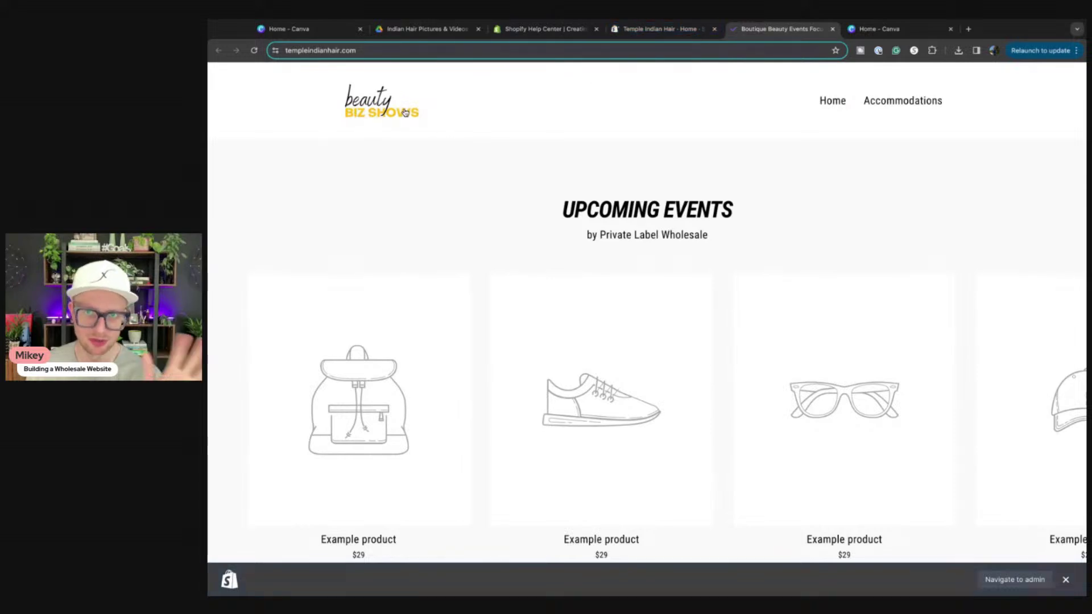
# Switch to the Shopify admin, open the online store's themes and browse the popular free themes
pyautogui.click(609, 27)
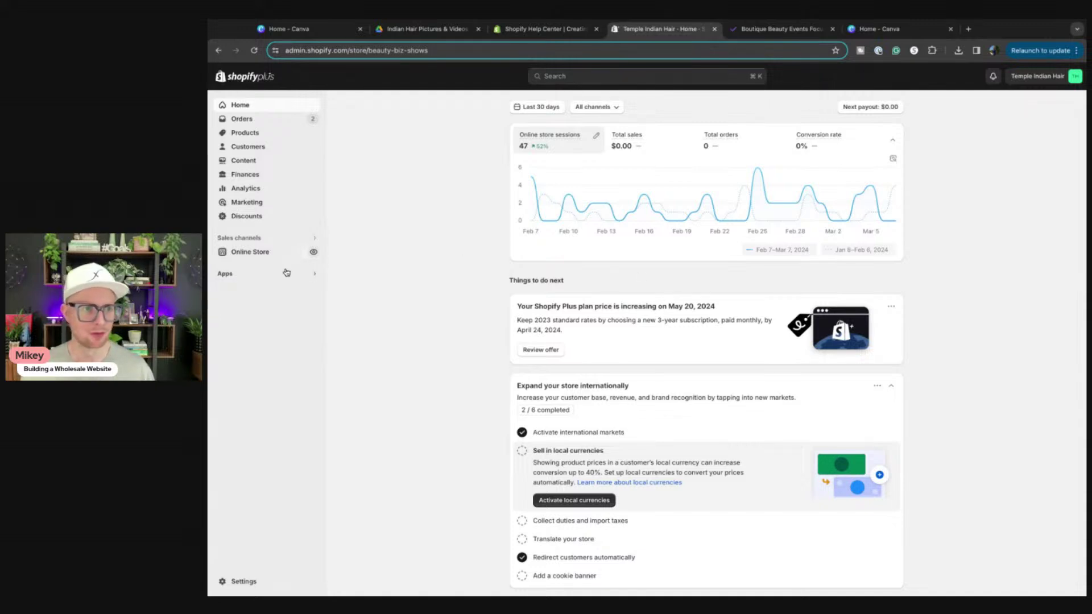
pyautogui.click(243, 252)
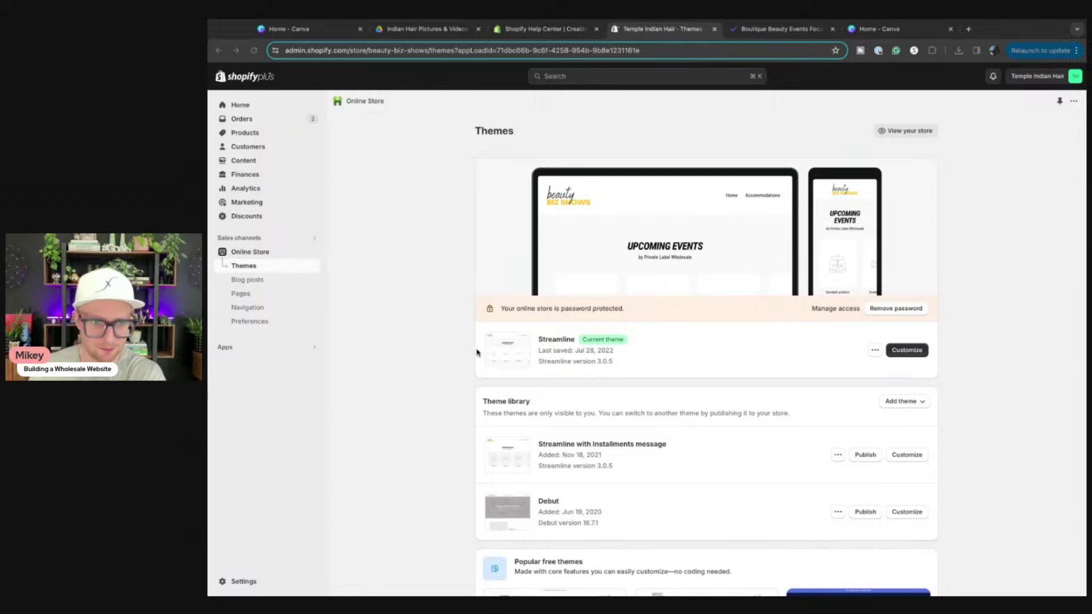
pyautogui.scroll(-5, 572, 368)
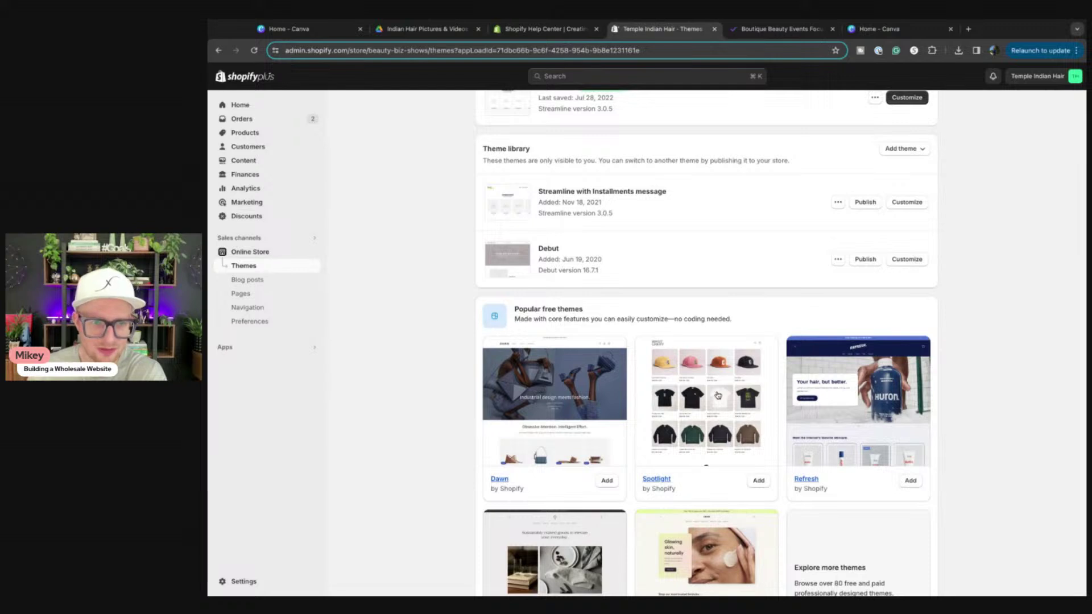
pyautogui.scroll(-2, 602, 387)
pyautogui.scroll(-2, 574, 389)
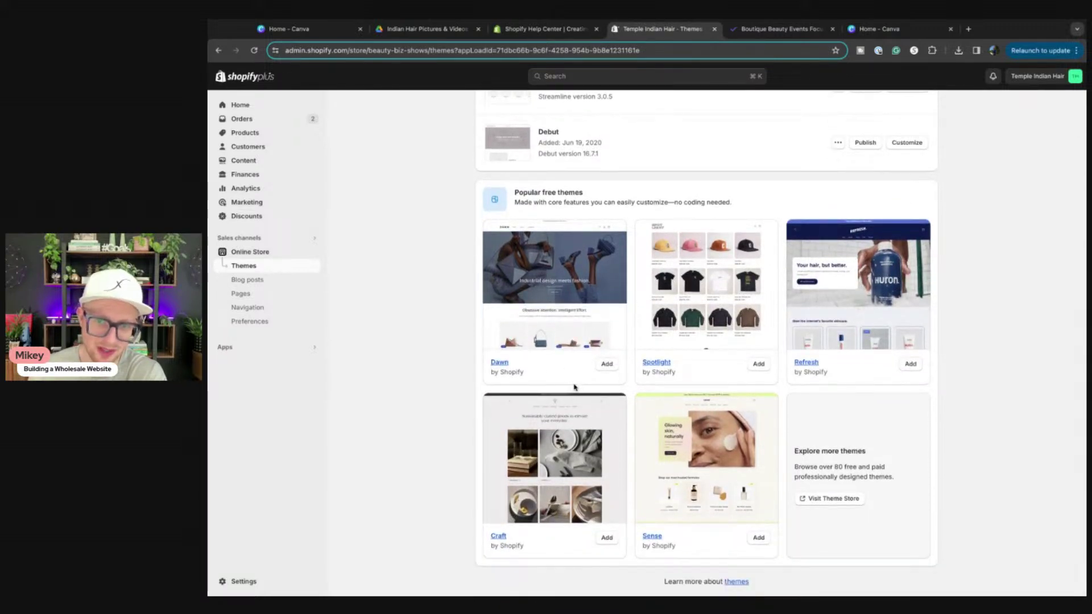
pyautogui.scroll(3, 574, 388)
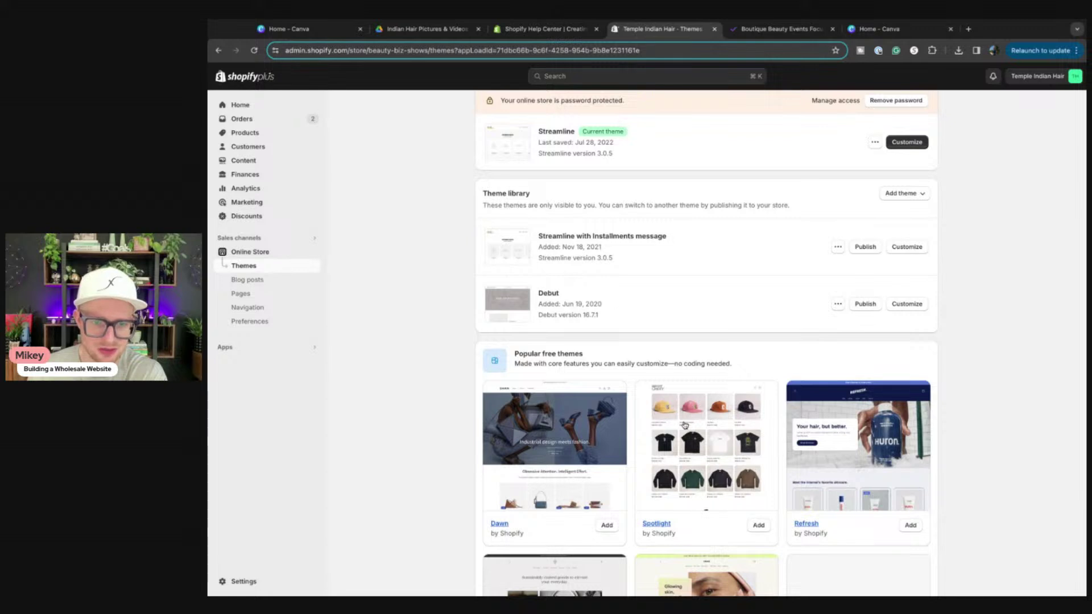
pyautogui.scroll(-3, 684, 425)
# Look through the demo store of the free Spotlight theme, and return to the store's themes
pyautogui.click(718, 301)
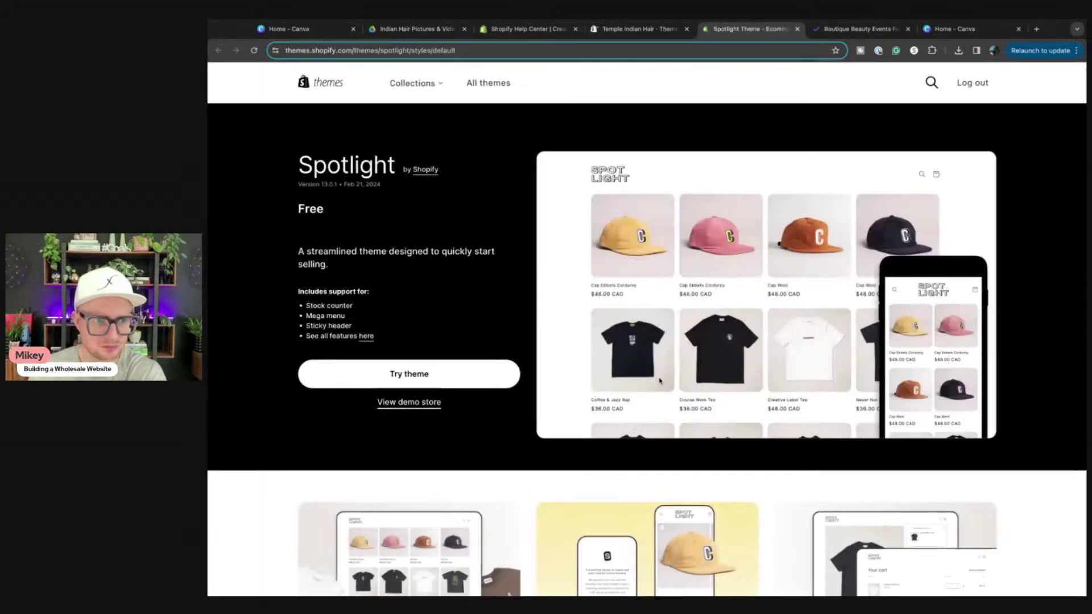
pyautogui.click(401, 403)
pyautogui.scroll(-8, 711, 228)
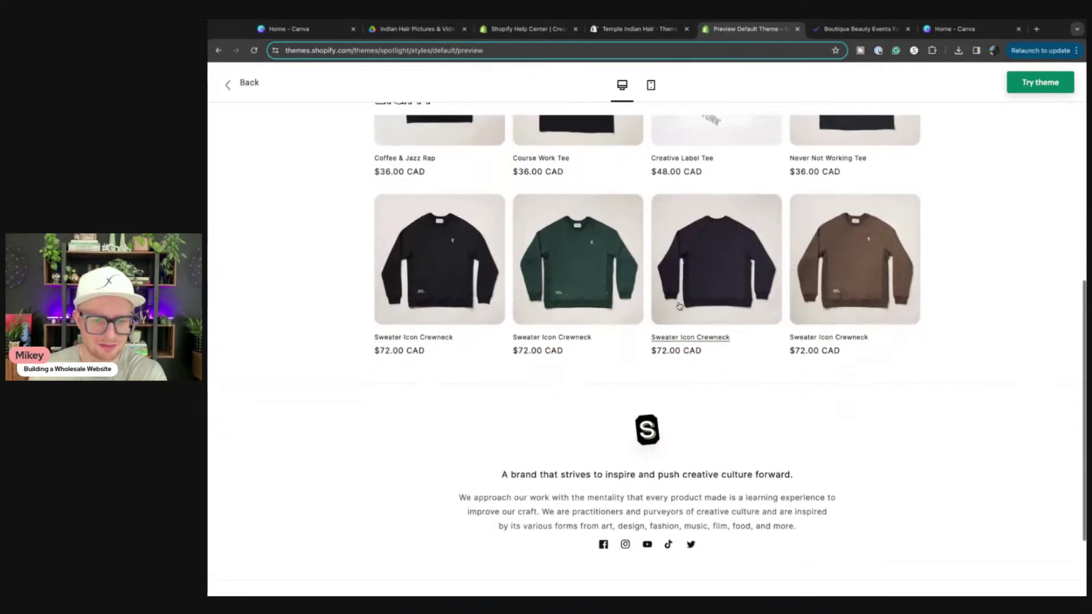
pyautogui.scroll(8, 680, 305)
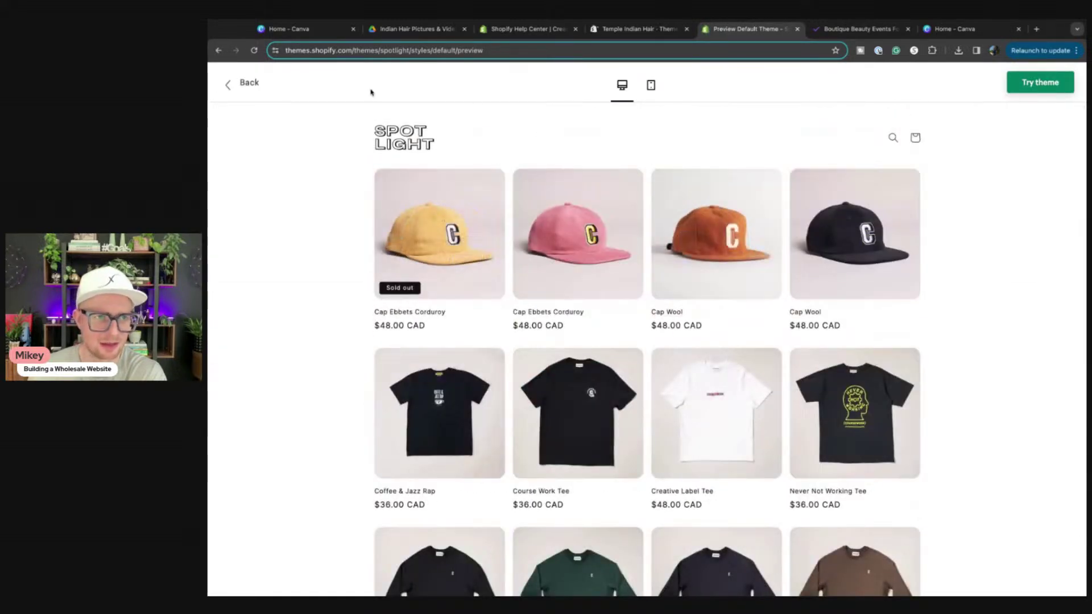
pyautogui.click(798, 28)
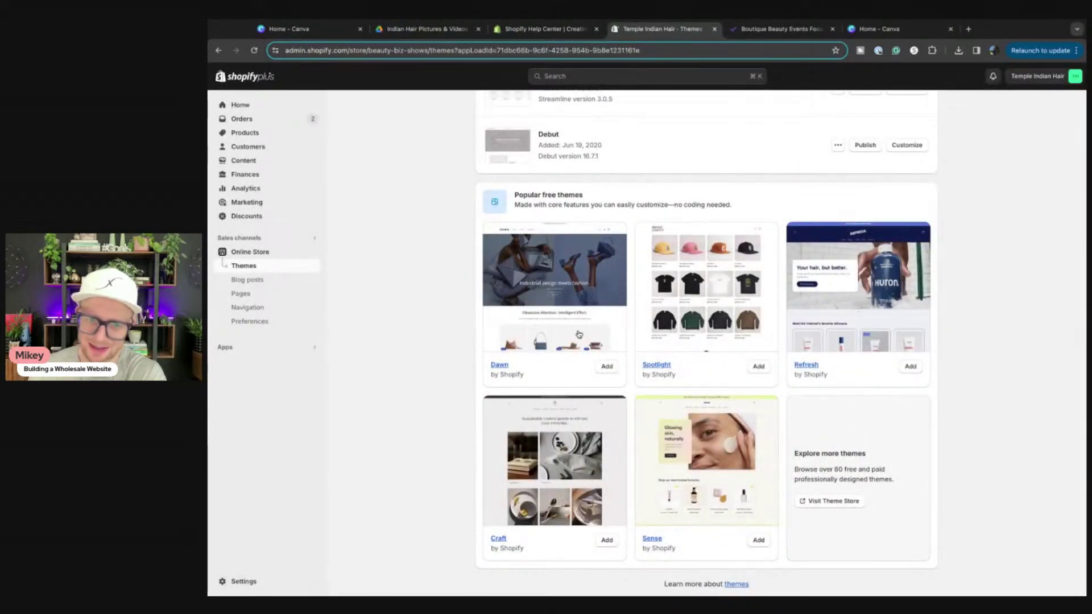
# Examine the homepage layout in the free Sense theme's demo store, and return to the store's themes
pyautogui.scroll(-1, 586, 354)
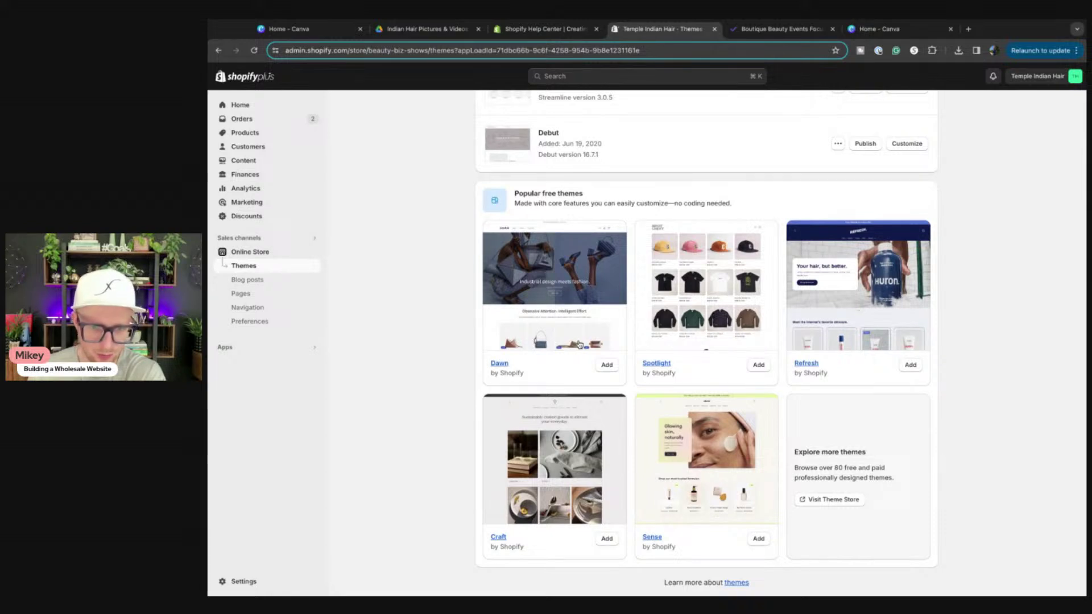
pyautogui.click(719, 477)
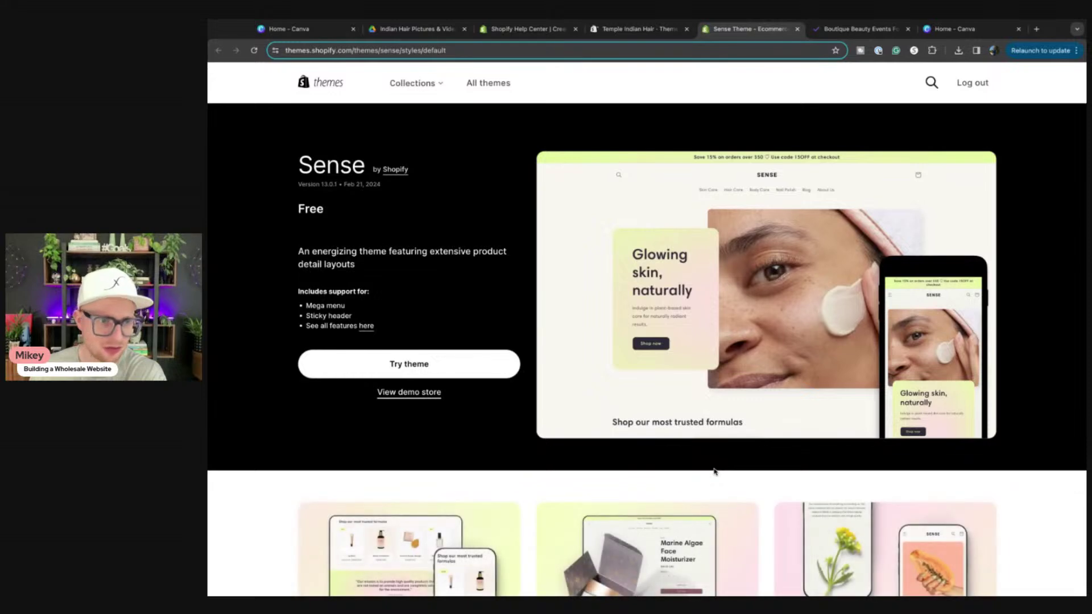
pyautogui.click(432, 400)
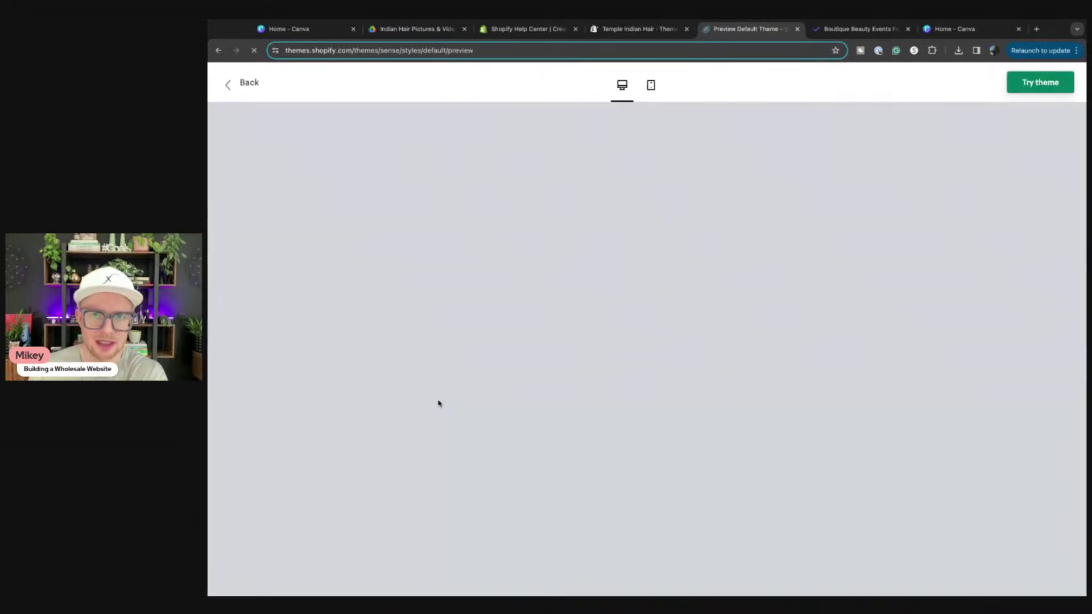
pyautogui.scroll(-2, 506, 320)
pyautogui.scroll(-20, 506, 321)
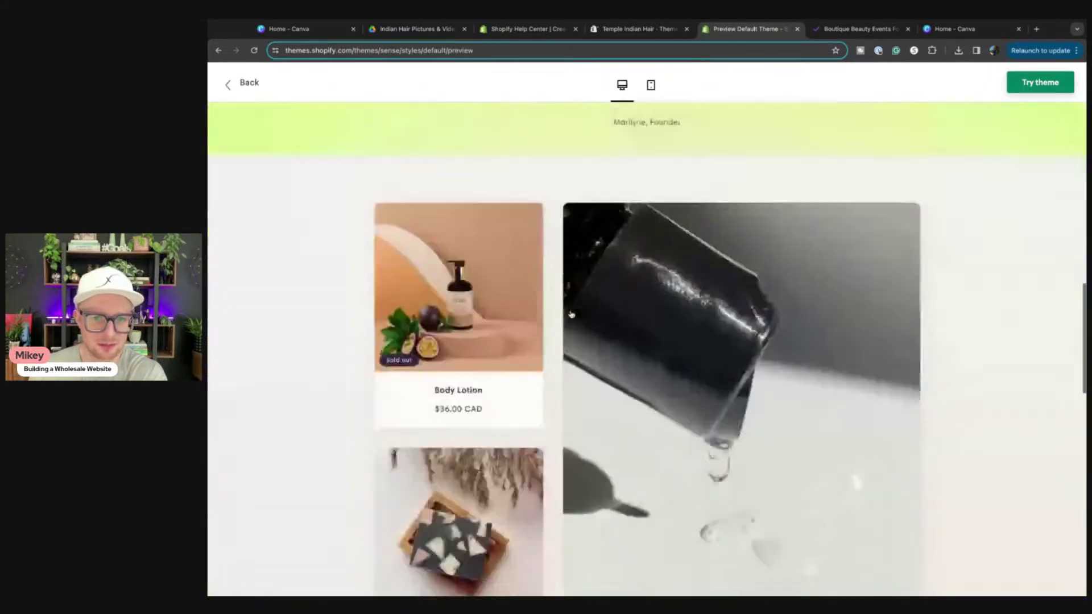
pyautogui.scroll(-5, 572, 314)
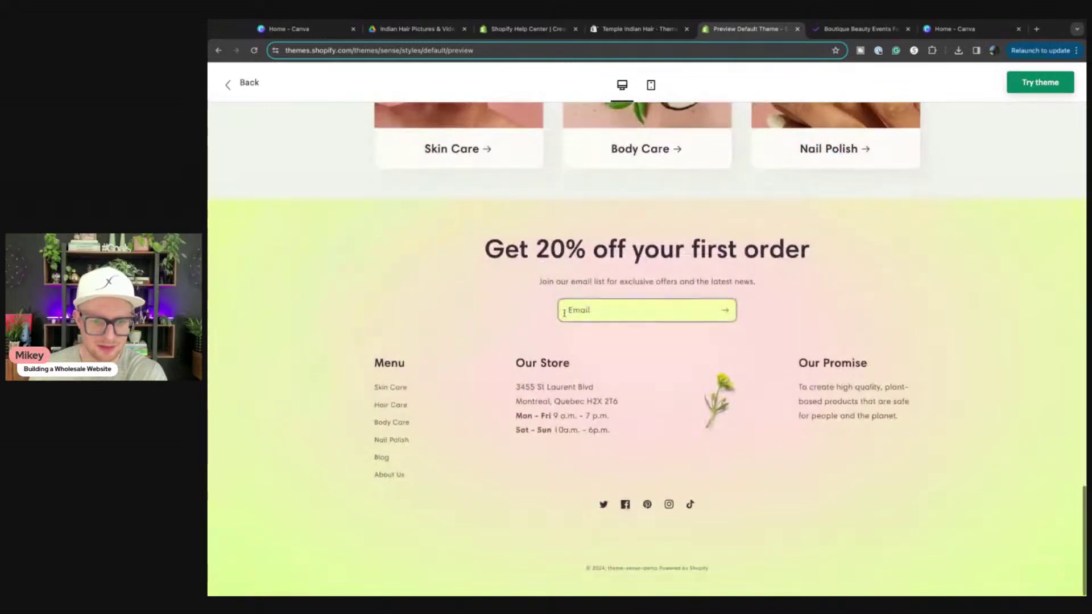
pyautogui.scroll(20, 430, 379)
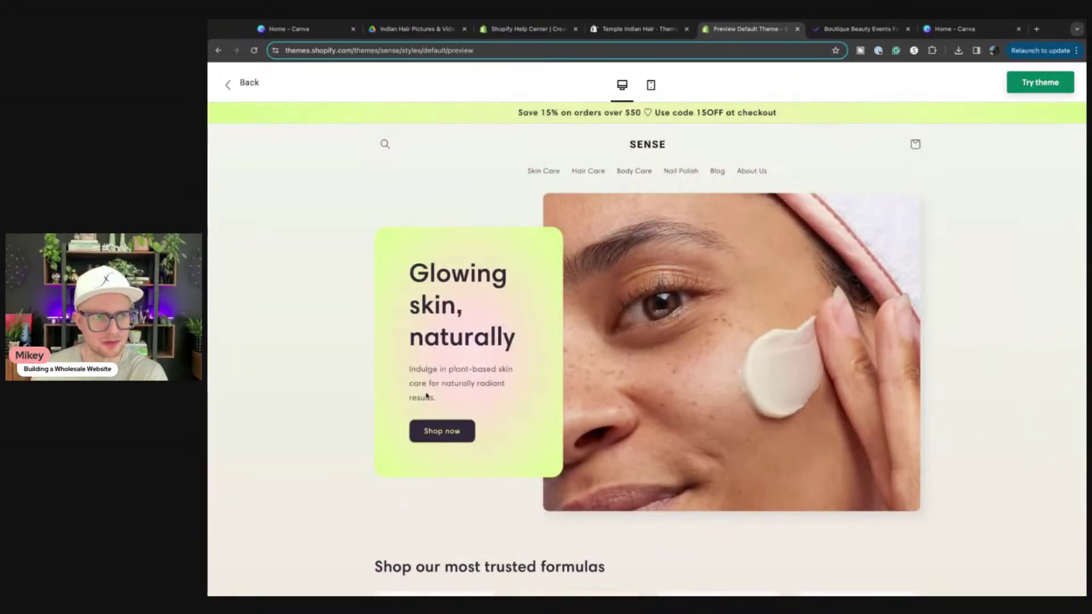
pyautogui.scroll(-8, 426, 397)
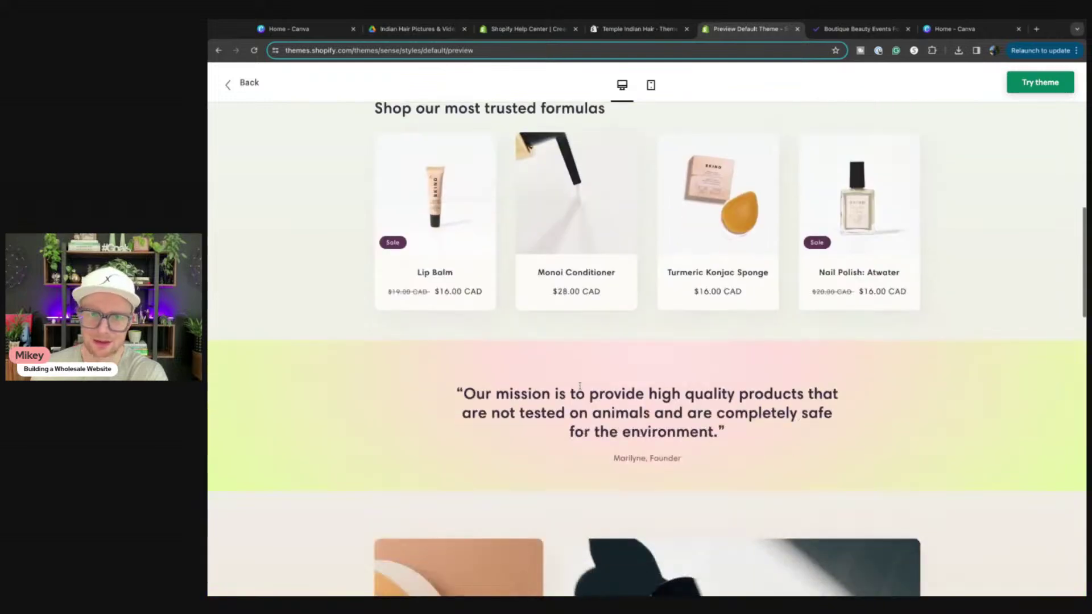
pyautogui.scroll(-5, 579, 387)
pyautogui.scroll(12, 579, 386)
pyautogui.click(797, 28)
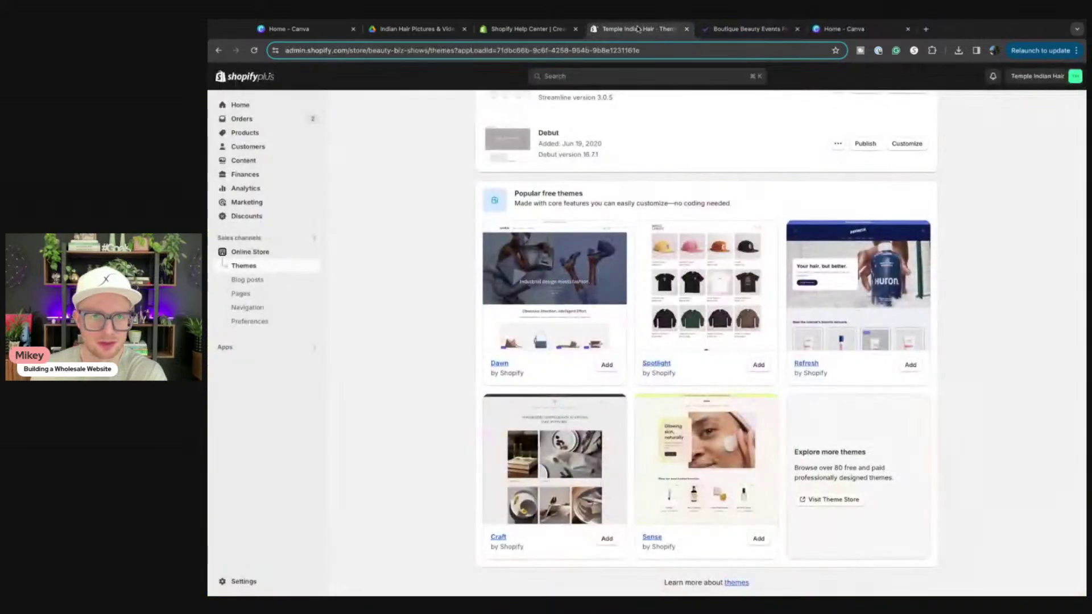
# Add the free Dawn theme to the theme library and remove the Debut theme from it
pyautogui.click(607, 365)
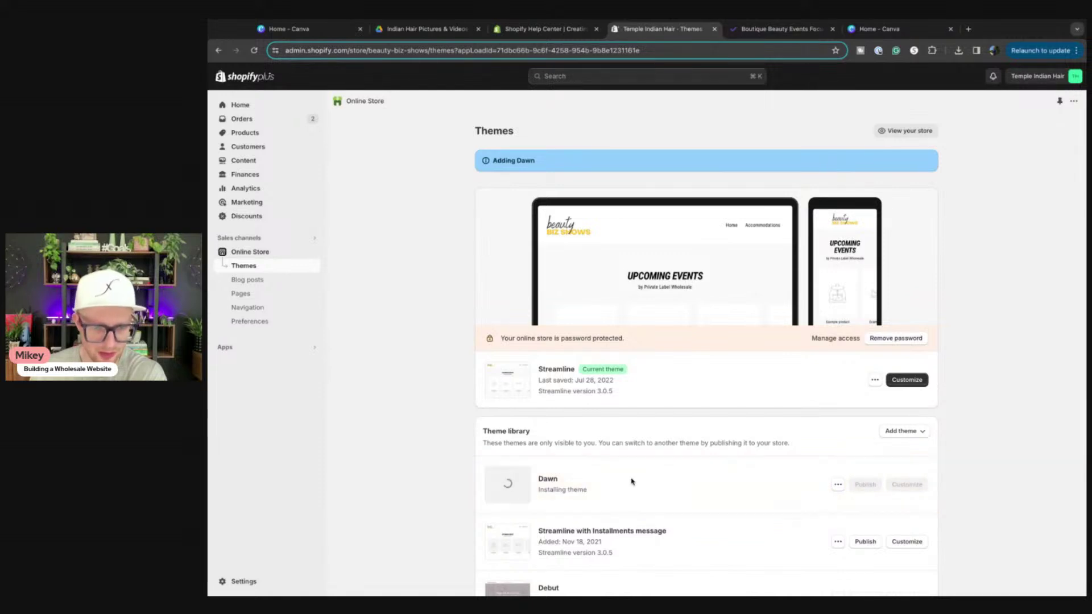
pyautogui.scroll(-4, 659, 470)
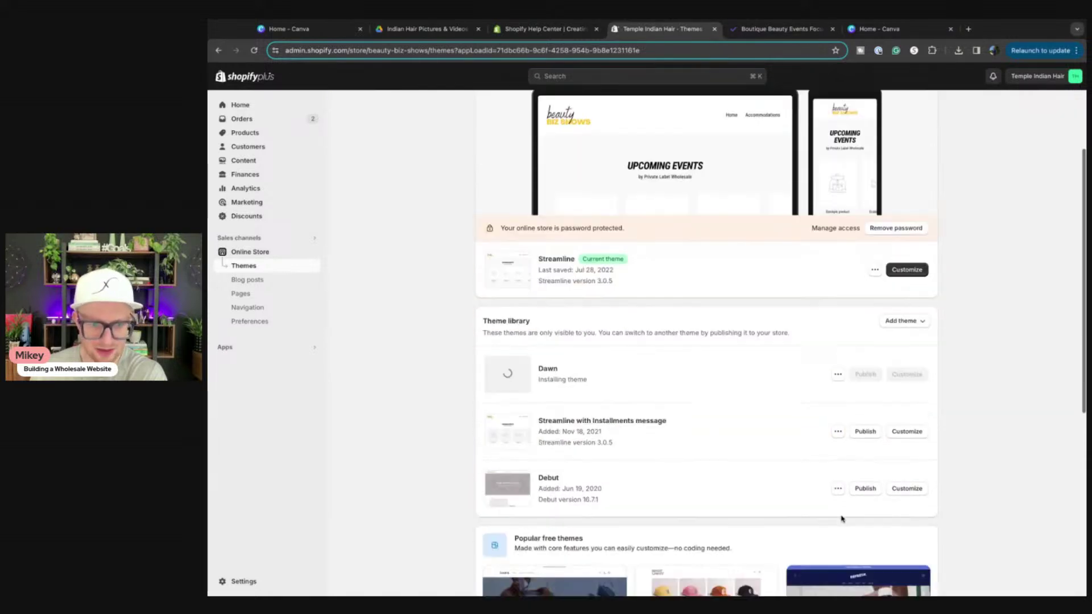
pyautogui.click(838, 384)
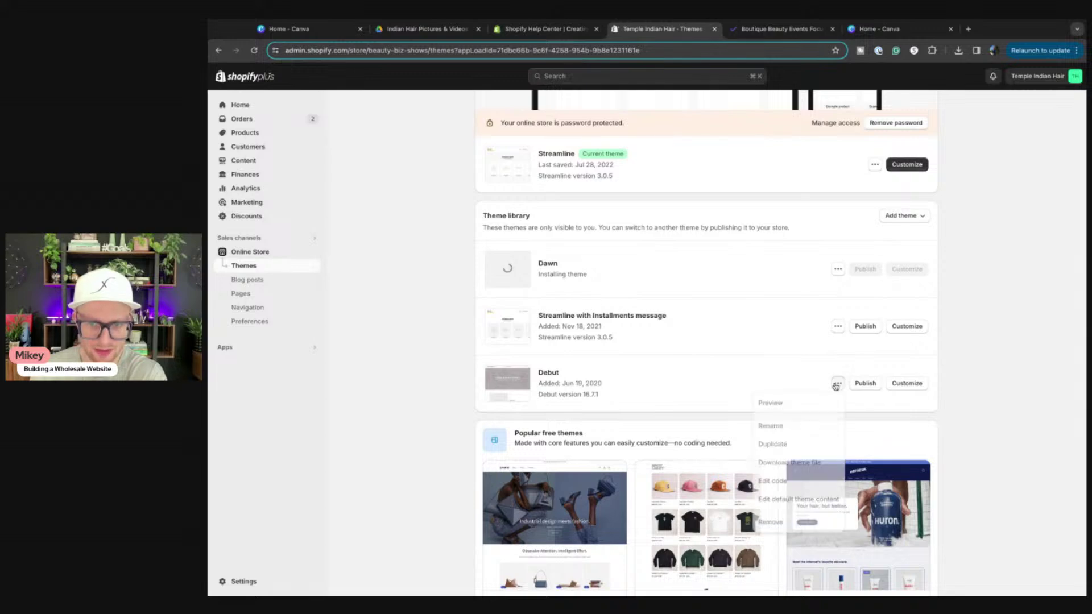
pyautogui.click(780, 524)
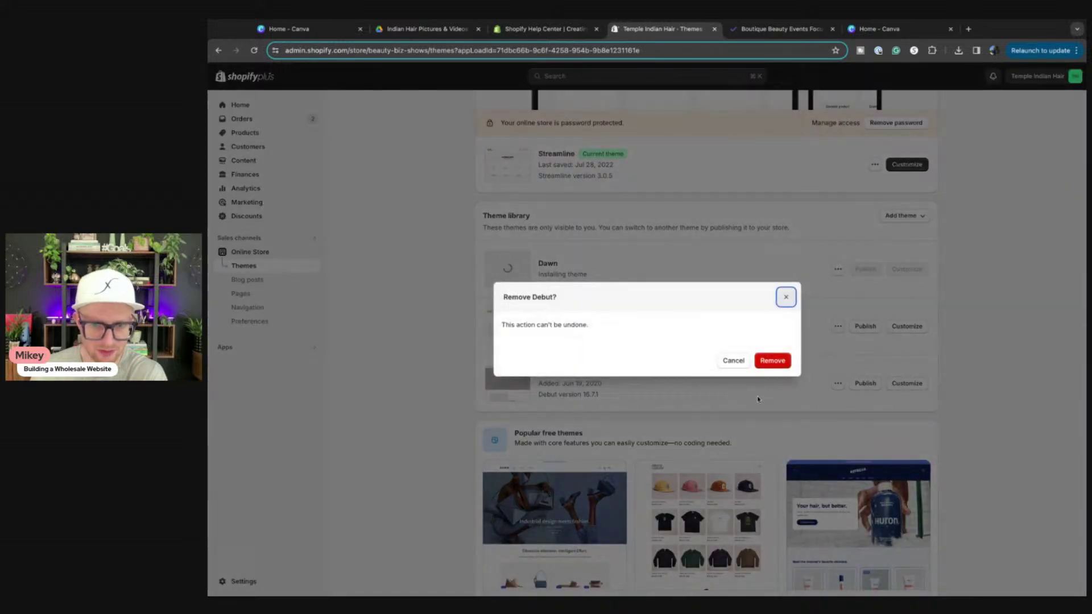
pyautogui.click(762, 363)
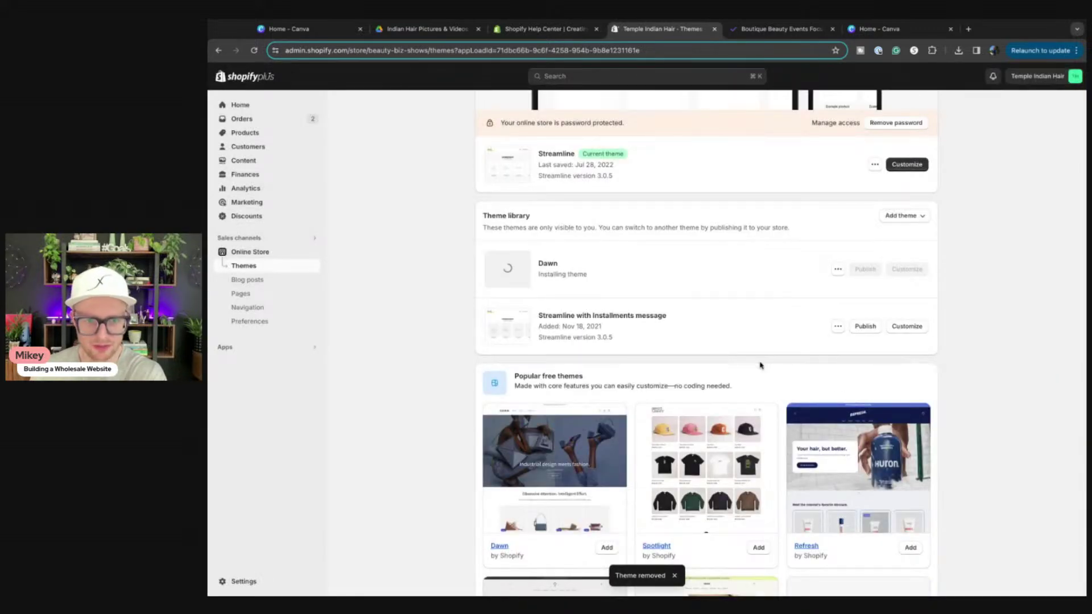
# Remove the "Streamline with Installments message" theme from the theme library
pyautogui.click(838, 328)
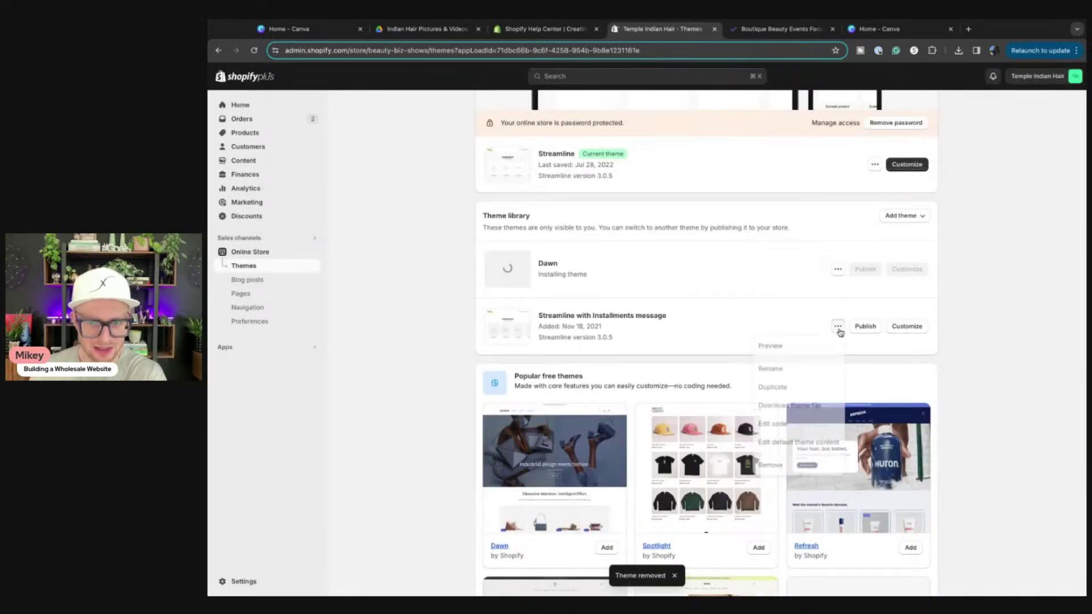
pyautogui.click(770, 466)
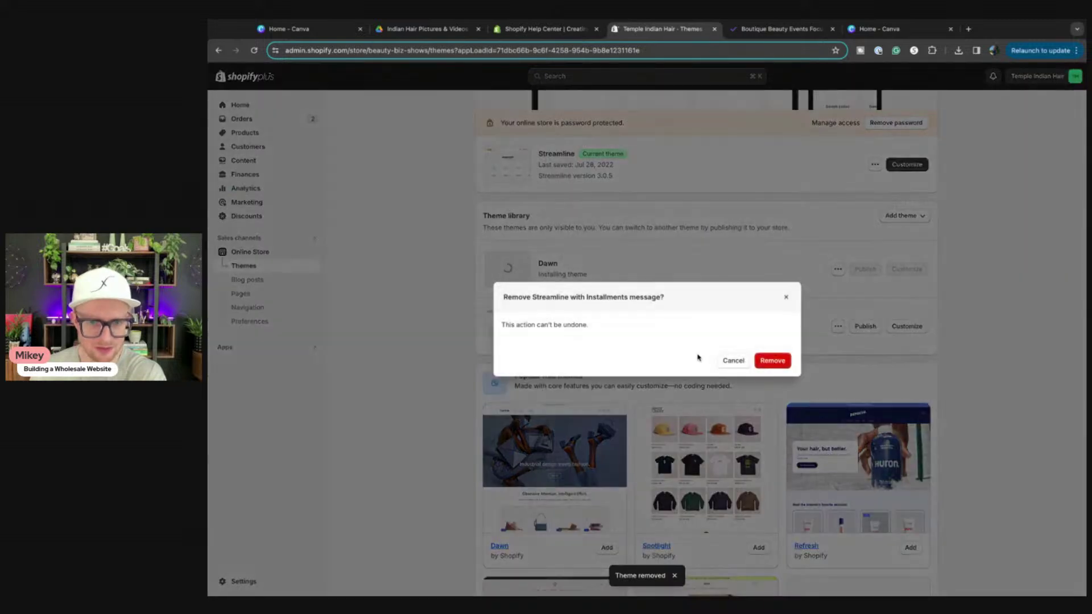
pyautogui.click(769, 362)
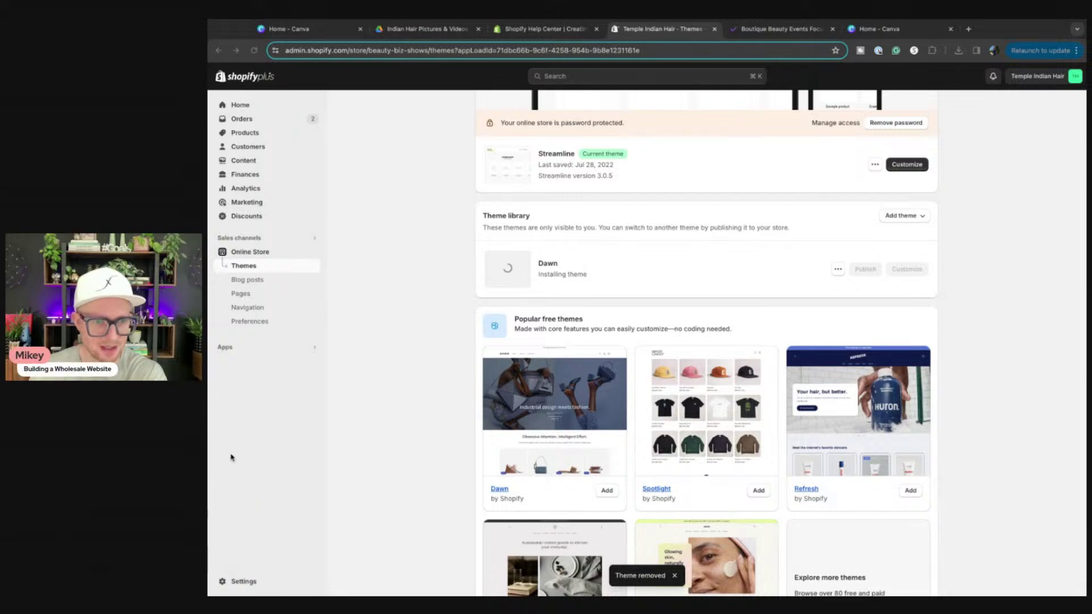
# Publish the Dawn theme as the store's current theme in place of Streamline
pyautogui.scroll(3, 685, 273)
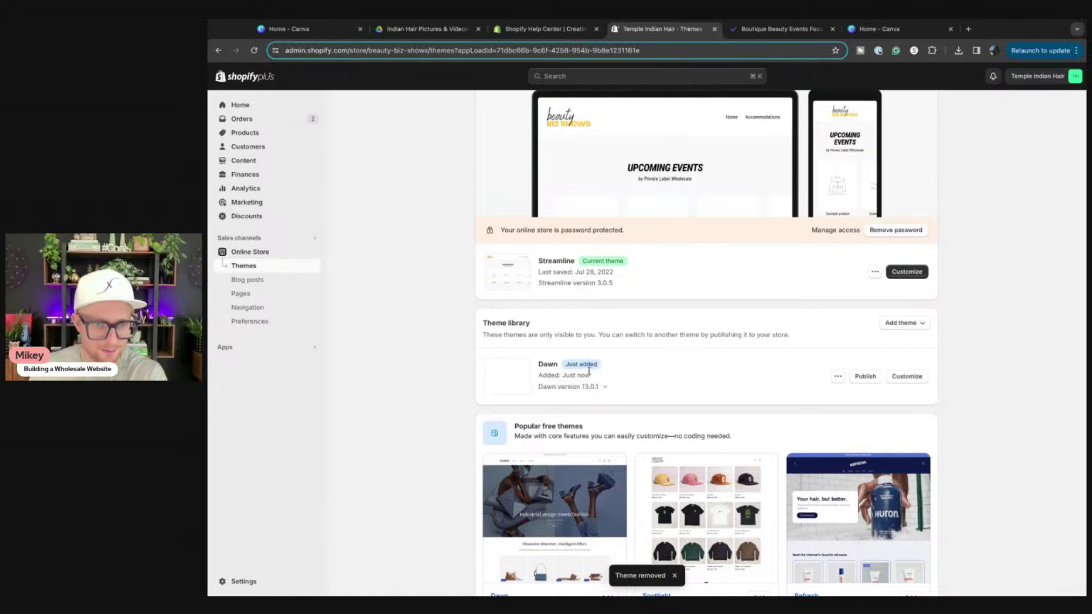
pyautogui.click(865, 377)
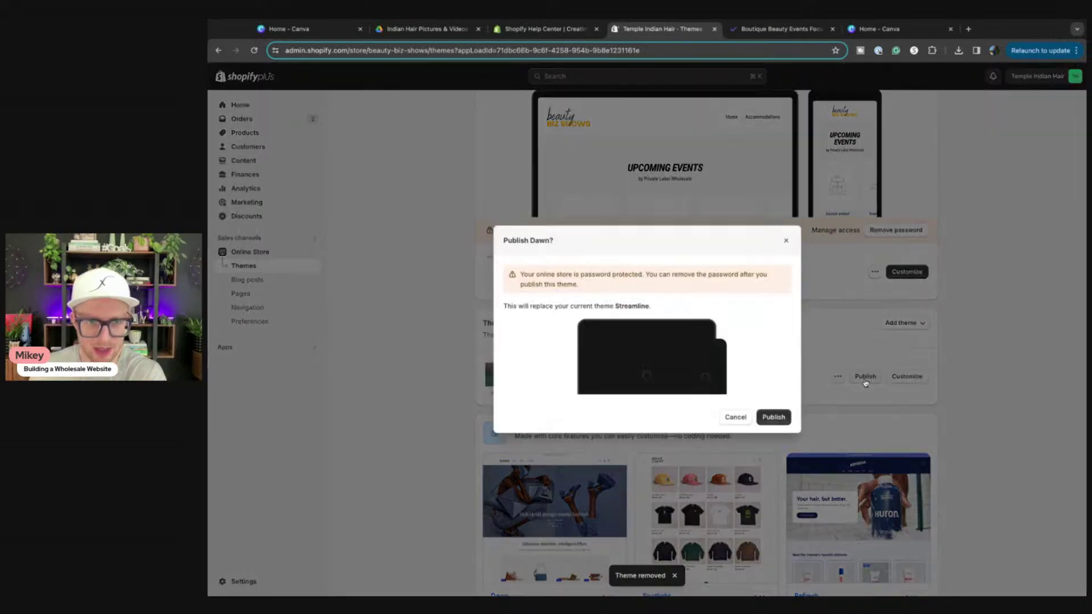
pyautogui.click(786, 240)
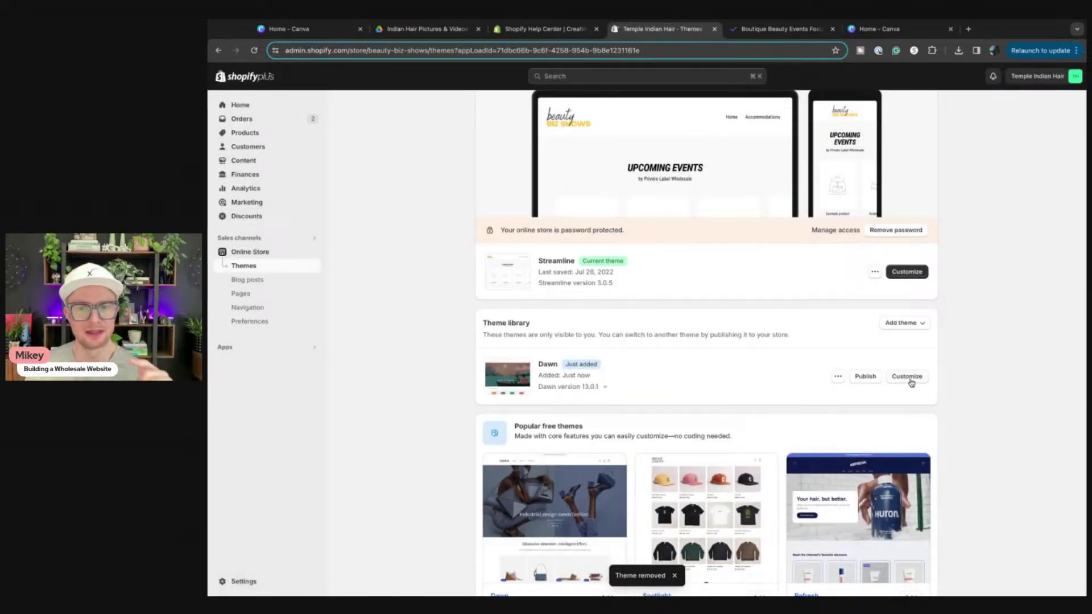
pyautogui.click(869, 377)
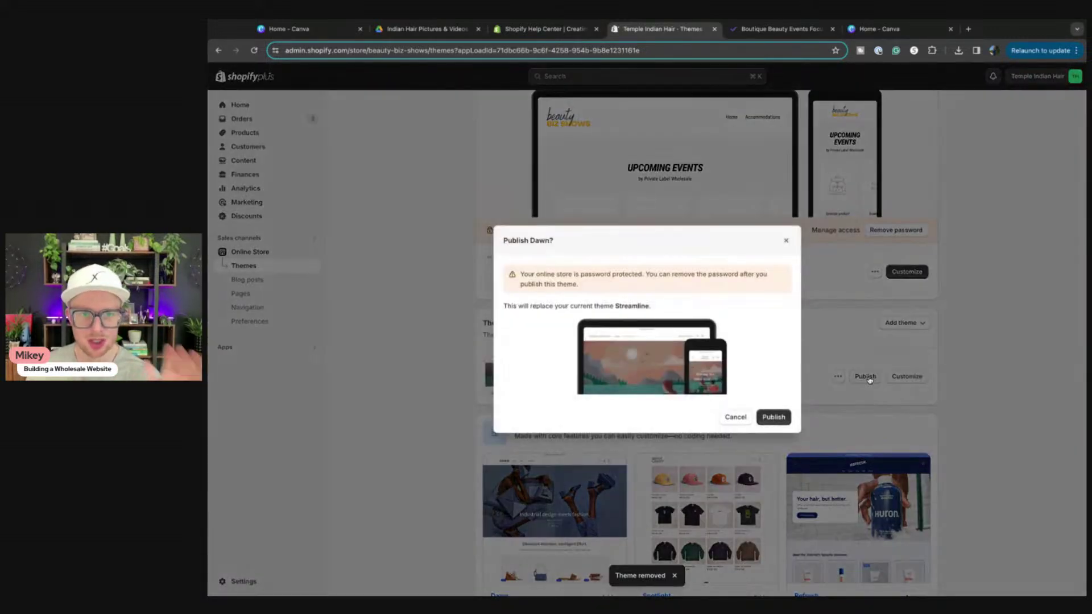
pyautogui.click(785, 417)
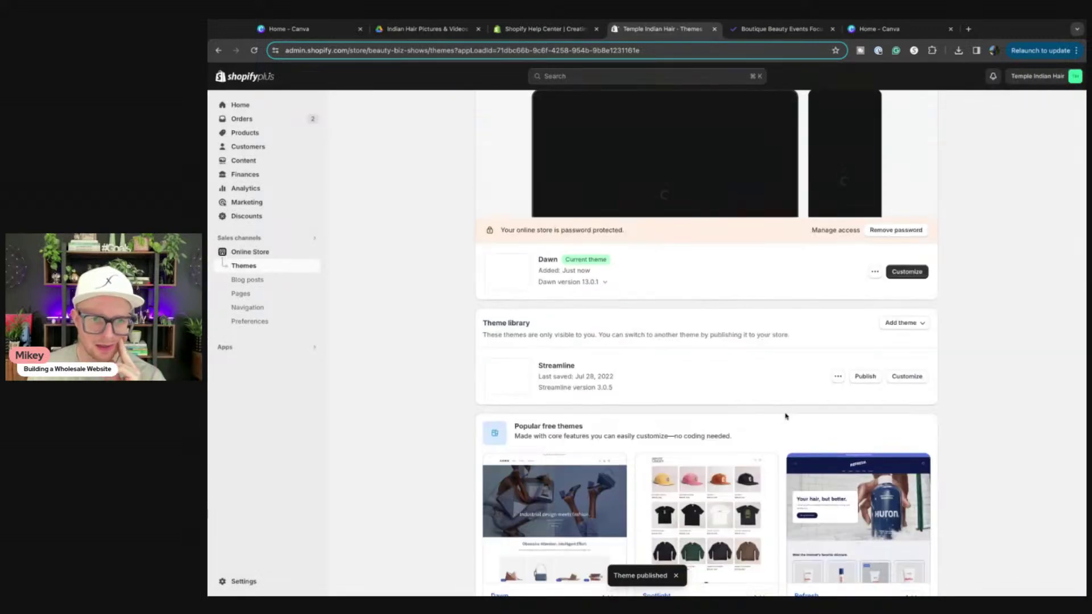
# Remove the old Streamline theme from the theme library
pyautogui.click(837, 376)
pyautogui.click(773, 517)
pyautogui.click(772, 361)
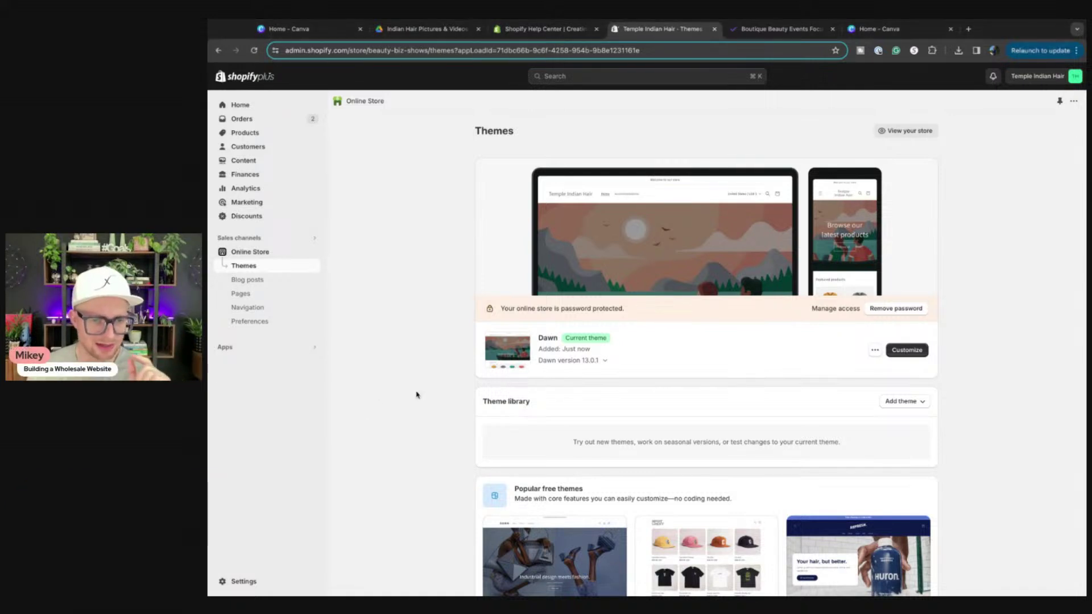
# View the live storefront with the Dawn theme, and open Dawn for customization in the theme editor
pyautogui.scroll(-1, 905, 356)
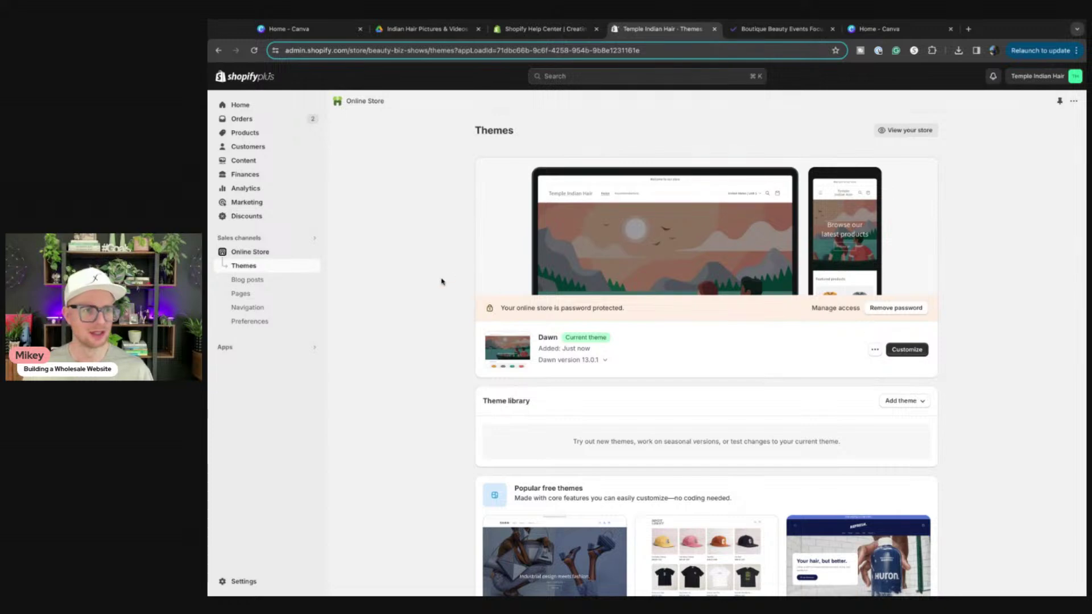
pyautogui.click(313, 251)
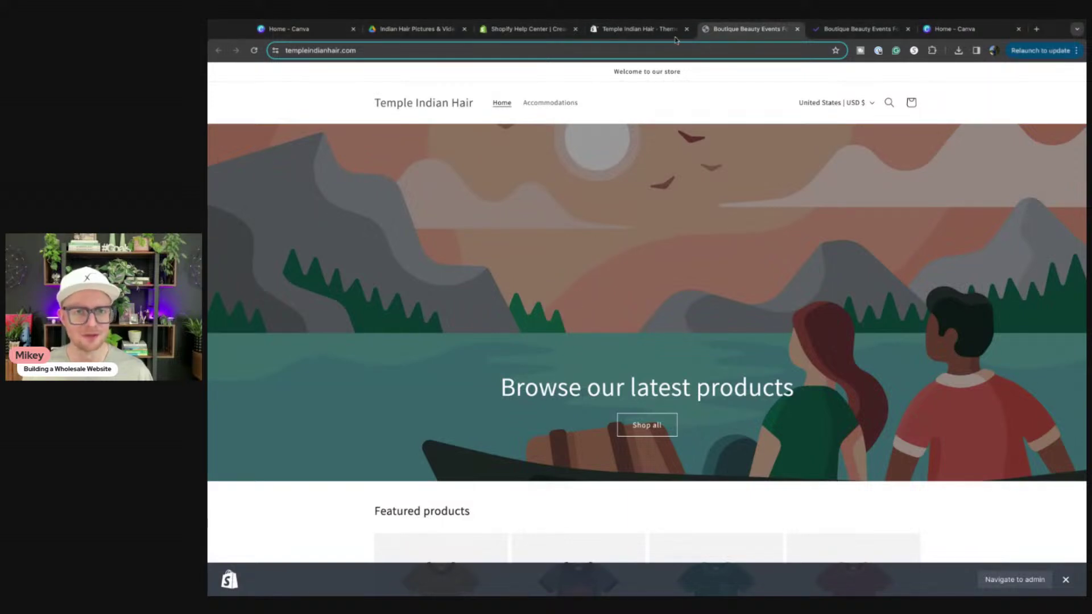
pyautogui.click(643, 28)
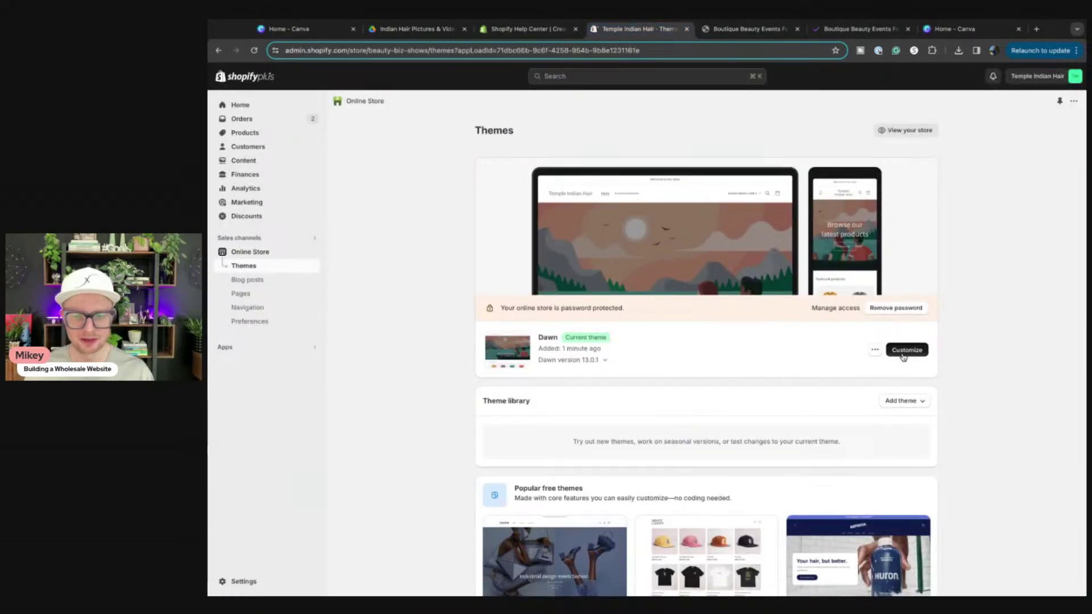
pyautogui.click(904, 351)
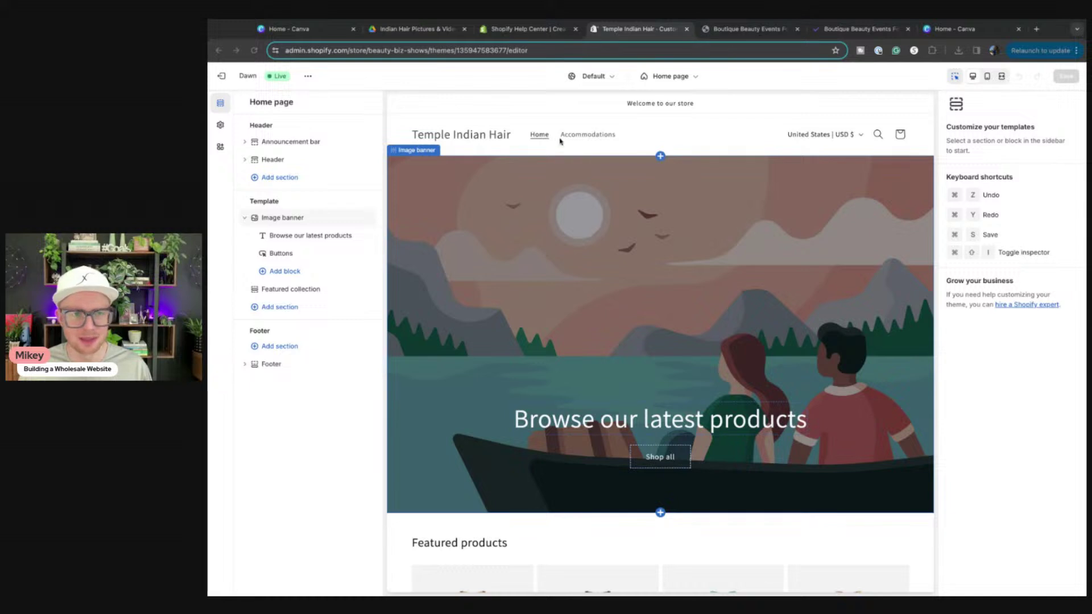
# Change the announcement bar text to "Raw Indian Hair Supplier" and save the theme changes
pyautogui.click(641, 108)
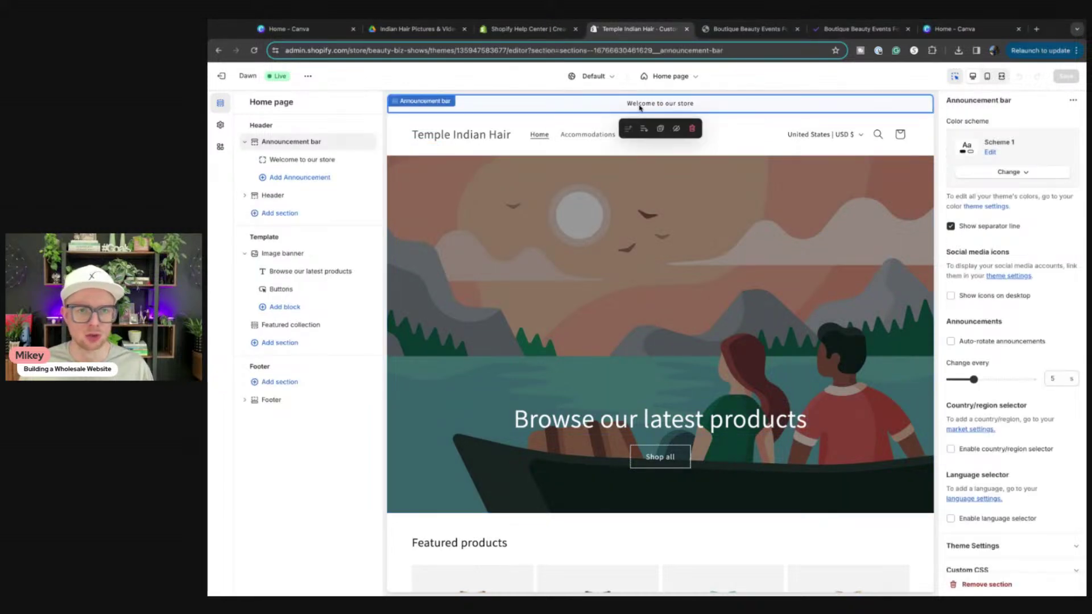
pyautogui.click(282, 159)
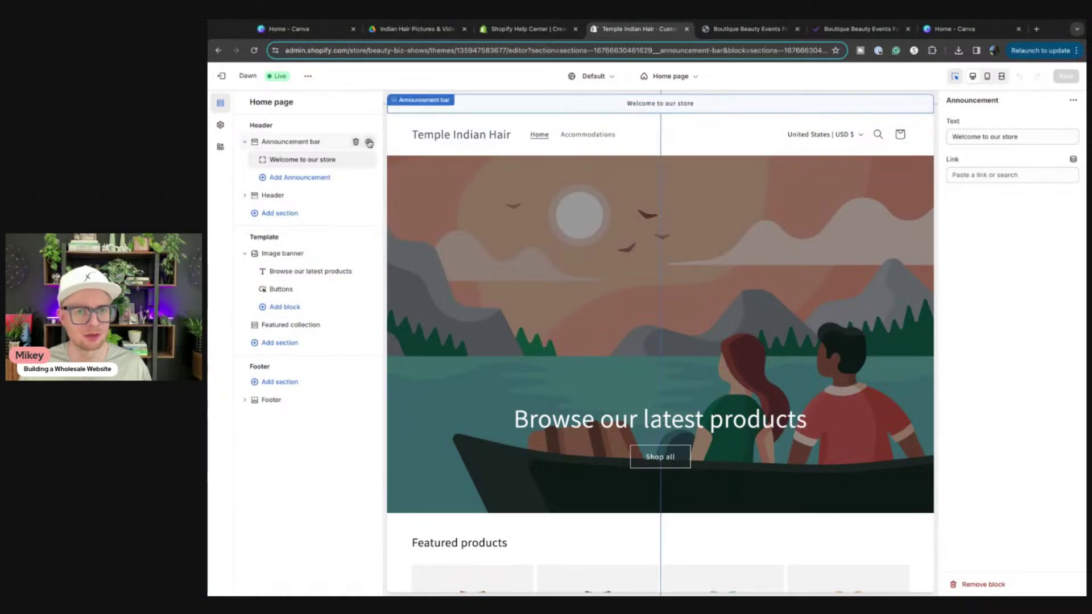
pyautogui.click(370, 143)
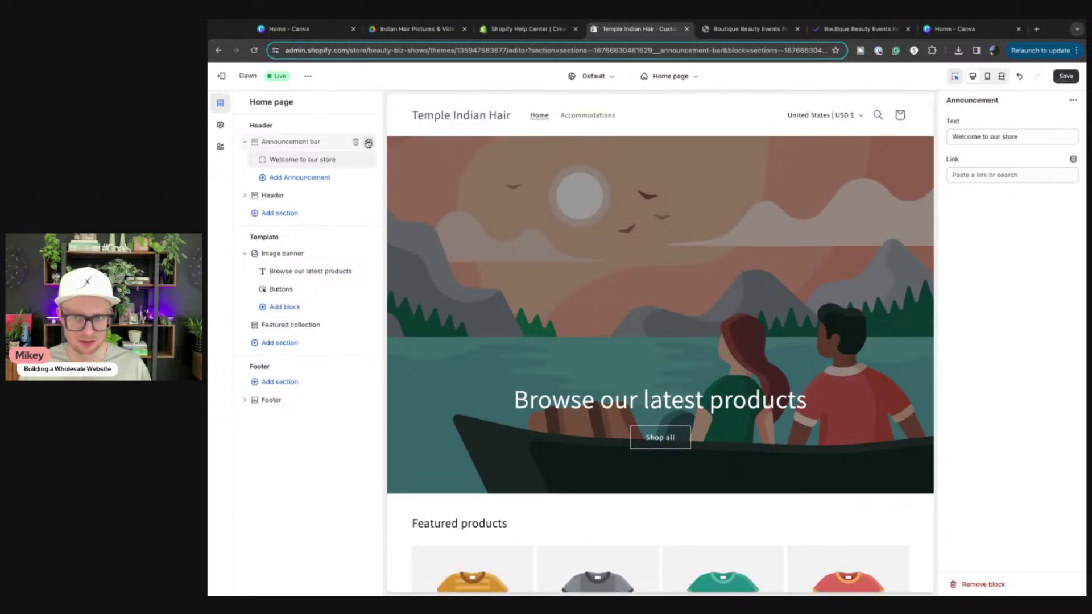
pyautogui.click(368, 144)
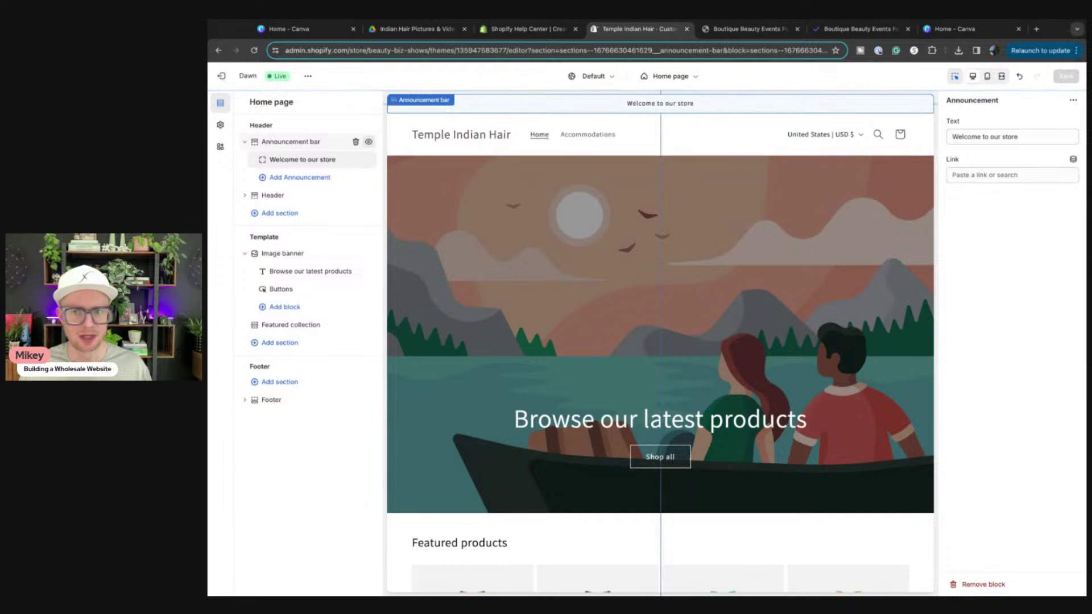
pyautogui.tripleClick(1036, 139)
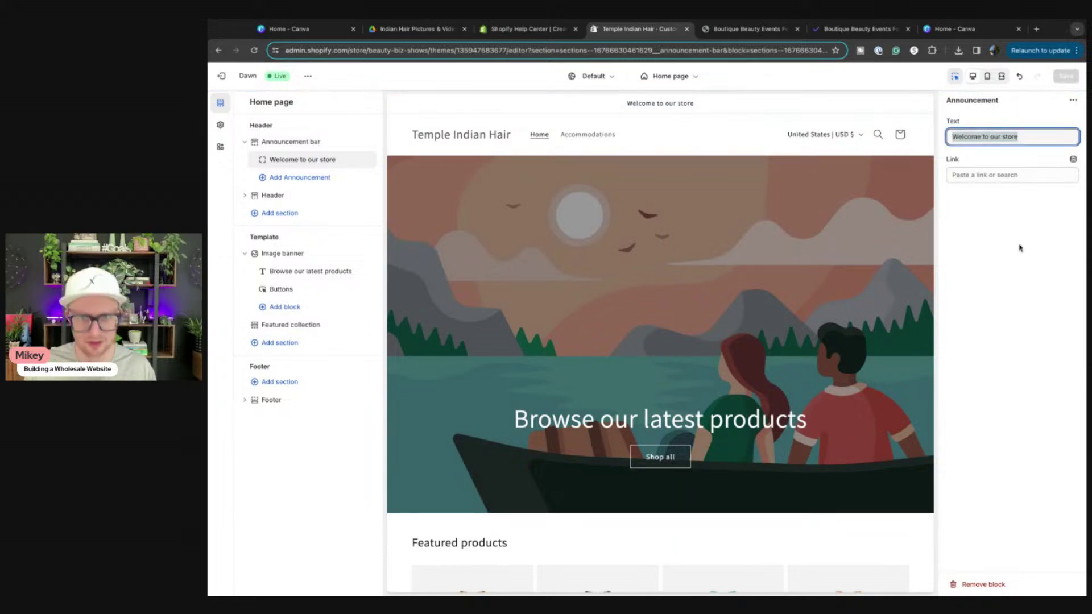
pyautogui.write('Raw ')
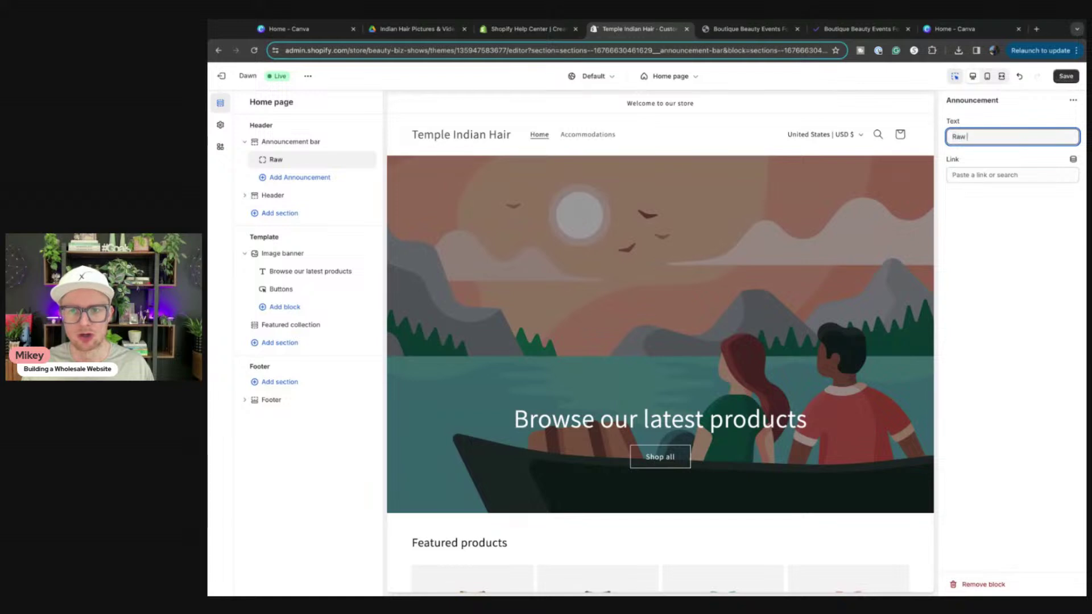
pyautogui.write('India')
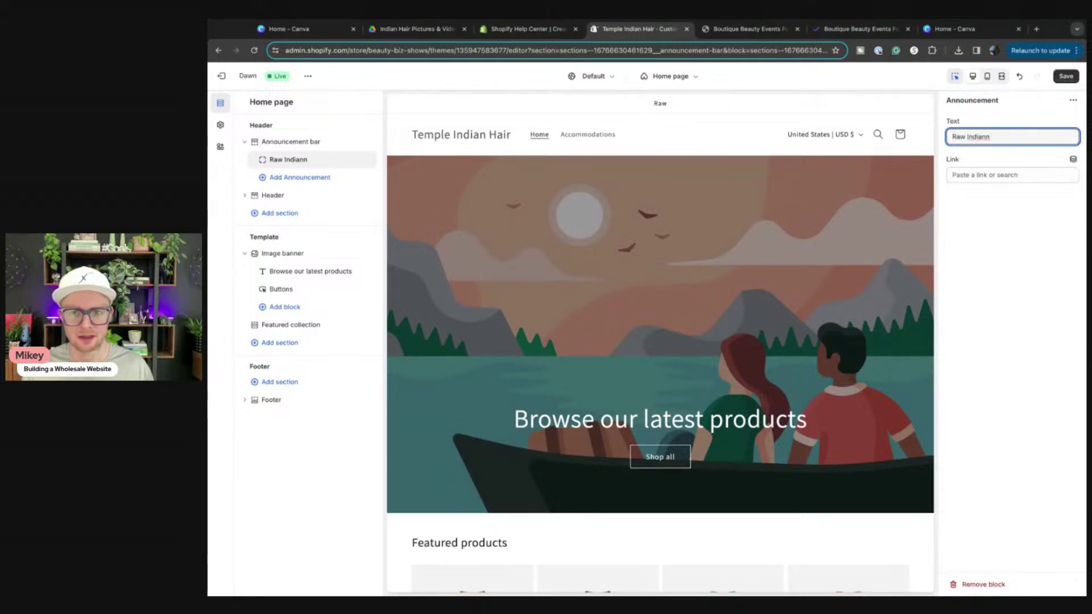
pyautogui.write('n Hair Supplier')
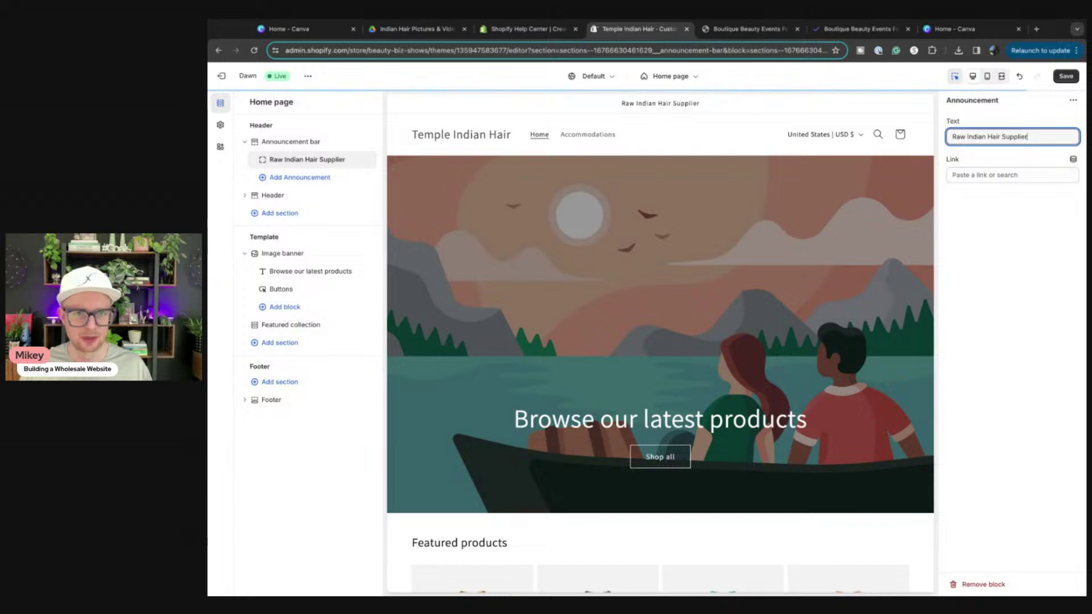
pyautogui.click(1066, 77)
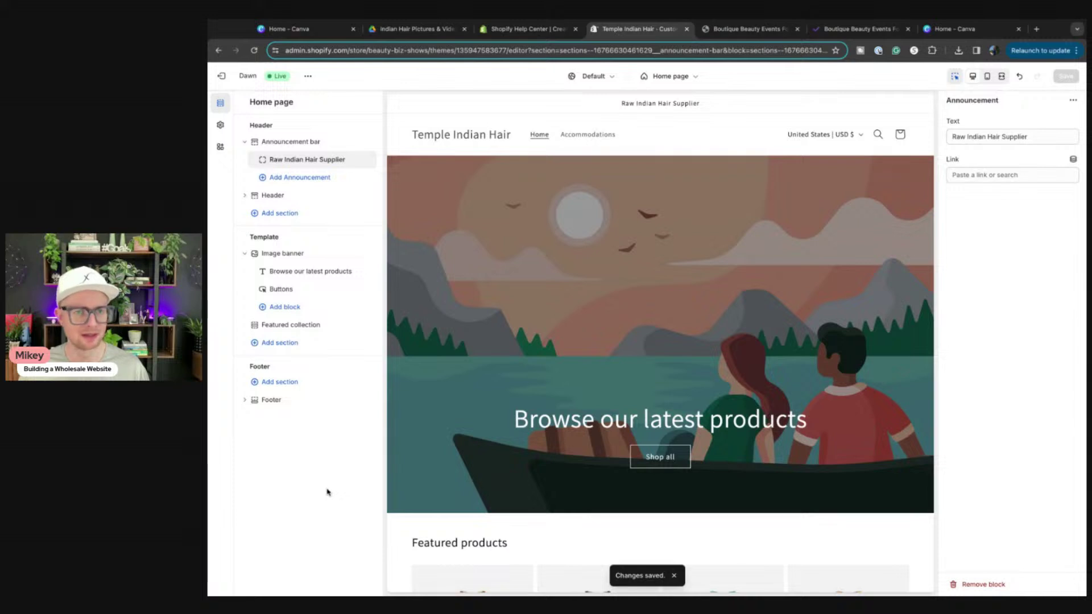
pyautogui.scroll(-3, 508, 434)
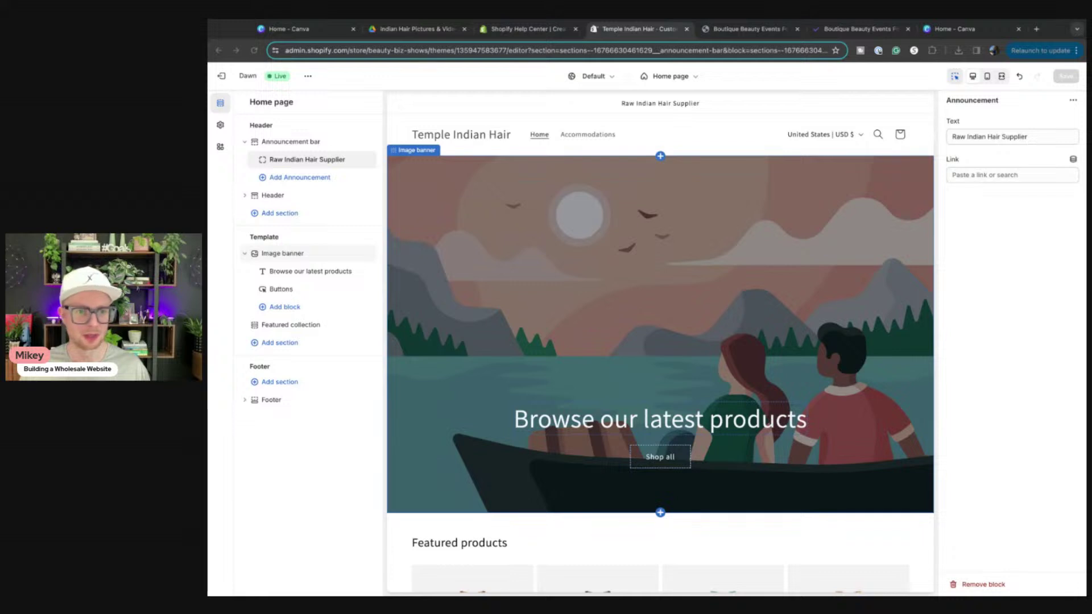
pyautogui.click(351, 452)
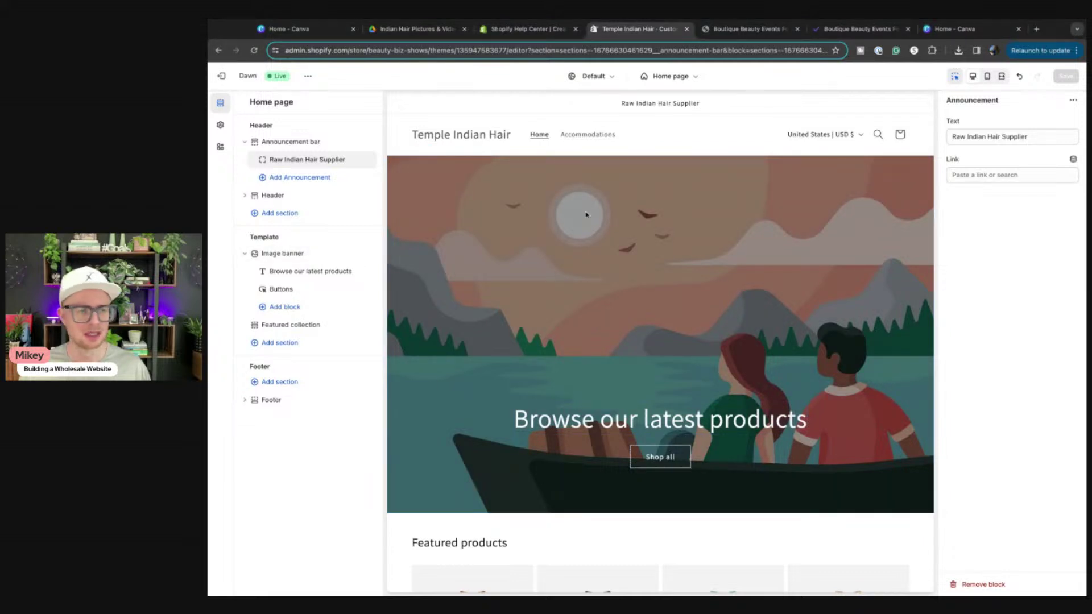
# Leave the theme editor and import the store's products from products_export.csv without overwriting products with matching handles
pyautogui.click(227, 77)
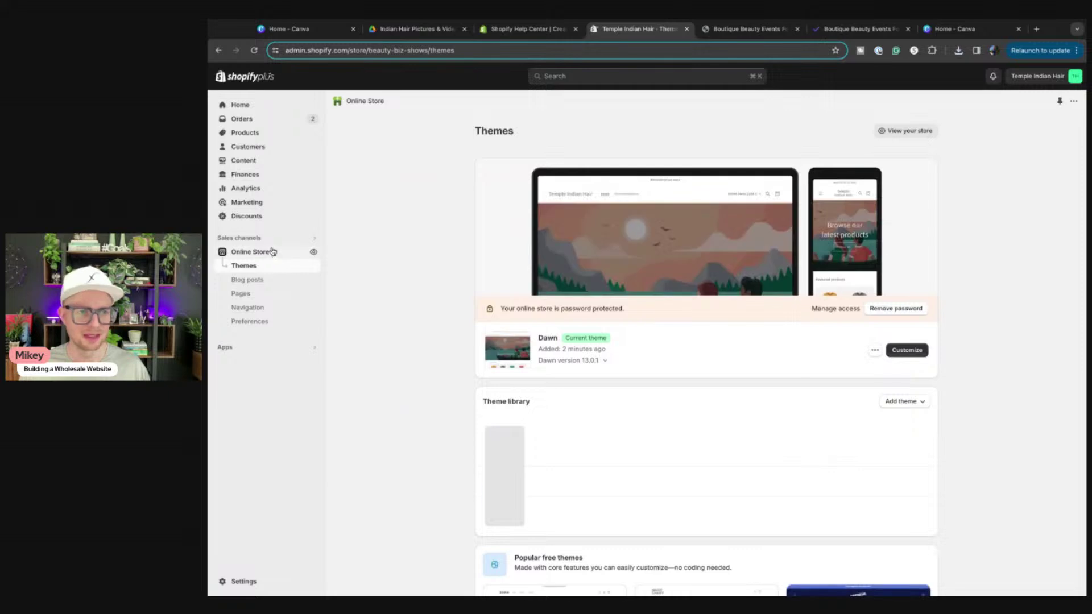
pyautogui.click(245, 134)
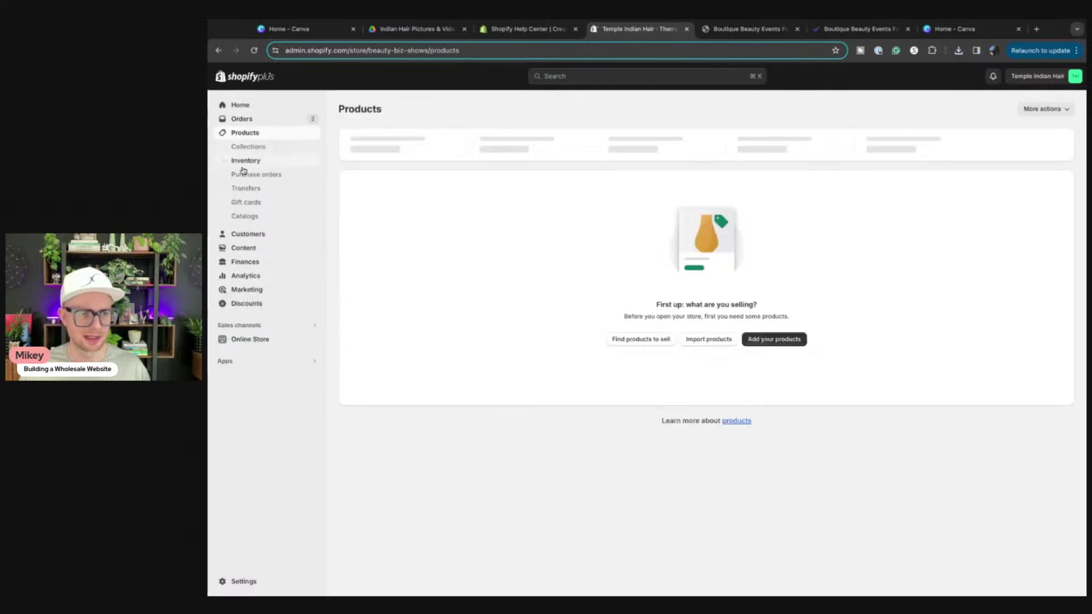
pyautogui.click(712, 341)
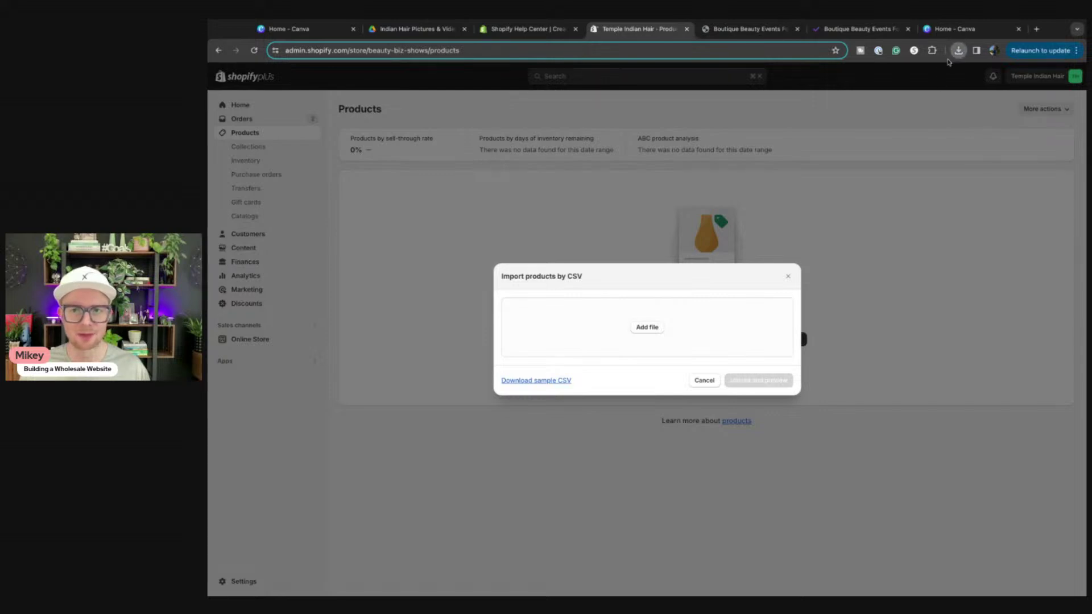
pyautogui.moveTo(948, 61); pyautogui.dragTo(785, 335)
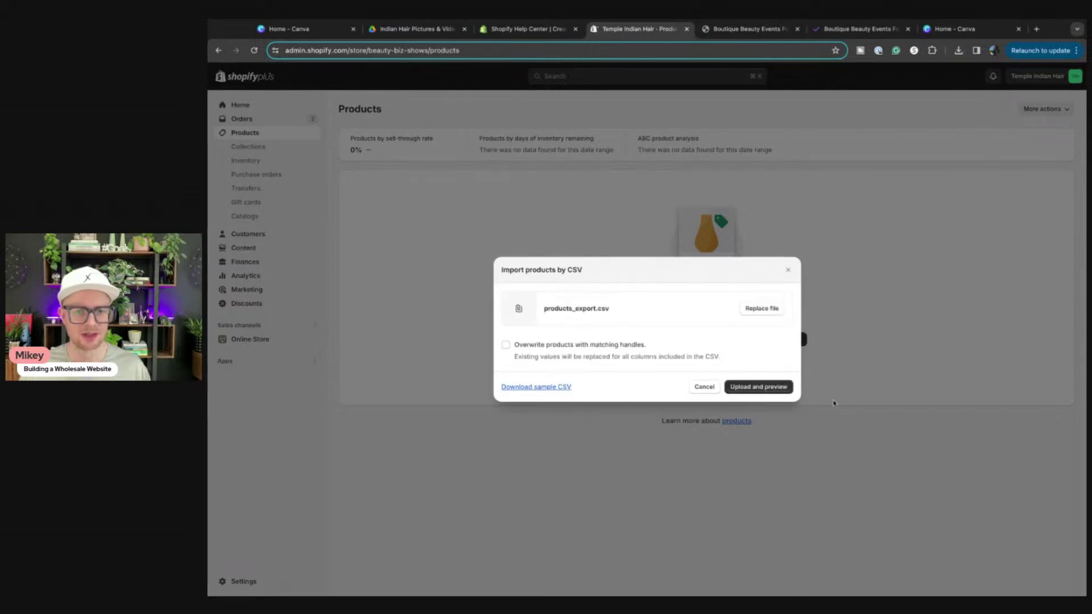
pyautogui.click(767, 389)
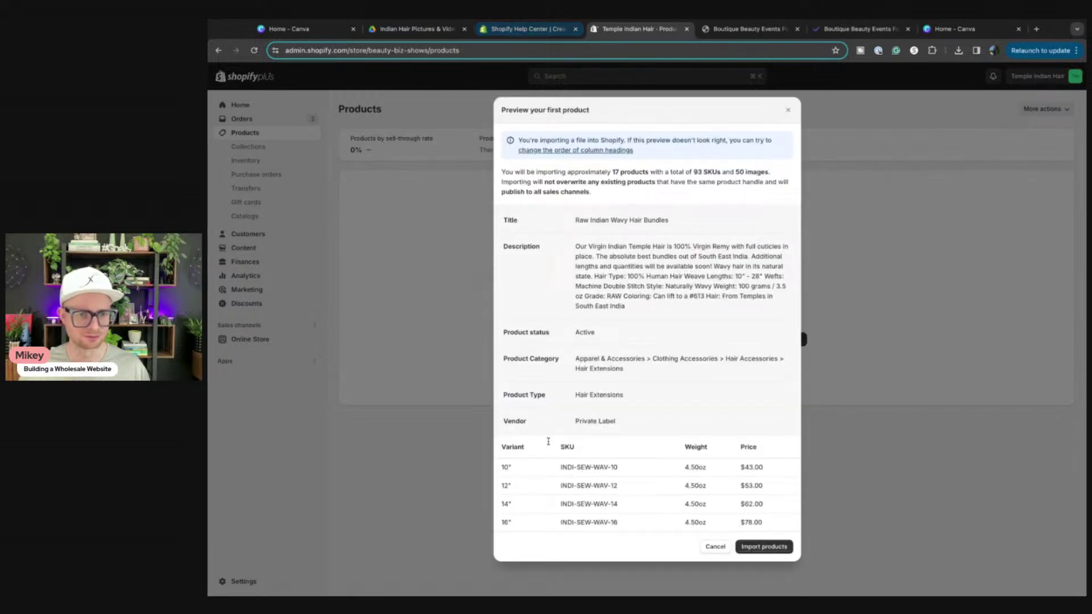
pyautogui.click(762, 548)
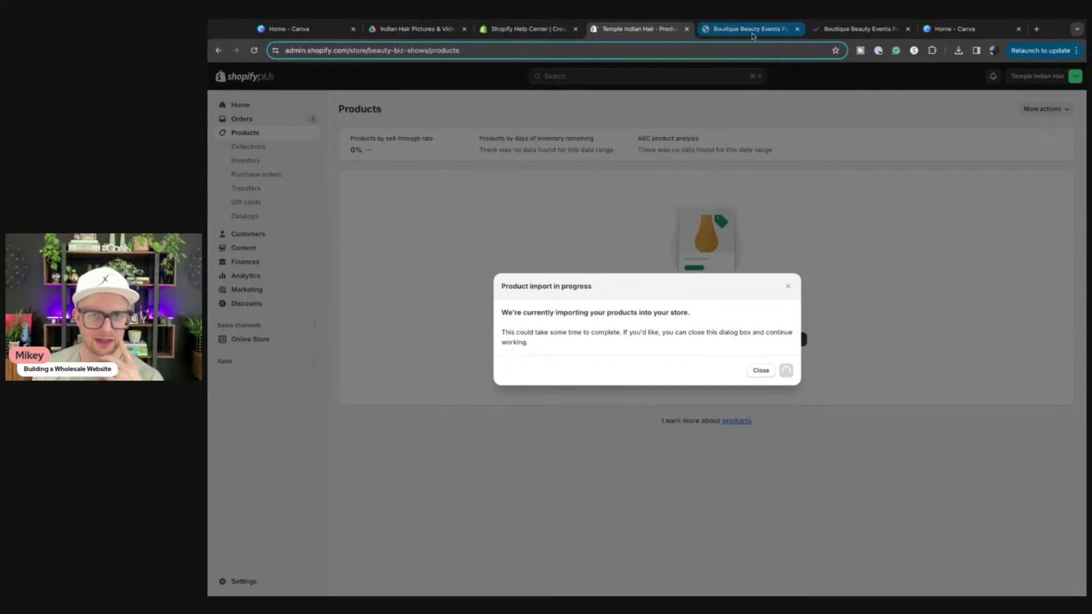
# Review the live storefront's home page from the header down to the footer
pyautogui.click(753, 34)
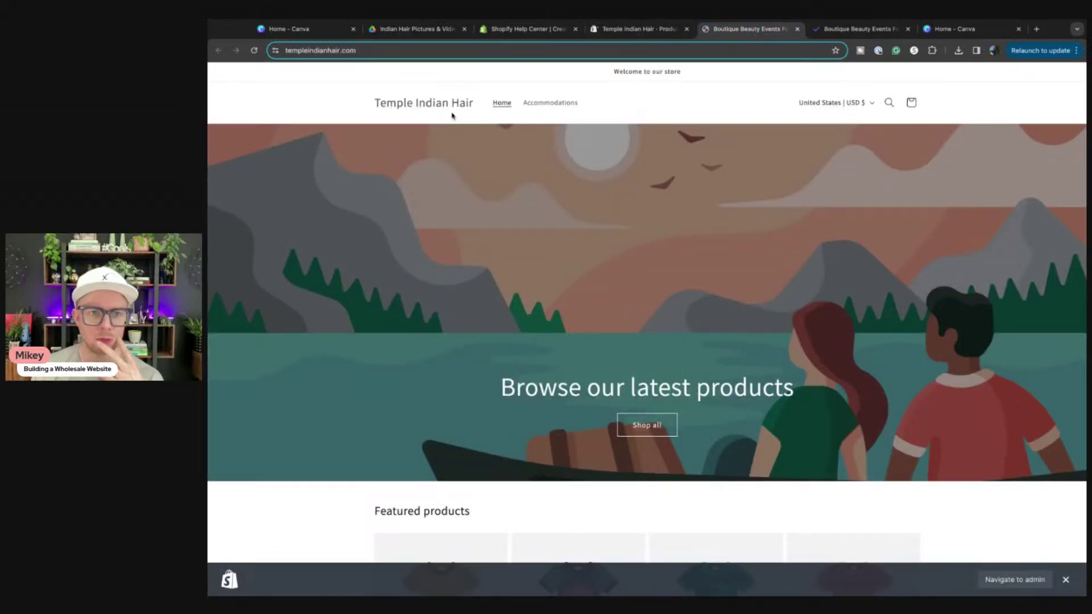
pyautogui.scroll(-6, 704, 124)
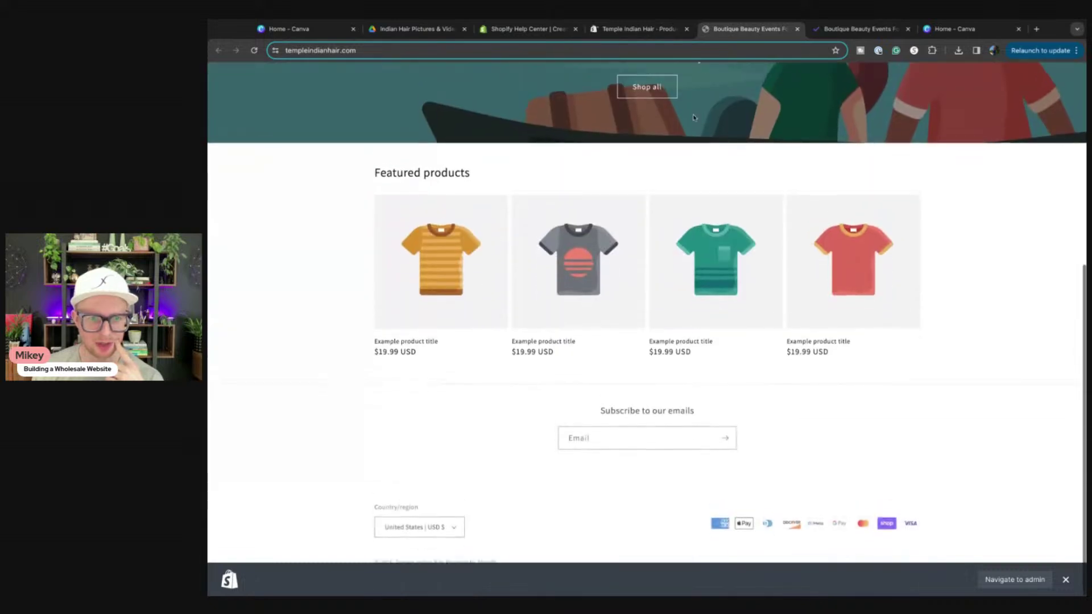
pyautogui.scroll(4, 483, 463)
pyautogui.scroll(3, 587, 233)
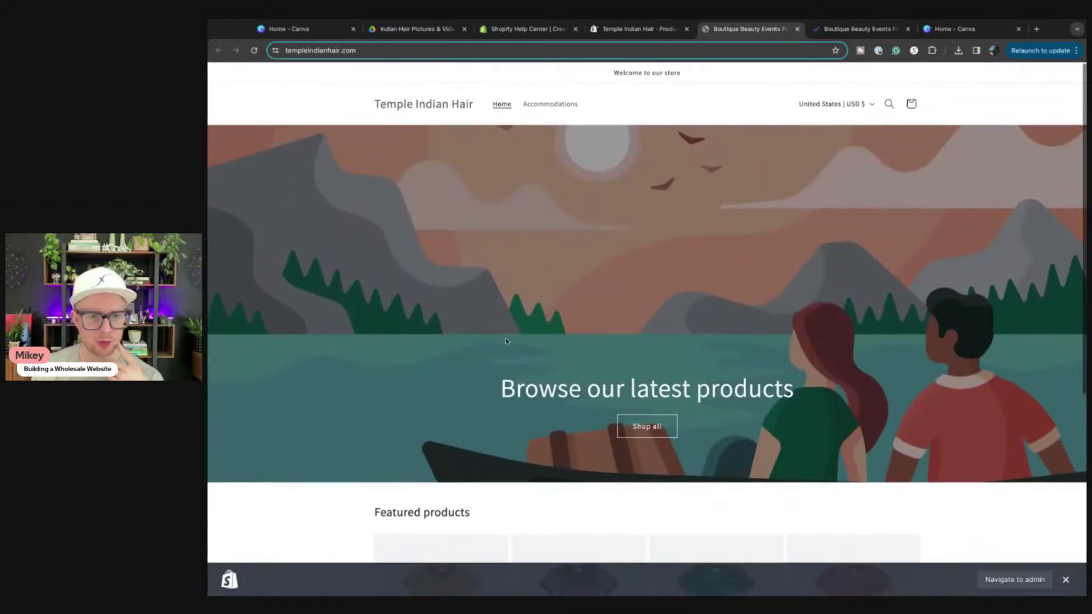
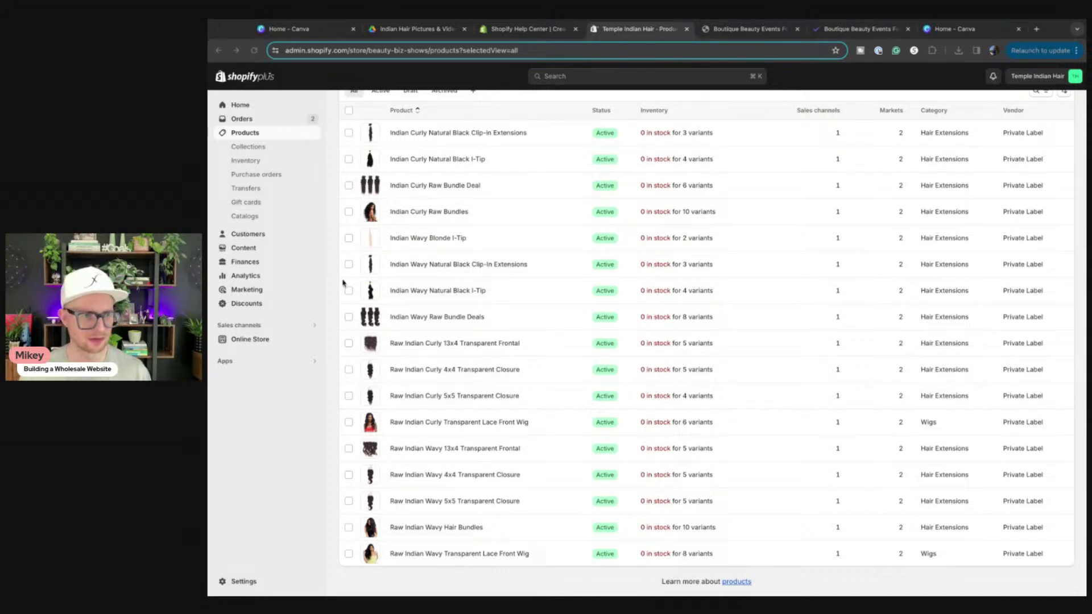
# Look at the store's catalogs page and review the list of imported products
pyautogui.click(250, 222)
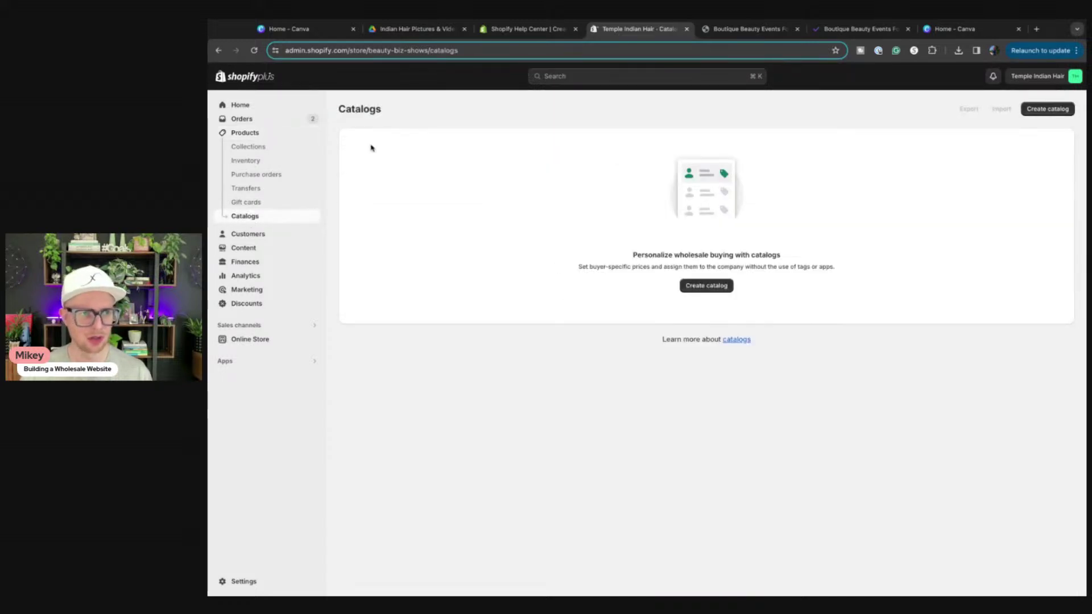
pyautogui.click(246, 138)
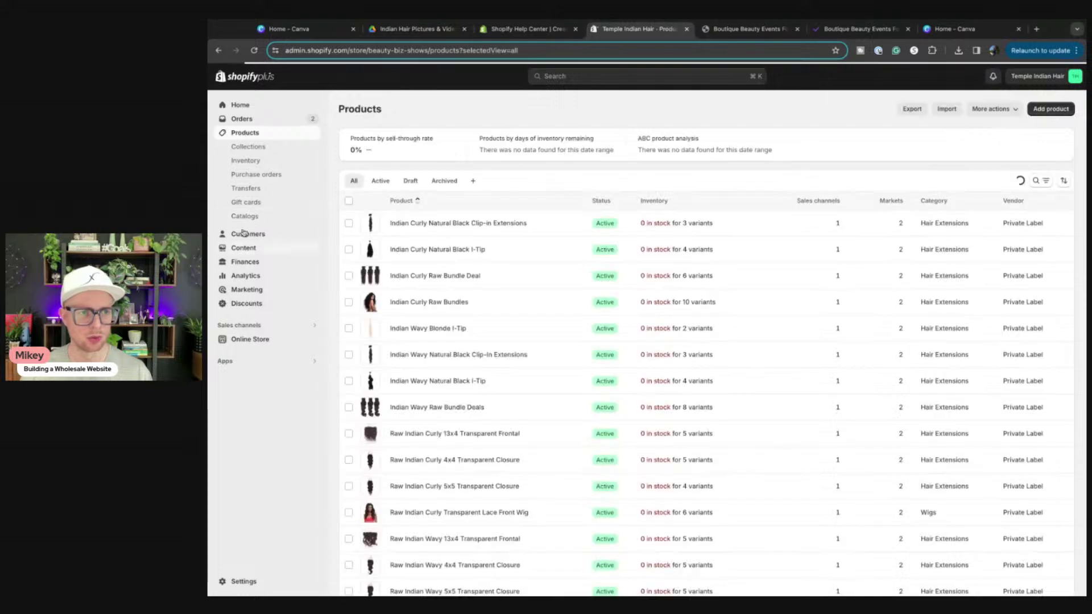
pyautogui.click(249, 148)
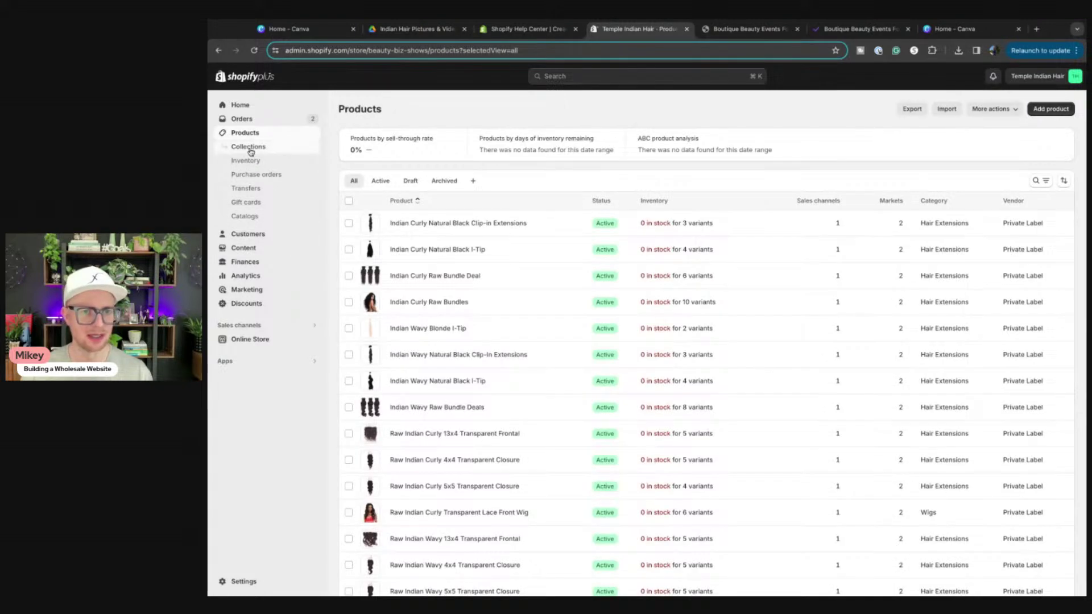
pyautogui.click(243, 133)
pyautogui.scroll(-2, 524, 344)
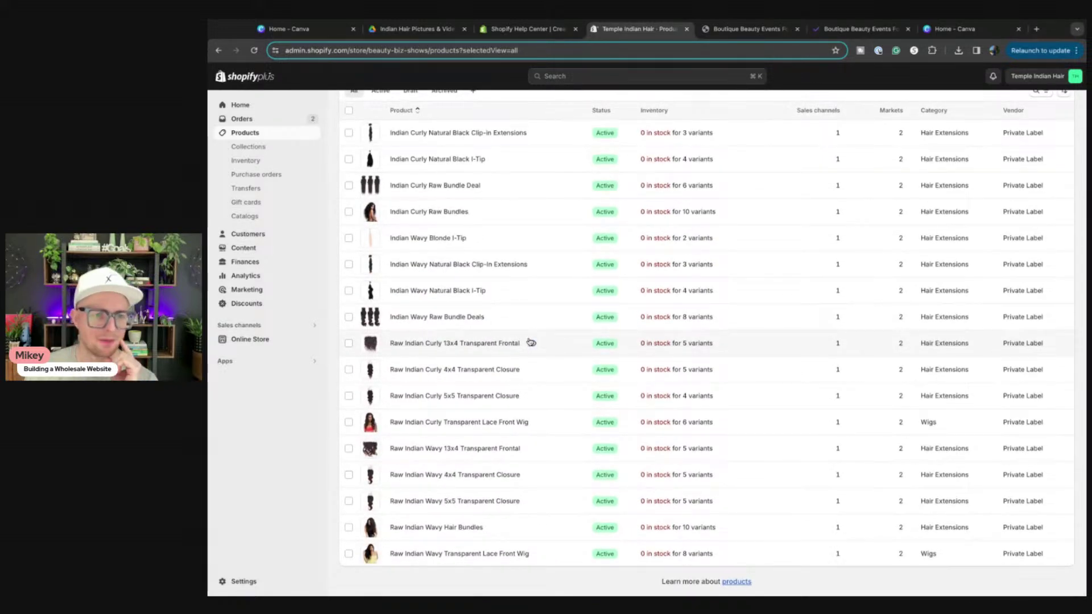
# Delete the Indian Curly Raw Bundle Deal and Indian Wavy Raw Bundle Deals products from the store
pyautogui.scroll(2, 528, 340)
pyautogui.click(349, 387)
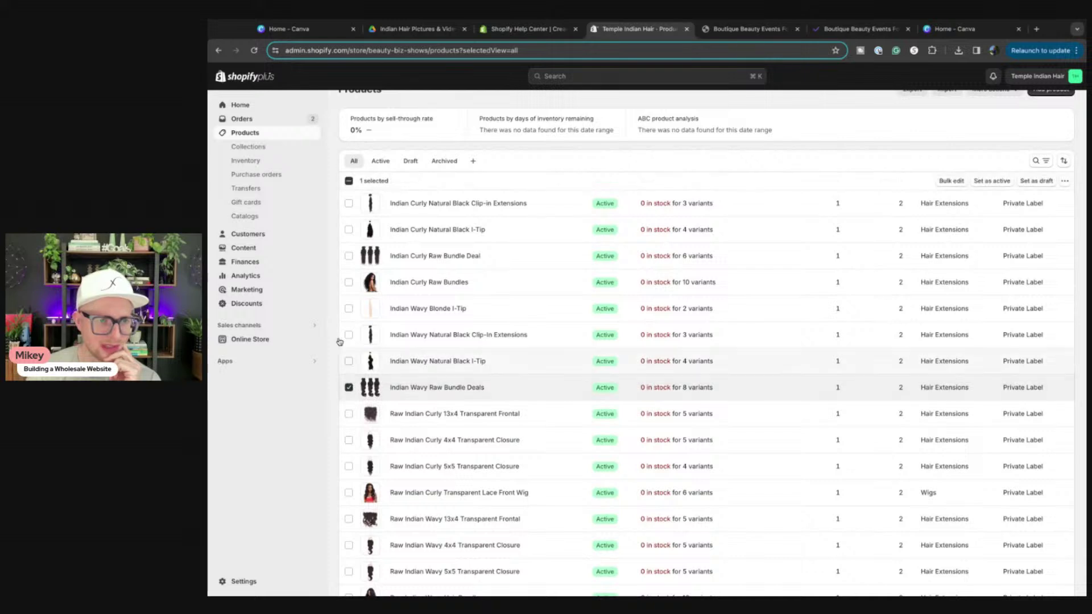
pyautogui.click(348, 256)
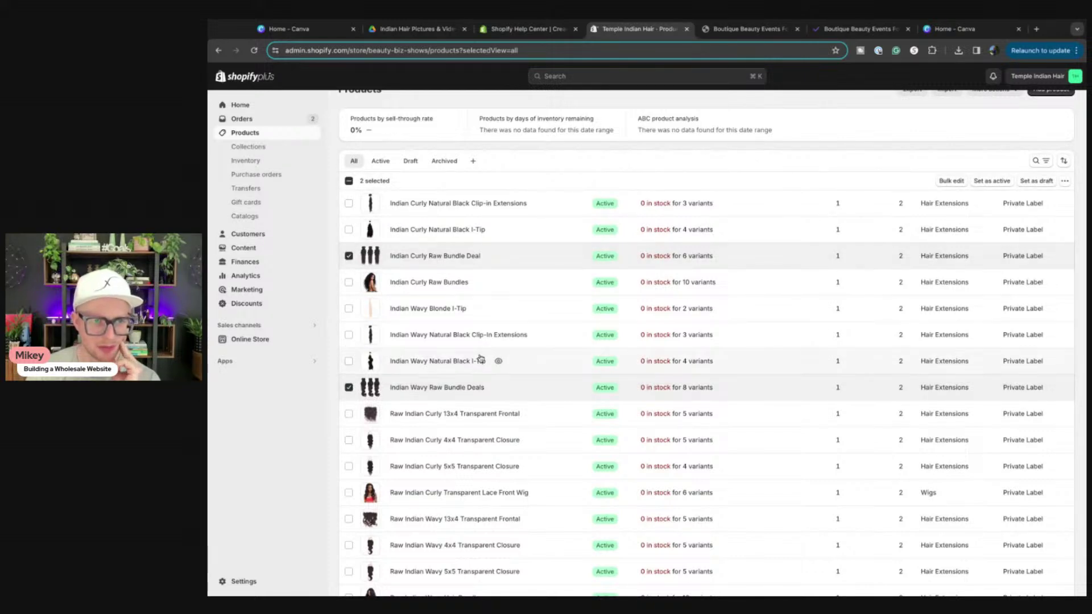
pyautogui.scroll(-2, 485, 358)
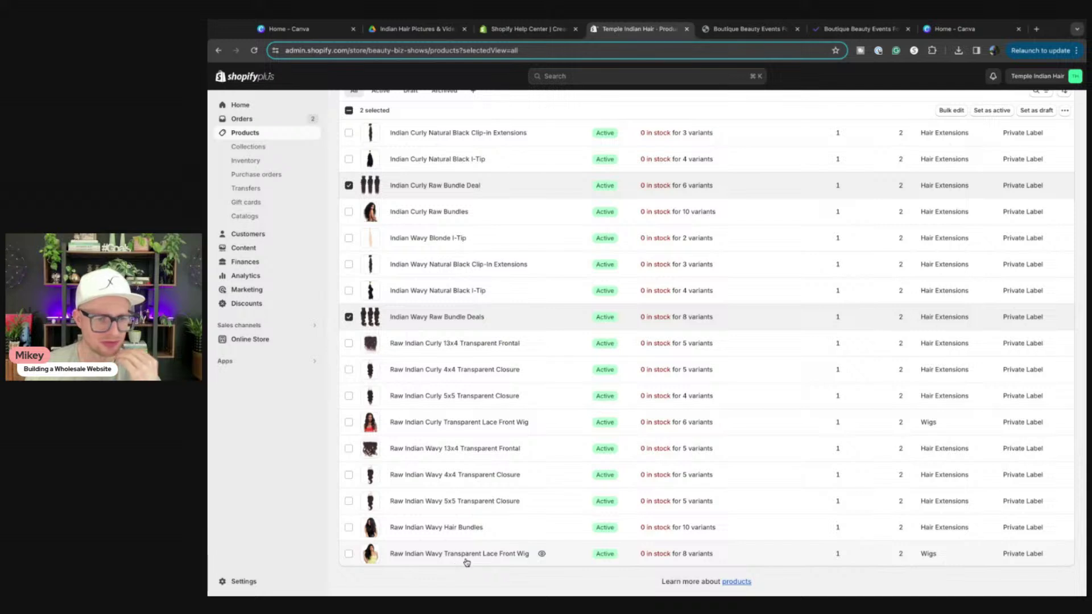
pyautogui.scroll(2, 470, 519)
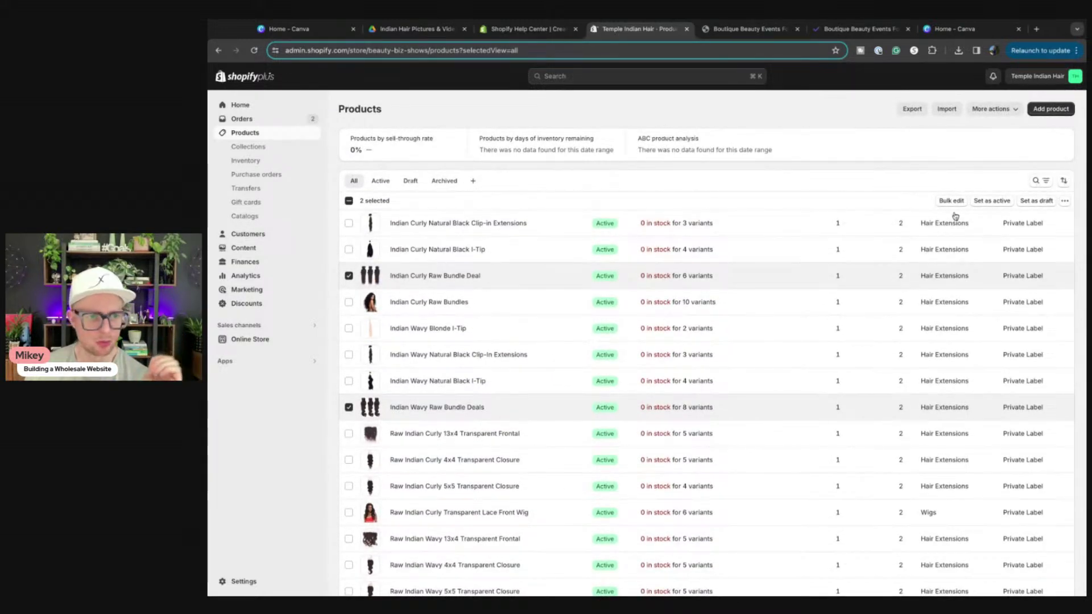
pyautogui.click(1065, 201)
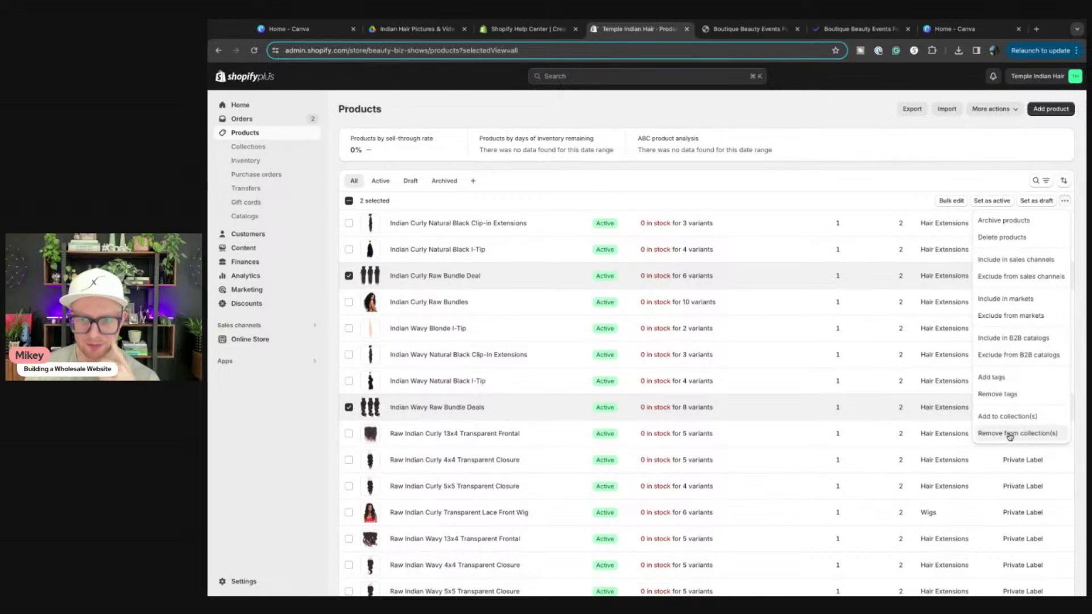
pyautogui.scroll(-1, 997, 397)
pyautogui.scroll(-2, 997, 396)
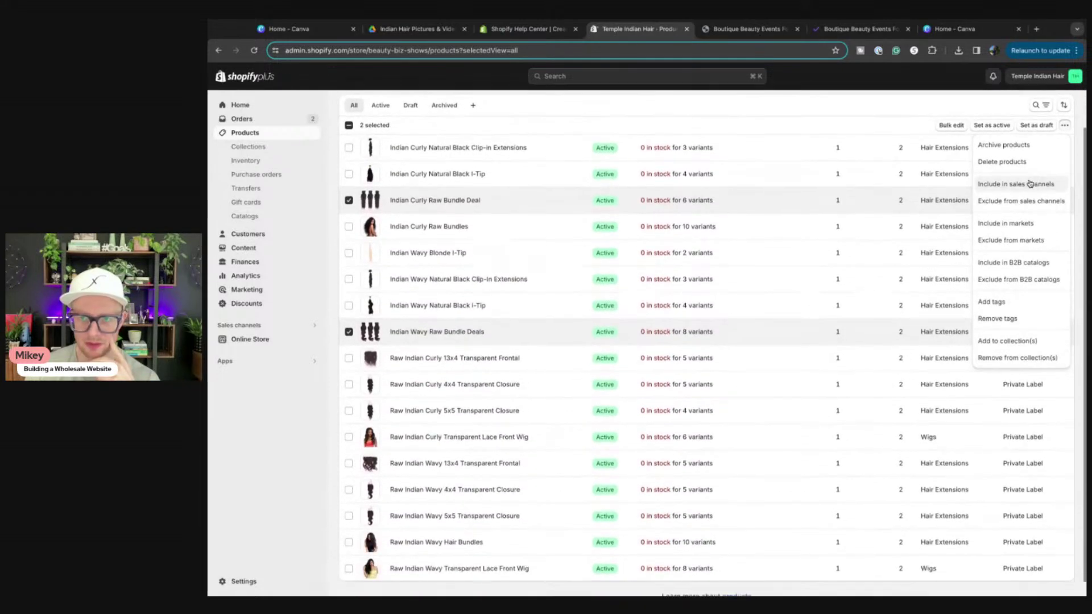
pyautogui.click(1001, 161)
pyautogui.click(790, 361)
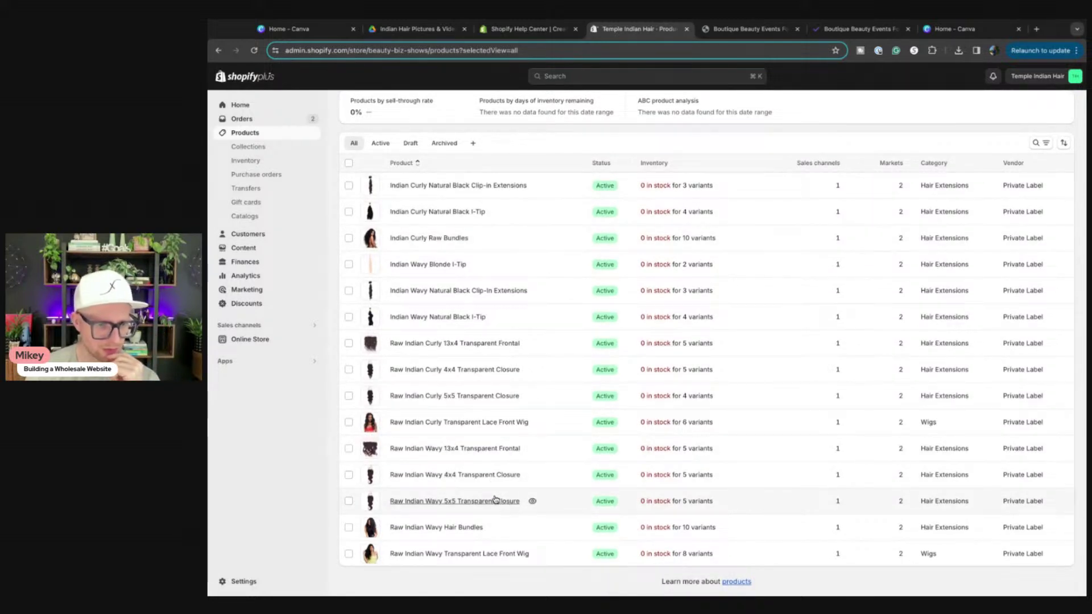
# Create and save a new manual product collection titled Raw Bundles
pyautogui.scroll(2, 501, 503)
pyautogui.scroll(-2, 494, 498)
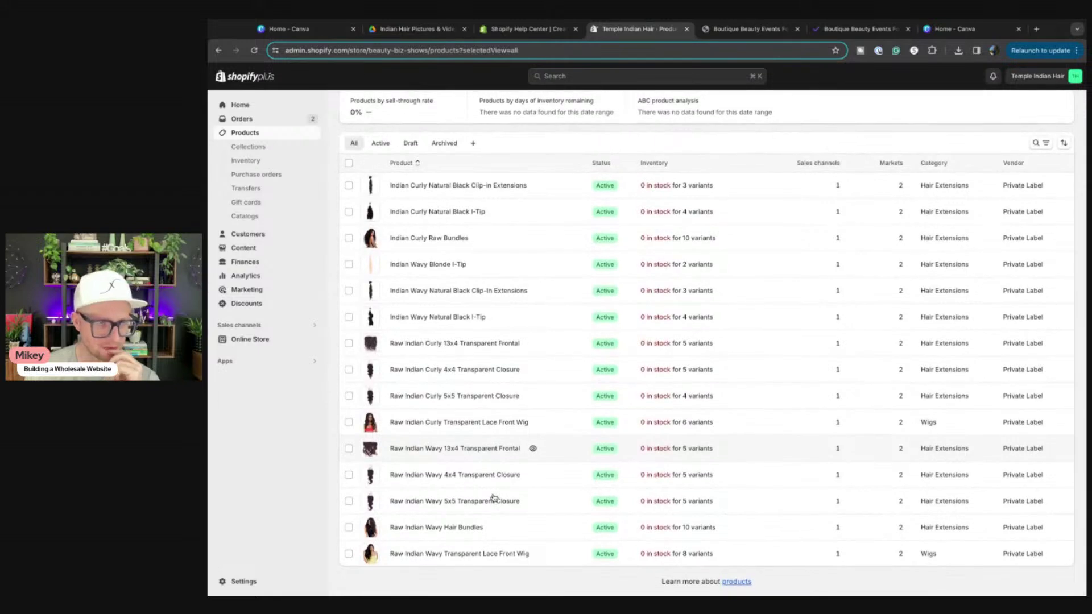
pyautogui.click(243, 148)
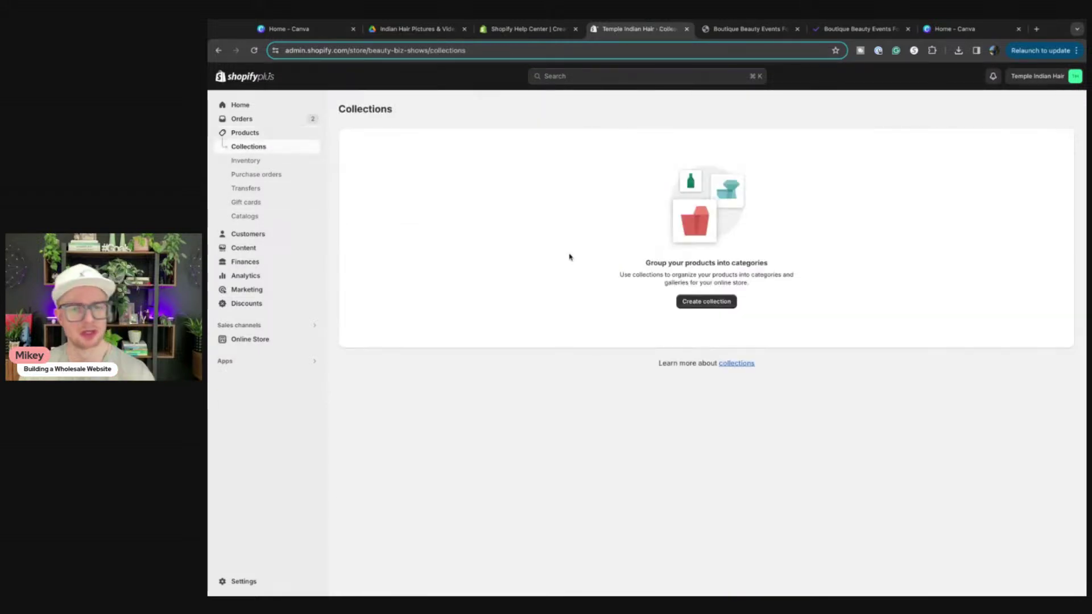
pyautogui.click(721, 307)
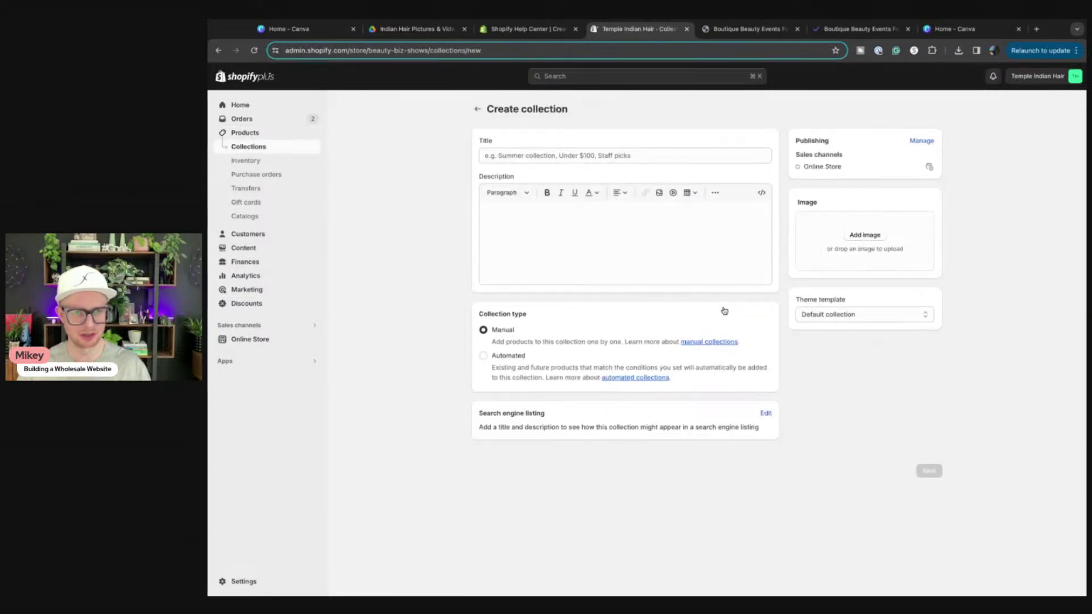
pyautogui.click(608, 154)
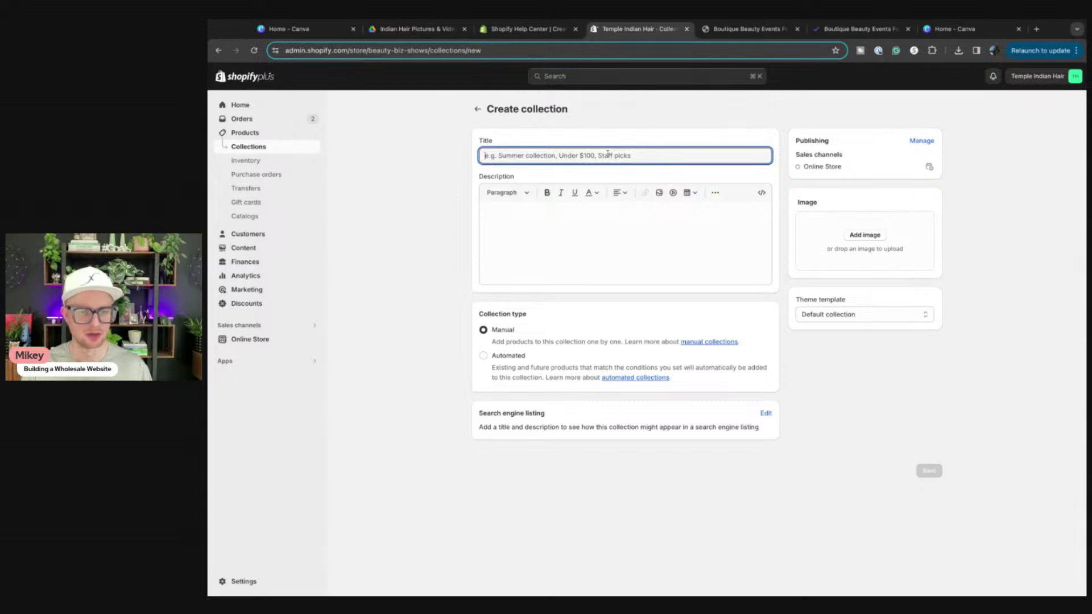
pyautogui.write('Raw ')
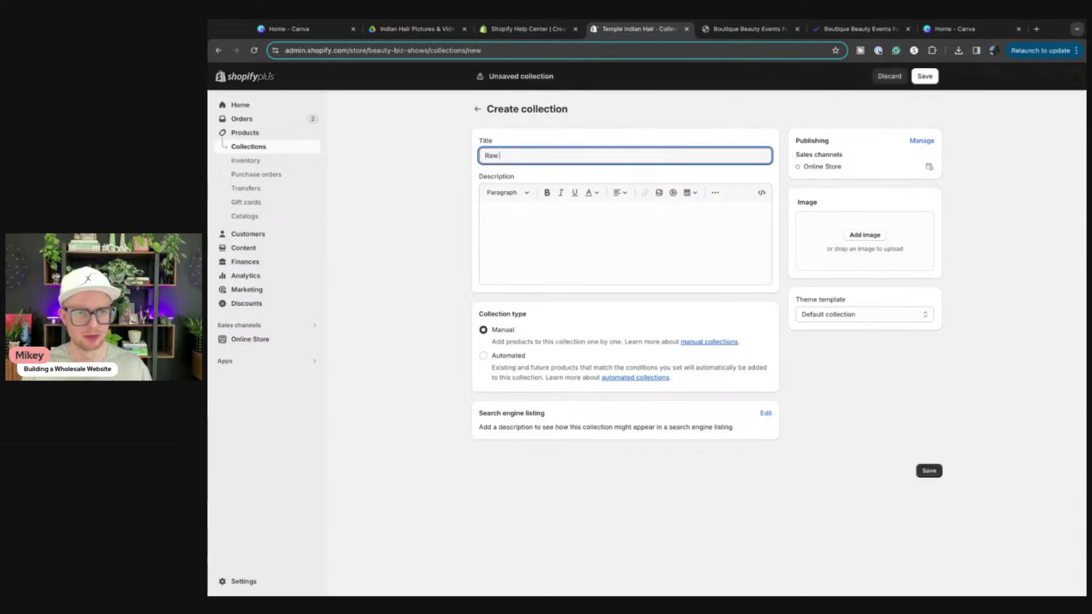
pyautogui.write('Bundles')
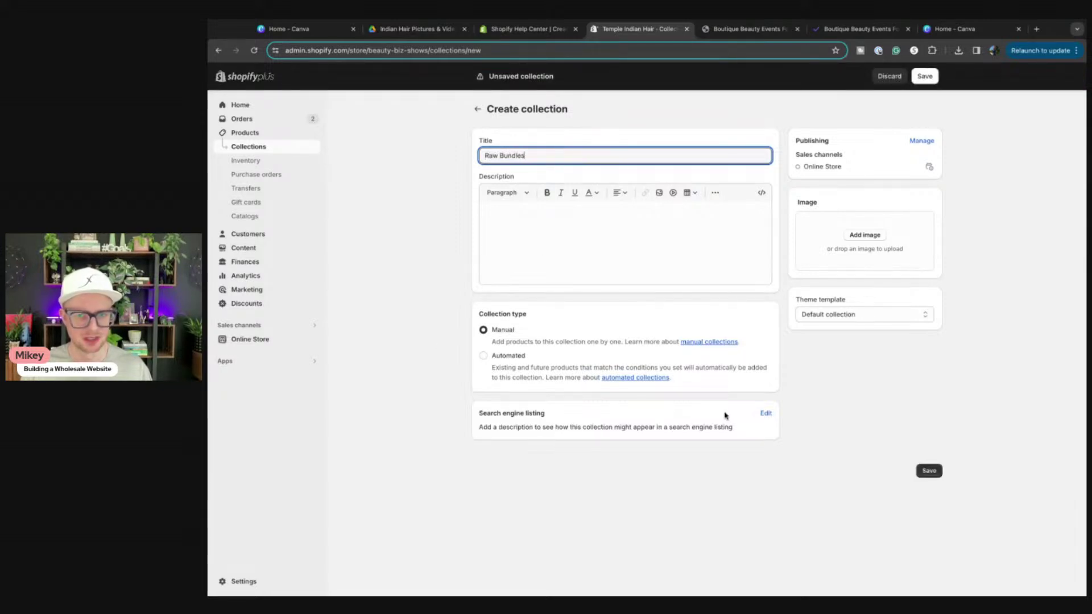
pyautogui.click(934, 473)
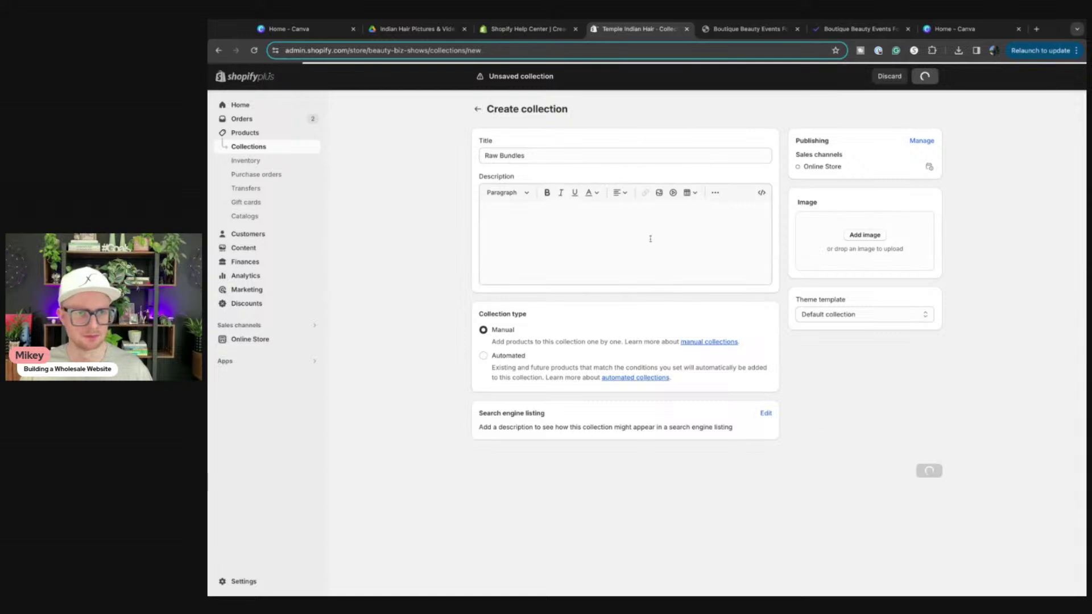
# Add the Indian Curly Raw Bundles and Raw Indian Wavy Hair Bundles products to the Raw Bundles collection
pyautogui.click(633, 389)
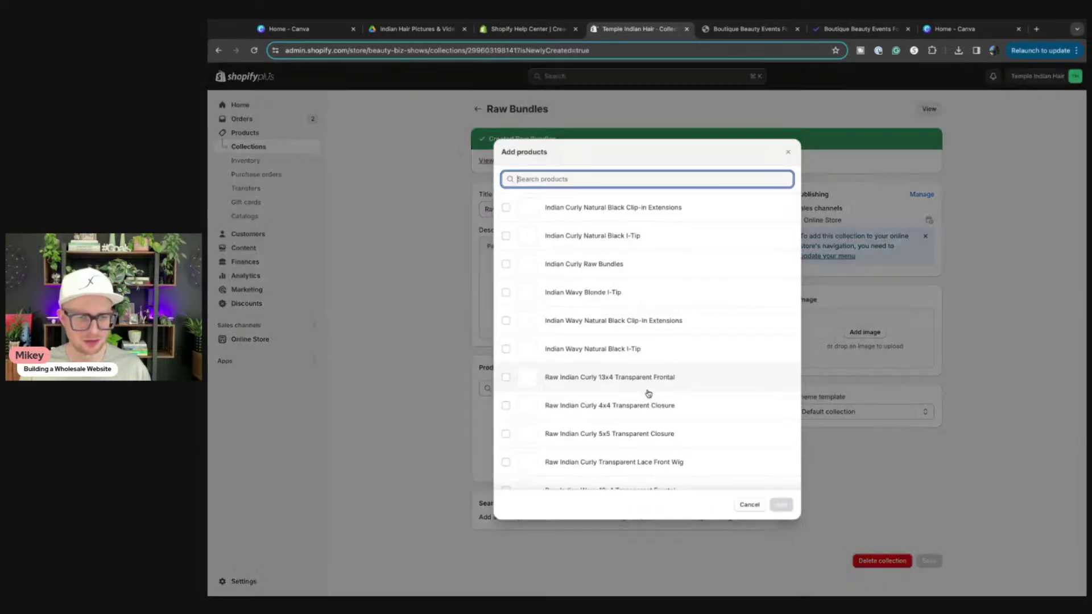
pyautogui.click(659, 268)
pyautogui.scroll(-1, 649, 337)
pyautogui.scroll(-2, 626, 353)
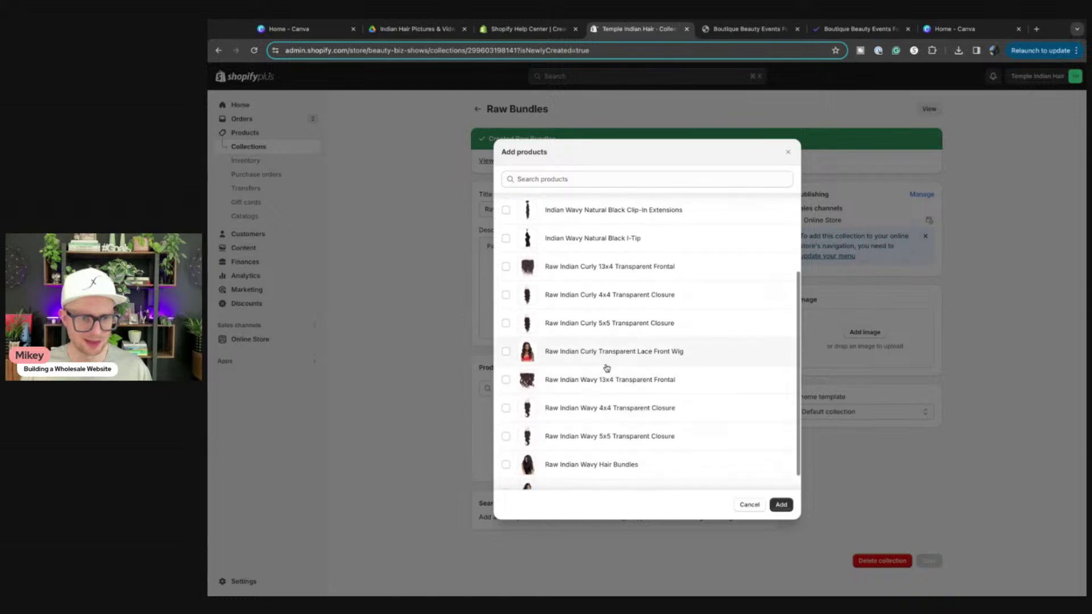
pyautogui.click(607, 362)
pyautogui.scroll(-1, 613, 366)
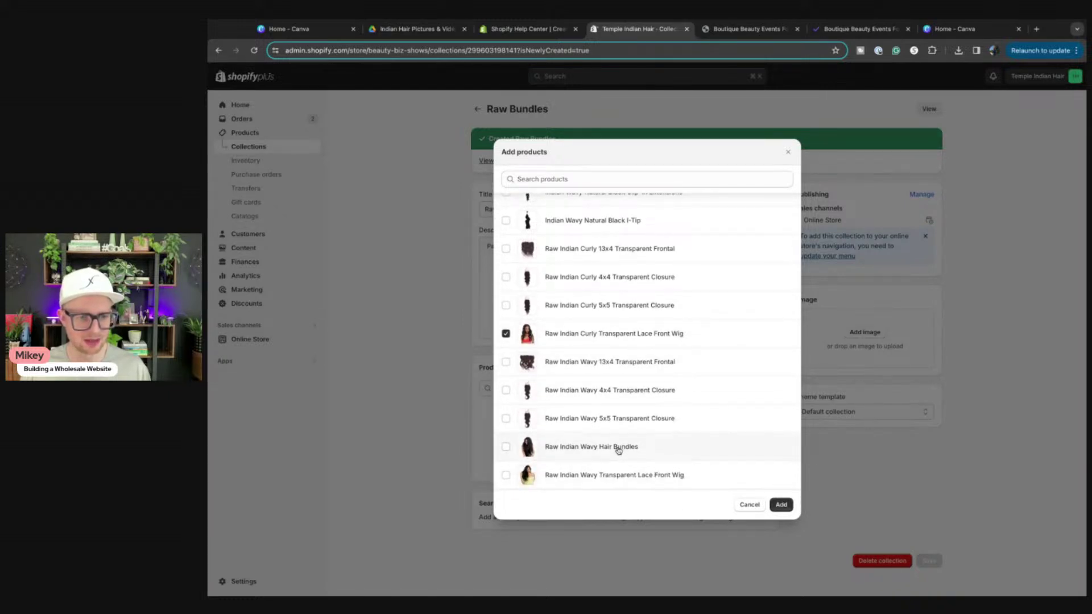
pyautogui.scroll(1, 619, 449)
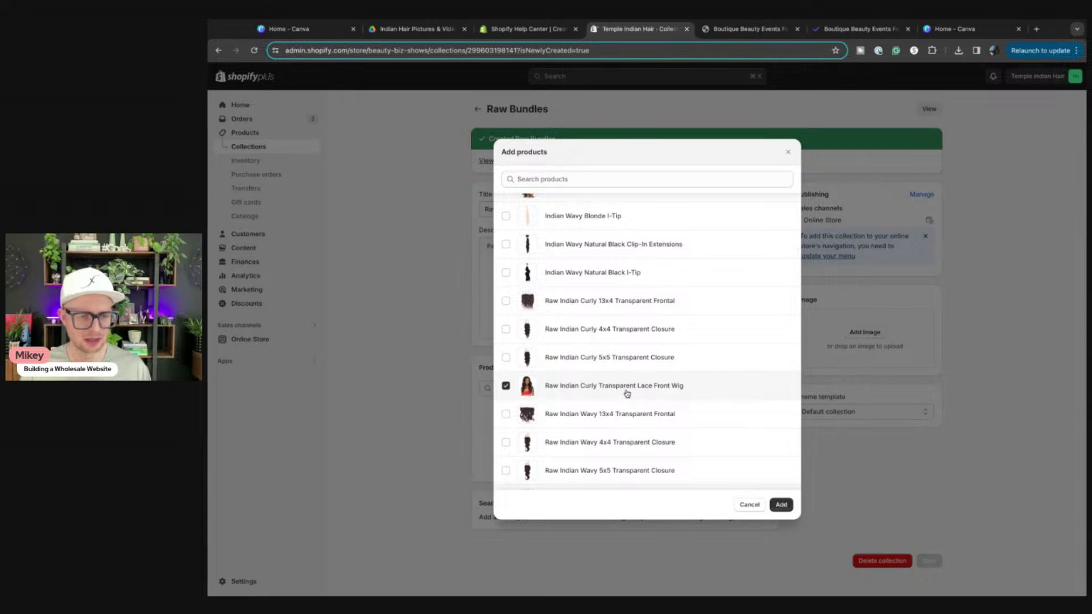
pyautogui.scroll(-1, 626, 394)
pyautogui.click(586, 447)
pyautogui.click(602, 344)
pyautogui.scroll(2, 616, 447)
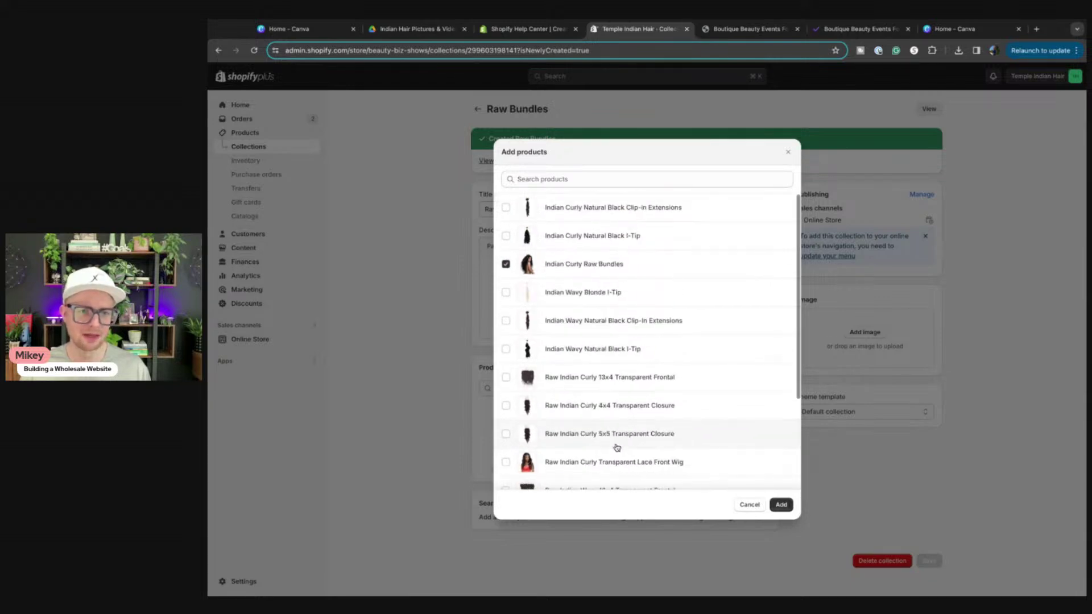
pyautogui.click(781, 505)
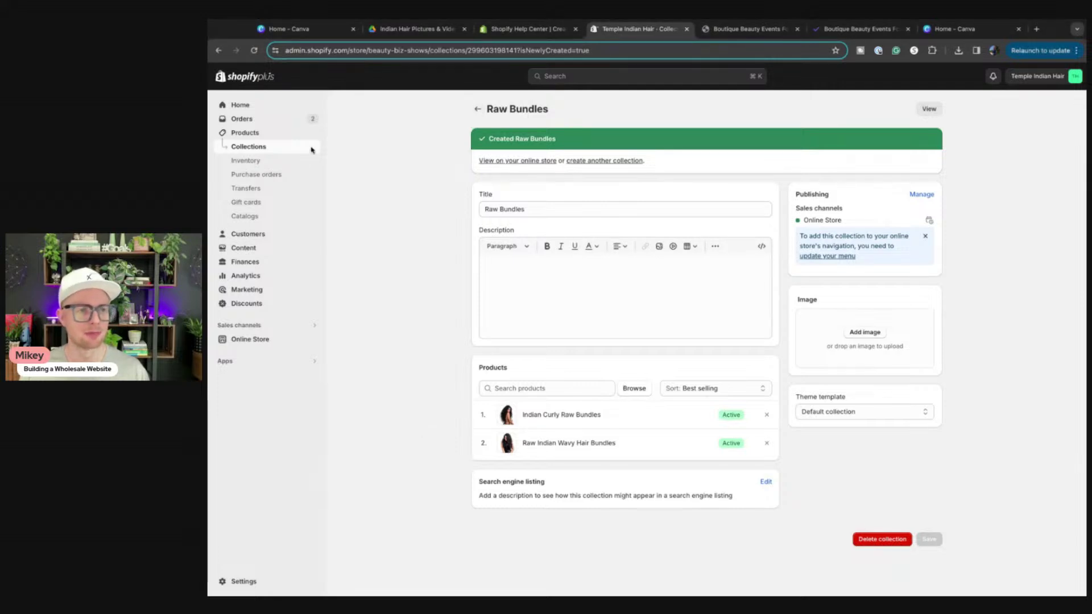
# Reopen the Raw Bundles collection from the collections list and open its search engine listing for editing
pyautogui.click(262, 153)
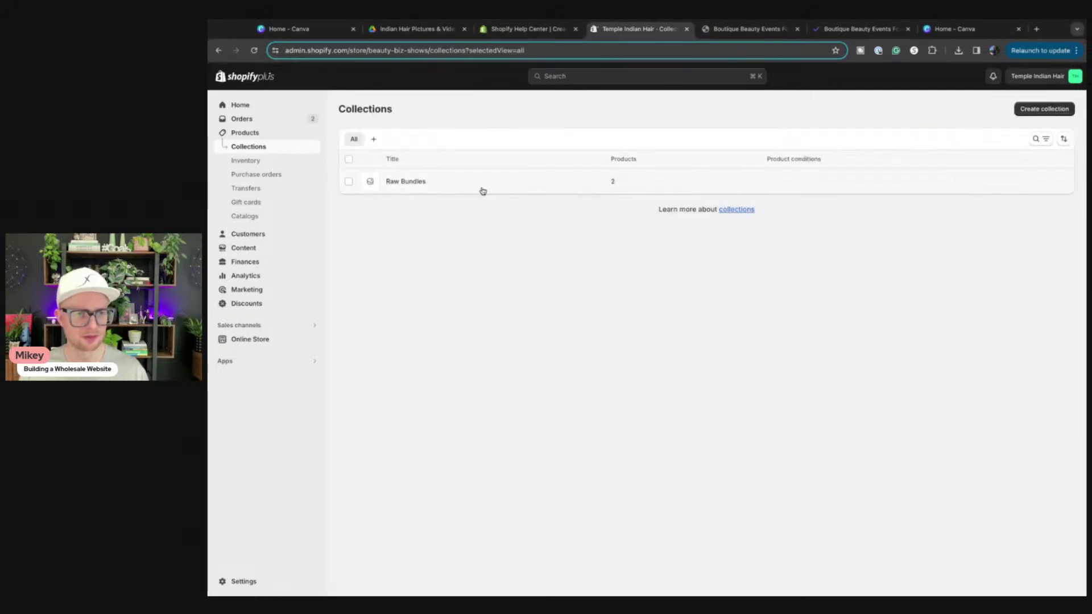
pyautogui.click(418, 184)
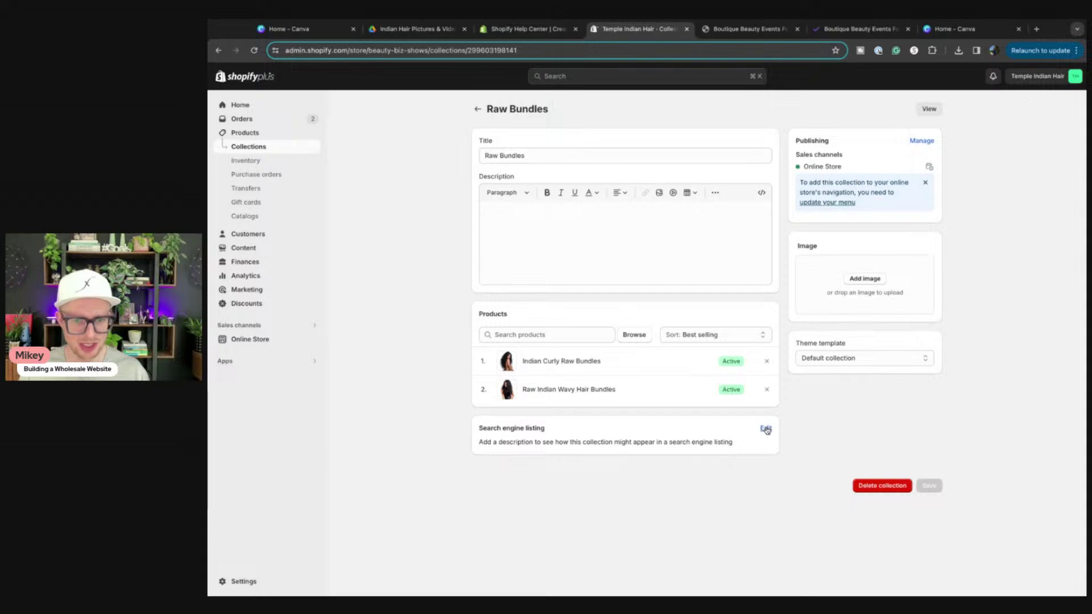
pyautogui.click(764, 429)
pyautogui.scroll(-2, 636, 462)
pyautogui.scroll(1, 636, 462)
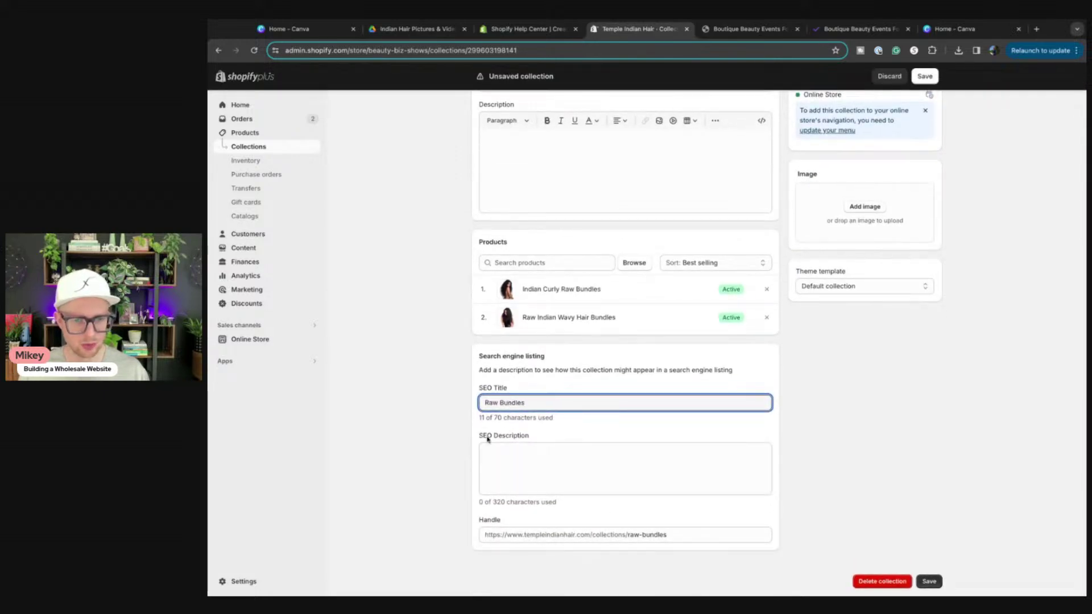
pyautogui.scroll(2, 652, 529)
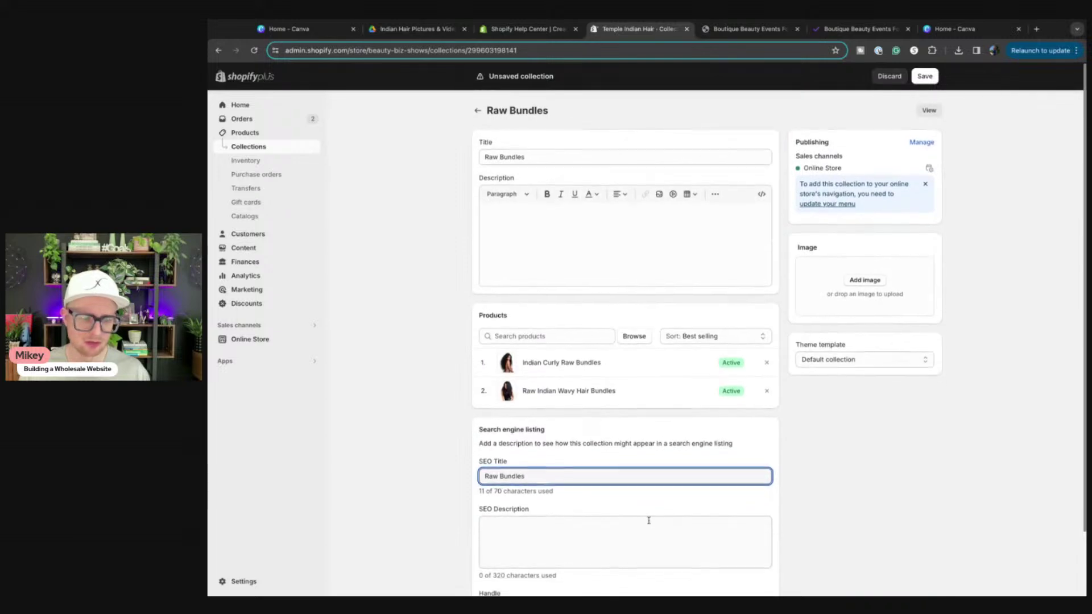
pyautogui.scroll(-2, 651, 524)
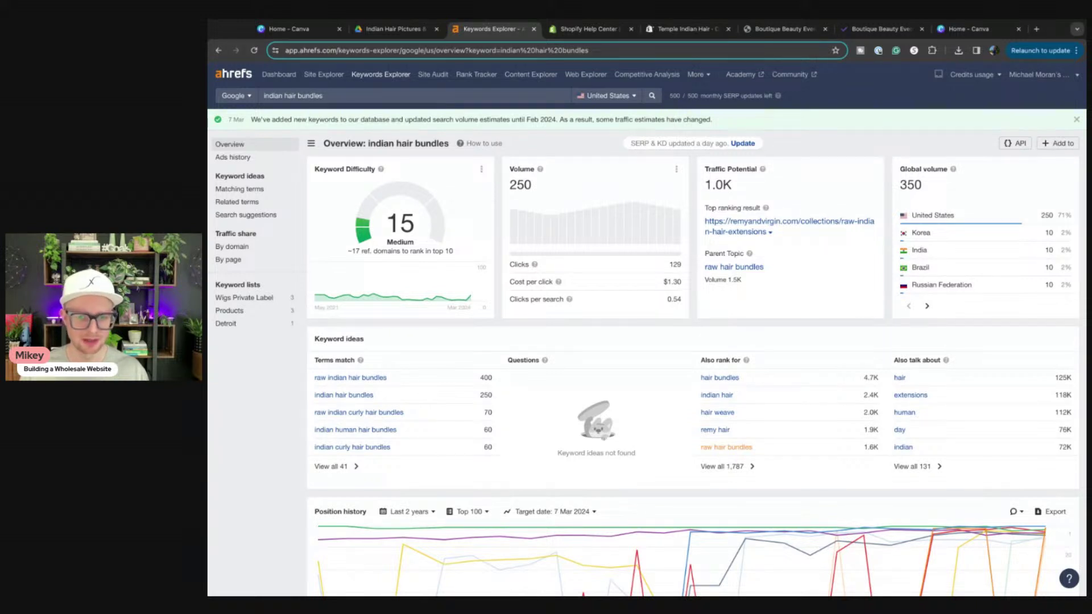
# Place the Ahrefs Keywords Explorer page beside the Shopify admin page and return to the Raw Bundles collection's details
pyautogui.moveTo(495, 29); pyautogui.dragTo(685, 32)
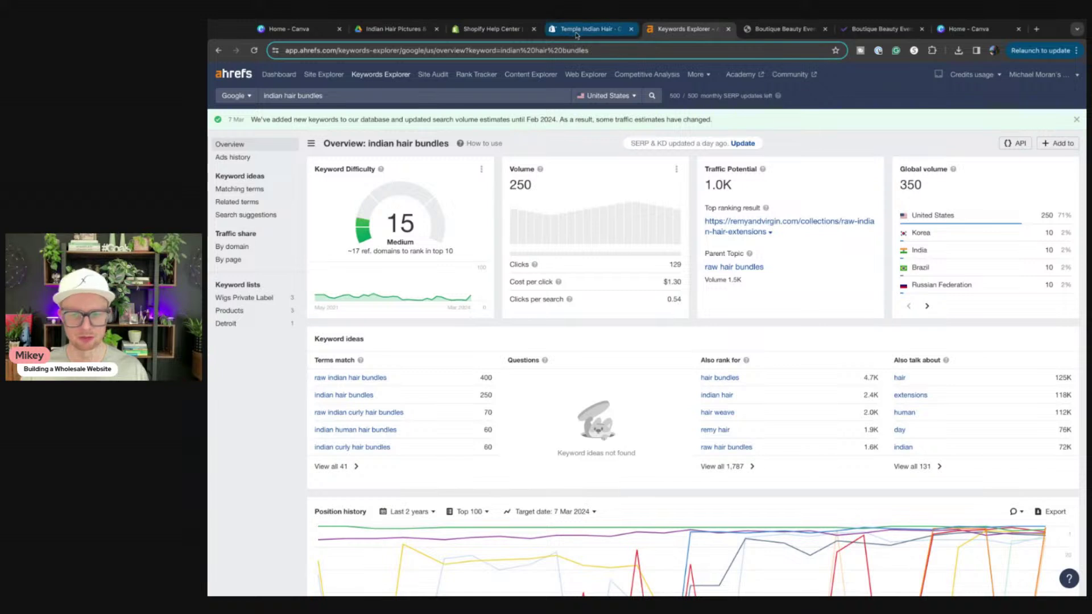
pyautogui.click(586, 29)
pyautogui.press('super+Tab')
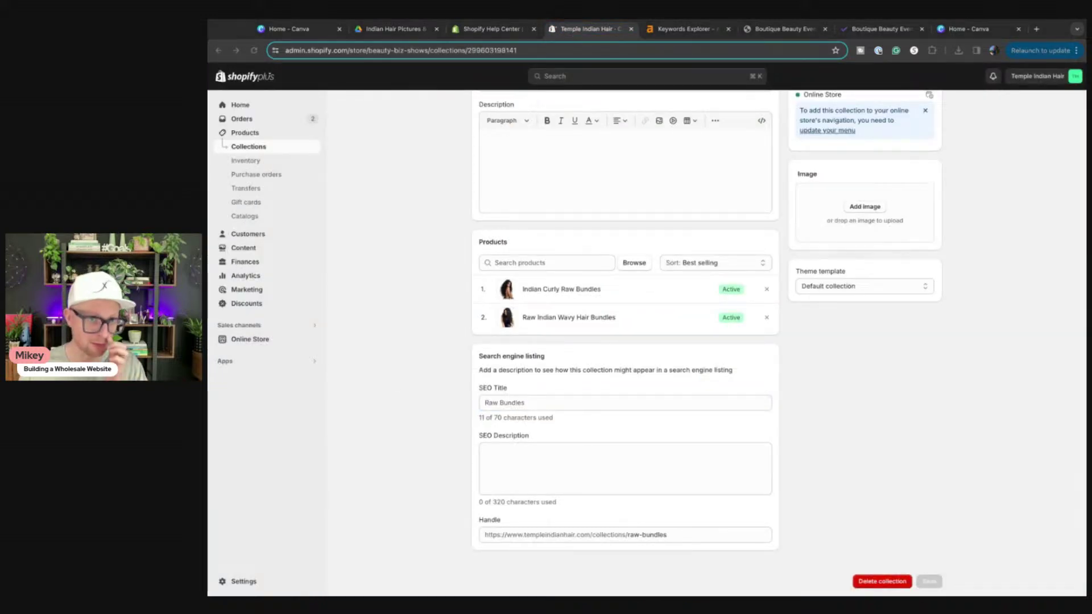
pyautogui.press('super+Tab')
pyautogui.scroll(2, 363, 361)
pyautogui.scroll(-2, 370, 377)
pyautogui.press('super+Tab')
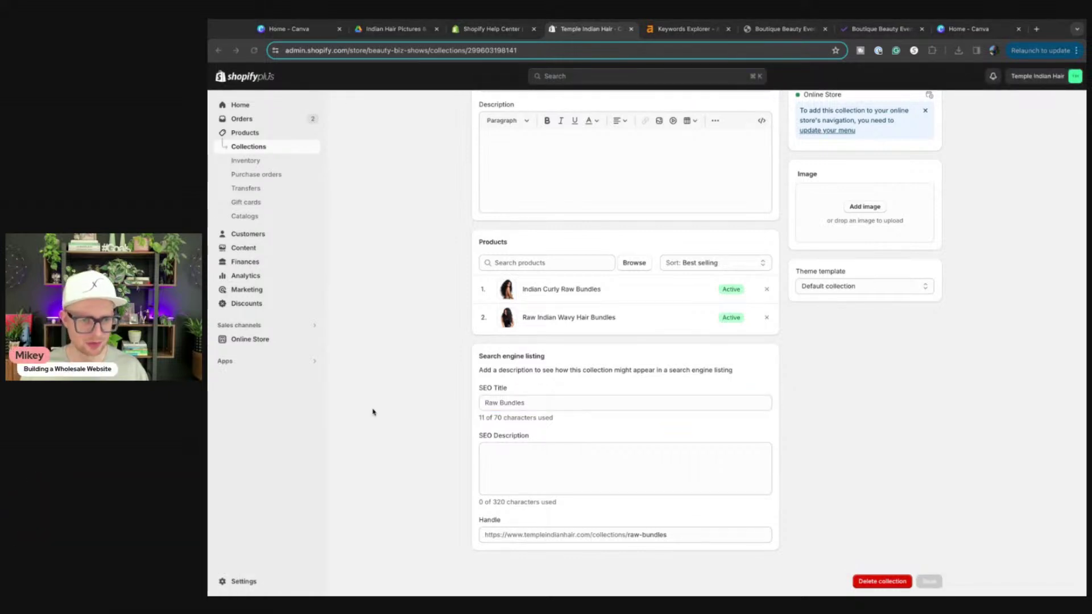
pyautogui.press('super+Tab')
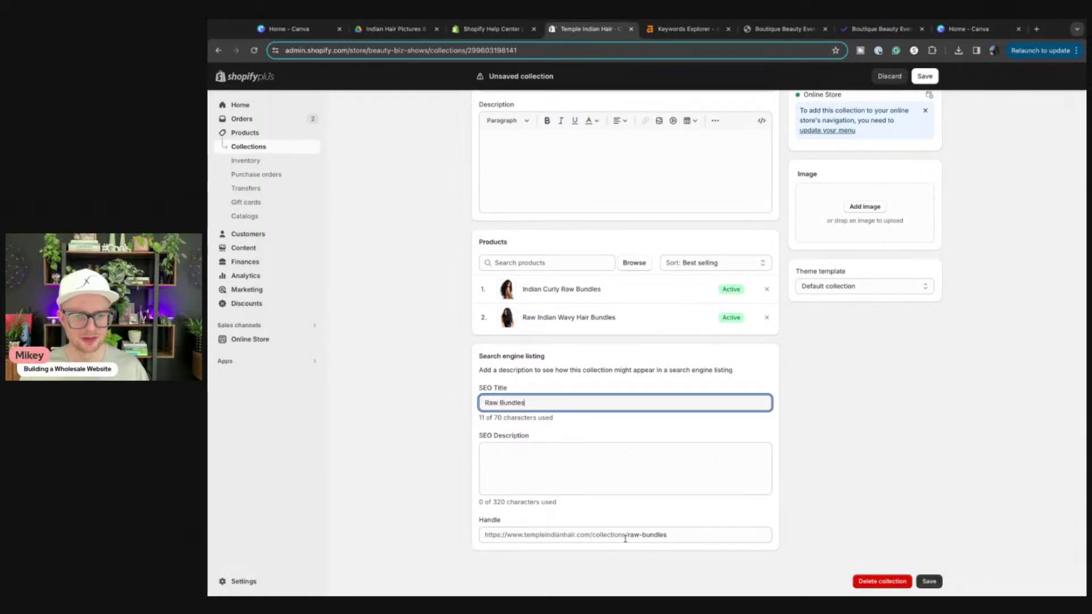
pyautogui.scroll(2, 707, 526)
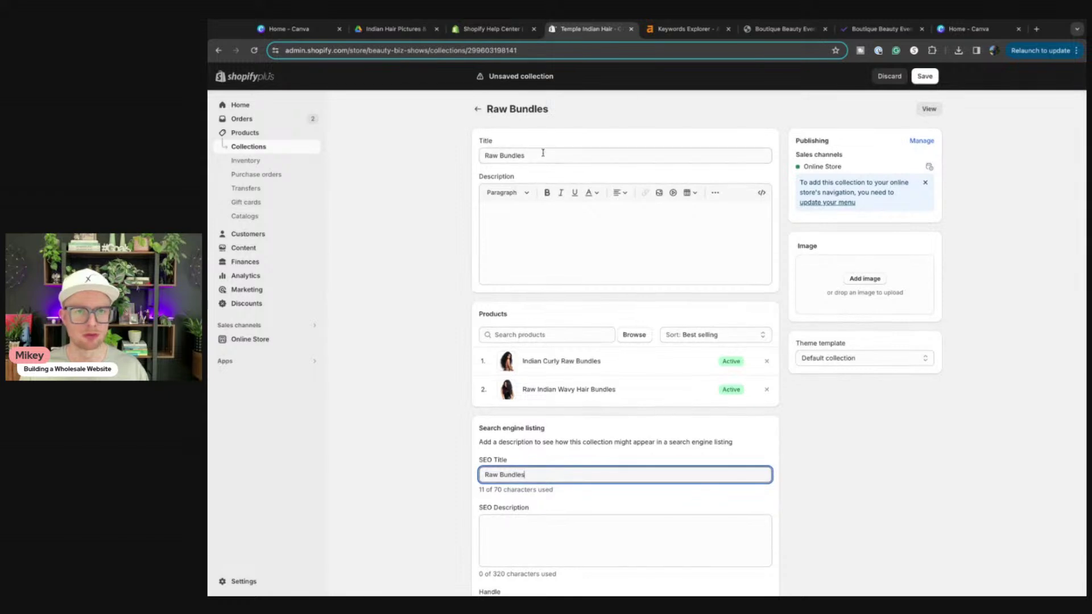
# Switch to Ahrefs, examine the full list of also-rank-for keywords for "indian hair bundles", and return to the Shopify collection
pyautogui.click(672, 34)
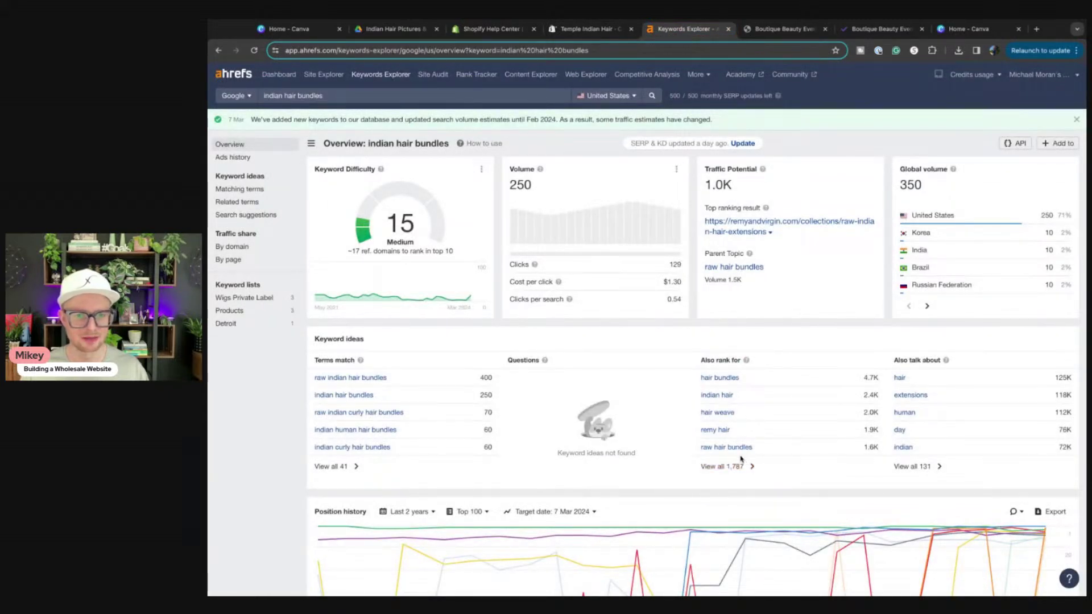
pyautogui.click(728, 469)
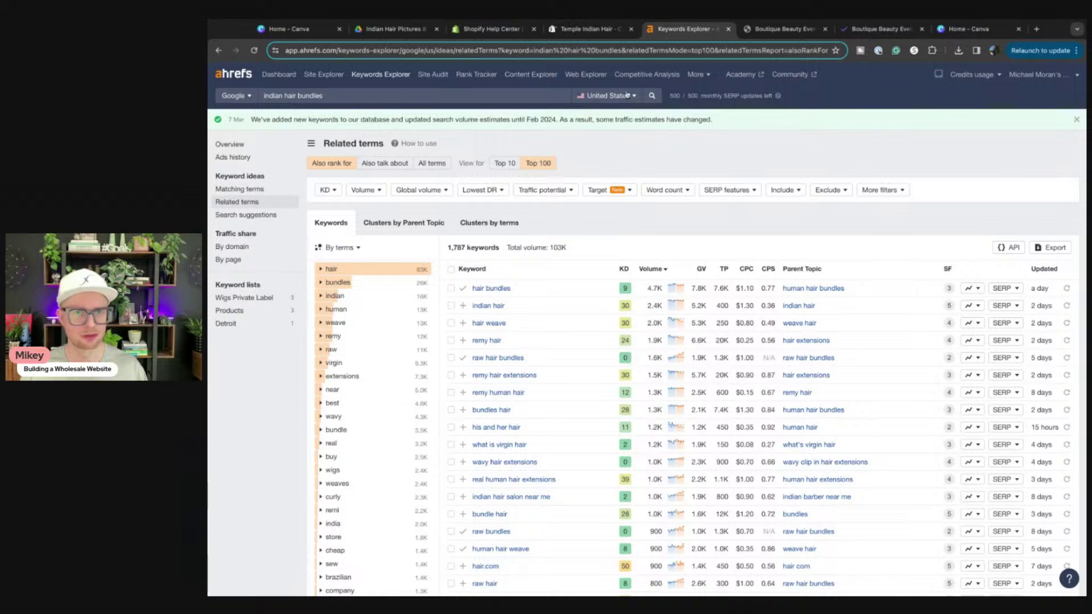
pyautogui.click(580, 29)
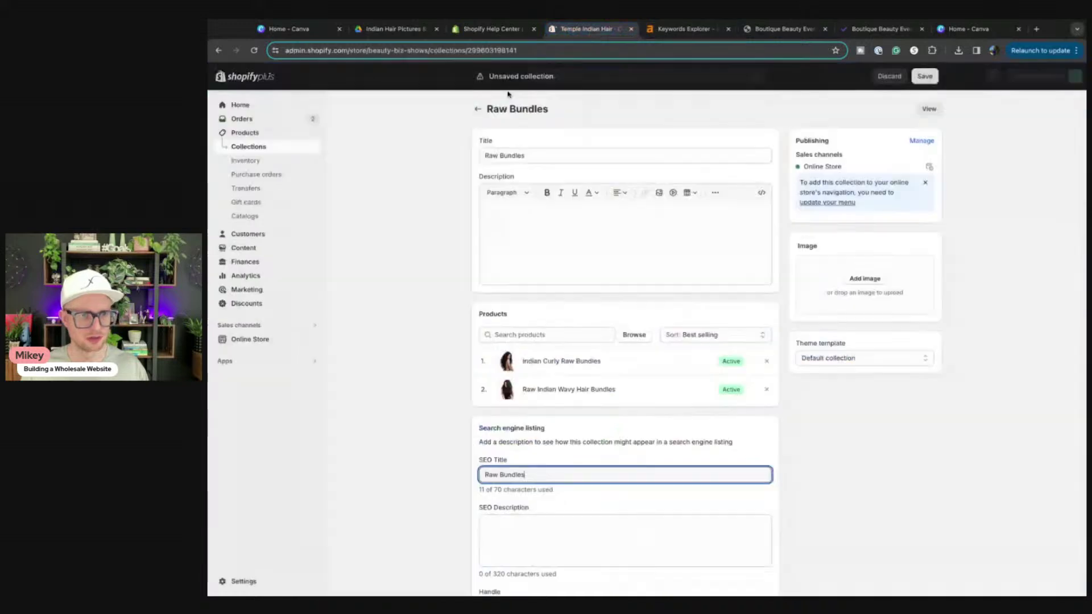
# Rename the collection Raw Hair Bundles, change its handle to raw-hair-bundles without a redirect, and save it
pyautogui.click(501, 155)
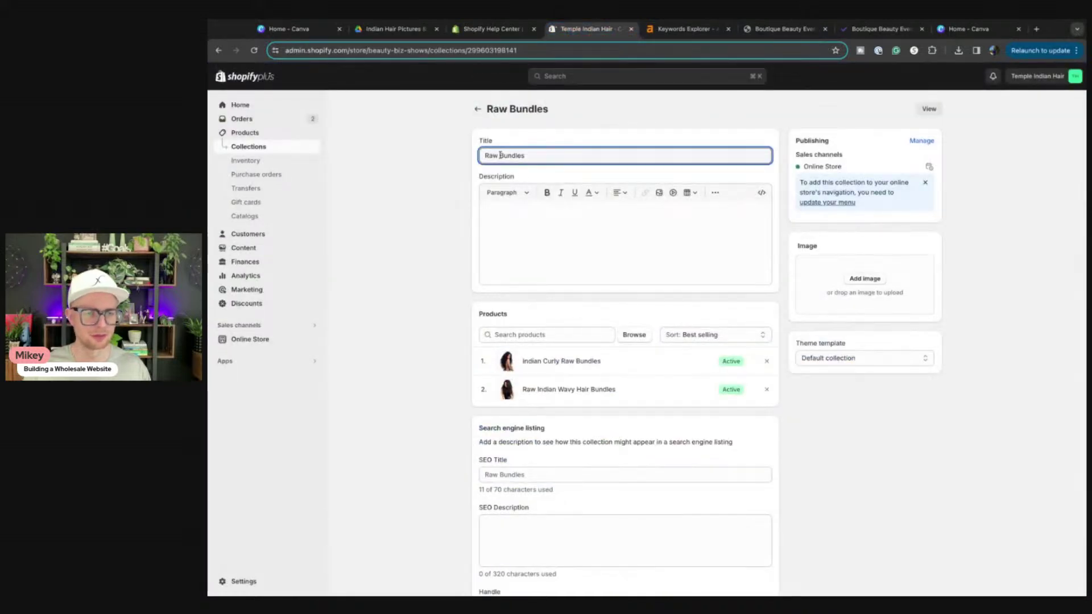
pyautogui.write('Hair')
pyautogui.scroll(-2, 799, 463)
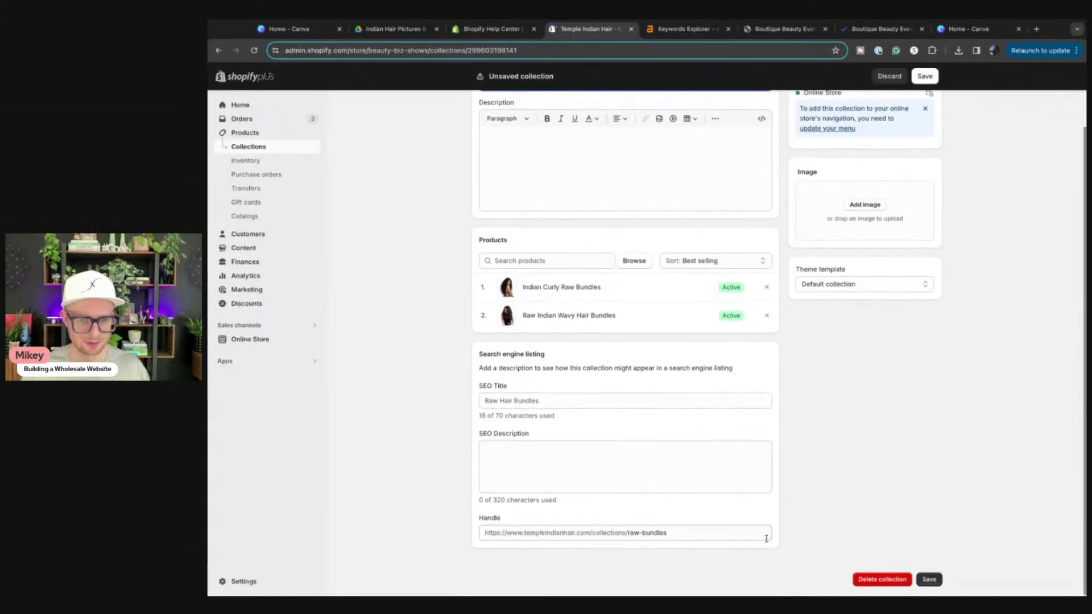
pyautogui.click(642, 534)
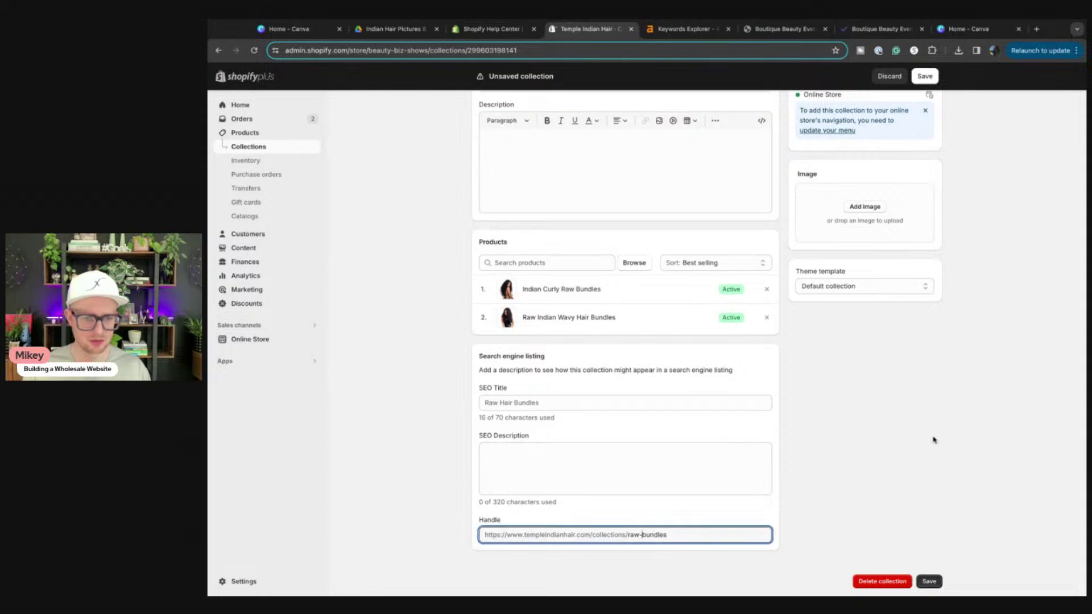
pyautogui.write('hair-')
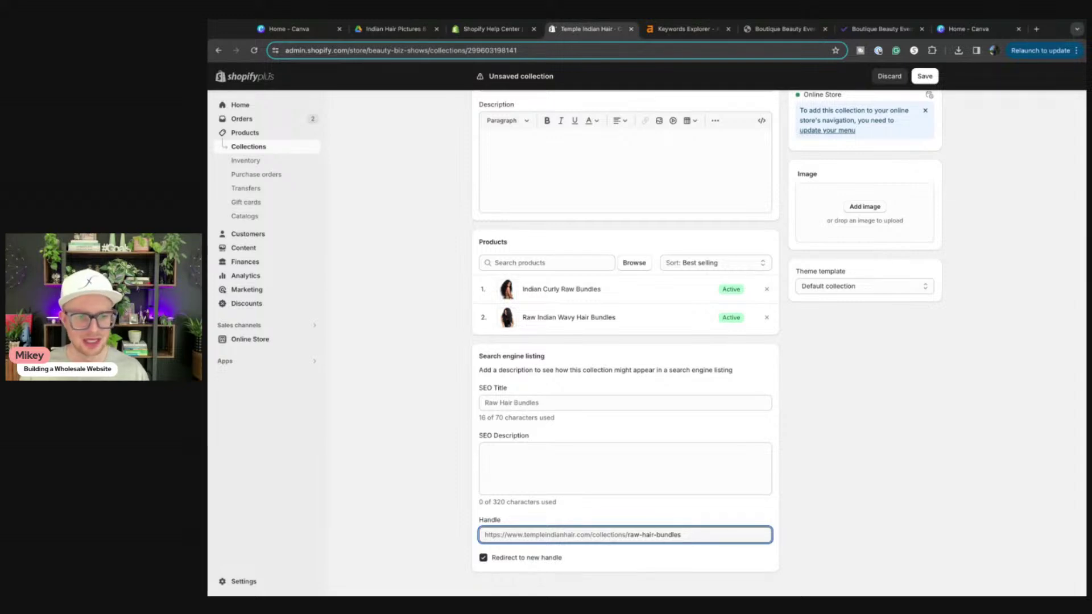
pyautogui.click(484, 558)
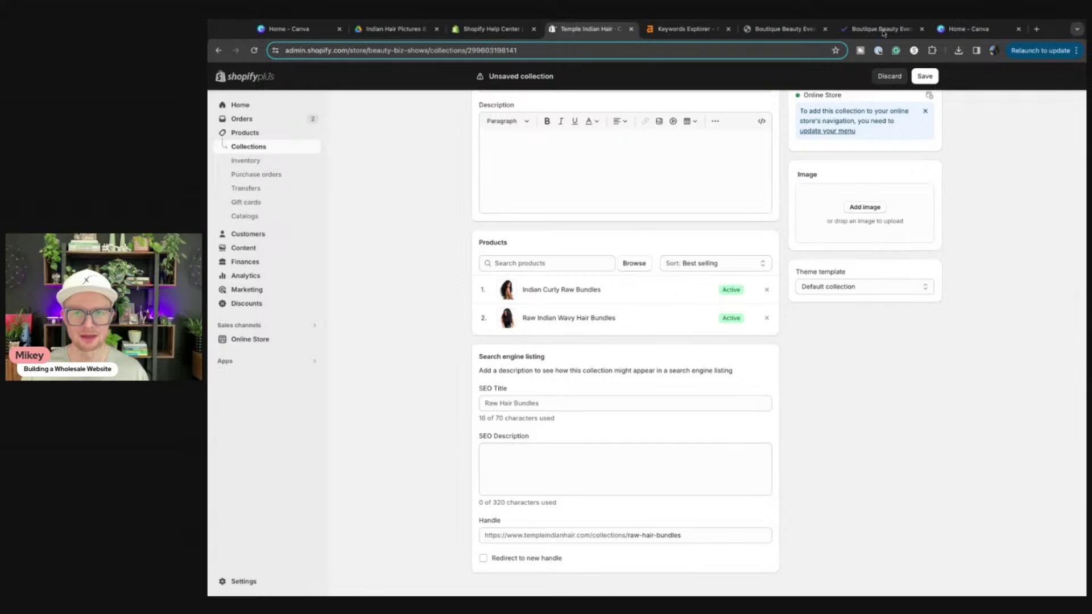
pyautogui.click(924, 76)
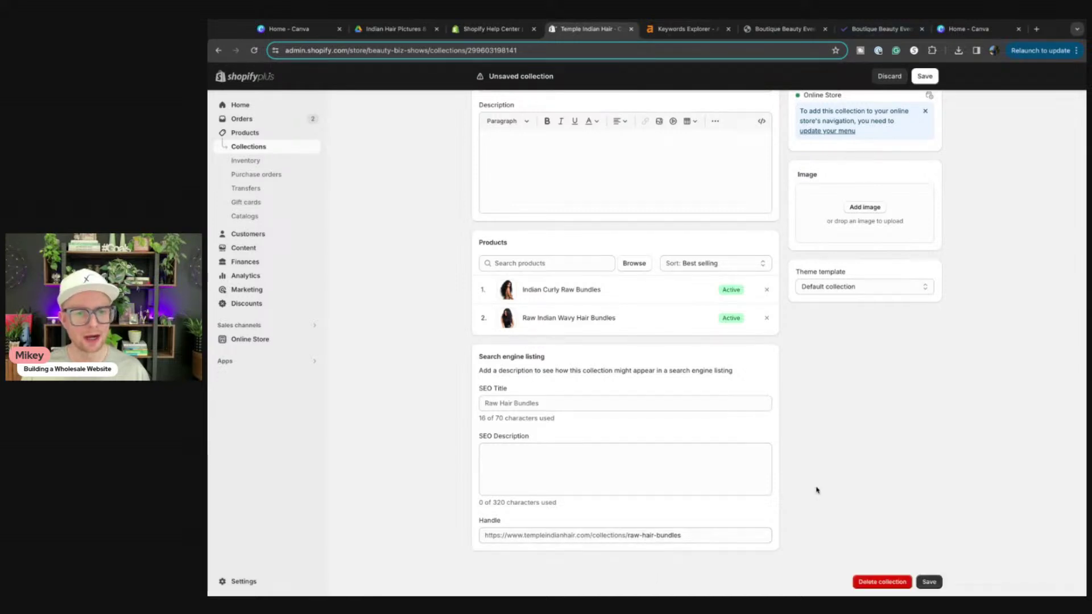
# Open the online store's main menu for editing and delete its existing items, including Home
pyautogui.scroll(2, 816, 490)
pyautogui.click(814, 203)
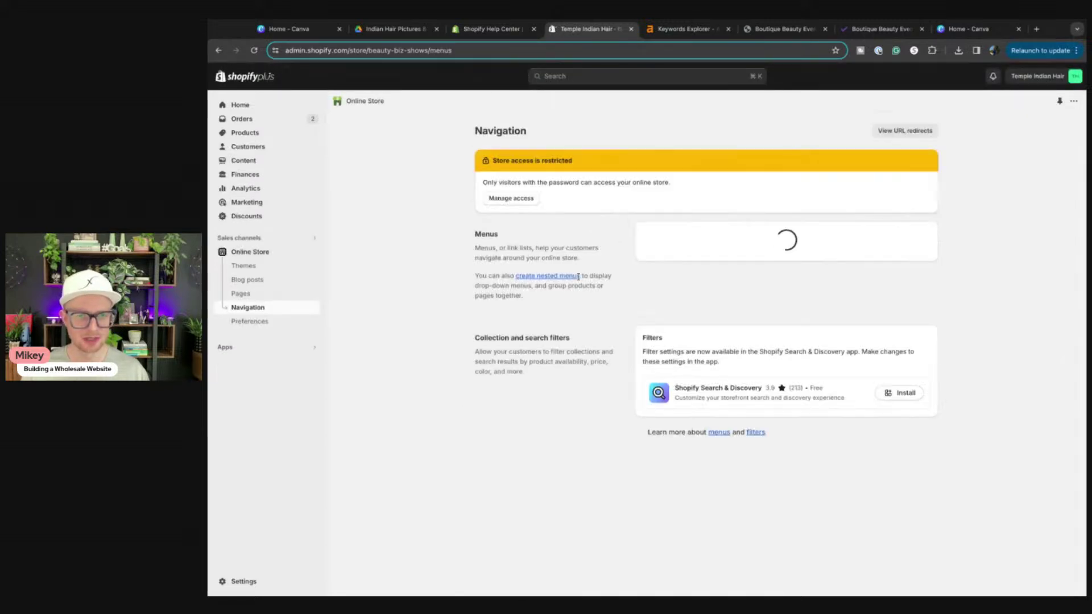
pyautogui.click(654, 298)
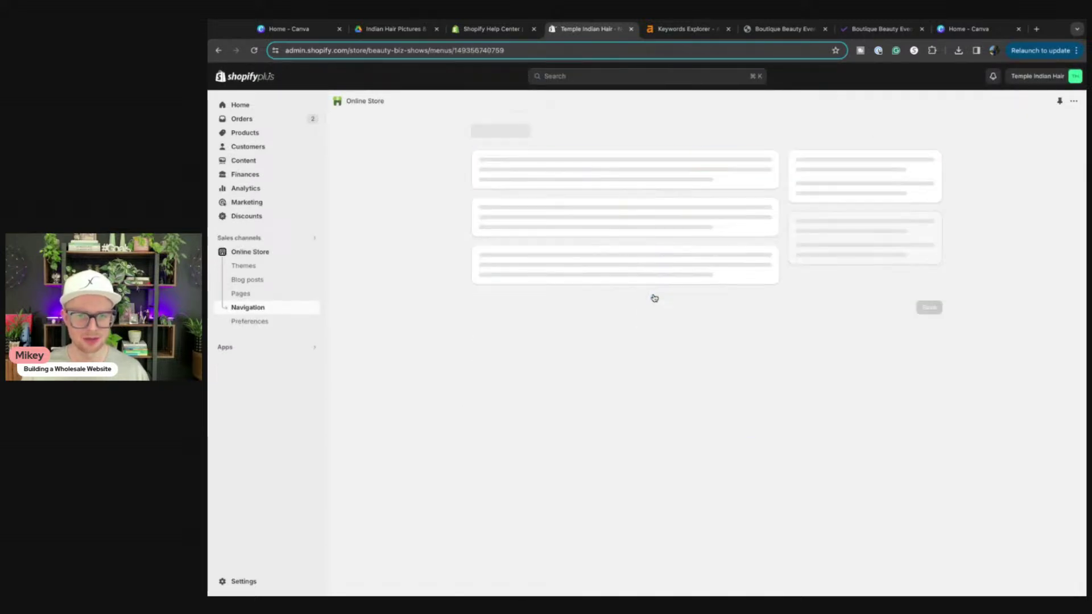
pyautogui.click(752, 287)
pyautogui.click(765, 361)
pyautogui.click(759, 253)
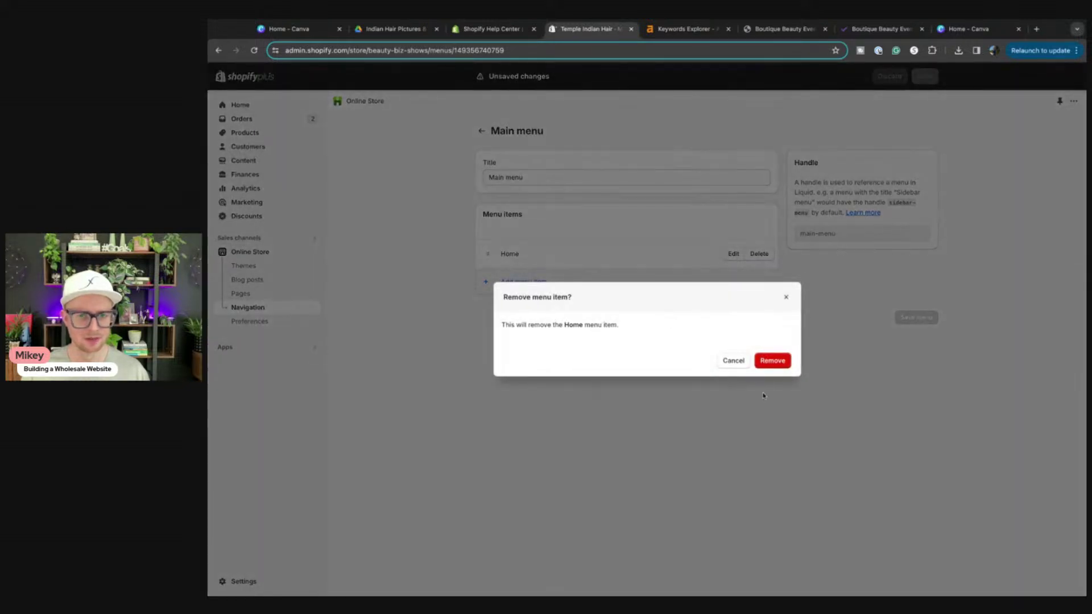
pyautogui.click(769, 361)
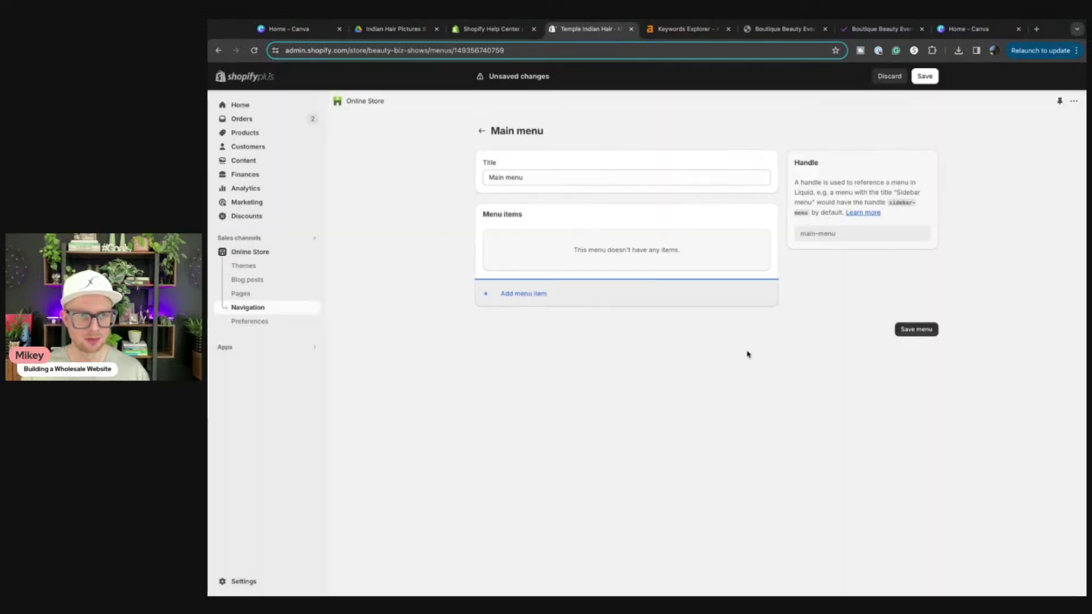
# Add a main menu item linking to the Raw Hair Bundles collection and save the menu
pyautogui.click(528, 293)
pyautogui.click(936, 169)
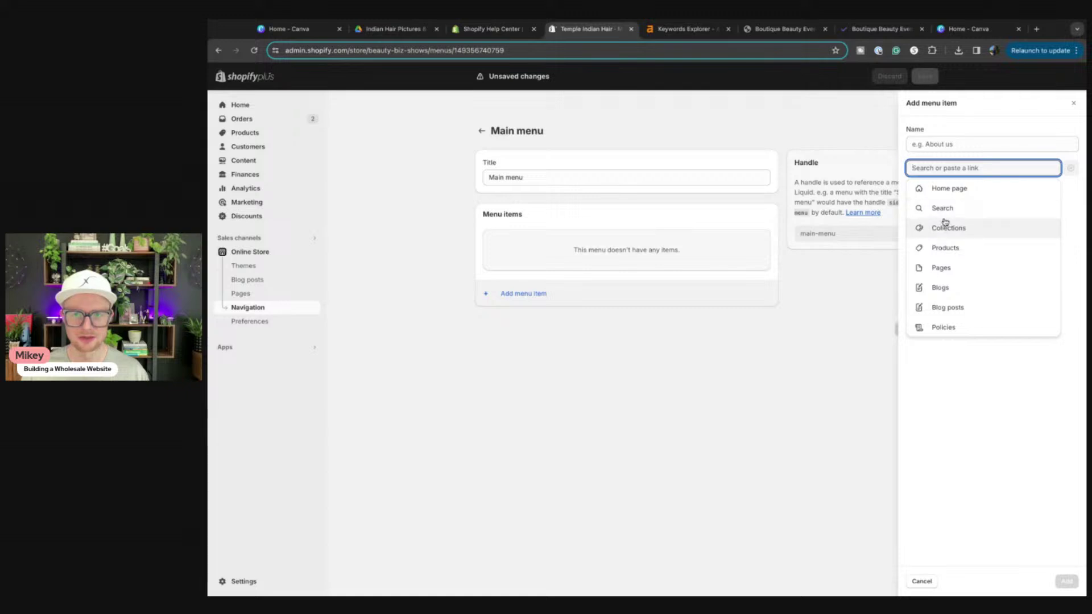
pyautogui.click(947, 227)
pyautogui.click(942, 226)
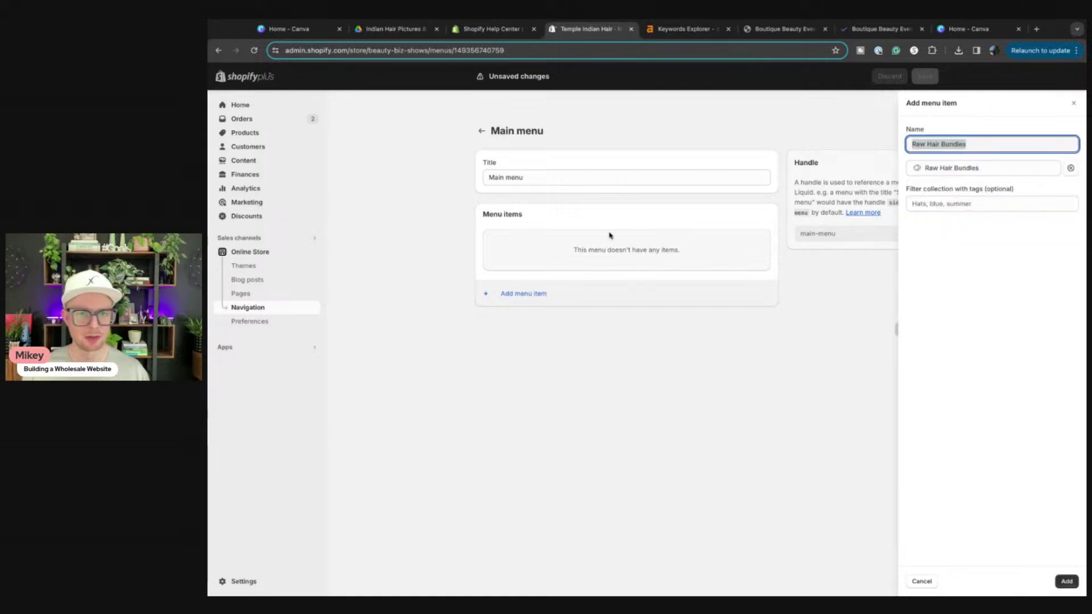
pyautogui.click(1060, 582)
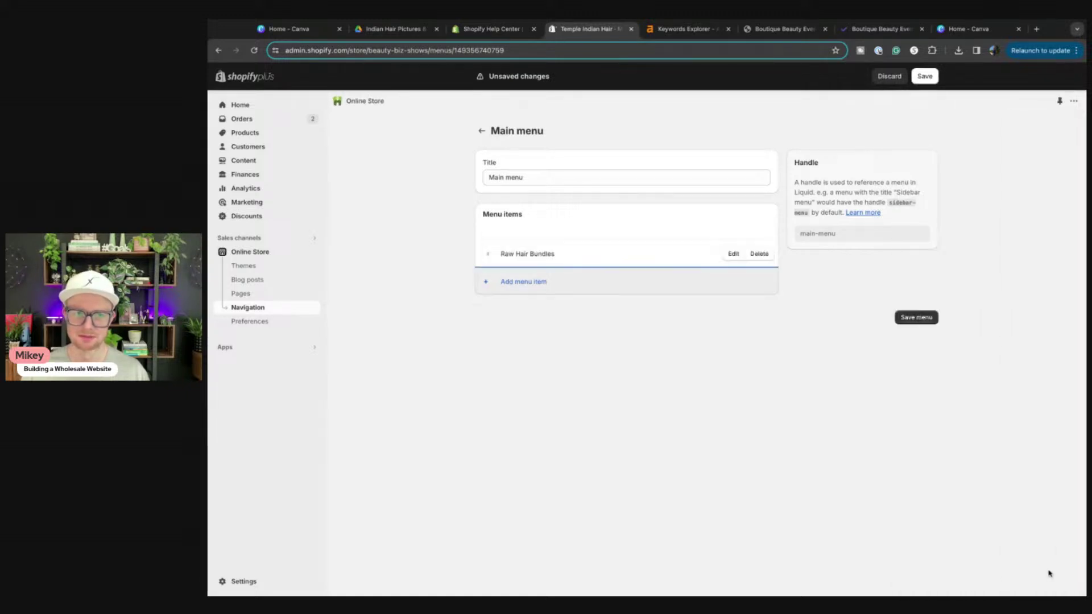
pyautogui.click(932, 321)
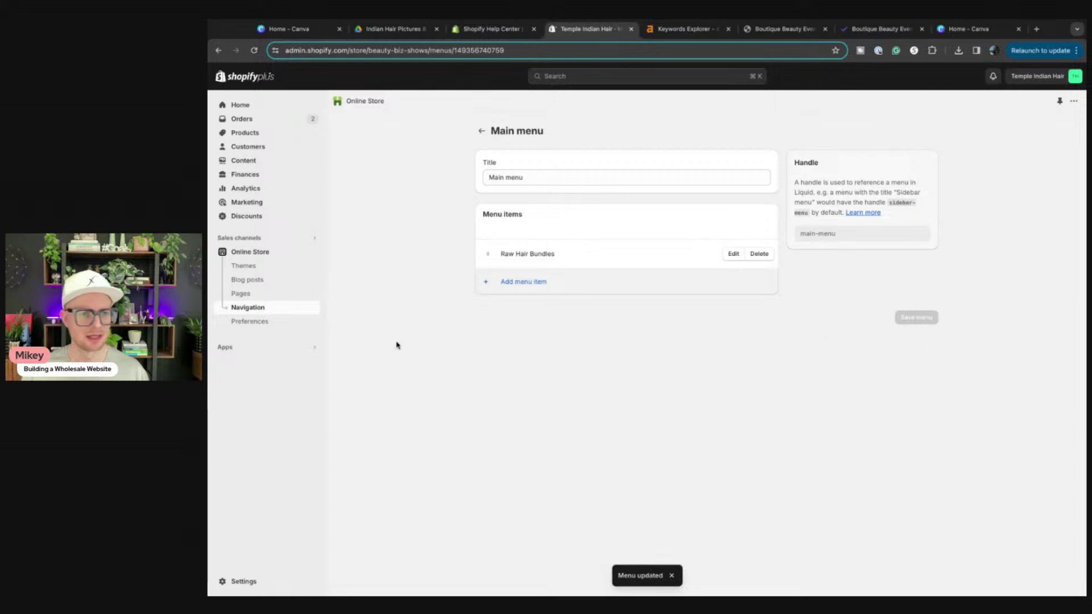
# Go to the store's collections and open a blank form for a new collection
pyautogui.click(243, 134)
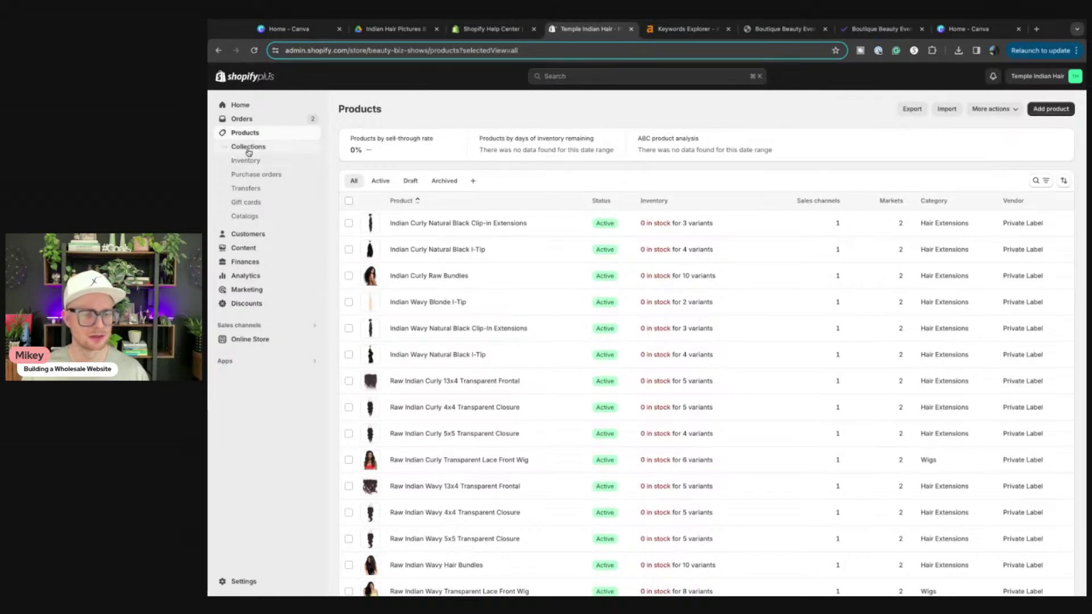
pyautogui.click(248, 148)
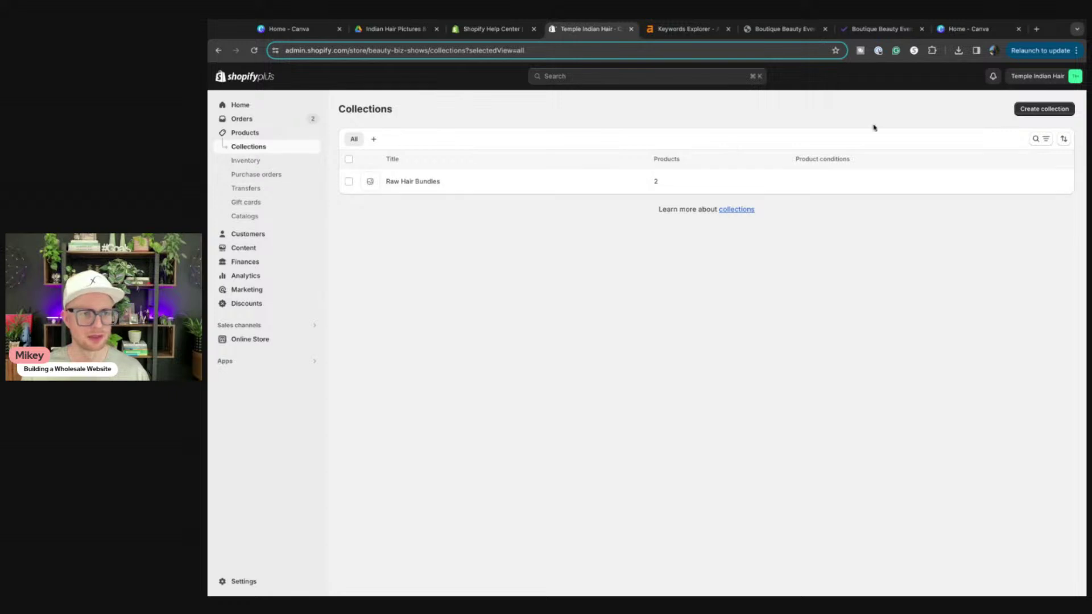
pyautogui.click(1044, 109)
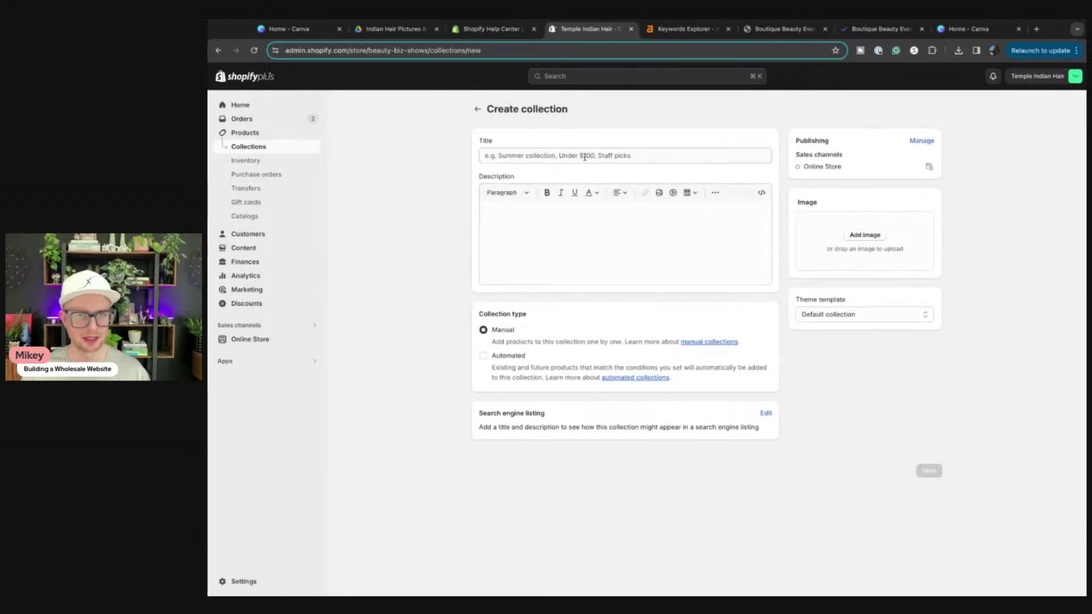
# Switch to Ahrefs, search Keywords Explorer for "indian hair closures" and view the keyword's overview
pyautogui.click(689, 29)
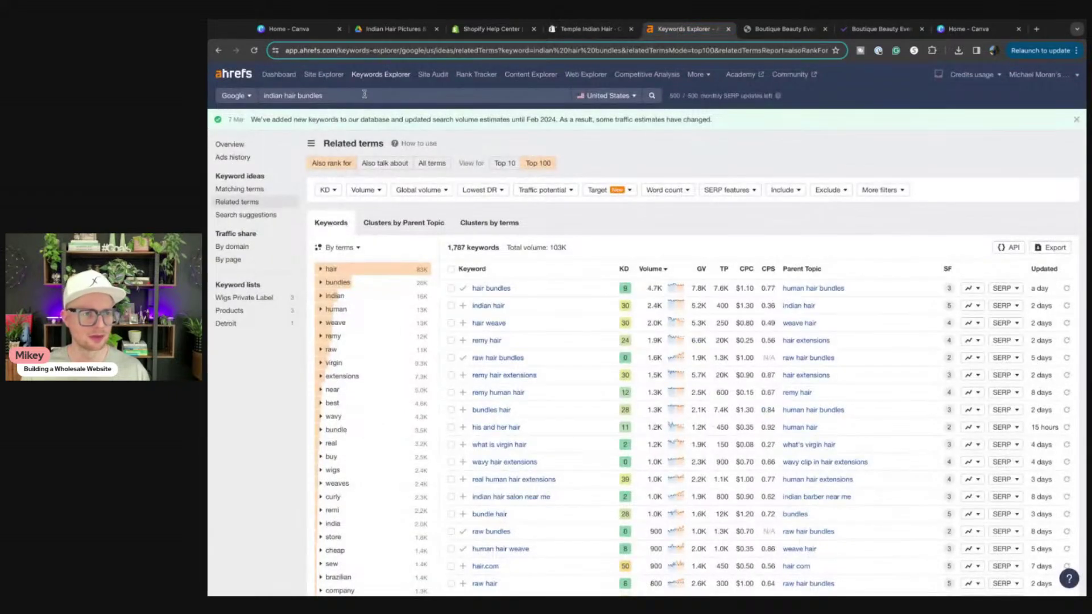
pyautogui.doubleClick(300, 95)
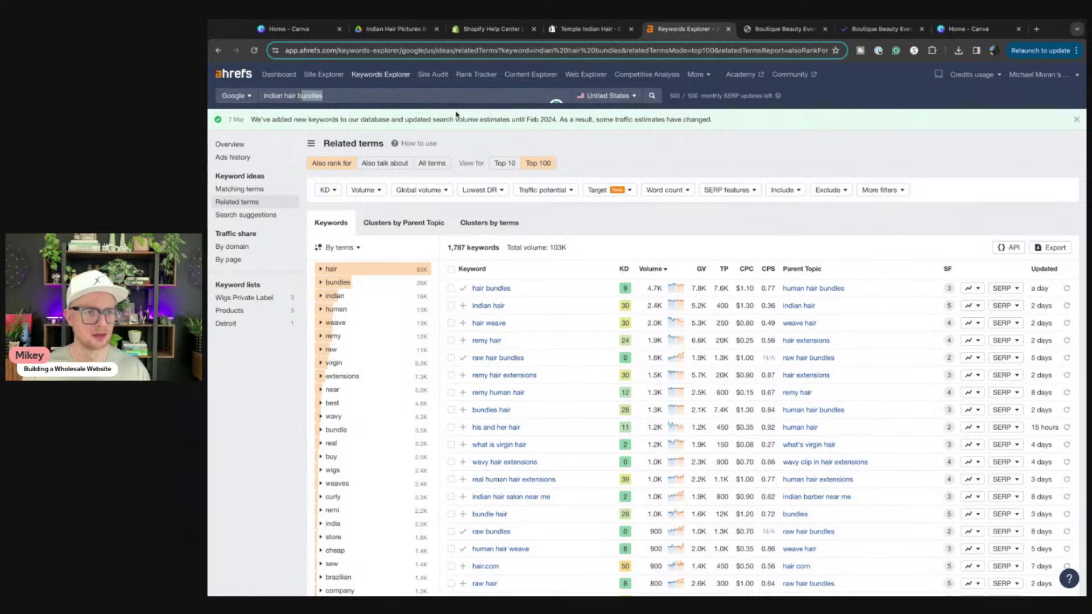
pyautogui.write('closur')
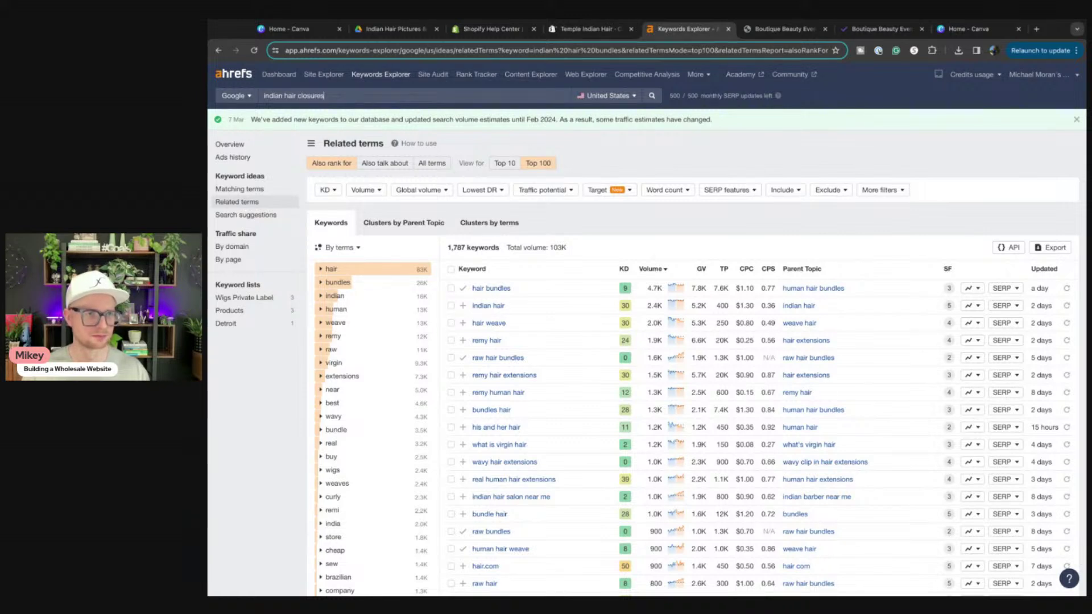
pyautogui.press('Return')
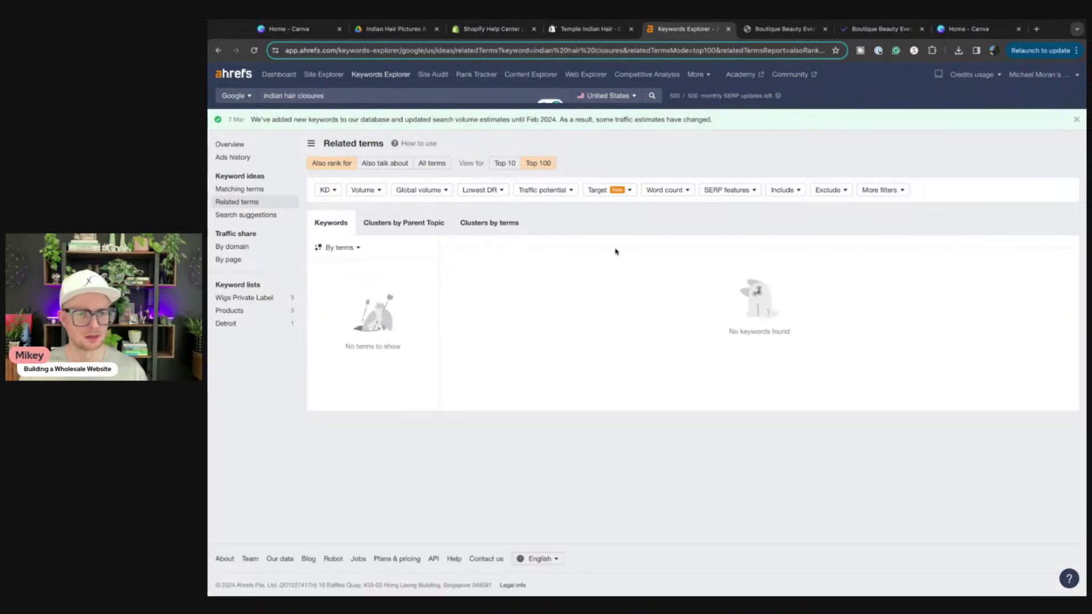
pyautogui.click(228, 190)
pyautogui.click(233, 146)
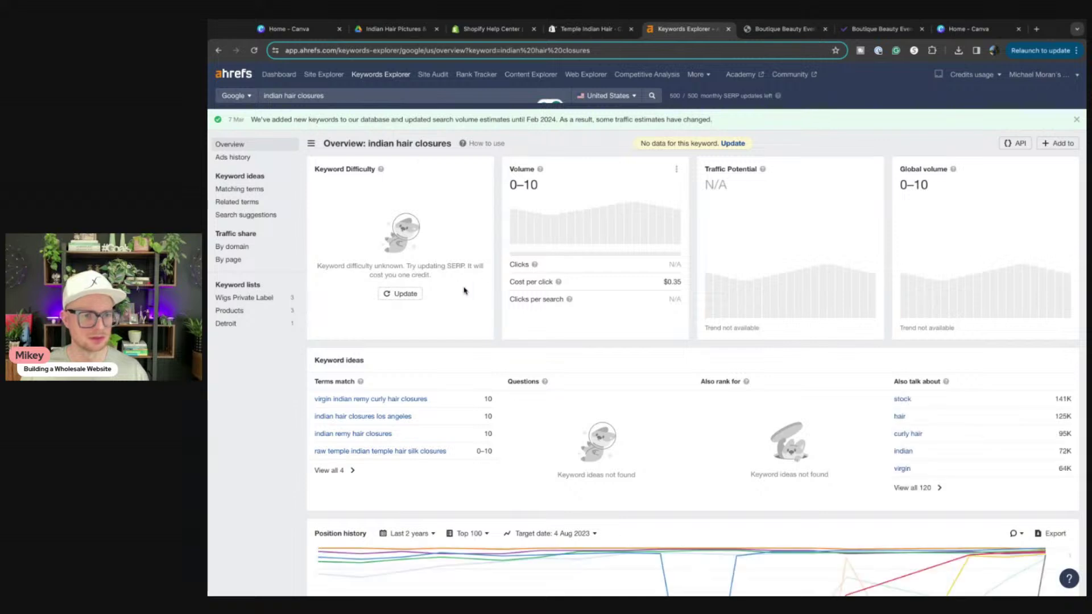
# Look up the keywords "raw hair closures" and "raw hair frontals" and examine their overview data
pyautogui.doubleClick(281, 96)
pyautogui.write('raw')
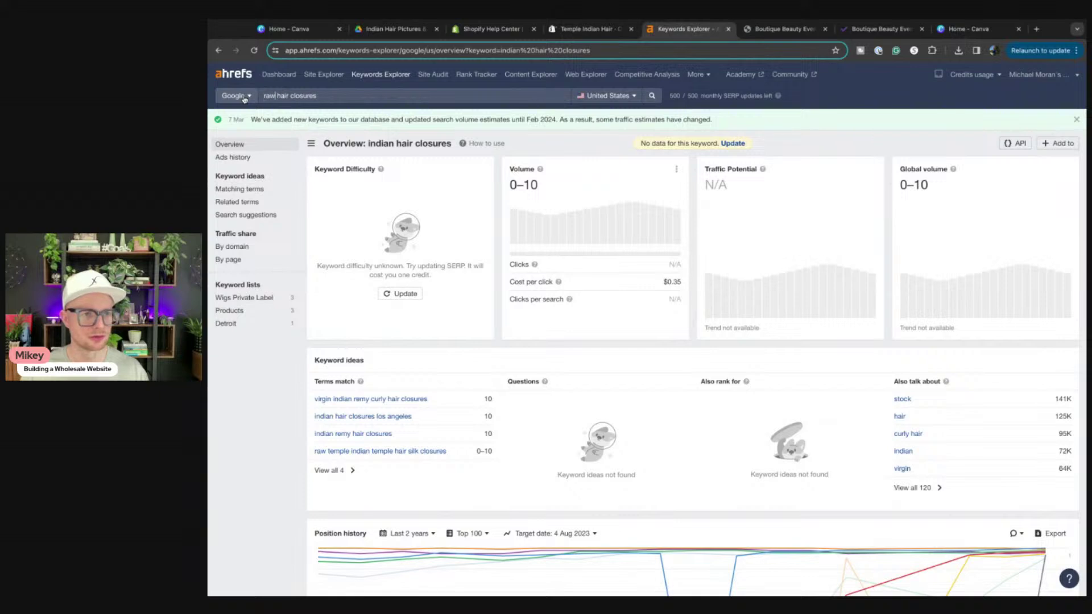
pyautogui.press('Return')
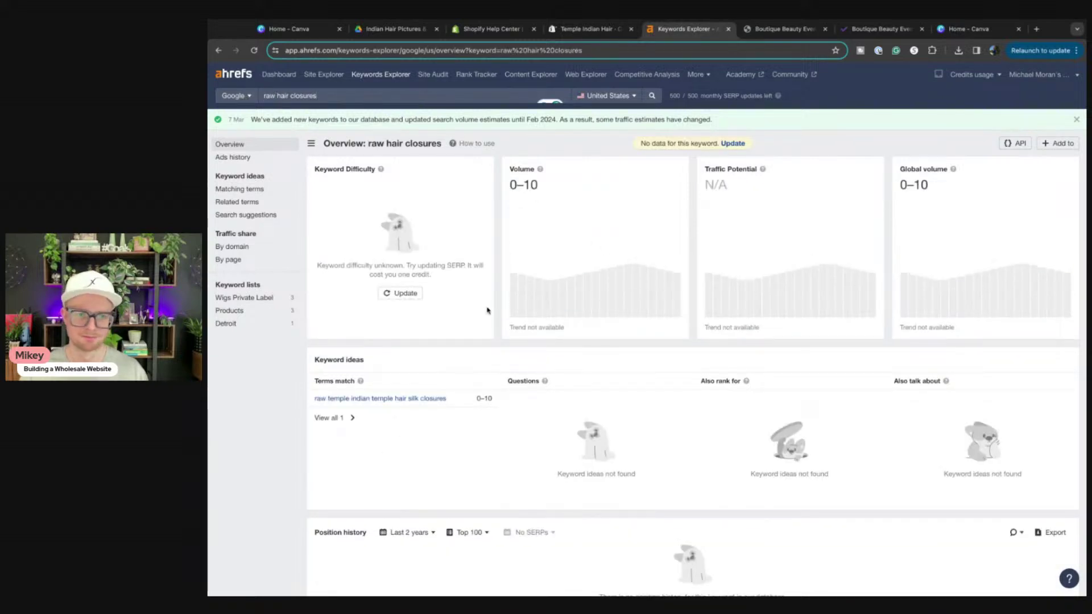
pyautogui.doubleClick(292, 95)
pyautogui.write('frontals')
pyautogui.press('Return')
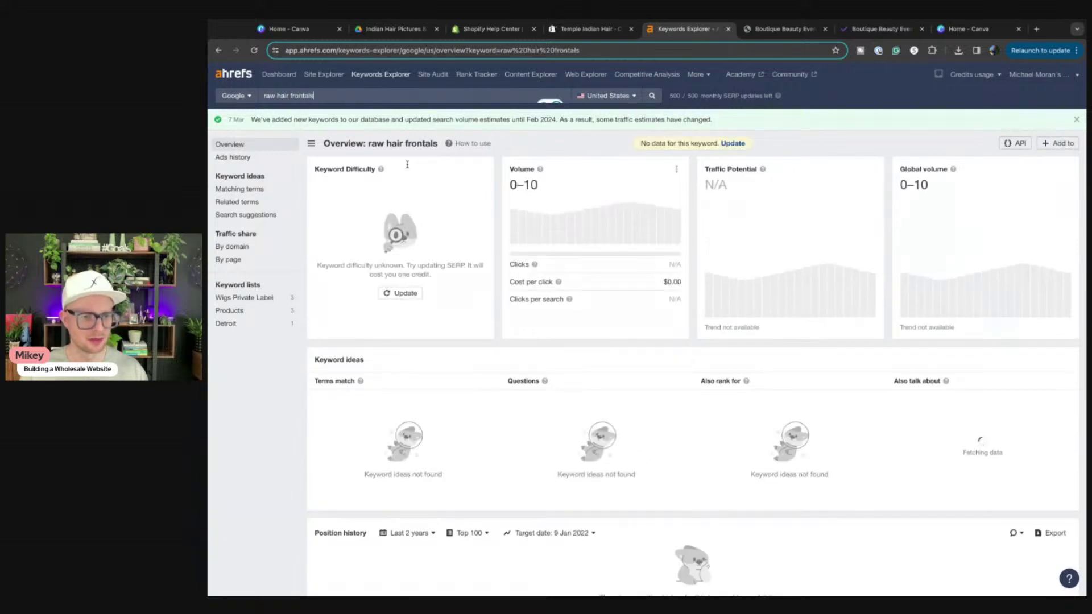
pyautogui.scroll(-10, 588, 315)
pyautogui.scroll(10, 589, 313)
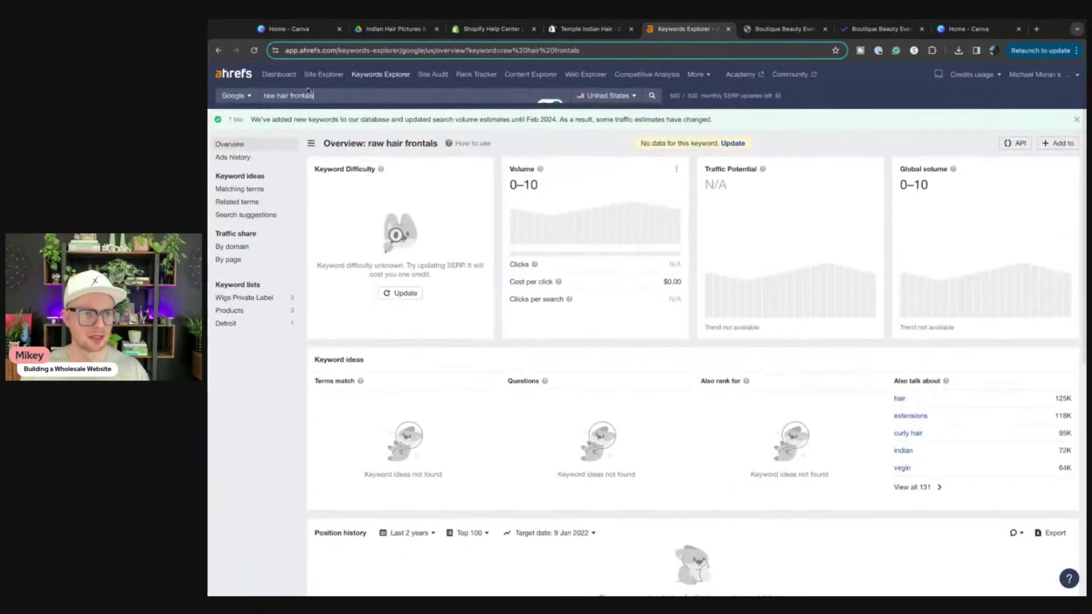
# Look up the keyword "indian closures" and examine the full list of keywords its pages also rank for
pyautogui.click(327, 97)
pyautogui.write('indian closures')
pyautogui.press('Return')
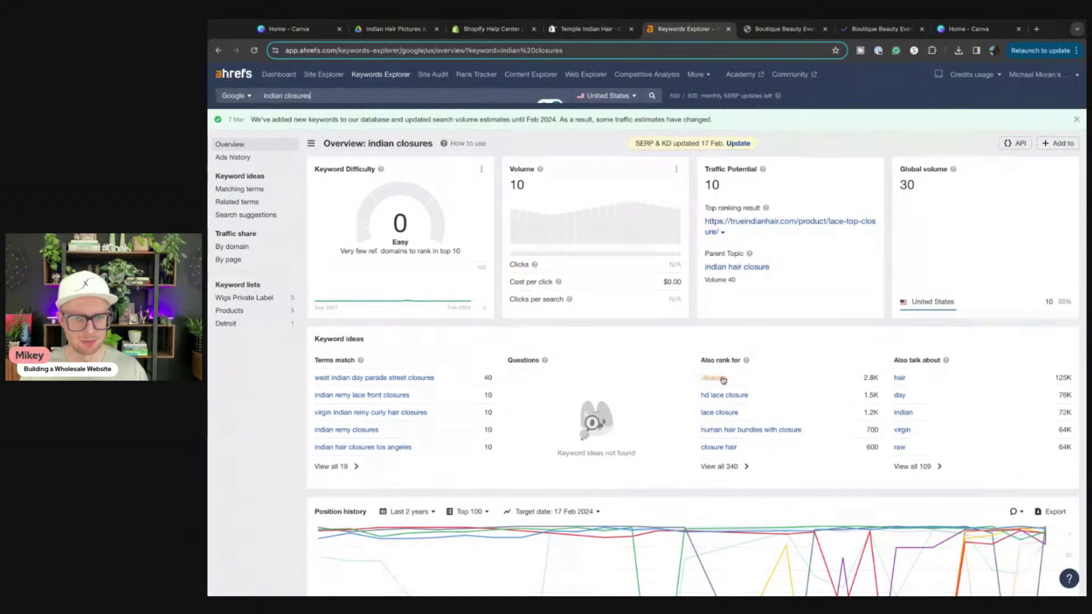
pyautogui.click(720, 467)
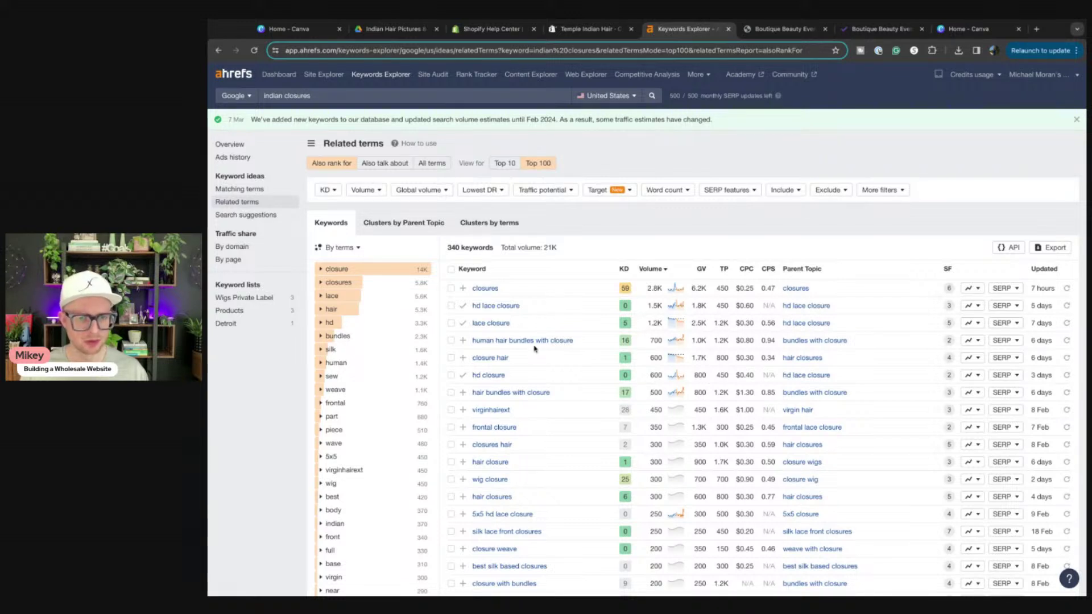
pyautogui.click(477, 351)
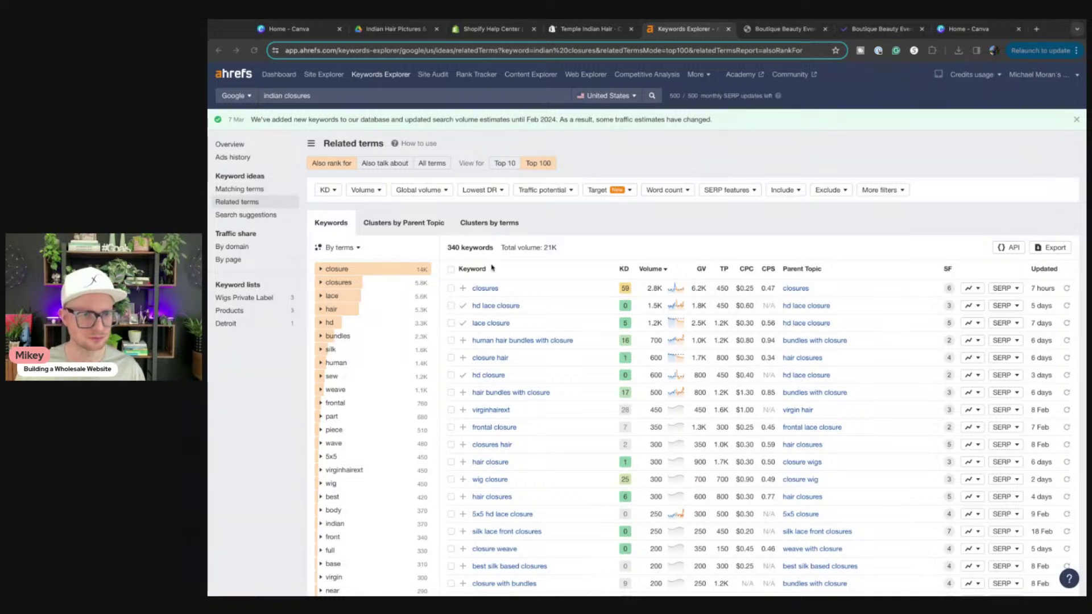
pyautogui.scroll(-4, 507, 388)
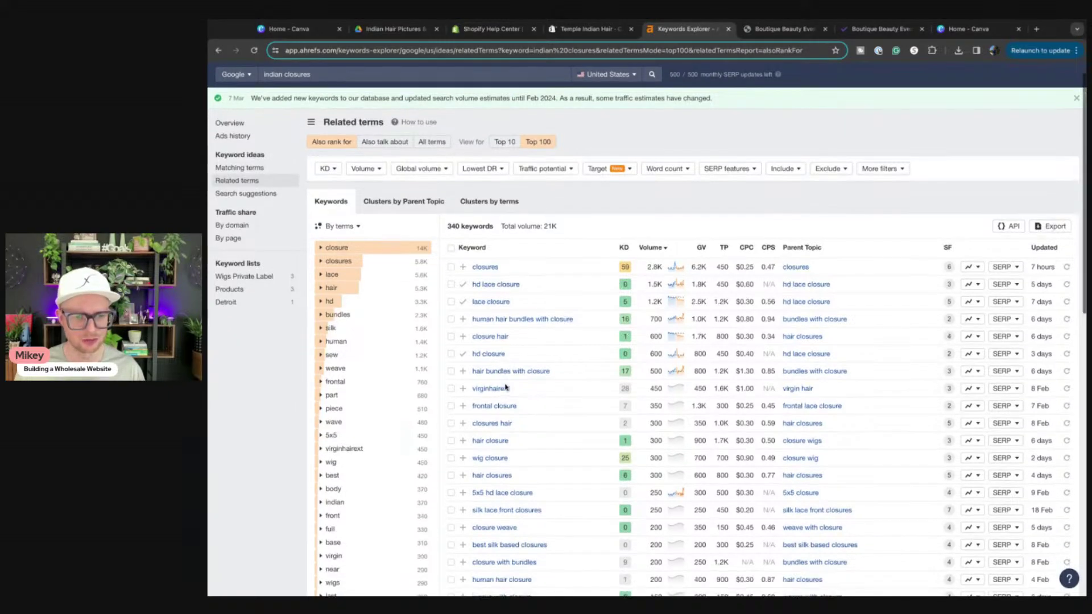
pyautogui.scroll(8, 508, 385)
# Return to the Shopify admin, create a manual collection titled Raw Hair Closures and save it
pyautogui.click(589, 30)
pyautogui.click(514, 155)
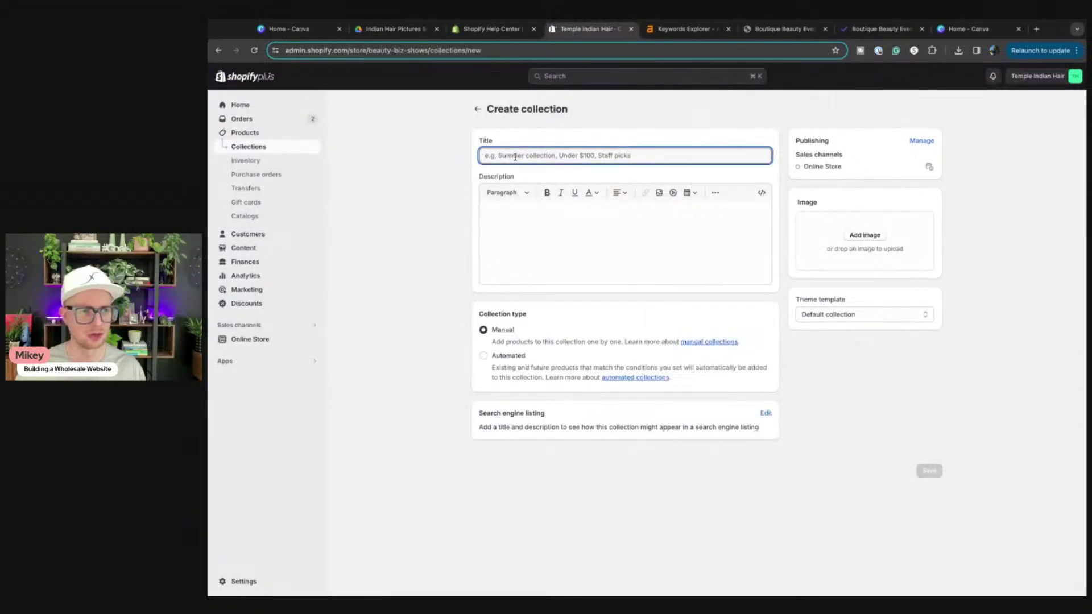
pyautogui.click(260, 147)
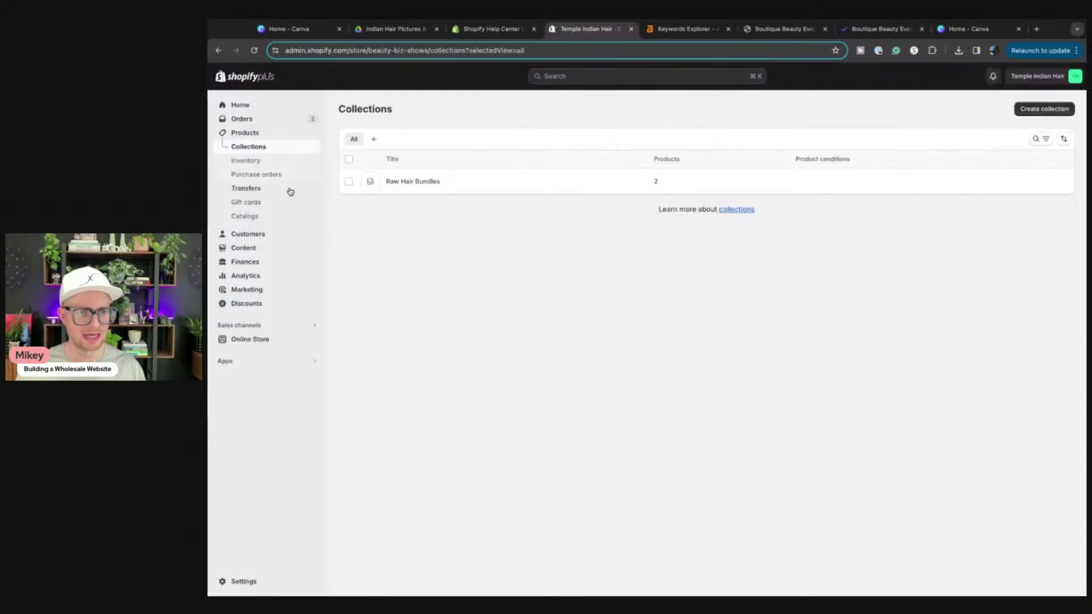
pyautogui.click(1047, 110)
pyautogui.click(575, 160)
pyautogui.write('Raw')
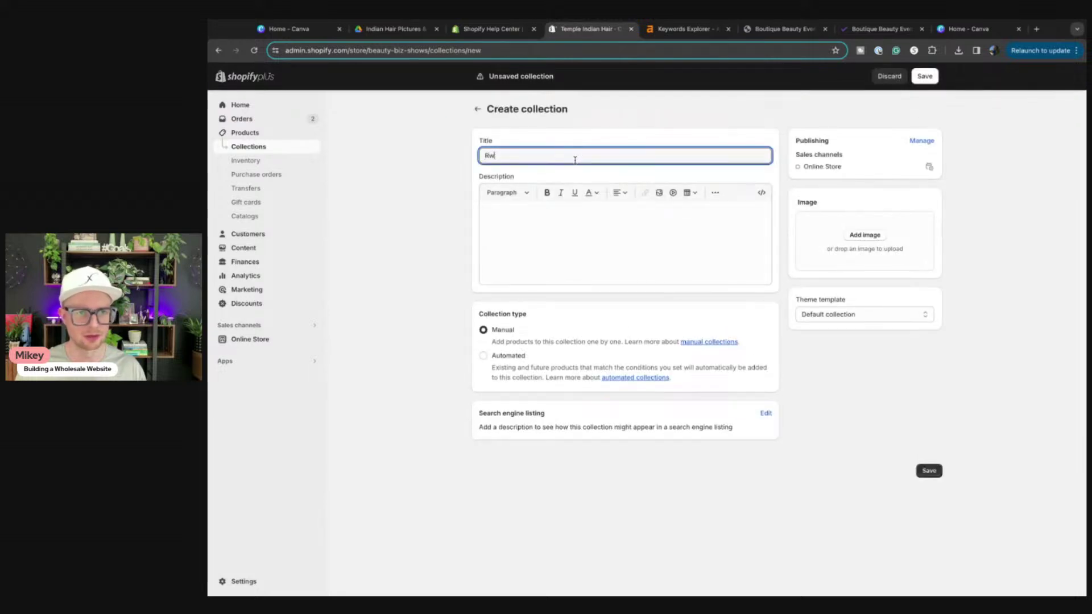
pyautogui.write(' Hair Closures')
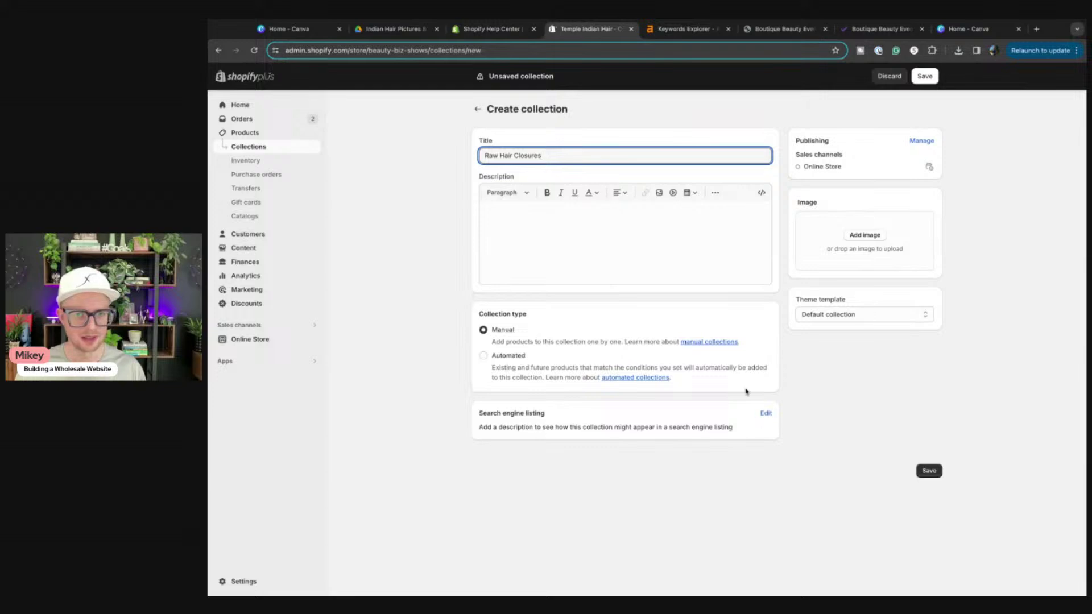
pyautogui.click(711, 343)
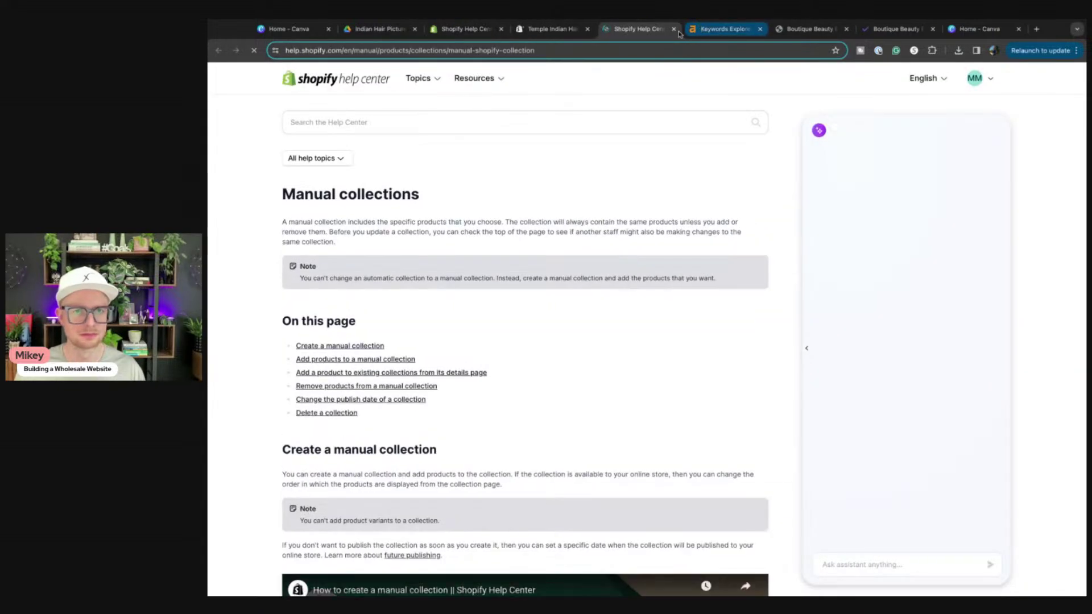
pyautogui.click(672, 31)
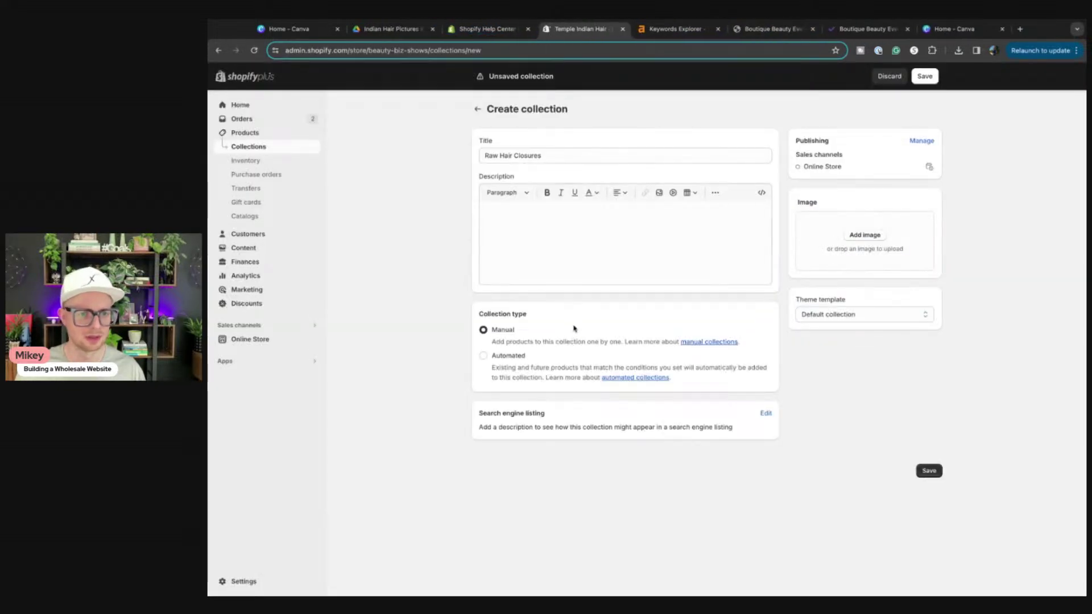
pyautogui.click(929, 470)
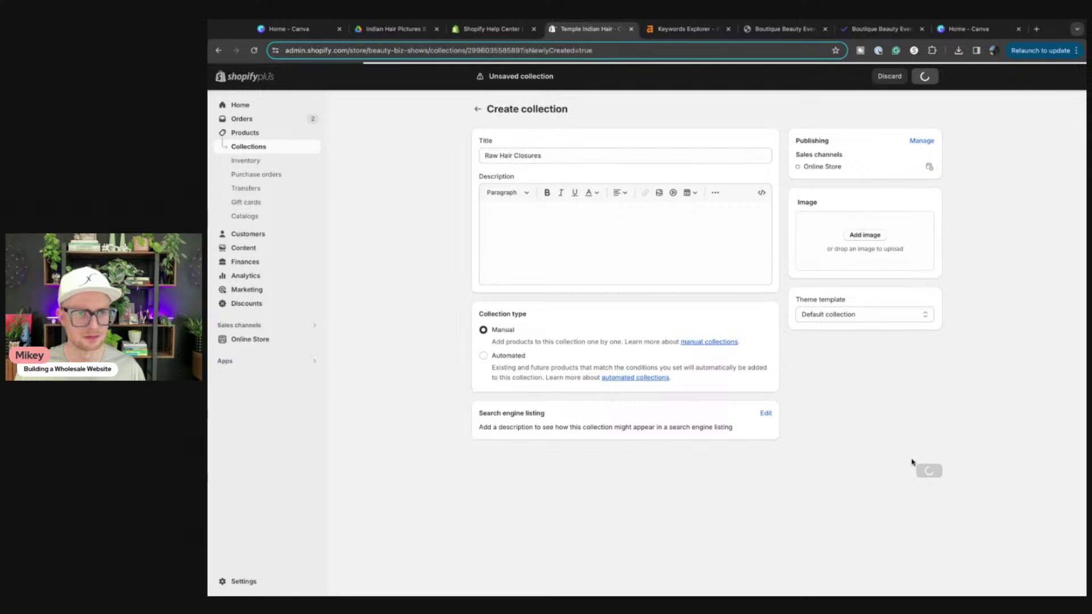
# Add the Curly and Wavy 4x4 and 5x5 Transparent Closure products to the Raw Hair Closures collection
pyautogui.click(768, 503)
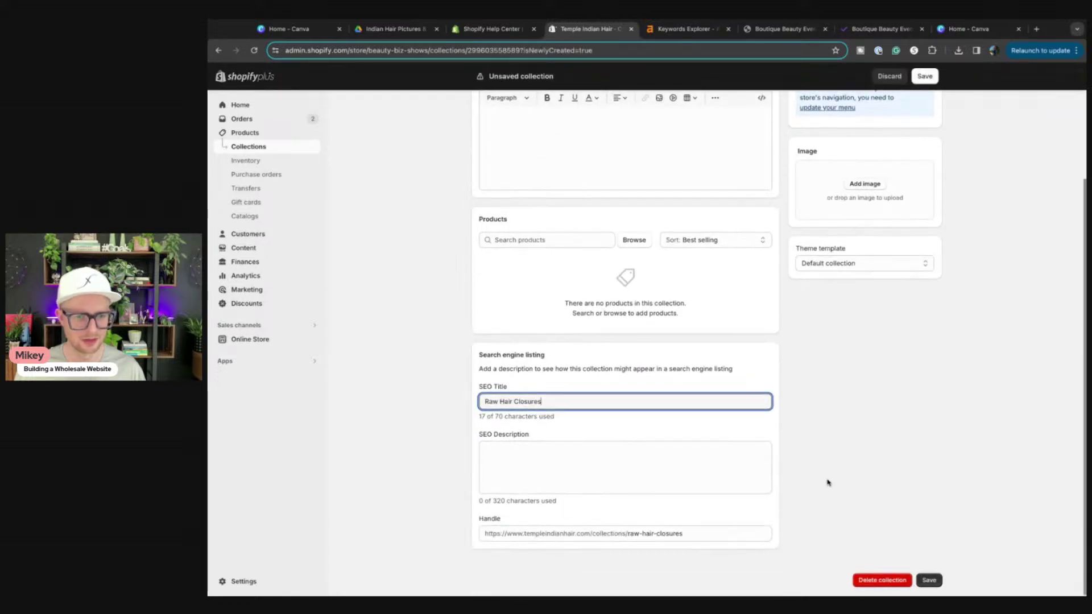
pyautogui.scroll(3, 806, 511)
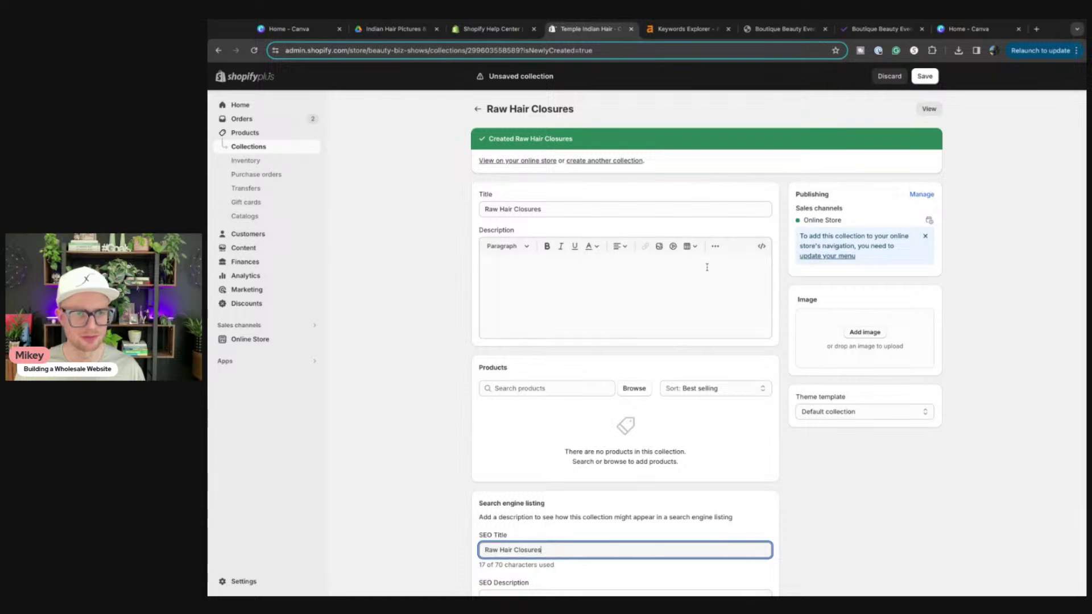
pyautogui.click(635, 388)
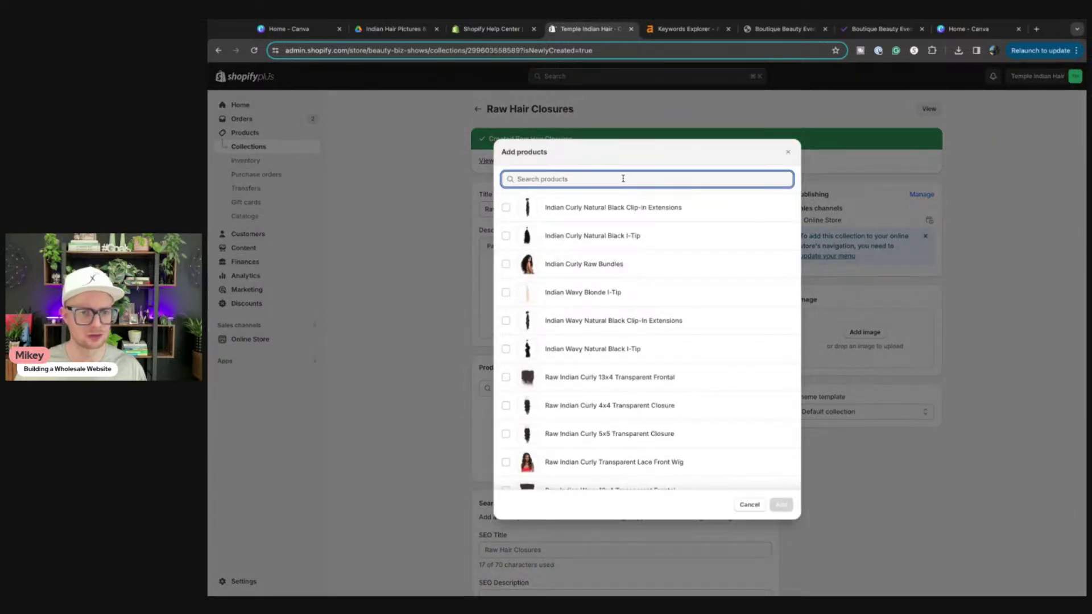
pyautogui.write('closur')
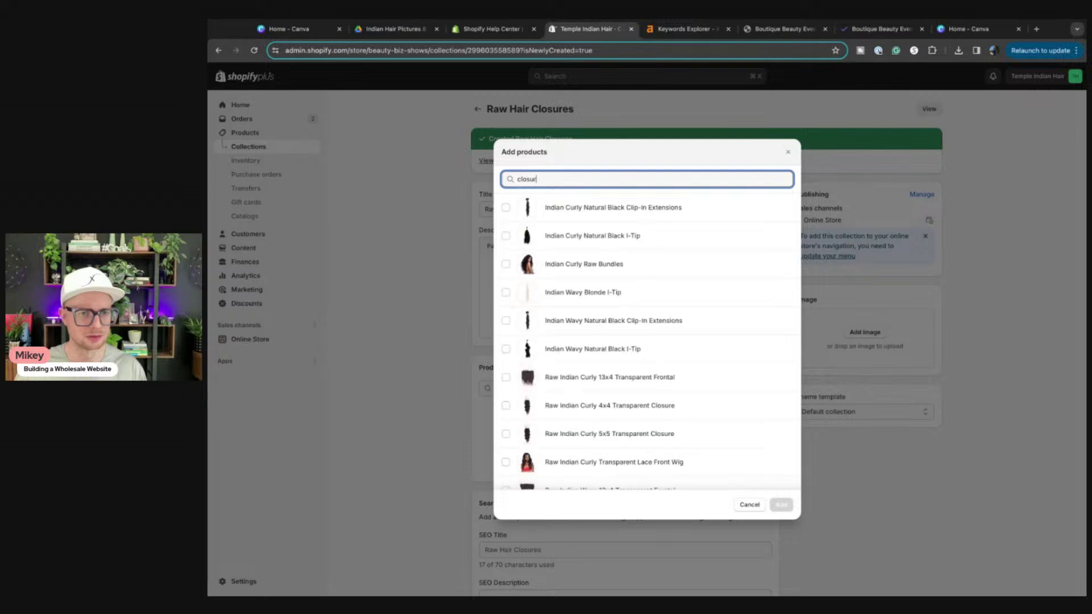
pyautogui.write('e')
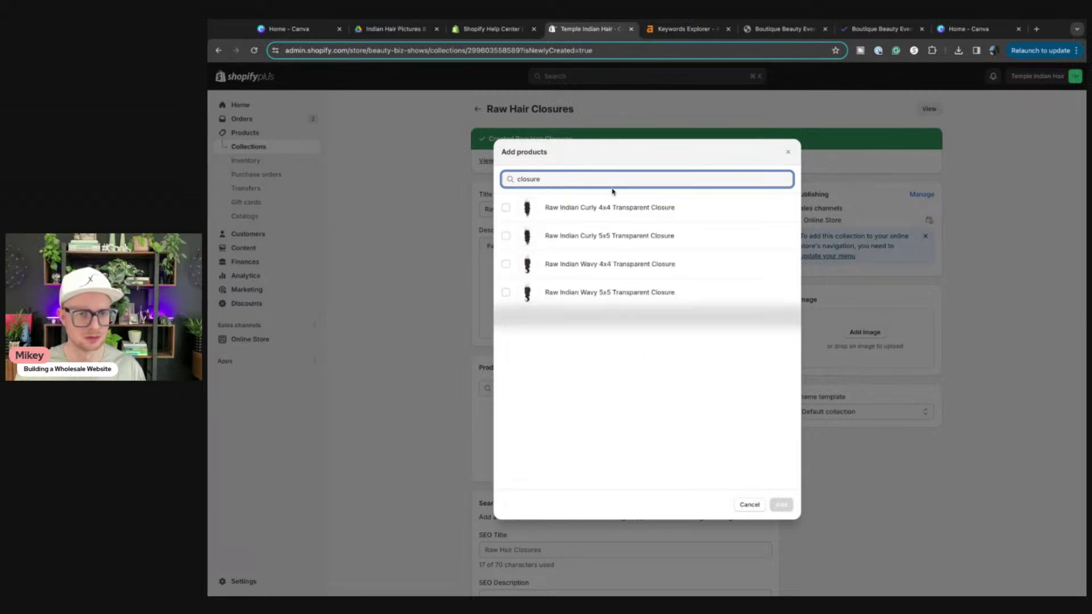
pyautogui.click(505, 208)
pyautogui.click(506, 236)
pyautogui.click(506, 265)
pyautogui.click(505, 294)
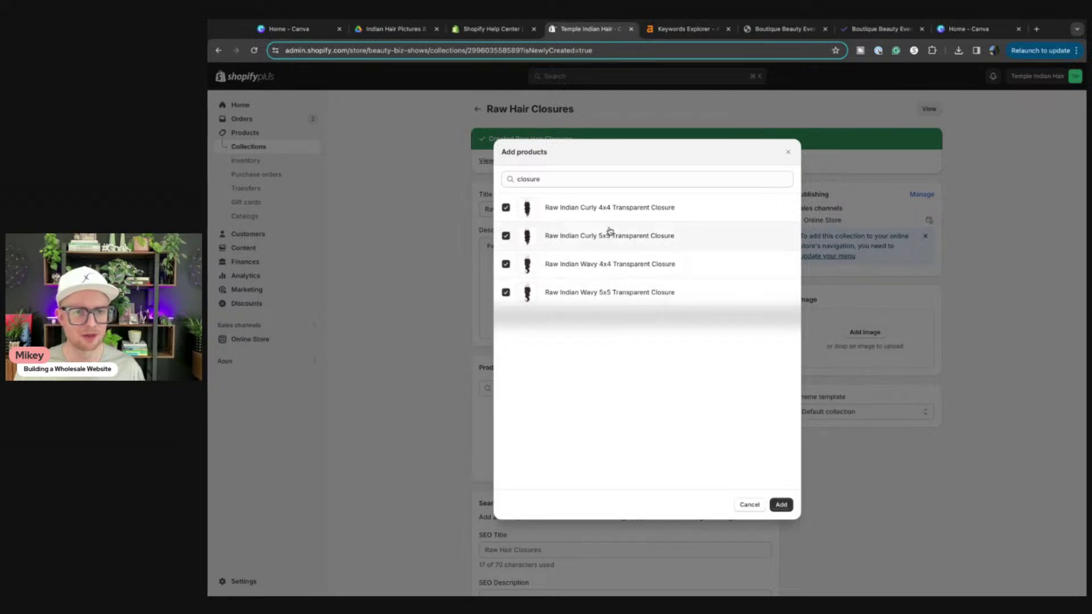
pyautogui.click(776, 505)
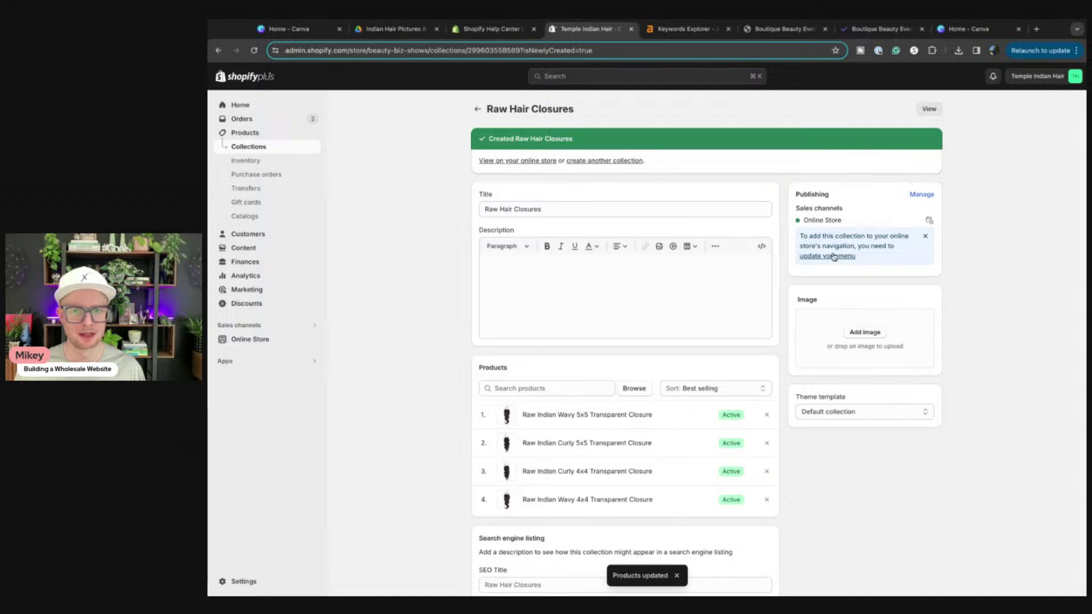
# Add a Raw Hair Closures item linked to that collection to the Main menu and save the menu
pyautogui.click(834, 257)
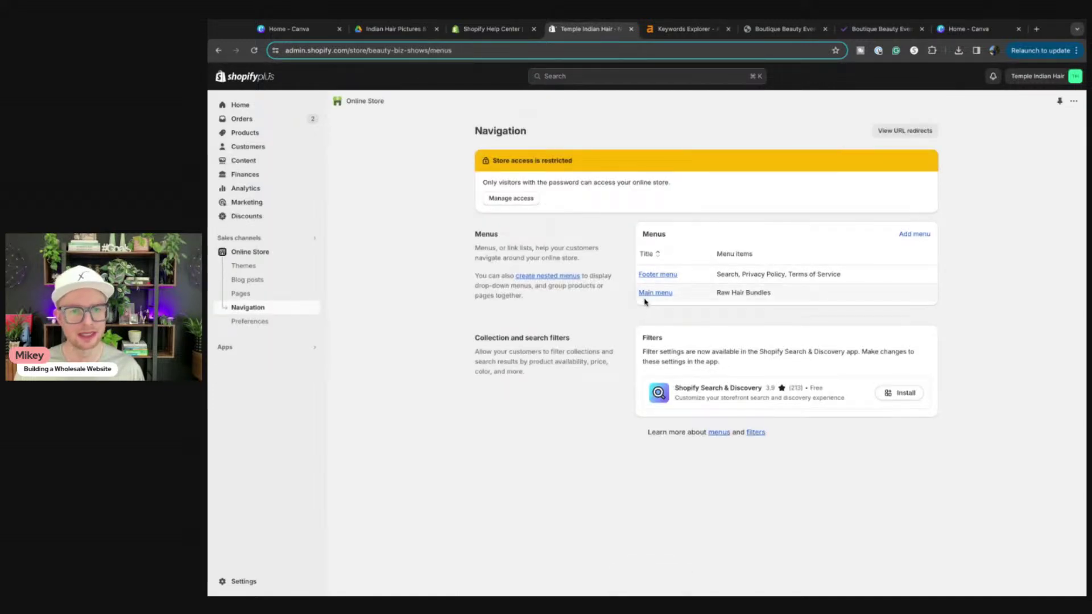
pyautogui.click(649, 295)
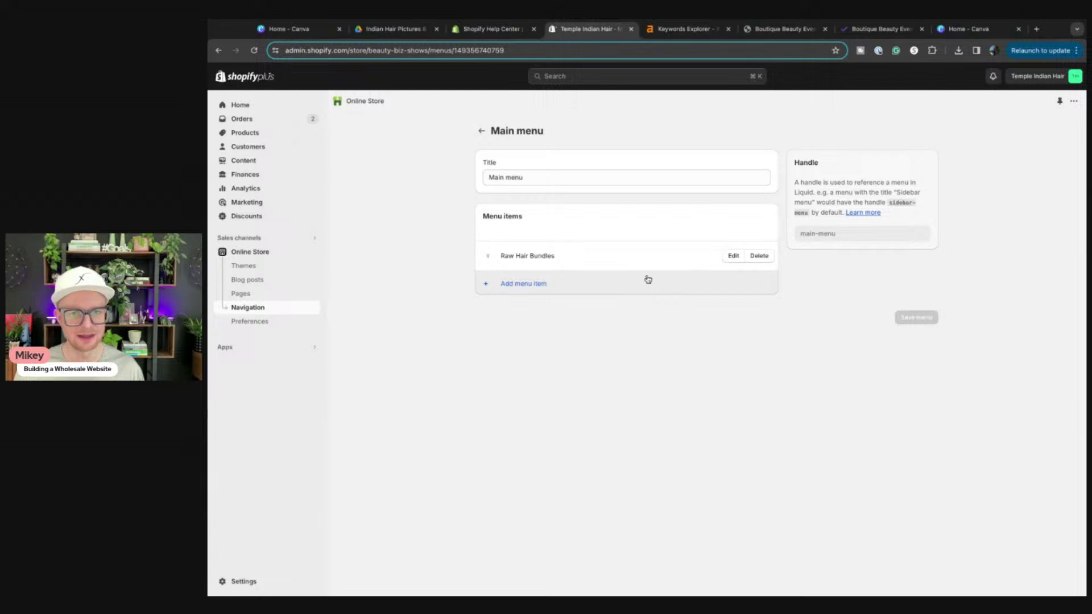
pyautogui.click(547, 286)
pyautogui.click(967, 168)
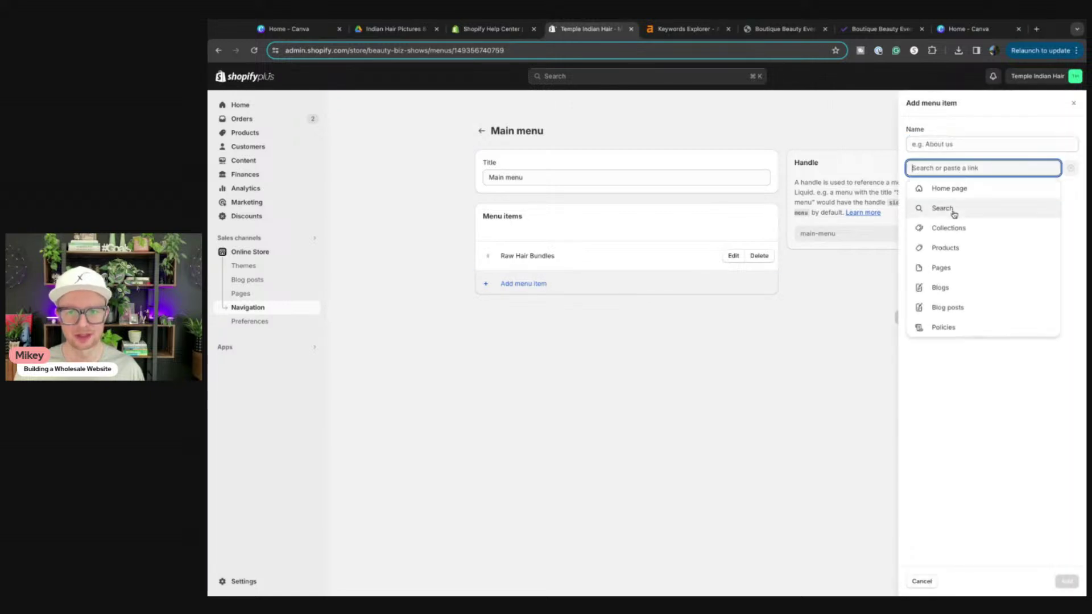
pyautogui.click(947, 228)
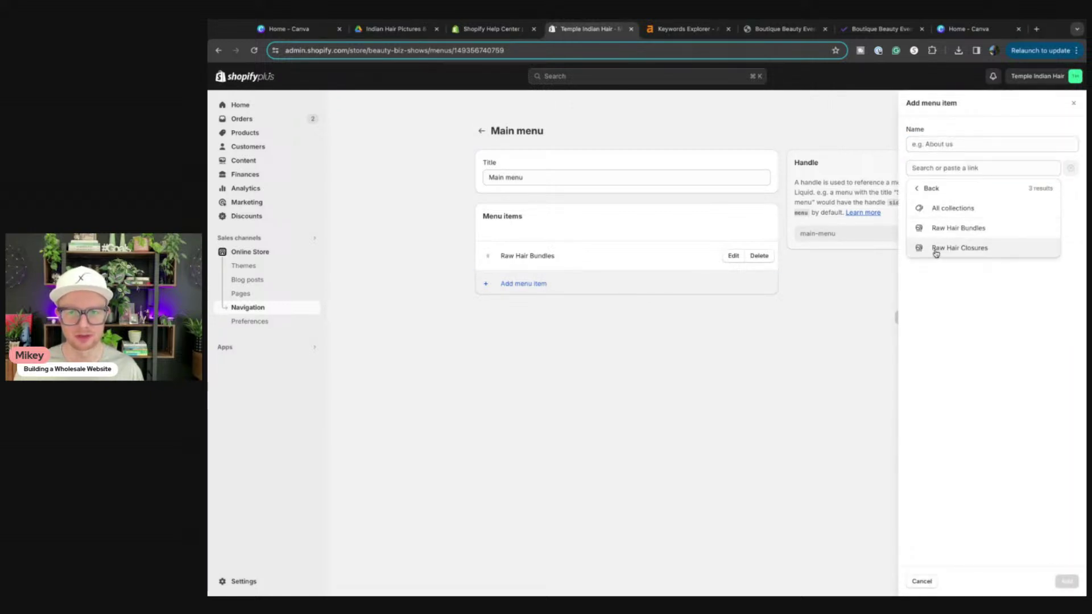
pyautogui.click(937, 246)
pyautogui.click(1065, 581)
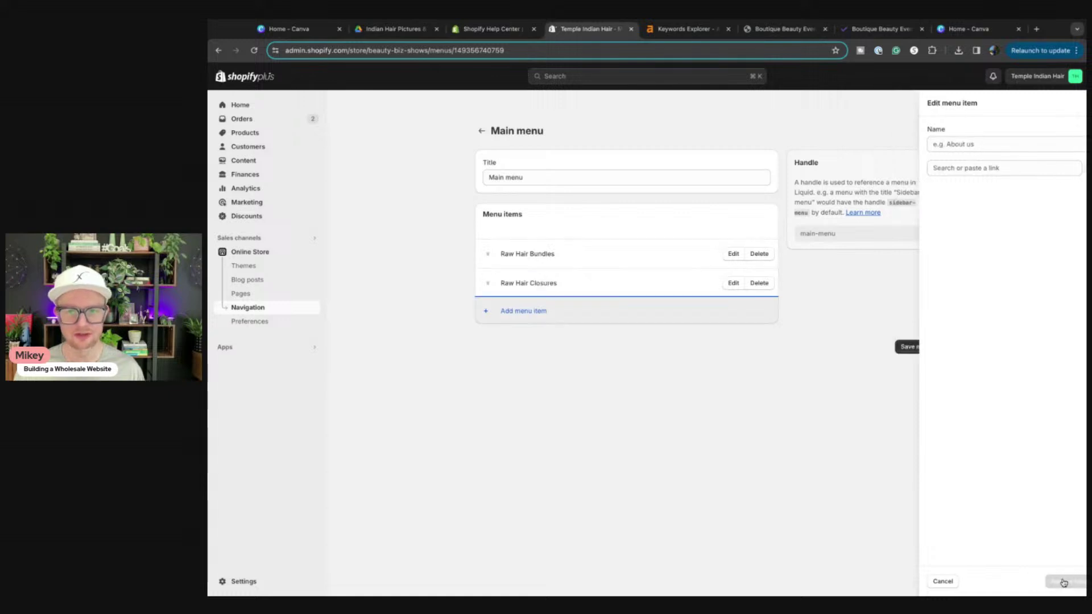
pyautogui.click(917, 349)
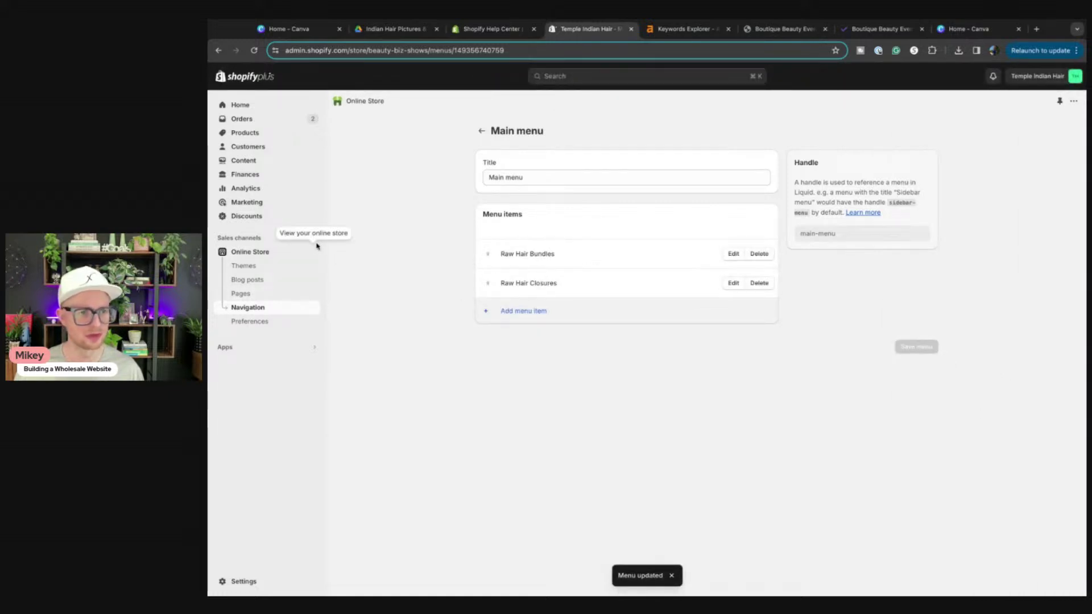
# Create a manual collection titled Raw Hair Frontals and save it
pyautogui.click(235, 133)
pyautogui.click(243, 150)
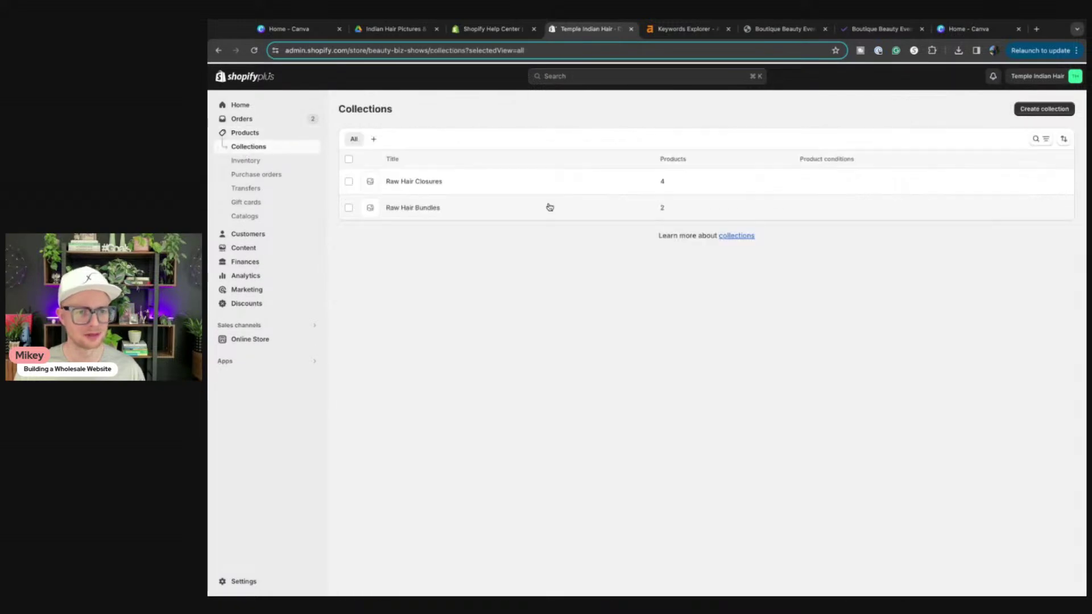
pyautogui.click(1039, 110)
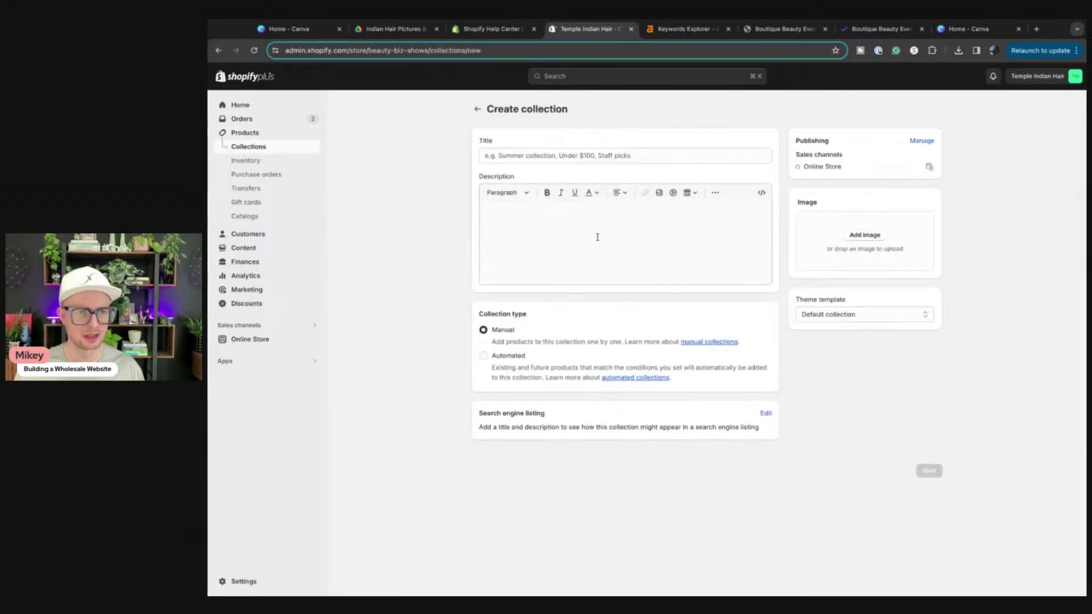
pyautogui.click(569, 154)
pyautogui.write('Raw')
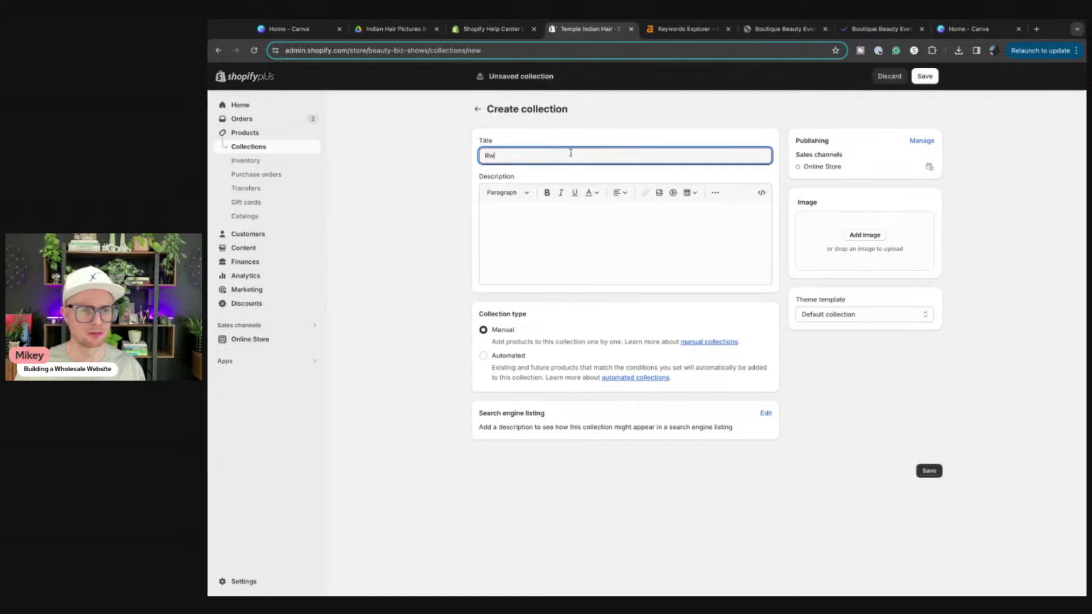
pyautogui.write(' Hair Frontals')
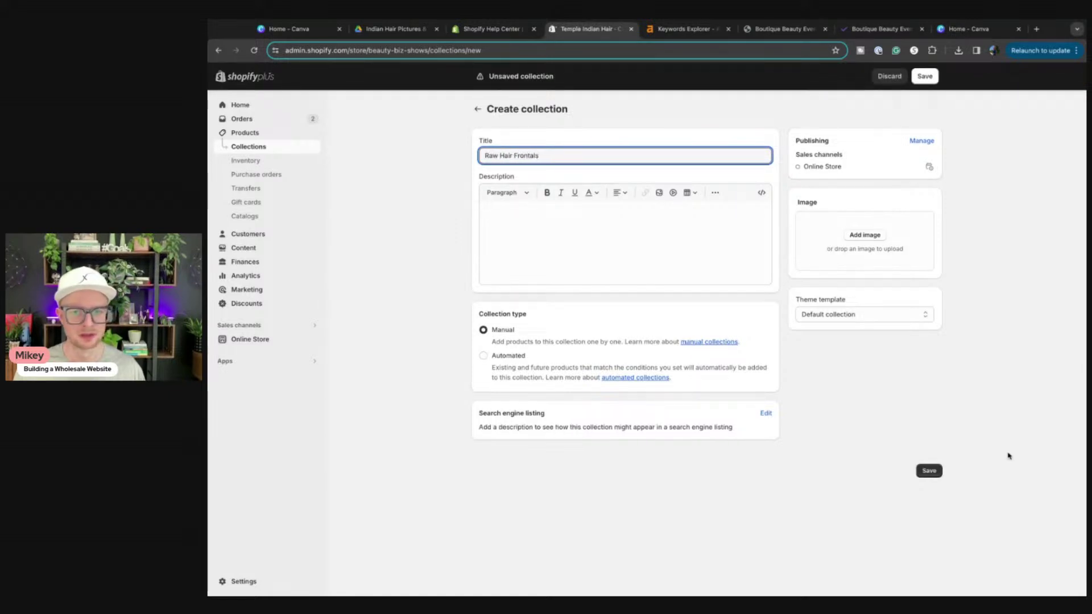
pyautogui.click(929, 470)
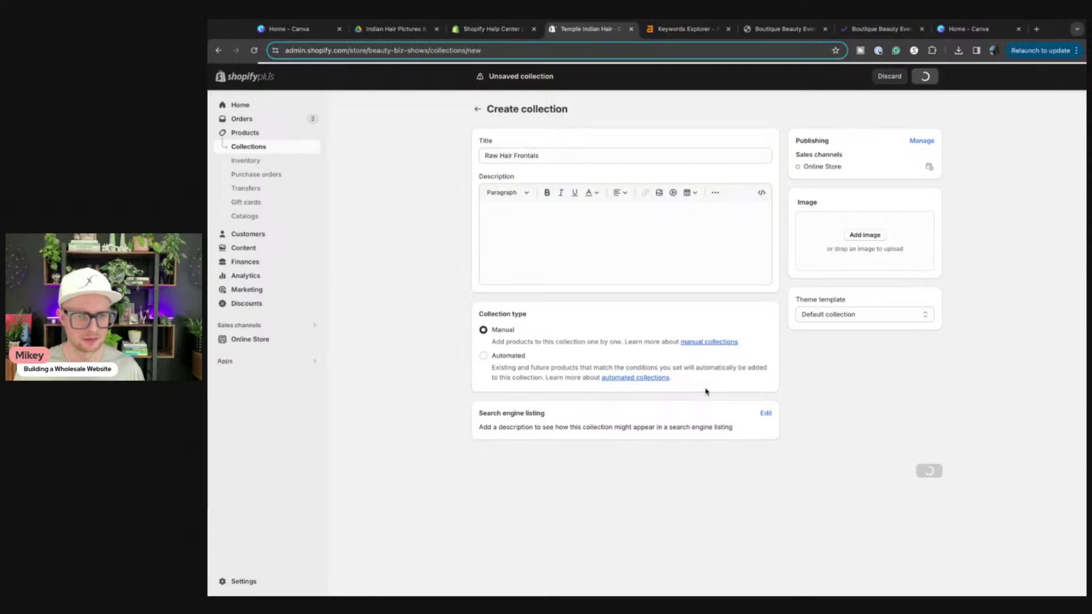
# Add the Raw Indian Curly and Raw Indian Wavy 13x4 Transparent Frontal products to the Raw Hair Frontals collection
pyautogui.click(632, 391)
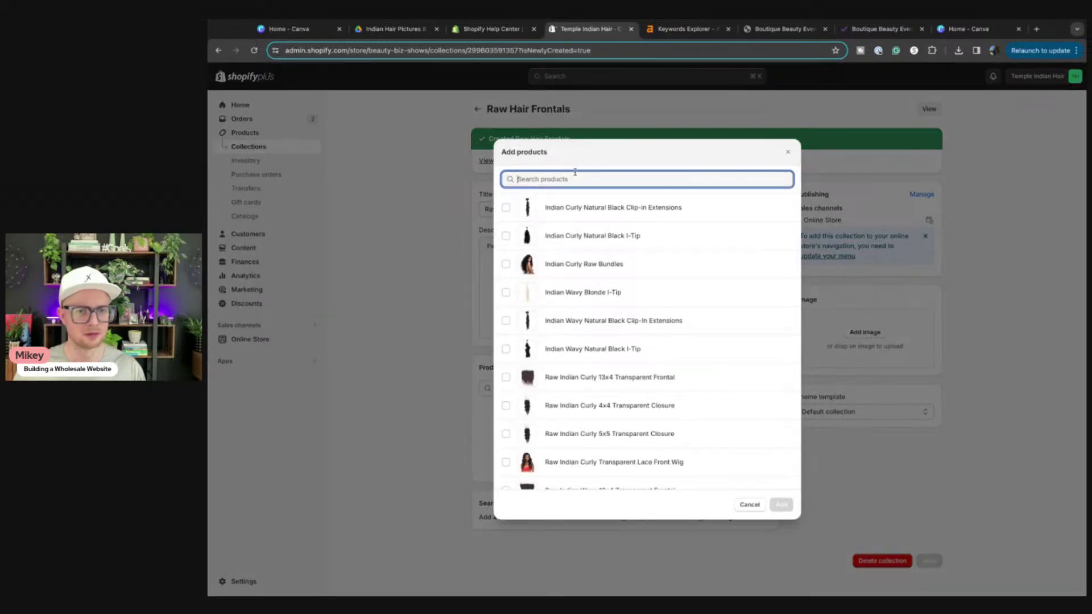
pyautogui.write('frontal')
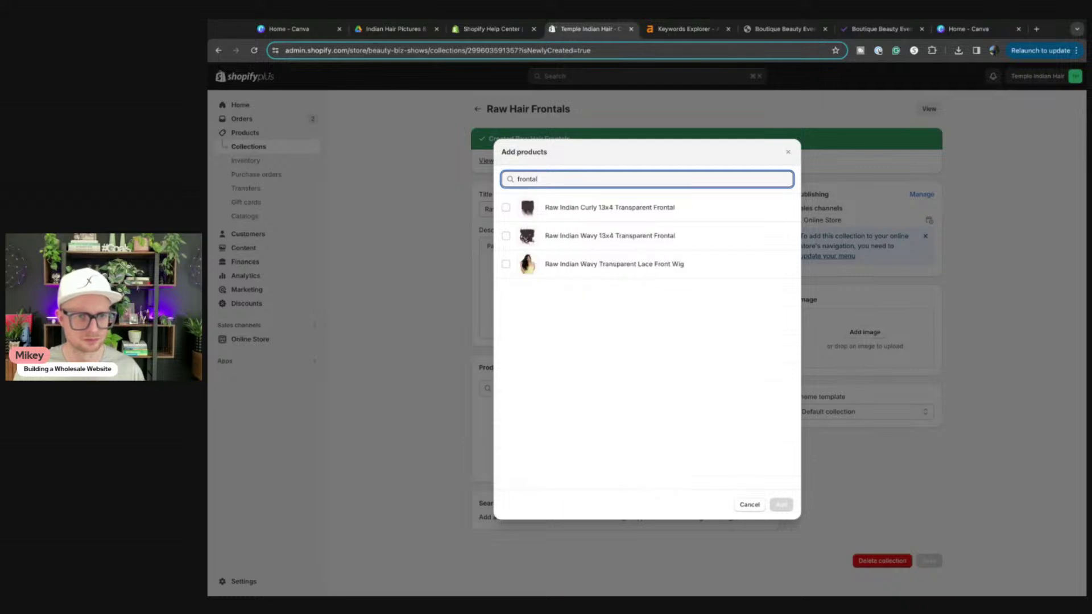
pyautogui.click(507, 208)
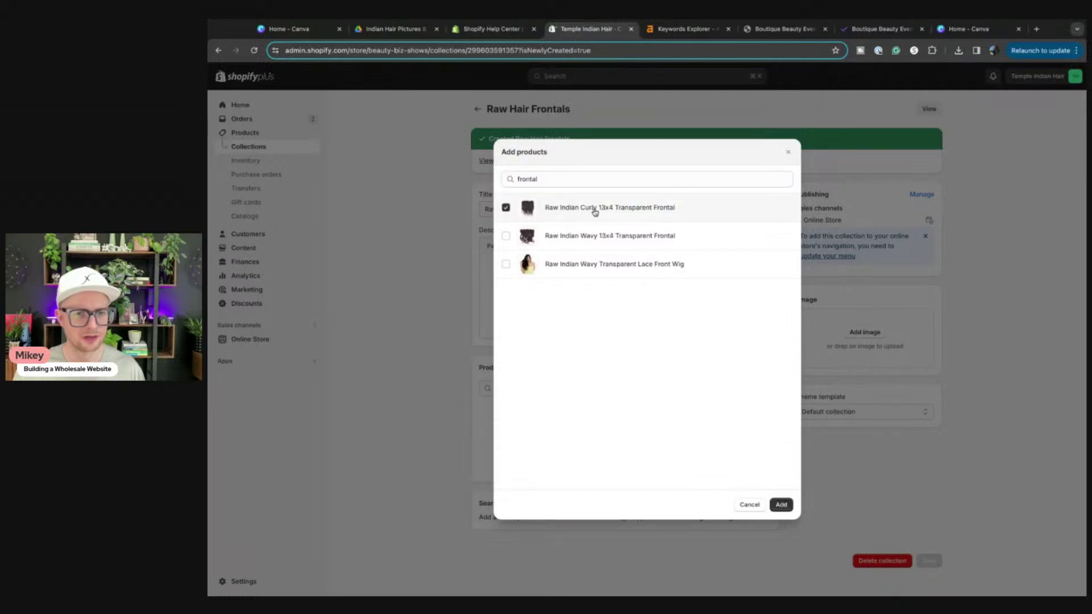
pyautogui.click(507, 237)
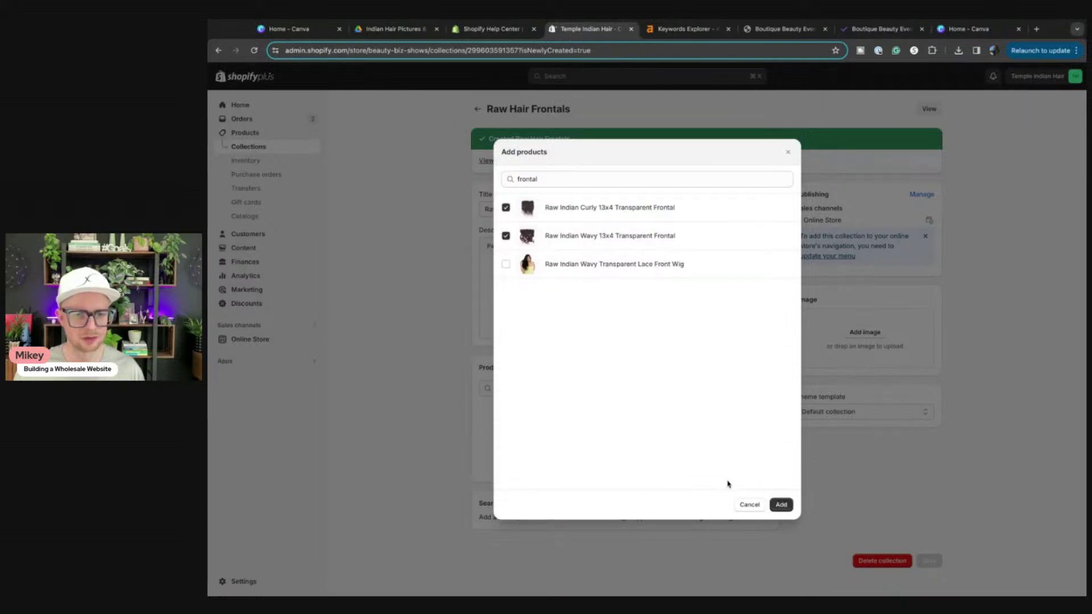
pyautogui.click(781, 505)
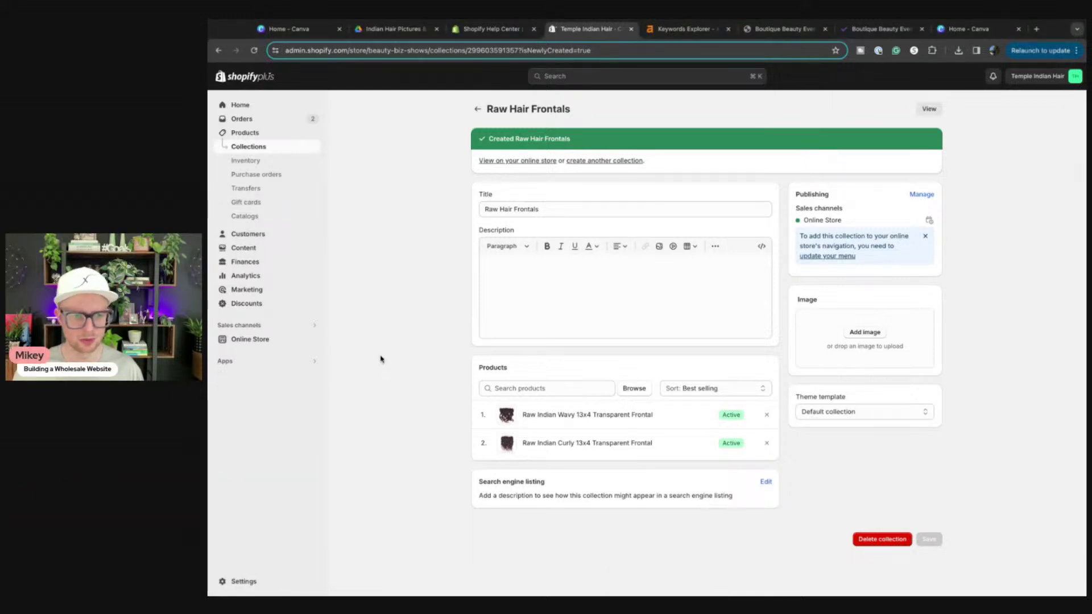
# Check the product list for remaining product types, then create a manual collection titled Raw I-Tips and save it
pyautogui.click(262, 147)
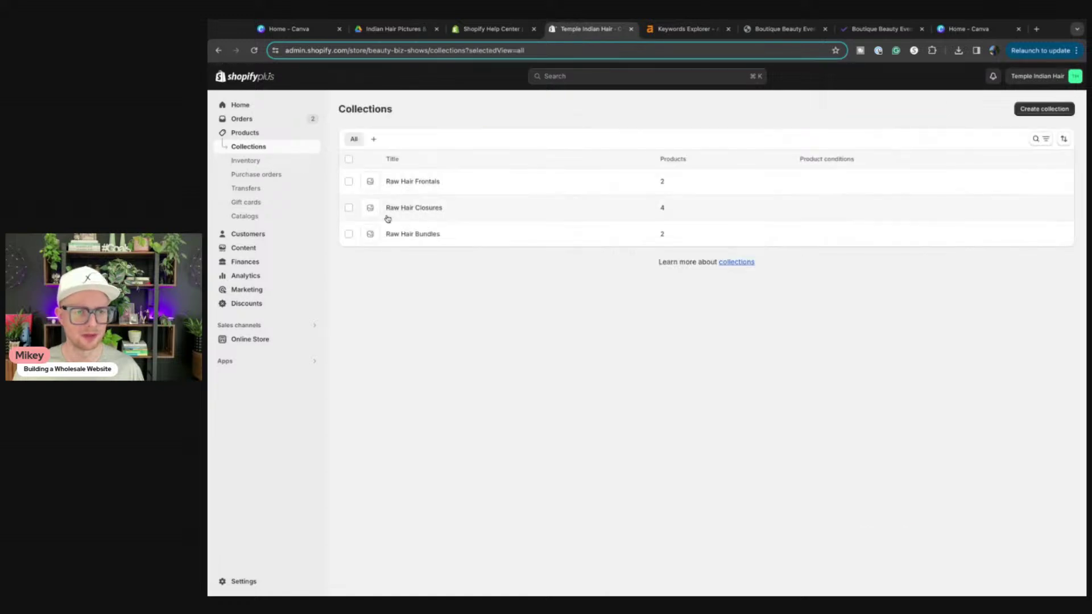
pyautogui.click(245, 134)
pyautogui.scroll(-1, 437, 348)
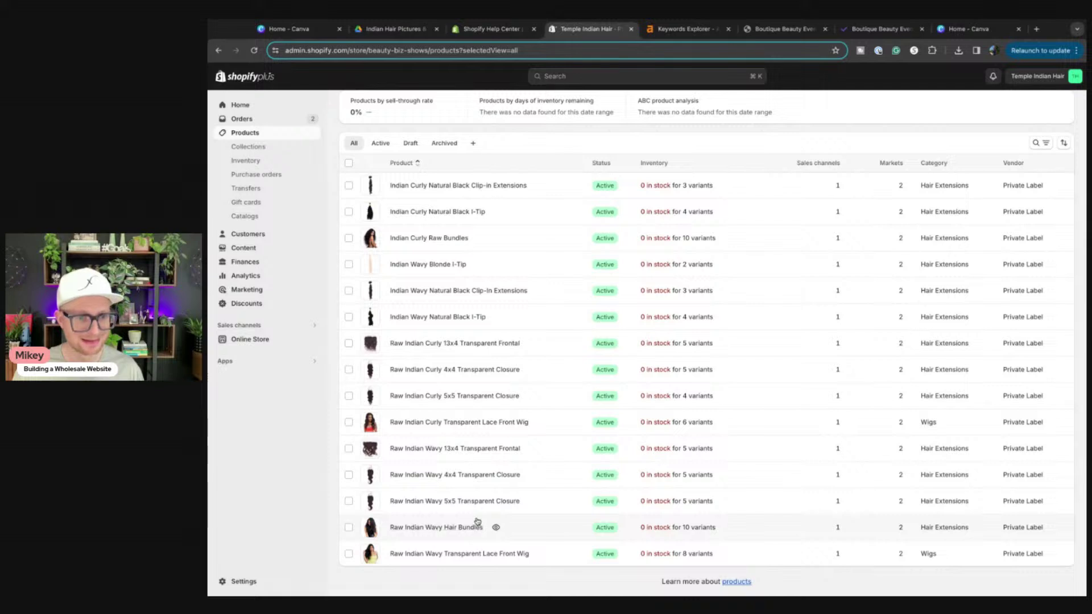
pyautogui.scroll(1, 461, 421)
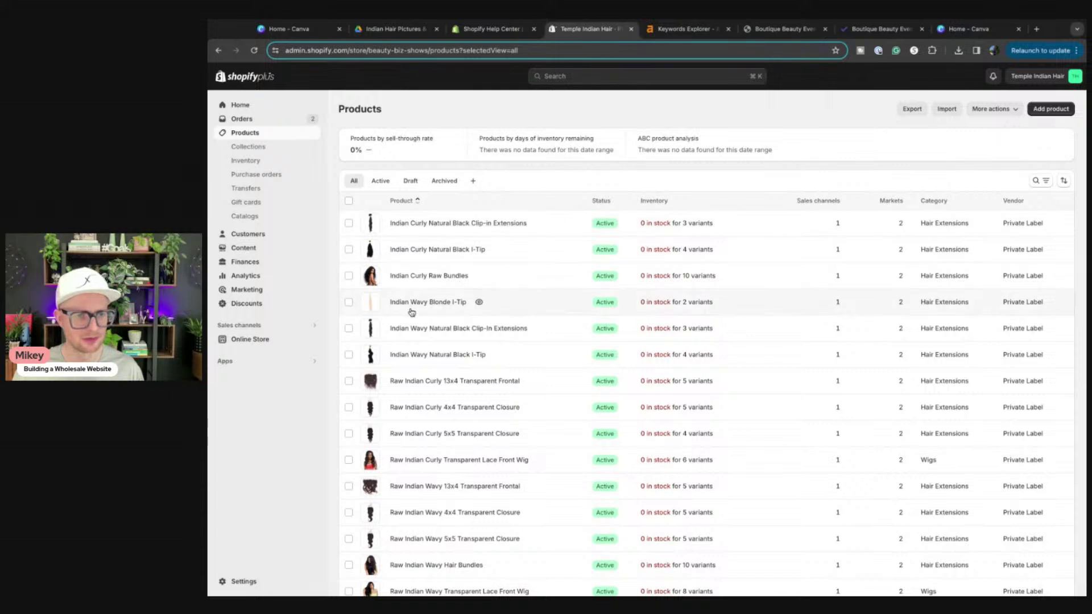
pyautogui.click(245, 147)
pyautogui.click(1044, 109)
pyautogui.click(645, 156)
pyautogui.write('Raw I-Tips')
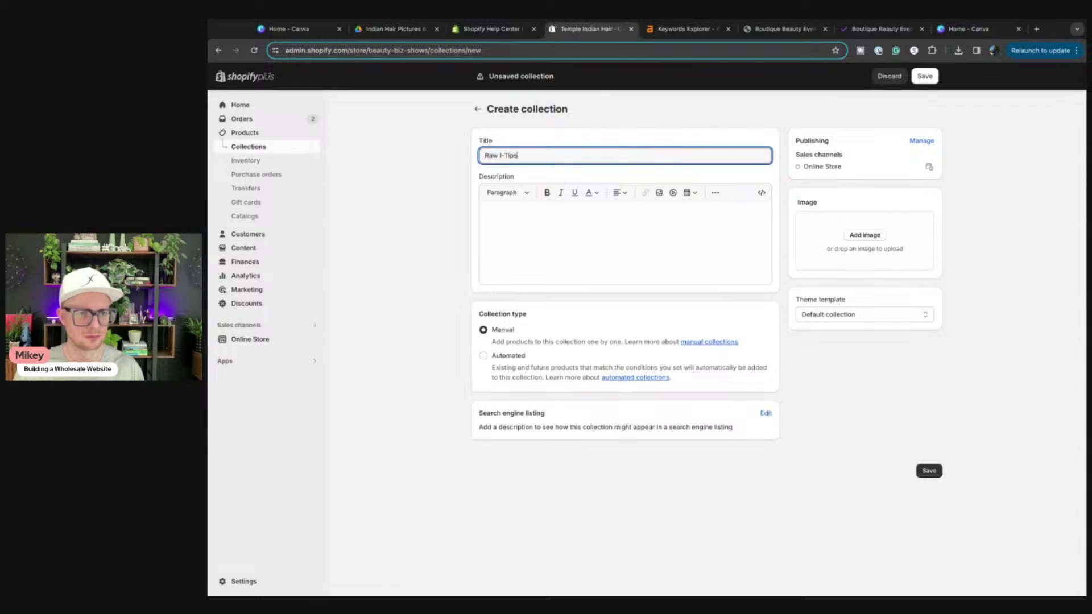
pyautogui.click(929, 470)
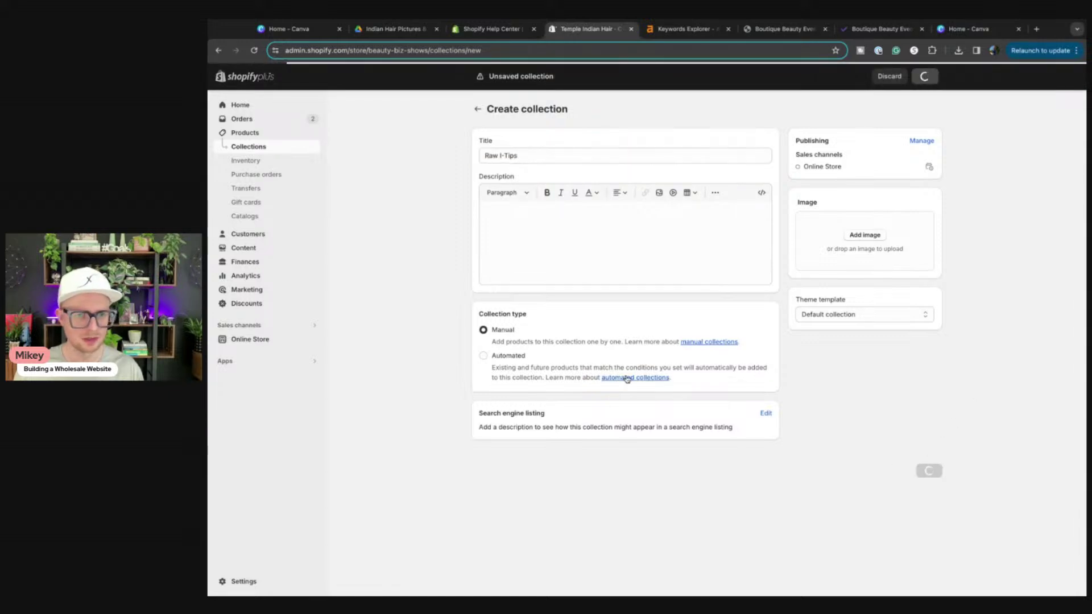
# Add the Indian Curly Natural Black, Wavy Blonde and Wavy Natural Black I-Tip products to the Raw I-Tips collection
pyautogui.click(634, 388)
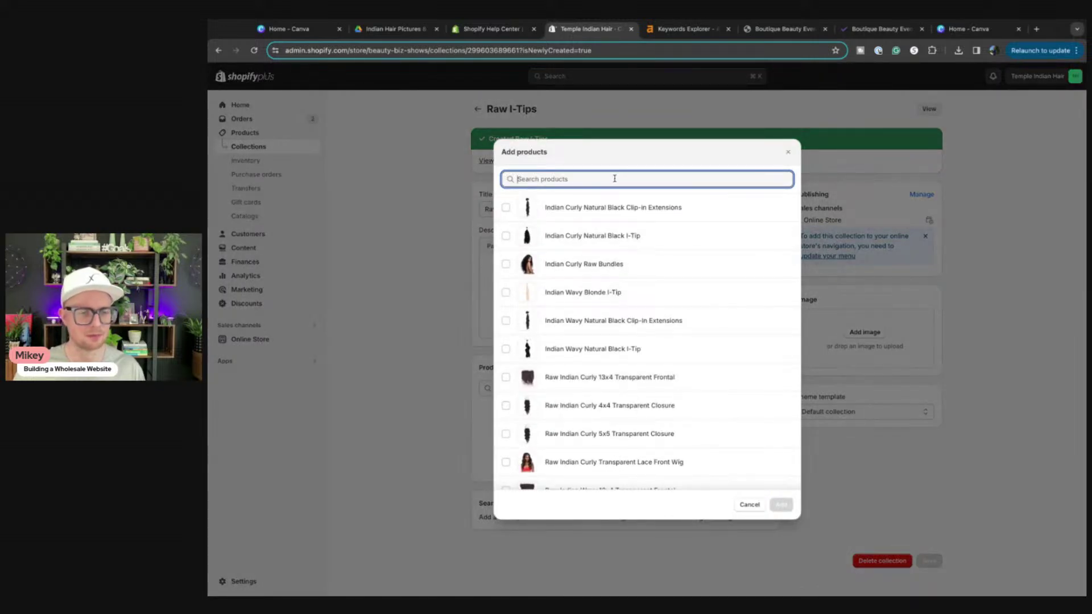
pyautogui.write('i-tip')
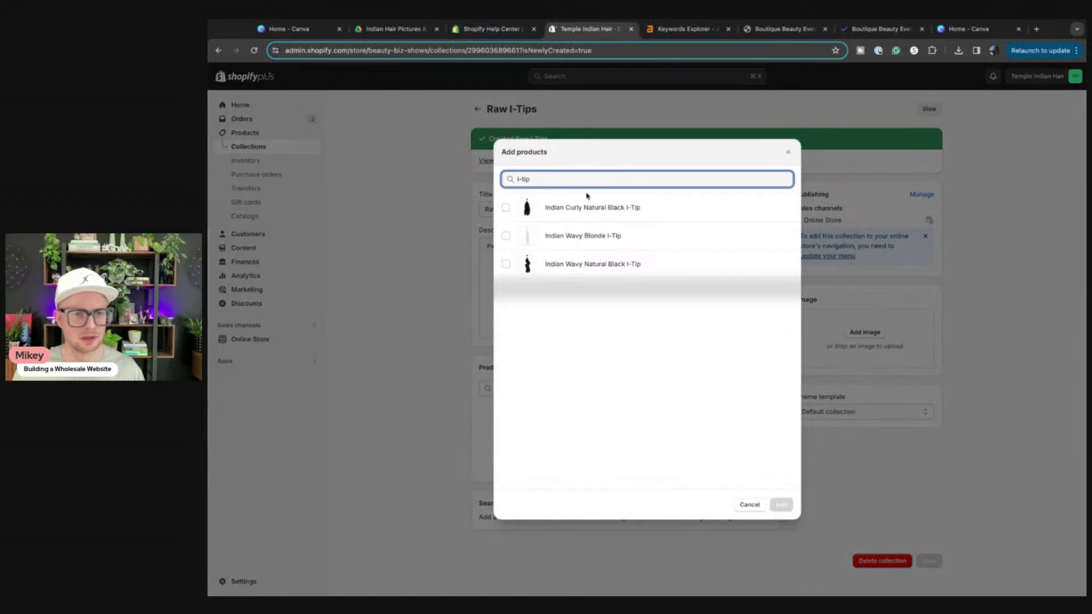
pyautogui.click(607, 214)
pyautogui.click(588, 247)
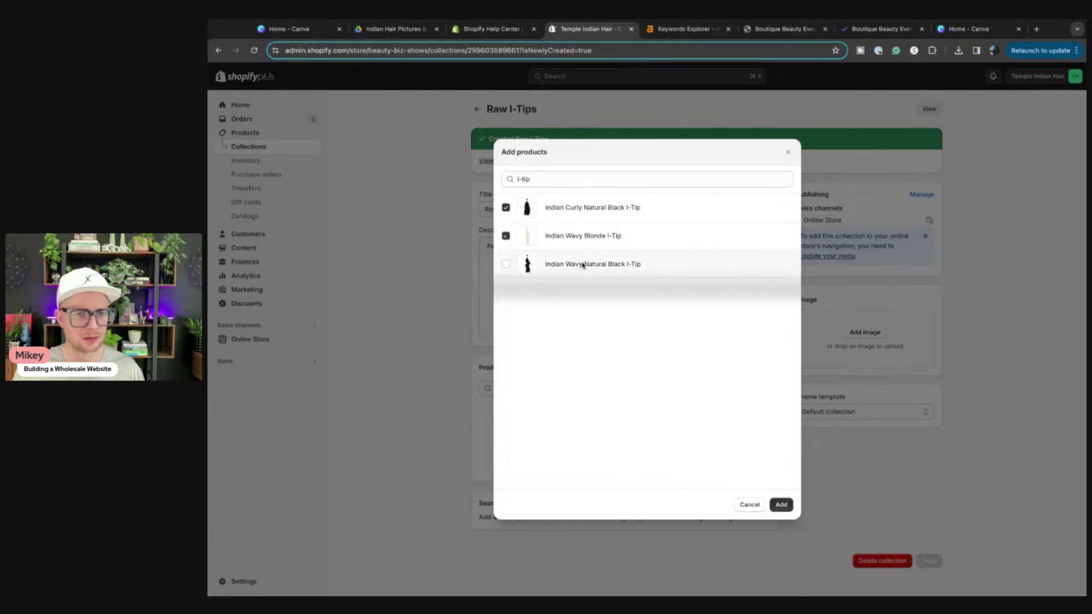
pyautogui.click(573, 266)
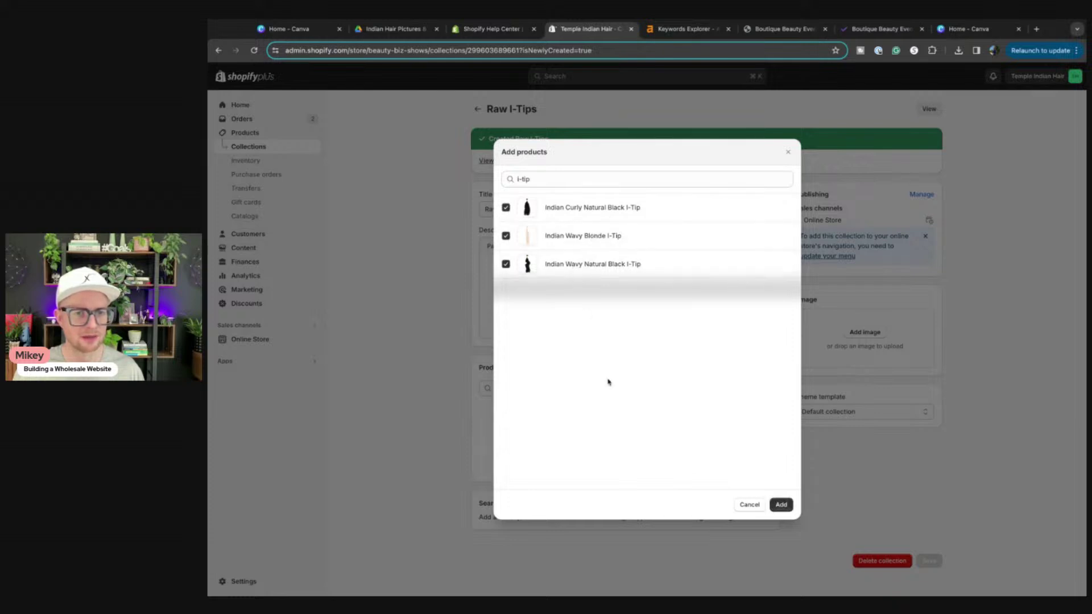
pyautogui.click(792, 506)
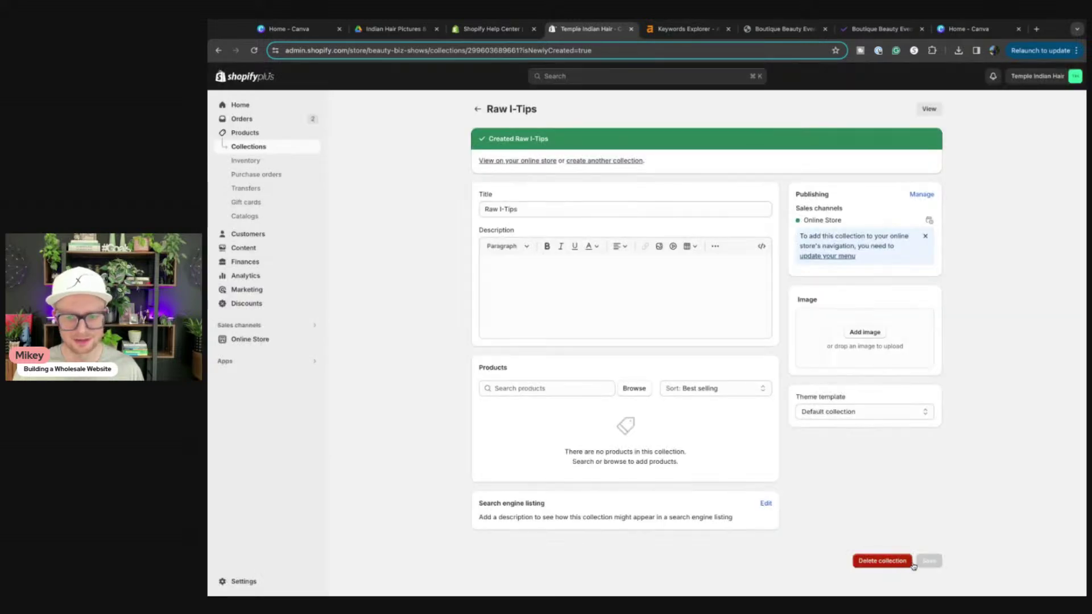
# Add a Raw I-Tips item to the main menu, linked to the Raw I-Tips collection
pyautogui.click(818, 257)
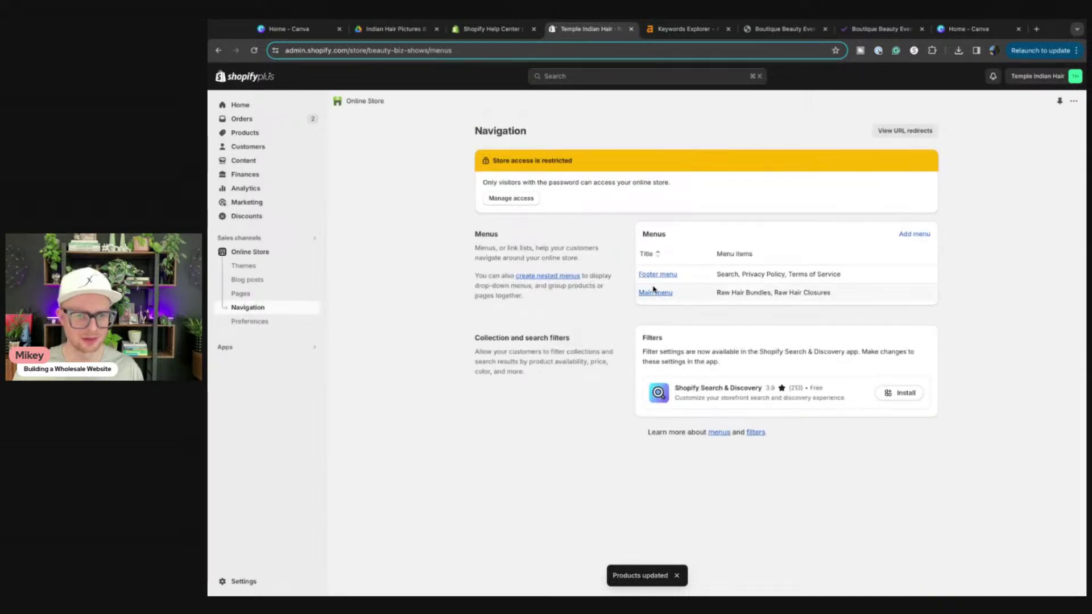
pyautogui.click(653, 293)
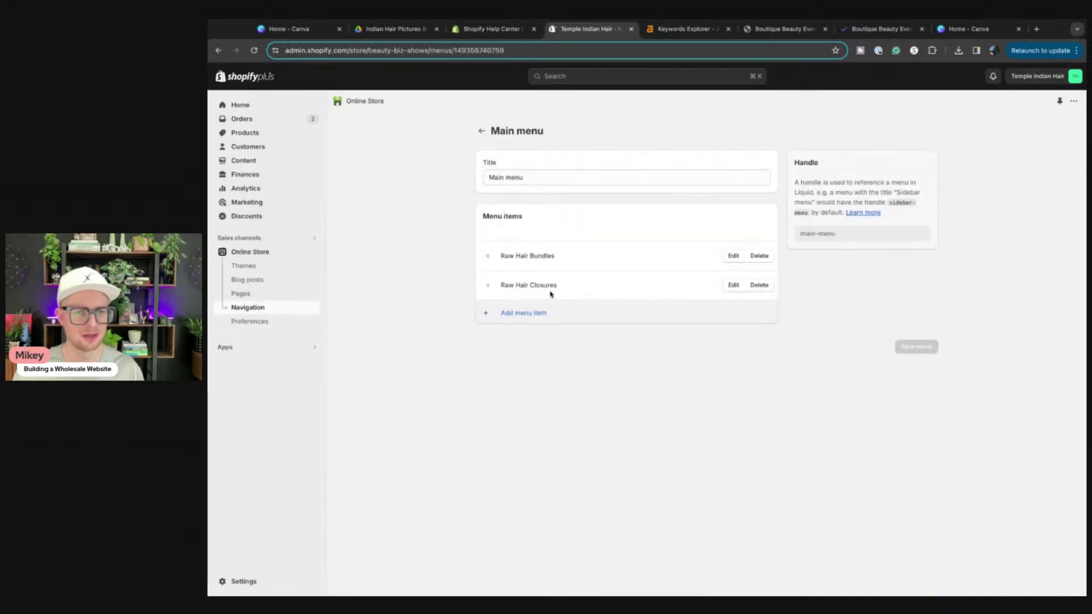
pyautogui.click(521, 313)
pyautogui.click(935, 169)
pyautogui.click(928, 228)
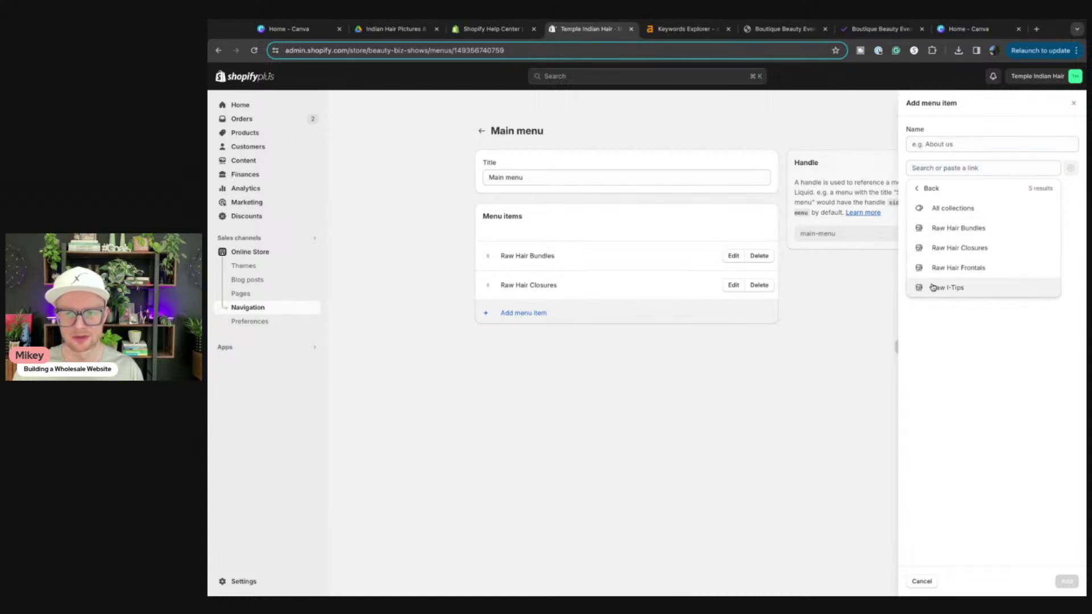
pyautogui.click(933, 287)
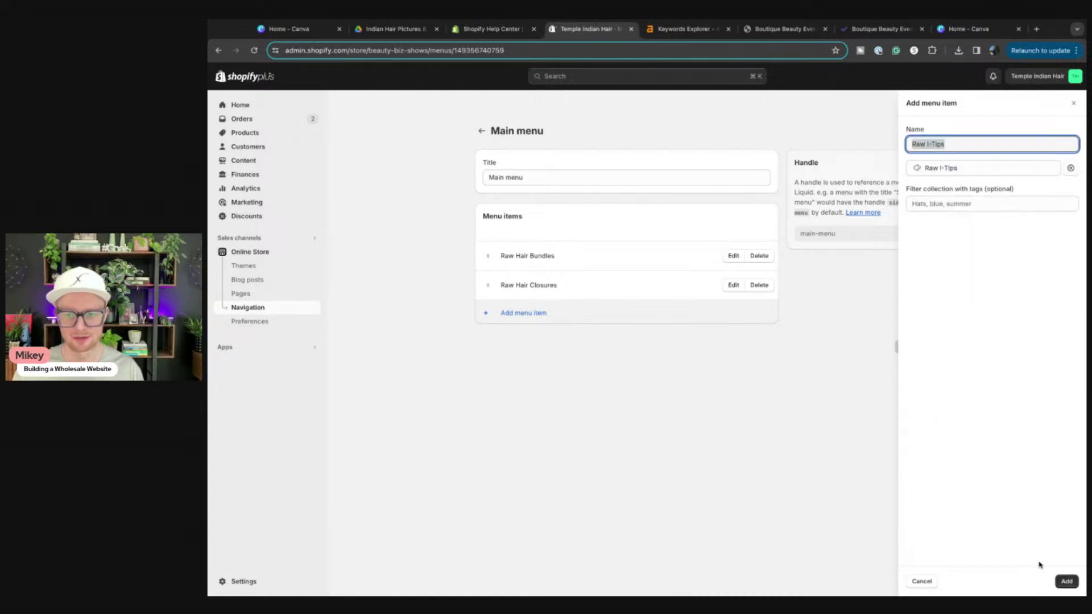
pyautogui.click(1067, 581)
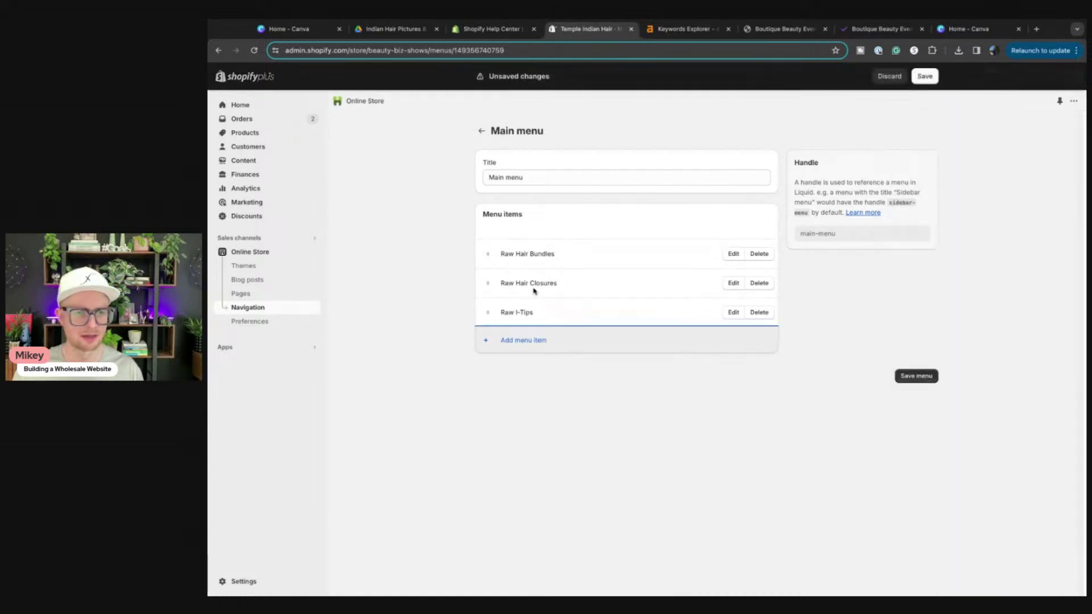
# Add a Raw Hair Frontals collection link to the main menu, place it above Raw I-Tips, and save the menu
pyautogui.click(523, 340)
pyautogui.click(925, 169)
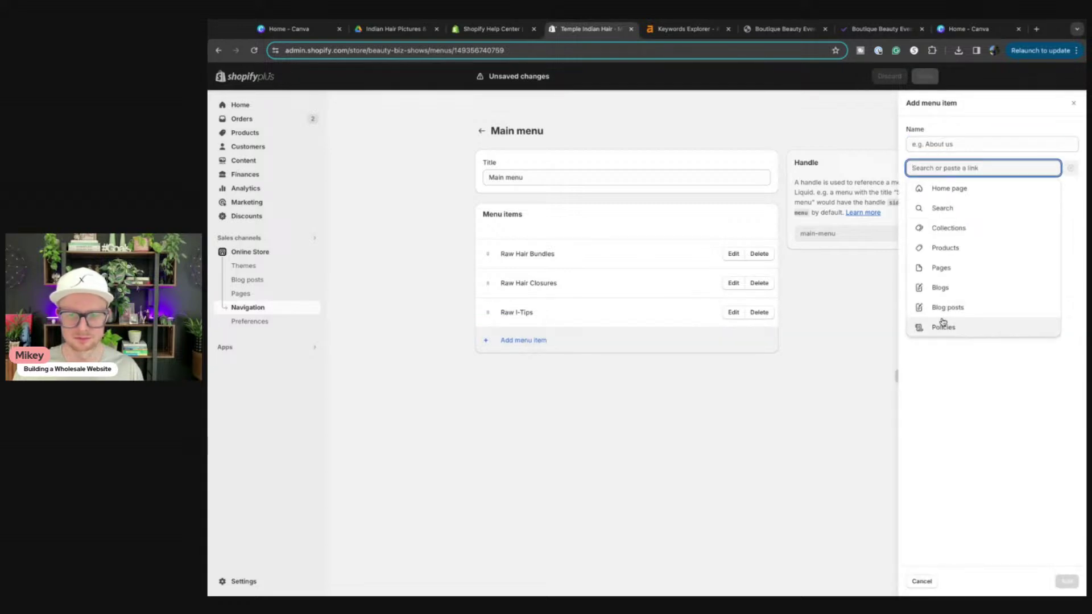
pyautogui.click(946, 247)
pyautogui.click(938, 268)
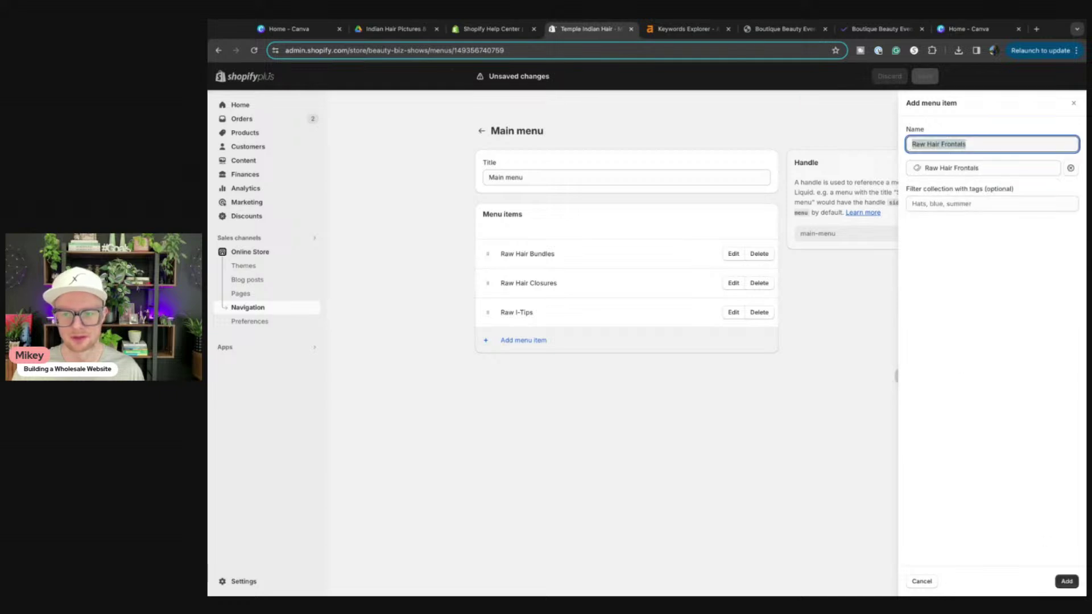
pyautogui.click(1067, 582)
pyautogui.moveTo(487, 341); pyautogui.dragTo(488, 312)
pyautogui.click(917, 406)
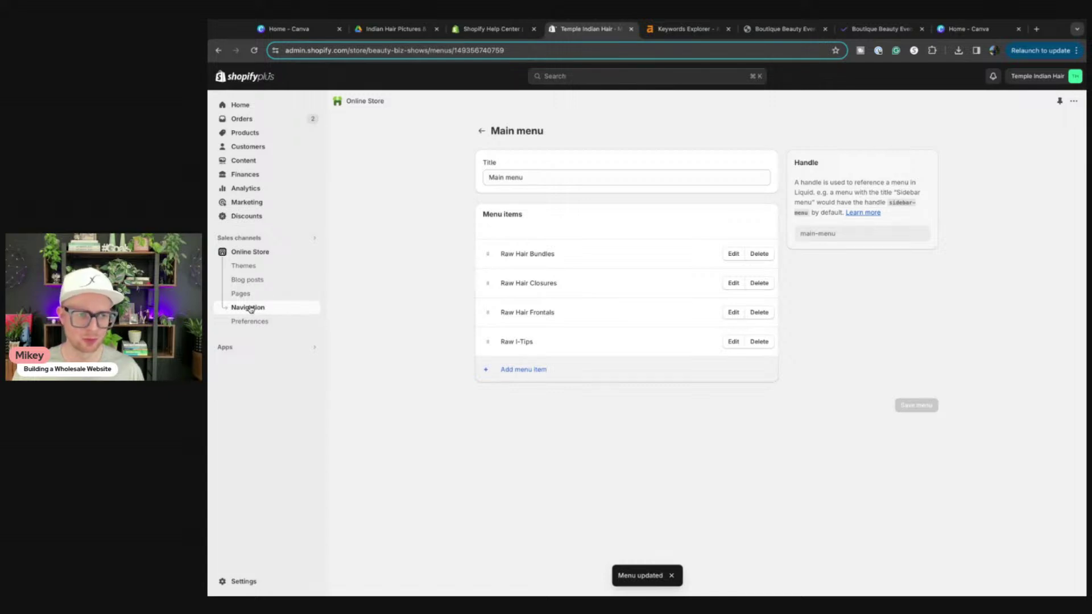
# Create a manual collection titled Raw Wigs and save it
pyautogui.click(245, 134)
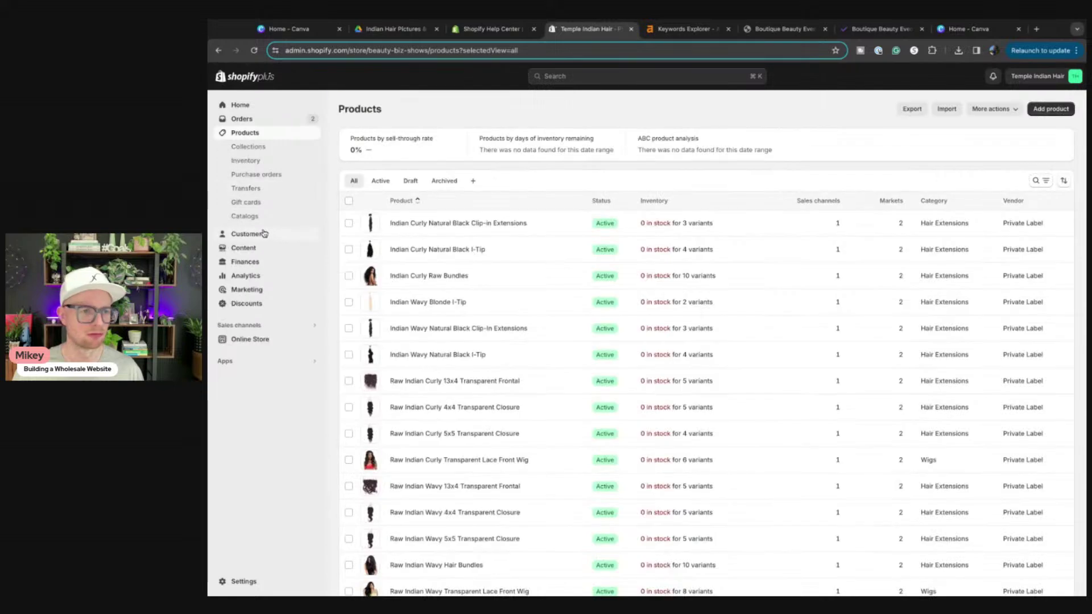
pyautogui.click(246, 148)
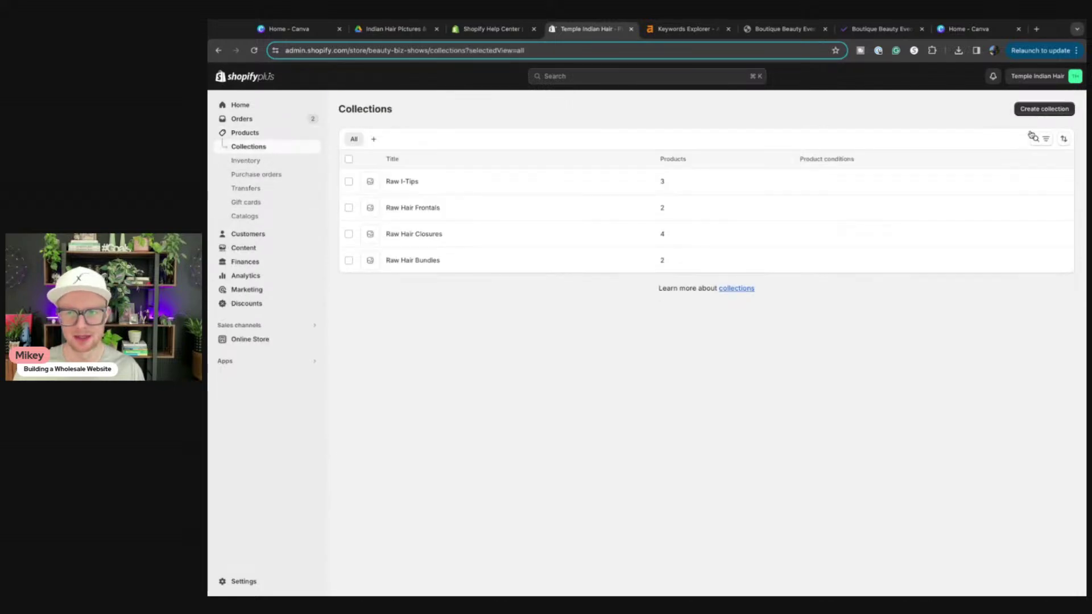
pyautogui.click(1035, 109)
pyautogui.click(595, 156)
pyautogui.write('R')
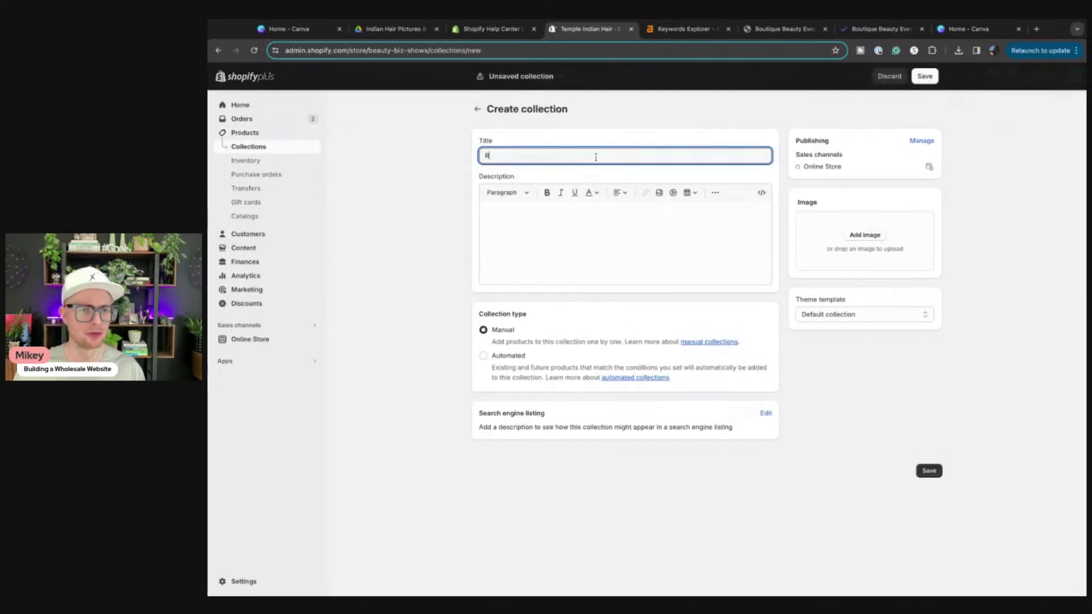
pyautogui.write('aw Wigs')
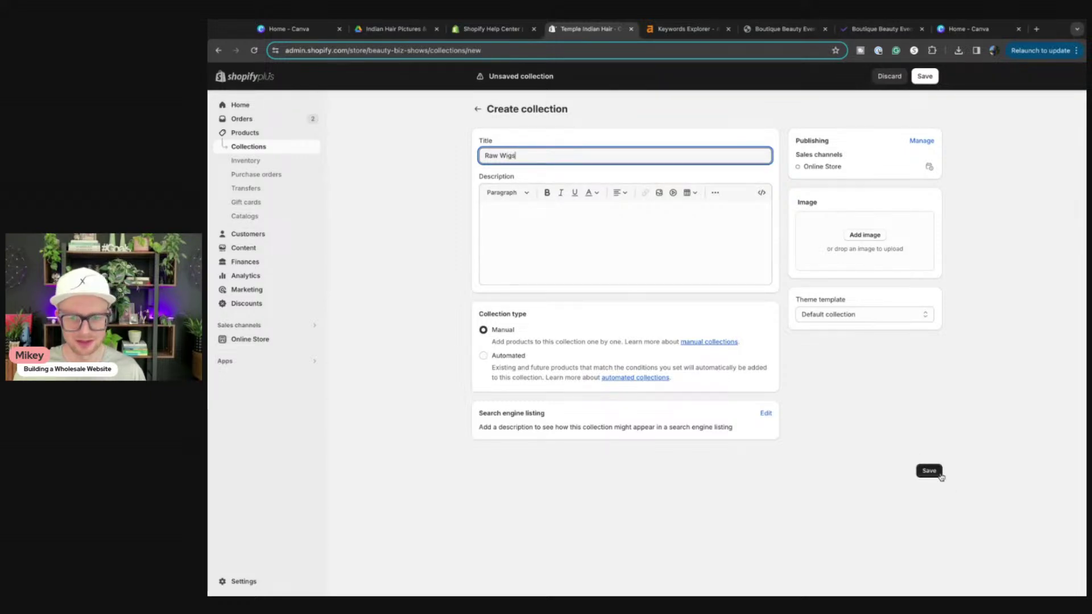
pyautogui.click(929, 470)
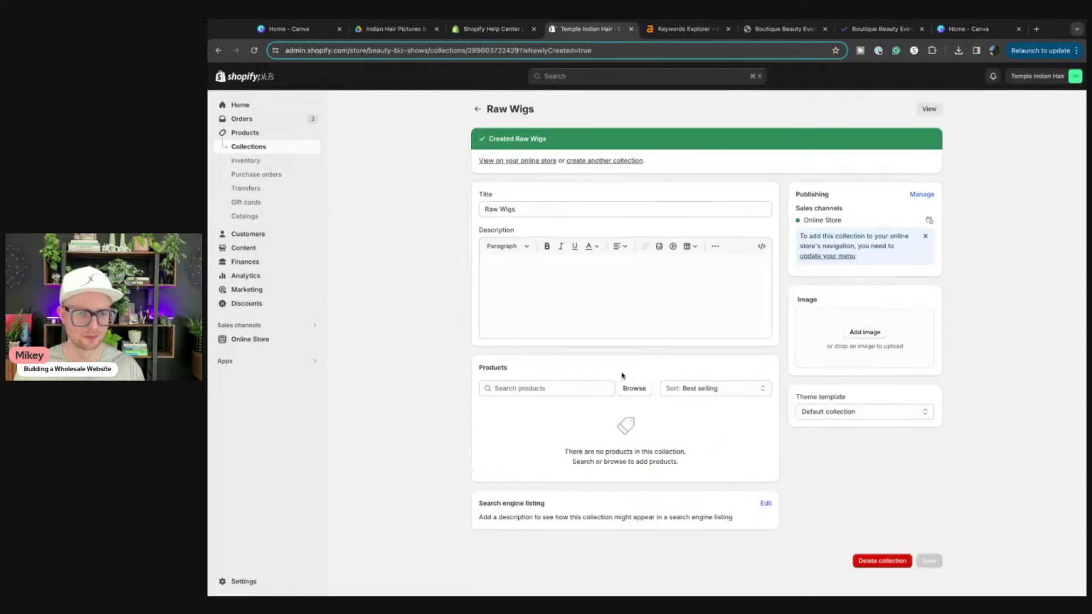
# Add the Raw Indian Curly and Raw Indian Wavy Transparent Lace Front Wig products to the Raw Wigs collection
pyautogui.click(634, 387)
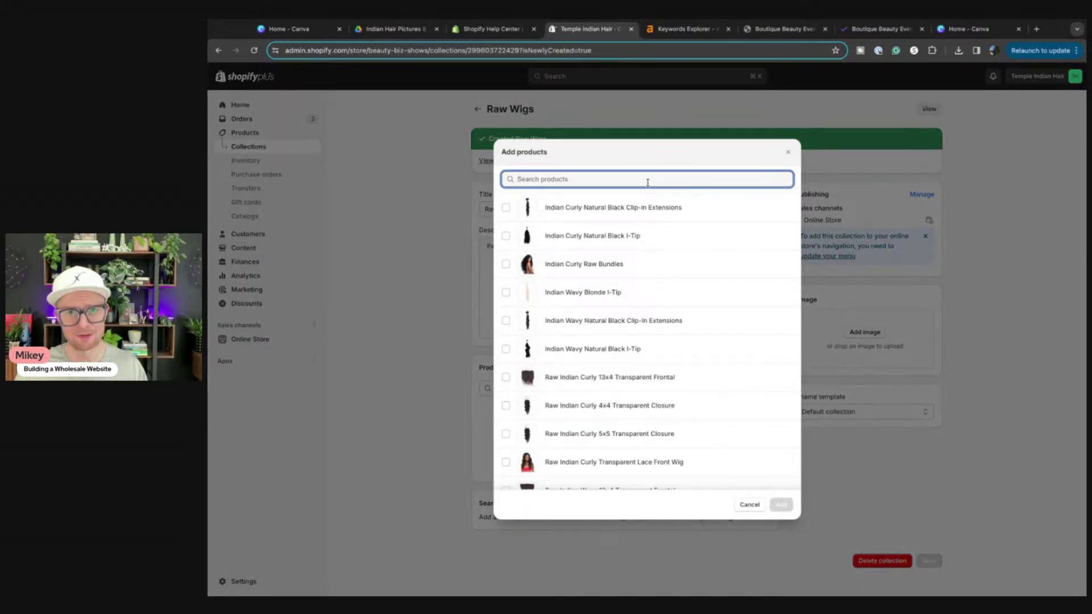
pyautogui.write('wig')
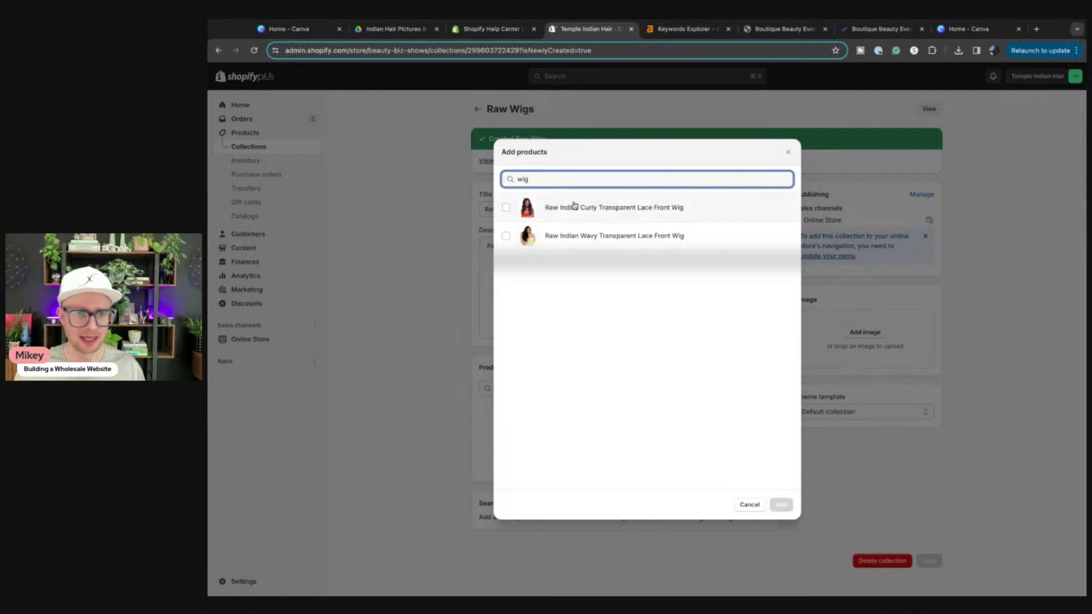
pyautogui.click(562, 211)
pyautogui.click(580, 237)
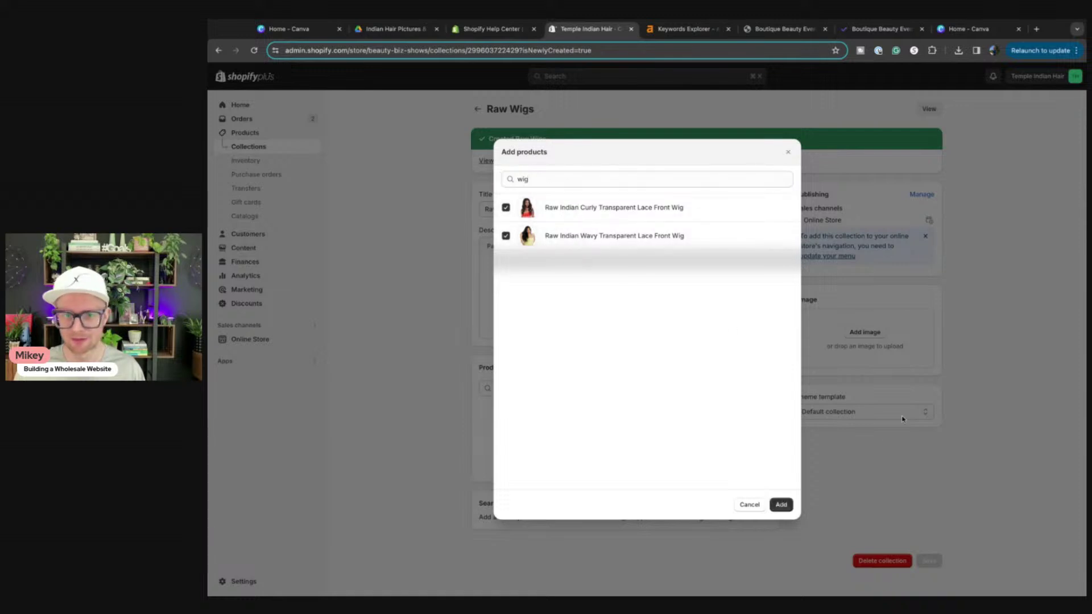
pyautogui.click(782, 504)
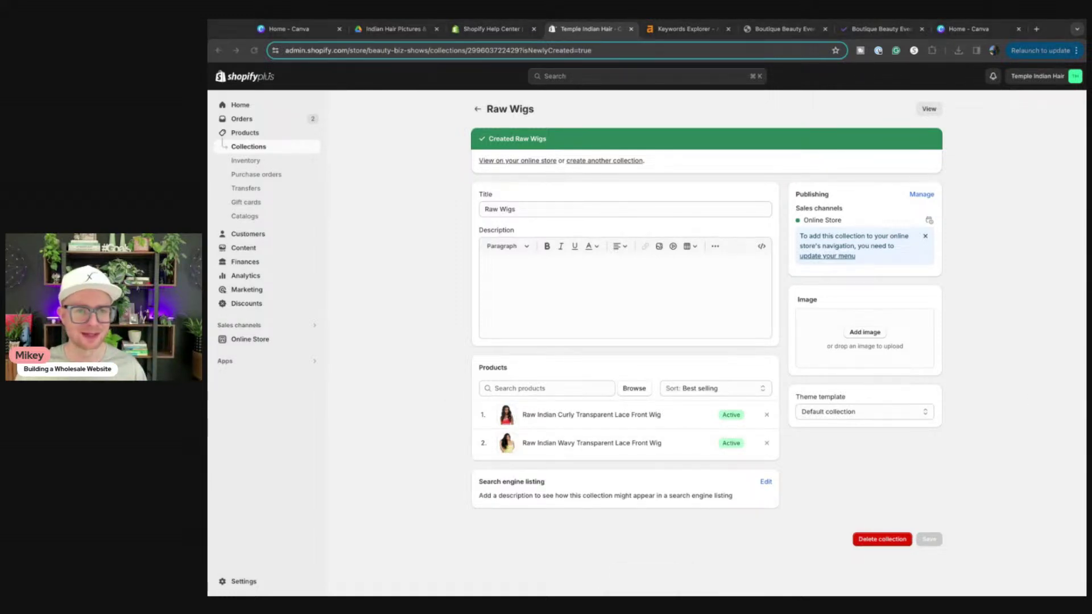
pyautogui.click(387, 407)
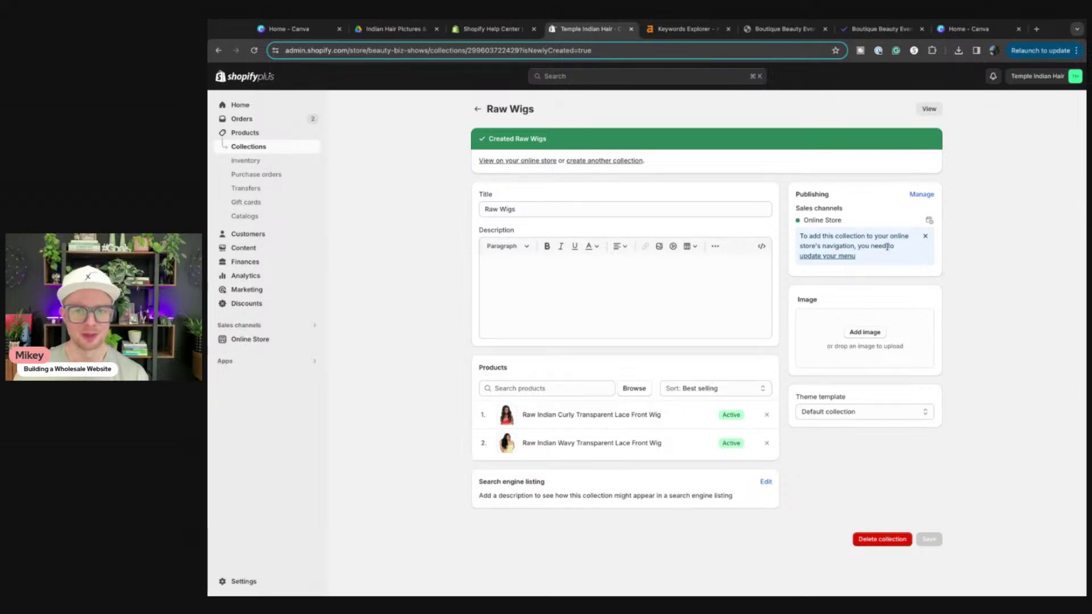
# Add a Raw Wigs item linked to the Raw Wigs collection to the main menu and save the menu
pyautogui.click(843, 257)
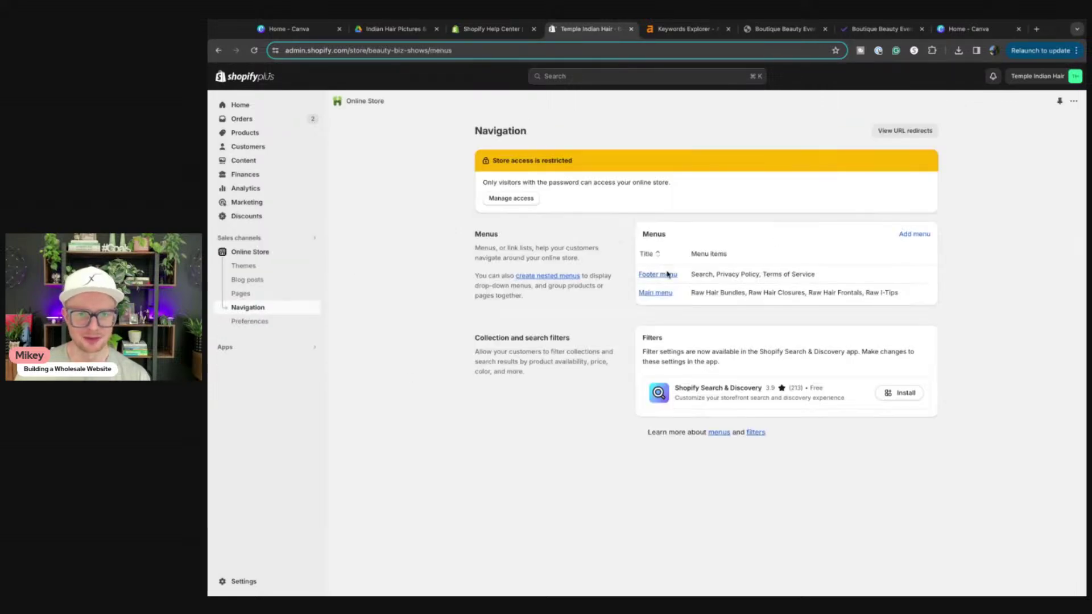
pyautogui.click(643, 294)
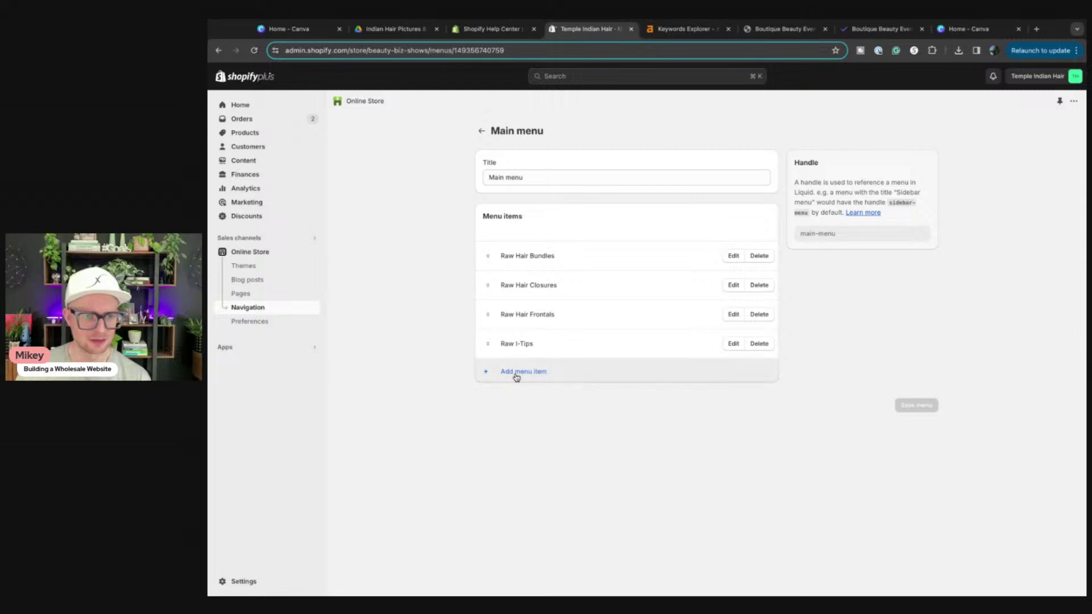
pyautogui.click(515, 373)
pyautogui.click(943, 168)
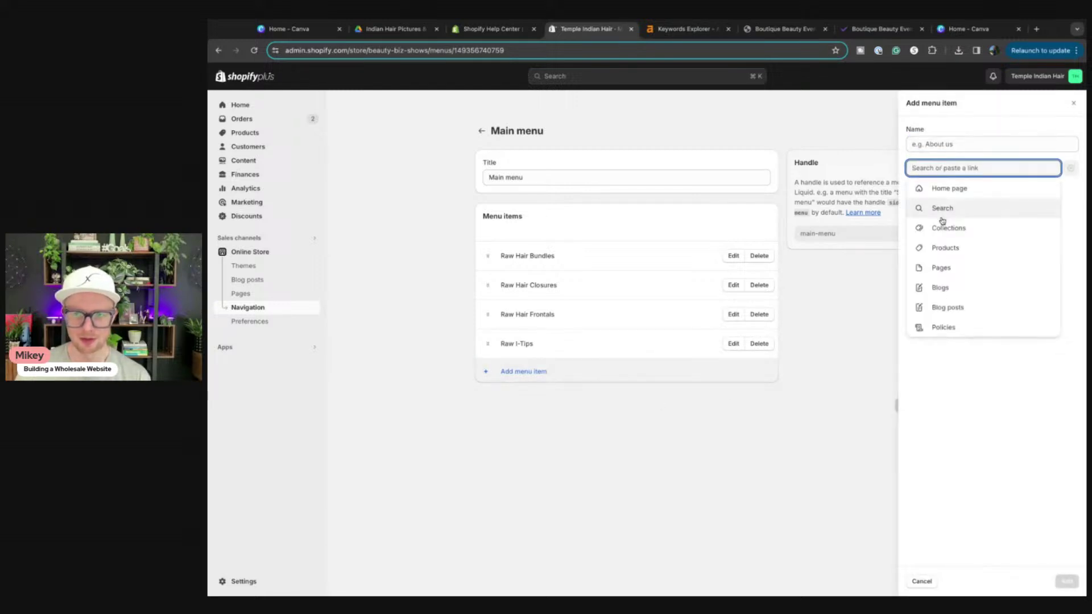
pyautogui.click(940, 227)
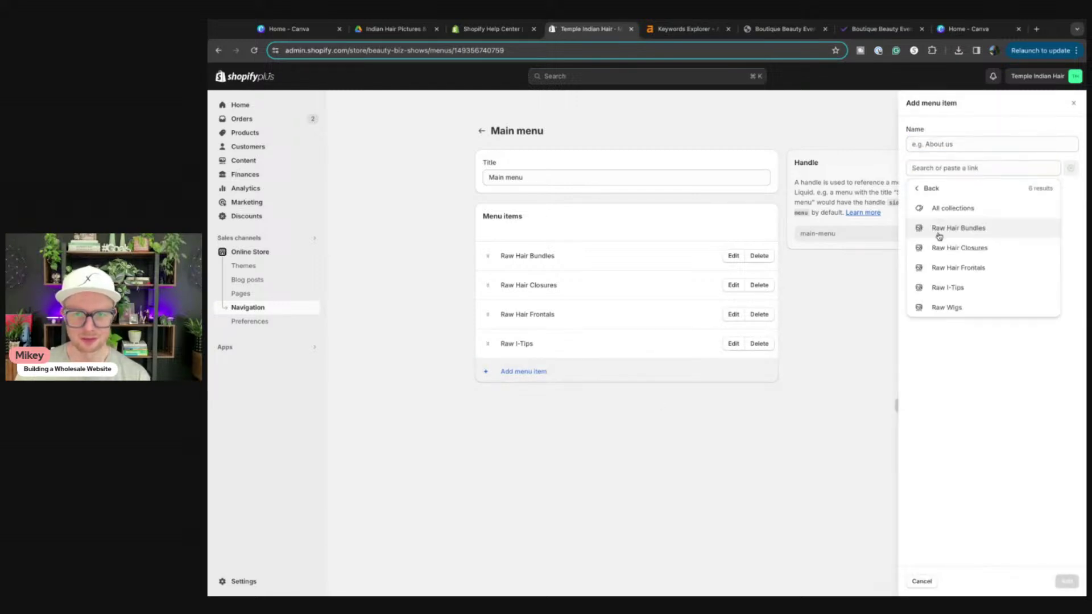
pyautogui.click(946, 309)
pyautogui.click(1066, 582)
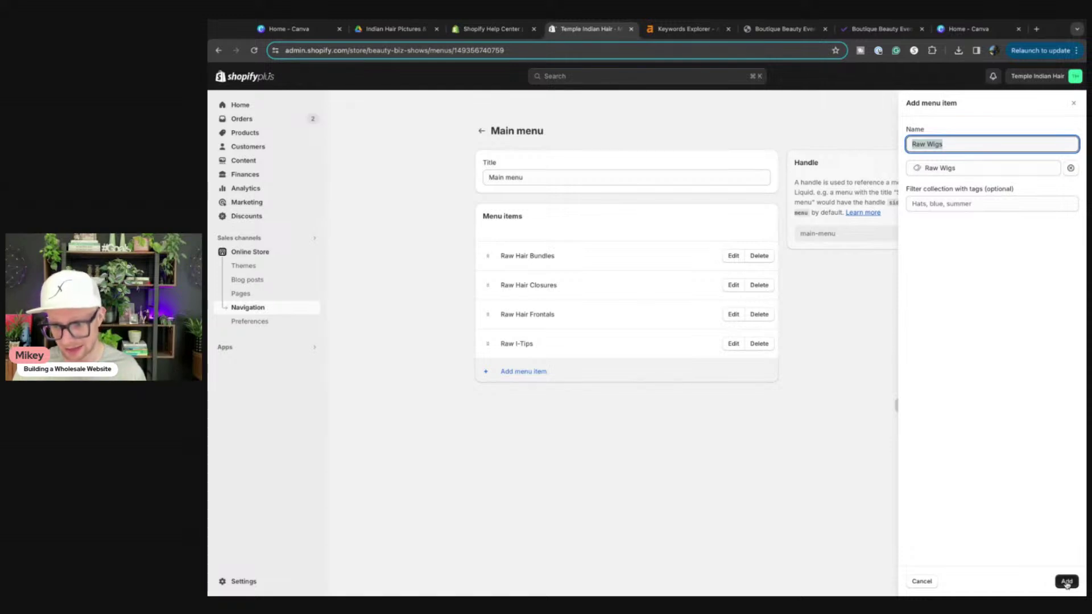
pyautogui.click(919, 435)
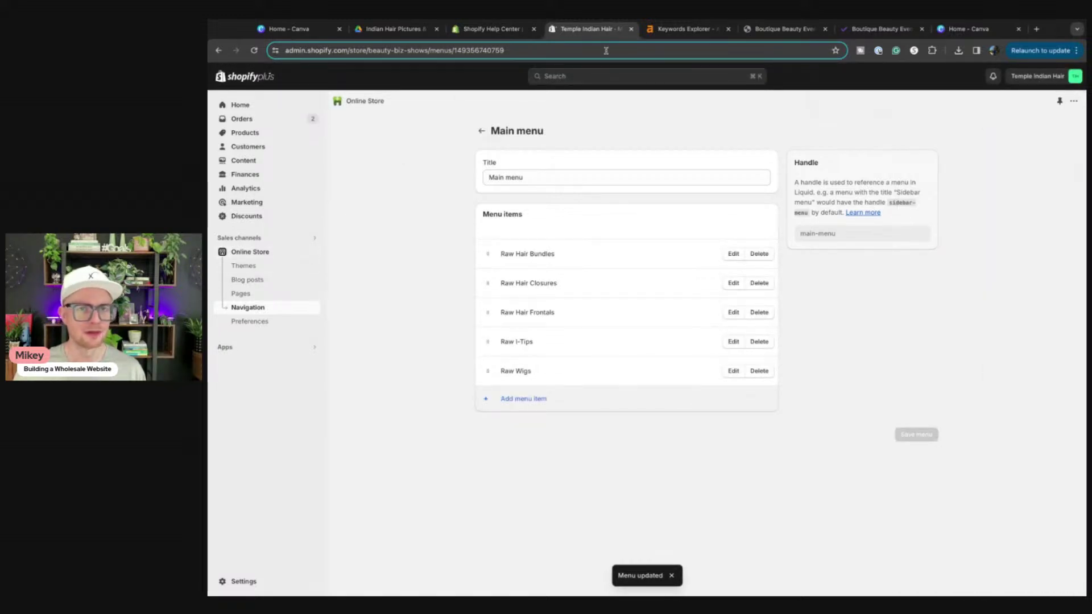
# Close the keyword research page and reload the Temple Indian Hair storefront to check its main menu
pyautogui.click(729, 29)
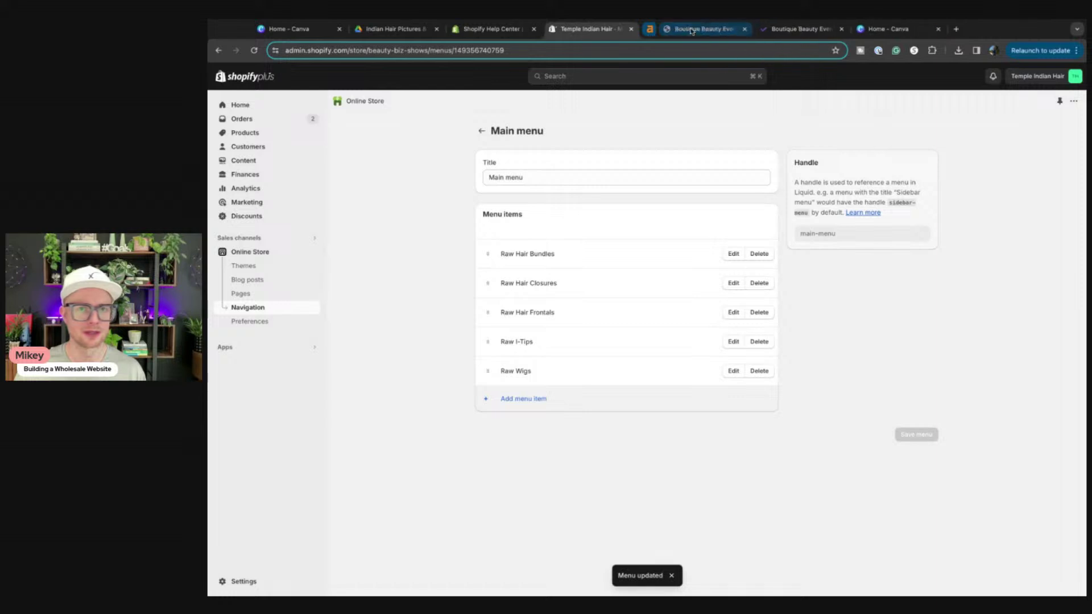
pyautogui.click(687, 30)
pyautogui.click(253, 50)
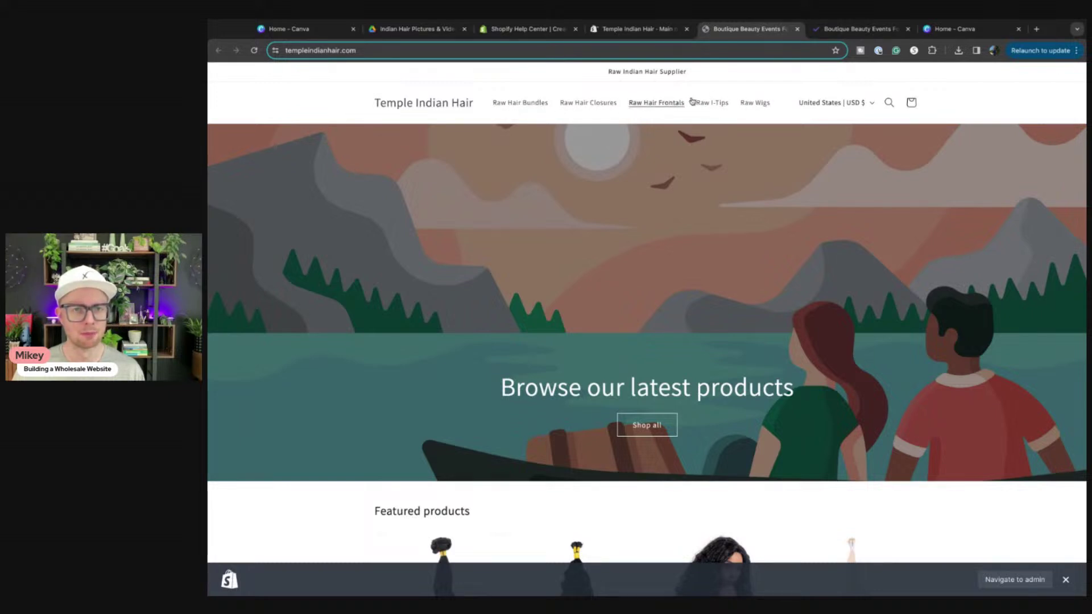
# Return to the store admin and open the live Dawn theme for customization
pyautogui.click(654, 29)
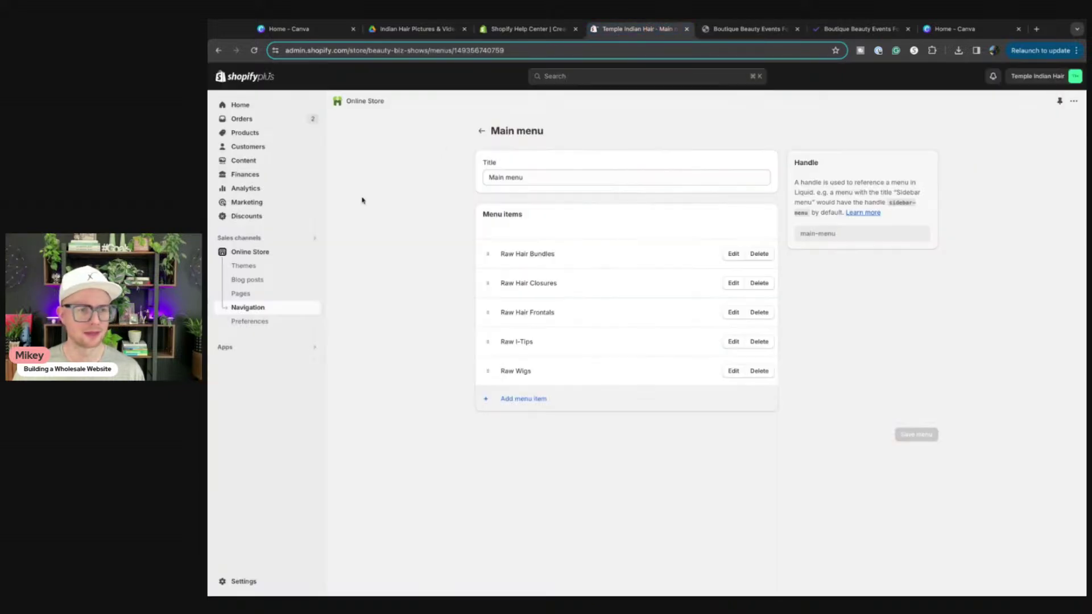
pyautogui.click(241, 256)
pyautogui.click(906, 348)
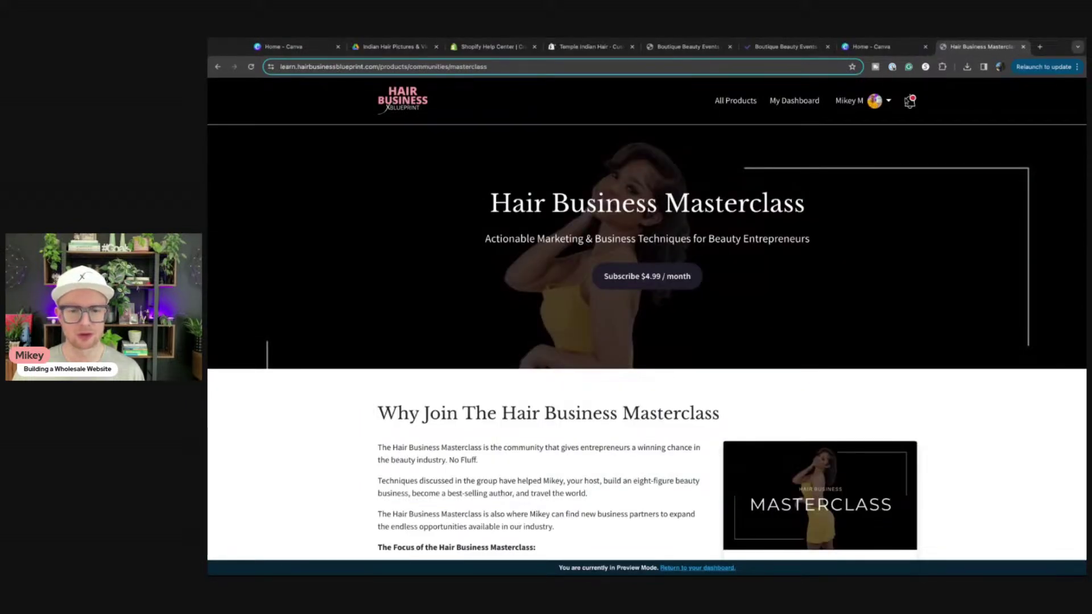
pyautogui.scroll(-1, 694, 227)
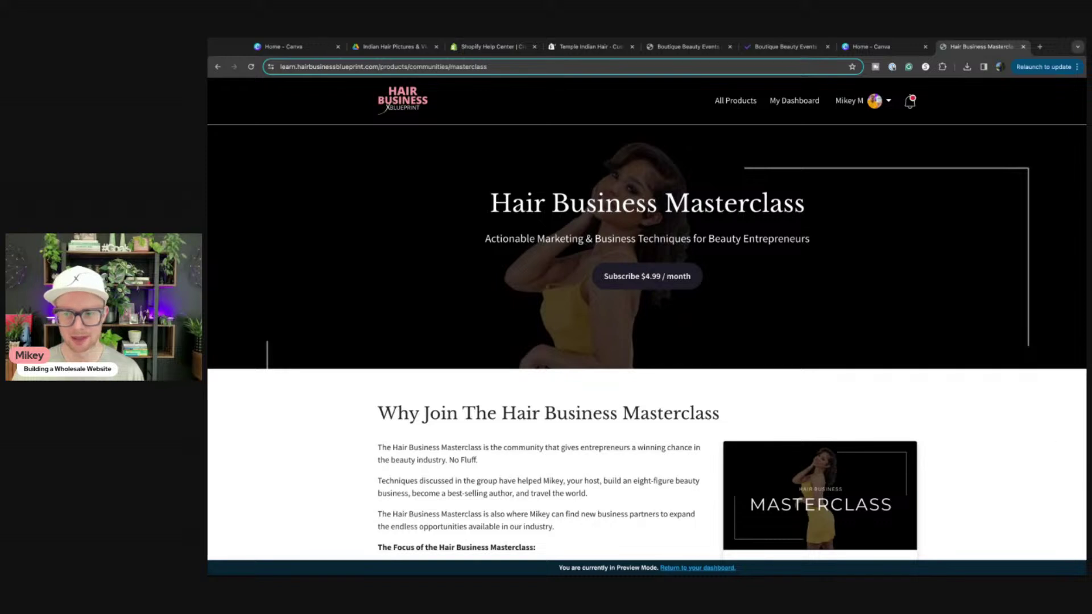
pyautogui.click(479, 66)
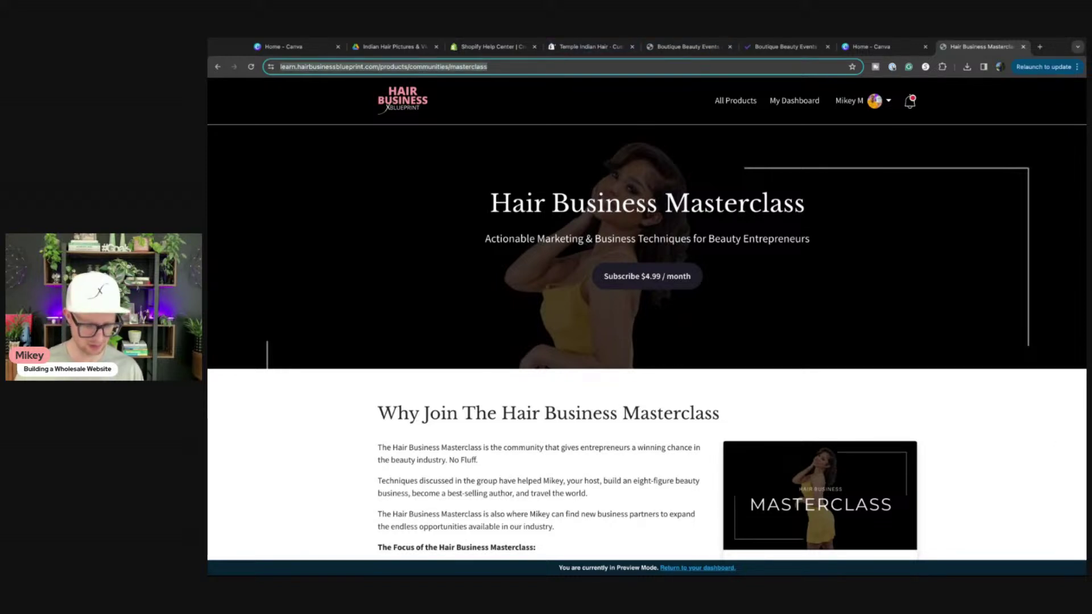
pyautogui.hotkey('alt', 'Tab')
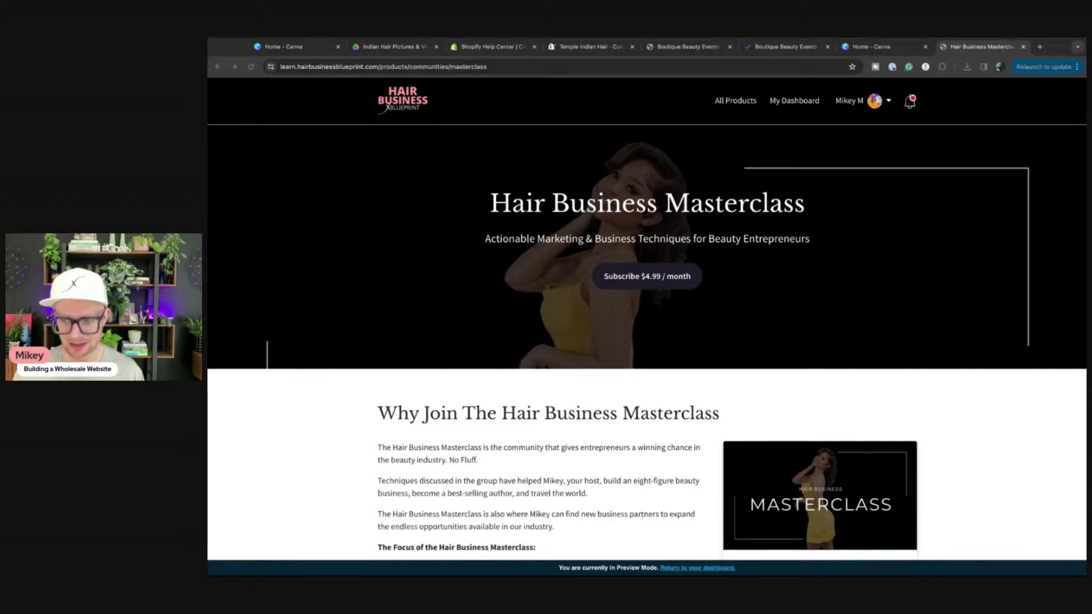
pyautogui.hotkey('alt', 'Tab')
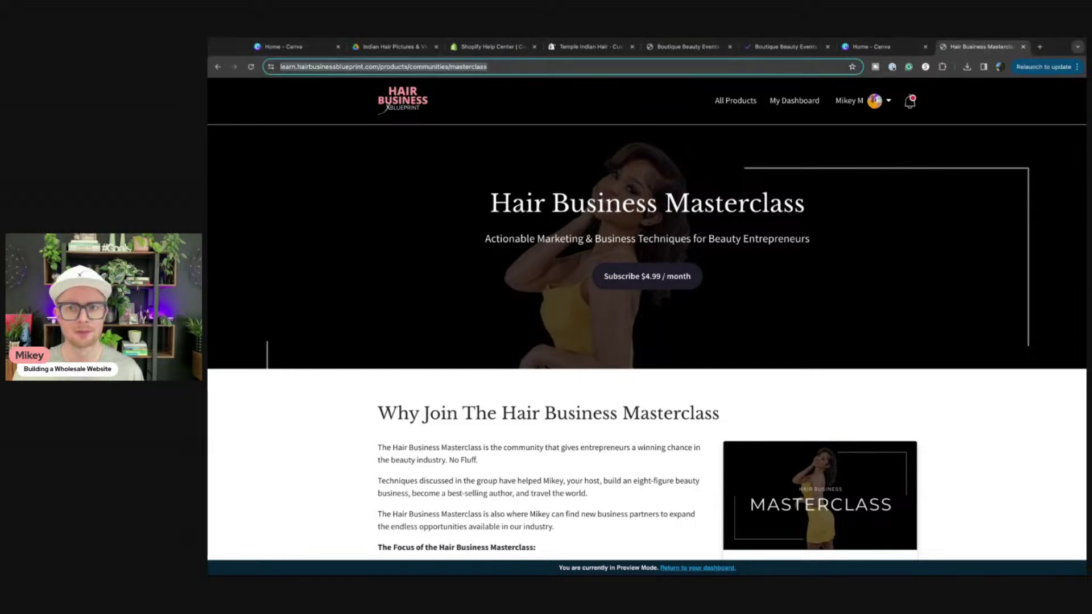
# Return to the Dawn theme editor and open the settings of the home page's Header section
pyautogui.click(559, 47)
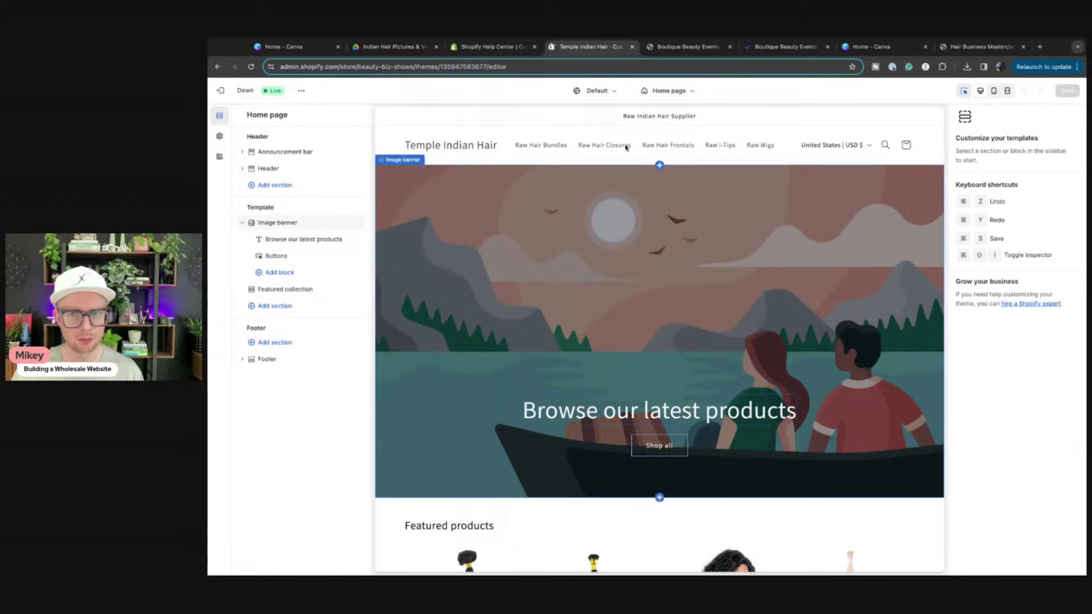
pyautogui.click(307, 159)
pyautogui.click(272, 171)
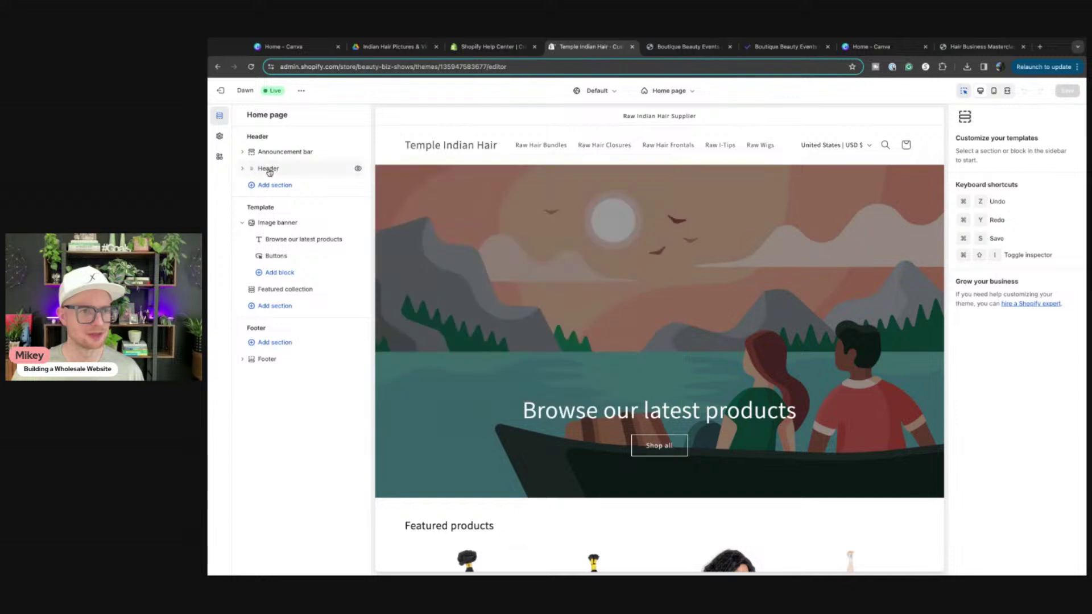
pyautogui.click(270, 171)
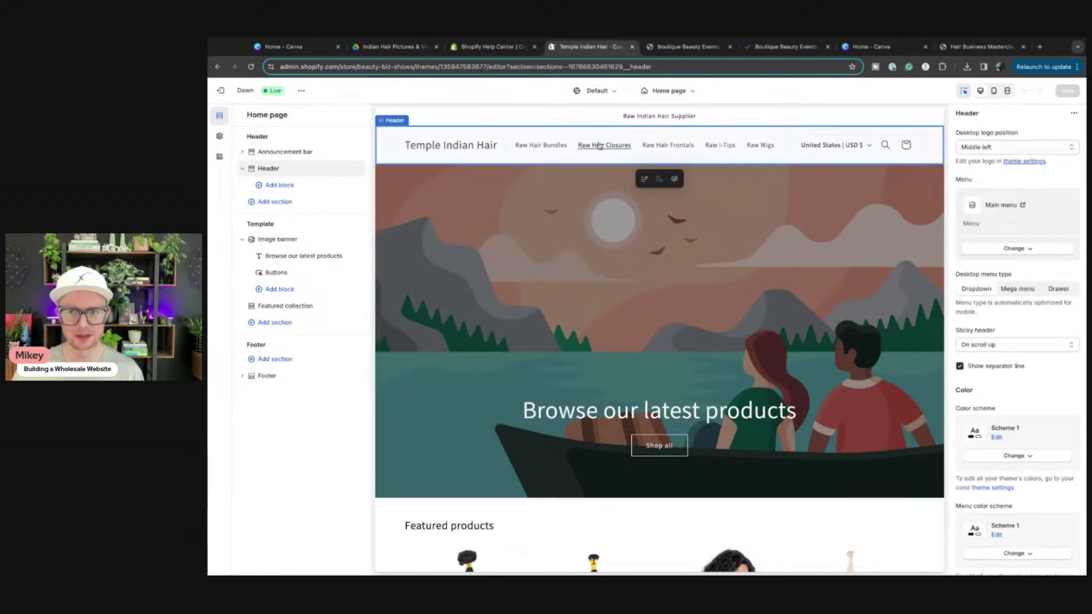
# Set the header's desktop logo position to Middle center and its desktop menu type to Drawer, and save the theme
pyautogui.click(994, 147)
pyautogui.click(977, 159)
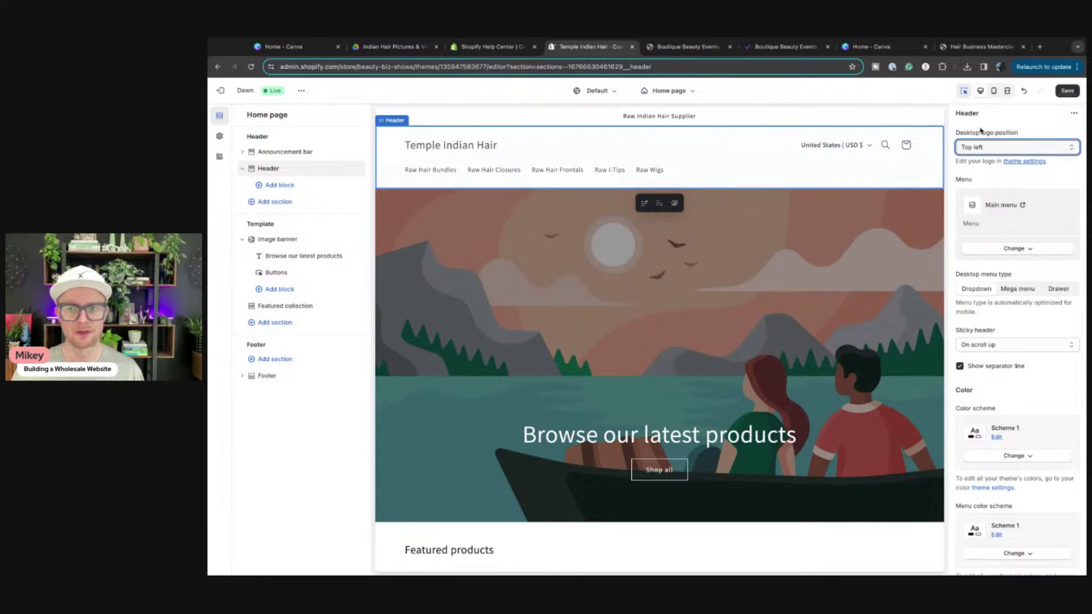
pyautogui.press('Down')
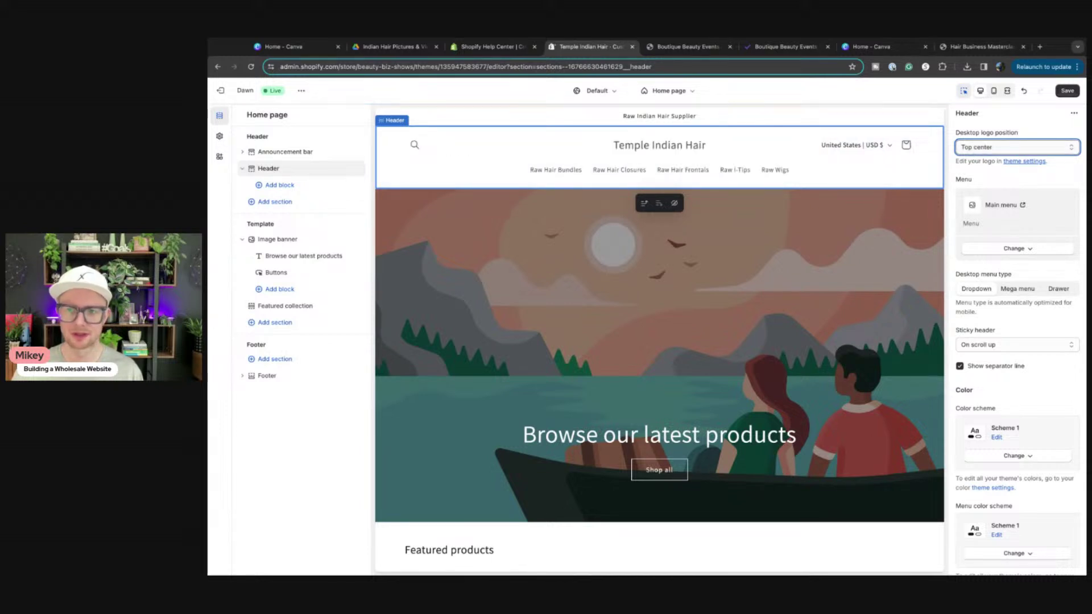
pyautogui.press('Up')
pyautogui.press('Up')
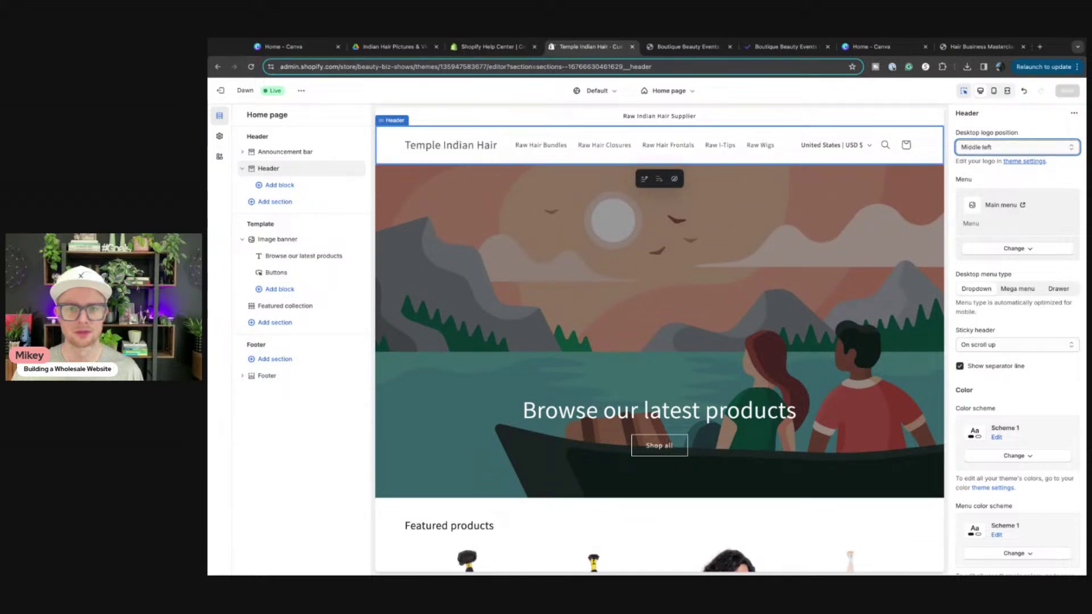
pyautogui.press('Down')
pyautogui.press('Down')
pyautogui.press('Down')
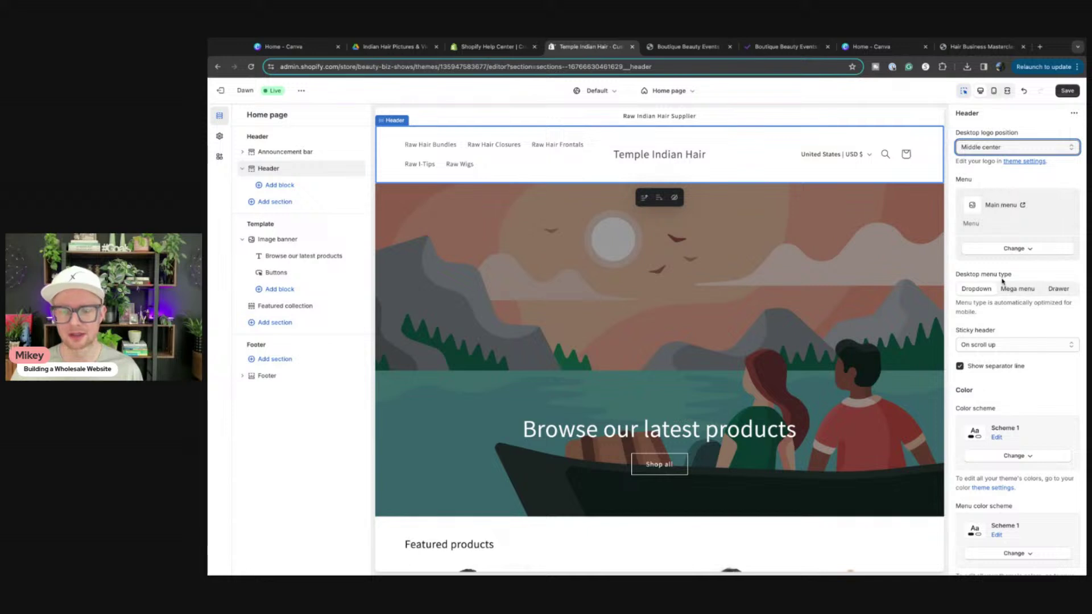
pyautogui.click(1058, 290)
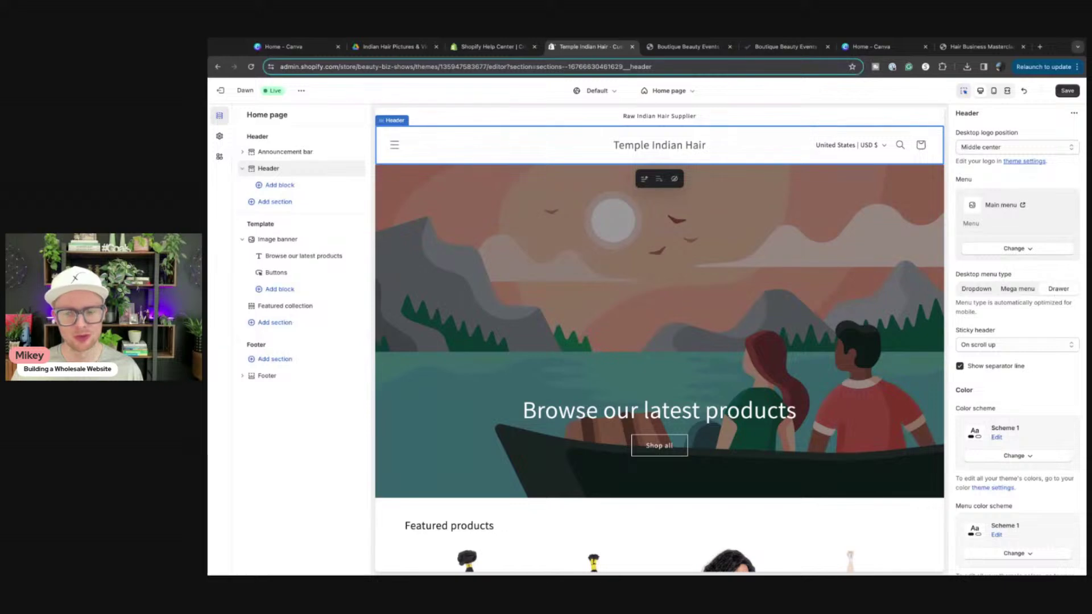
pyautogui.click(1068, 91)
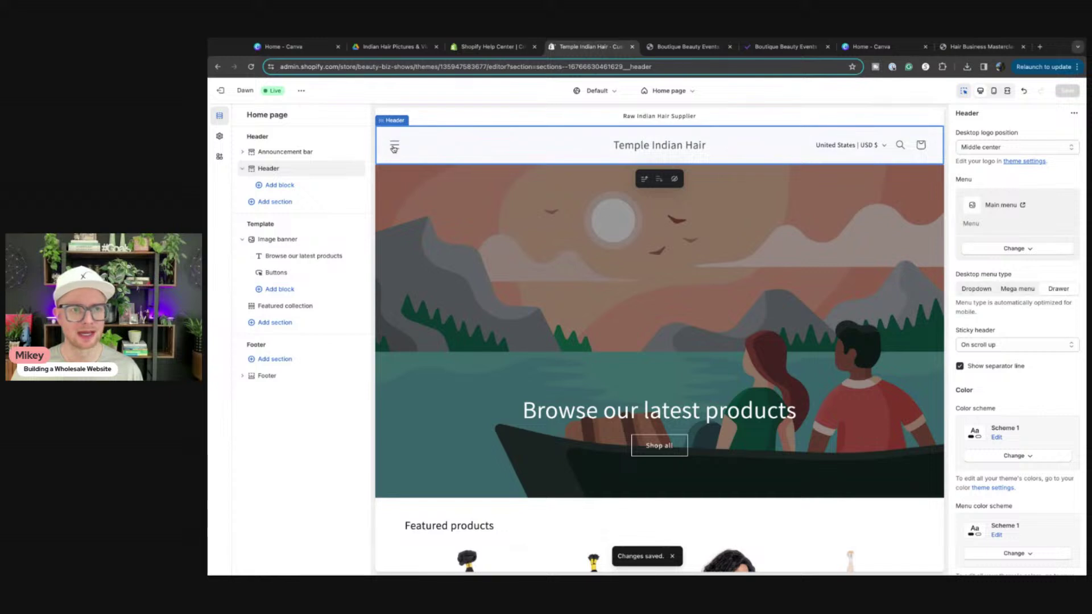
# Preview the home page in mobile and desktop layouts and look over the header, banner and featured products
pyautogui.click(994, 92)
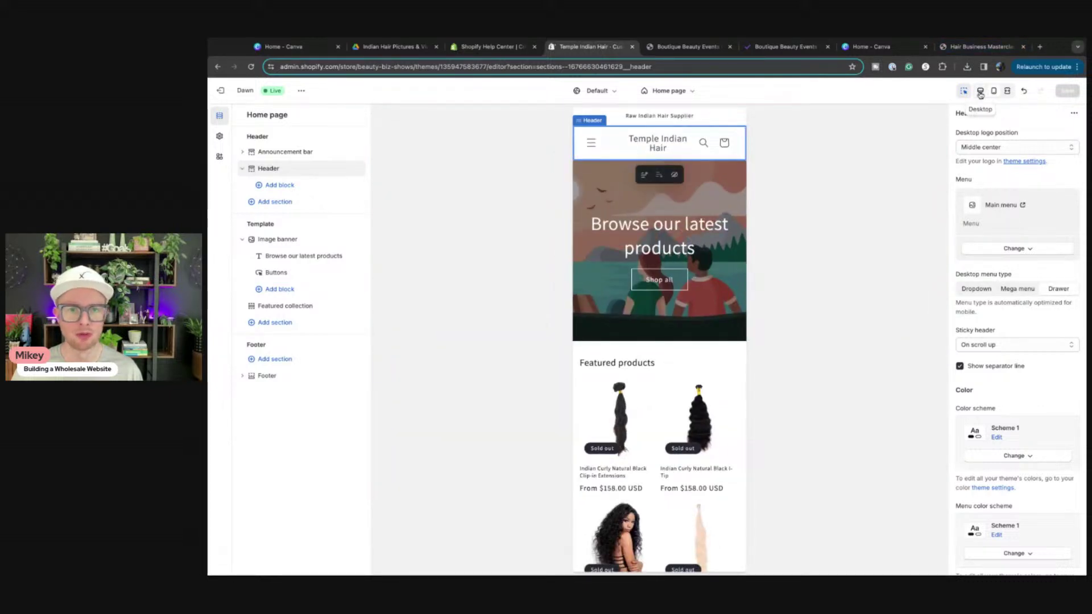
pyautogui.click(980, 92)
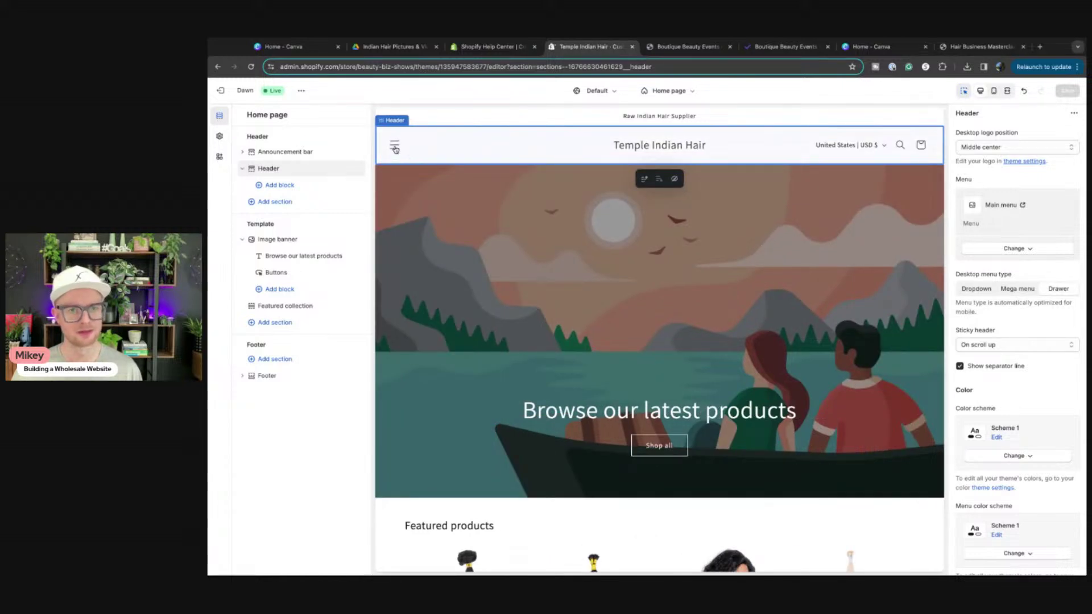
pyautogui.scroll(-6, 694, 301)
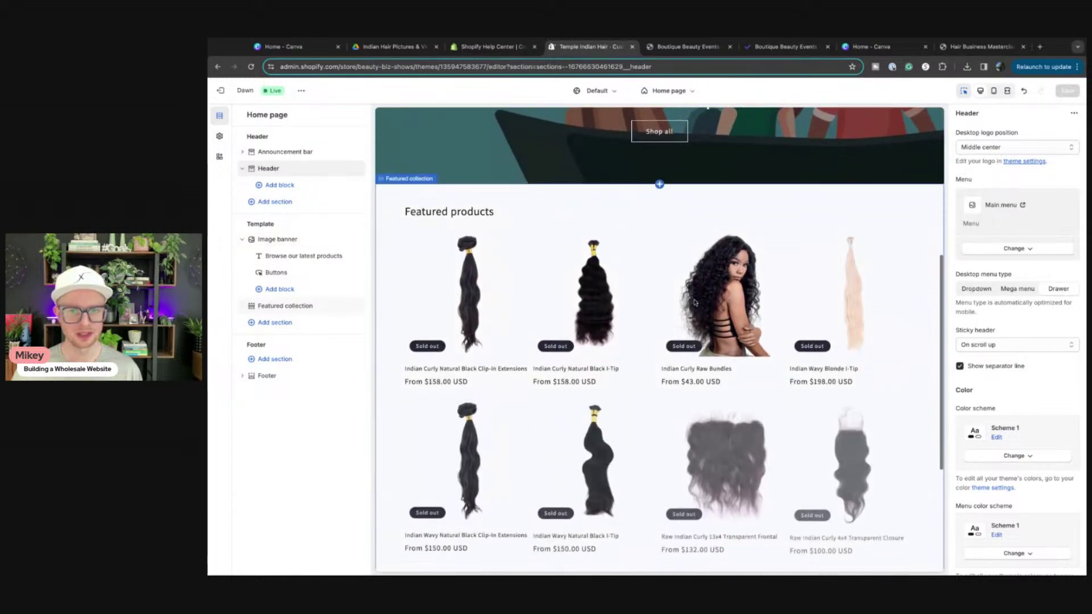
pyautogui.scroll(-5, 694, 301)
pyautogui.scroll(15, 694, 301)
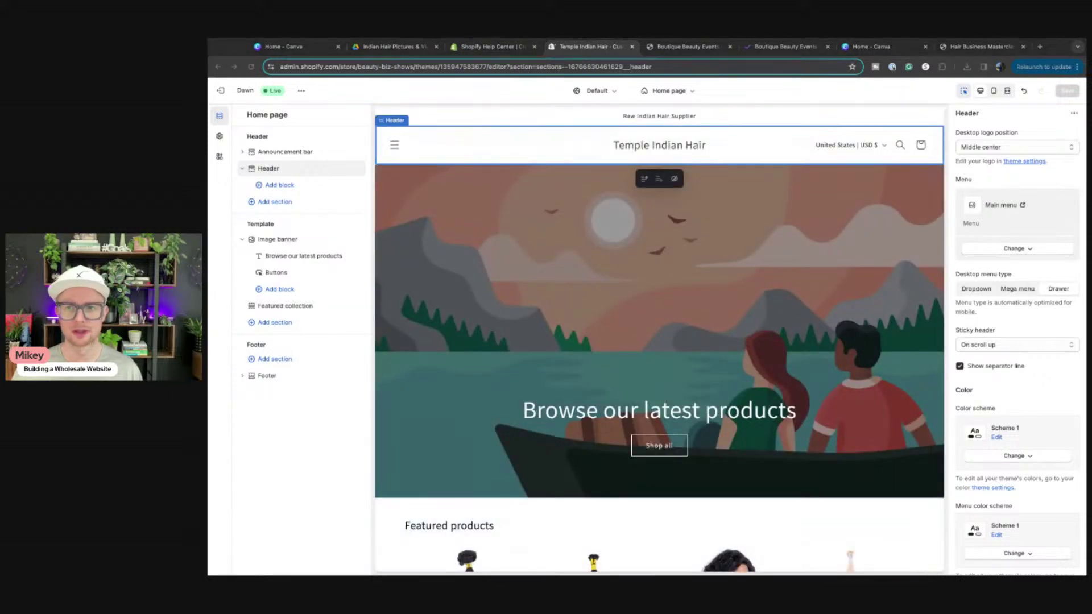
pyautogui.click(337, 463)
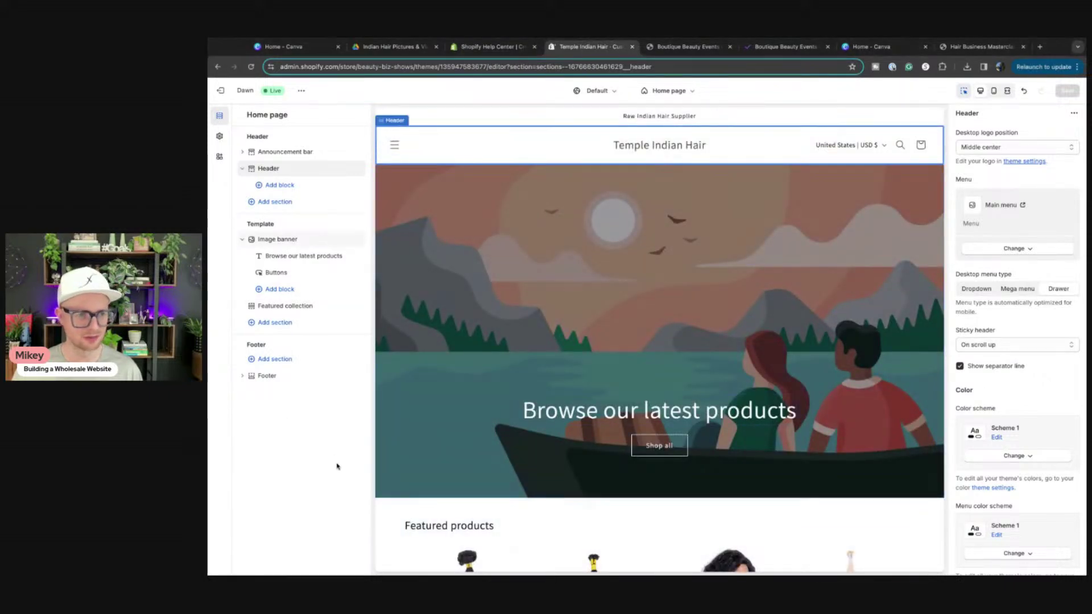
pyautogui.scroll(-5, 631, 349)
pyautogui.scroll(-4, 630, 352)
pyautogui.scroll(10, 625, 341)
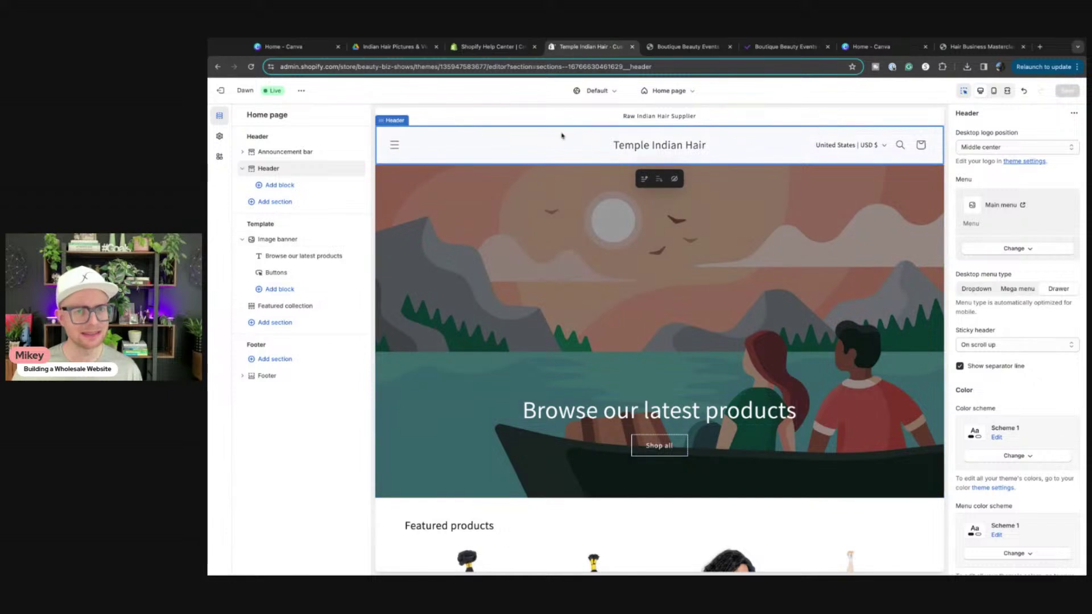
# Exit the theme editor and remove the password protection from the online store
pyautogui.click(228, 94)
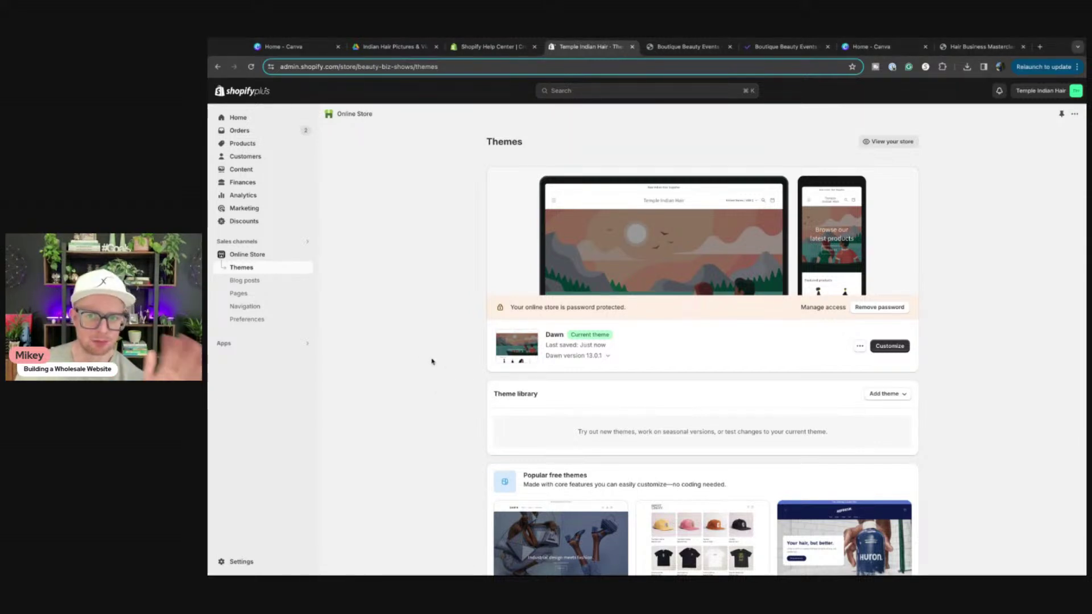
pyautogui.click(892, 307)
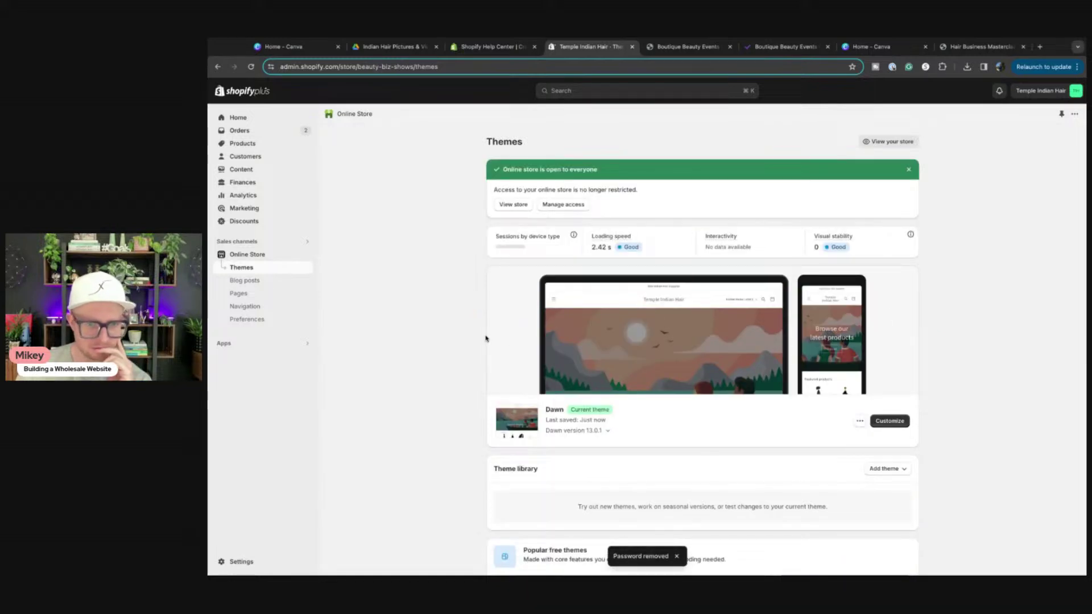
pyautogui.scroll(-3, 485, 339)
pyautogui.scroll(3, 474, 333)
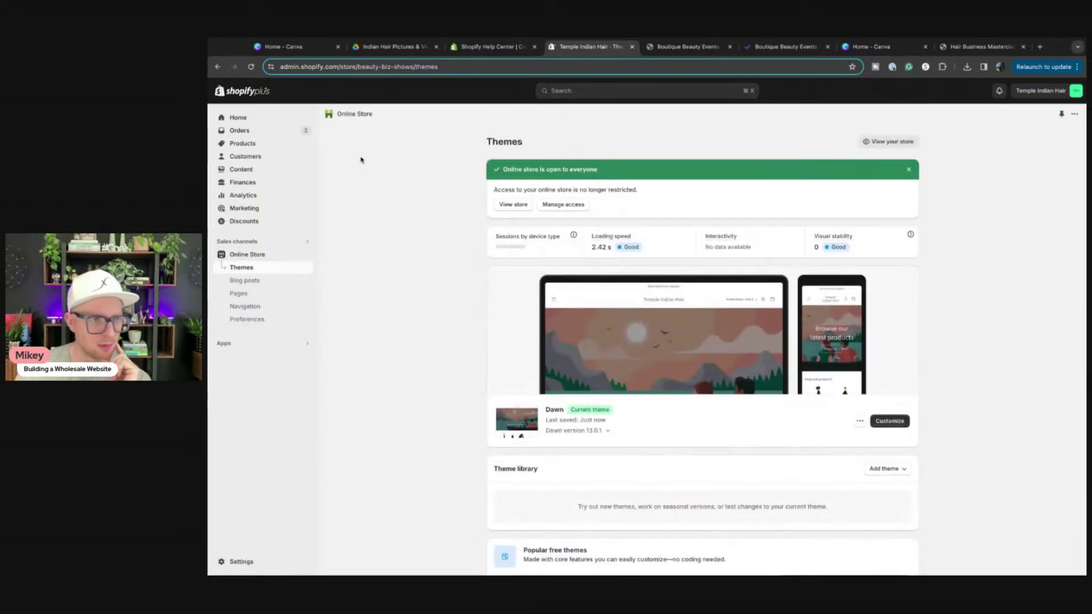
# Open the store's product catalogs and start a new B2B catalog that includes all products
pyautogui.click(239, 148)
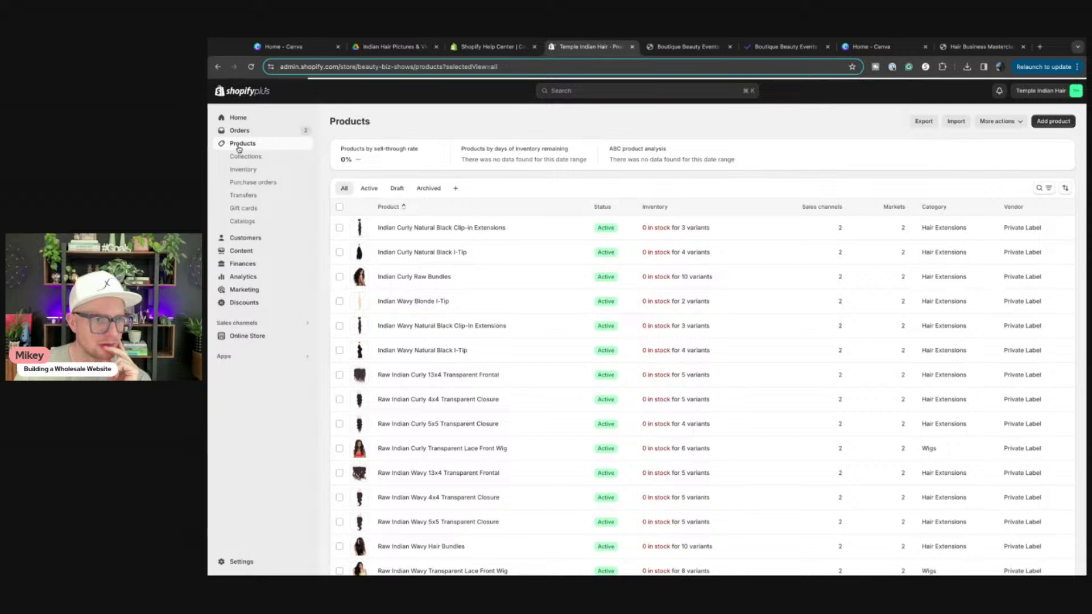
pyautogui.click(241, 222)
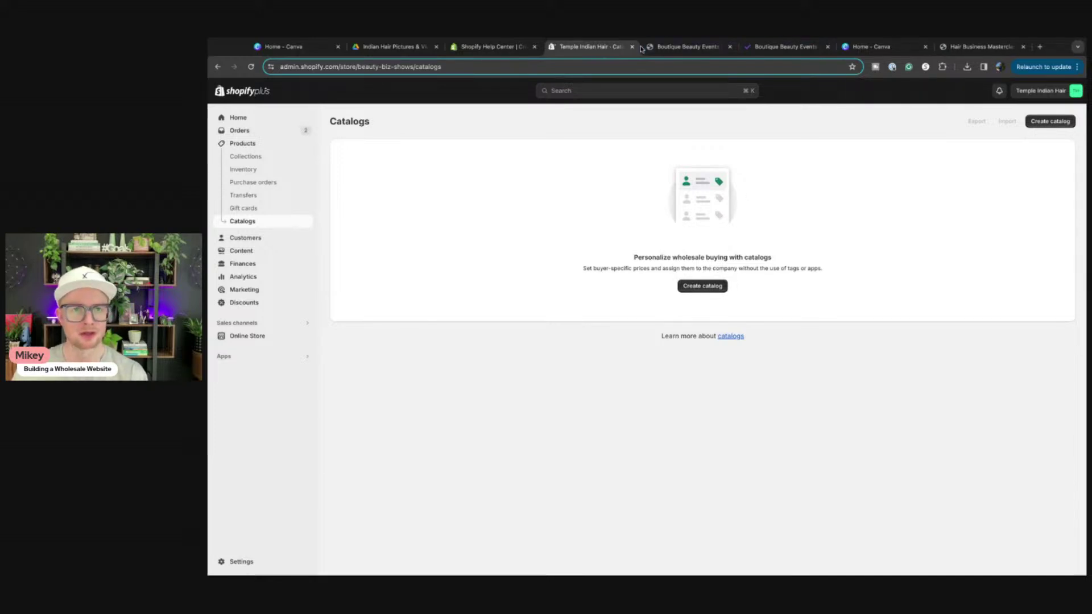
pyautogui.moveTo(592, 49); pyautogui.dragTo(943, 64)
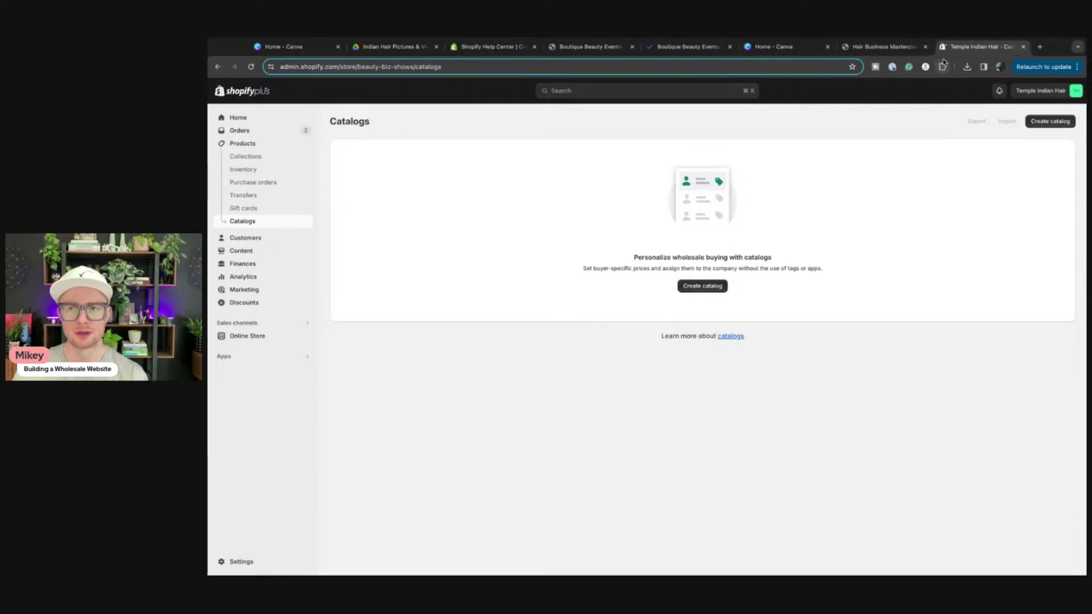
pyautogui.click(597, 50)
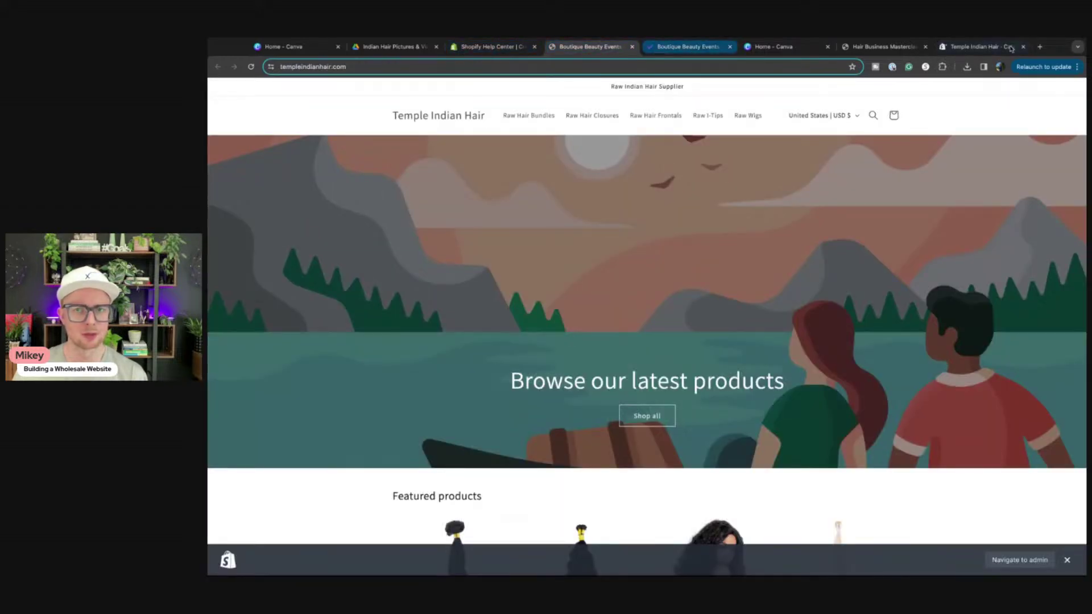
pyautogui.moveTo(986, 48); pyautogui.dragTo(986, 97)
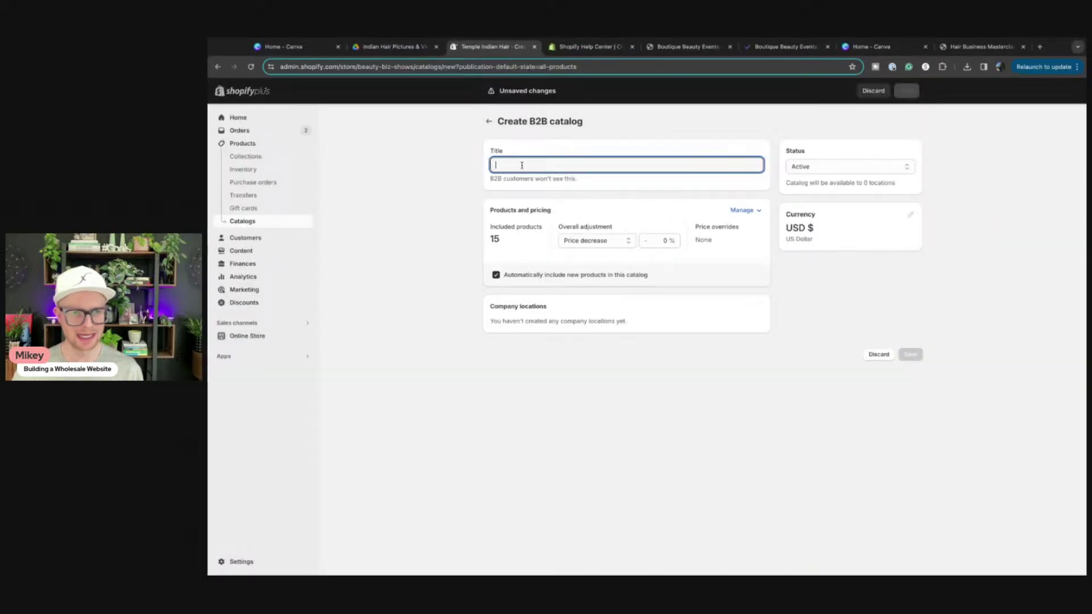
# Title the catalog Tier 1, set its overall price decrease to 5% and save it
pyautogui.click(586, 241)
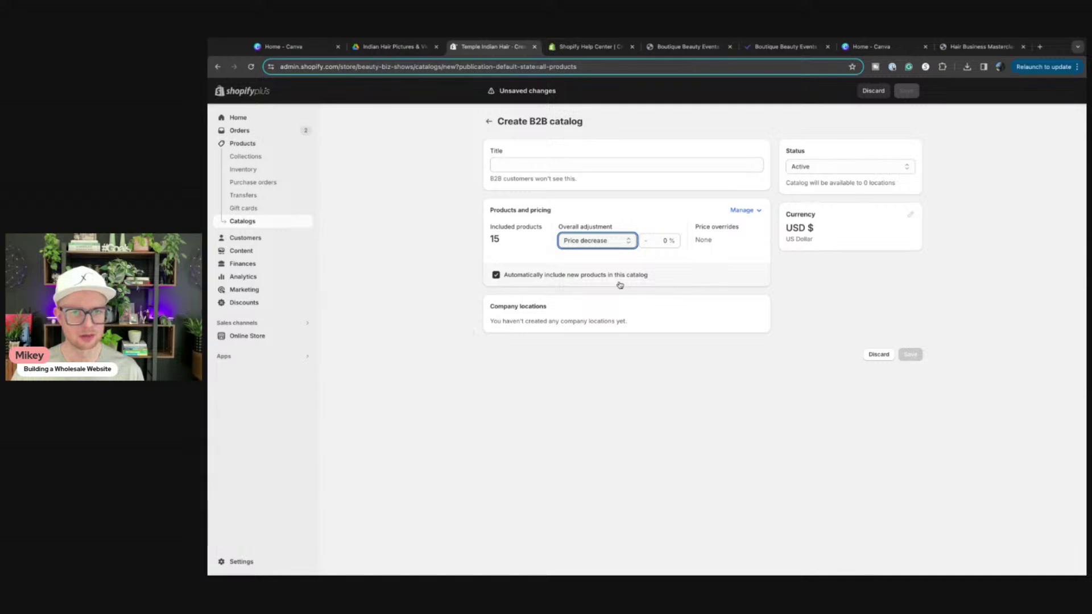
pyautogui.click(566, 168)
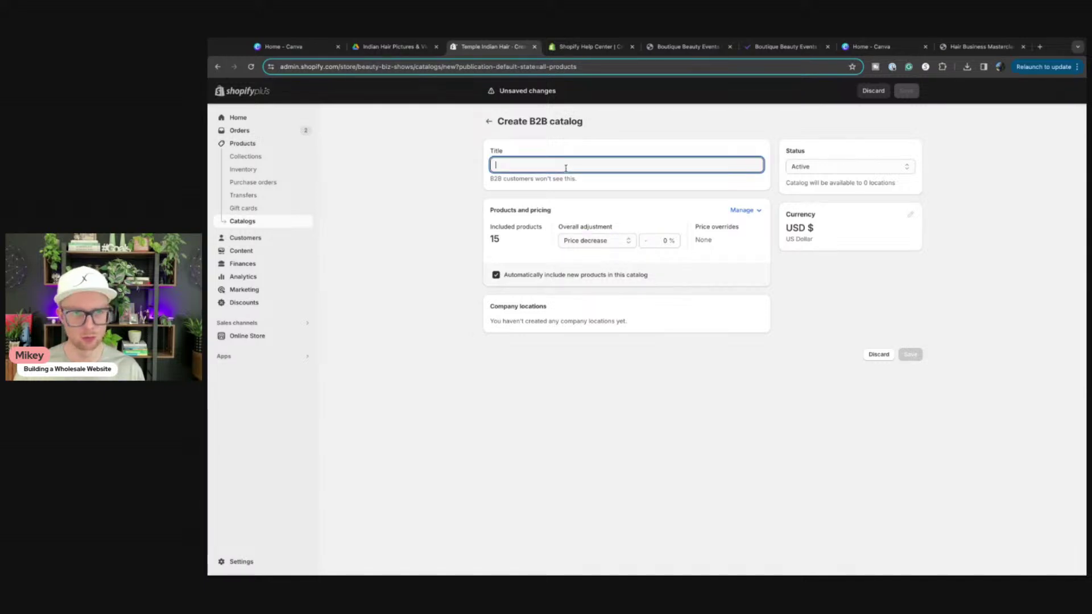
pyautogui.write('Tier 1')
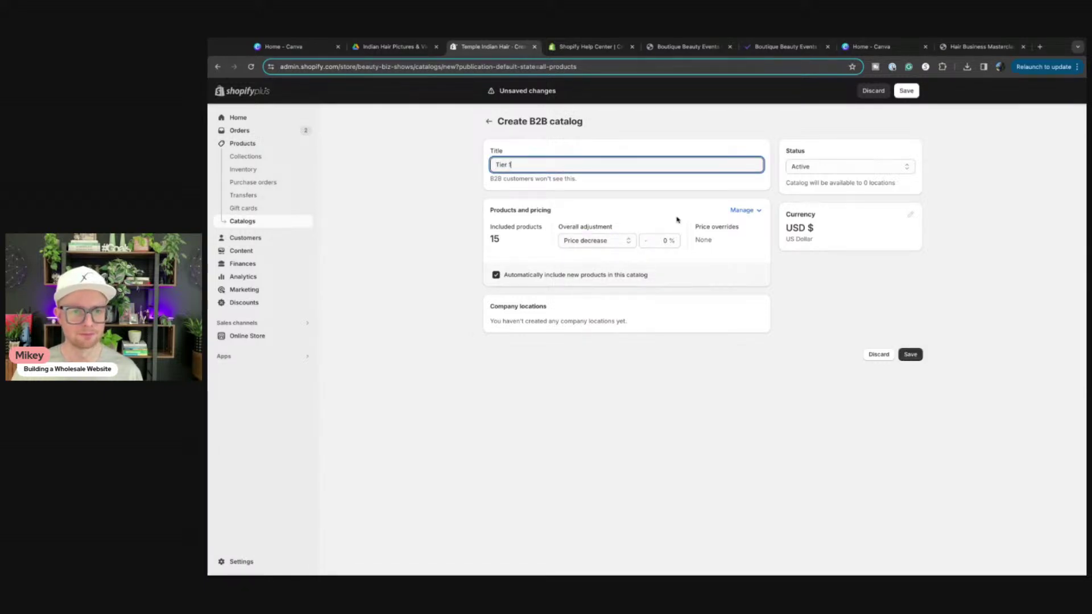
pyautogui.click(652, 240)
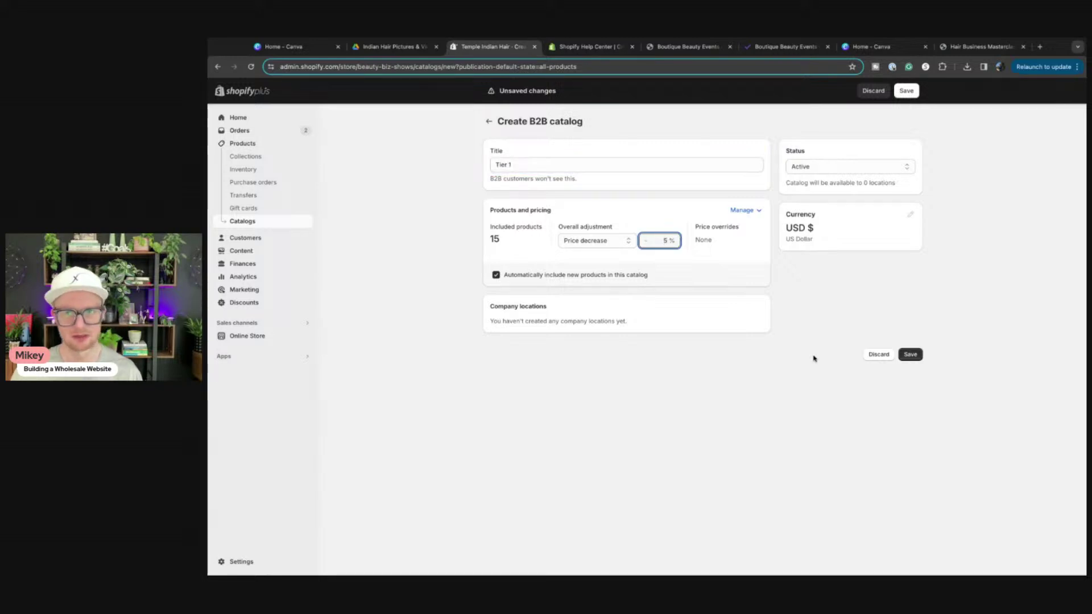
pyautogui.click(908, 359)
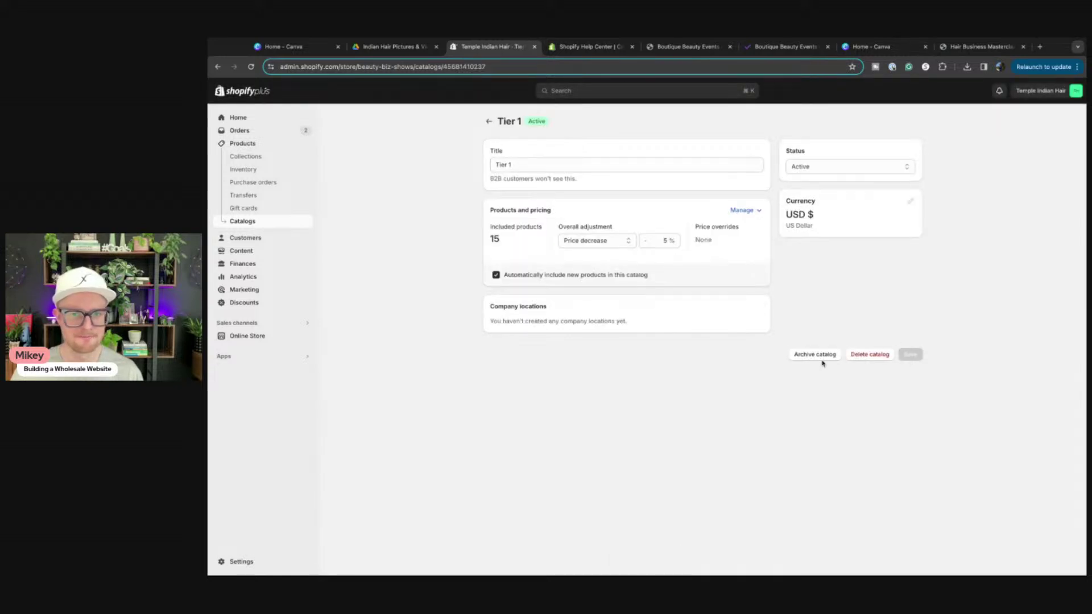
# Create and save another all-products B2B catalog titled Tier 2 with an overall price decrease of 10%
pyautogui.click(243, 222)
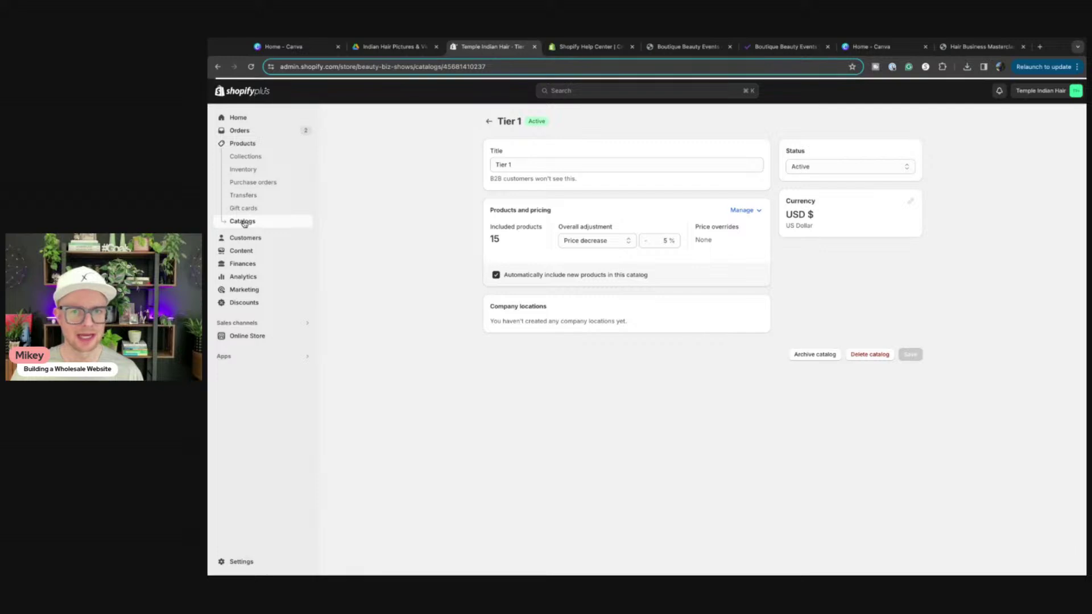
pyautogui.click(1040, 122)
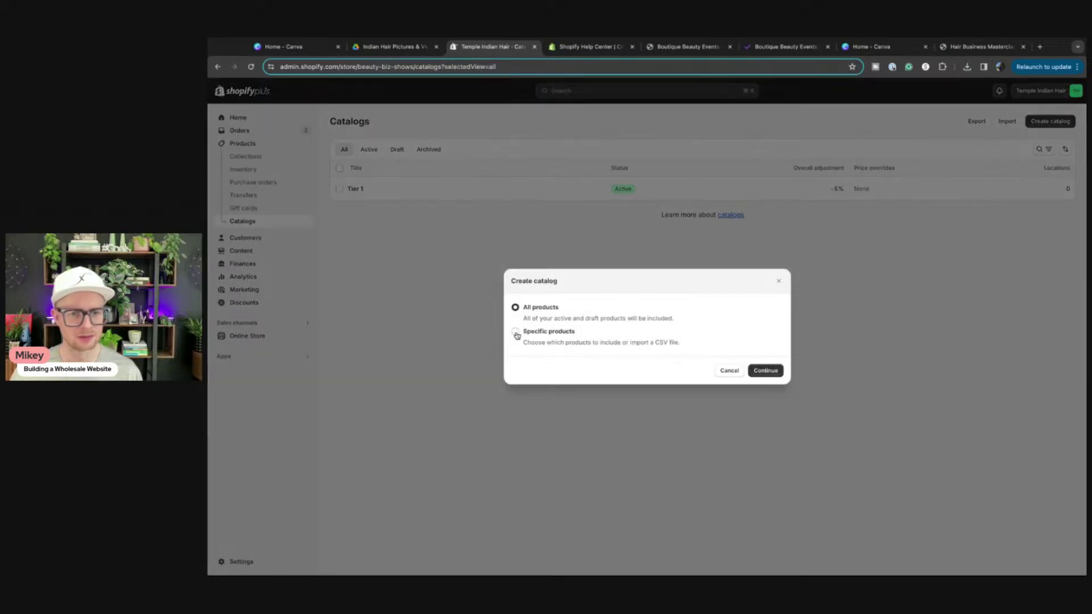
pyautogui.click(766, 370)
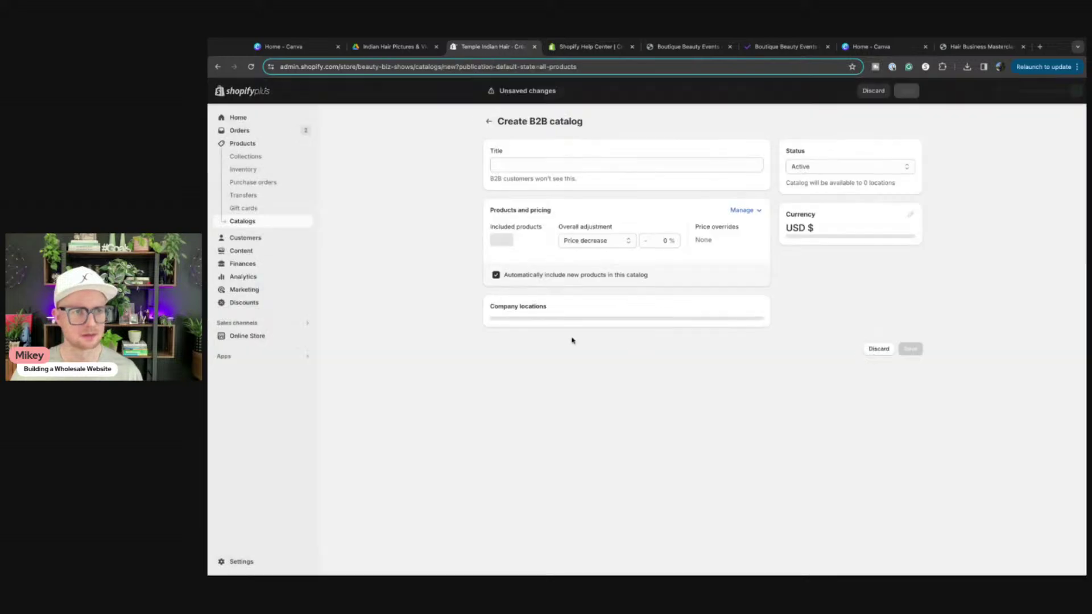
pyautogui.click(569, 164)
pyautogui.write('Tier 2')
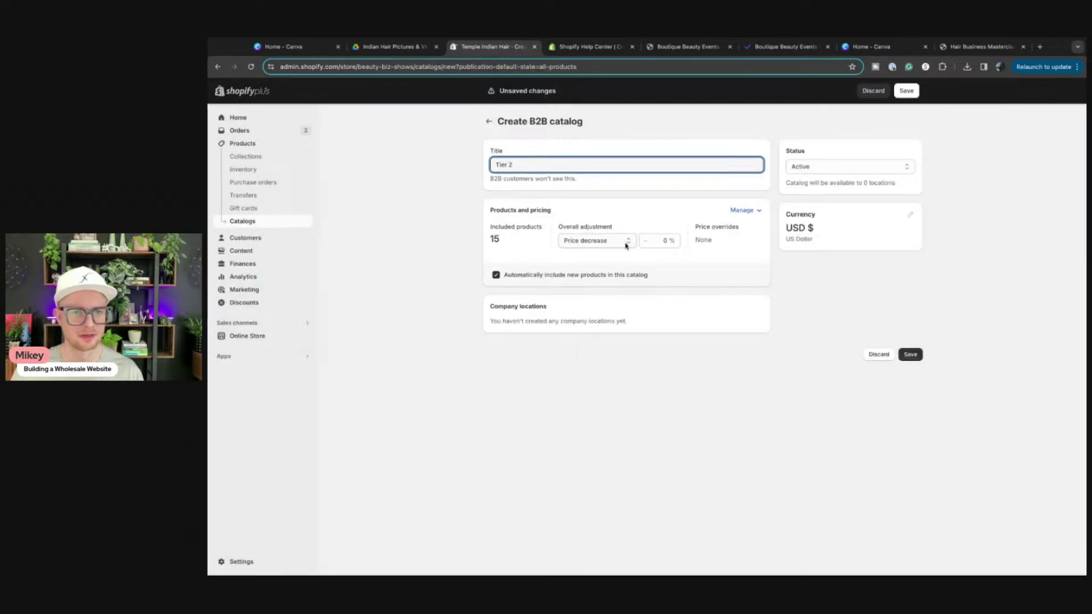
pyautogui.click(659, 242)
pyautogui.write('10')
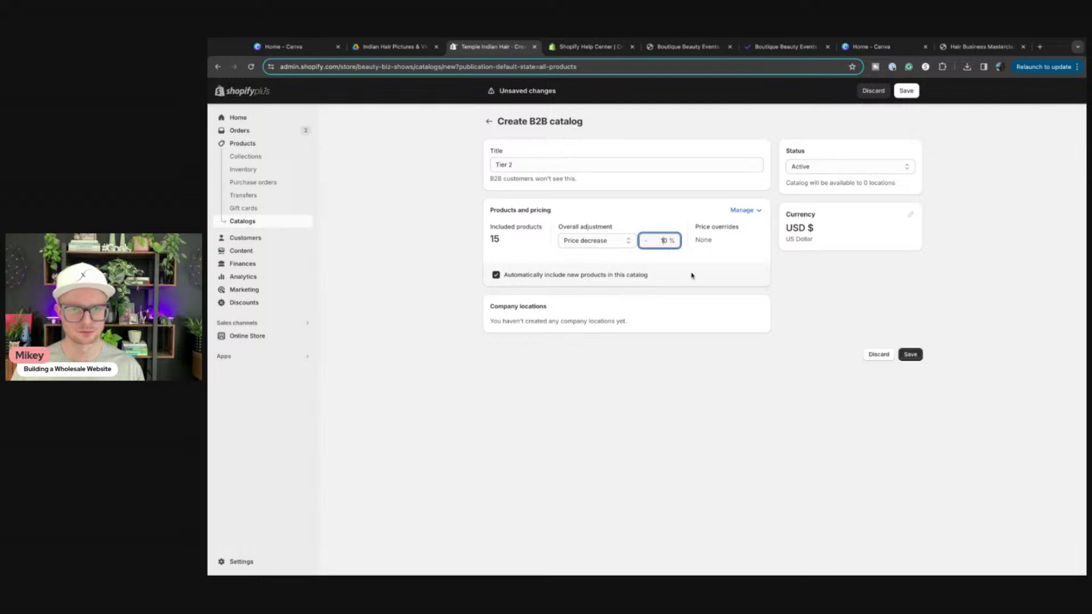
pyautogui.click(744, 211)
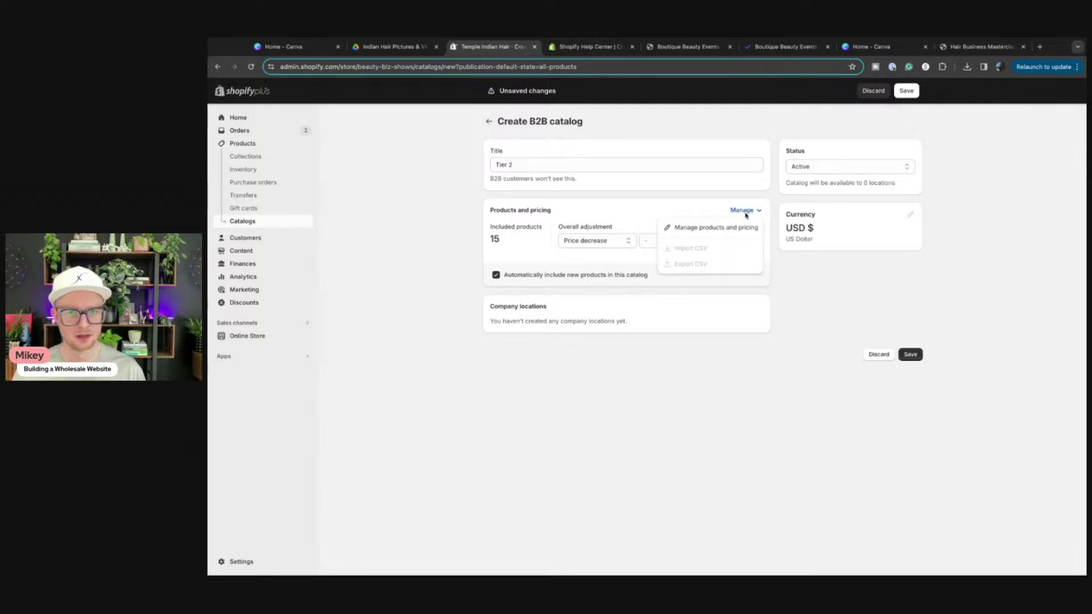
pyautogui.click(909, 356)
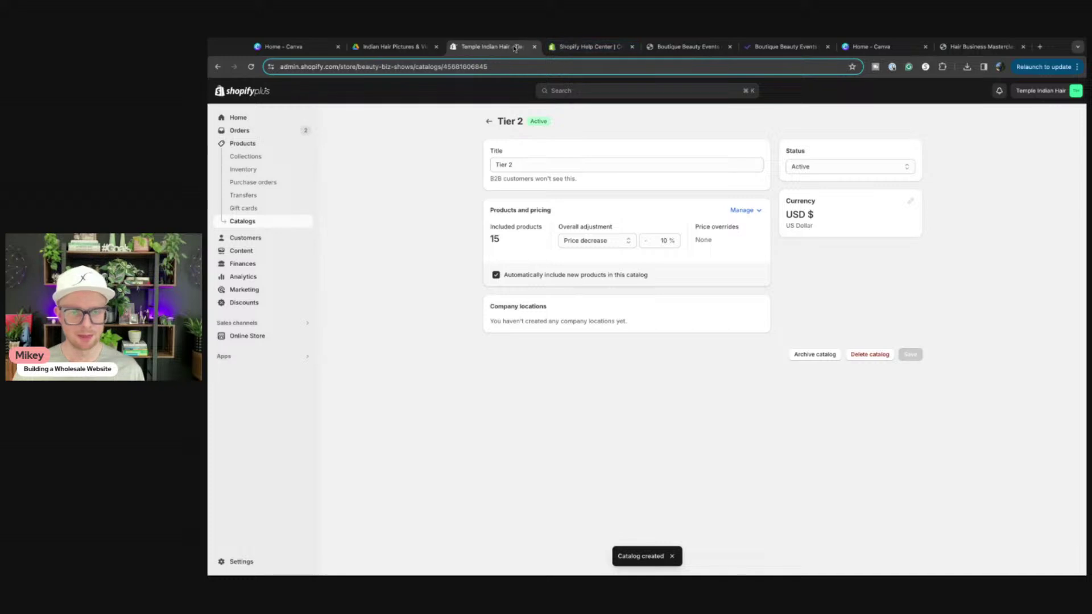
# Open the products and pricing of the Tier 2 catalog to review its product prices
pyautogui.moveTo(507, 49); pyautogui.dragTo(1078, 53)
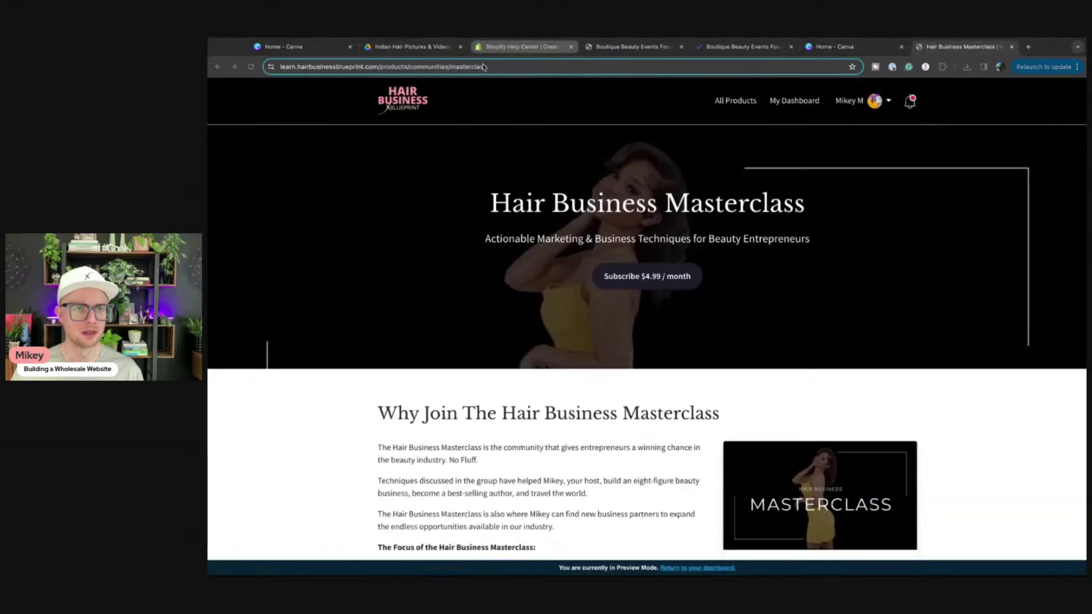
pyautogui.click(484, 66)
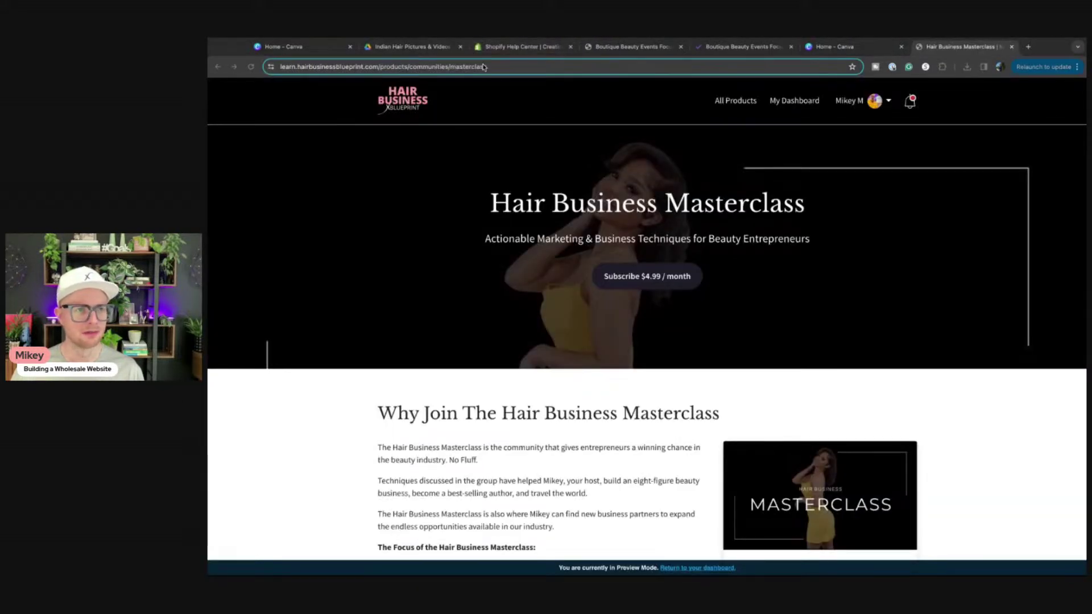
pyautogui.moveTo(524, 60); pyautogui.dragTo(534, 57)
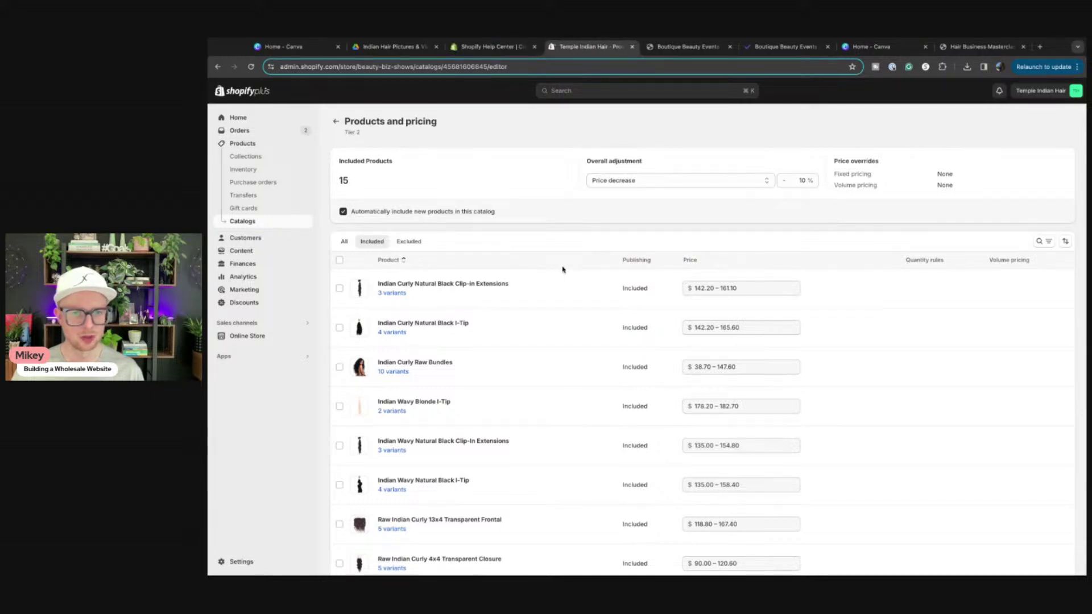
# Review the Tier 2 product prices and the quantity rules and volume pricing options for the Indian Curly Natural Black Clip-in Extensions
pyautogui.scroll(-3, 607, 295)
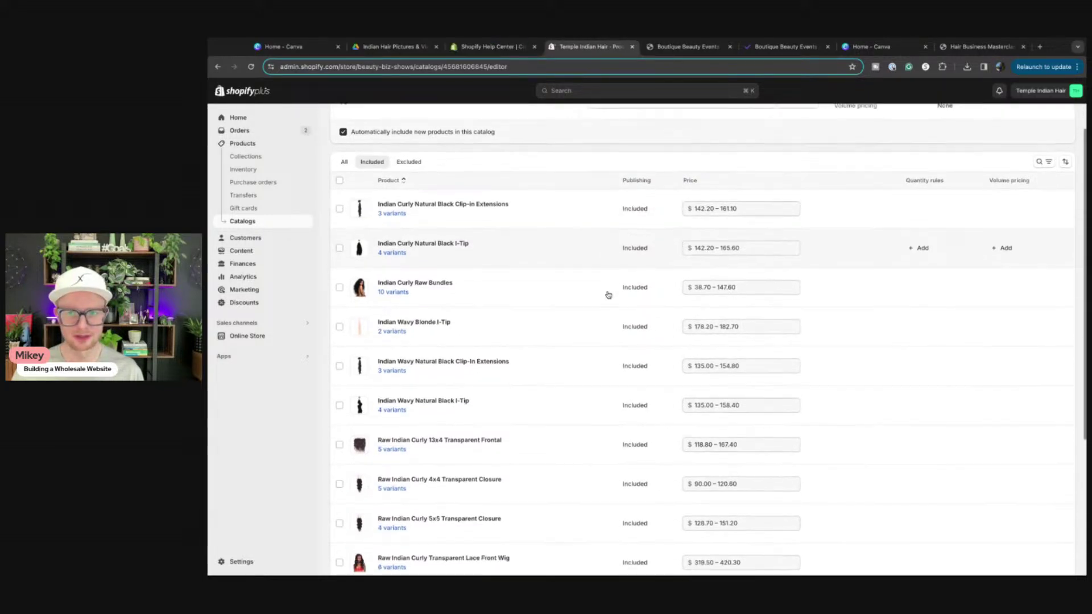
pyautogui.scroll(3, 943, 209)
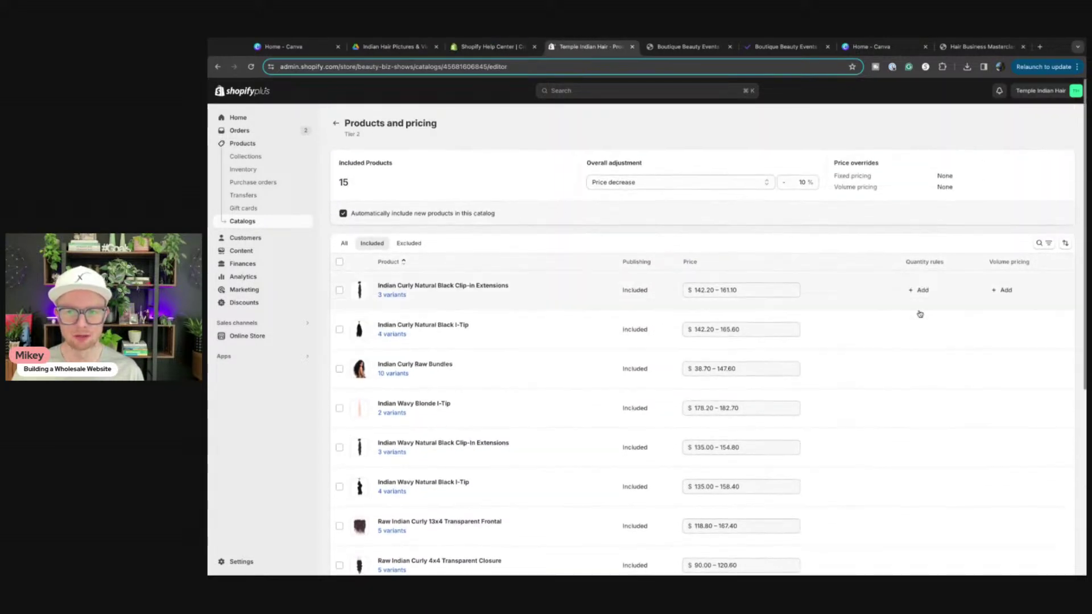
pyautogui.click(1002, 289)
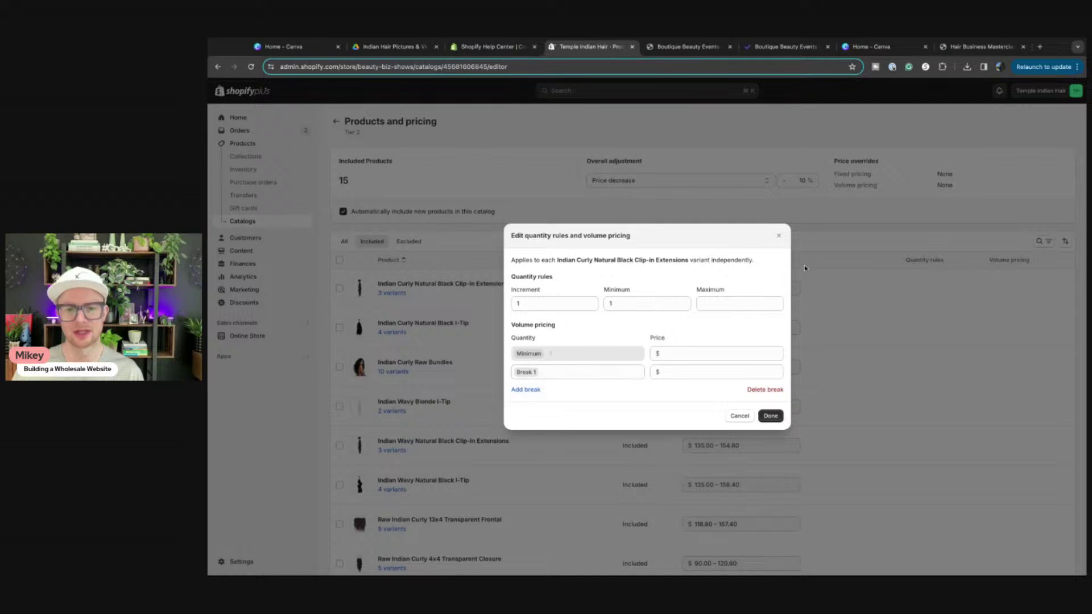
pyautogui.click(777, 237)
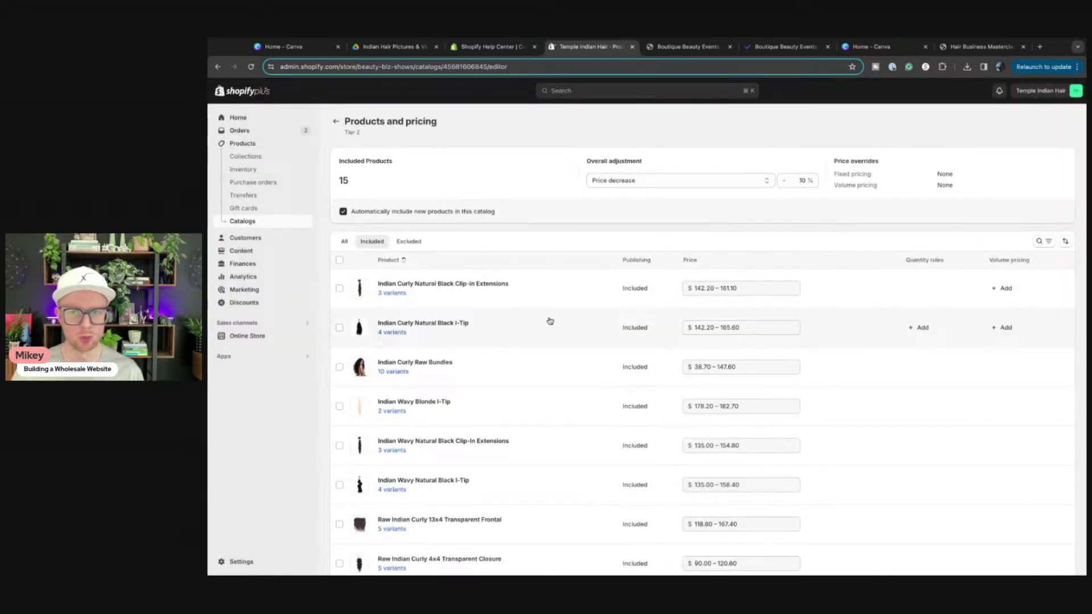
# Open the Indian Curly Natural Black Clip-in Extensions on the storefront and examine the product page's images, length options and description
pyautogui.click(686, 47)
pyautogui.scroll(-5, 469, 322)
pyautogui.click(490, 354)
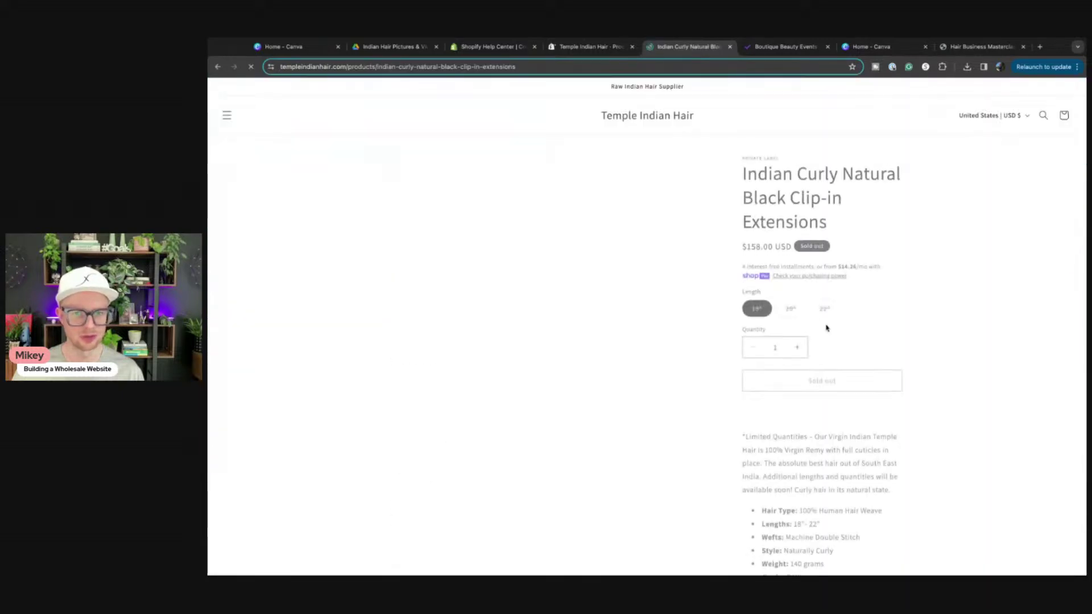
pyautogui.scroll(-5, 838, 329)
pyautogui.scroll(5, 838, 329)
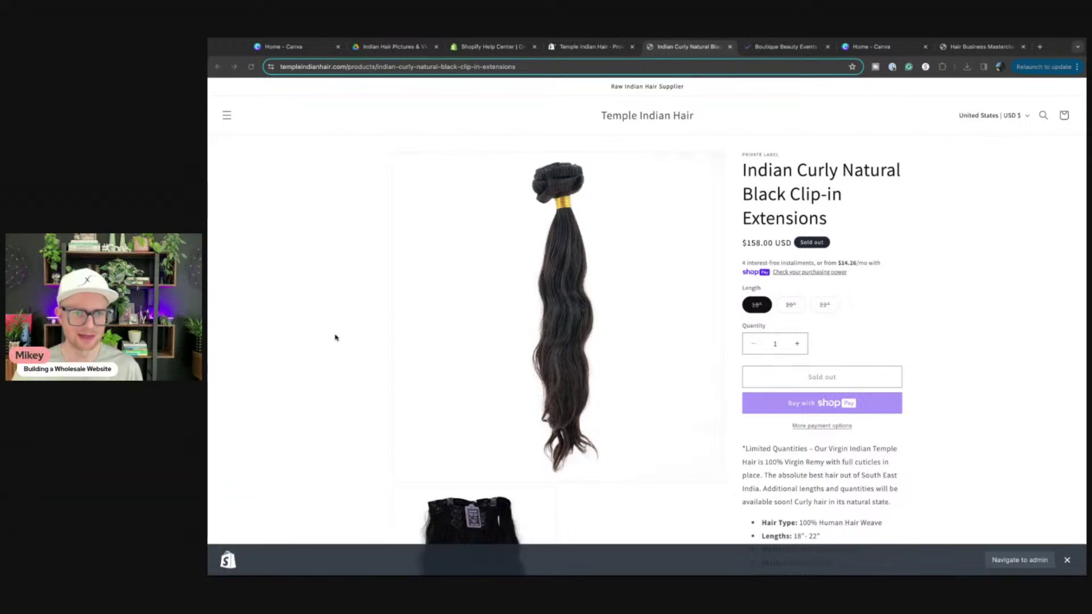
pyautogui.scroll(1, 757, 289)
pyautogui.scroll(-6, 703, 309)
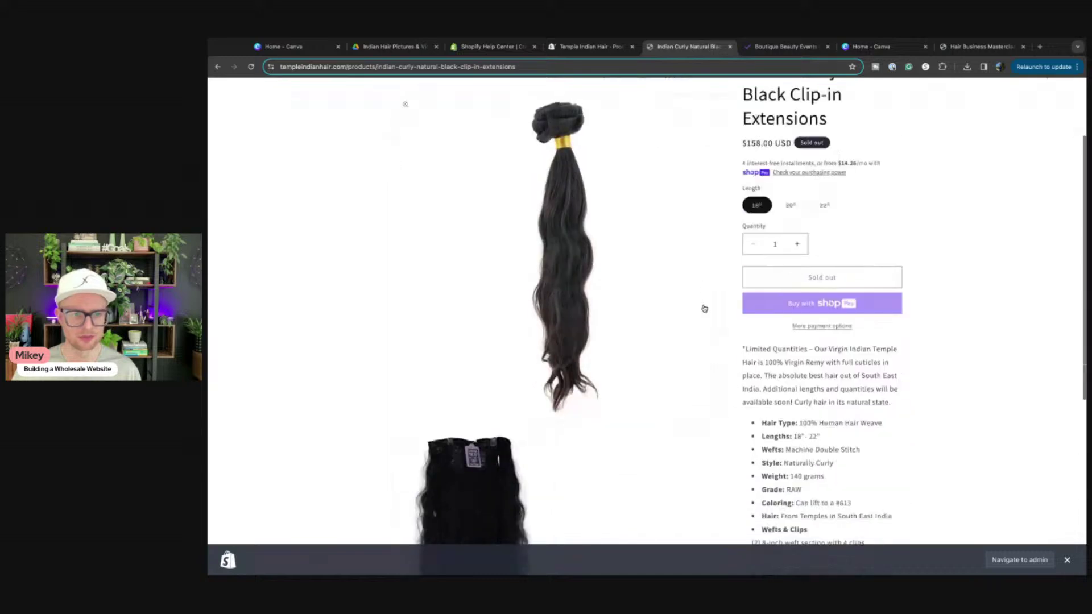
pyautogui.scroll(6, 704, 308)
pyautogui.scroll(-8, 740, 319)
pyautogui.scroll(3, 755, 227)
pyautogui.scroll(2, 756, 210)
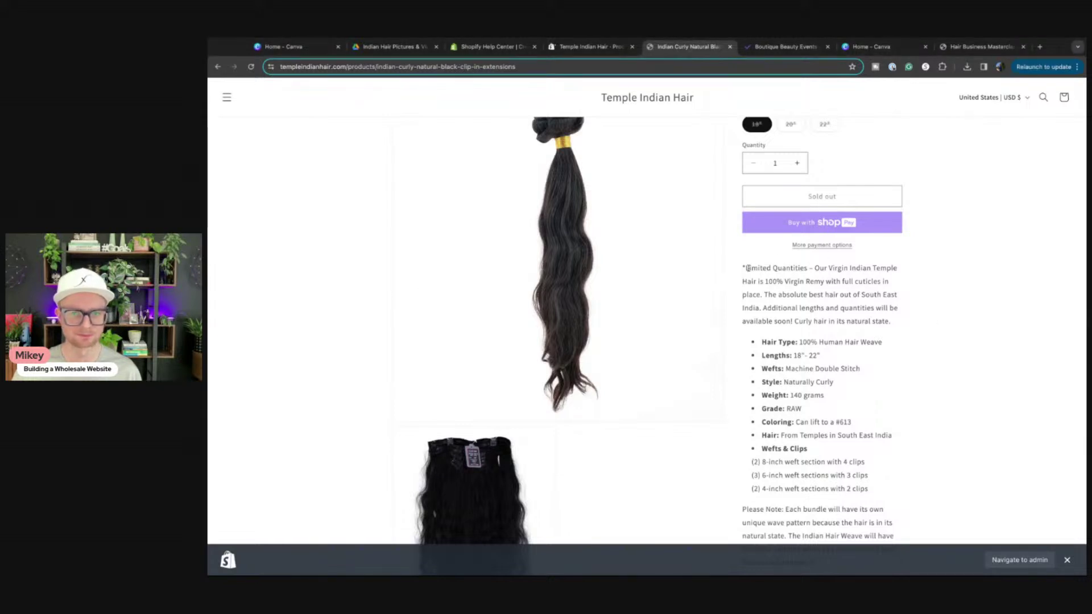
pyautogui.moveTo(743, 267); pyautogui.dragTo(844, 459)
pyautogui.click(844, 460)
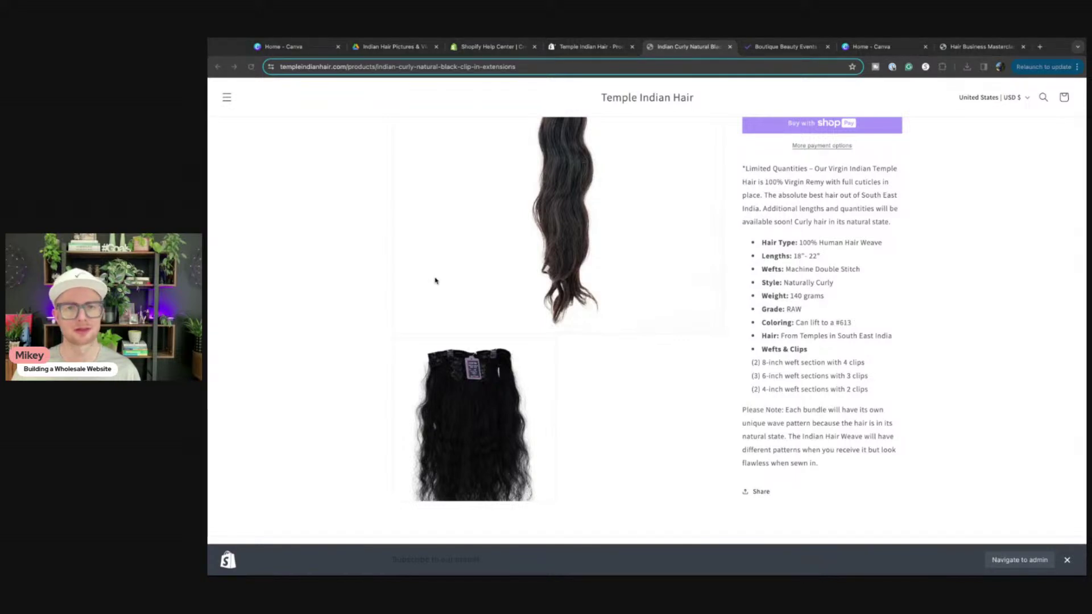
pyautogui.scroll(5, 701, 281)
pyautogui.scroll(2, 682, 287)
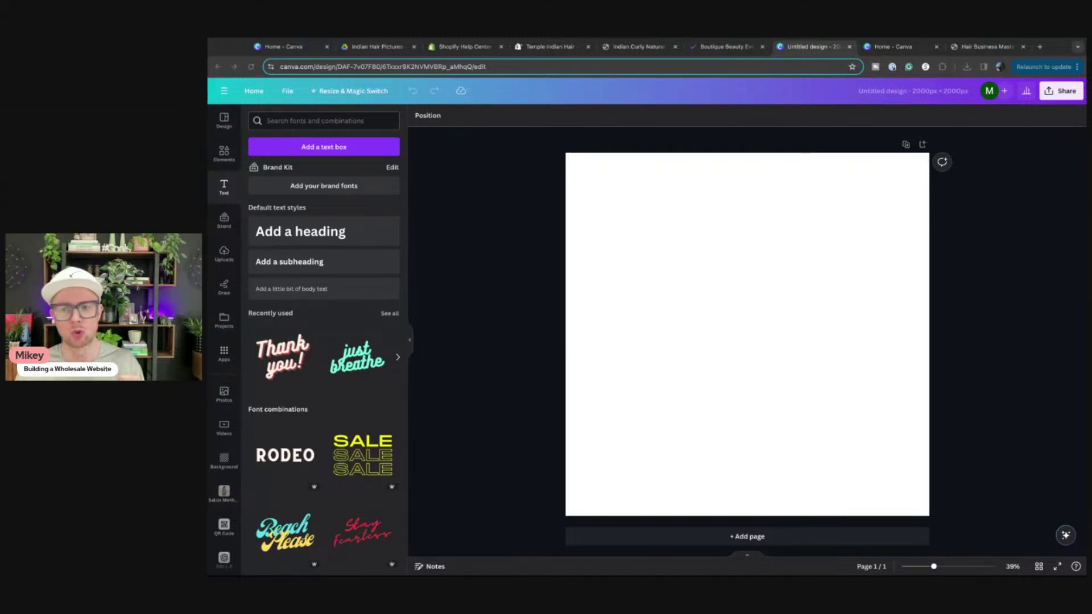
# Try the Sweet font combination on the blank 2000 x 2000 px Canva design and delete it
pyautogui.scroll(-3, 347, 392)
pyautogui.scroll(-5, 347, 392)
pyautogui.scroll(-10, 339, 378)
pyautogui.scroll(-7, 336, 378)
pyautogui.scroll(-3, 334, 377)
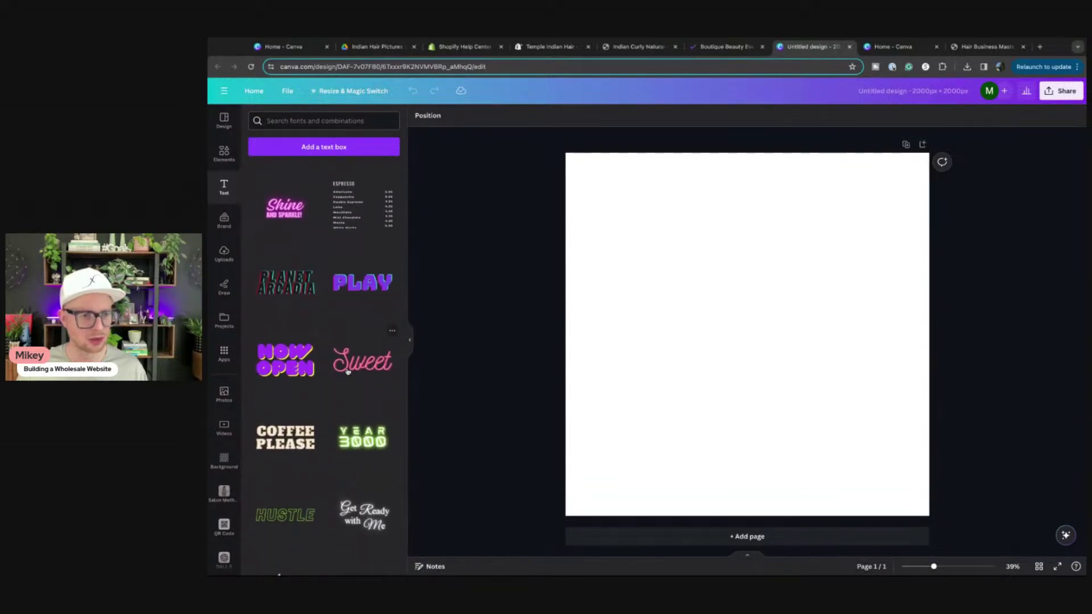
pyautogui.click(347, 369)
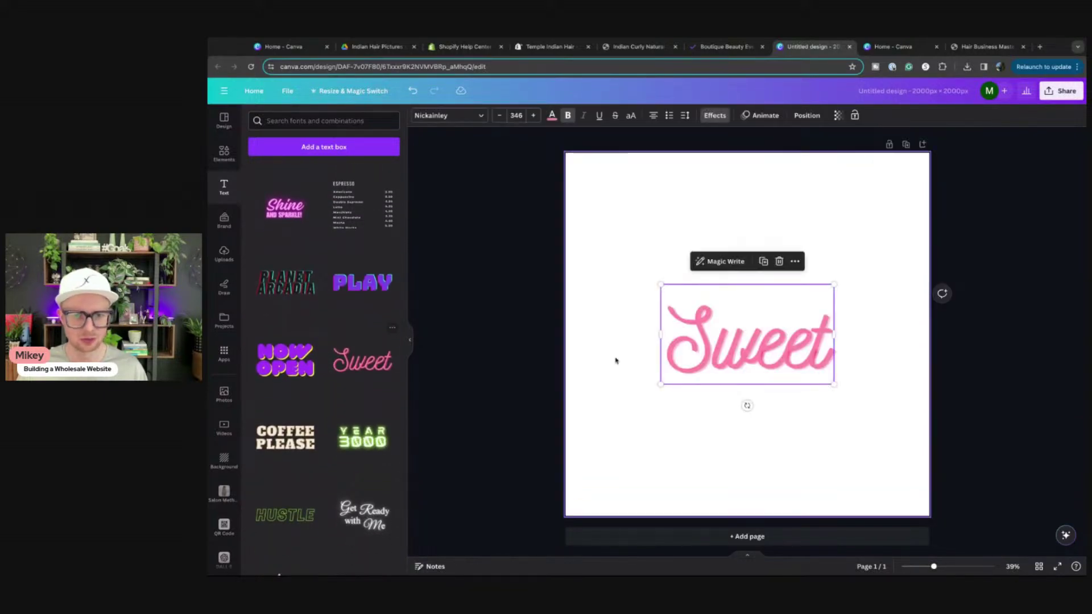
pyautogui.press('Delete')
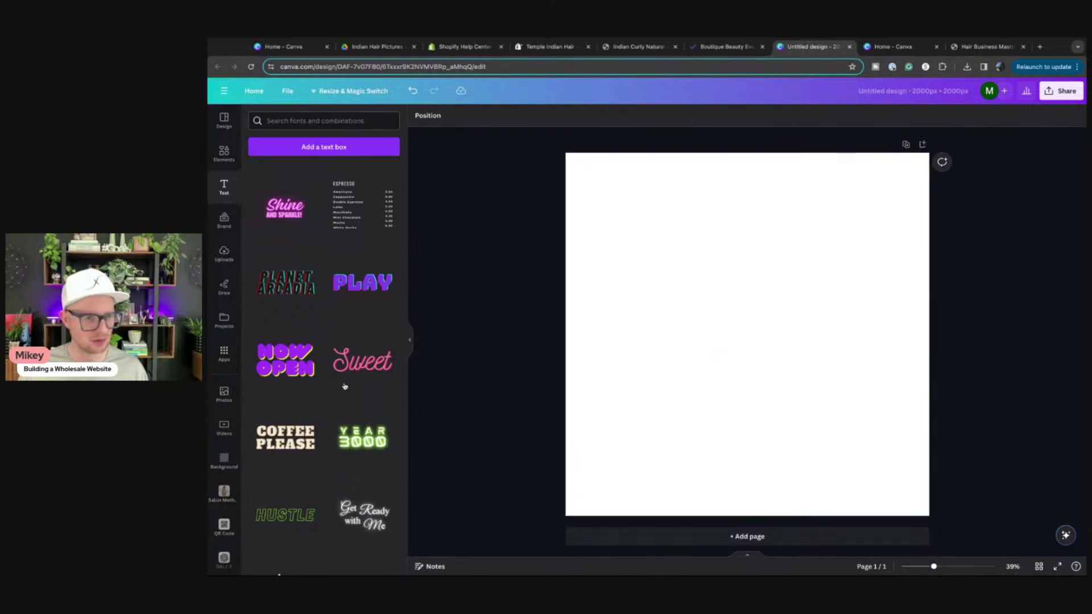
# Browse the font combinations for a text style to use in the design
pyautogui.scroll(-1, 313, 386)
pyautogui.scroll(-3, 314, 385)
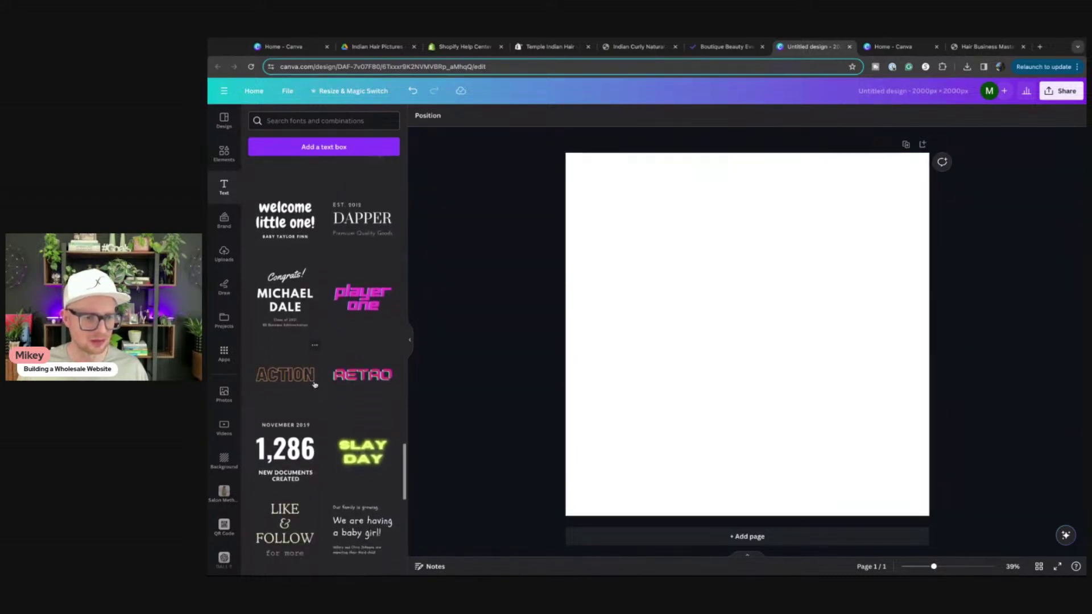
pyautogui.scroll(-5, 313, 385)
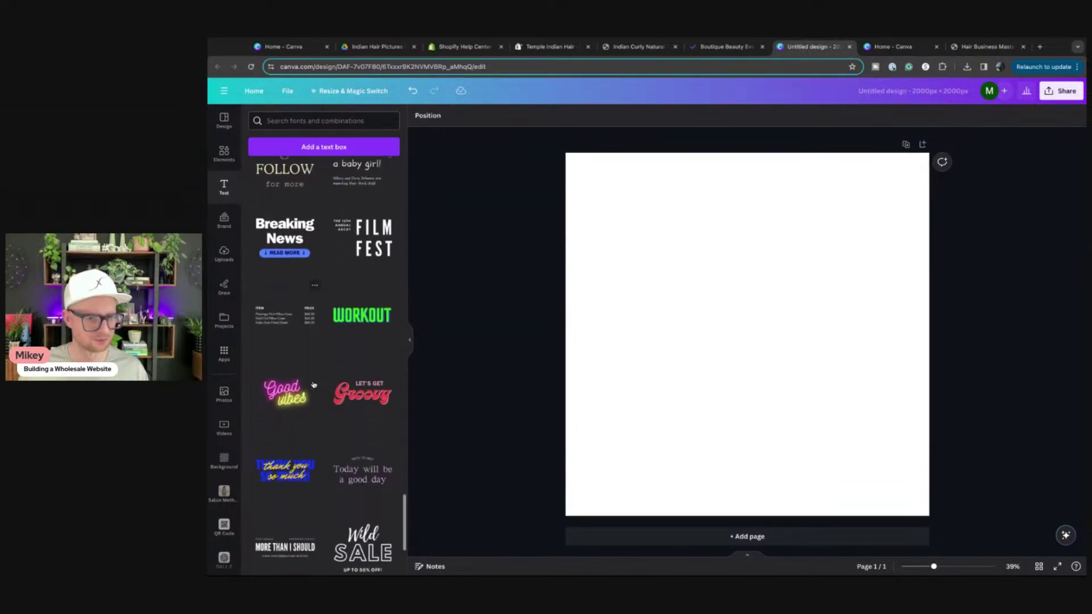
pyautogui.scroll(13, 313, 385)
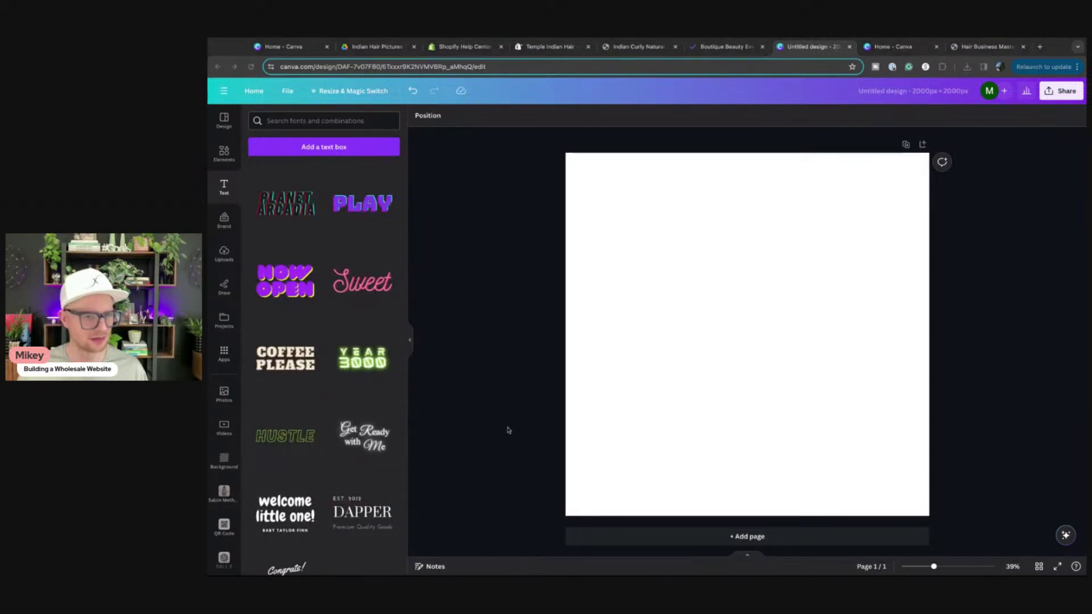
pyautogui.scroll(2, 366, 406)
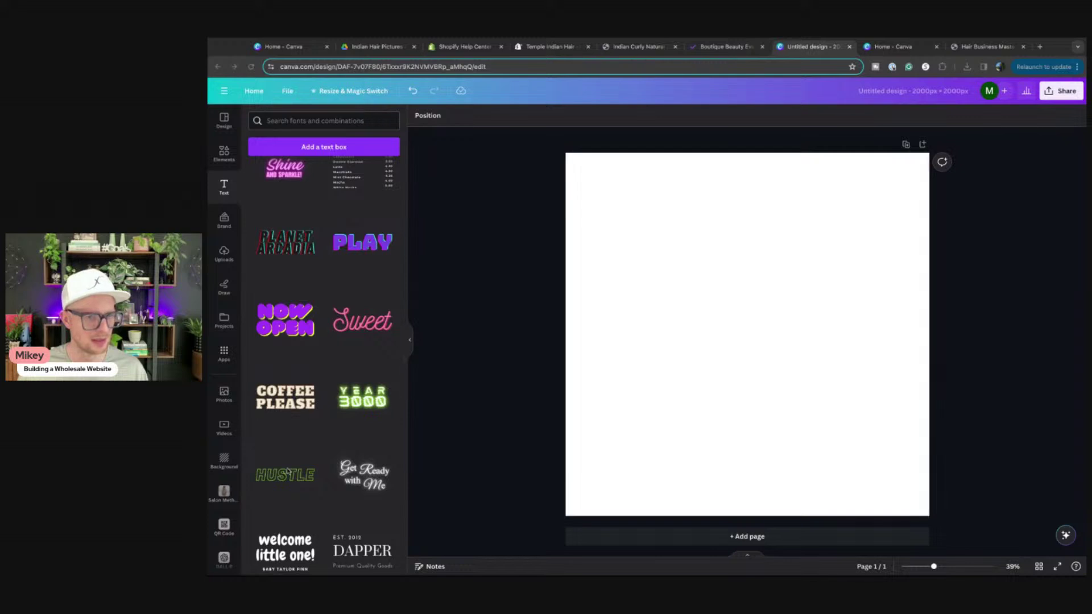
pyautogui.scroll(4, 290, 466)
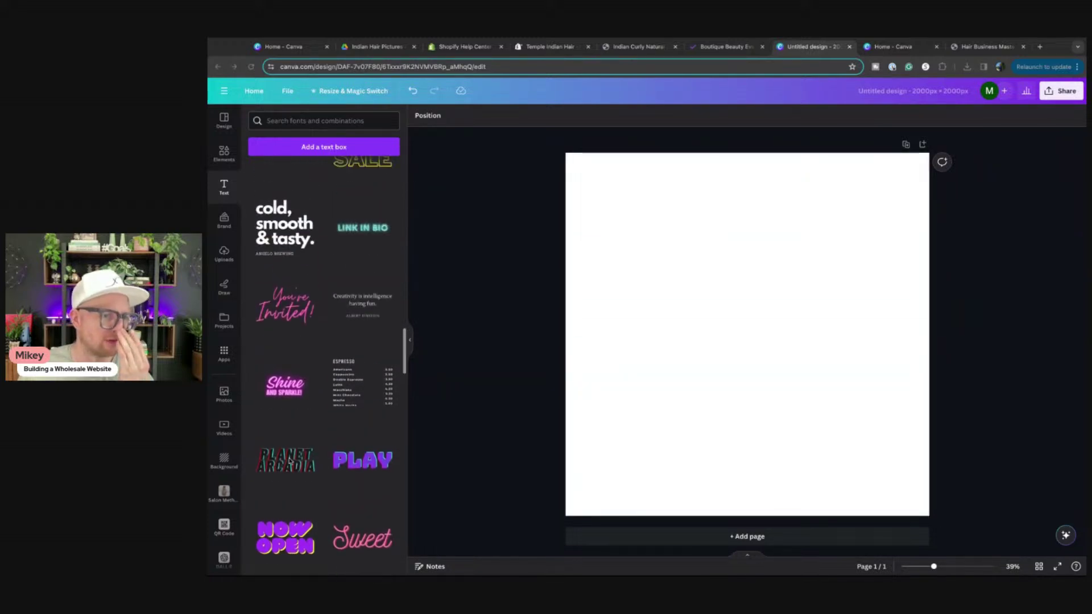
pyautogui.scroll(6, 294, 414)
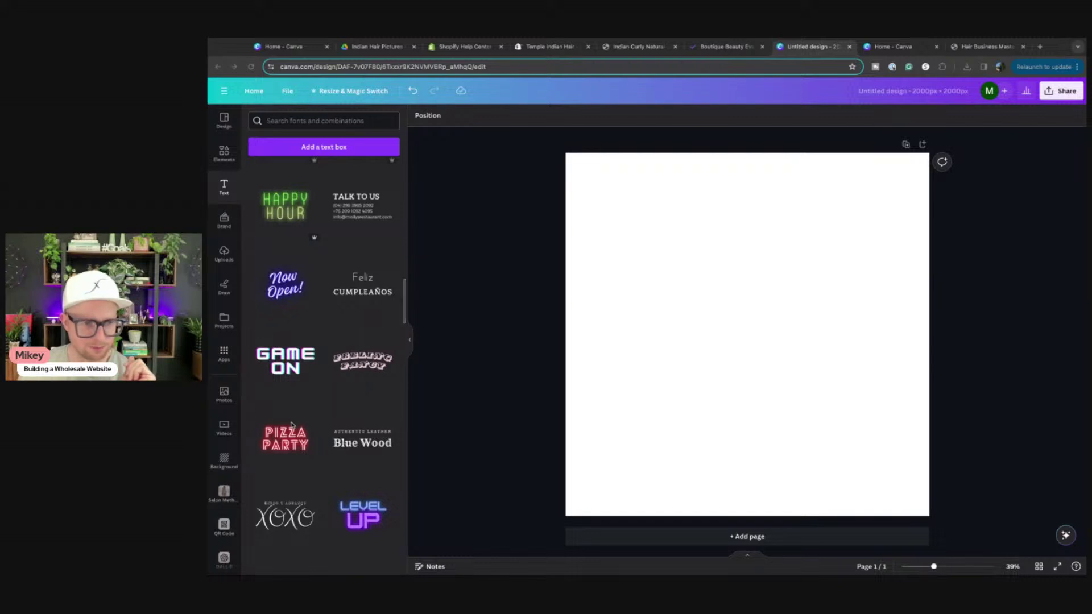
pyautogui.scroll(2, 293, 423)
pyautogui.scroll(6, 292, 395)
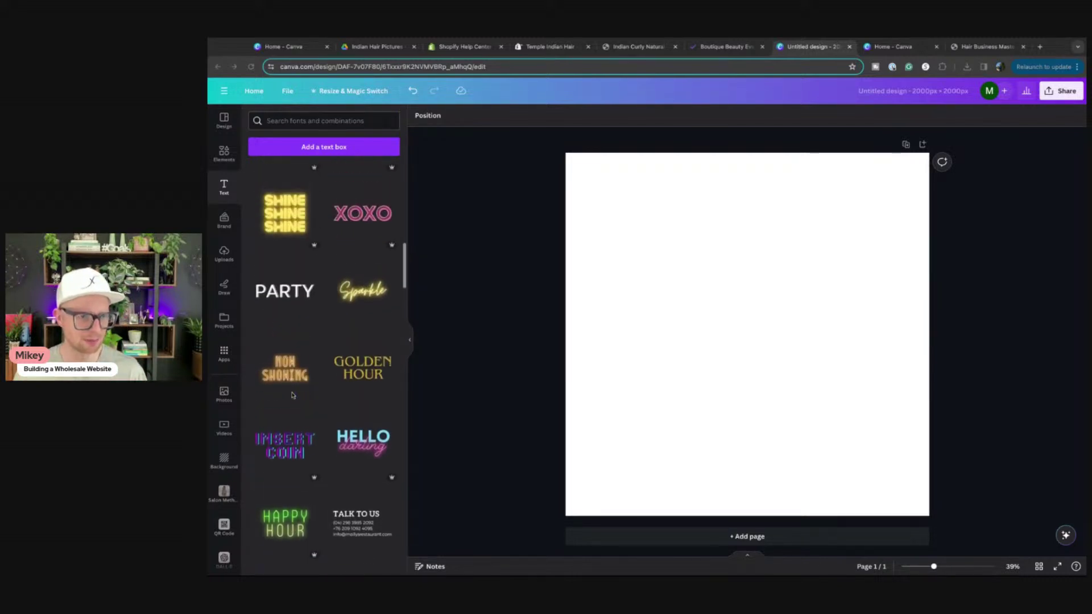
pyautogui.scroll(5, 290, 398)
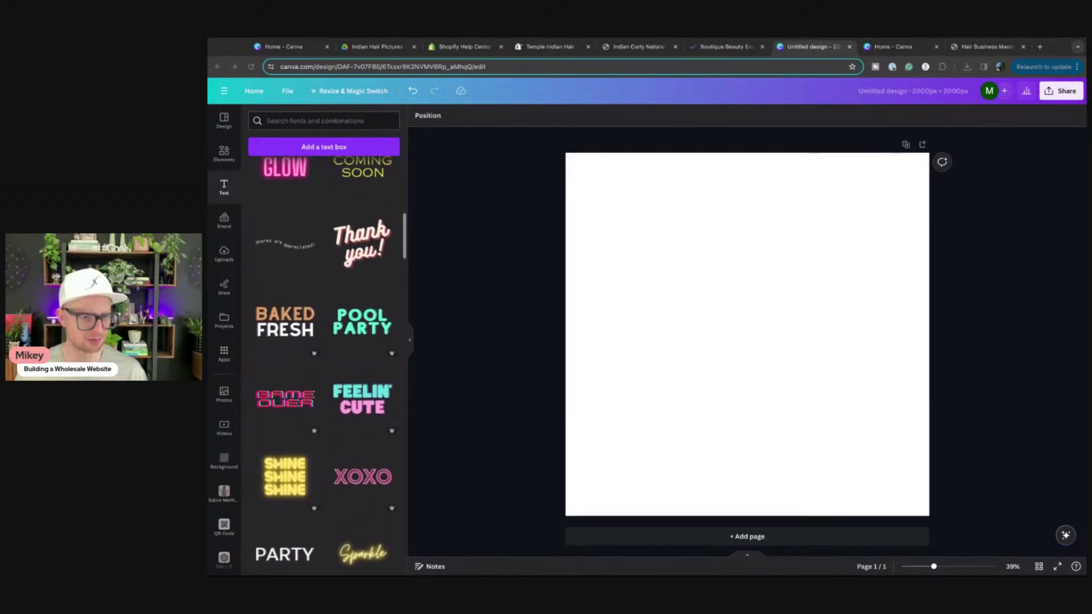
pyautogui.scroll(3, 288, 405)
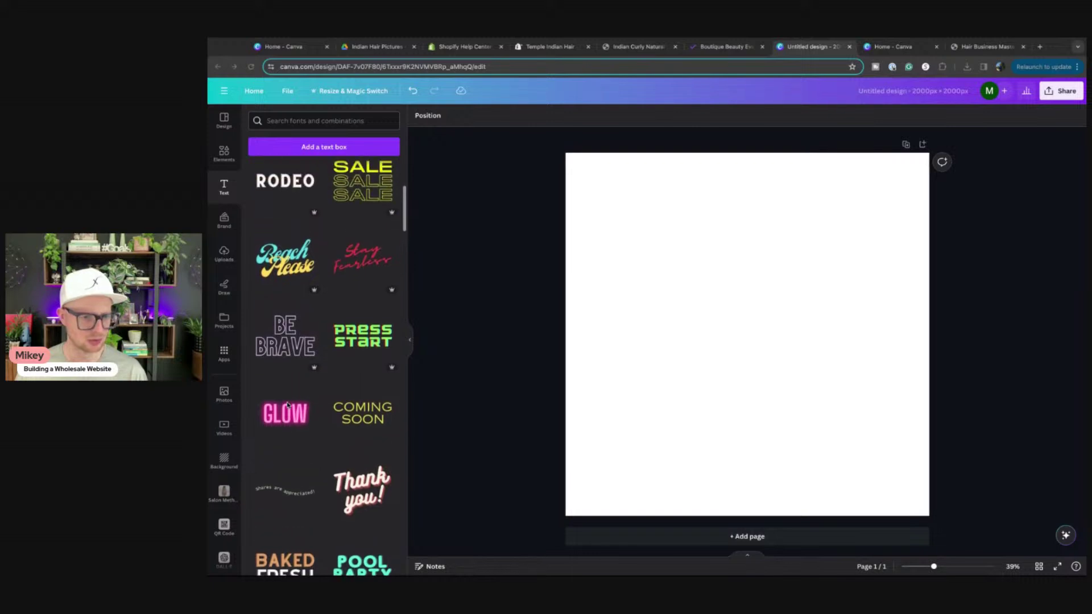
pyautogui.scroll(4, 278, 424)
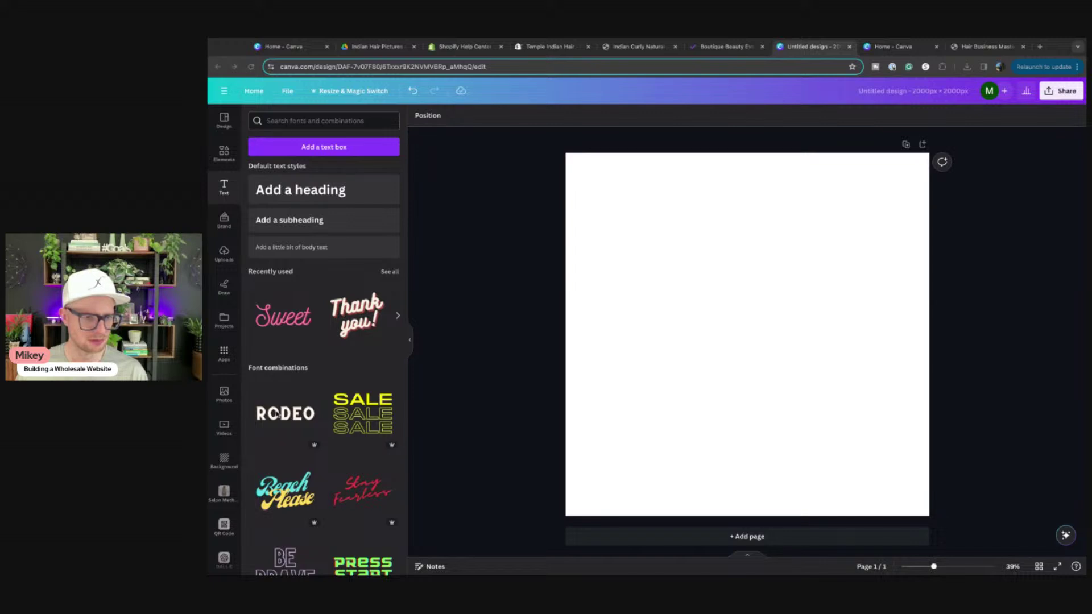
# Add a heading reading INDIAN HAIR to the square 2000 x 2000 px design
pyautogui.click(298, 189)
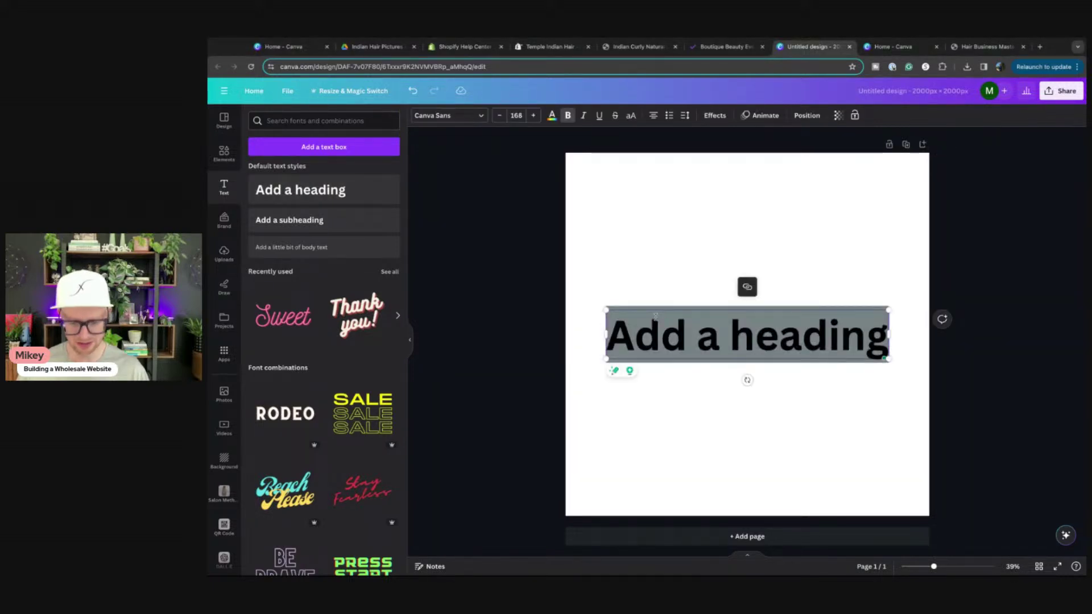
pyautogui.press('BackSpace')
pyautogui.write('In')
pyautogui.press('BackSpace')
pyautogui.write('NDIAN HAI')
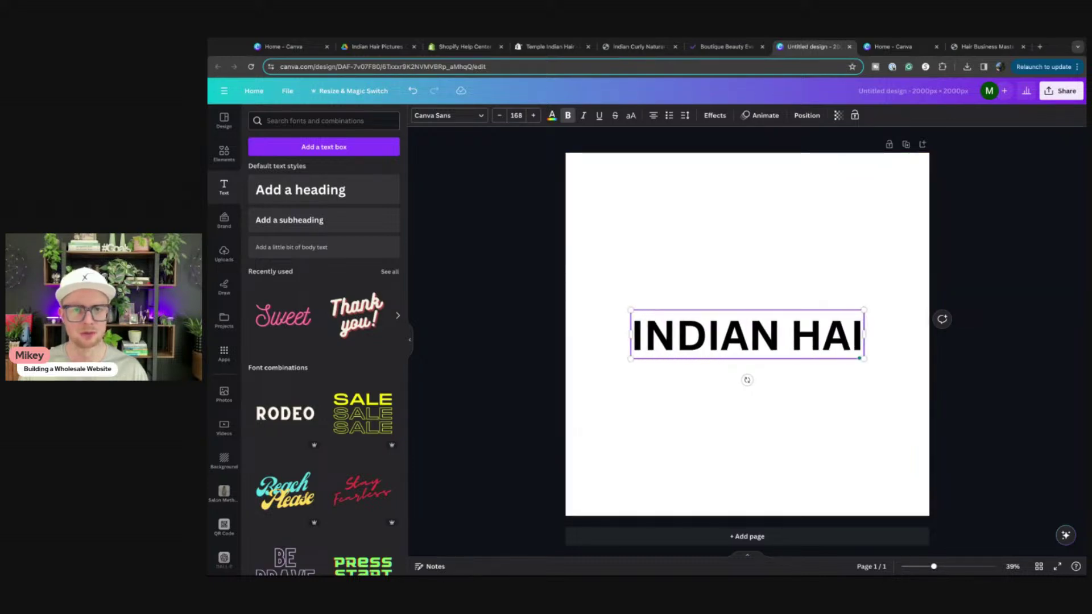
pyautogui.write('R')
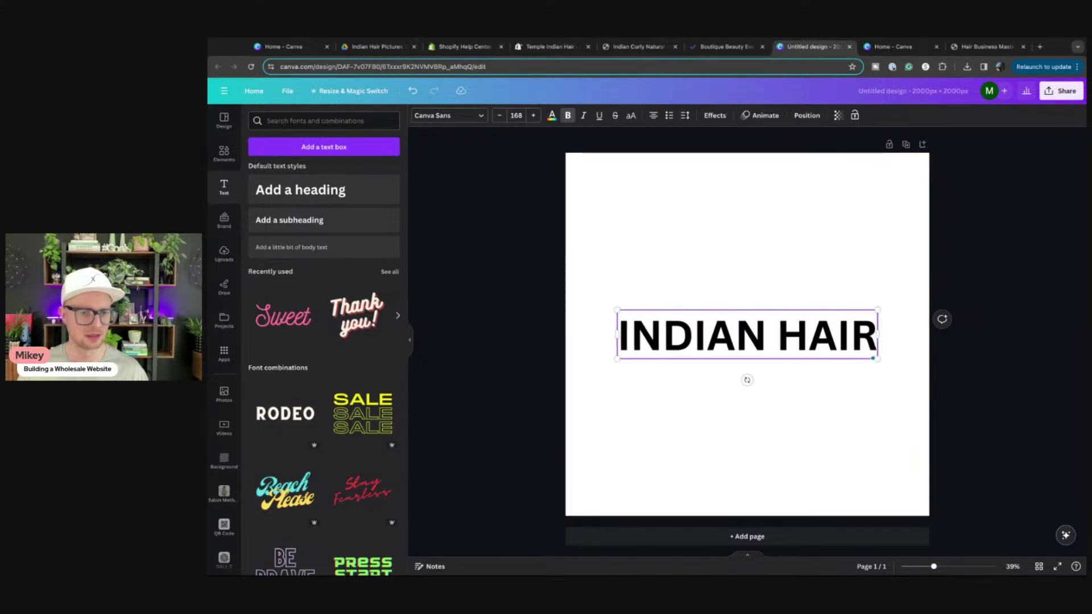
# Move the INDIAN HAIR heading below the centre of the square canvas and resize it against the right edge at font size 164
pyautogui.click(512, 367)
pyautogui.moveTo(745, 323); pyautogui.dragTo(750, 367)
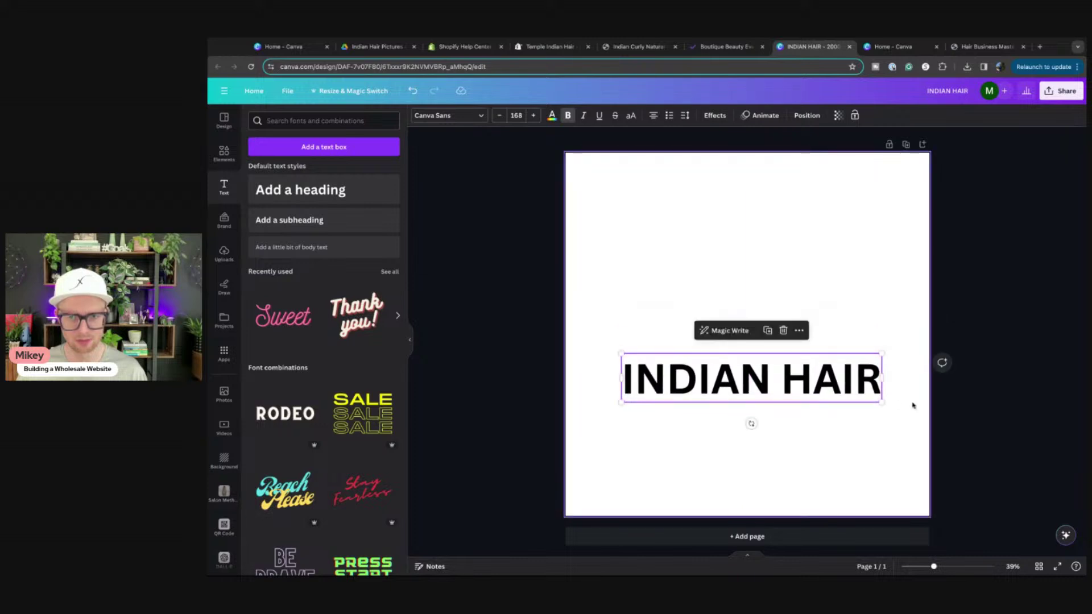
pyautogui.moveTo(880, 402)
pyautogui.mouseDown()
pyautogui.moveTo(918, 408)
pyautogui.moveTo(888, 403)
pyautogui.mouseUp()
pyautogui.moveTo(624, 407); pyautogui.dragTo(671, 401)
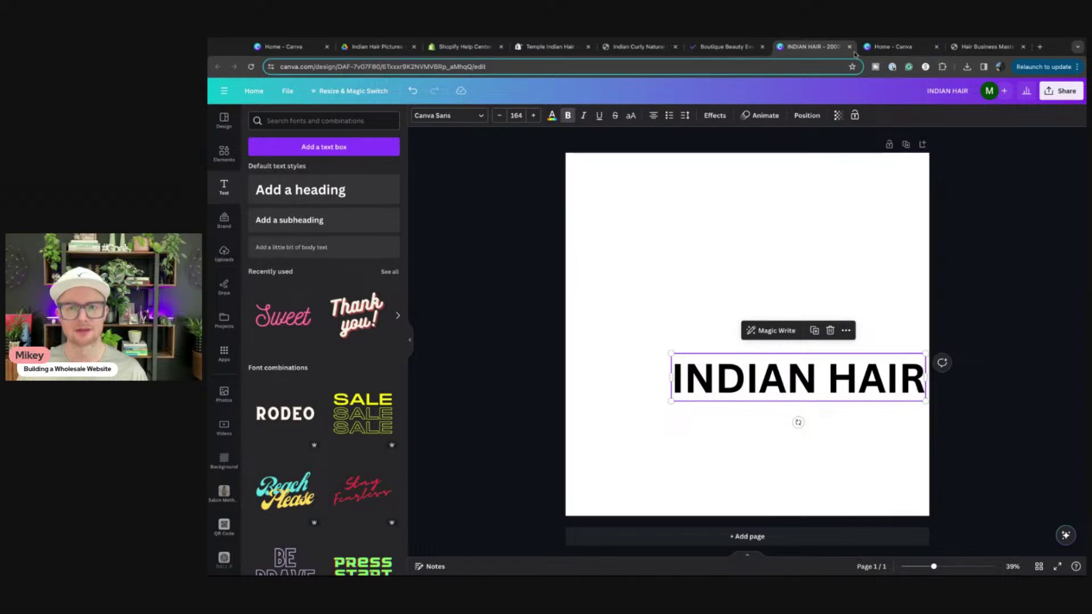
# Create a blank 4000 x 2000 px design and close the square INDIAN HAIR design
pyautogui.click(899, 48)
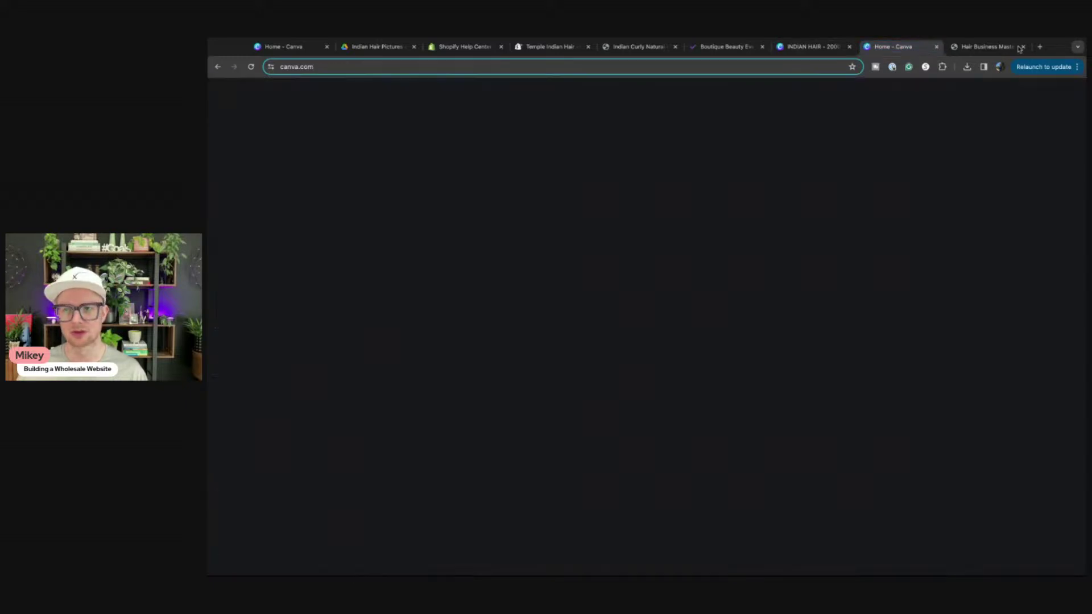
pyautogui.hotkey('ctrl', 'w')
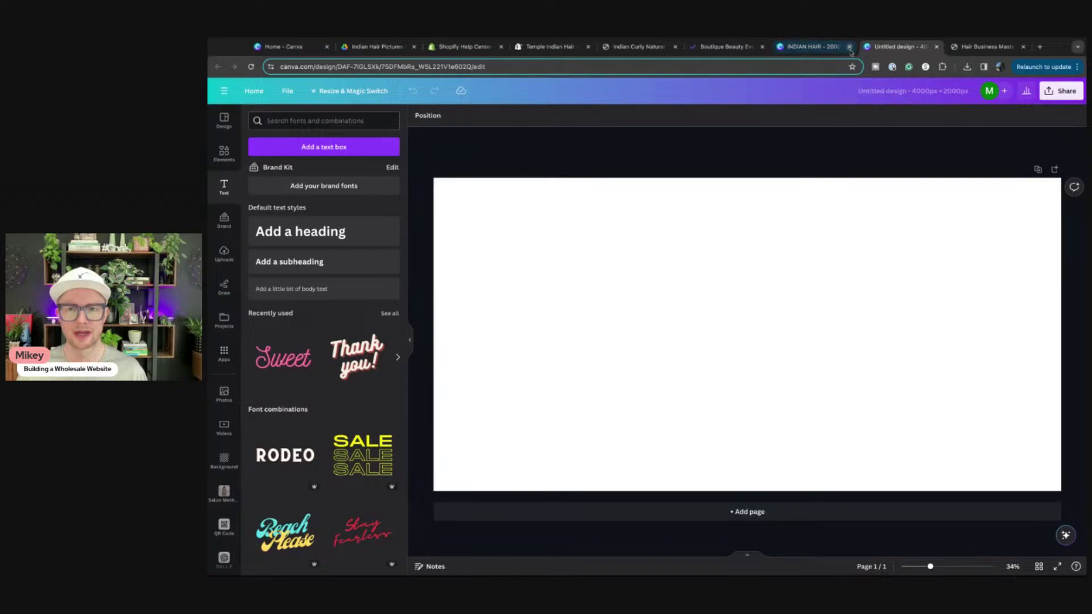
pyautogui.click(849, 47)
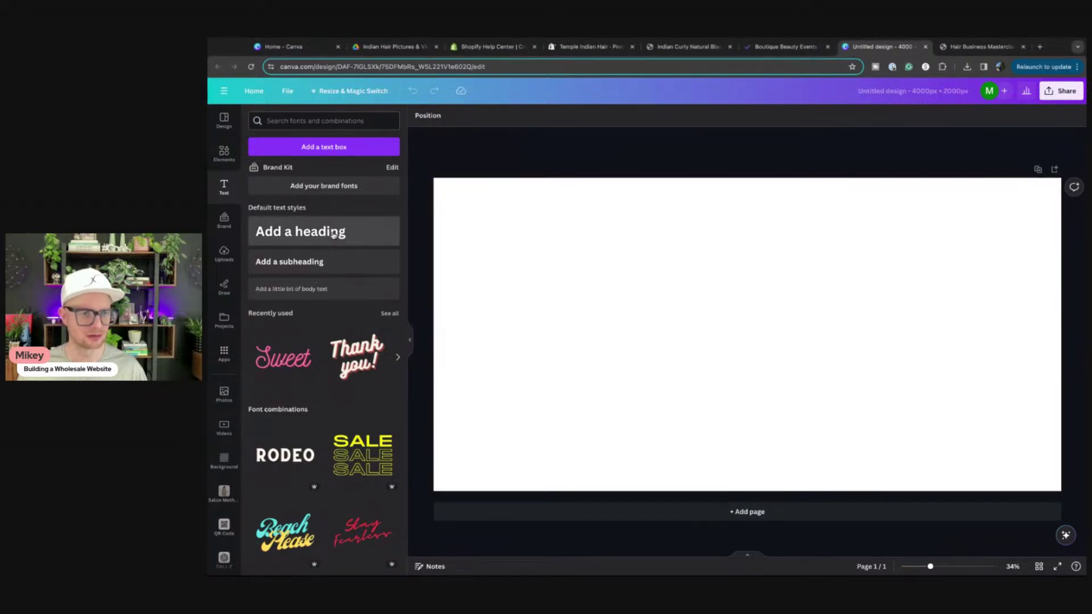
# Add a heading reading INDIAN HAIR to the wide 4000 x 2000 px design
pyautogui.click(308, 232)
pyautogui.press('BackSpace')
pyautogui.write('INDIAN HAIR')
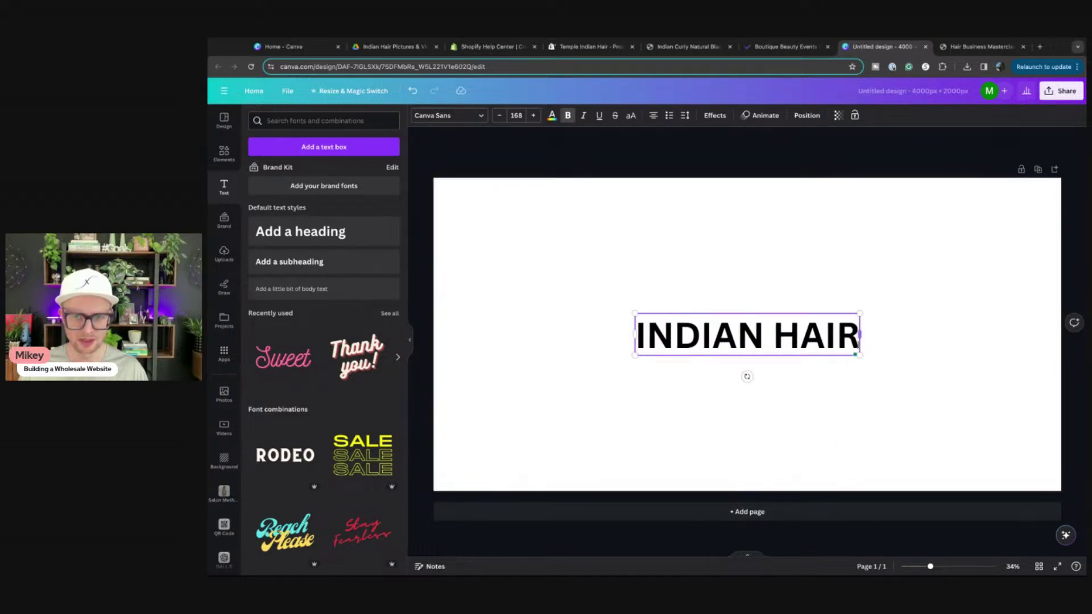
# Enlarge the INDIAN HAIR heading to about font size 371 and move it toward the canvas's lower right
pyautogui.moveTo(858, 353); pyautogui.dragTo(1012, 384)
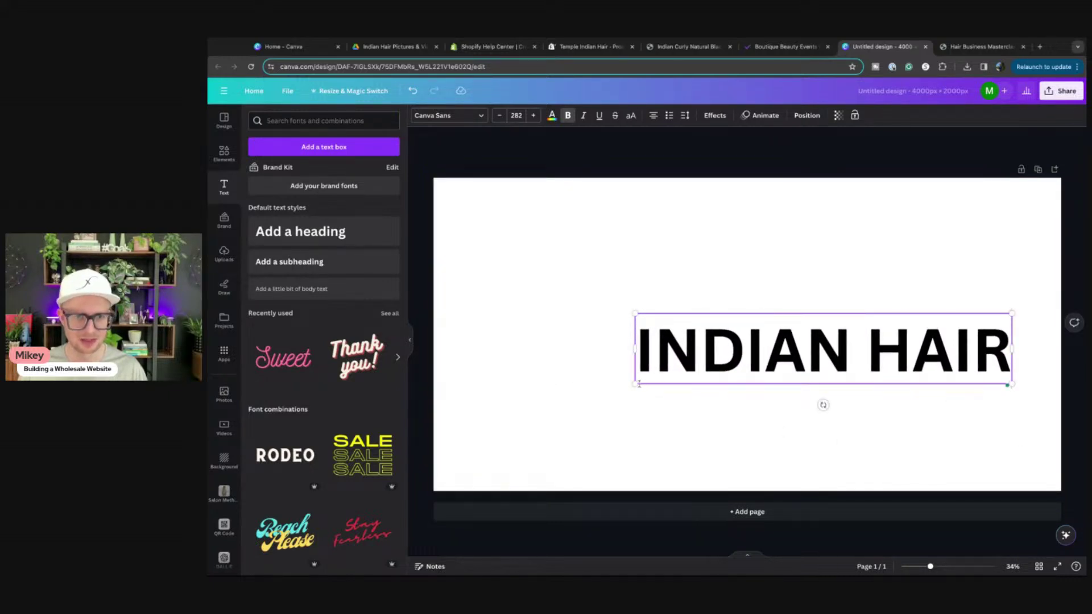
pyautogui.moveTo(637, 384); pyautogui.dragTo(516, 406)
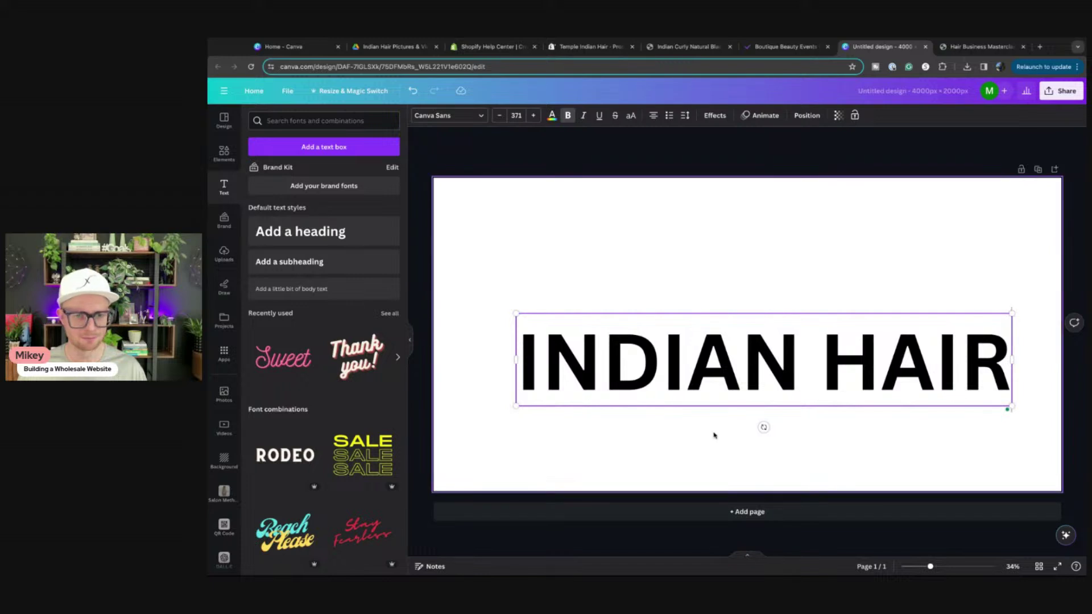
pyautogui.moveTo(710, 373); pyautogui.dragTo(735, 397)
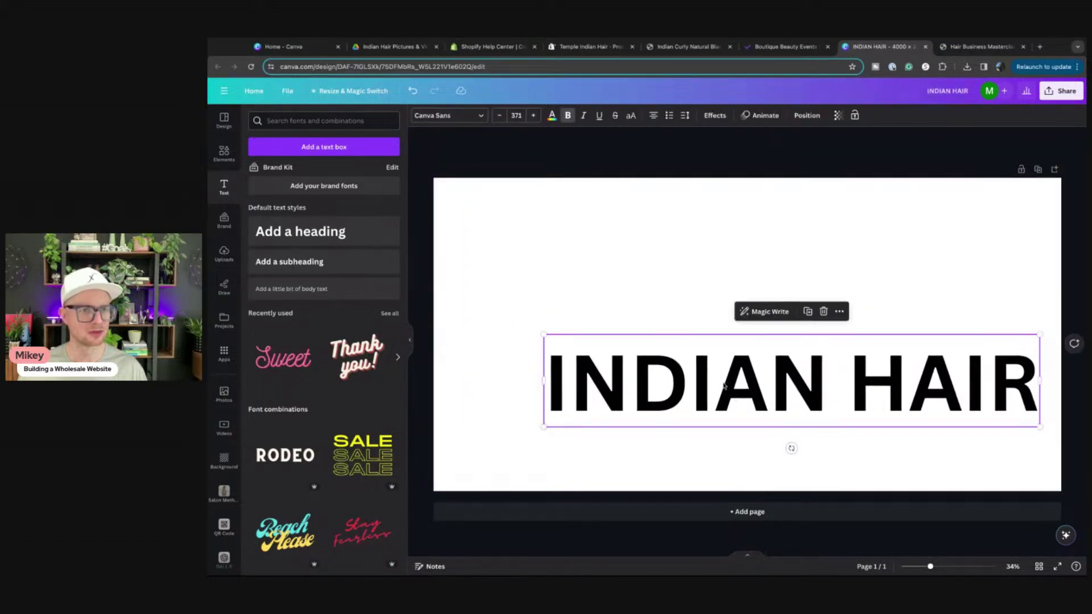
# Change the INDIAN HAIR heading's font to Montserrat
pyautogui.click(432, 116)
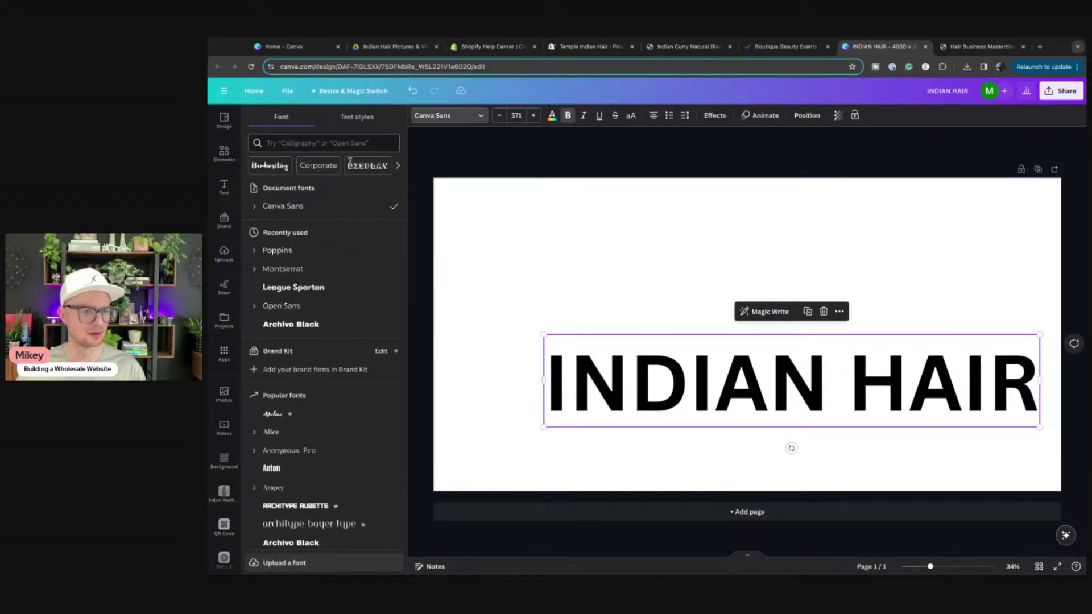
pyautogui.click(302, 269)
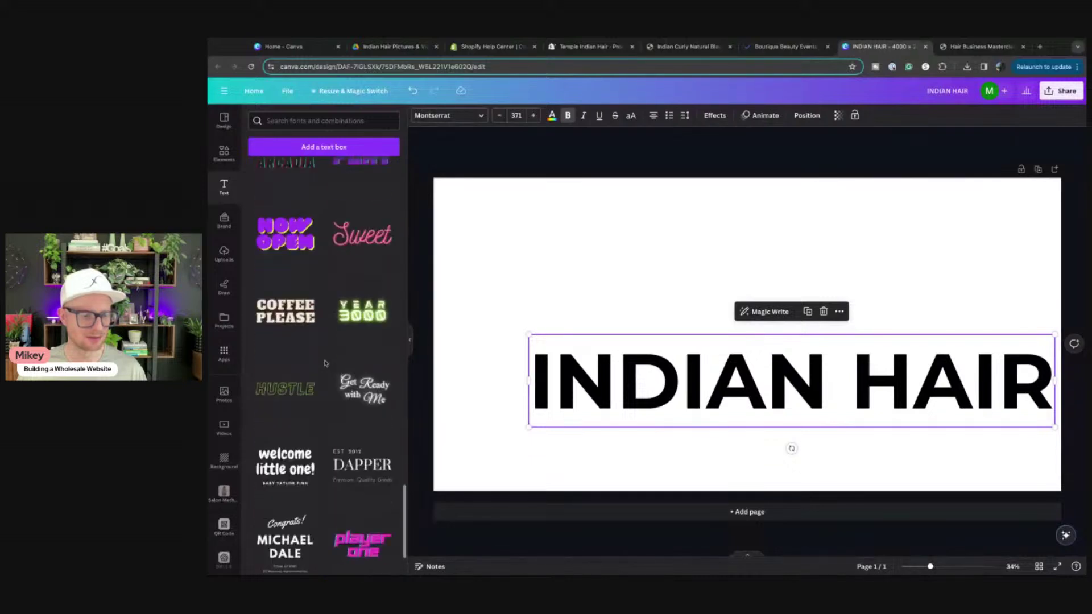
# Browse the ready-made font combinations for logo ideas and search them for "indian"
pyautogui.scroll(-10, 324, 363)
pyautogui.scroll(-6, 328, 357)
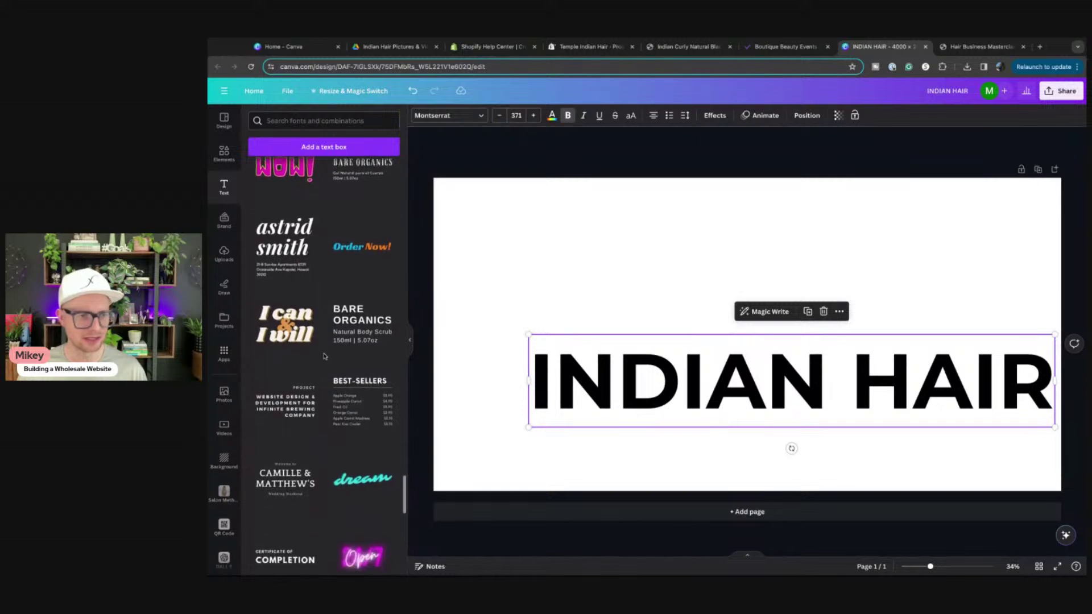
pyautogui.scroll(1, 324, 356)
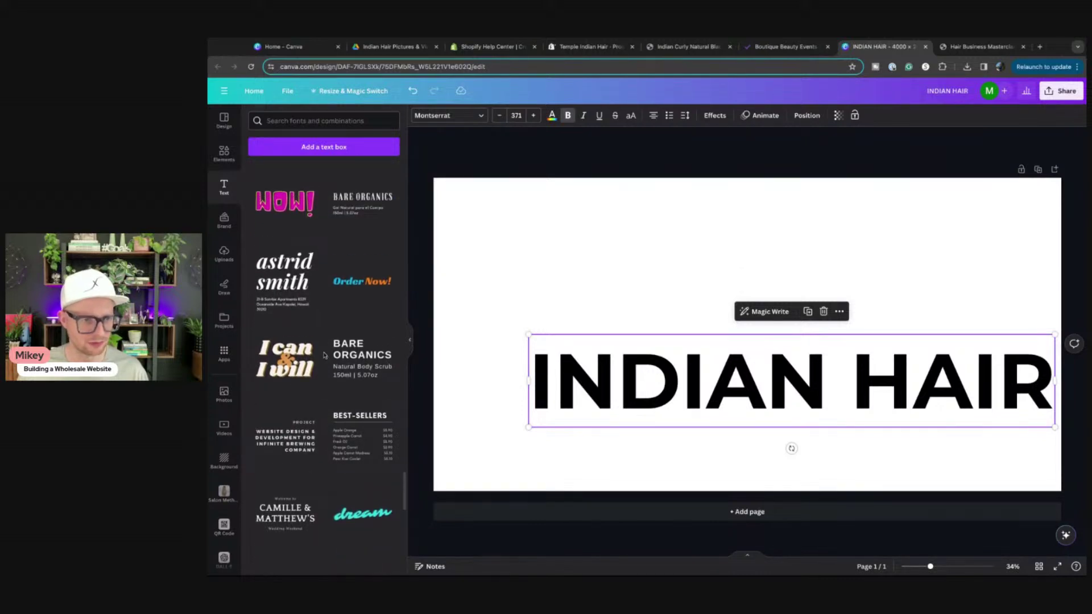
pyautogui.scroll(-9, 325, 355)
pyautogui.scroll(2, 321, 341)
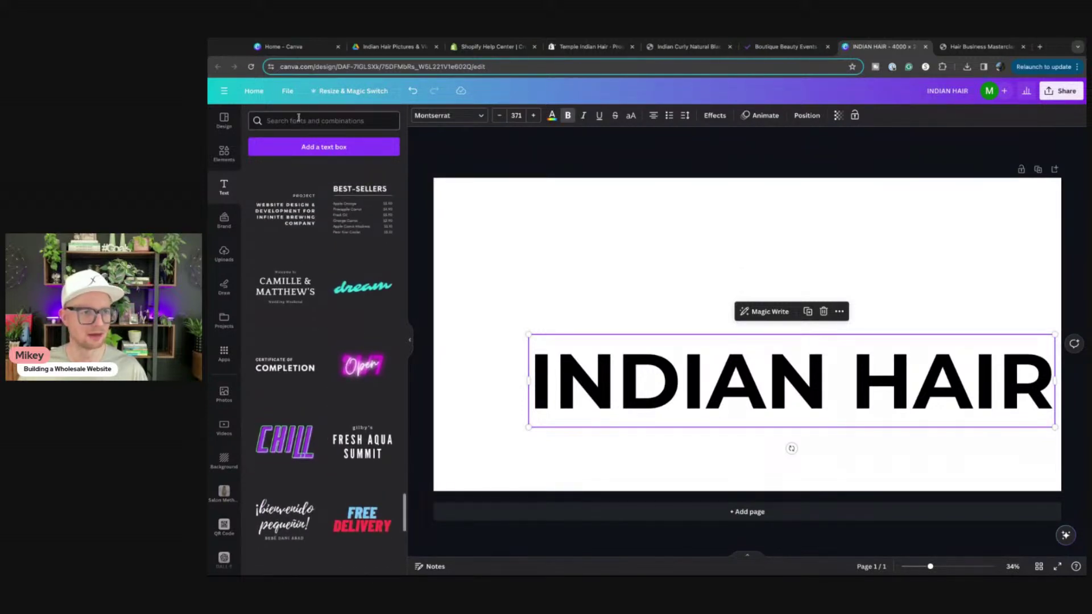
pyautogui.click(299, 118)
pyautogui.write('indian')
pyautogui.press('Return')
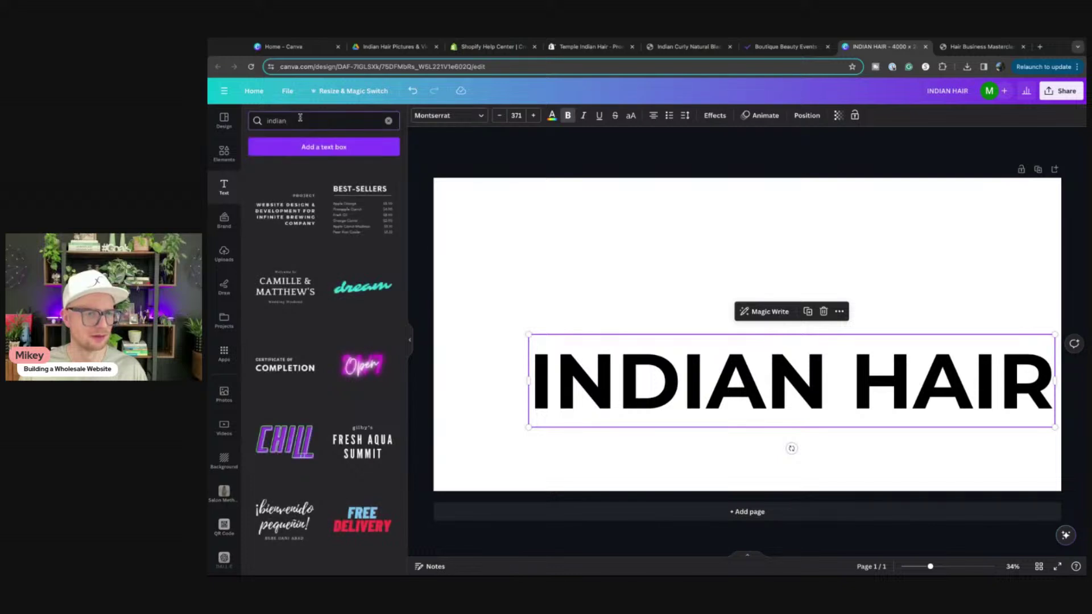
# Try the Indian font on the INDIAN HAIR heading and undo the font change
pyautogui.click(449, 115)
pyautogui.write('indian')
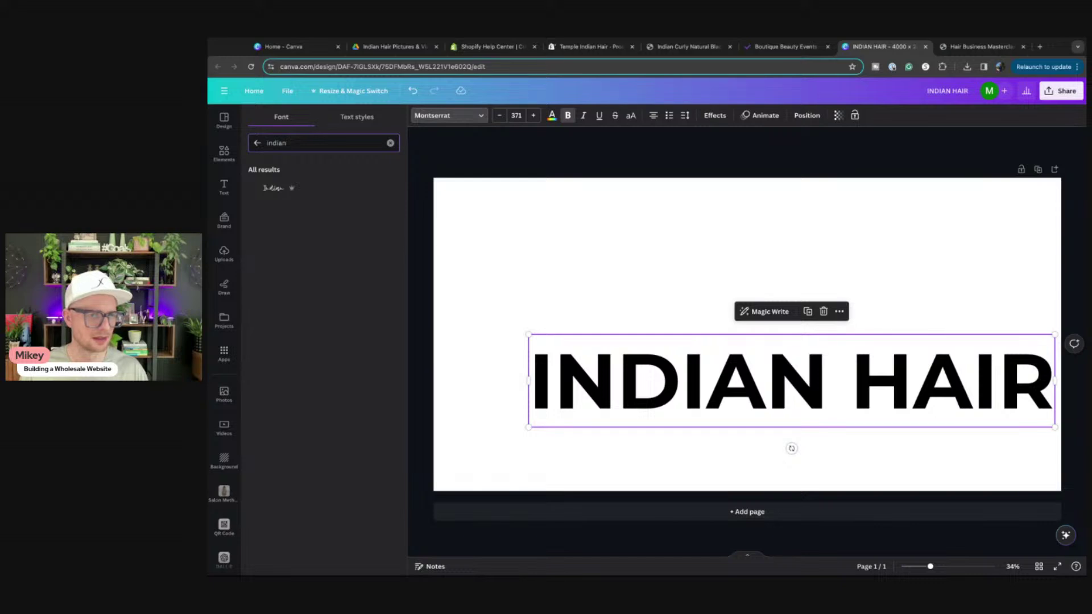
pyautogui.click(273, 187)
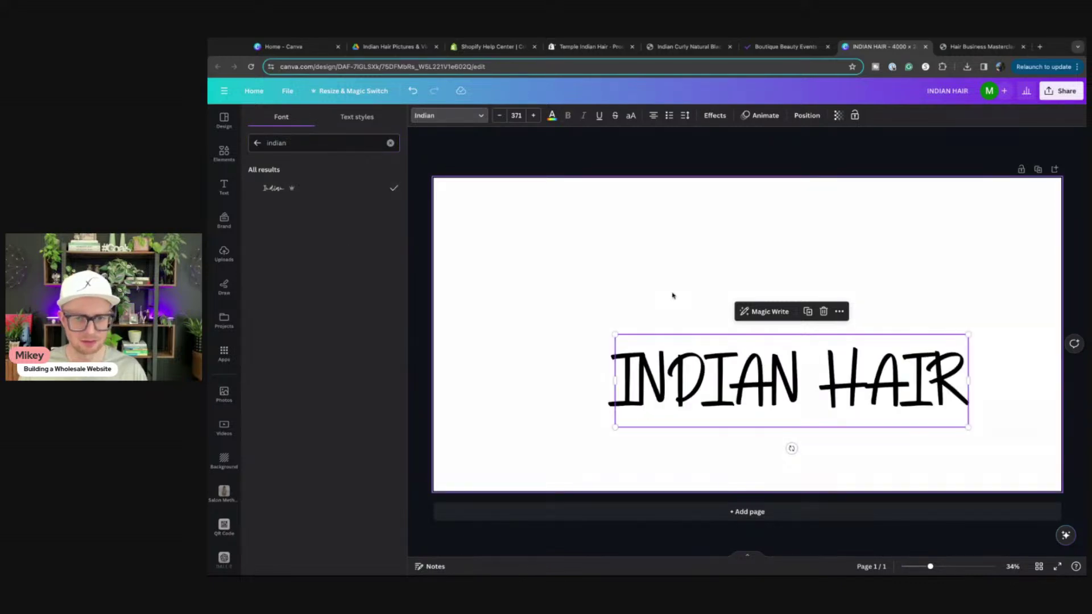
pyautogui.click(413, 91)
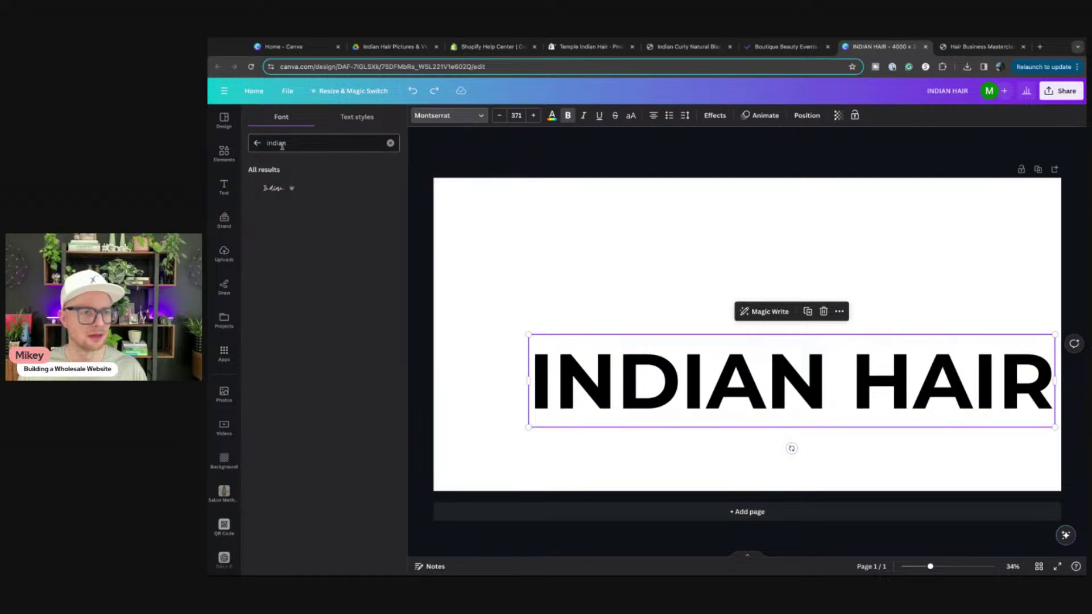
# Add a separate heading reading TEMPLE above INDIAN HAIR and enlarge it to about font size 304
pyautogui.click(224, 186)
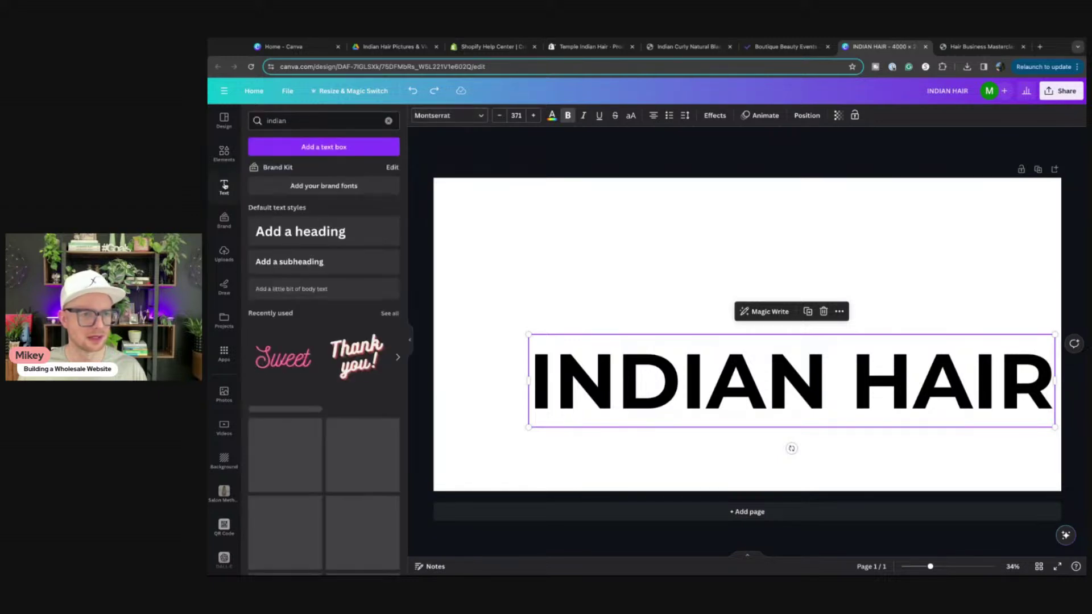
pyautogui.click(306, 147)
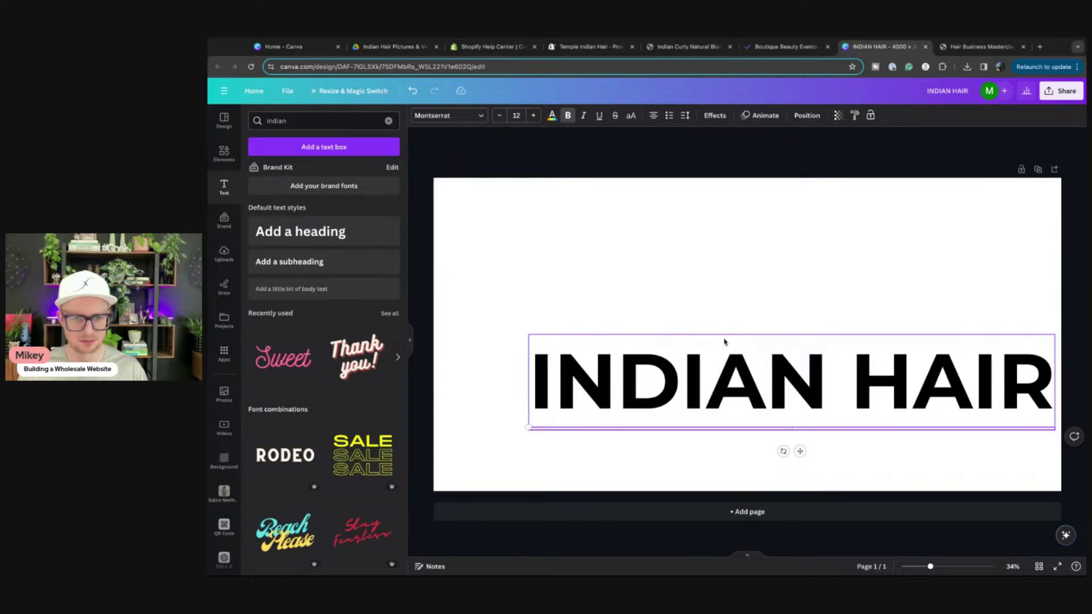
pyautogui.click(780, 440)
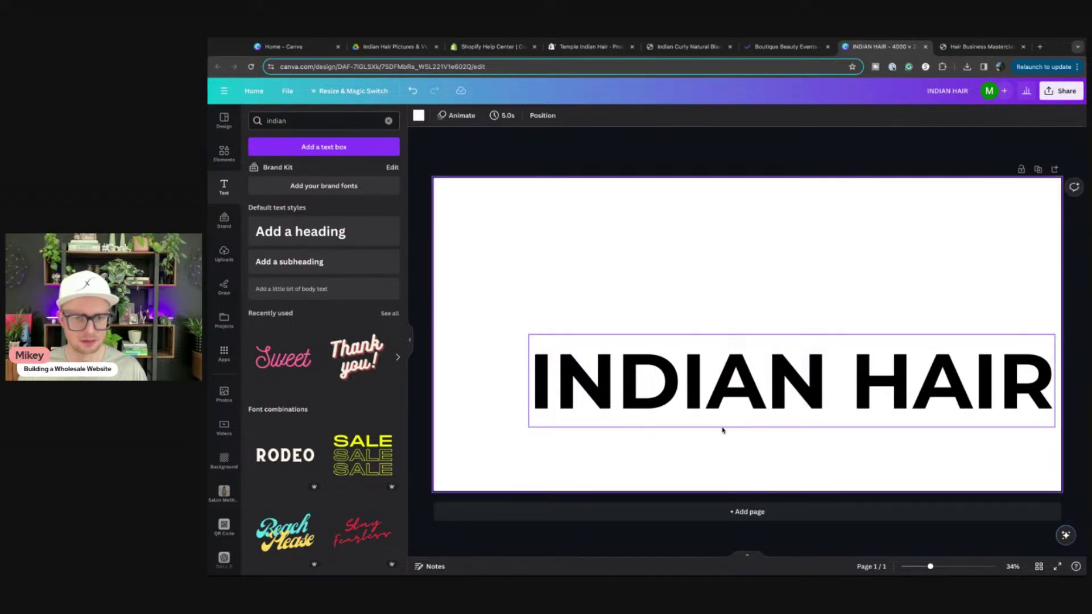
pyautogui.click(304, 233)
pyautogui.moveTo(697, 333); pyautogui.dragTo(625, 225)
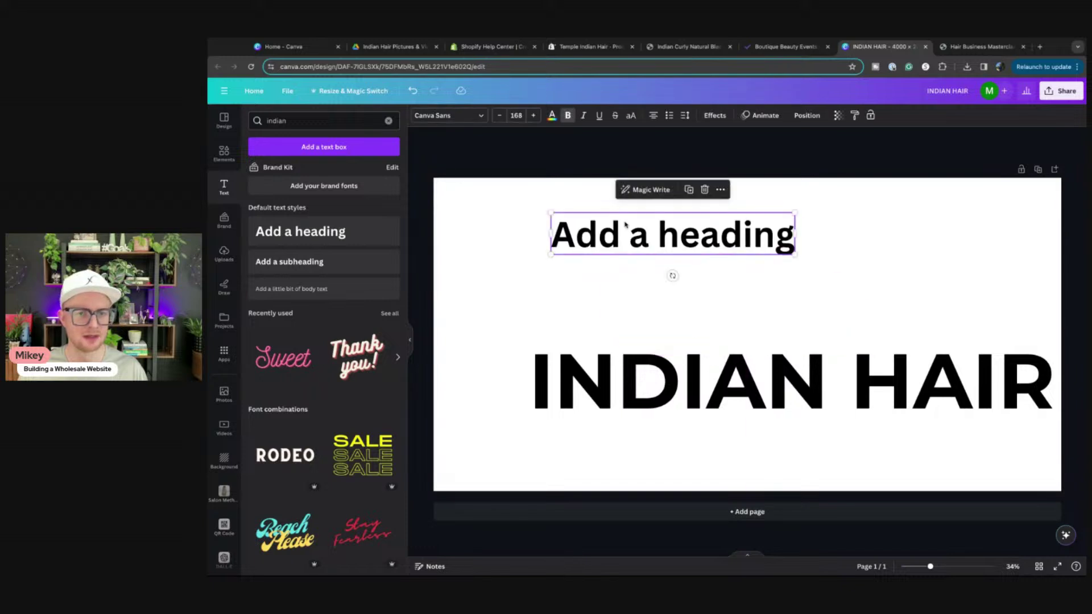
pyautogui.doubleClick(625, 225)
pyautogui.click(625, 224)
pyautogui.hotkey('ctrl', 'a')
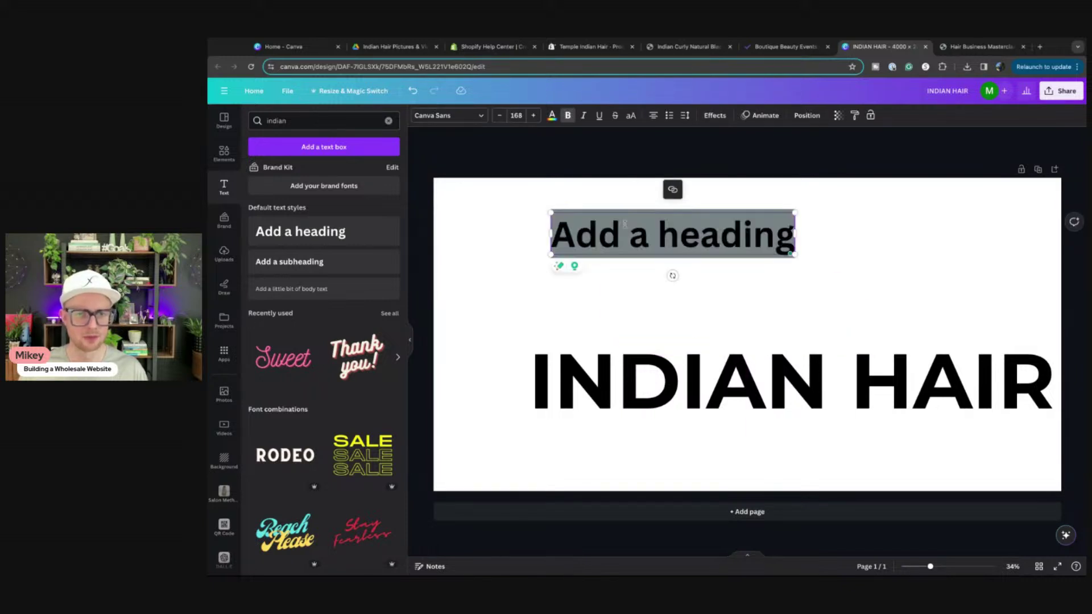
pyautogui.write('TEMPLE')
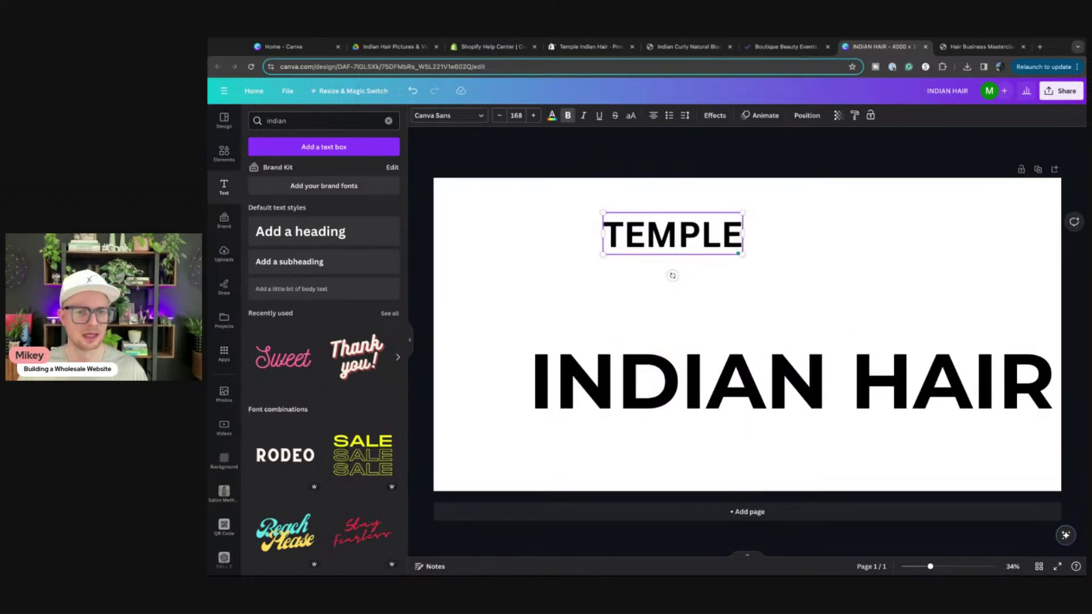
pyautogui.moveTo(603, 254); pyautogui.dragTo(490, 290)
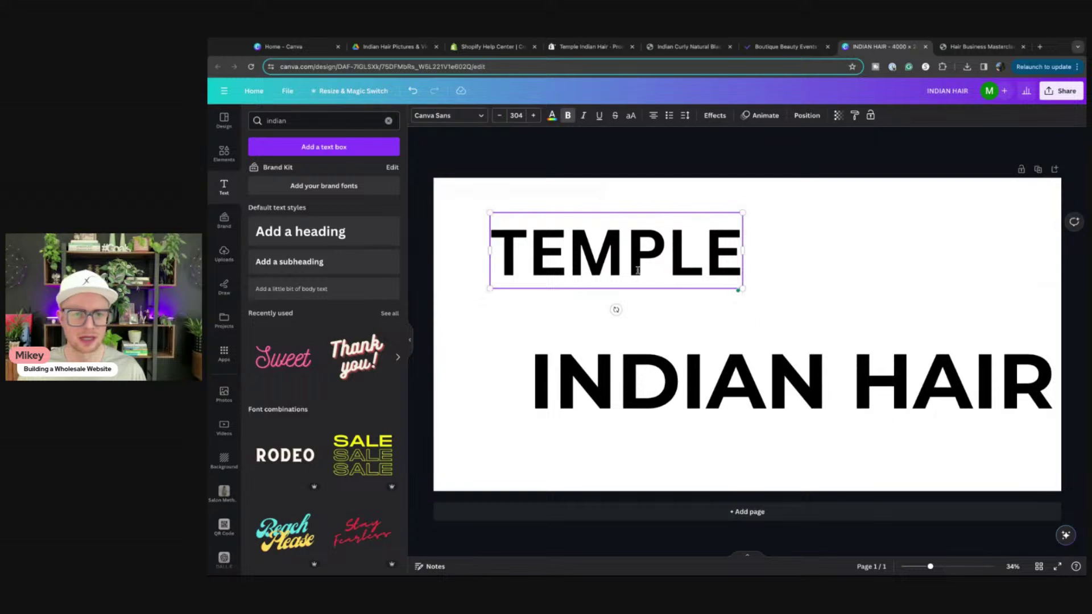
# Set the TEMPLE heading's font to Indian and tilt it to about -9.8°
pyautogui.click(455, 118)
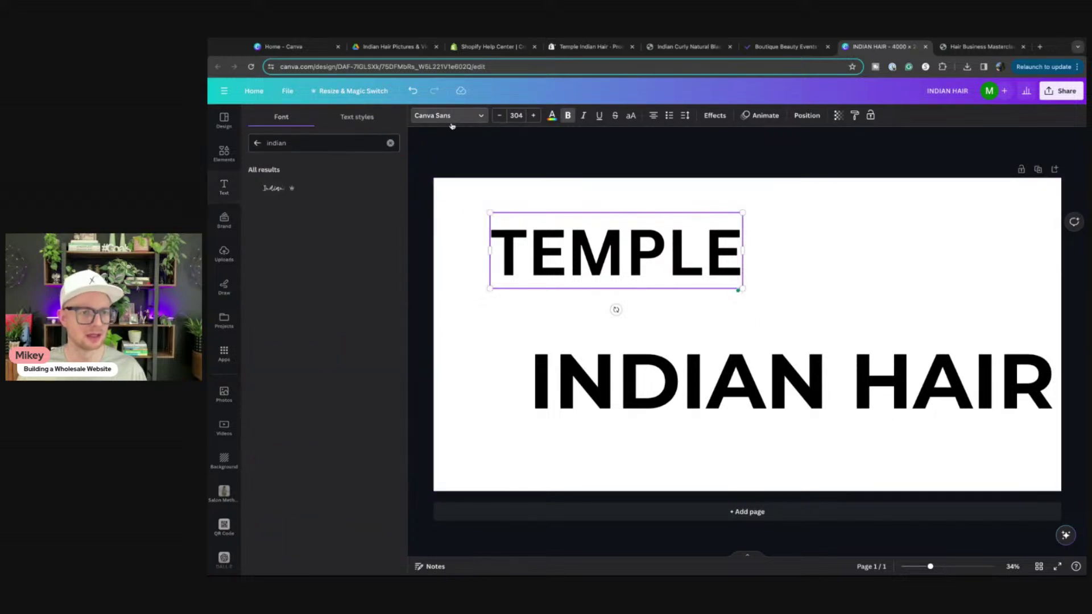
pyautogui.click(273, 188)
pyautogui.moveTo(616, 310); pyautogui.dragTo(709, 297)
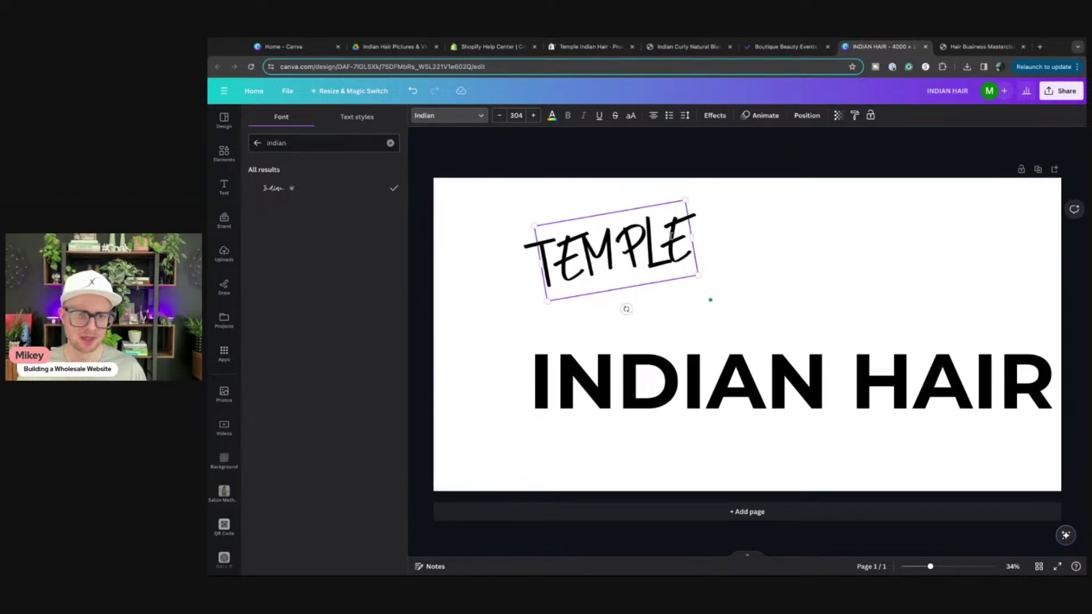
# Move TEMPLE down over the start of INDIAN HAIR and enlarge it to about font size 521
pyautogui.moveTo(641, 252); pyautogui.dragTo(568, 314)
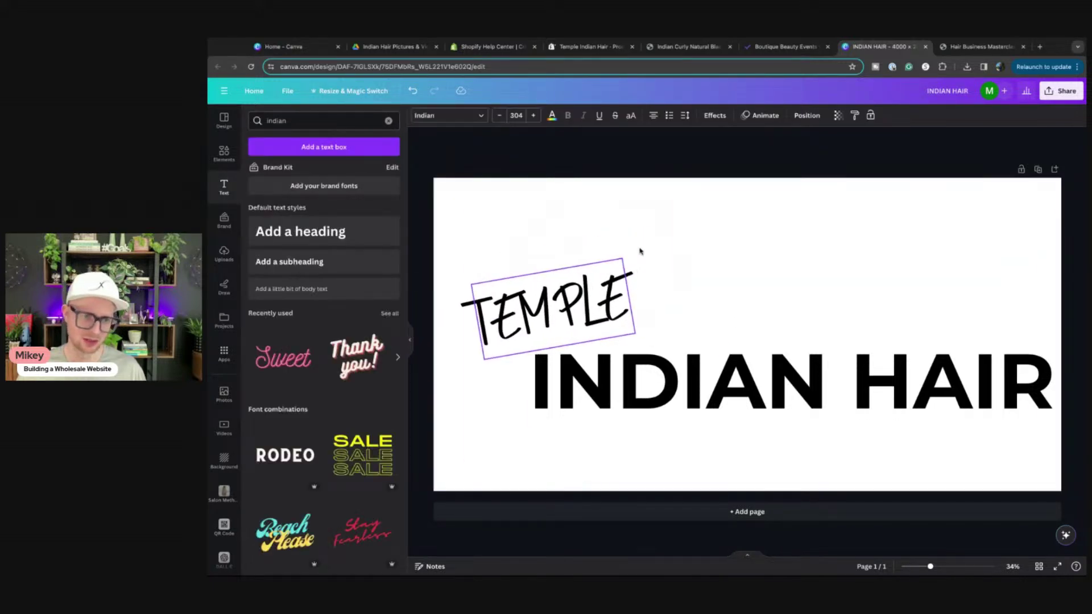
pyautogui.moveTo(630, 338); pyautogui.dragTo(728, 367)
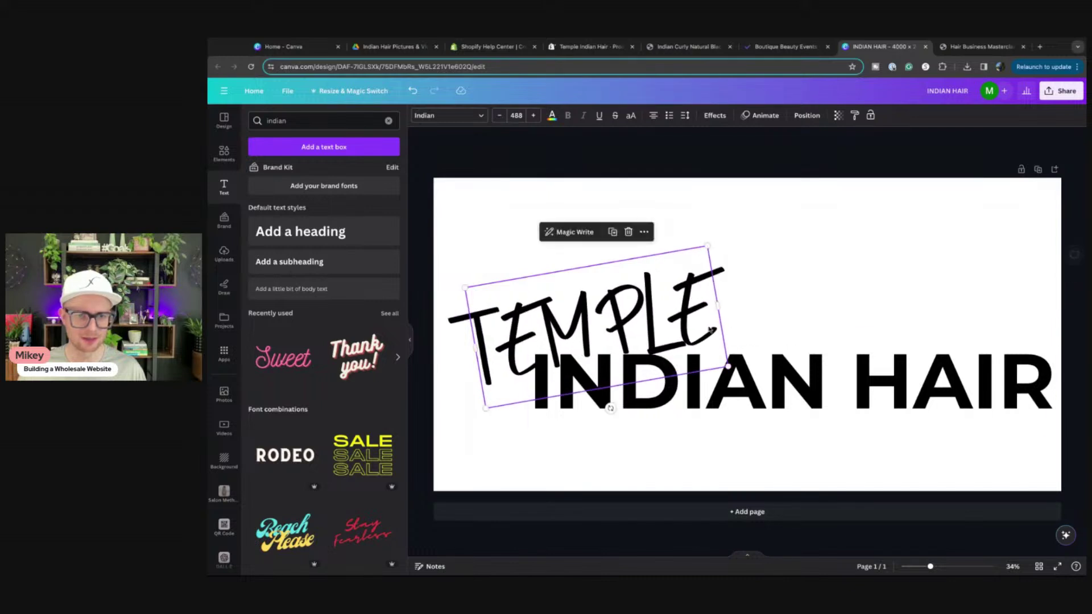
pyautogui.moveTo(707, 245); pyautogui.dragTo(723, 235)
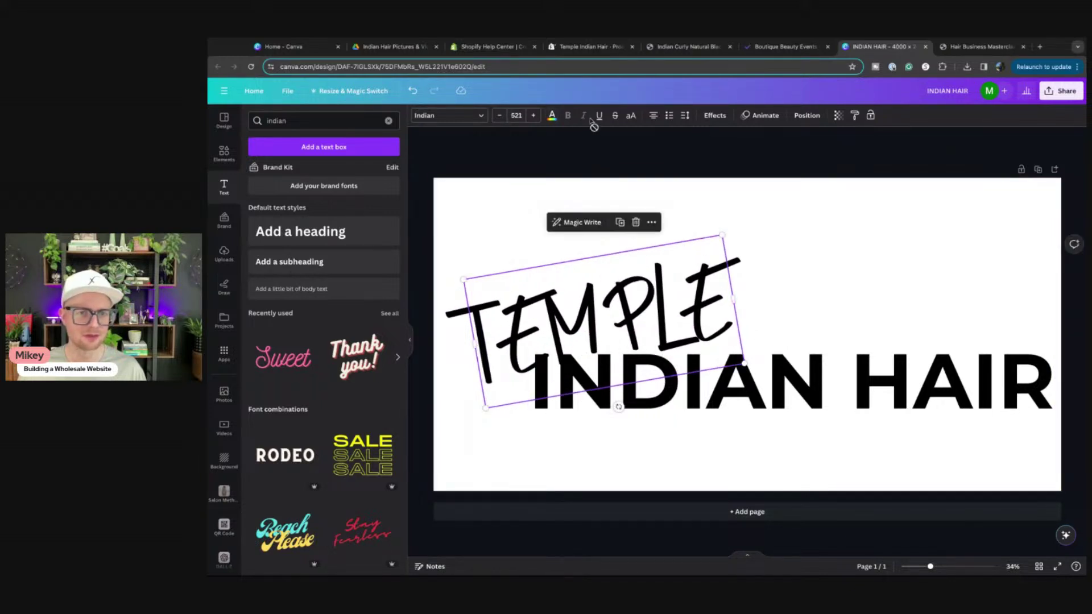
# Colour the TEMPLE heading red and enlarge it to about font size 570, overlapping the start of INDIAN HAIR
pyautogui.click(552, 115)
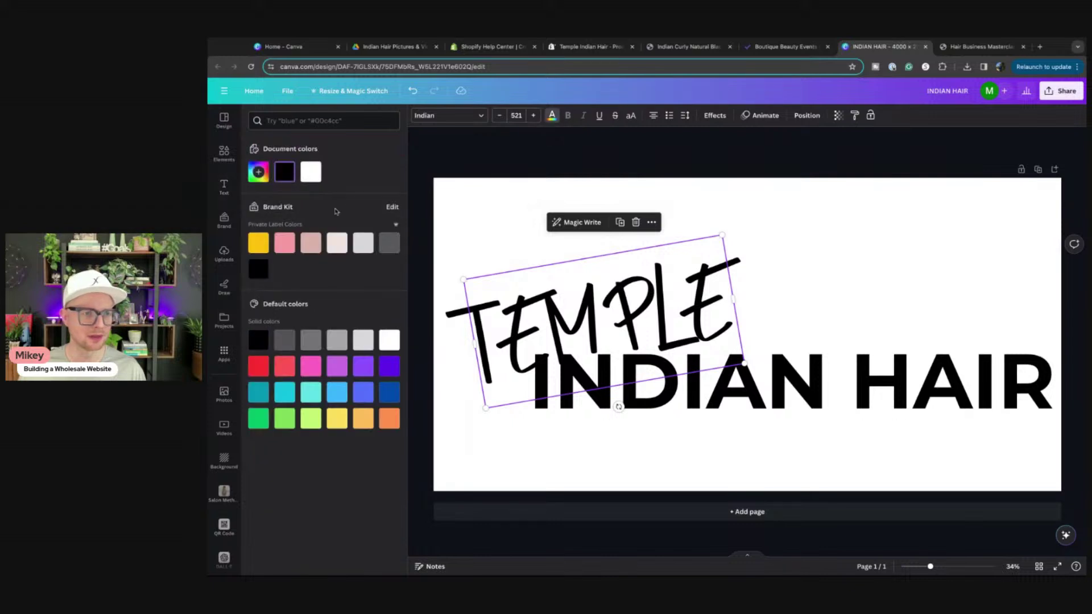
pyautogui.click(260, 366)
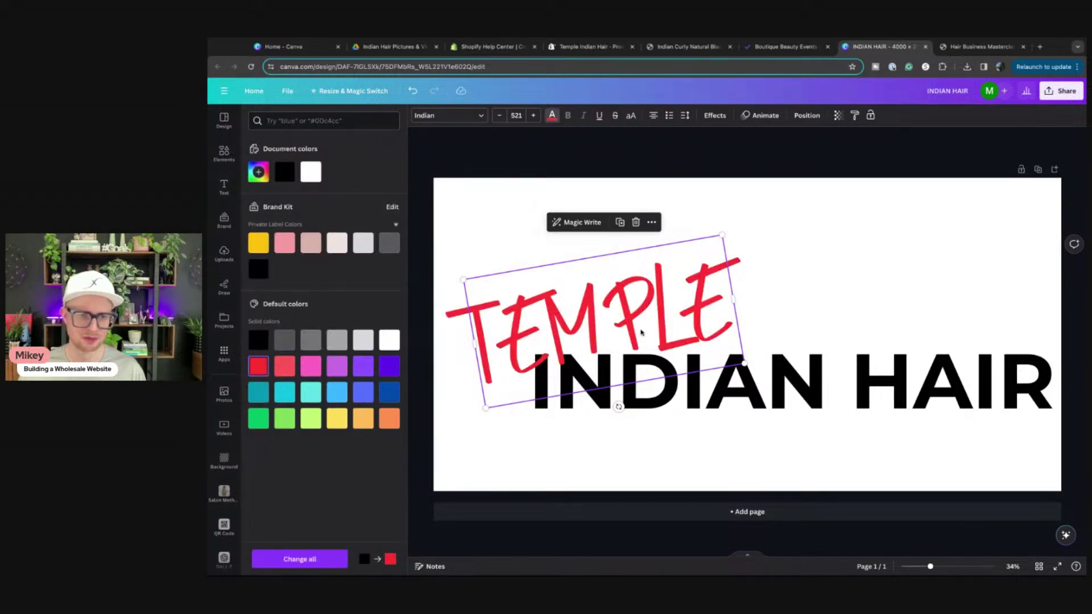
pyautogui.moveTo(721, 235); pyautogui.dragTo(743, 246)
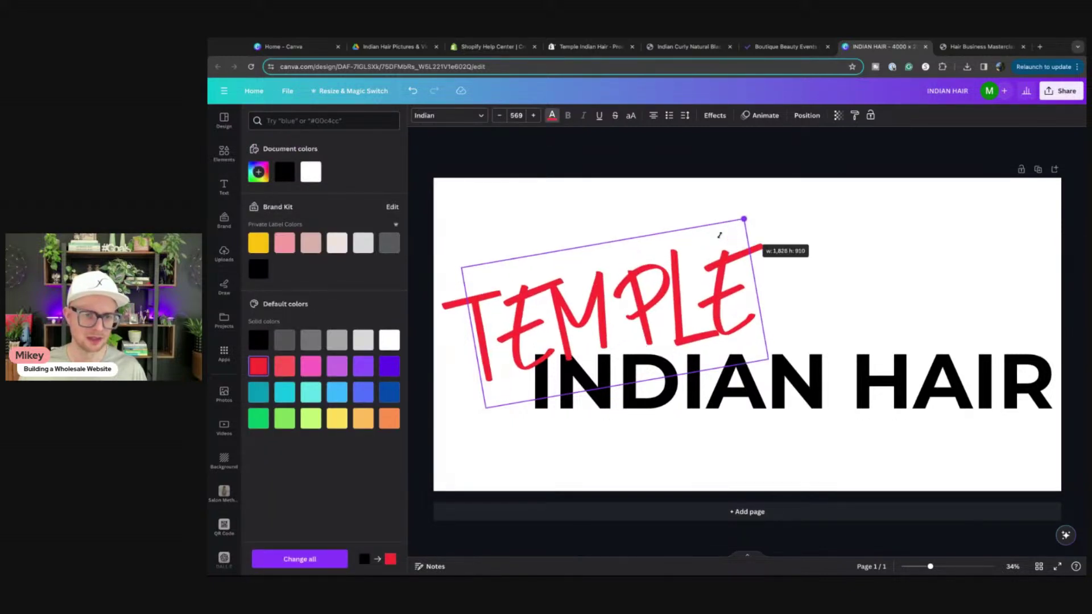
pyautogui.moveTo(666, 310); pyautogui.dragTo(676, 296)
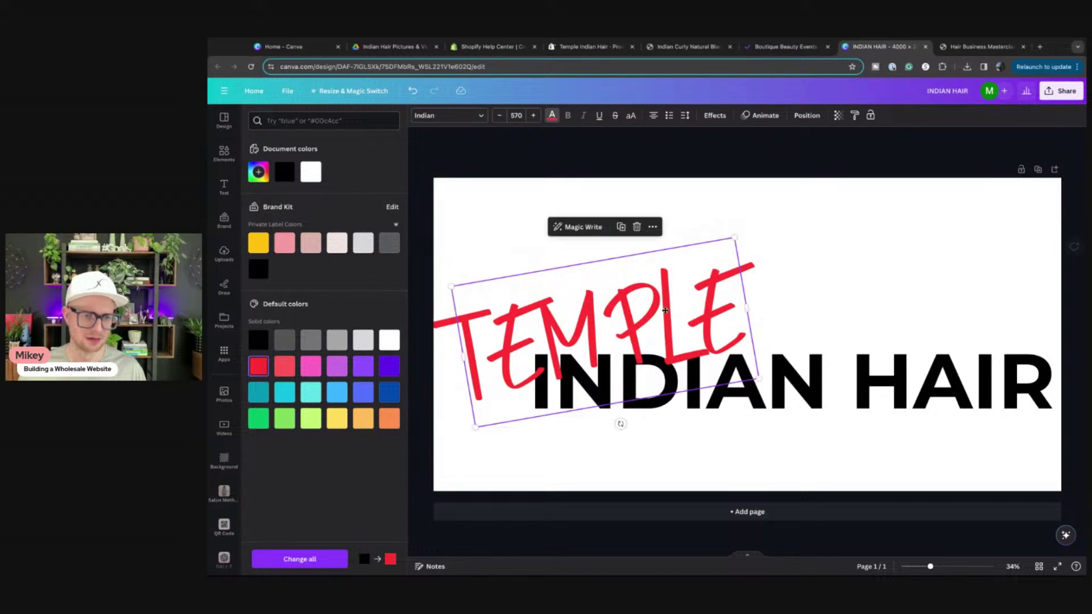
# Try bringing the INDIAN HAIR heading in front of TEMPLE and send it backward again
pyautogui.click(848, 401)
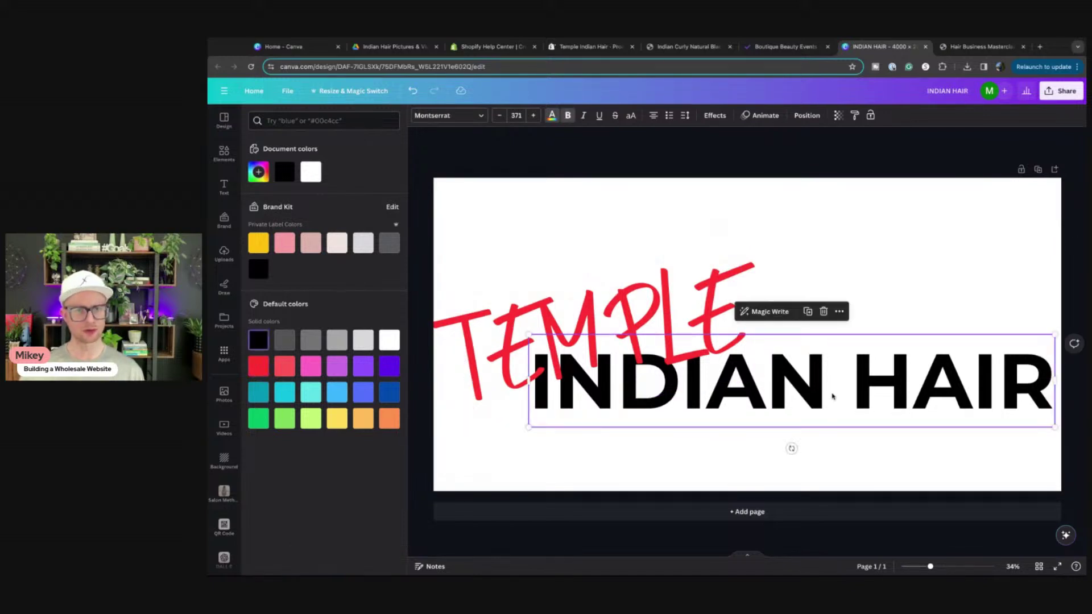
pyautogui.click(807, 116)
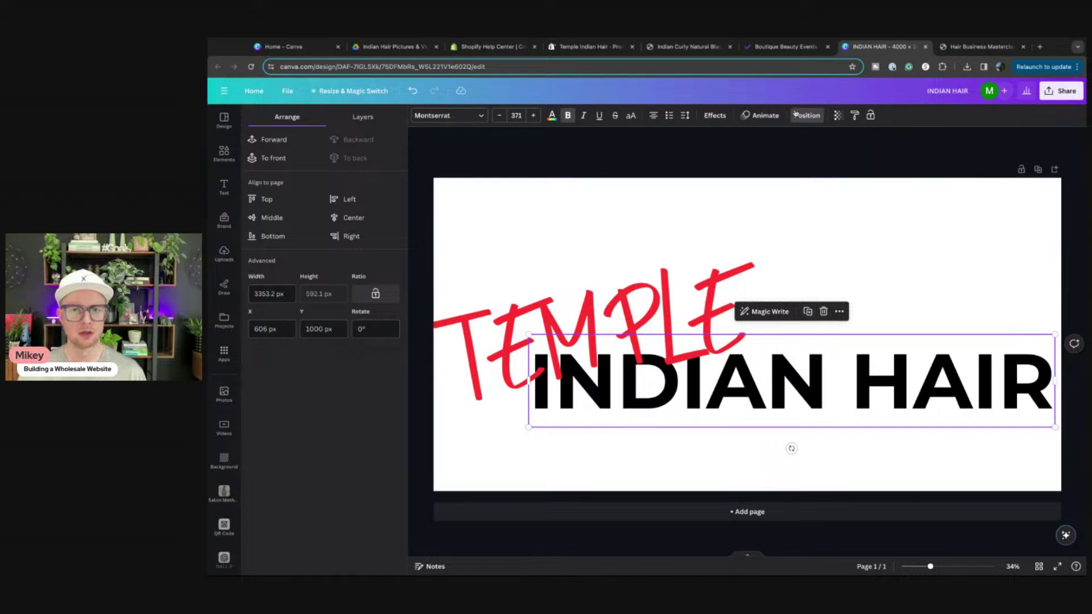
pyautogui.click(270, 141)
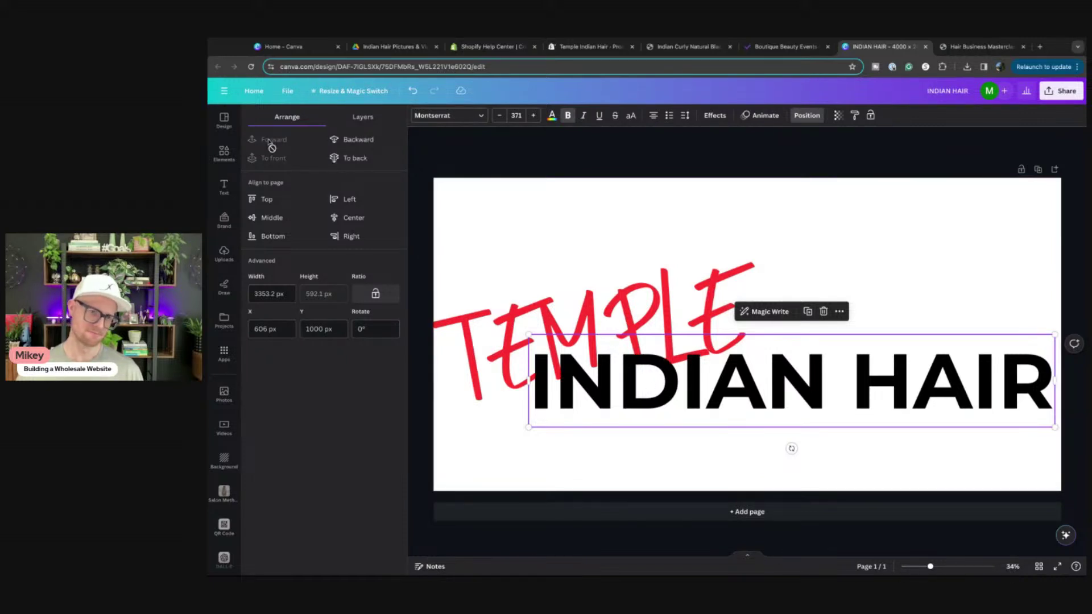
pyautogui.click(357, 141)
# Shrink TEMPLE to about font size 460, tilt it to about -9.6°, and place it over the start of INDIAN HAIR at about X 125, Y 761 px
pyautogui.click(583, 263)
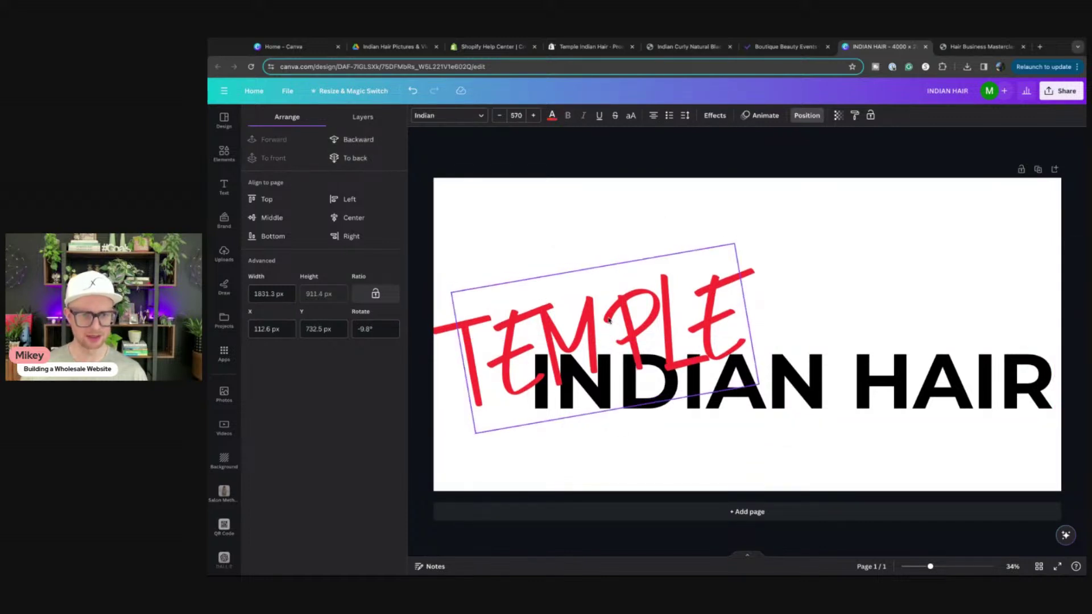
pyautogui.moveTo(735, 245)
pyautogui.mouseDown()
pyautogui.moveTo(749, 233)
pyautogui.moveTo(738, 243)
pyautogui.mouseUp()
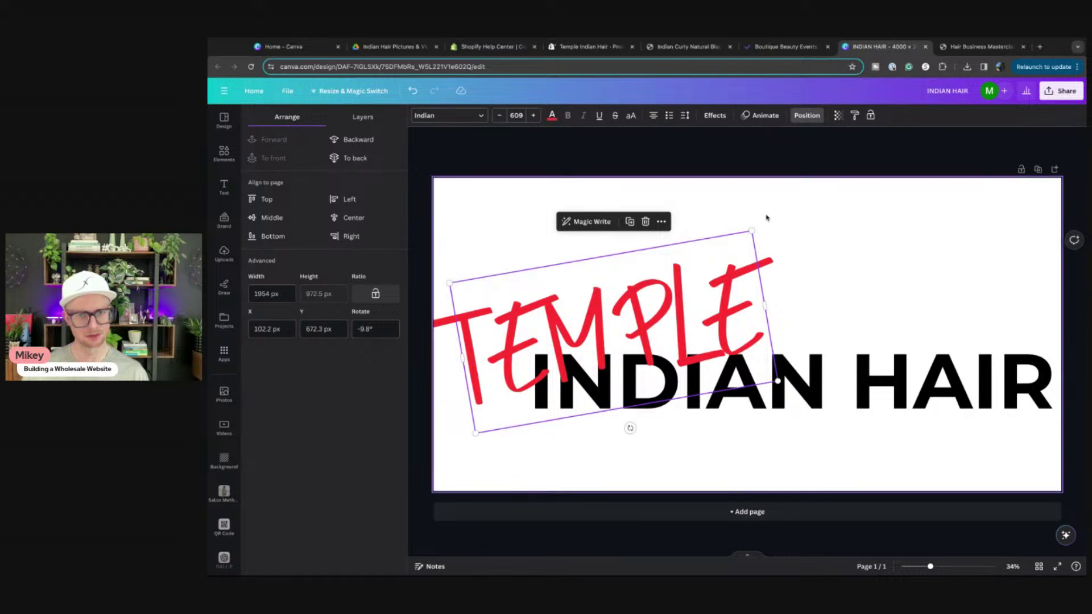
pyautogui.moveTo(630, 428); pyautogui.dragTo(629, 430)
pyautogui.moveTo(737, 243); pyautogui.dragTo(693, 279)
pyautogui.moveTo(612, 362); pyautogui.dragTo(608, 348)
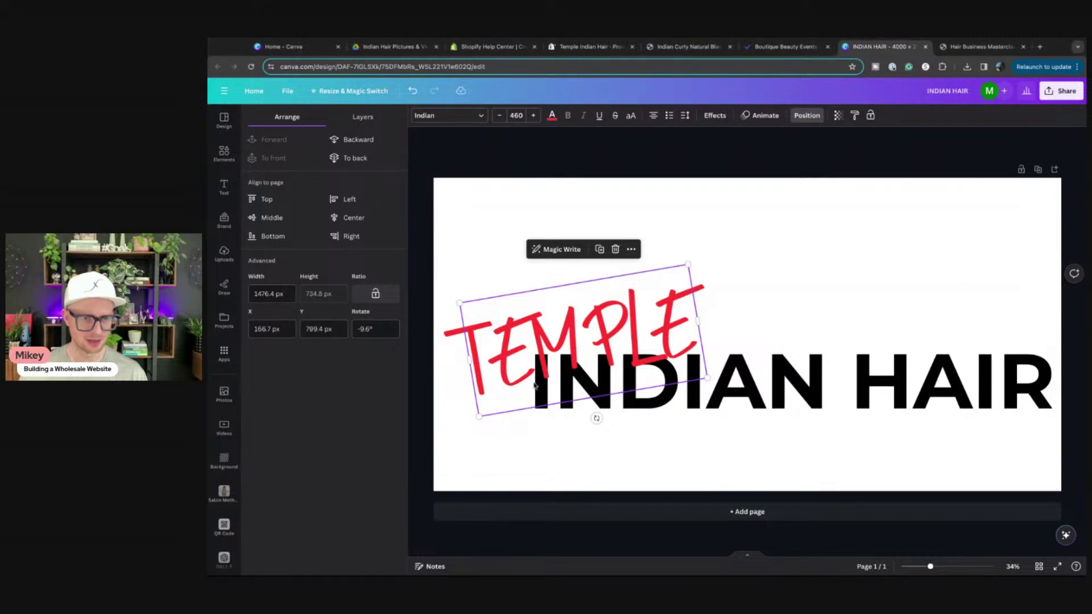
pyautogui.moveTo(654, 346); pyautogui.dragTo(648, 339)
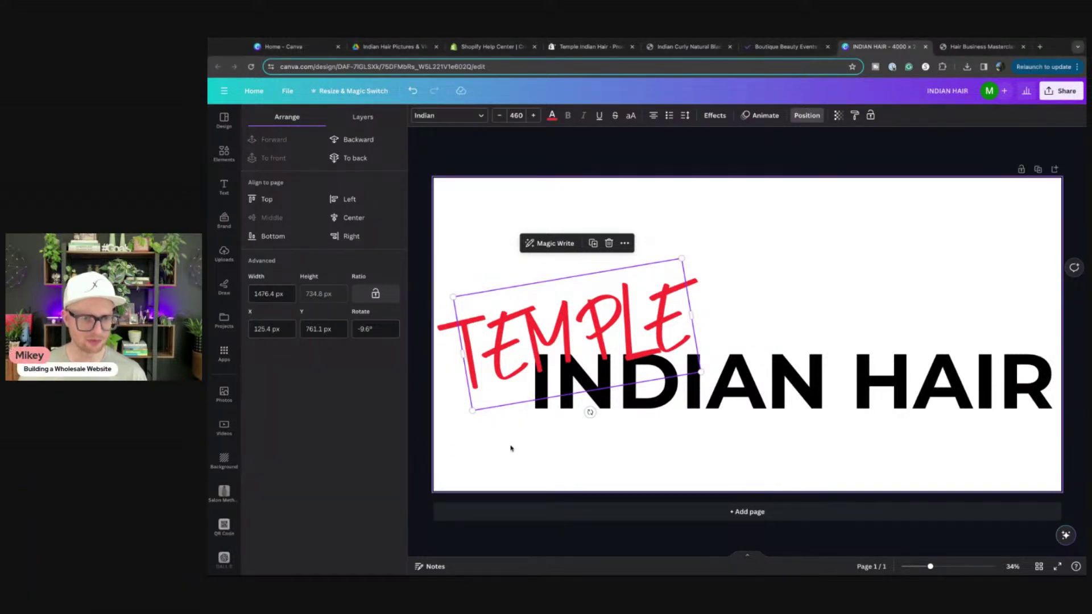
# Recolour the INDIAN HAIR heading with the custom dark grey #575555
pyautogui.click(796, 392)
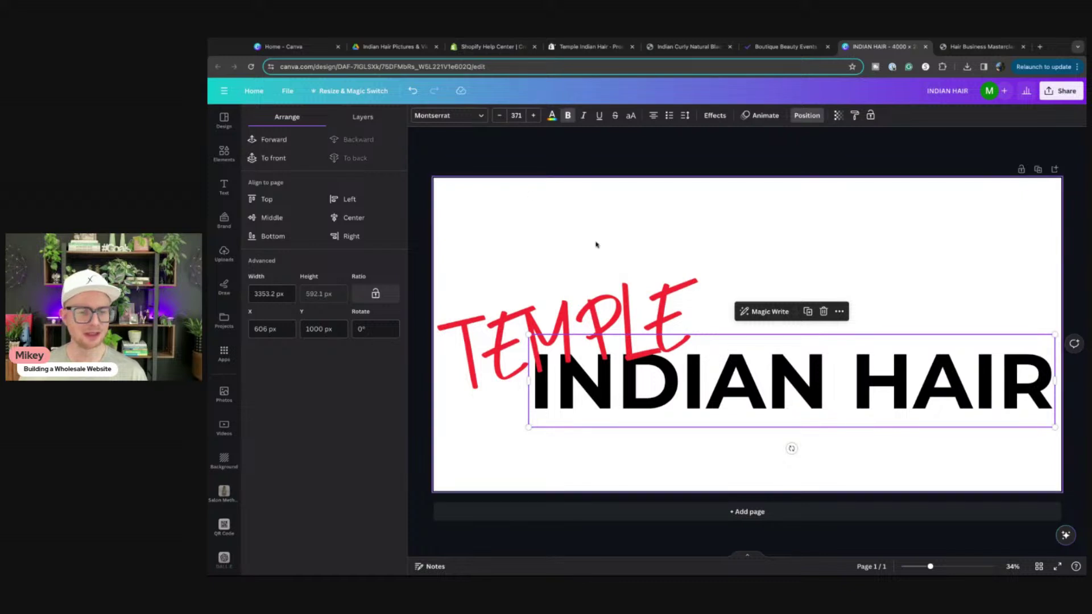
pyautogui.click(551, 115)
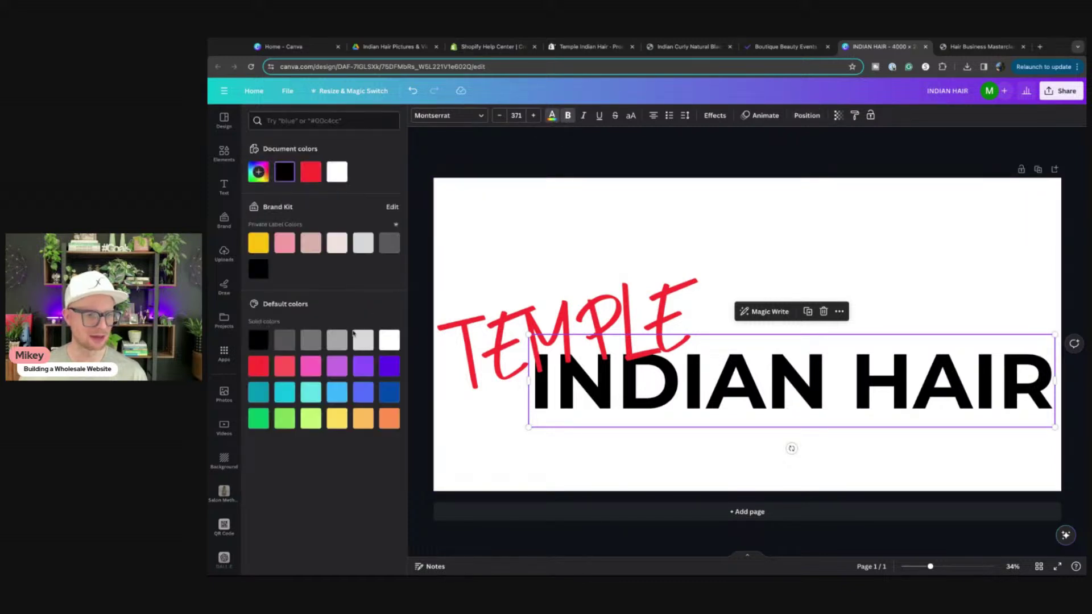
pyautogui.click(258, 172)
pyautogui.moveTo(258, 244); pyautogui.dragTo(259, 228)
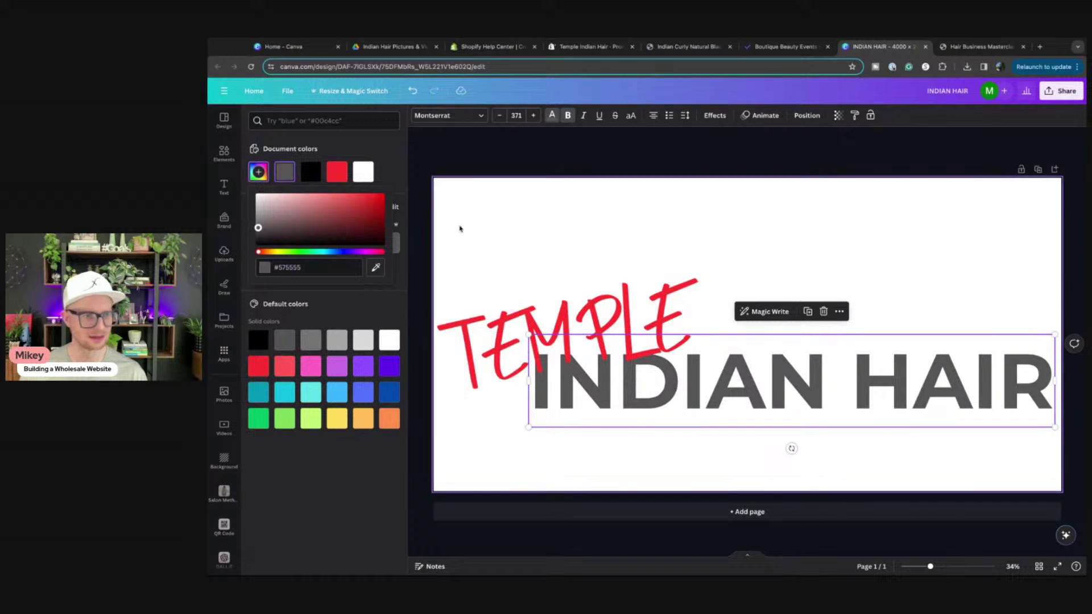
# Rename the logo design as temple-indian-hair-logo
pyautogui.click(541, 227)
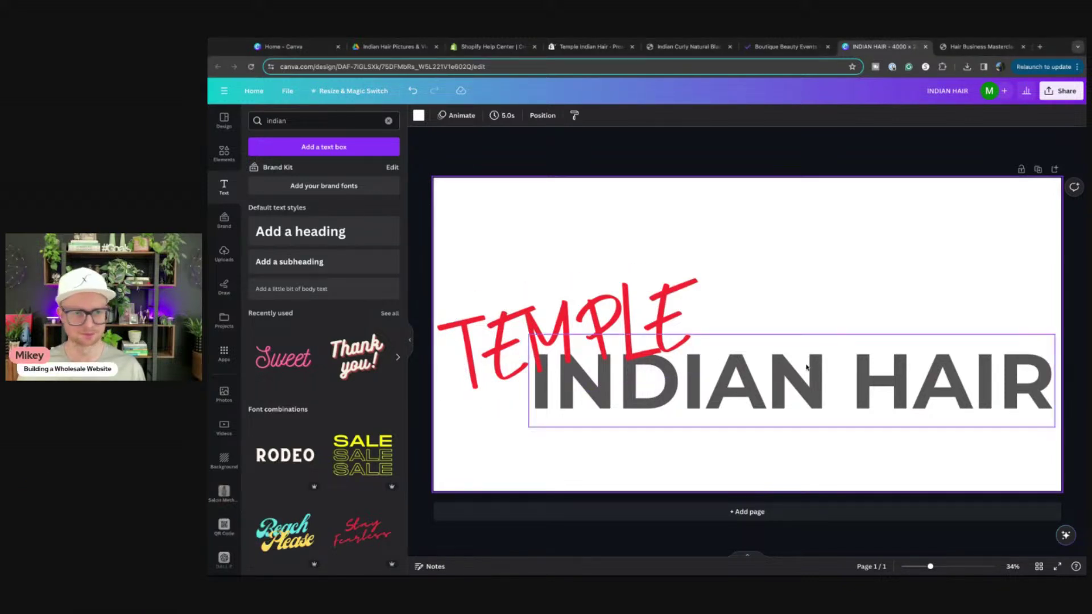
pyautogui.click(905, 165)
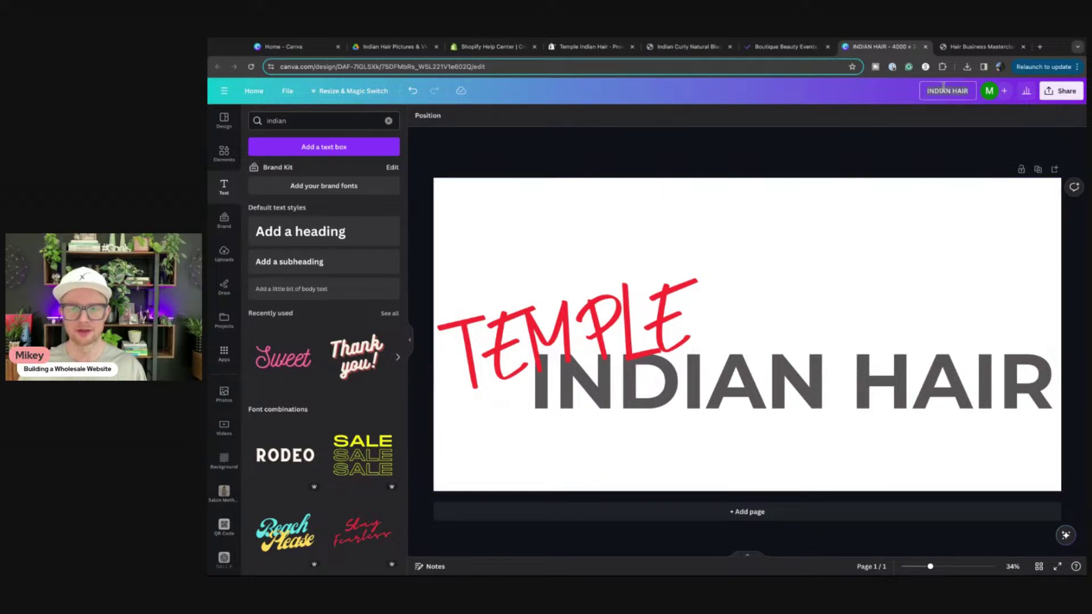
pyautogui.click(943, 89)
pyautogui.write('temple-in')
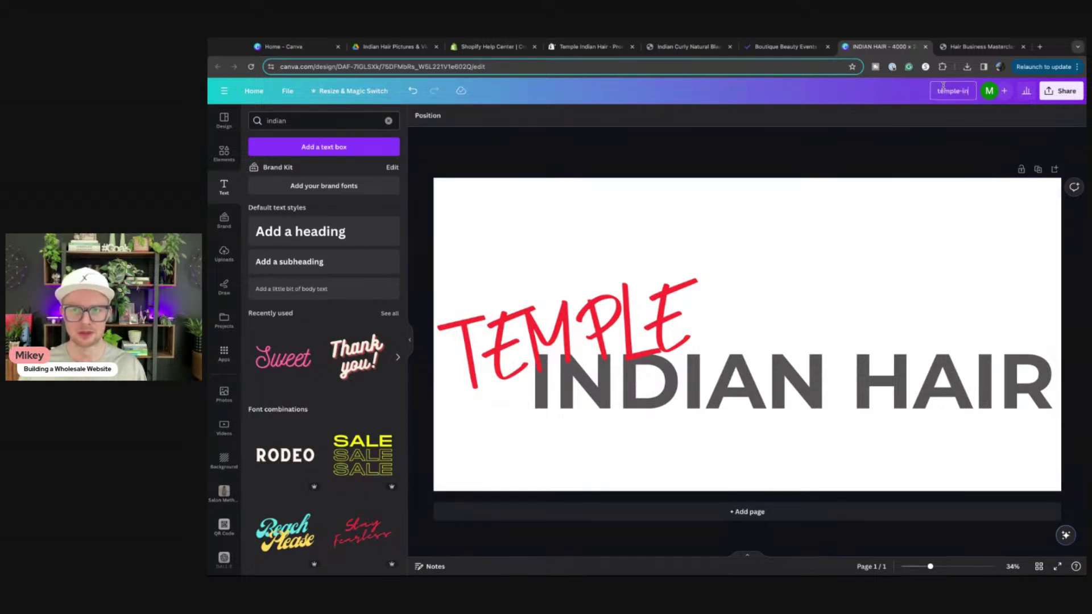
pyautogui.write('dian-hair')
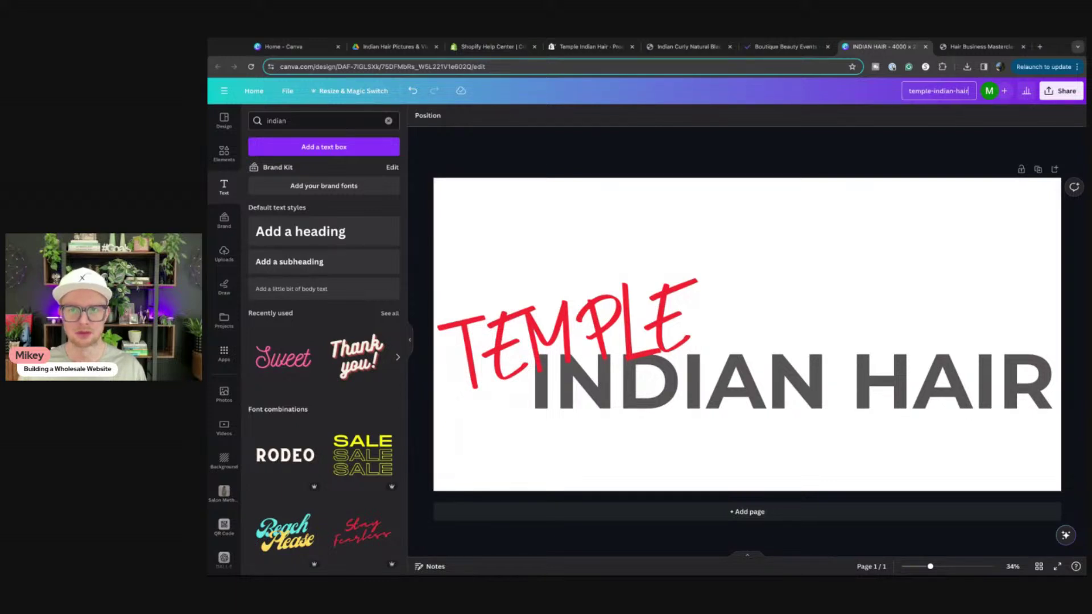
pyautogui.write('-logo')
pyautogui.press('Return')
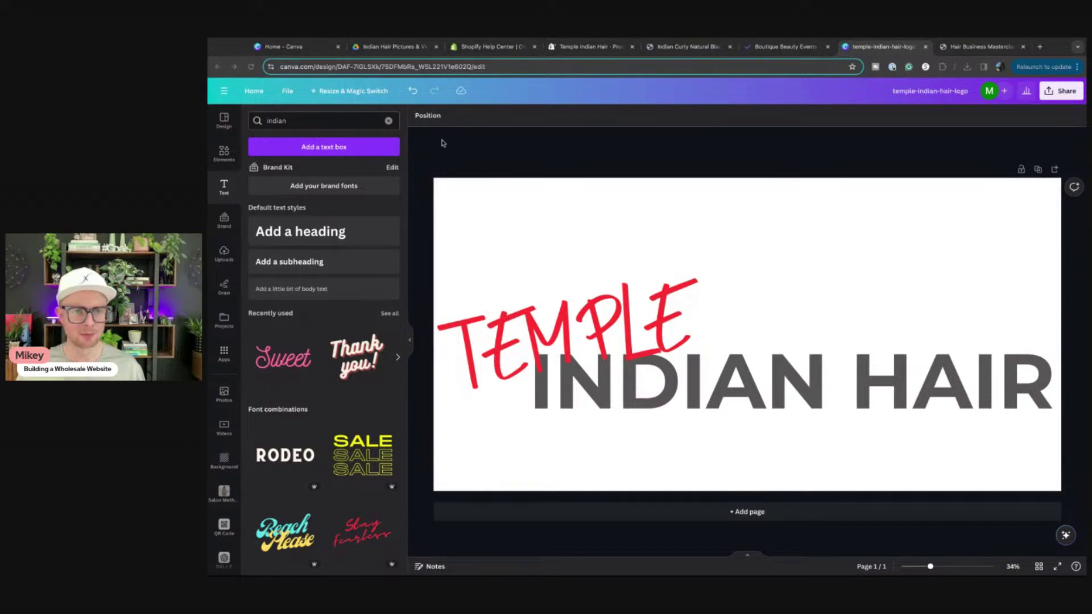
# Download the logo as a 4,000 × 2,000 px PNG with a transparent background
pyautogui.click(1064, 91)
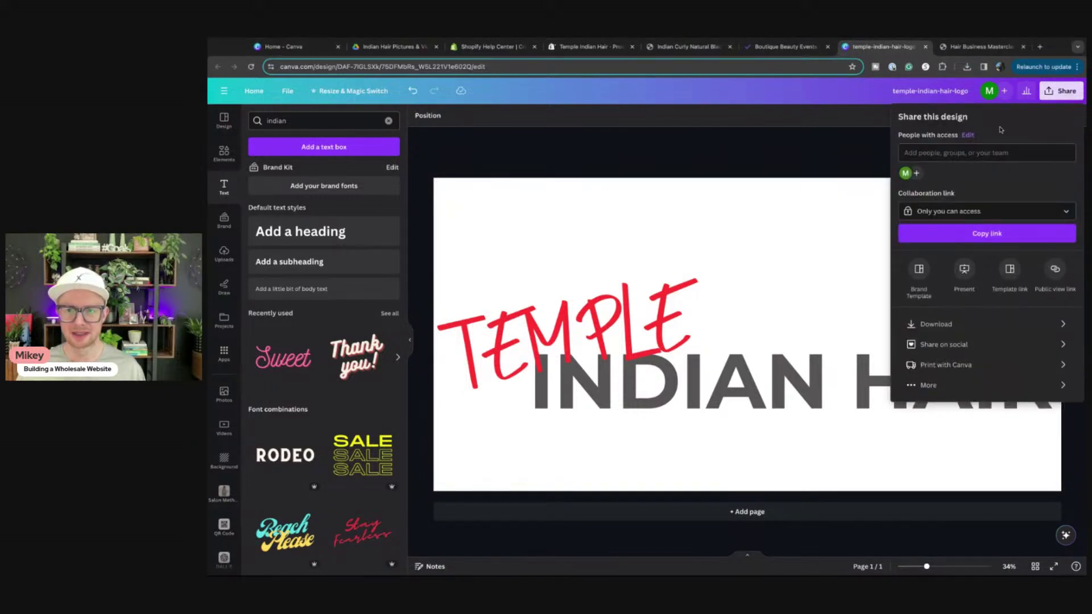
pyautogui.click(935, 323)
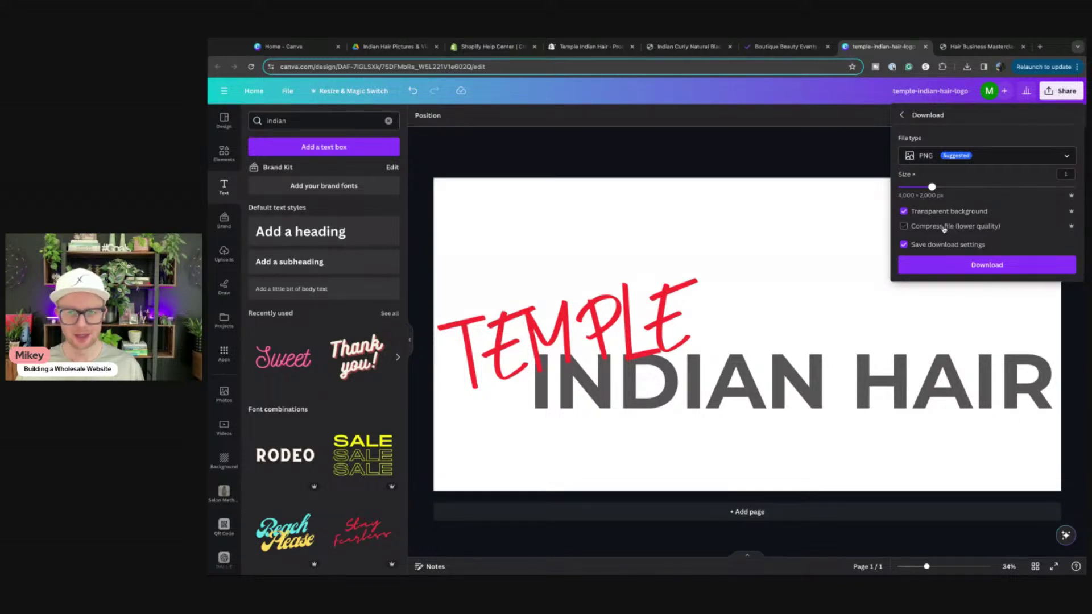
pyautogui.click(935, 265)
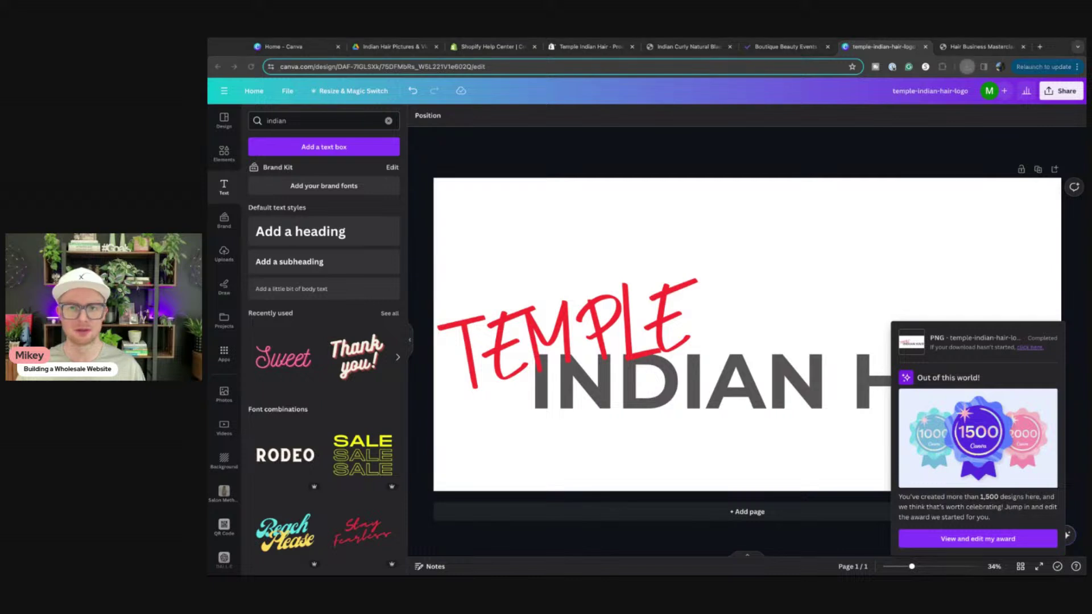
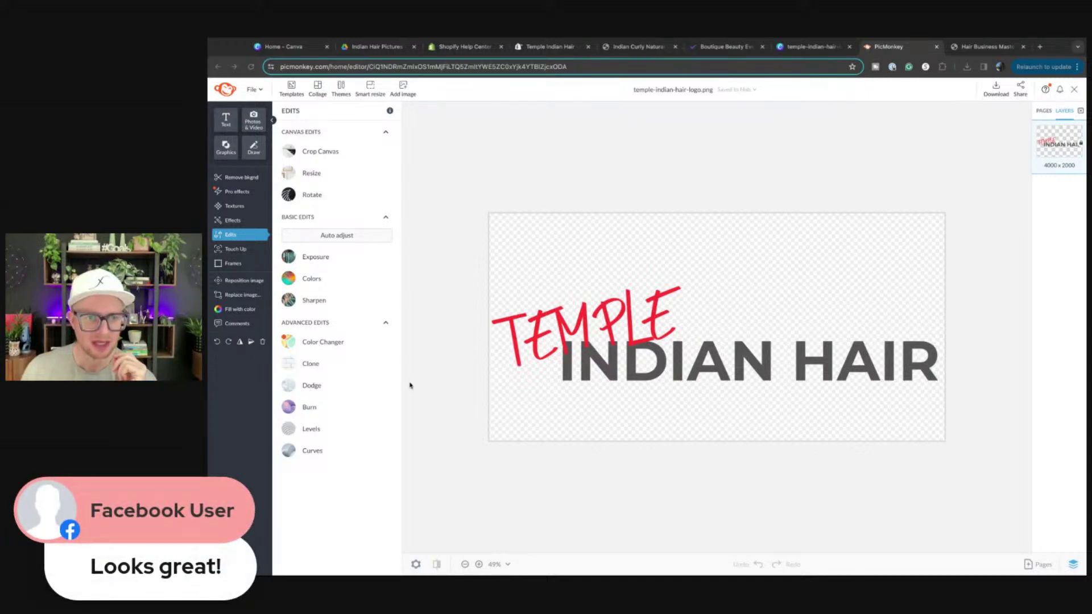
# In PicMonkey, crop the logo canvas tightly around the lettering to about 3939 × 859 px
pyautogui.click(434, 379)
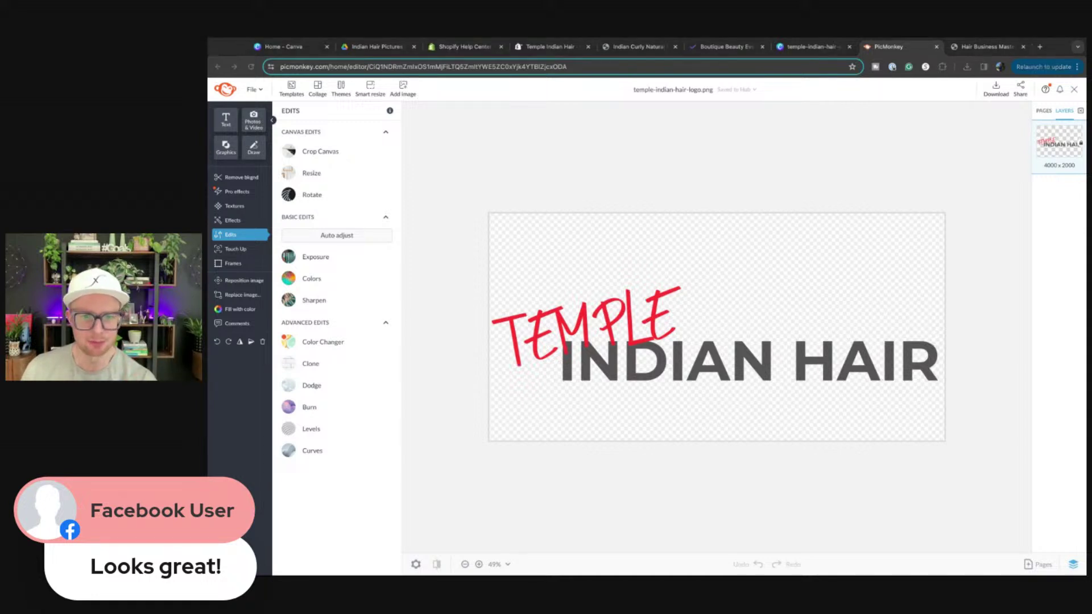
pyautogui.click(435, 291)
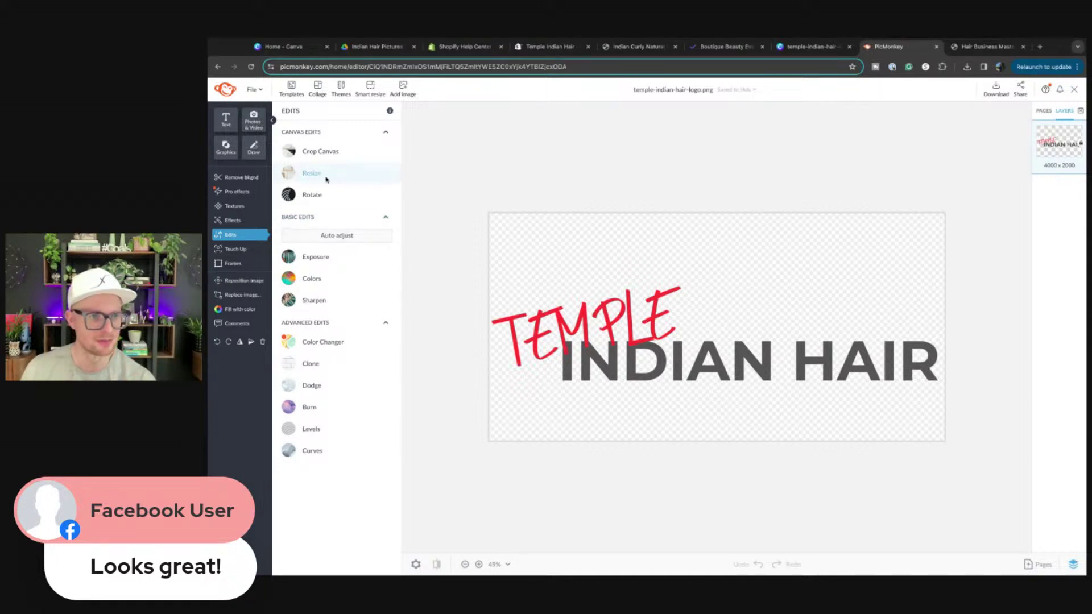
pyautogui.click(312, 159)
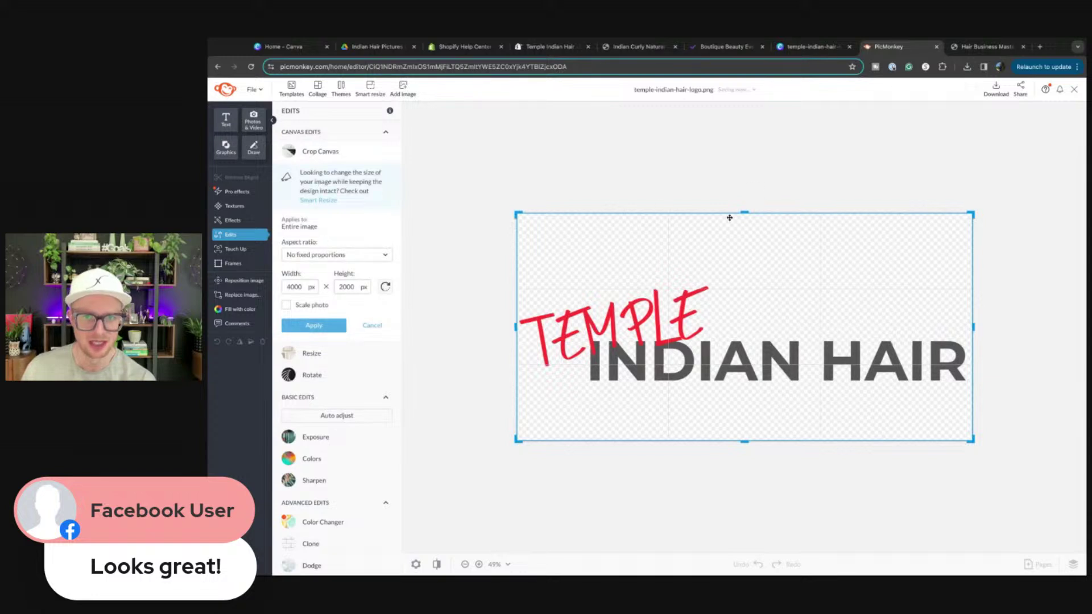
pyautogui.moveTo(748, 212); pyautogui.dragTo(746, 284)
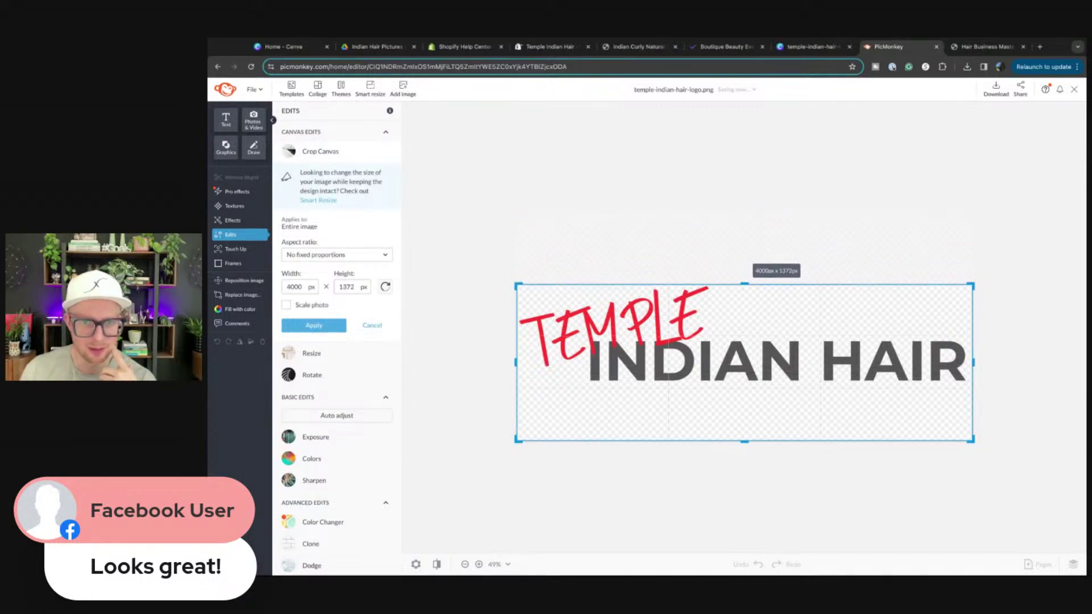
pyautogui.moveTo(744, 442); pyautogui.dragTo(745, 381)
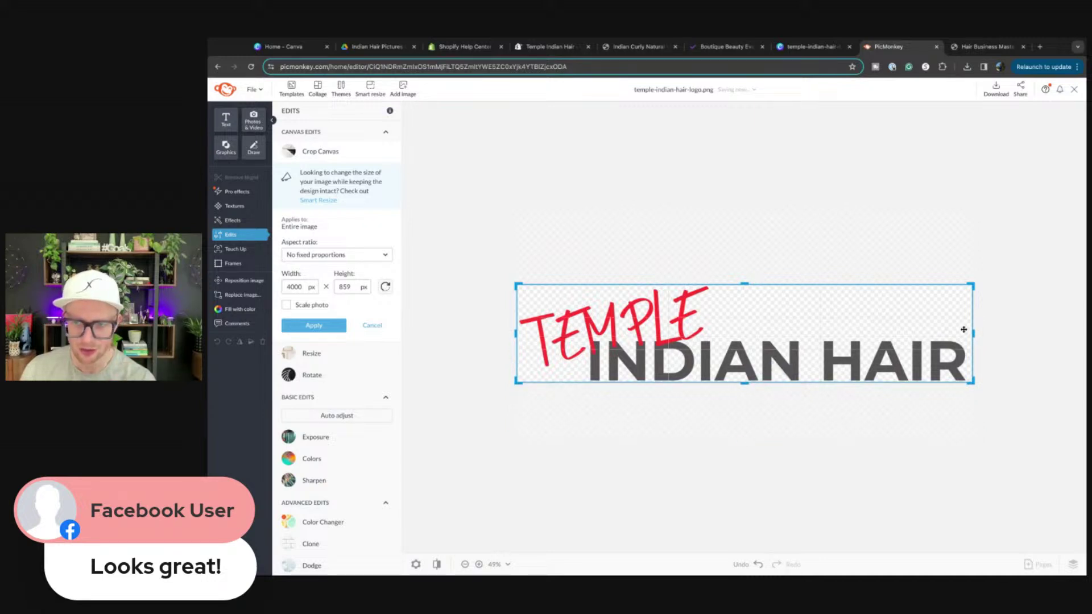
pyautogui.moveTo(975, 332); pyautogui.dragTo(967, 332)
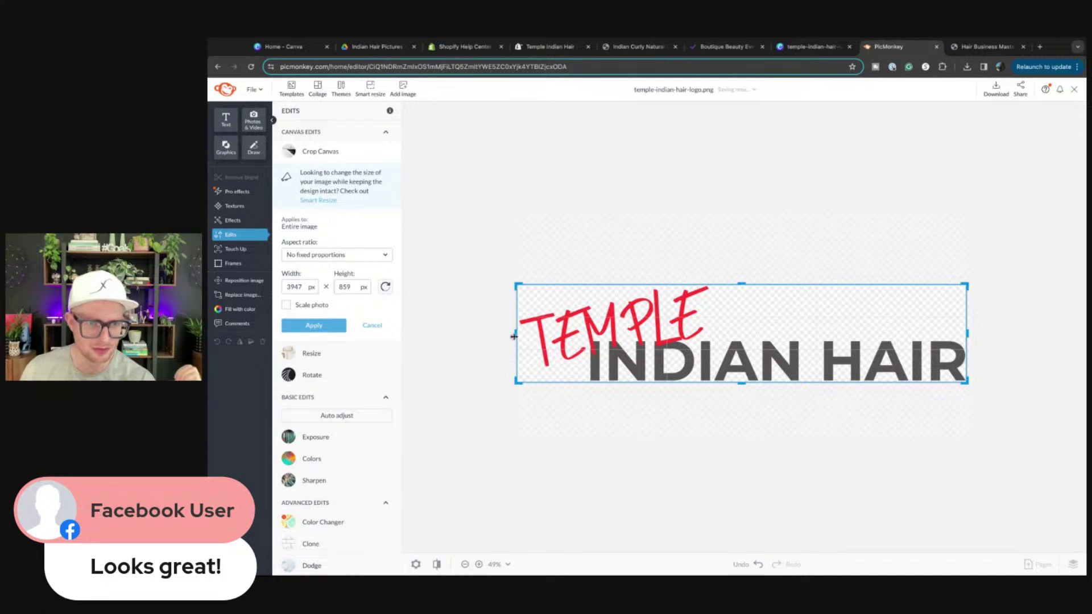
pyautogui.moveTo(514, 334); pyautogui.dragTo(517, 334)
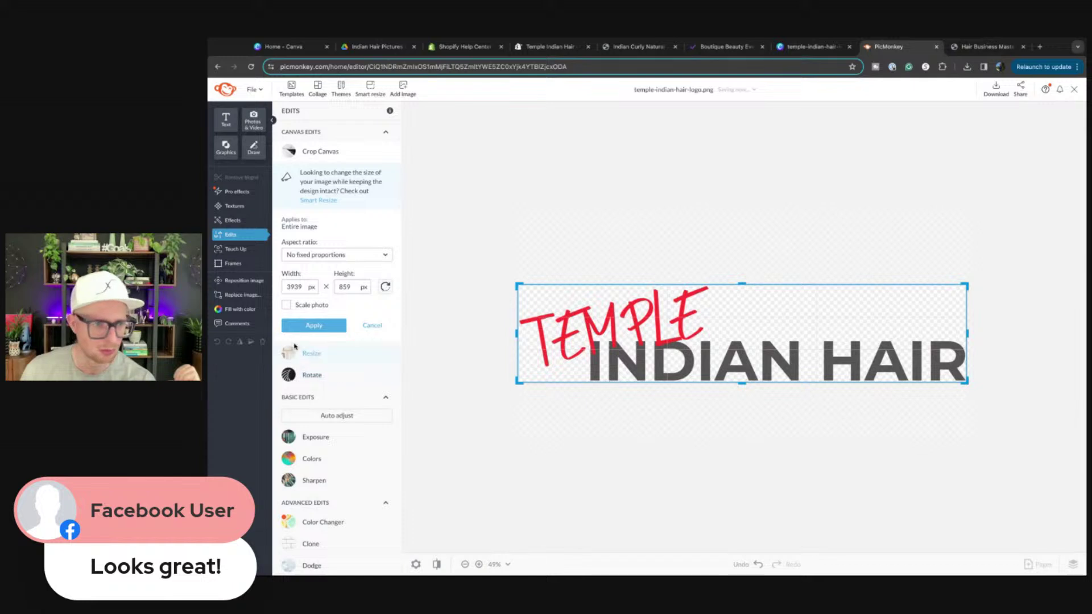
pyautogui.click(314, 325)
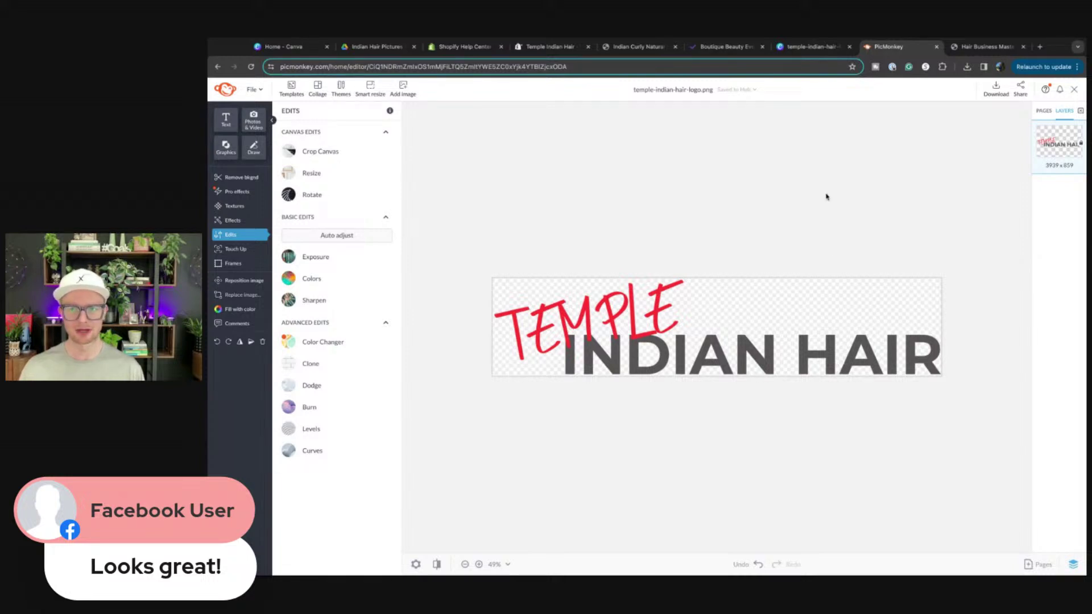
# Rename the cropped logo file as temple-indian-hair-logo-hi-res.png and download it as a PNG image
pyautogui.click(995, 89)
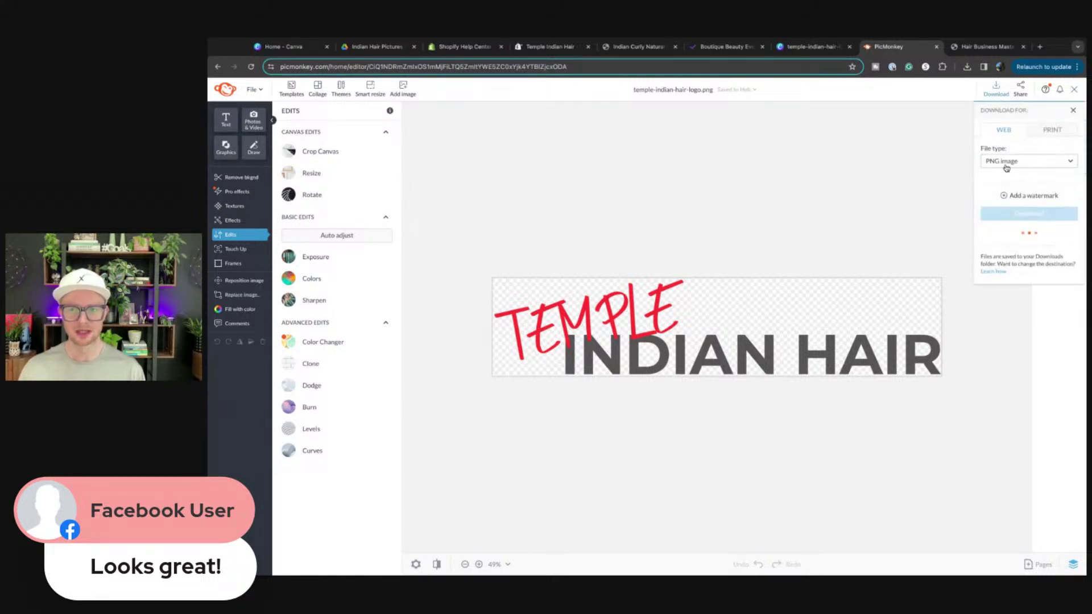
pyautogui.click(704, 89)
pyautogui.click(699, 89)
pyautogui.click(701, 90)
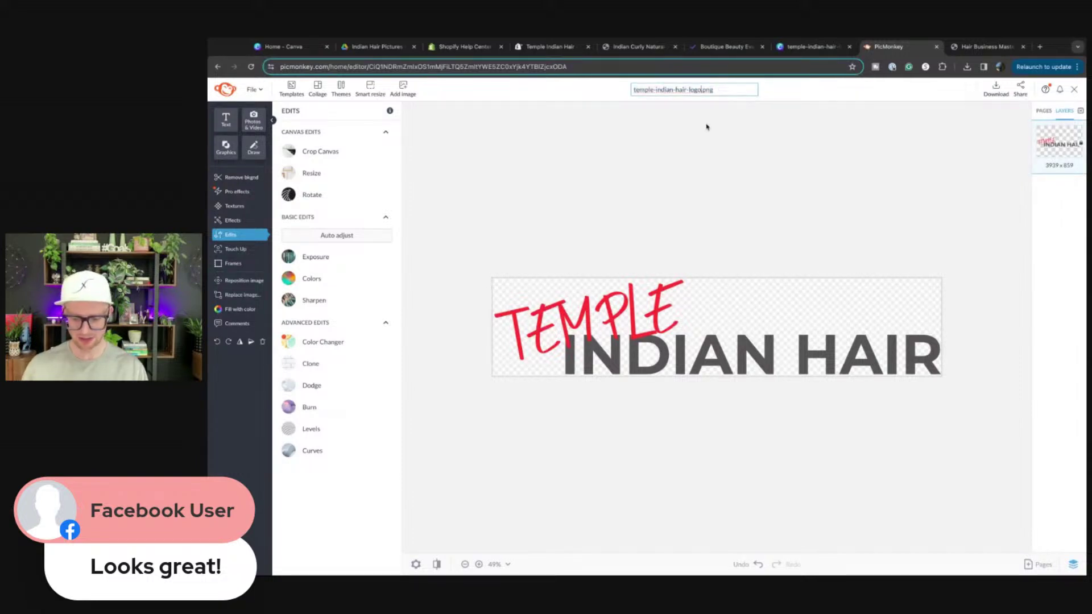
pyautogui.write('hi-res')
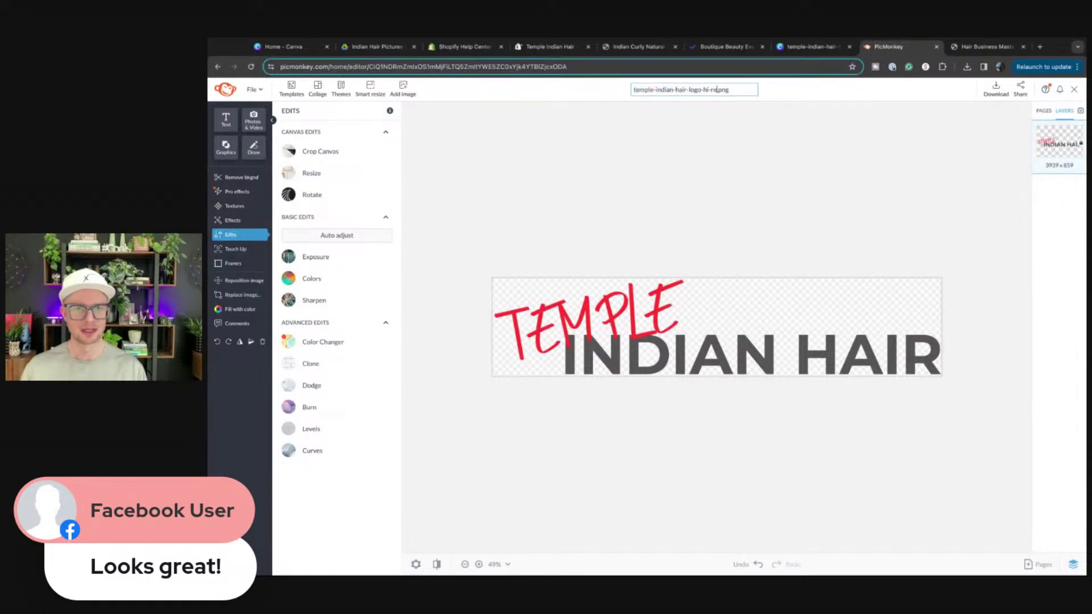
pyautogui.press('Return')
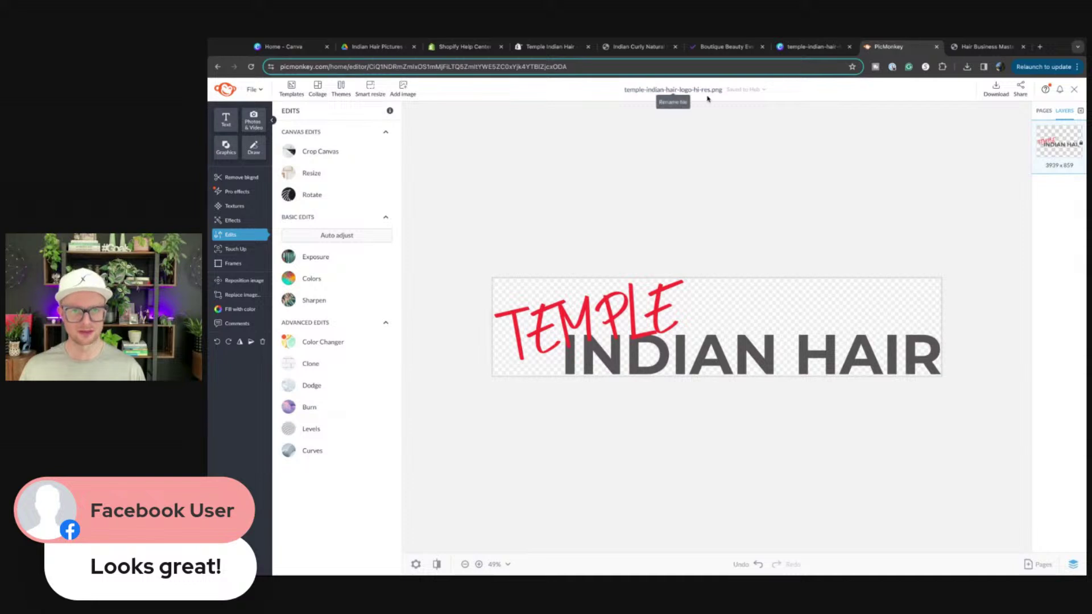
pyautogui.click(996, 89)
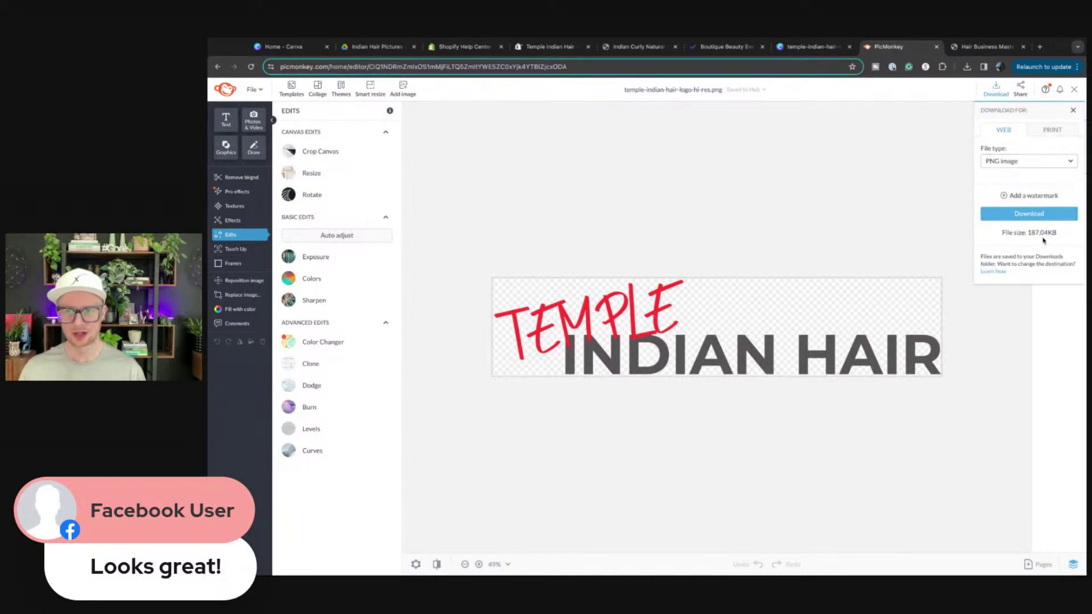
pyautogui.click(1032, 214)
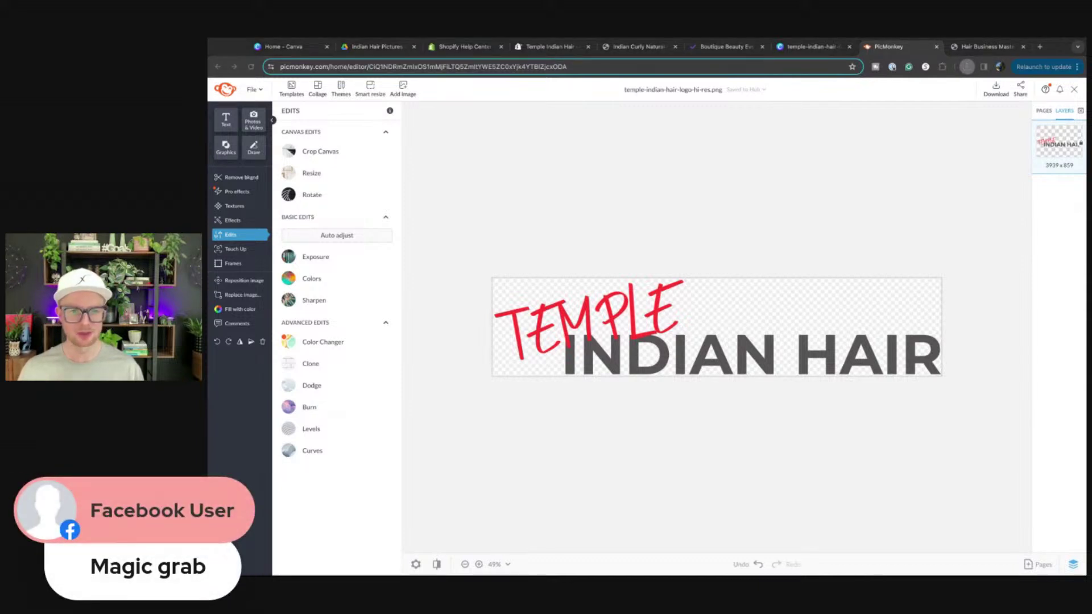
pyautogui.click(471, 346)
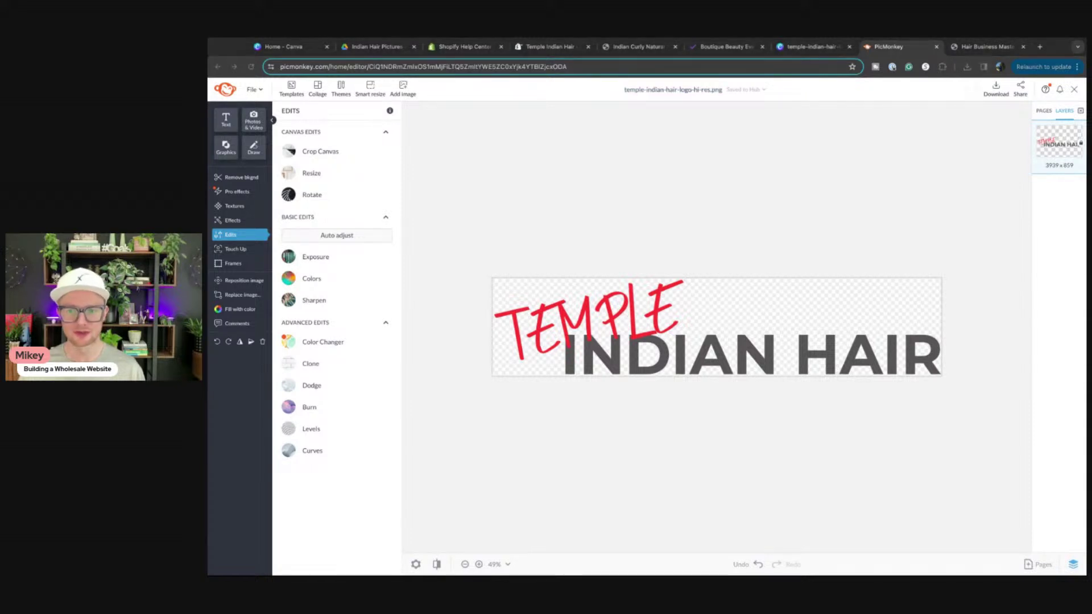
pyautogui.click(460, 334)
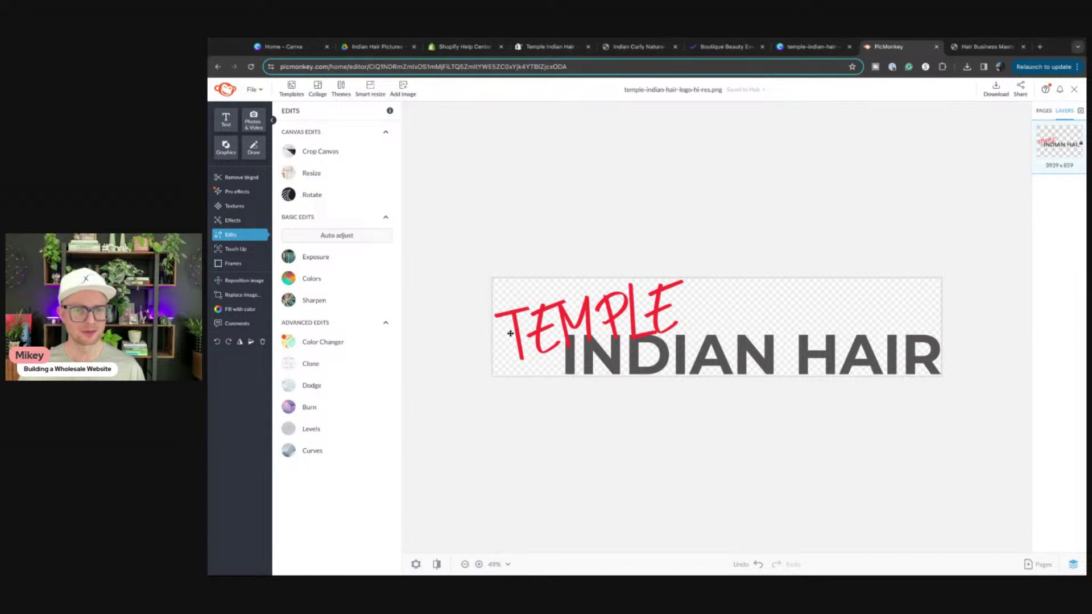
# Resize the entire logo image proportionally to a width of 400 px
pyautogui.click(297, 173)
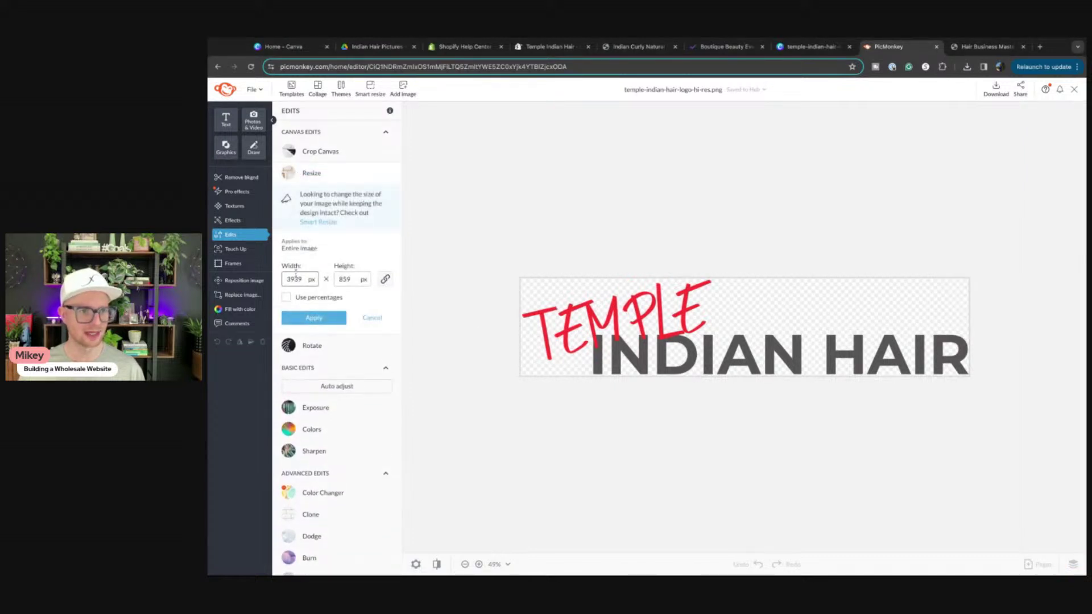
pyautogui.doubleClick(293, 279)
pyautogui.write('400')
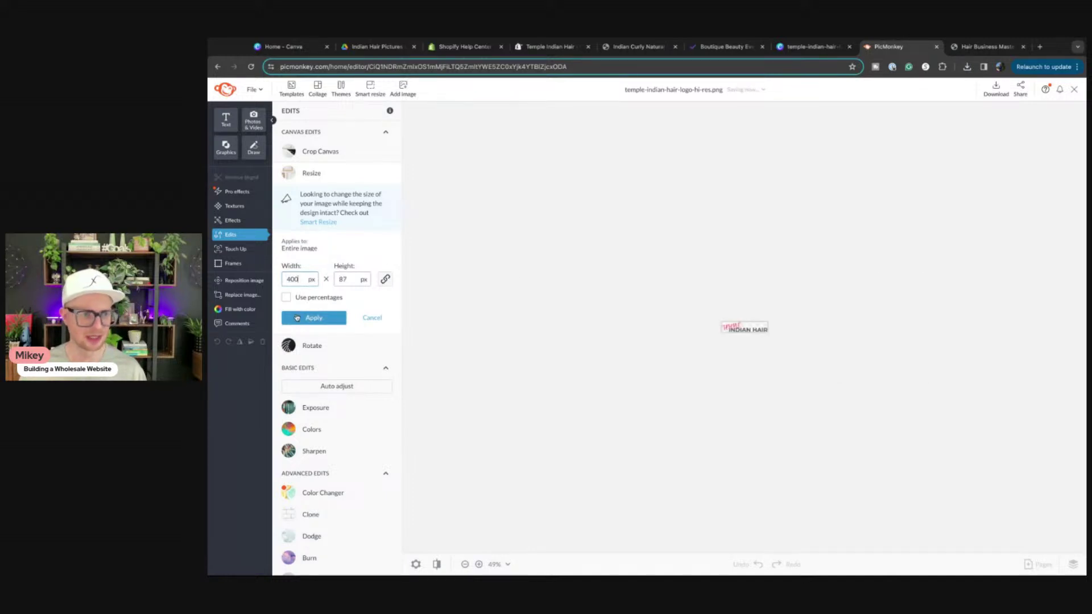
pyautogui.click(296, 317)
# Rename the reduced logo file as temple-indian-hair-logo-web.png and download it as a PNG image
pyautogui.click(693, 90)
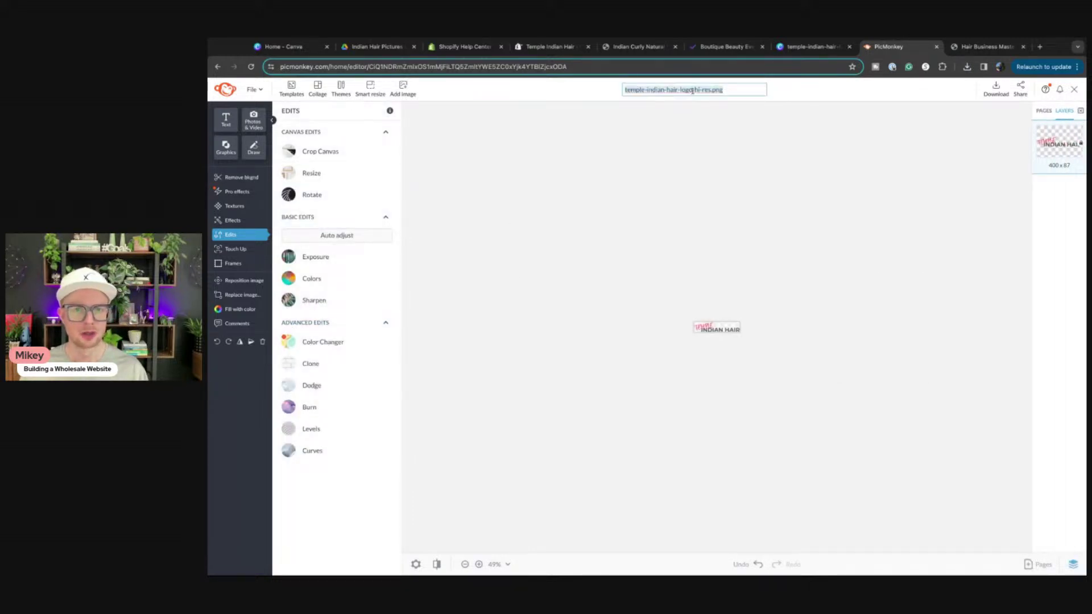
pyautogui.click(695, 90)
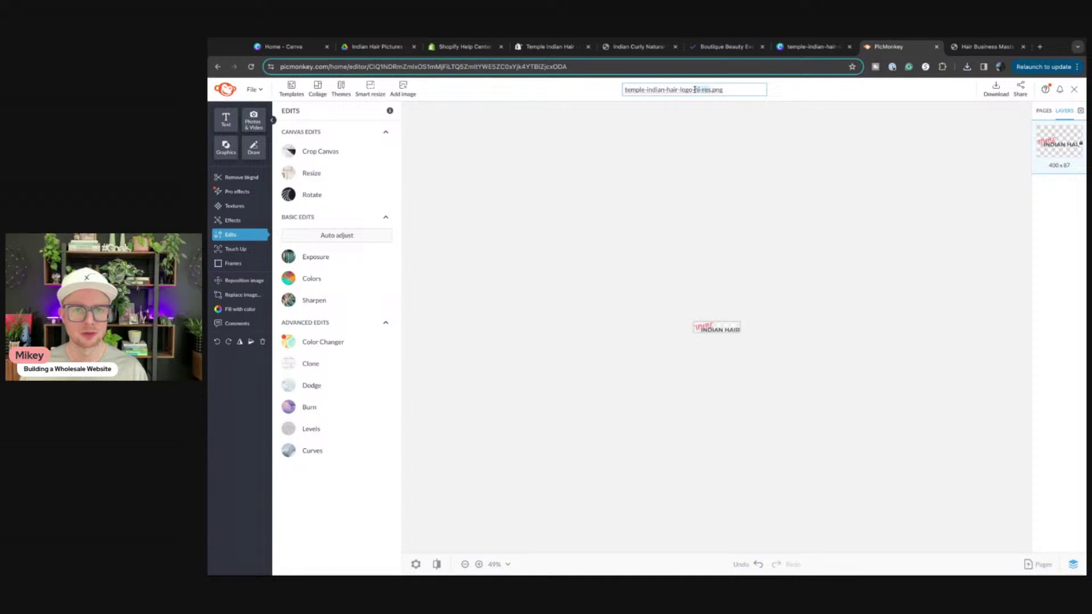
pyautogui.write('web')
pyautogui.press('Return')
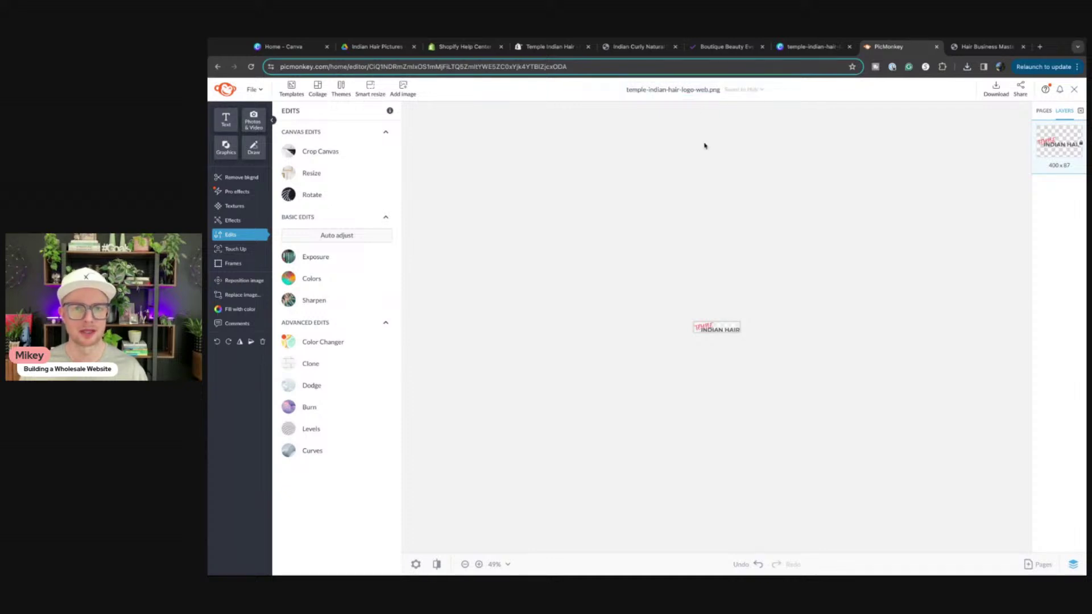
pyautogui.click(996, 88)
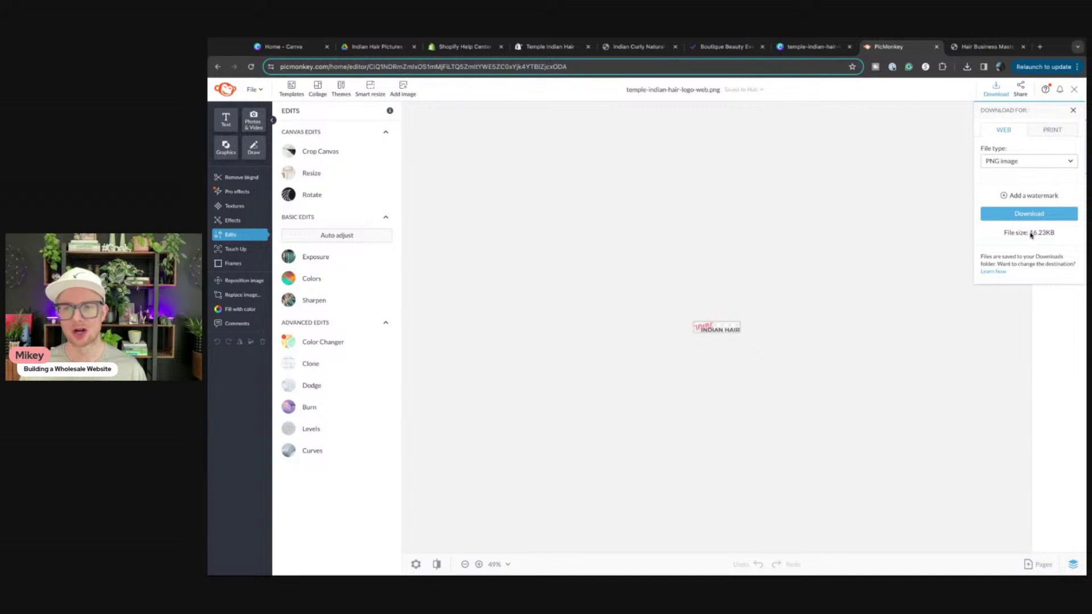
pyautogui.click(1020, 217)
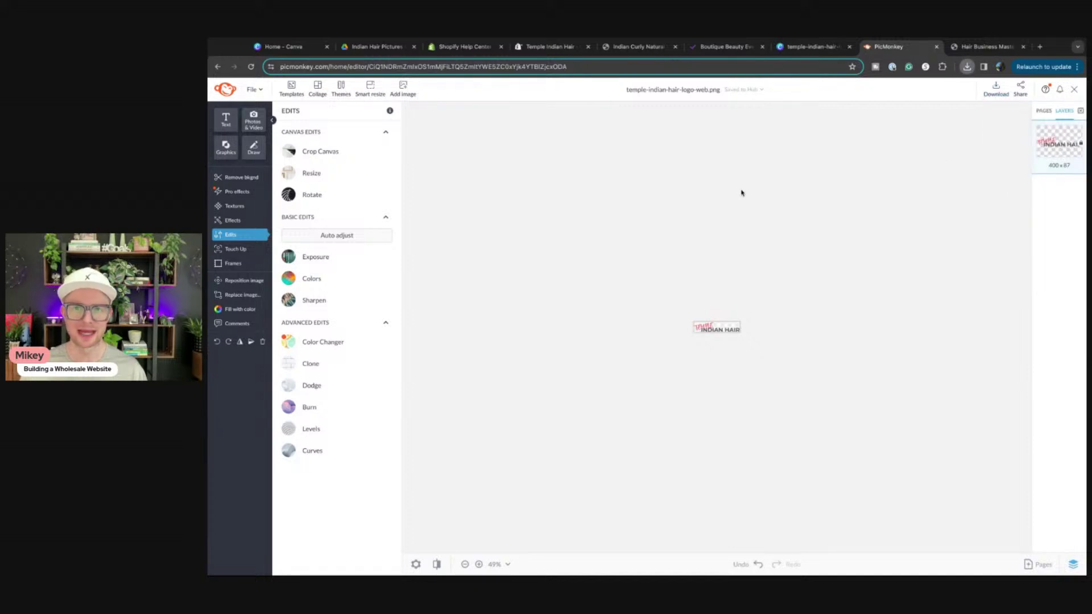
# Switch to the Temple Indian Hair Shopify admin and open the online store's themes
pyautogui.click(634, 48)
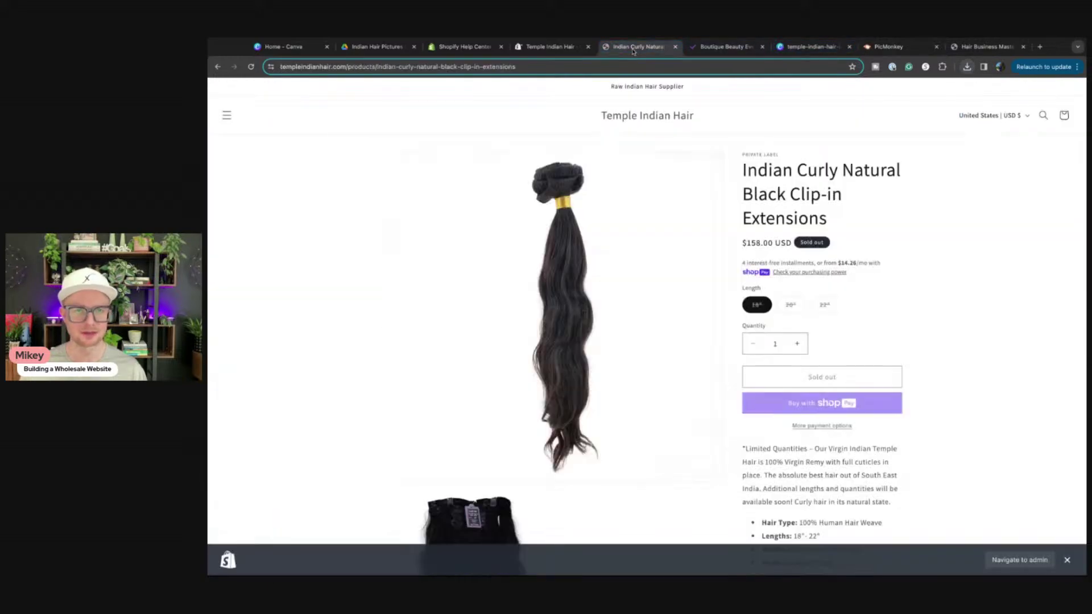
pyautogui.click(536, 47)
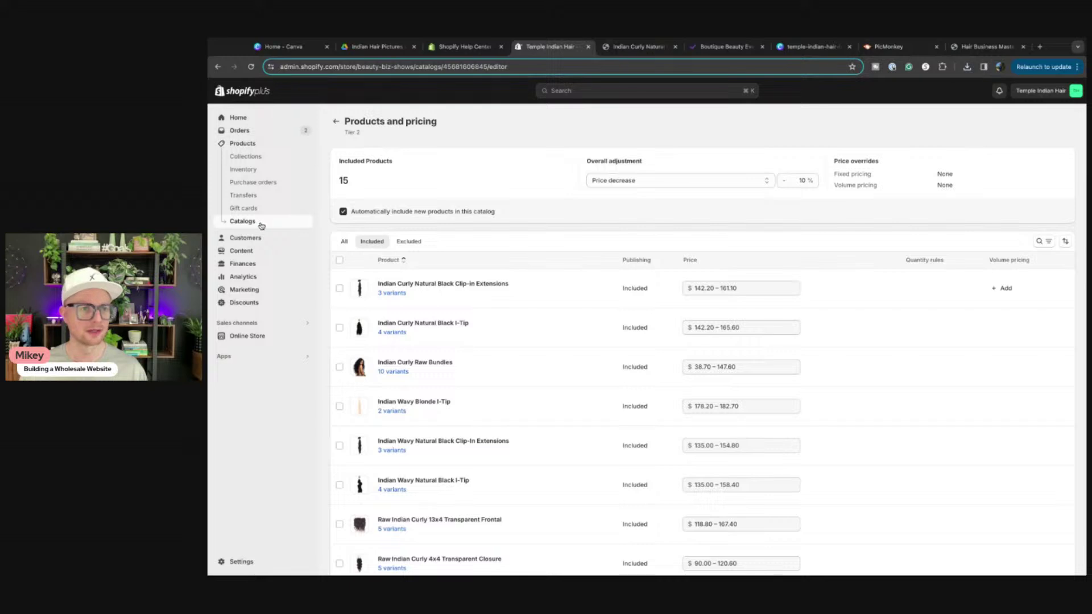
pyautogui.click(246, 336)
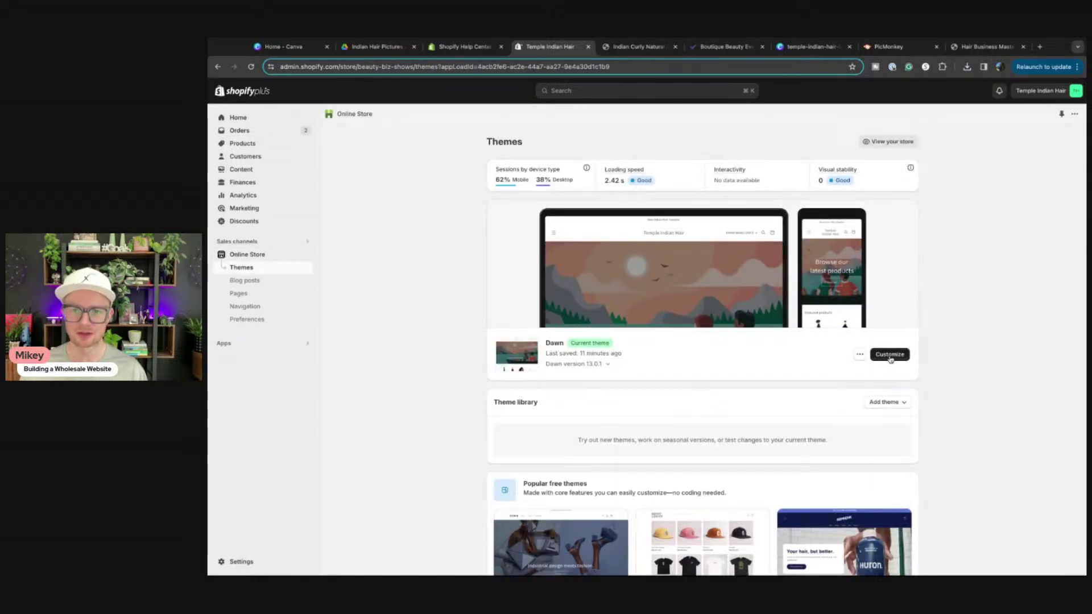
# Customize the Dawn theme and upload the temple-indian-hair-logo-web PNG as the store logo in the theme settings
pyautogui.click(890, 357)
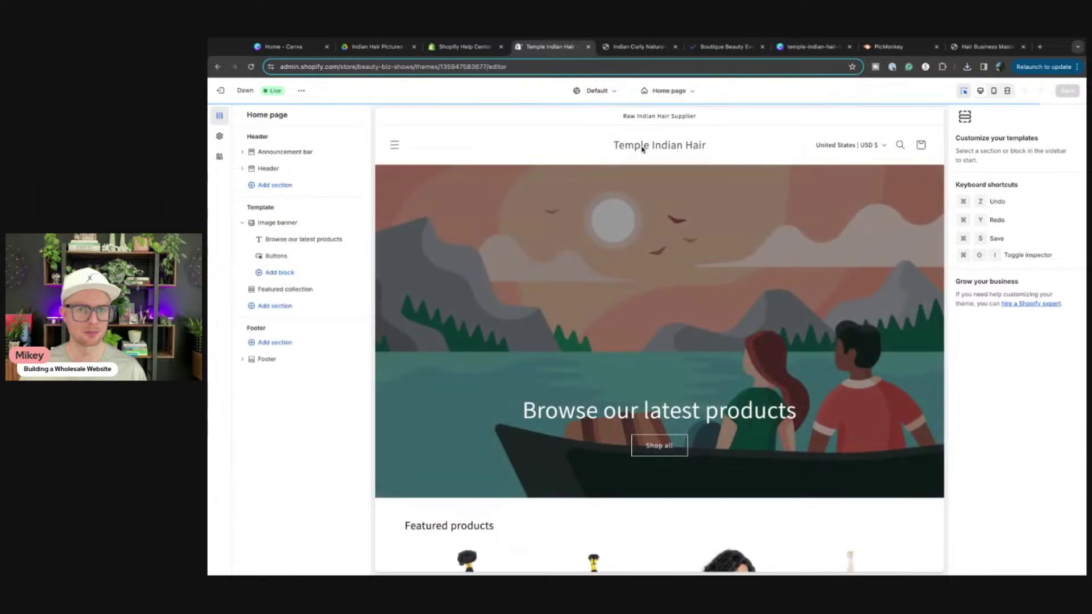
pyautogui.click(611, 149)
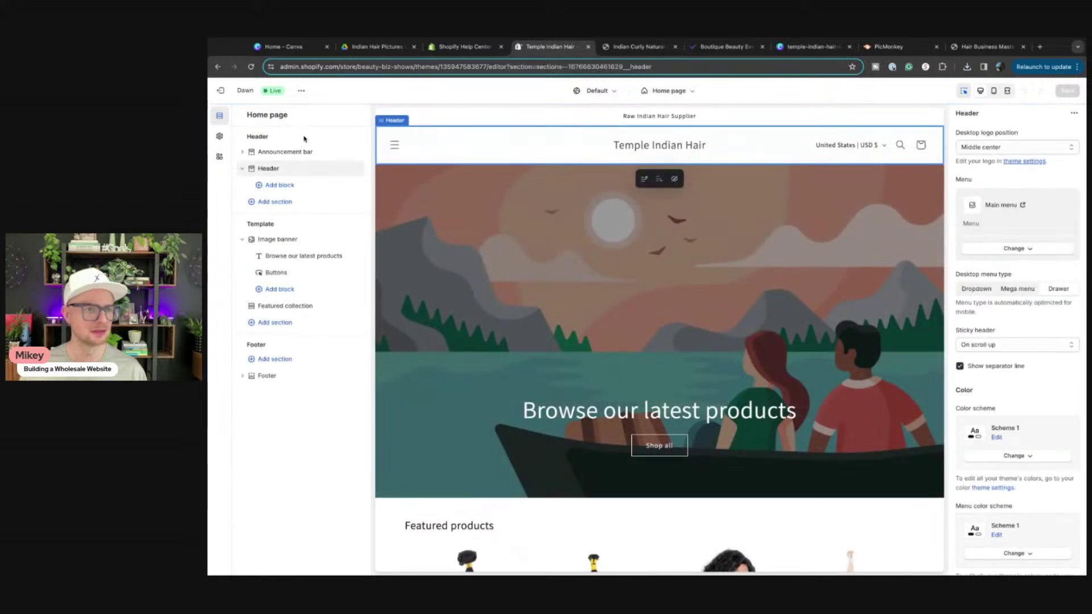
pyautogui.click(220, 137)
pyautogui.click(245, 138)
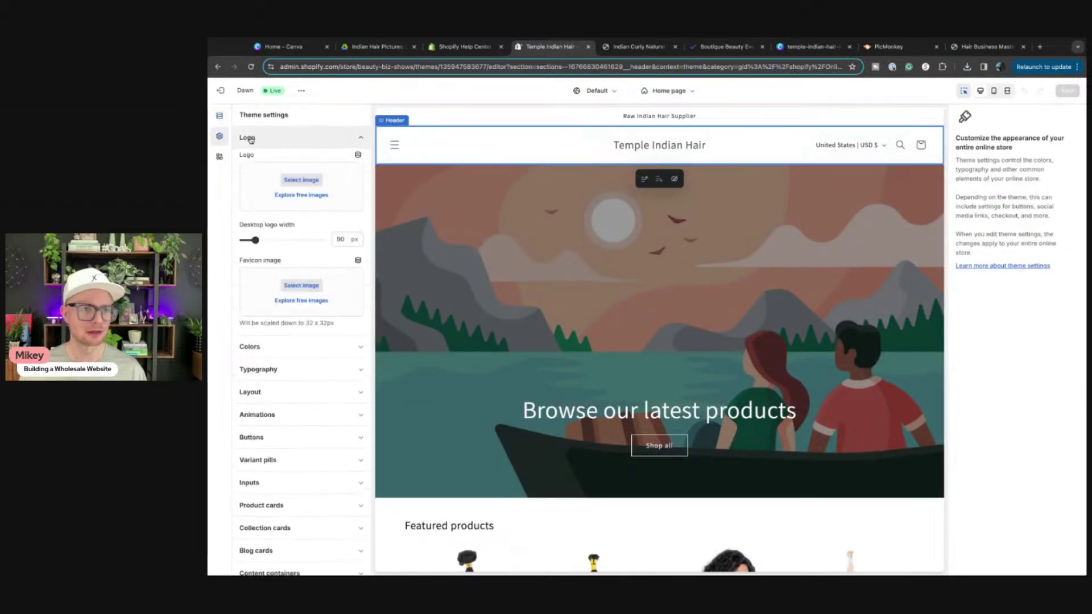
pyautogui.click(311, 181)
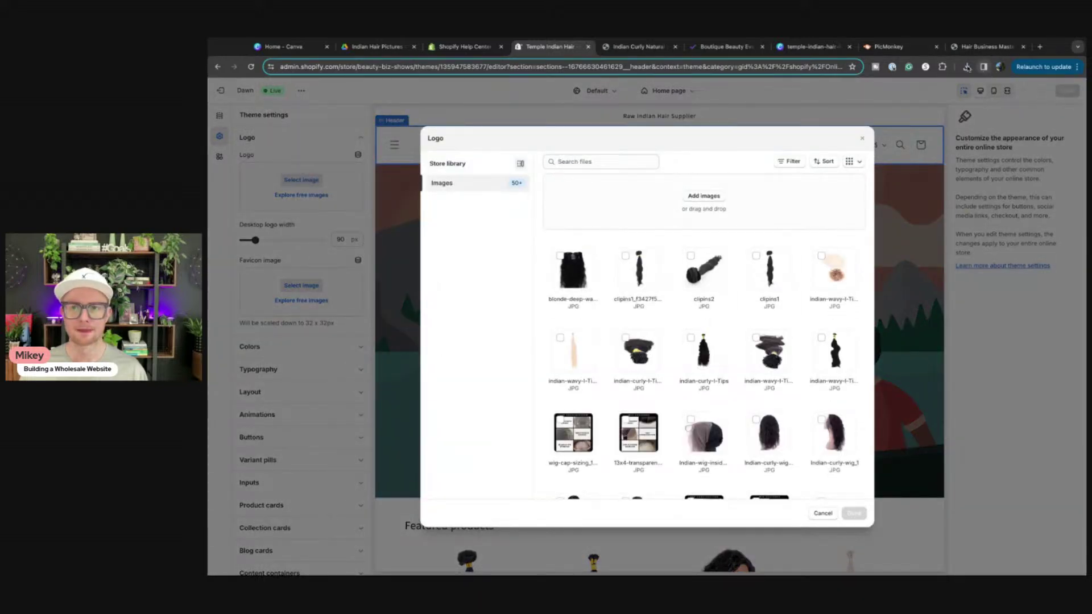
pyautogui.moveTo(951, 76); pyautogui.dragTo(695, 310)
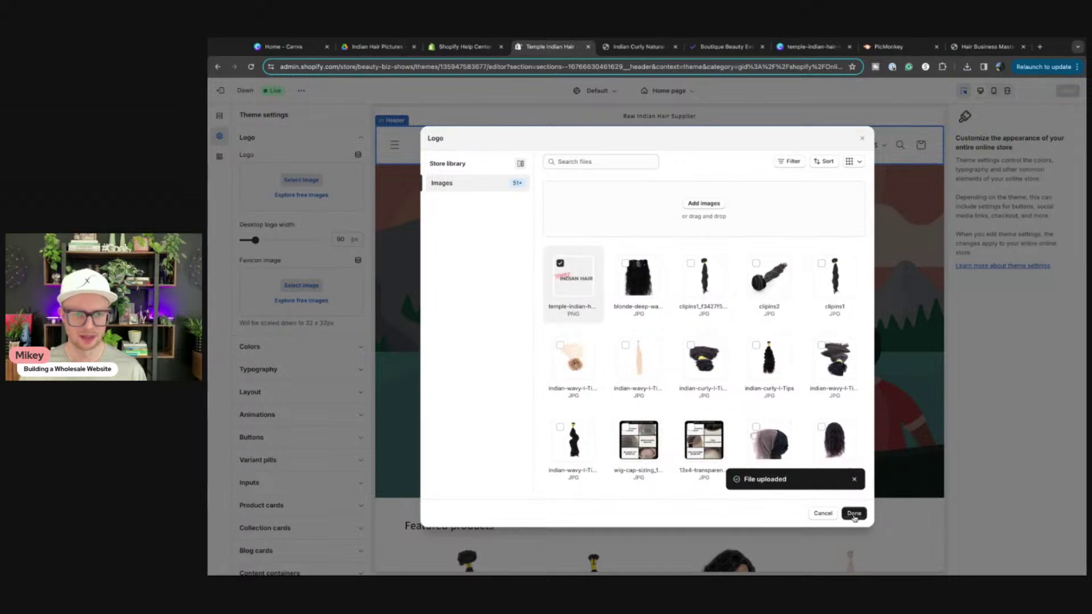
pyautogui.click(854, 515)
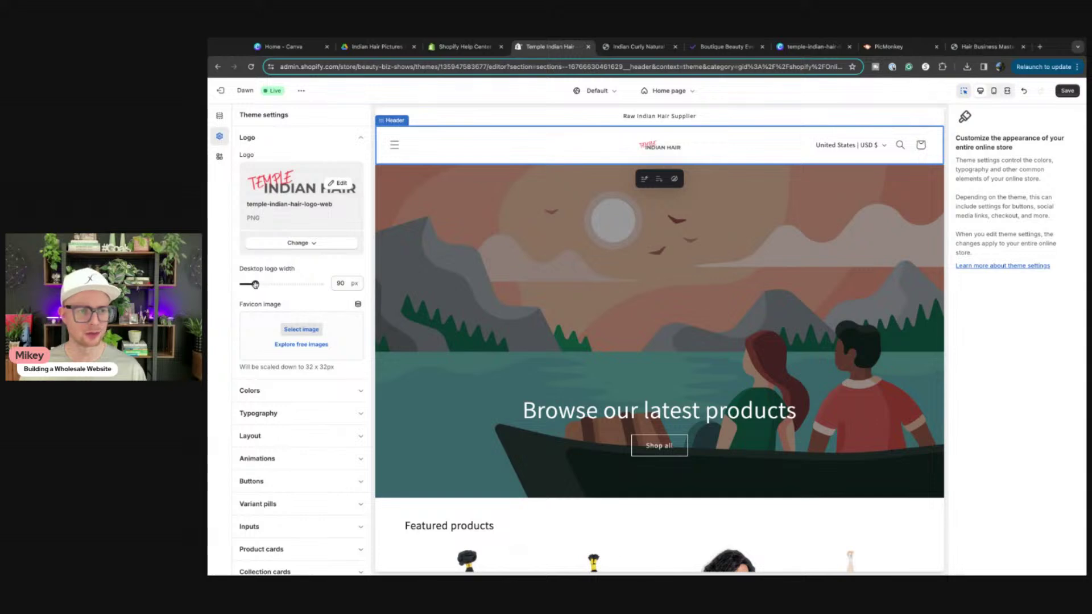
# Set the desktop logo width to 200 px in the theme's logo settings
pyautogui.moveTo(255, 284); pyautogui.dragTo(277, 284)
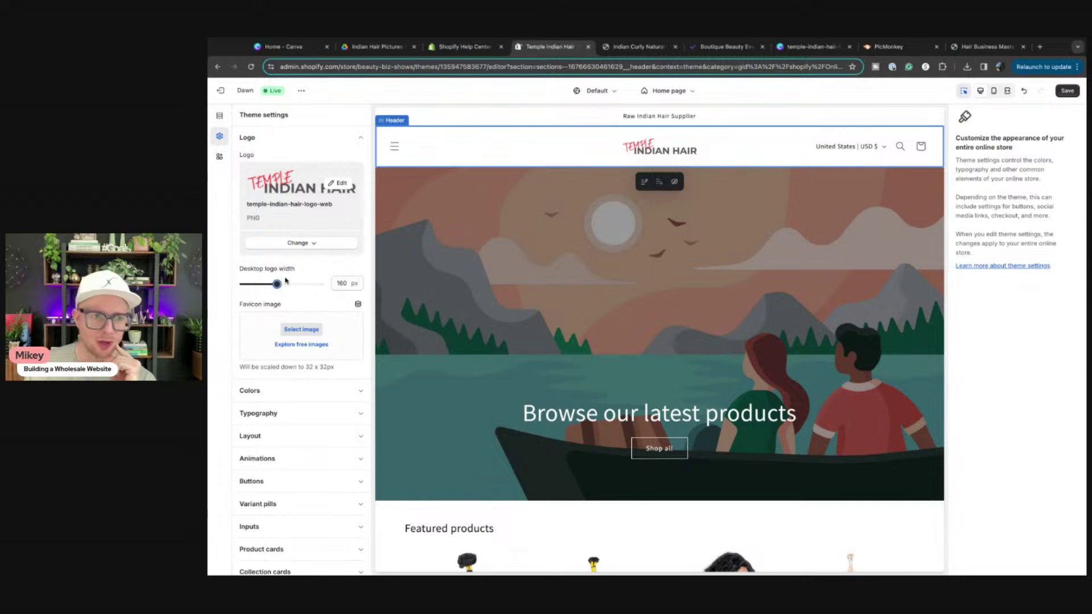
pyautogui.moveTo(276, 284); pyautogui.dragTo(283, 283)
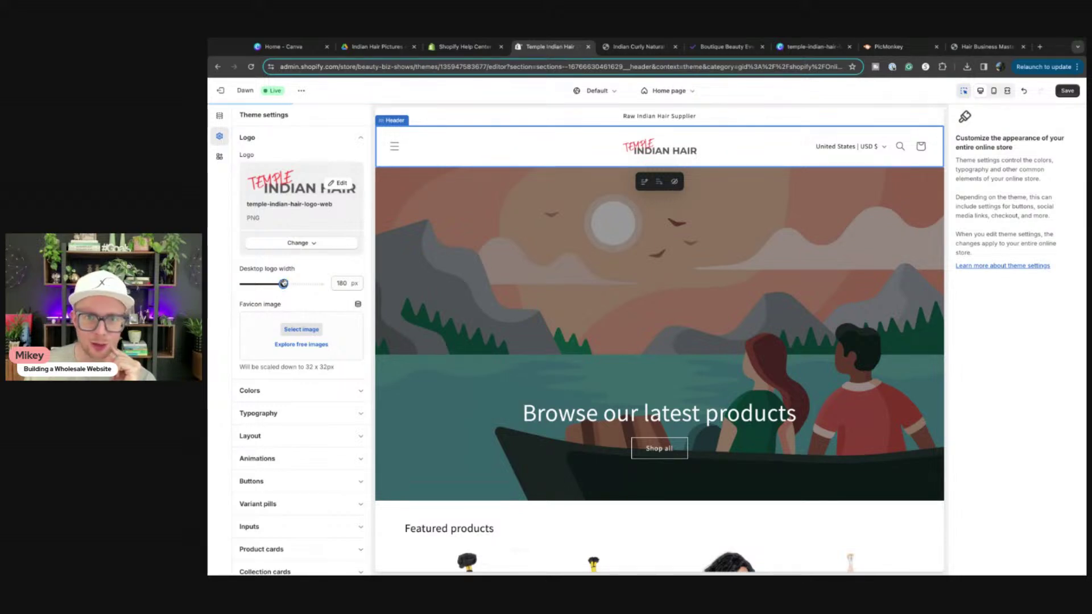
pyautogui.moveTo(282, 284); pyautogui.dragTo(289, 283)
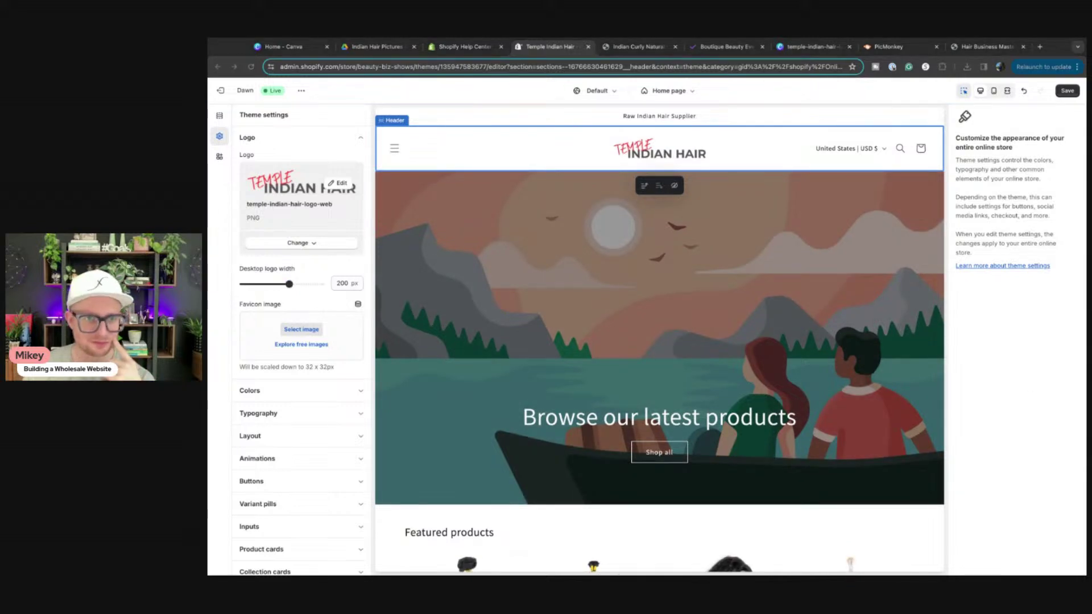
pyautogui.click(393, 515)
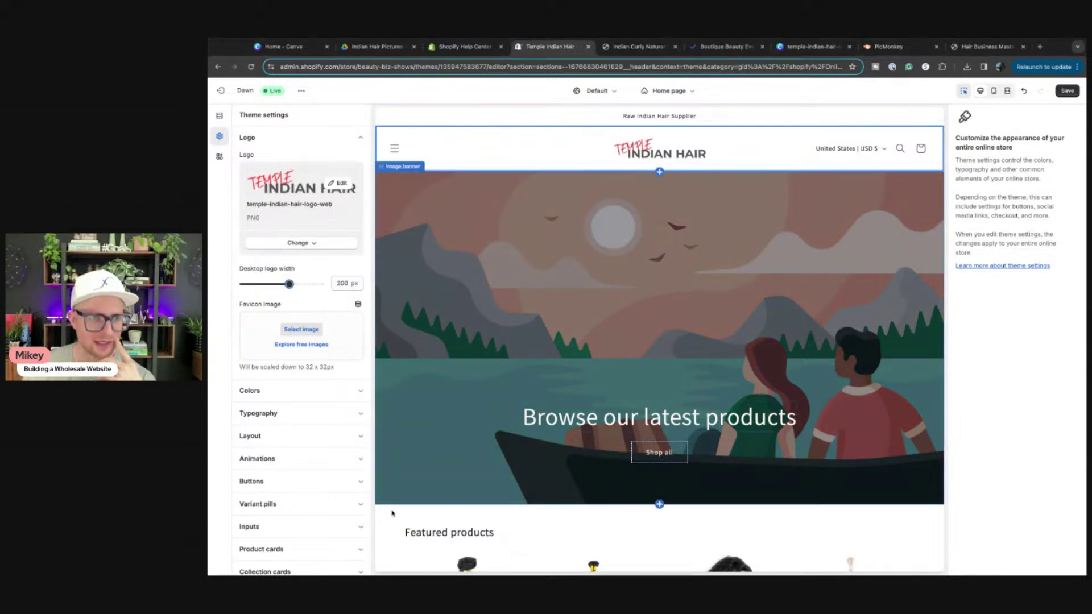
# Preview the home page header with the logo in mobile and desktop views, ending in desktop view
pyautogui.click(993, 93)
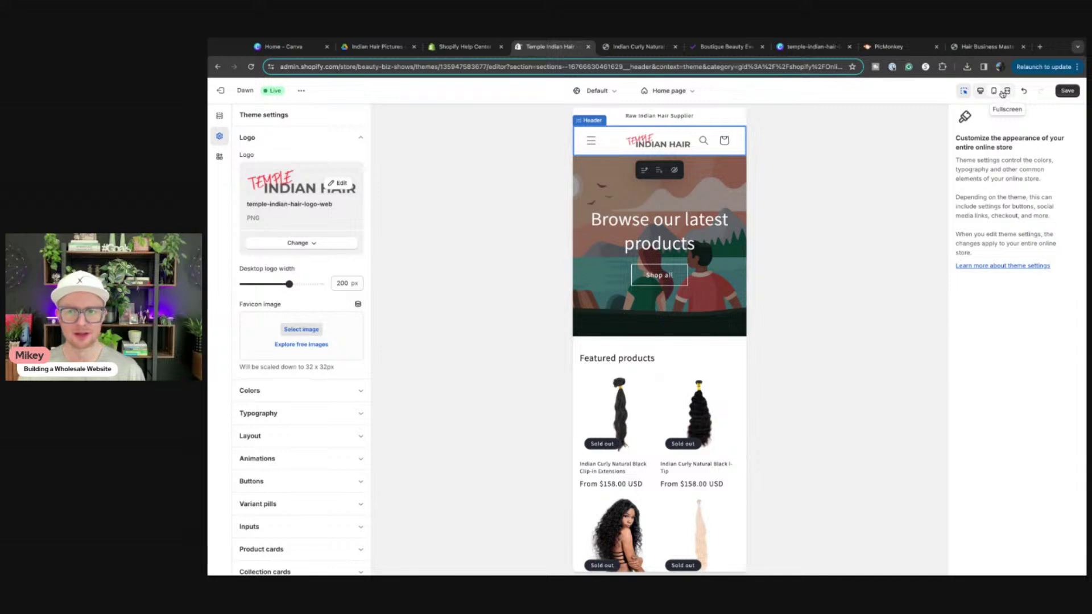
pyautogui.click(981, 92)
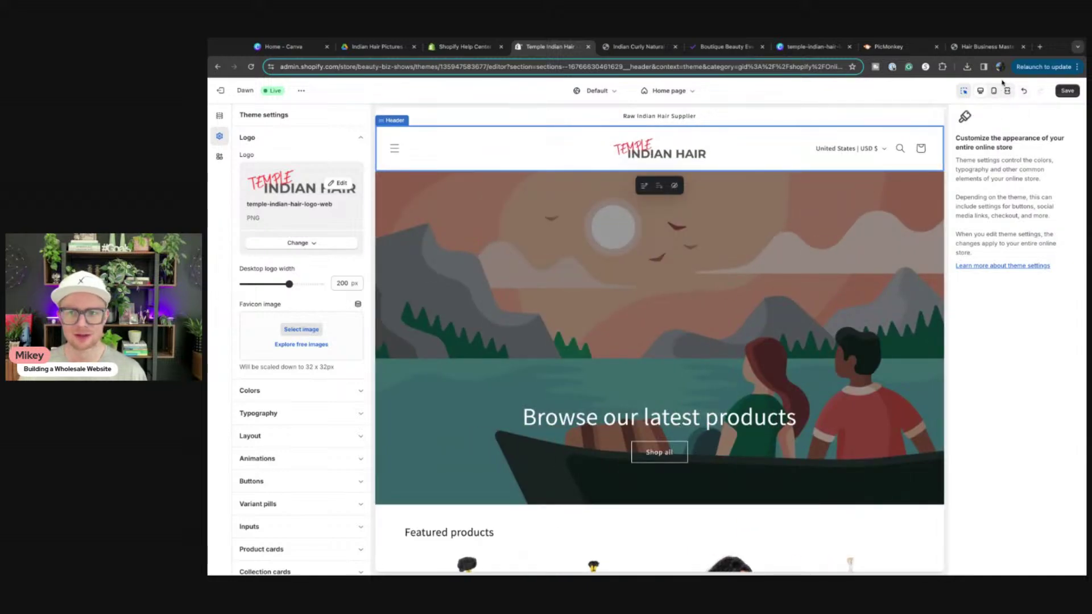
pyautogui.click(994, 92)
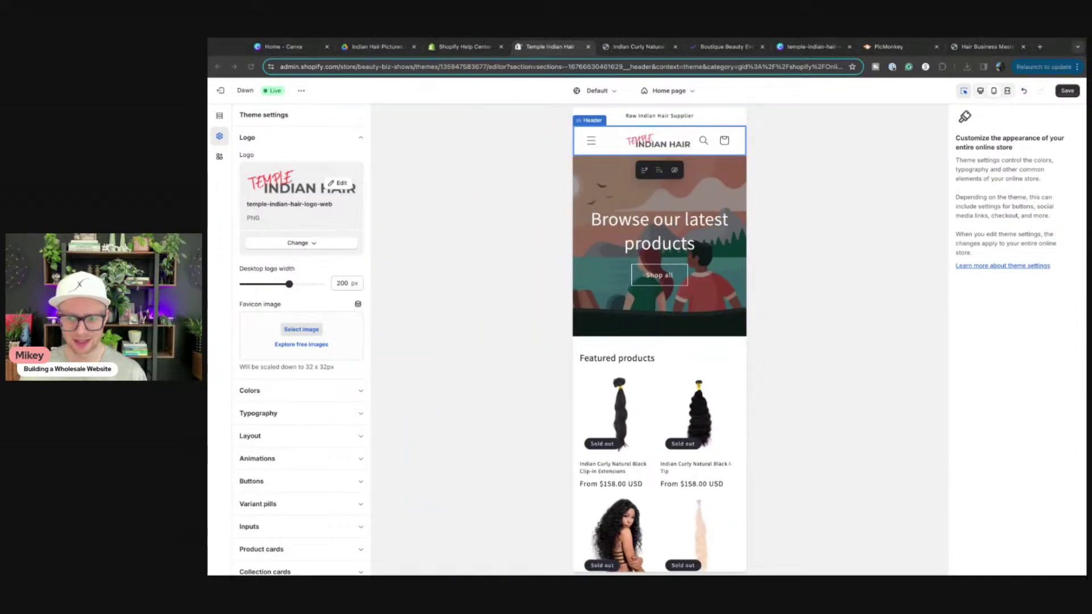
pyautogui.click(437, 283)
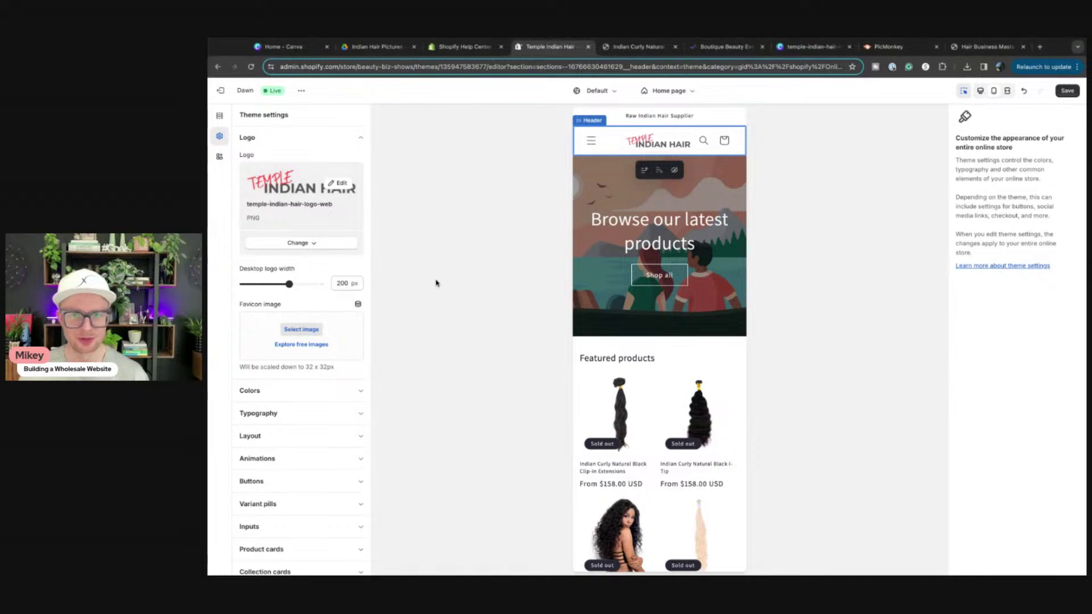
pyautogui.click(980, 91)
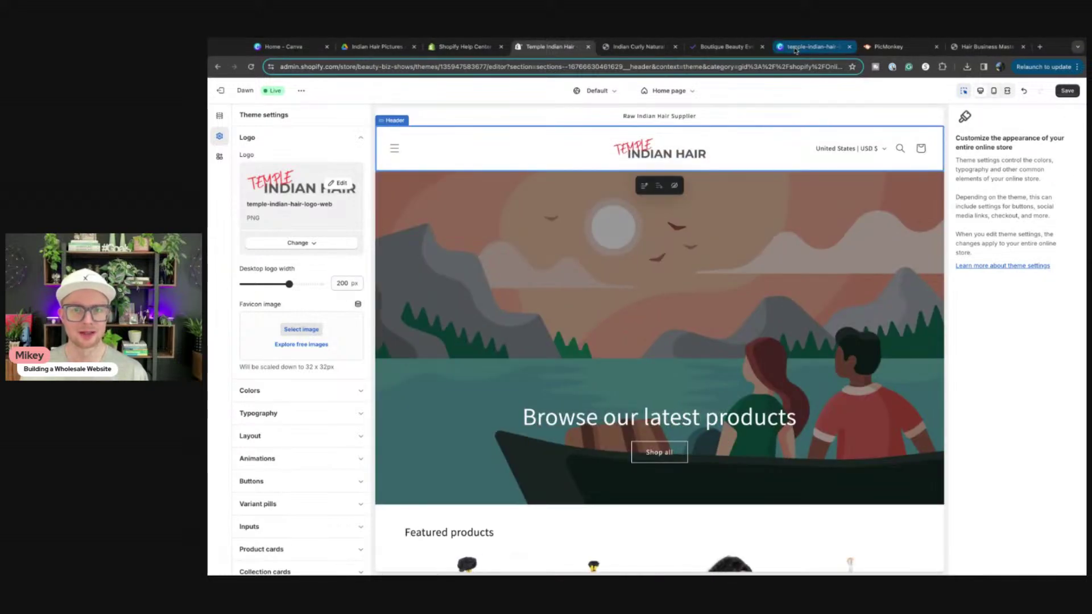
# Switch to the temple-indian-hair-logo design in Canva and group the TEMPLE and INDIAN HAIR text elements
pyautogui.click(796, 50)
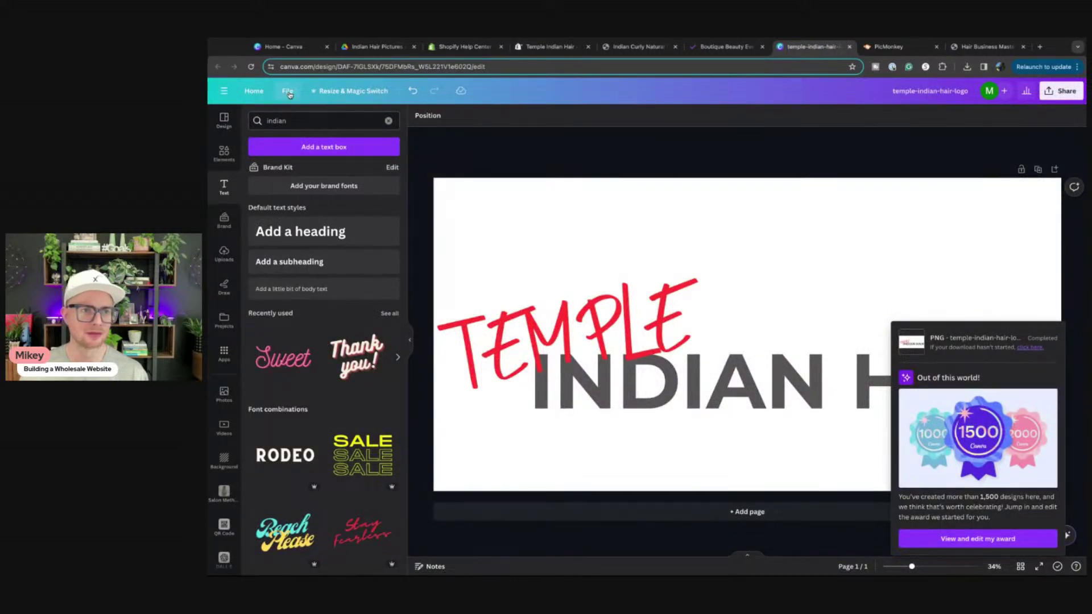
pyautogui.click(487, 246)
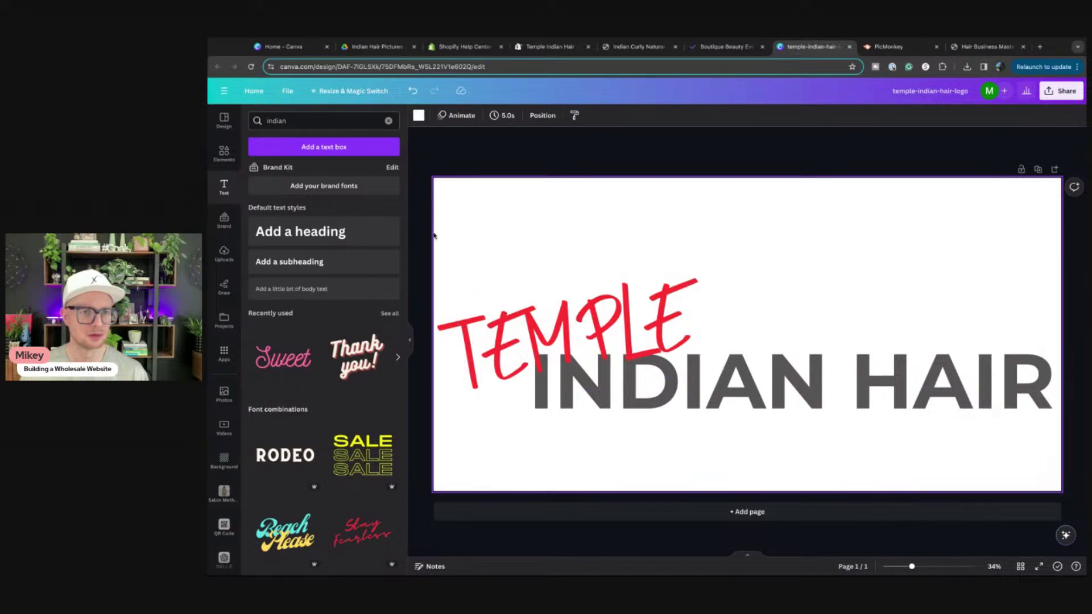
pyautogui.moveTo(416, 272); pyautogui.dragTo(890, 415)
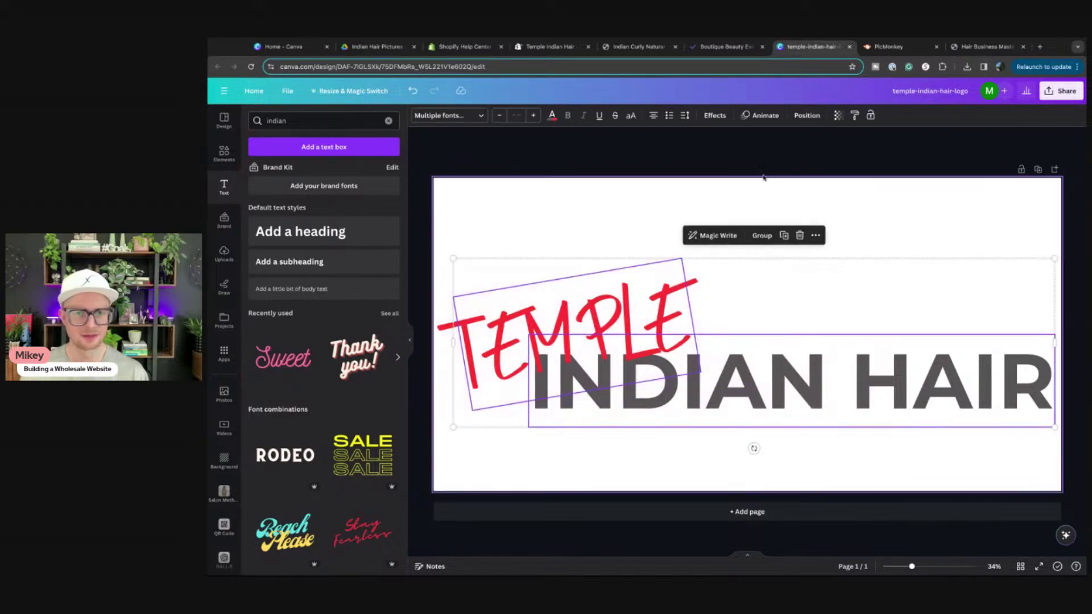
pyautogui.click(762, 236)
pyautogui.click(789, 236)
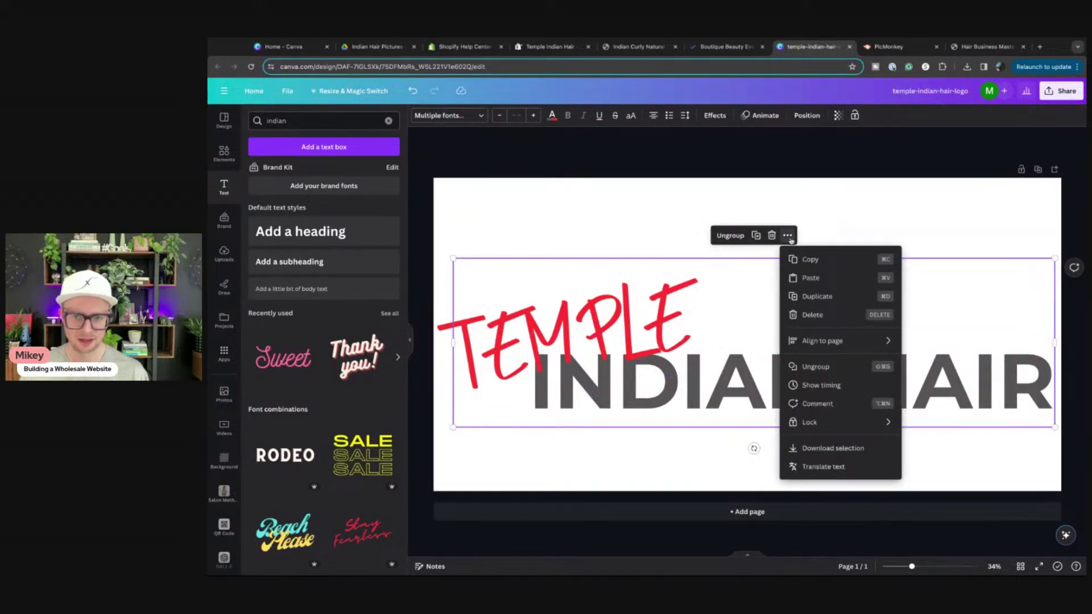
pyautogui.press('Escape')
pyautogui.press('Escape')
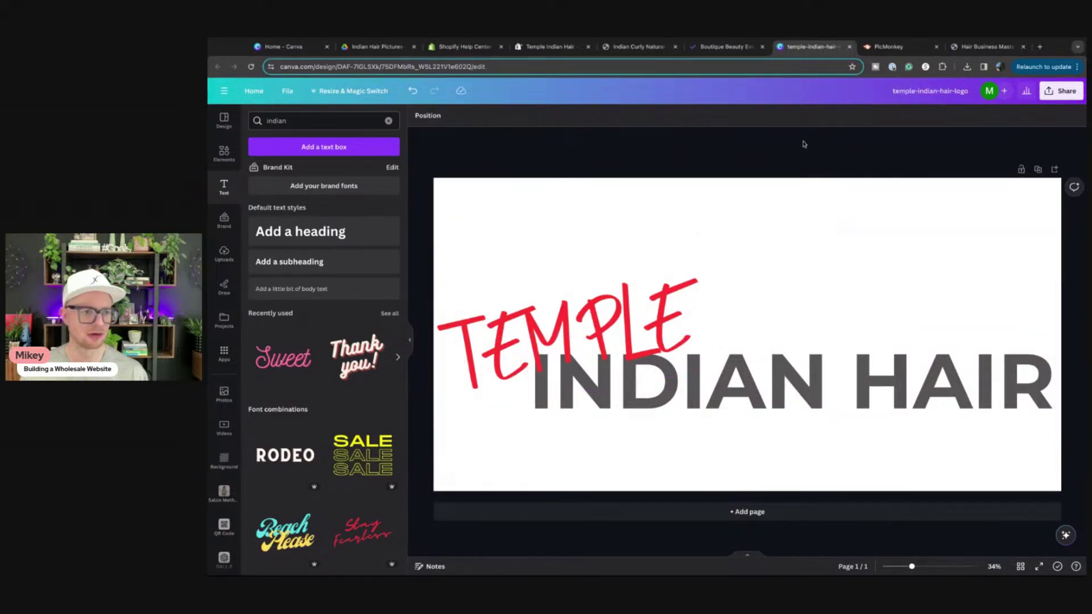
# Look through the Canva apps catalogue and close the temple-indian-hair-logo design
pyautogui.click(227, 355)
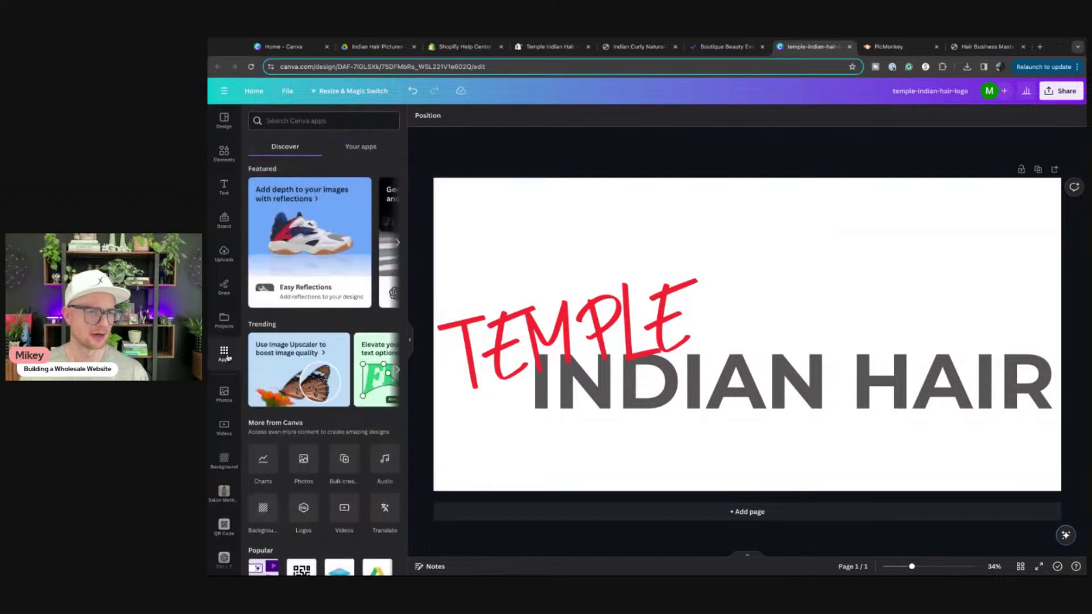
pyautogui.scroll(-2, 319, 256)
pyautogui.scroll(2, 319, 256)
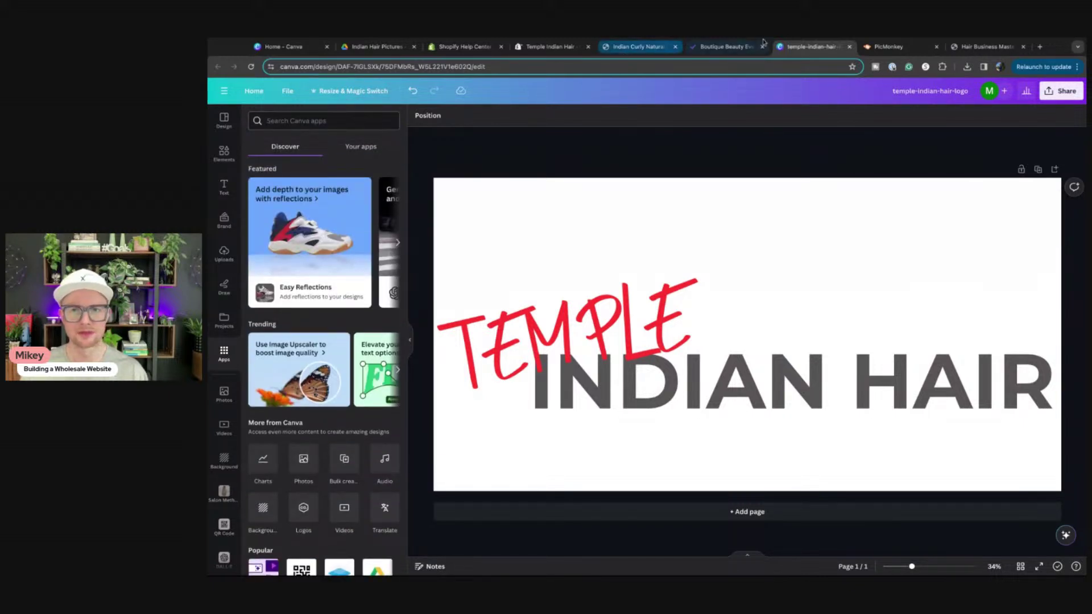
pyautogui.middleClick(805, 48)
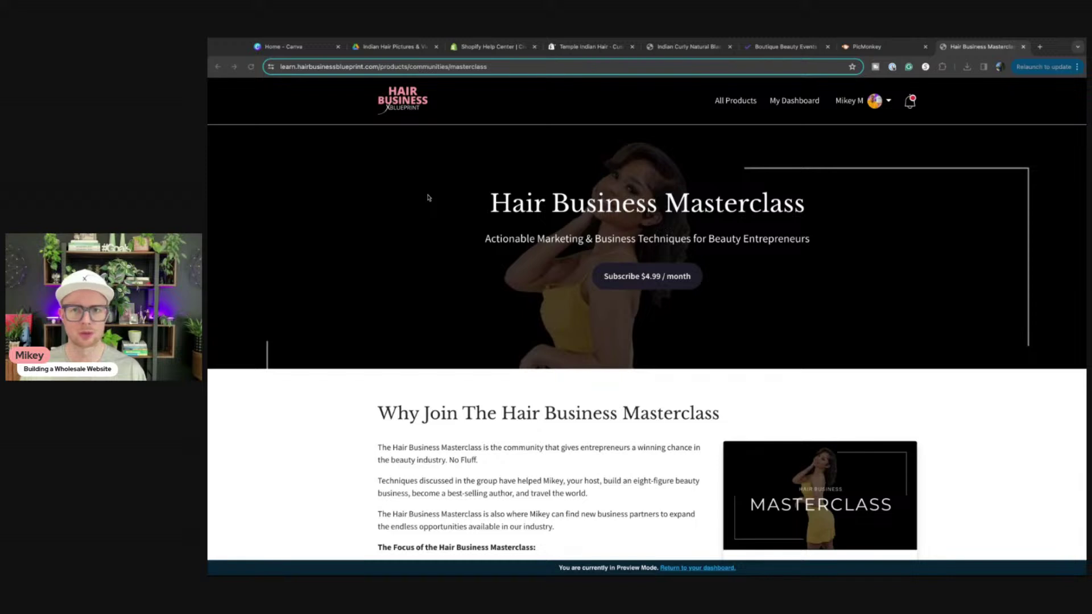
# Switch to the Shopify theme editor and review the home page preview from the image banner through the featured products to the footer
pyautogui.click(569, 49)
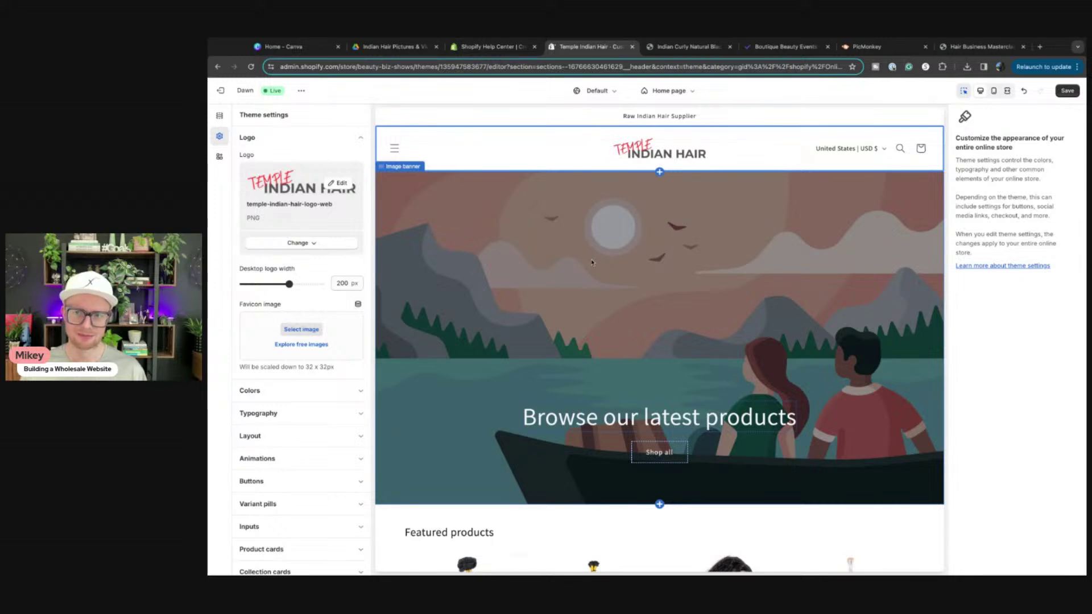
pyautogui.scroll(-10, 592, 262)
pyautogui.scroll(7, 592, 264)
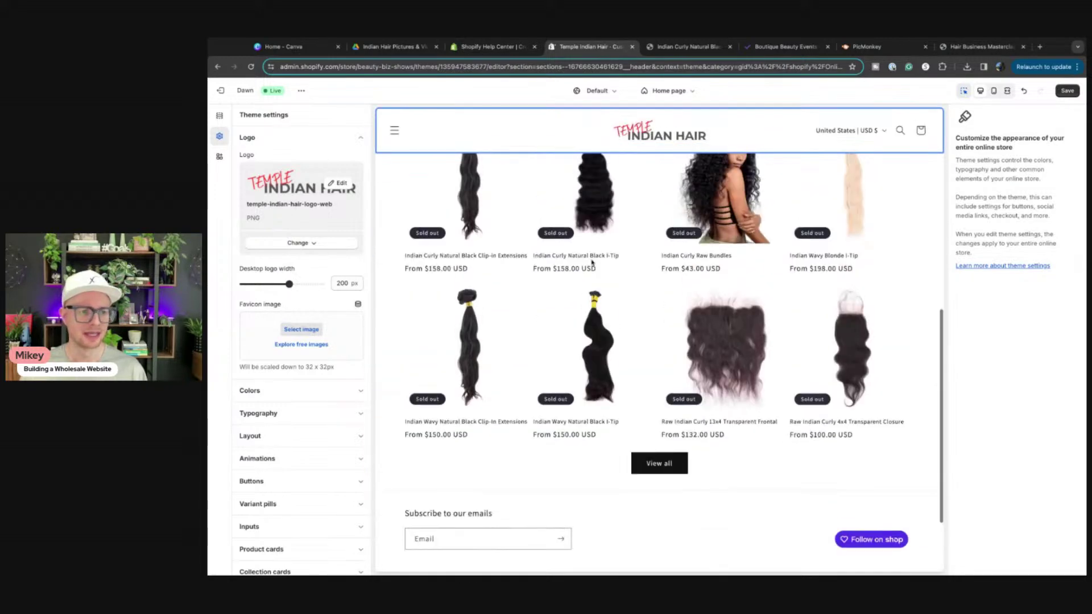
pyautogui.scroll(5, 591, 263)
pyautogui.scroll(-8, 593, 250)
pyautogui.scroll(9, 603, 239)
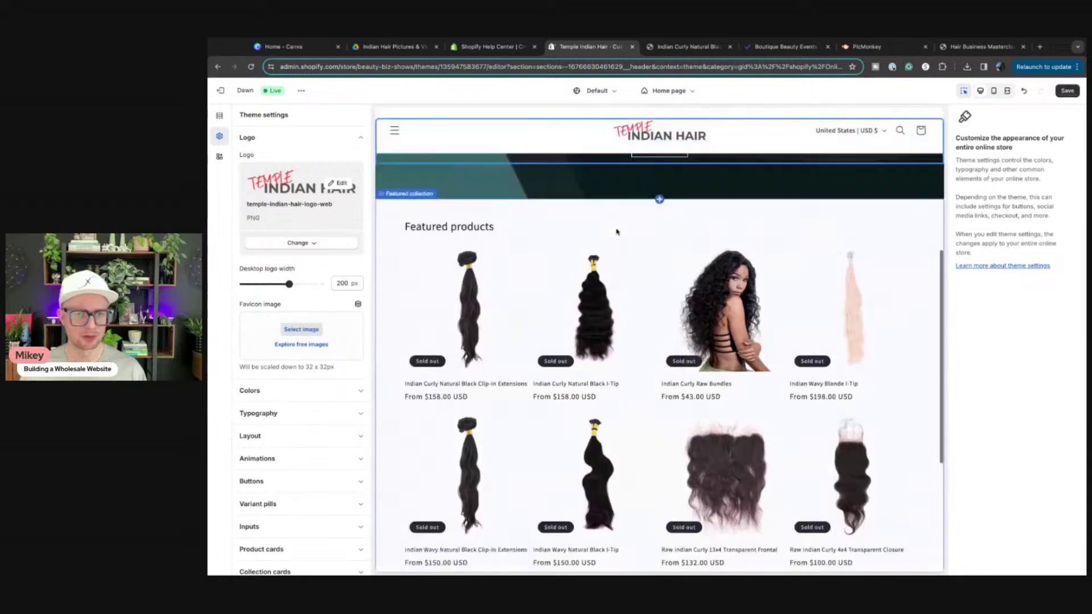
pyautogui.scroll(-10, 616, 232)
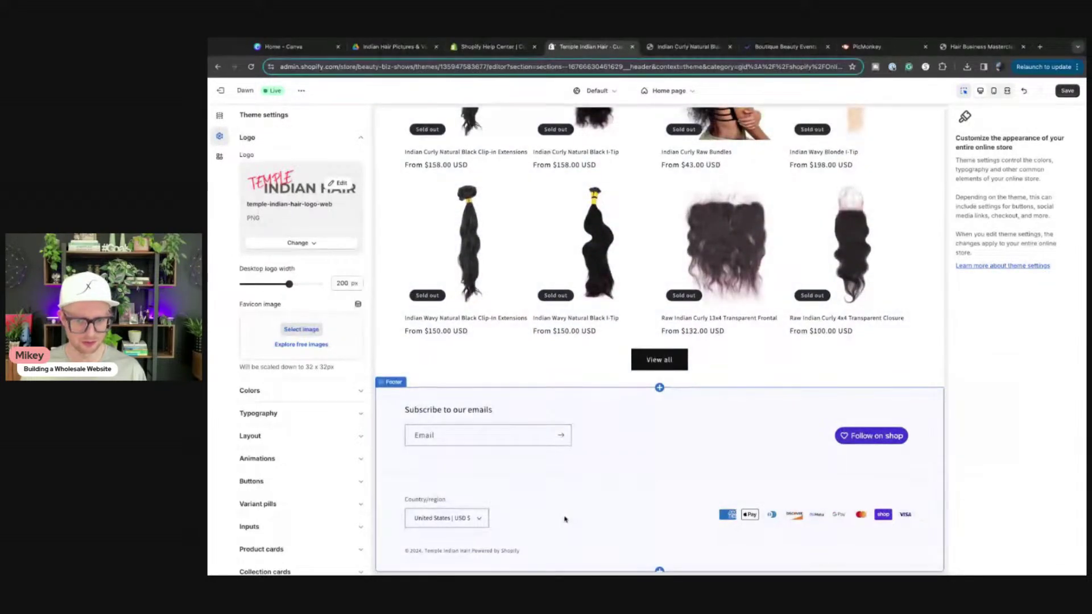
# Disable the Follow on Shop option in the home page footer and save the theme changes
pyautogui.click(777, 439)
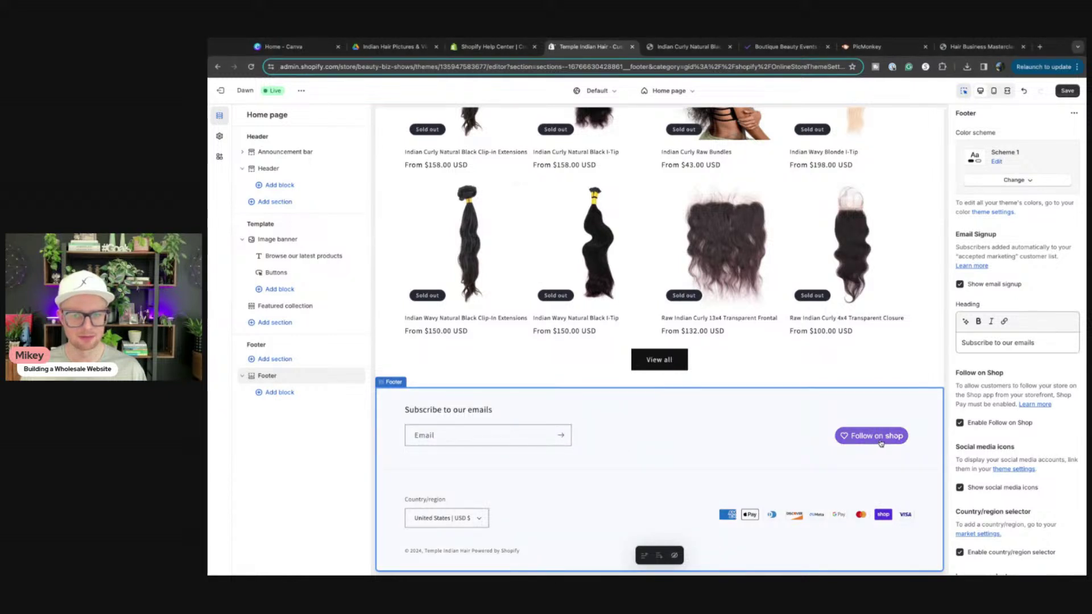
pyautogui.click(962, 424)
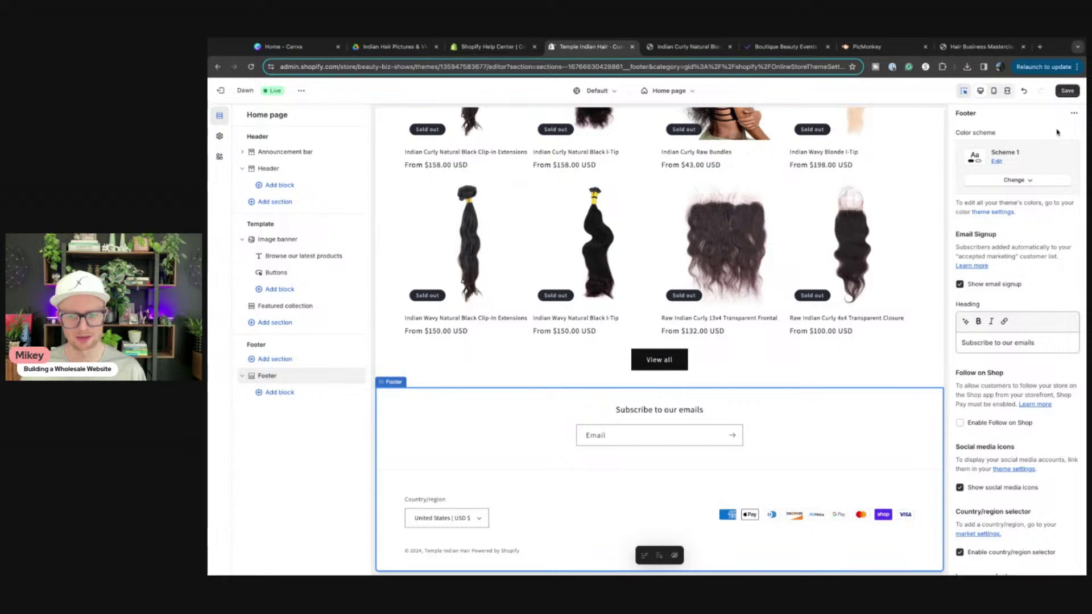
pyautogui.scroll(-4, 1004, 379)
pyautogui.scroll(4, 1004, 379)
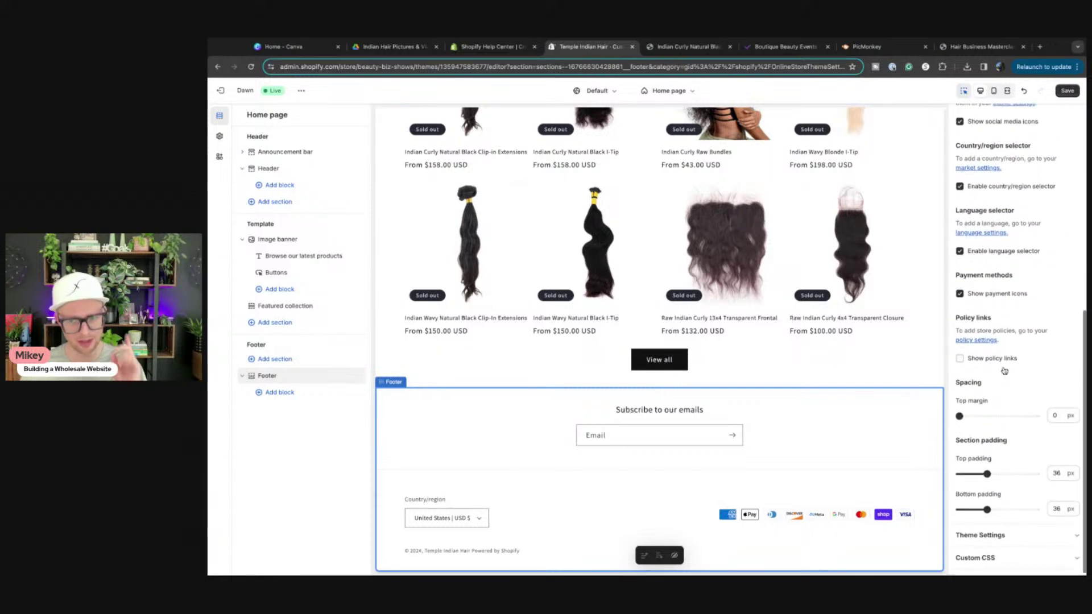
pyautogui.click(1067, 92)
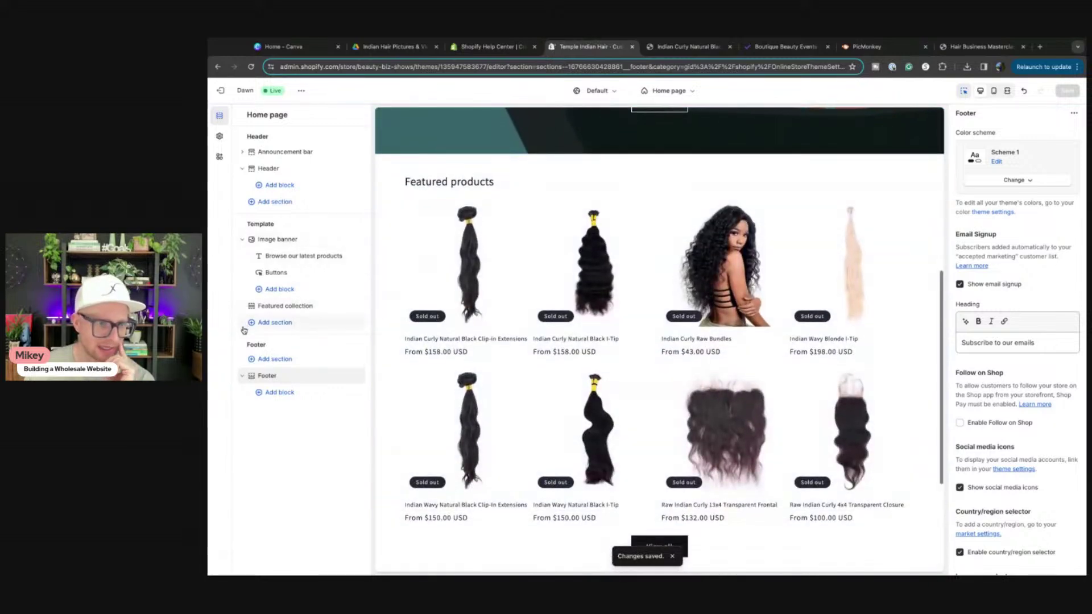
# Add a Multirow section to the home page template below the Featured collection and look over its rows
pyautogui.click(274, 322)
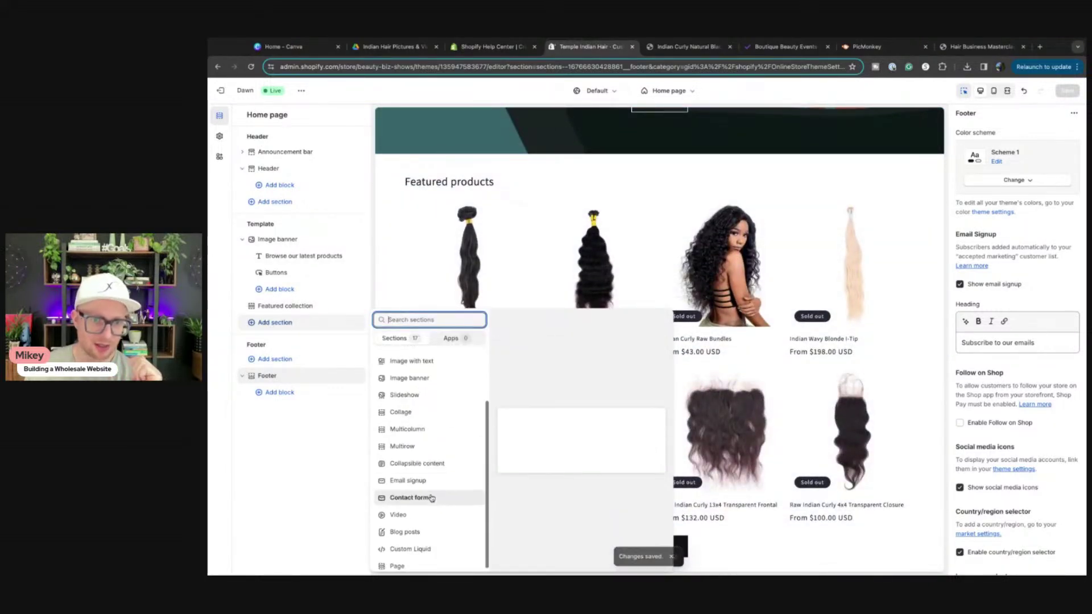
pyautogui.scroll(-2, 433, 495)
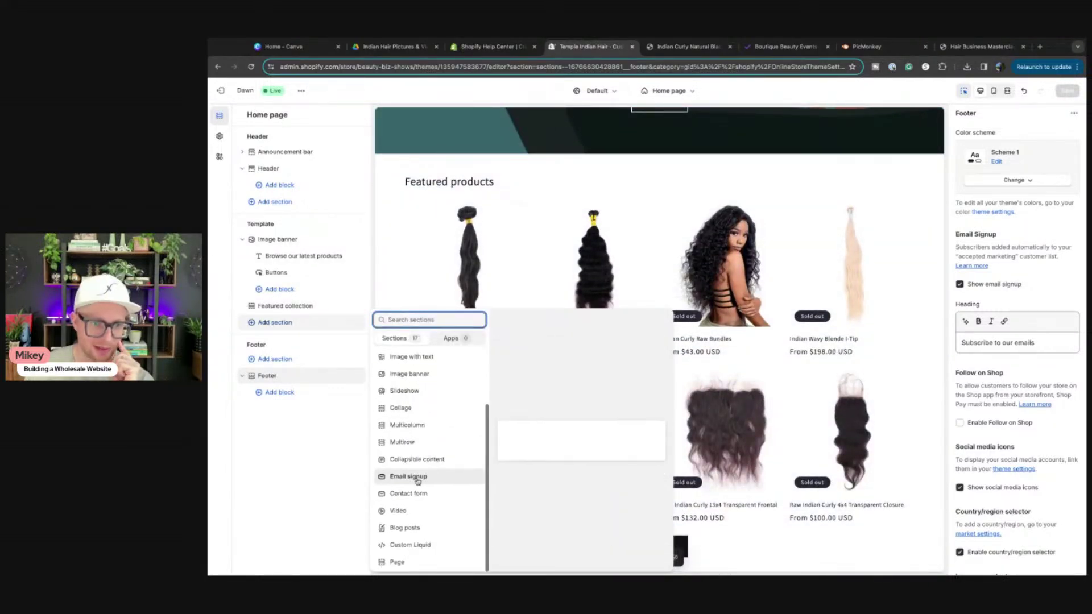
pyautogui.click(407, 443)
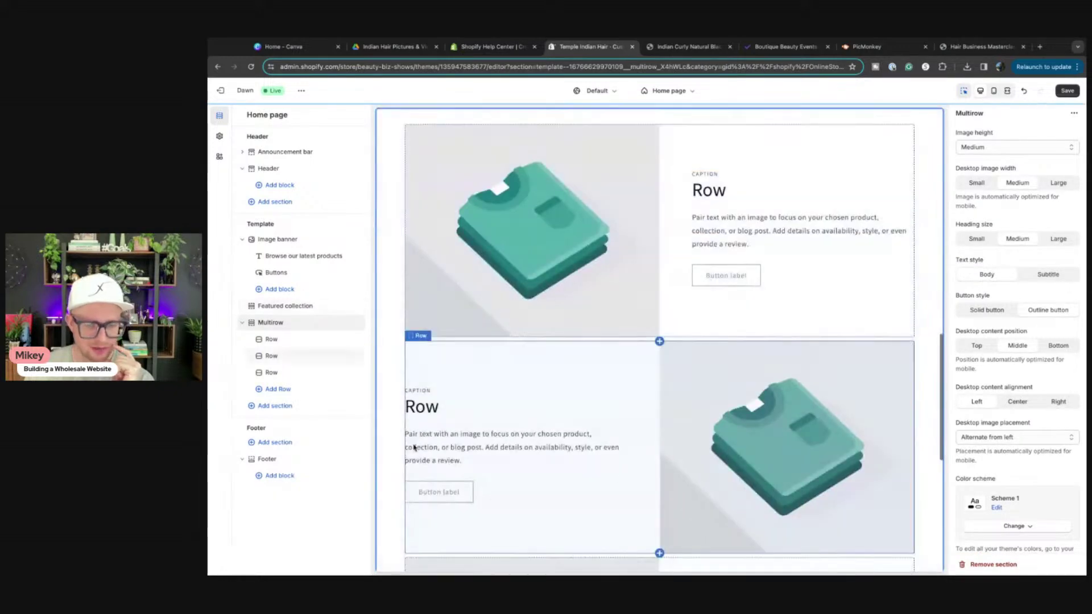
pyautogui.scroll(-5, 660, 352)
pyautogui.scroll(-2, 660, 357)
pyautogui.scroll(9, 659, 357)
pyautogui.scroll(-5, 657, 357)
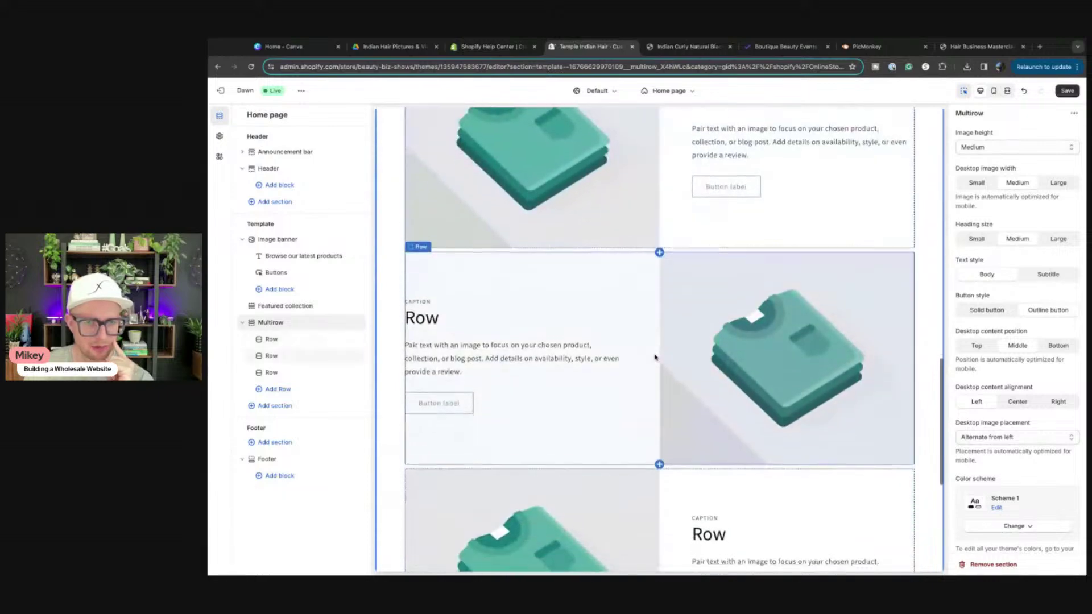
pyautogui.scroll(6, 643, 349)
pyautogui.scroll(1, 625, 342)
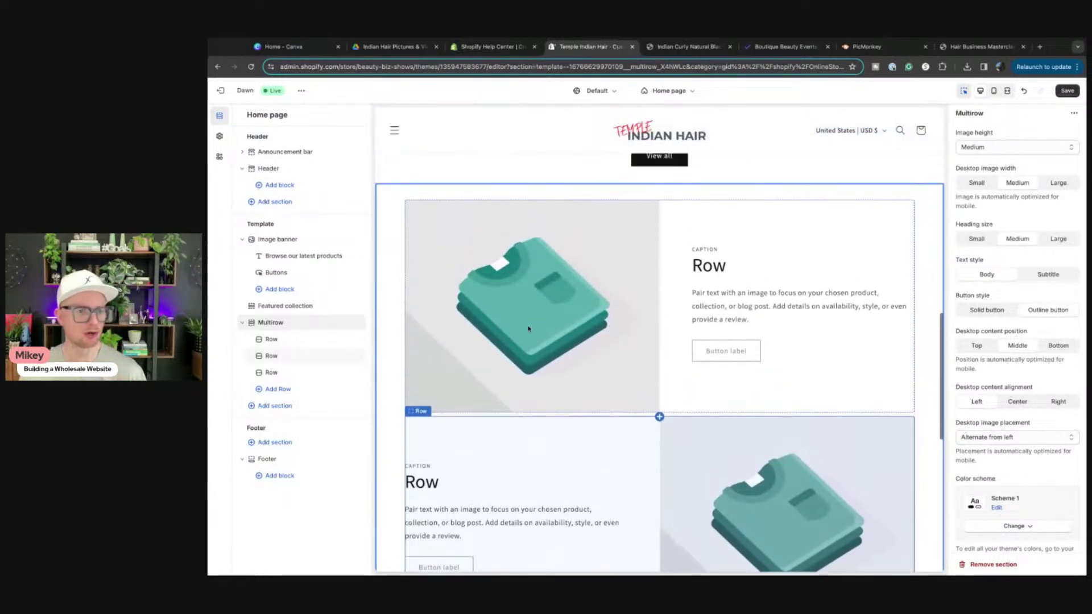
# Try the Multirow section above the Featured collection, and return the Featured collection to its place above it
pyautogui.moveTo(254, 325); pyautogui.dragTo(254, 301)
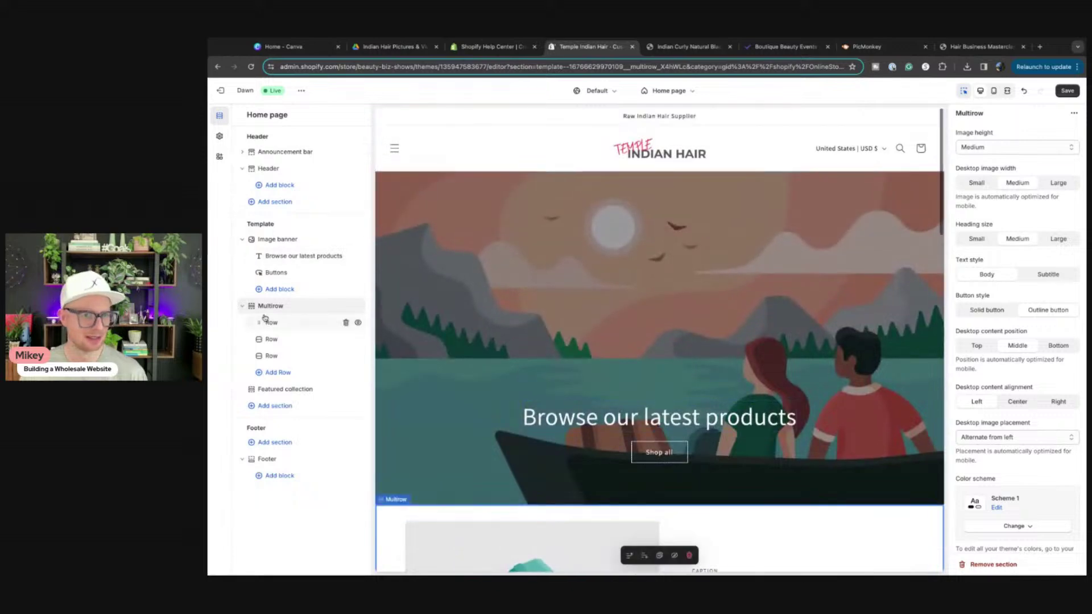
pyautogui.moveTo(262, 392)
pyautogui.moveTo(263, 393); pyautogui.dragTo(263, 307)
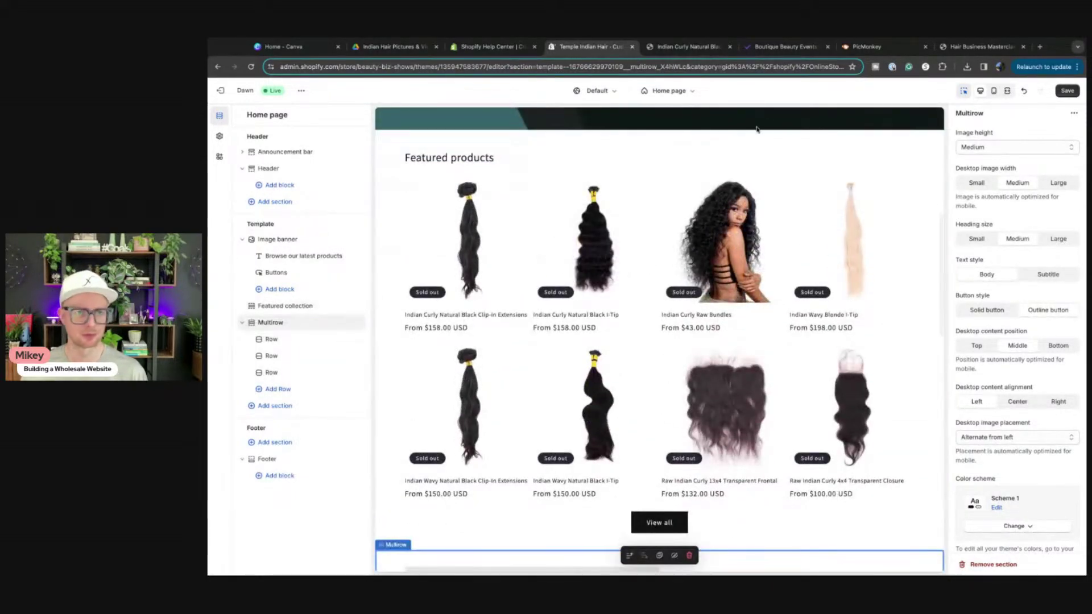
# Switch to the shared Indian Hair Pictures folder in Google Drive and preview a wavy hair photo and the temple hair-shaving photo
pyautogui.click(371, 48)
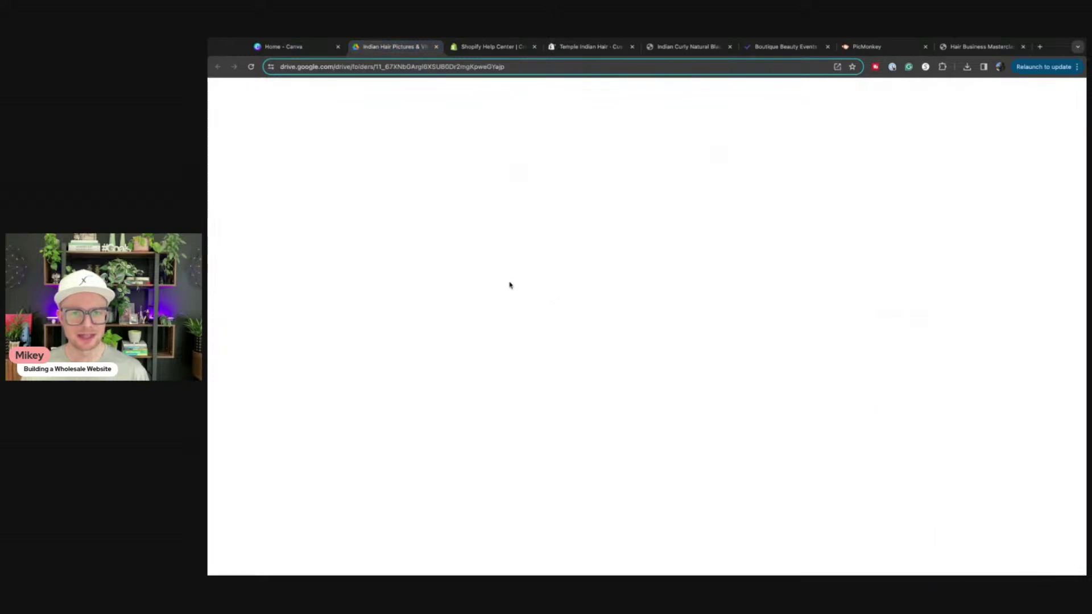
pyautogui.scroll(-10, 599, 301)
pyautogui.scroll(-10, 718, 311)
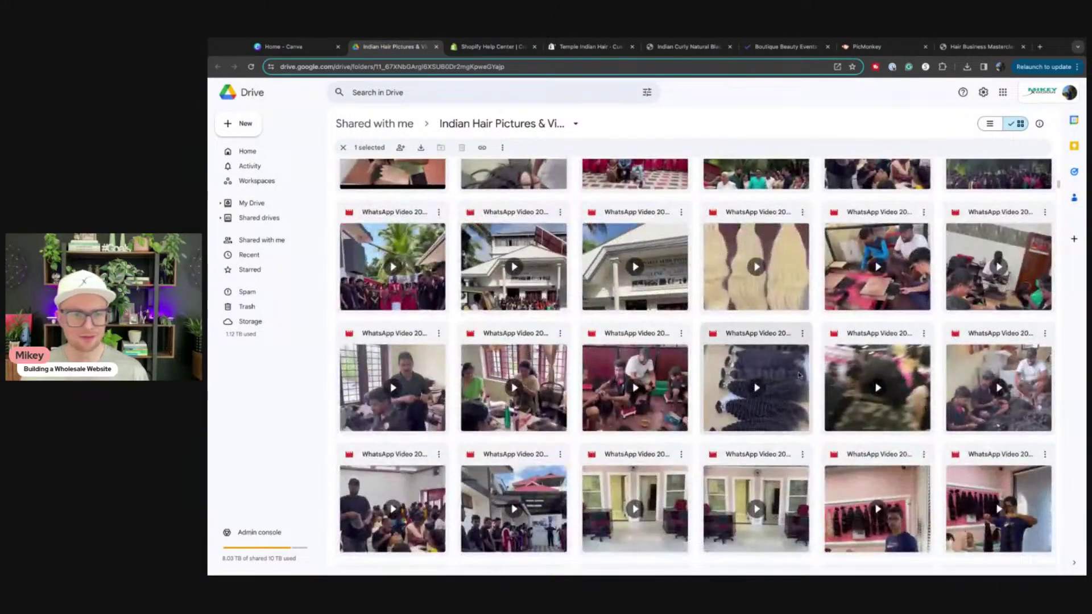
pyautogui.scroll(-15, 775, 376)
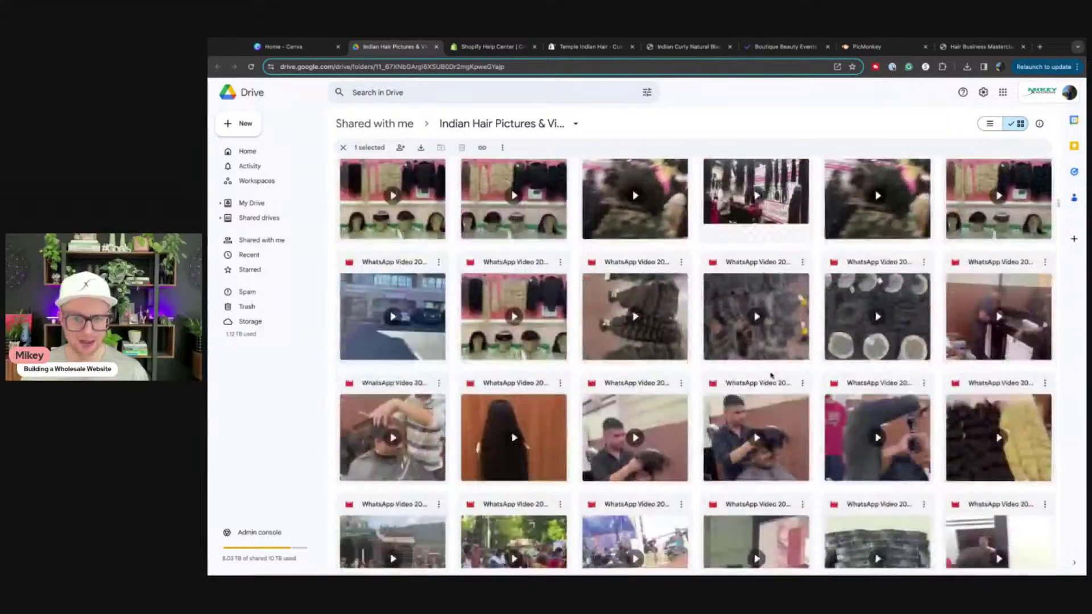
pyautogui.scroll(-15, 768, 376)
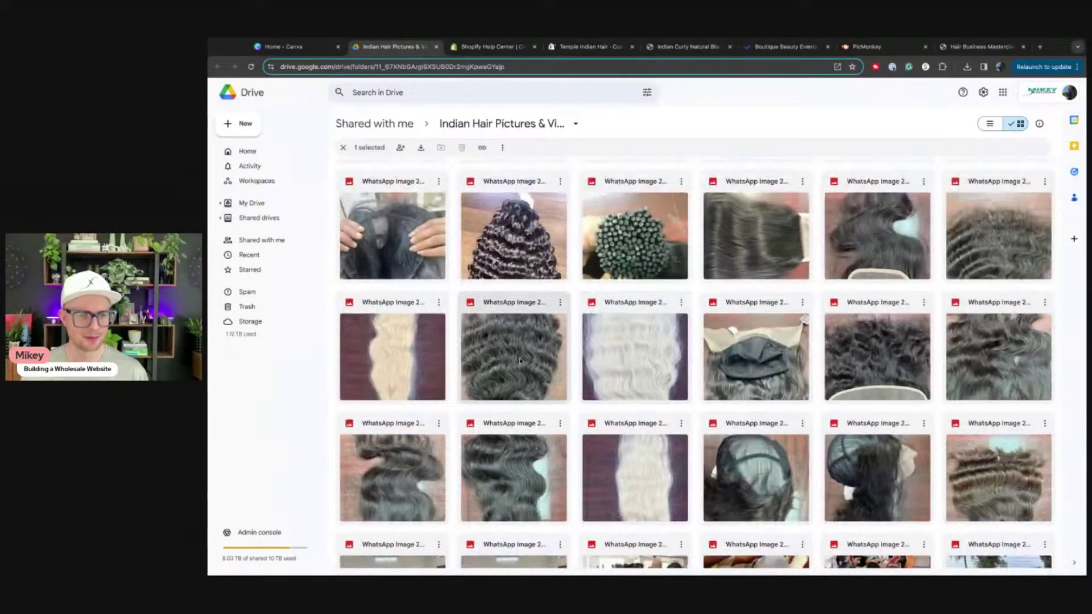
pyautogui.doubleClick(519, 361)
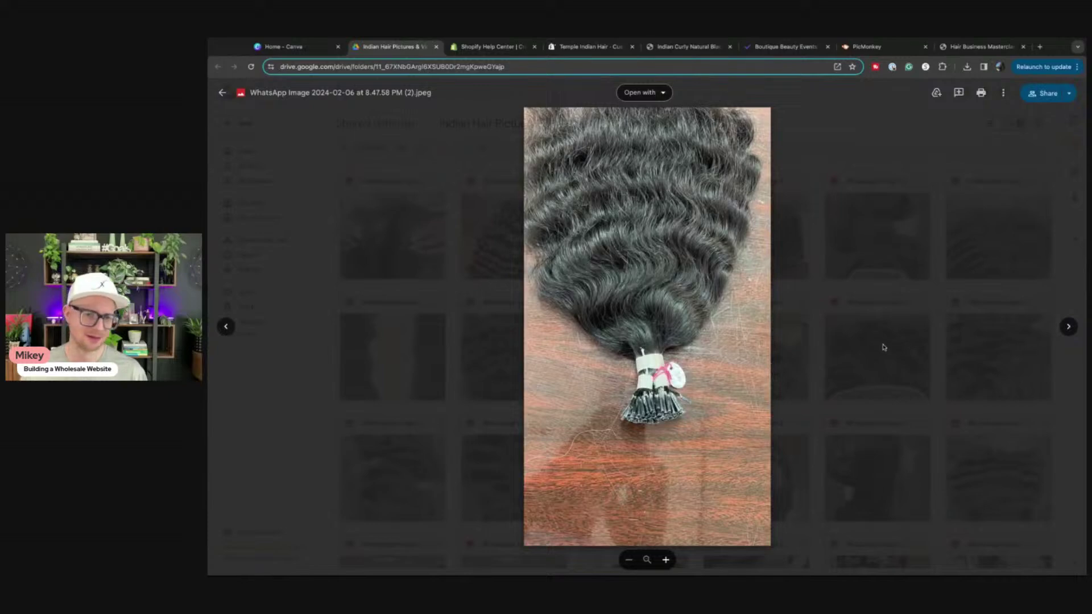
pyautogui.click(865, 350)
pyautogui.scroll(-5, 777, 358)
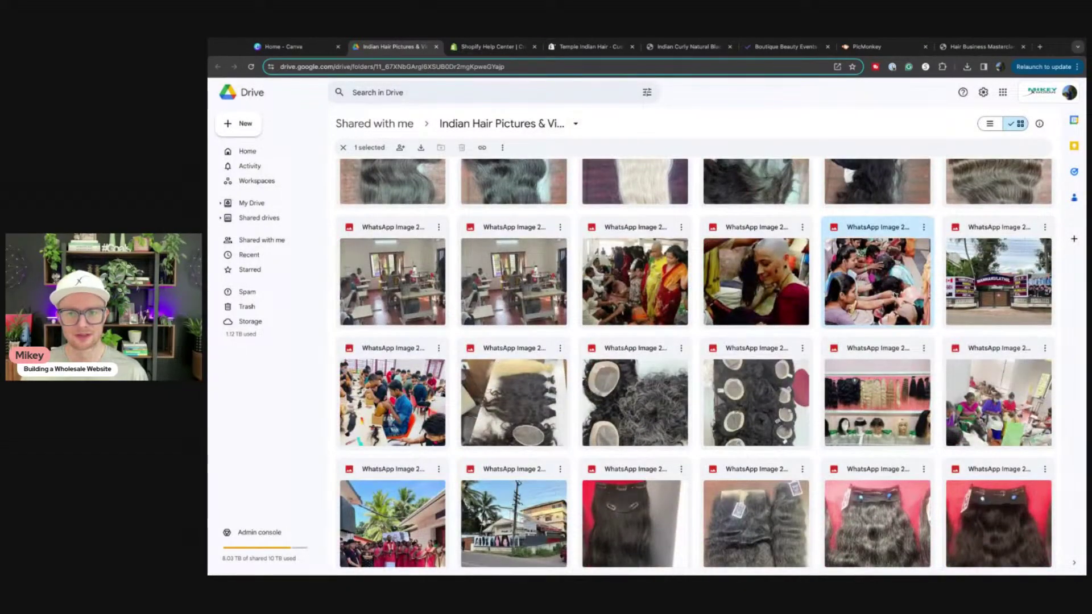
pyautogui.doubleClick(876, 279)
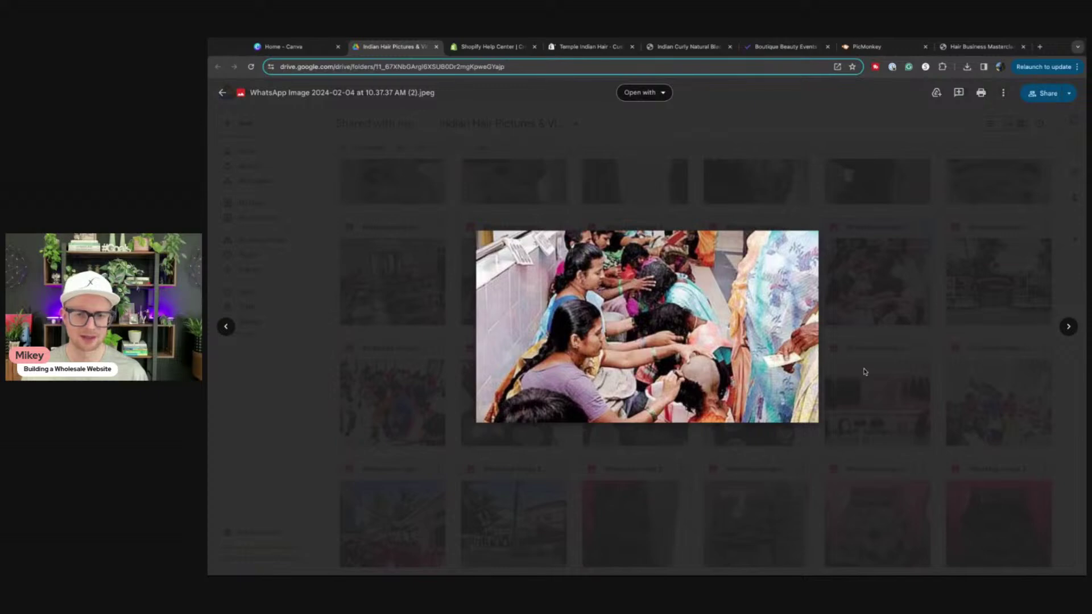
pyautogui.click(869, 321)
# Look through the hair product images further down the folder and preview the photo of a dark bundle held up near the windows
pyautogui.scroll(-5, 857, 341)
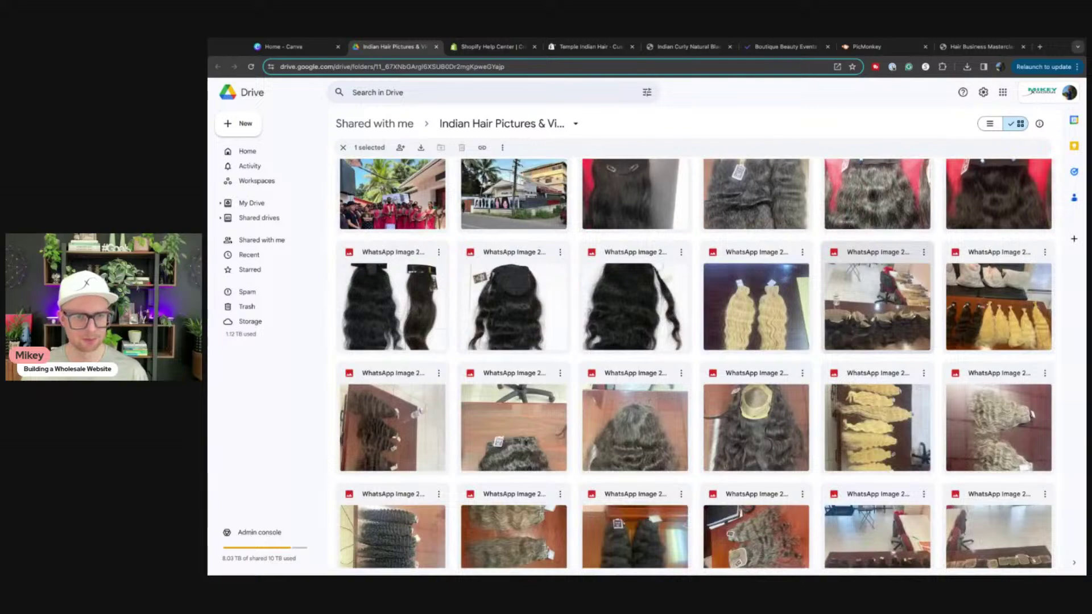
pyautogui.scroll(-1, 634, 348)
pyautogui.scroll(-6, 631, 348)
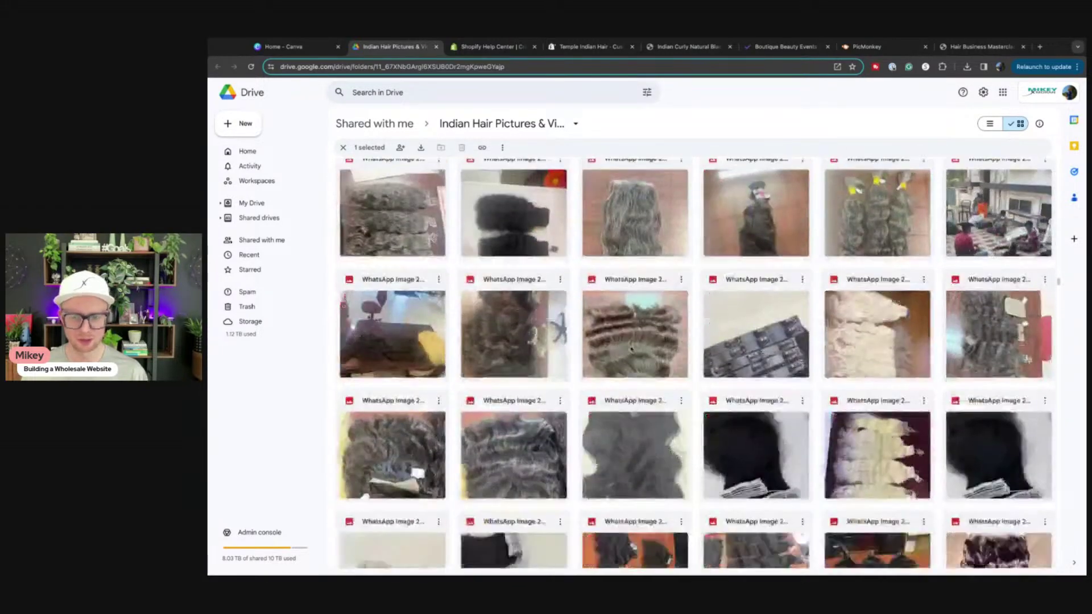
pyautogui.scroll(-2, 632, 348)
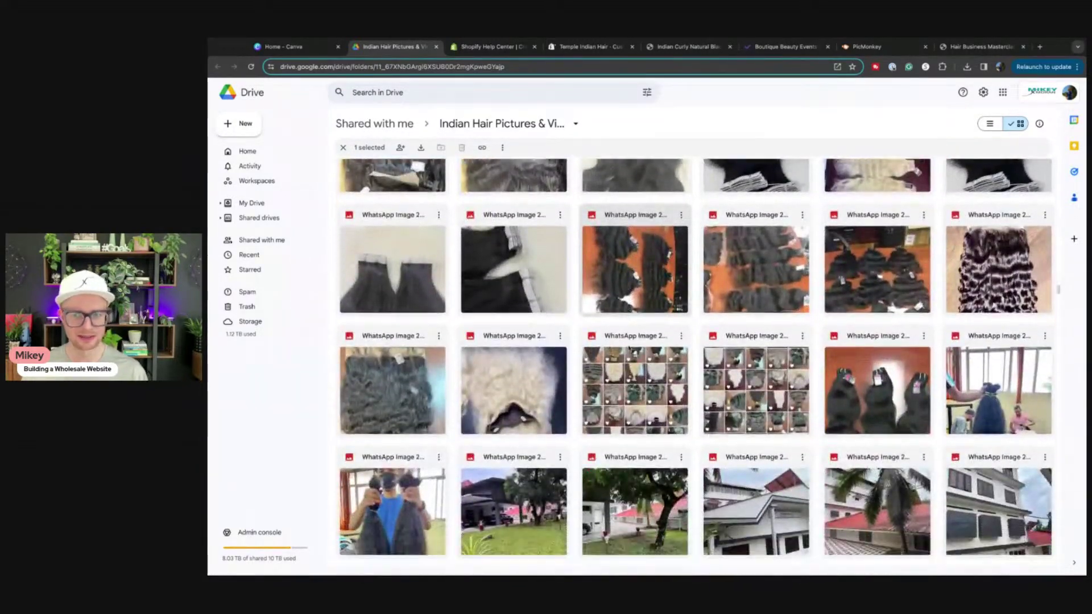
pyautogui.scroll(-1, 630, 348)
pyautogui.doubleClick(989, 349)
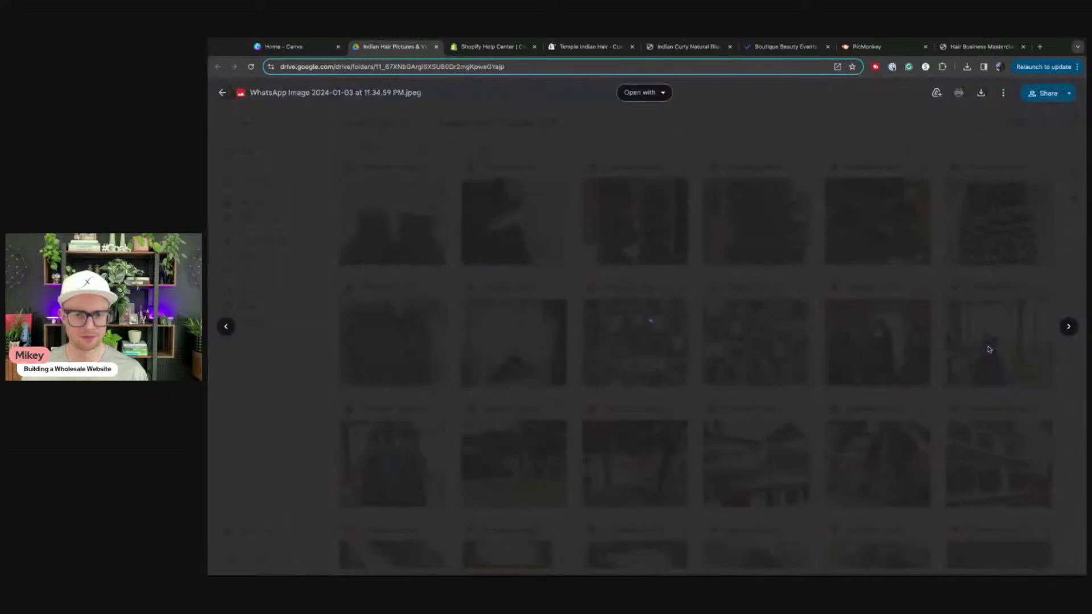
pyautogui.click(858, 350)
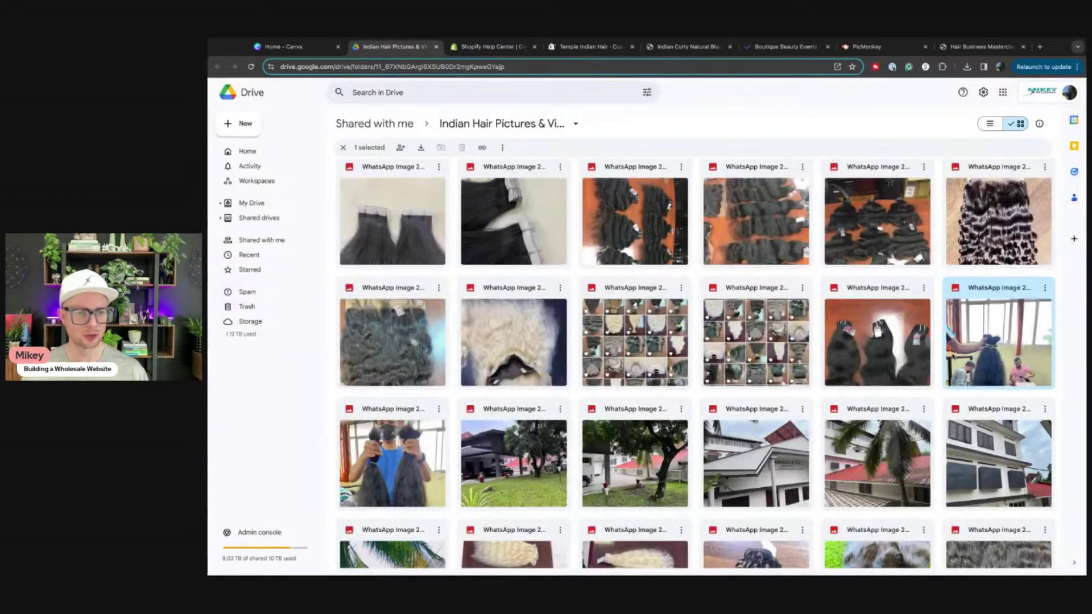
# Find the photo of blonde and black hair bundles hanging on ropes in a courtyard, further down the folder, and download it
pyautogui.scroll(-4, 635, 364)
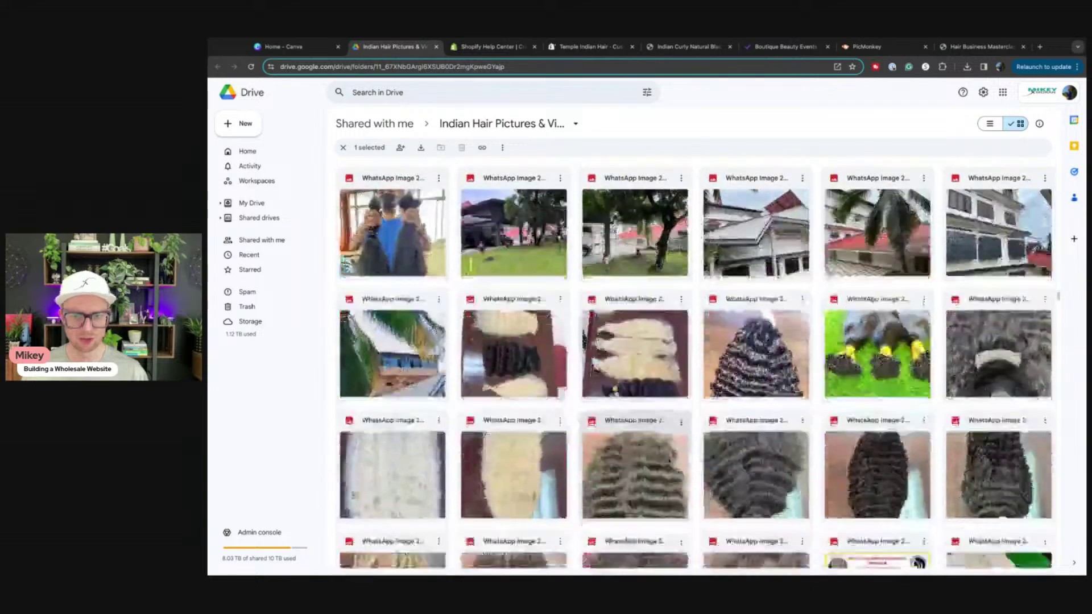
pyautogui.scroll(-6, 662, 463)
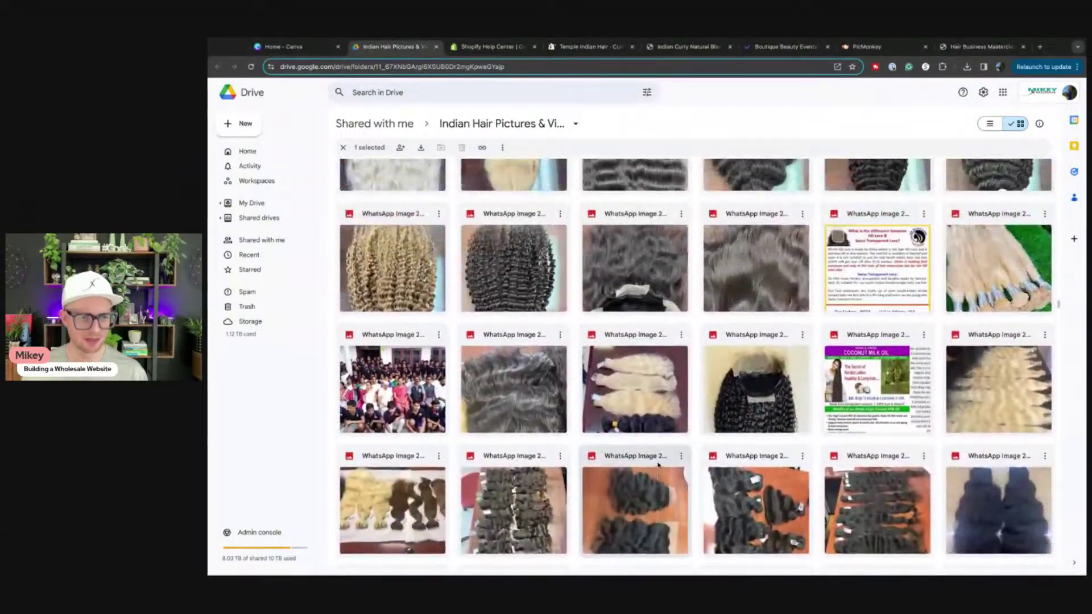
pyautogui.scroll(-9, 658, 465)
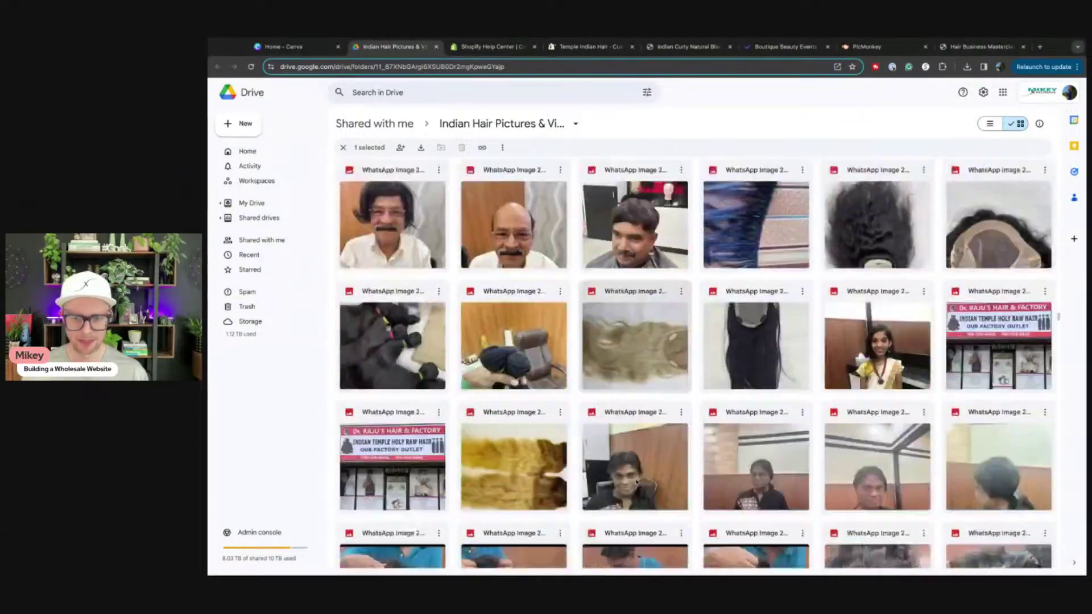
pyautogui.scroll(-15, 636, 483)
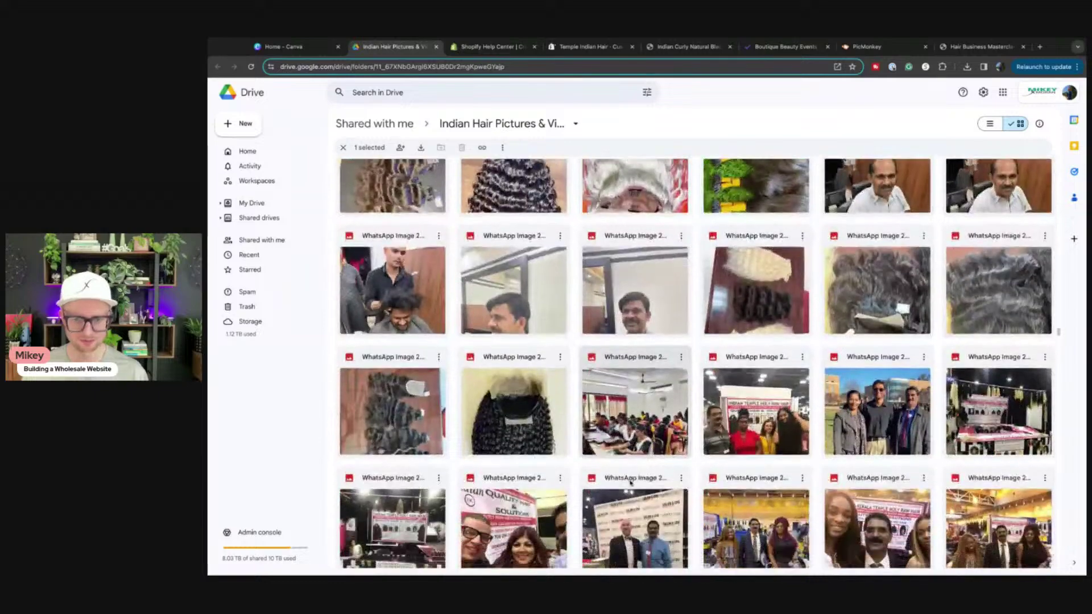
pyautogui.scroll(-15, 623, 481)
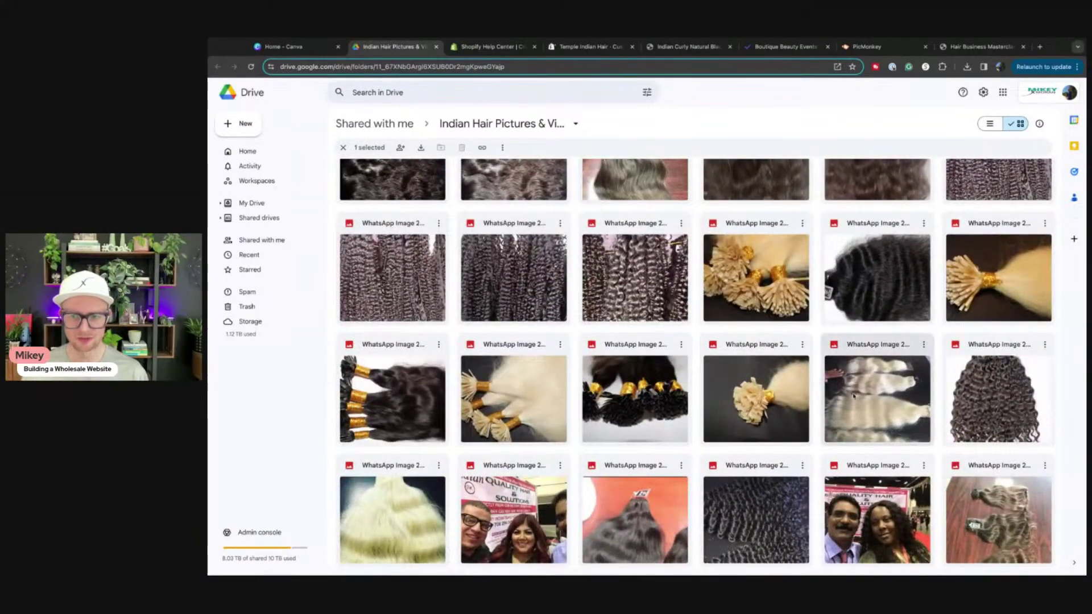
pyautogui.scroll(2, 853, 396)
pyautogui.scroll(1, 854, 396)
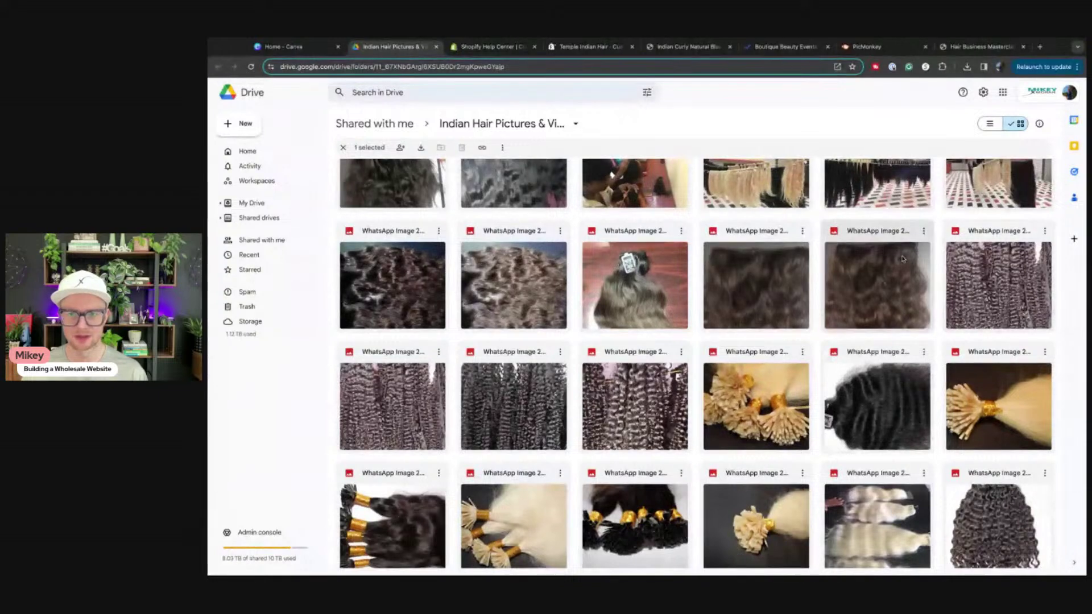
pyautogui.scroll(1, 854, 396)
pyautogui.doubleClick(737, 245)
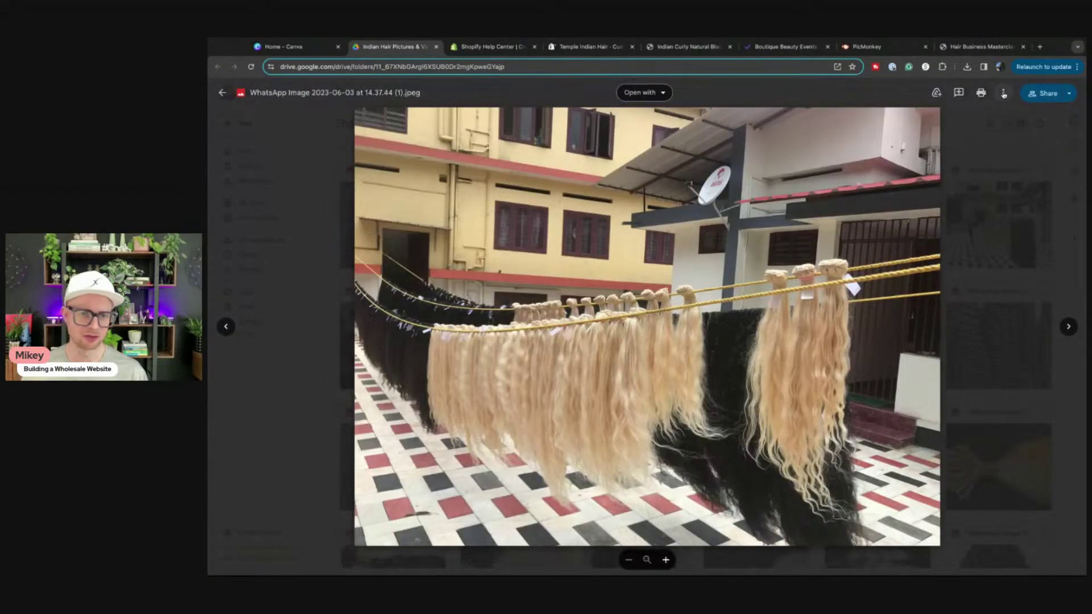
pyautogui.click(1004, 94)
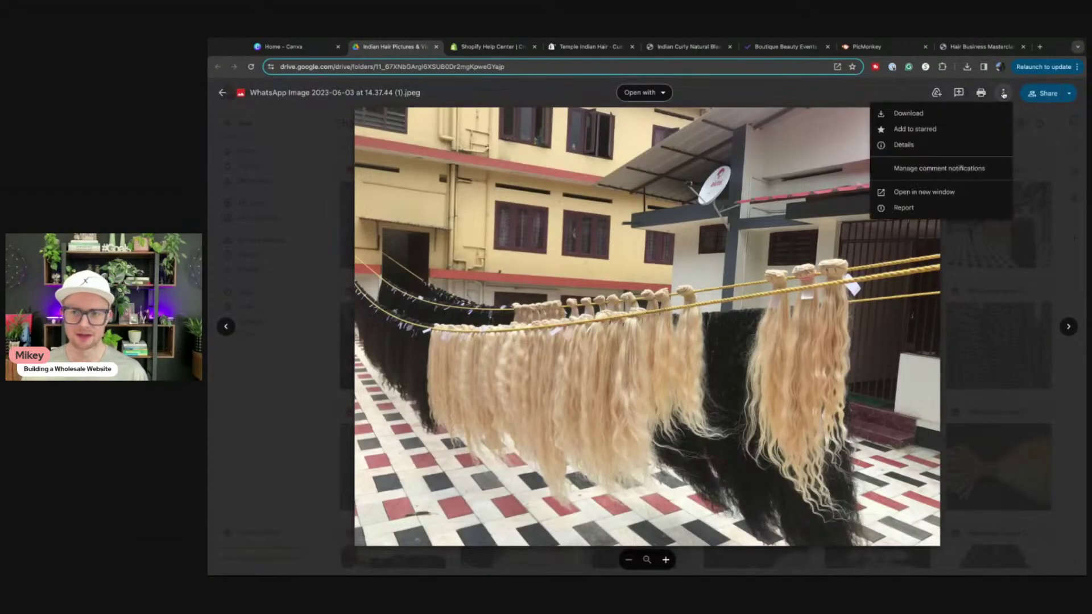
pyautogui.click(911, 113)
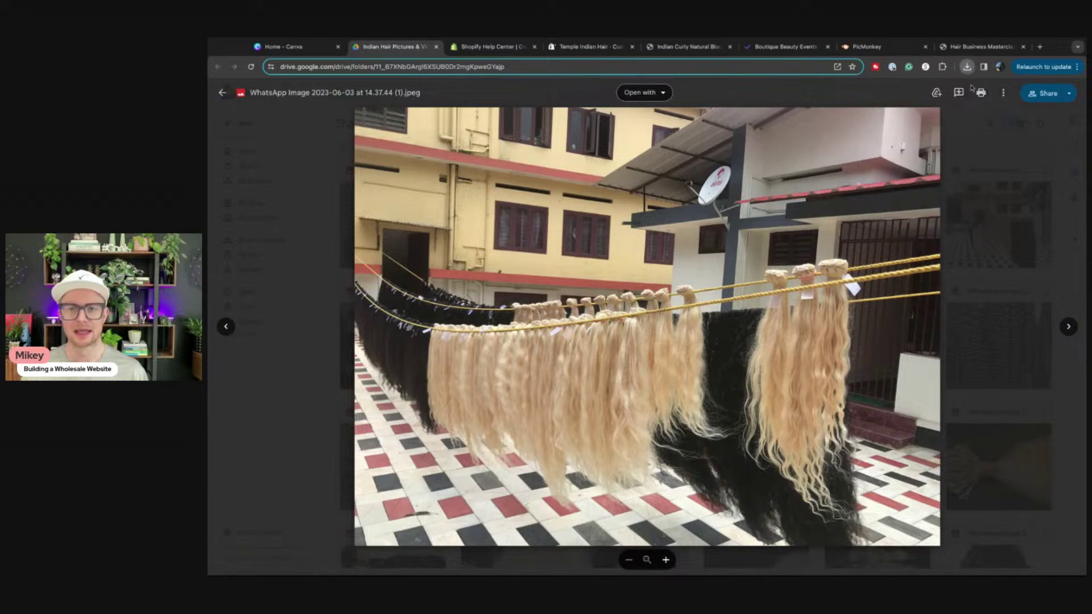
# Close the Boutique Beauty Events page and look over the Temple Indian Hair storefront home page
pyautogui.click(768, 48)
pyautogui.hotkey('ctrl', 'shift', 'Tab')
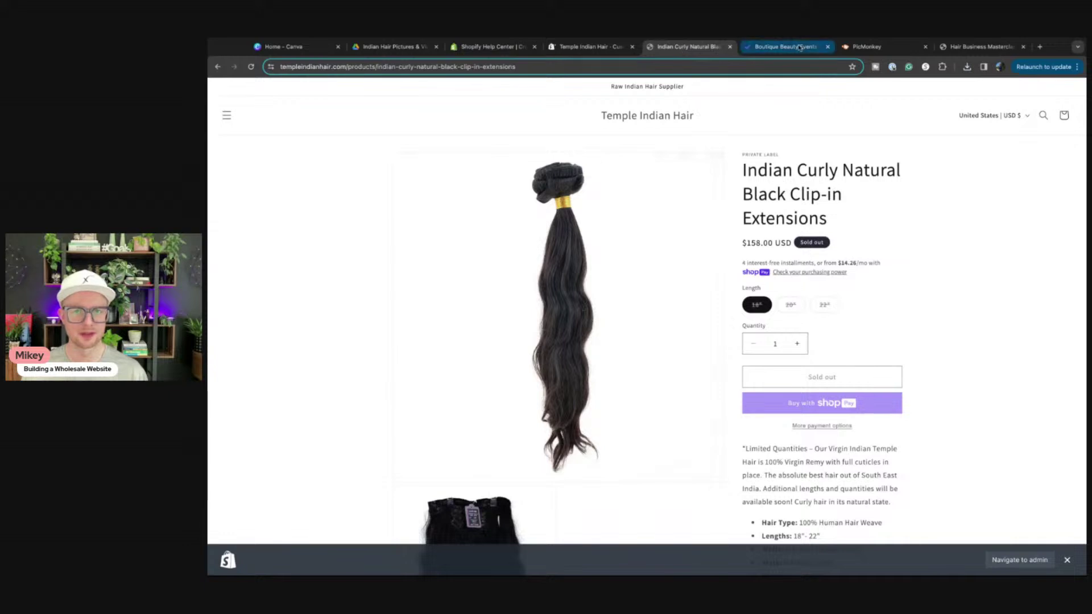
pyautogui.click(827, 47)
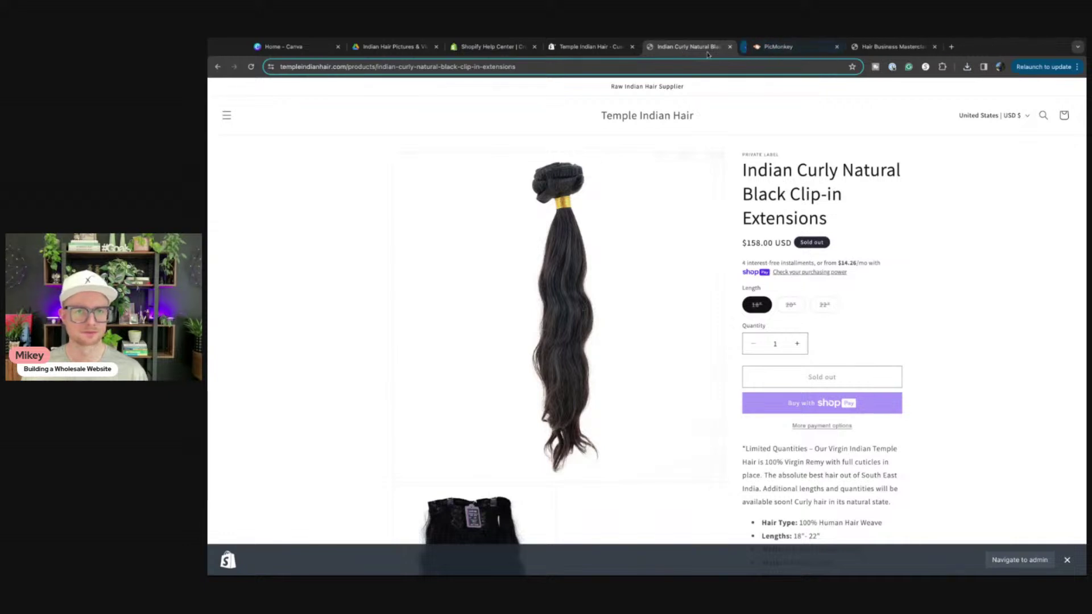
pyautogui.click(646, 114)
pyautogui.scroll(-1, 587, 202)
pyautogui.scroll(-10, 587, 202)
pyautogui.scroll(10, 581, 171)
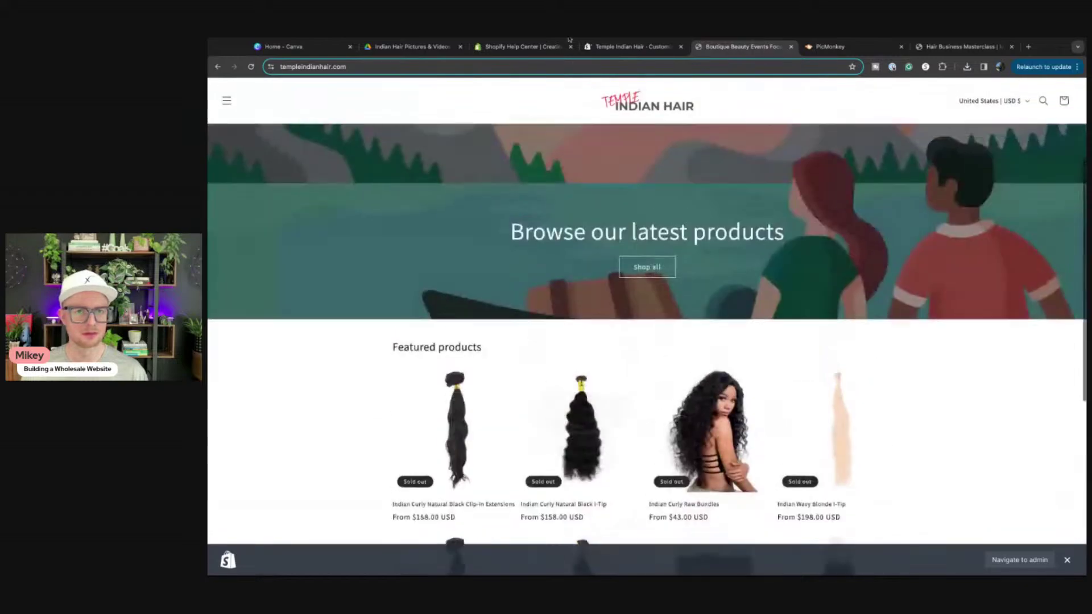
# Return to the Shopify theme editor and inspect the first row's image area in the Multirow section
pyautogui.click(603, 47)
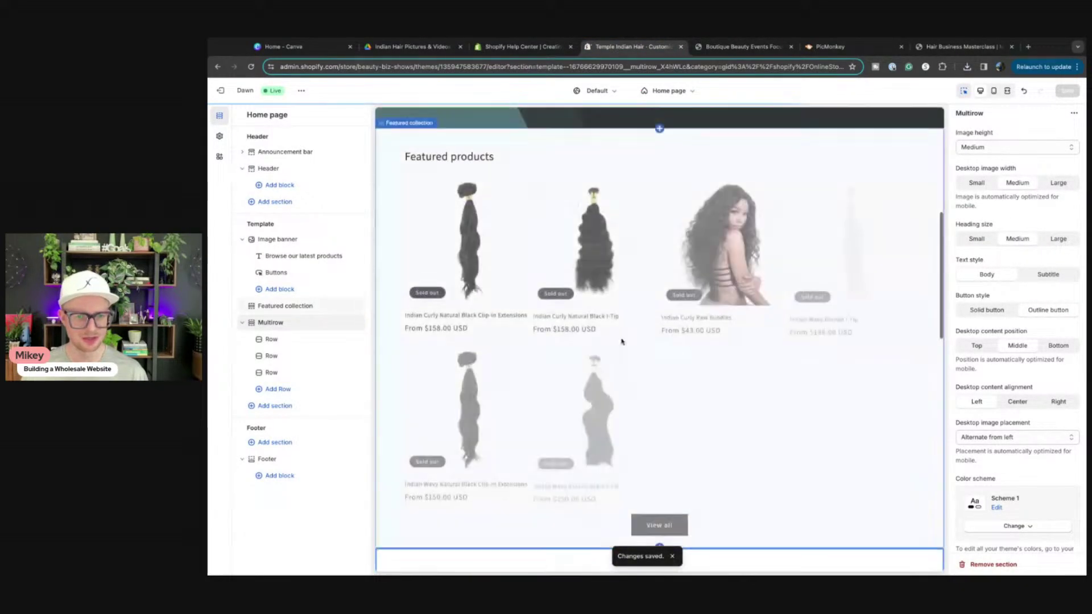
pyautogui.scroll(-6, 429, 187)
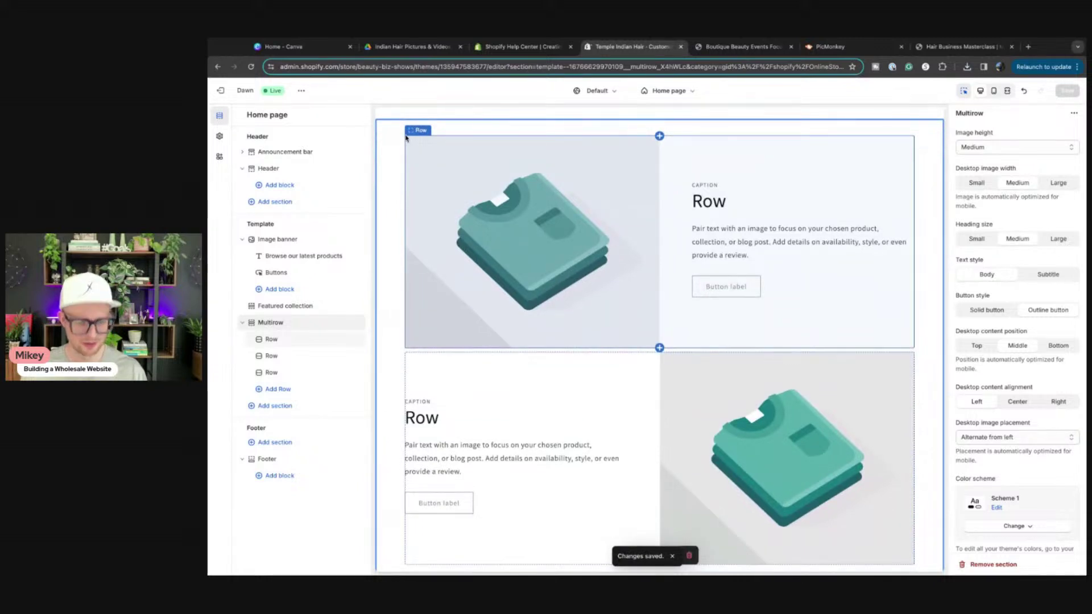
pyautogui.click(431, 164)
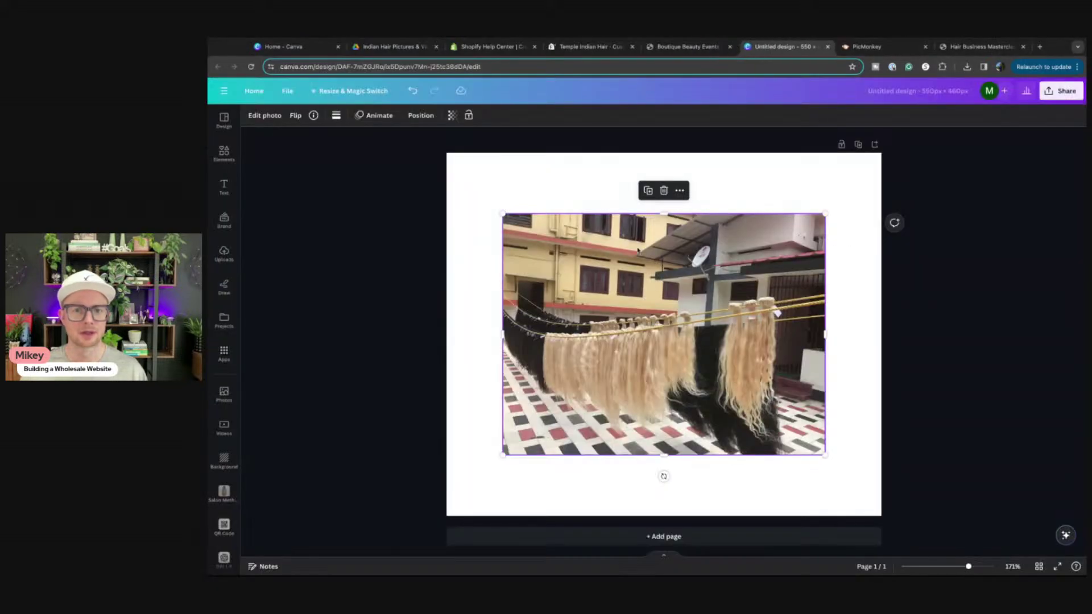
# In the 550 x 460 px Canva design, enlarge and reposition the hanging-hair photo to fill the page with the bundles
pyautogui.moveTo(554, 324); pyautogui.dragTo(498, 263)
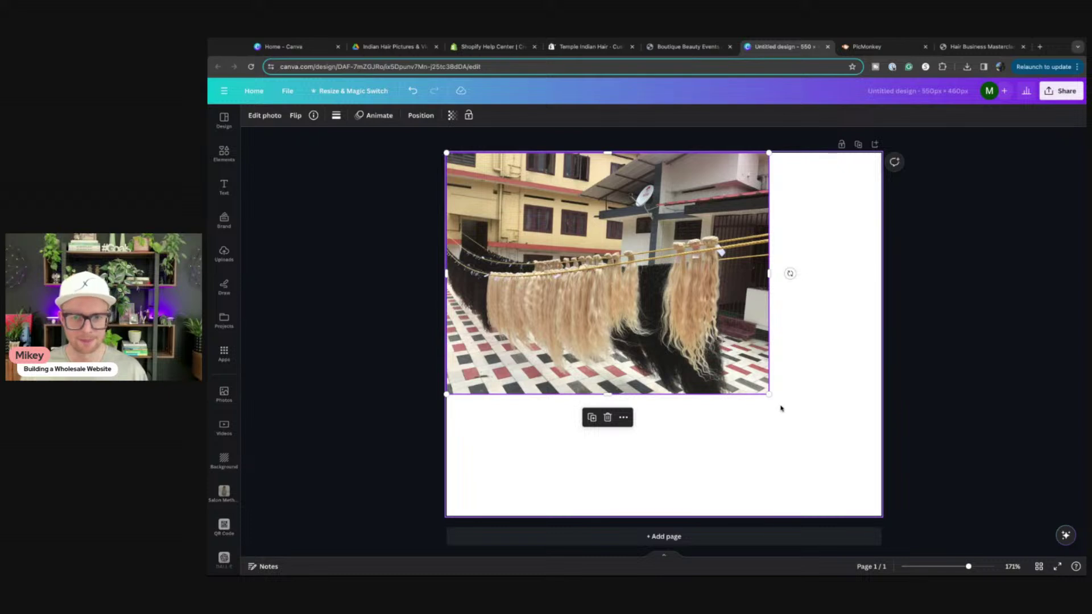
pyautogui.moveTo(769, 394); pyautogui.dragTo(938, 521)
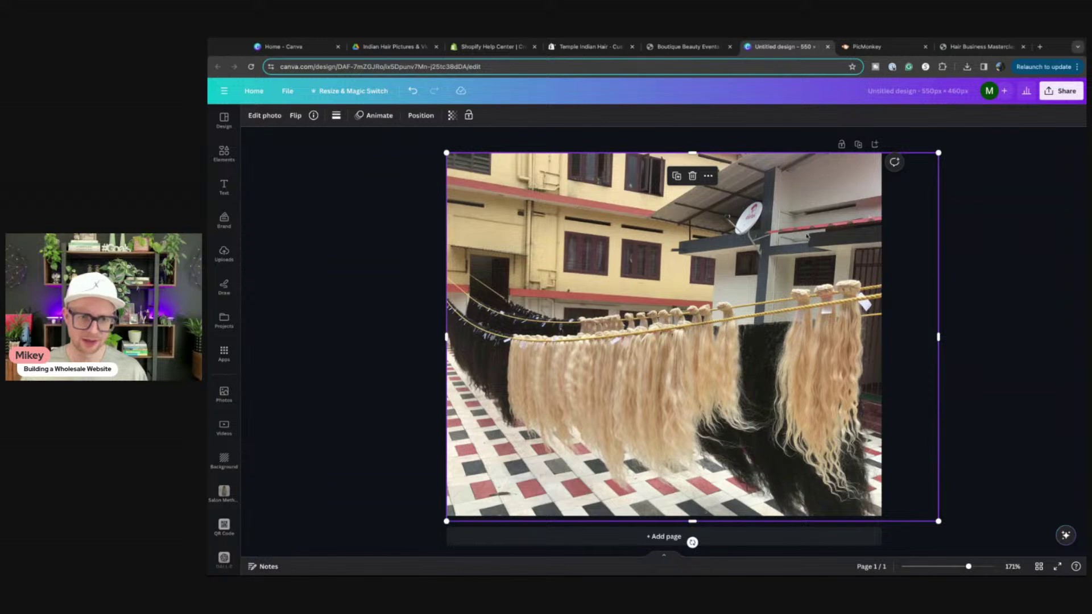
pyautogui.moveTo(807, 236); pyautogui.dragTo(808, 230)
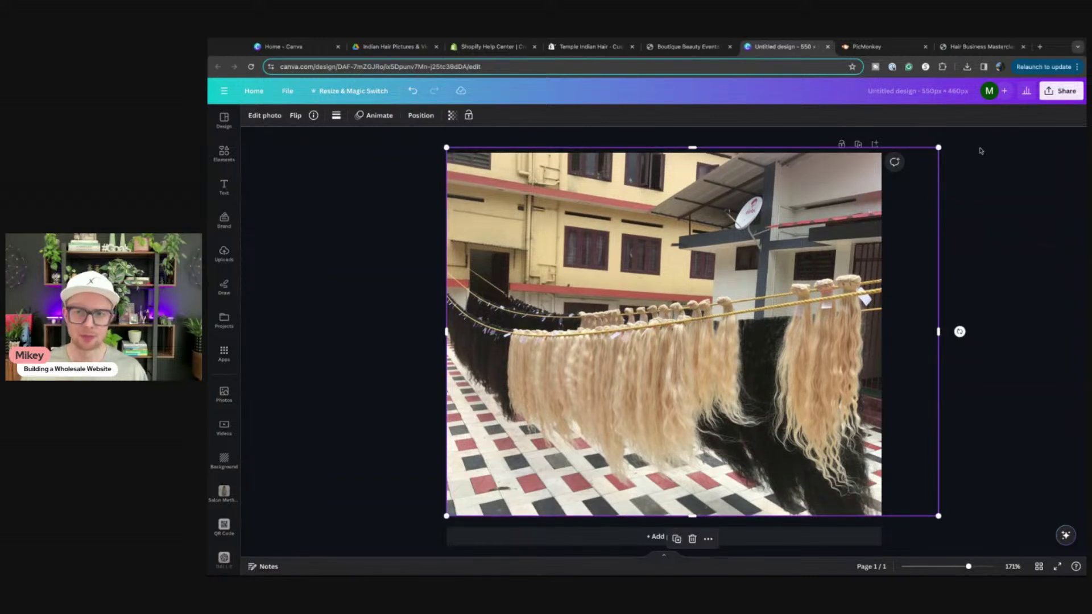
pyautogui.moveTo(938, 149); pyautogui.dragTo(1083, 31)
pyautogui.moveTo(704, 284); pyautogui.dragTo(612, 284)
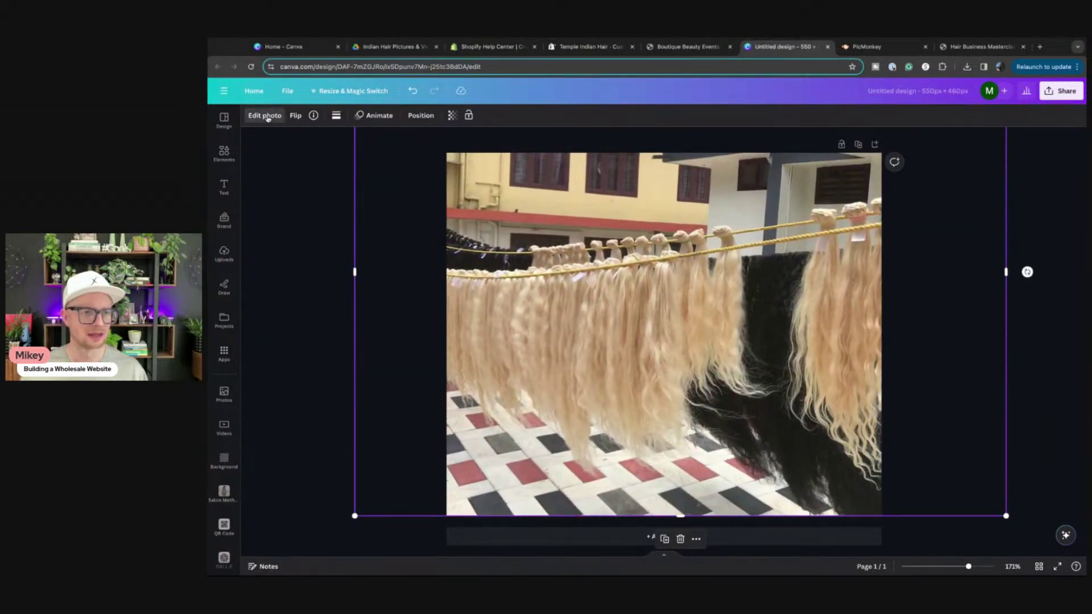
# Try the Fresco, Belvedere, Flint, Luna and Aero filters on the hanging-hair photo
pyautogui.click(269, 115)
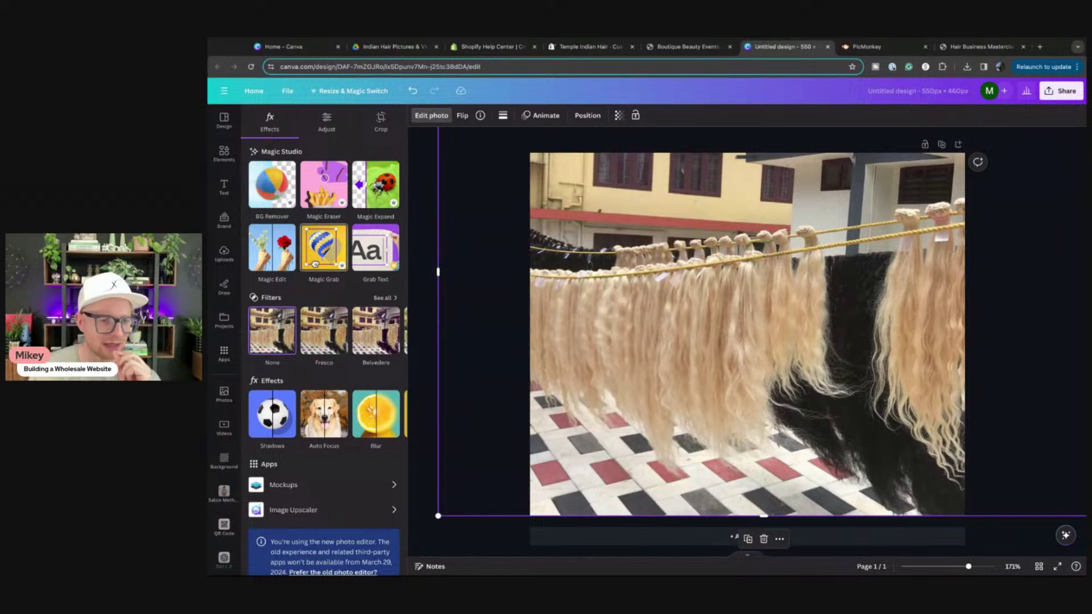
pyautogui.click(319, 338)
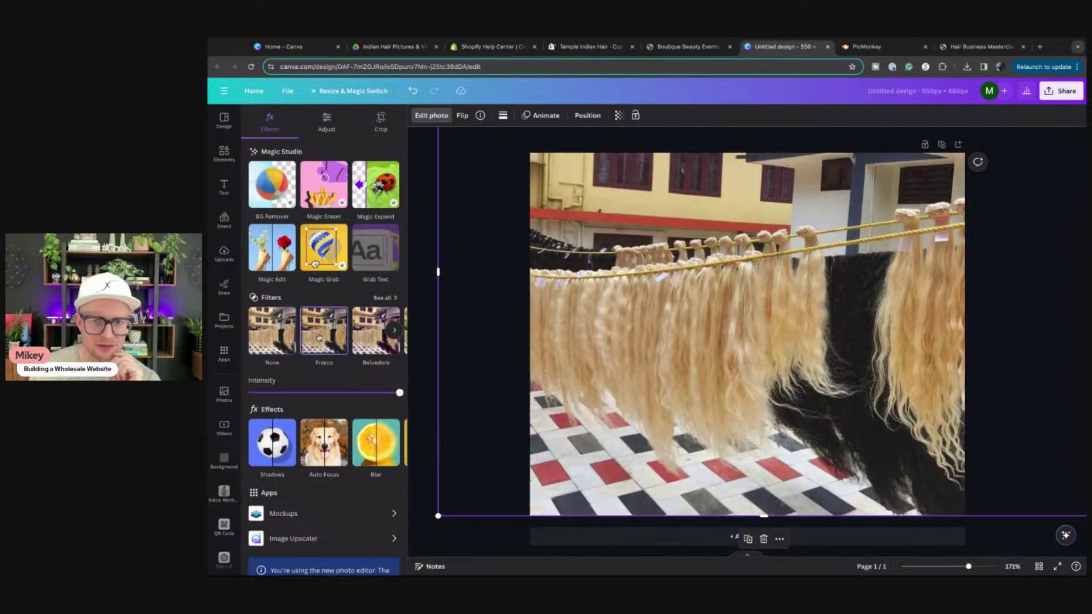
pyautogui.click(394, 330)
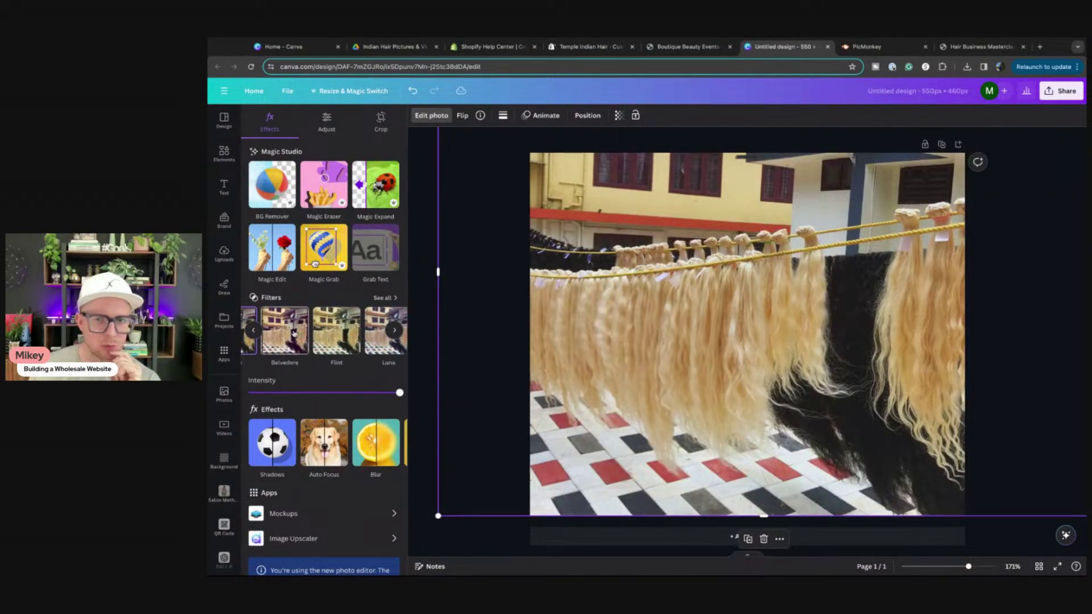
pyautogui.click(293, 334)
pyautogui.click(356, 334)
pyautogui.click(371, 337)
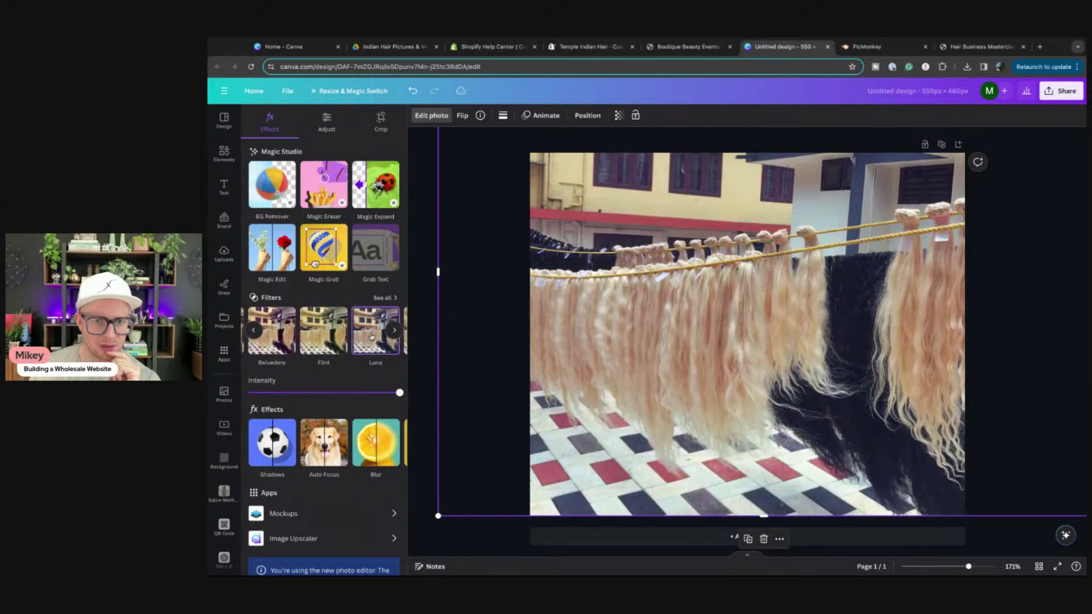
pyautogui.click(394, 330)
pyautogui.click(369, 333)
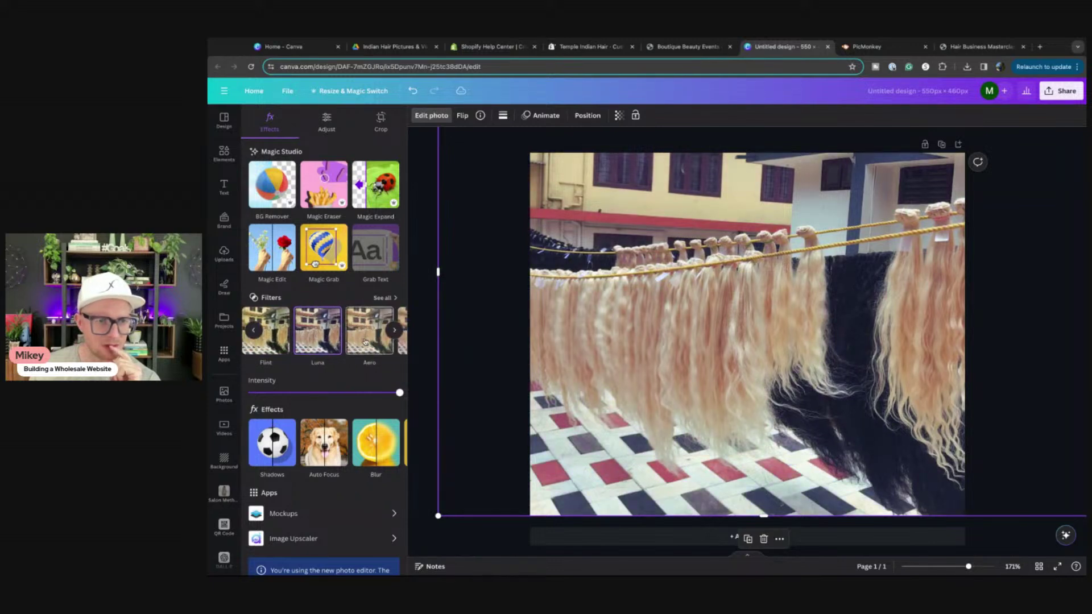
# Open the full filter collection and try Bali, Scandi, Nordic and Rustiq on the photo
pyautogui.click(382, 301)
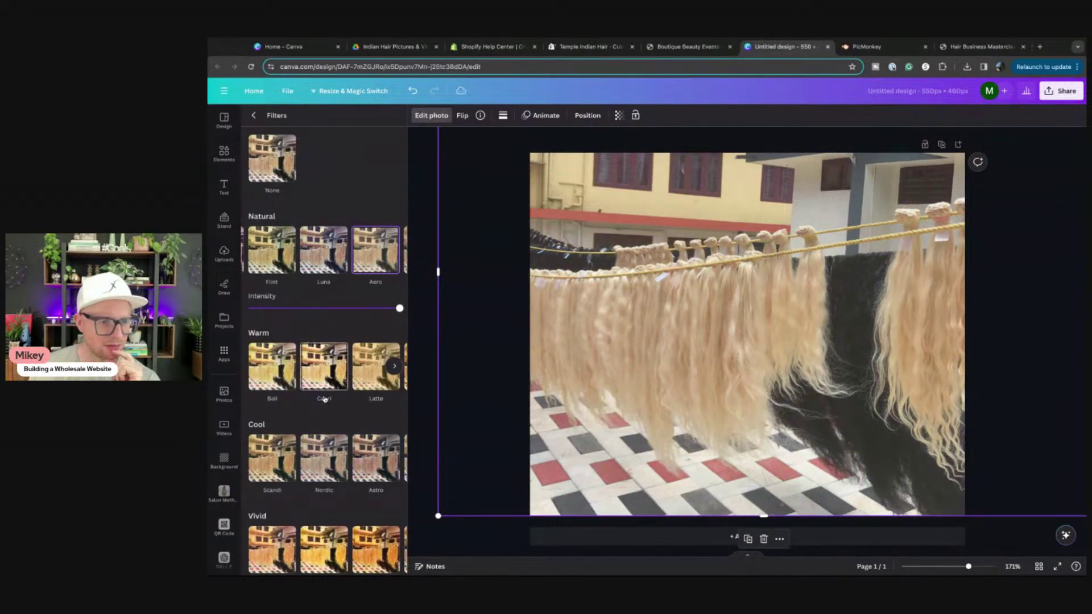
pyautogui.click(269, 379)
pyautogui.scroll(-3, 271, 367)
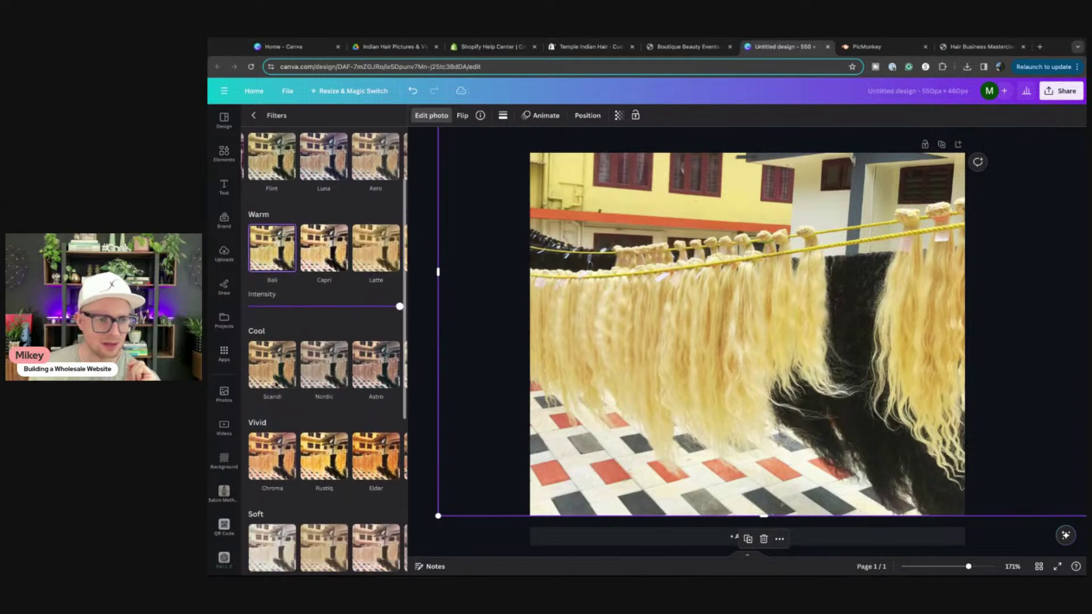
pyautogui.click(275, 349)
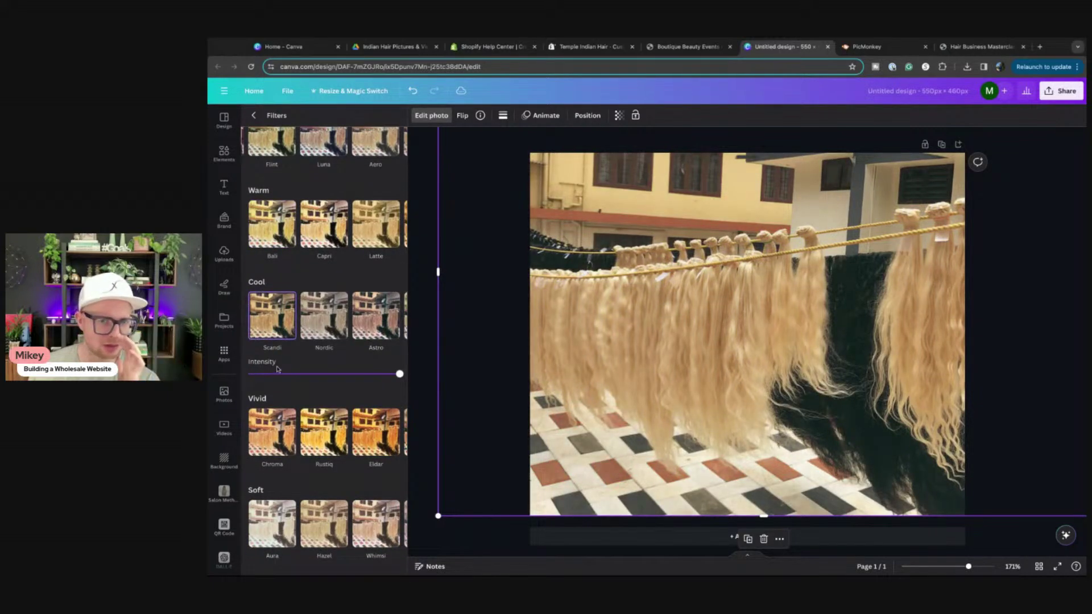
pyautogui.click(322, 332)
pyautogui.scroll(-1, 307, 377)
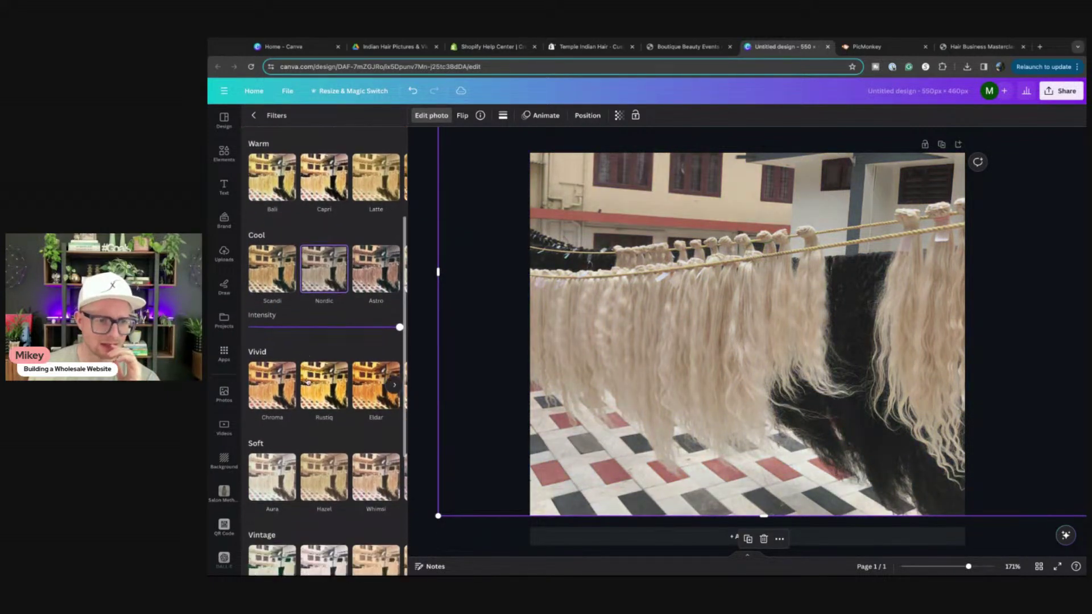
pyautogui.click(310, 373)
pyautogui.scroll(-2, 318, 431)
pyautogui.scroll(-1, 317, 431)
pyautogui.scroll(-2, 318, 421)
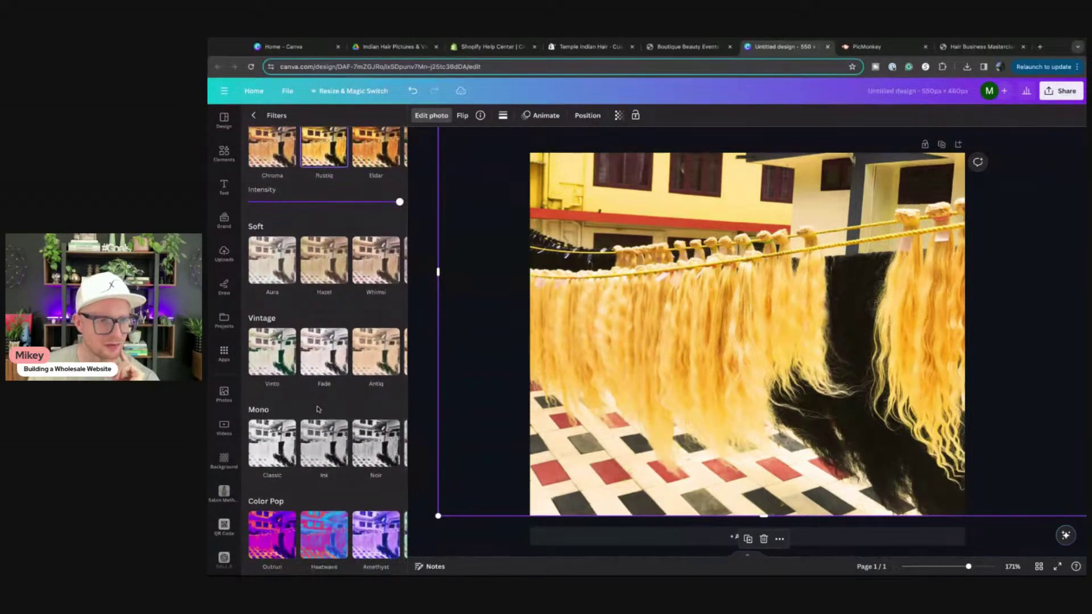
# Compare the natural filters Flint, Luna, Aero, Myst and Fresco on the photo once more
pyautogui.scroll(10, 317, 409)
pyautogui.click(281, 260)
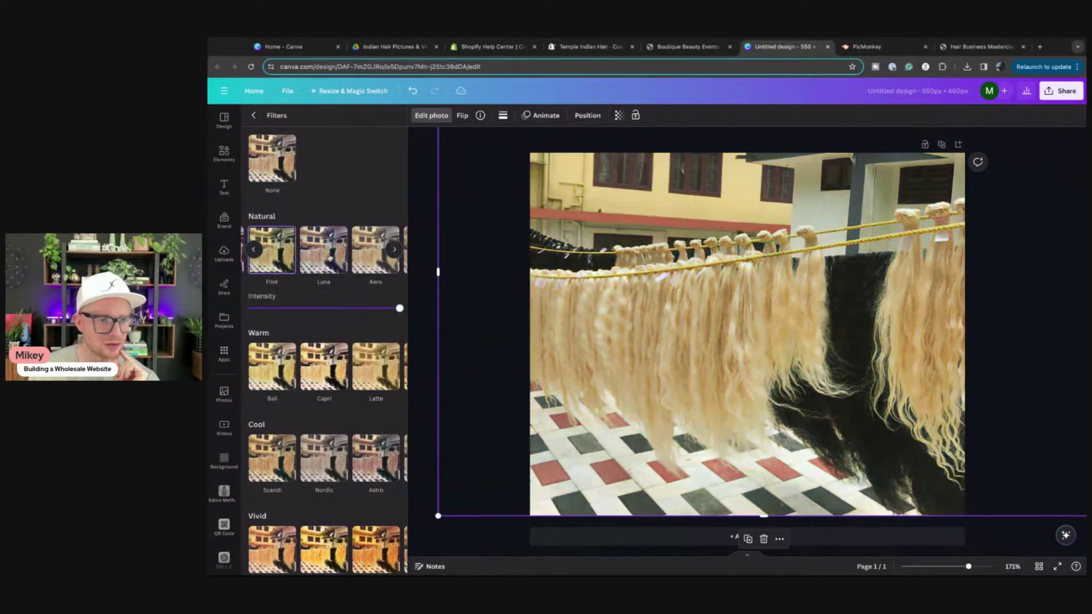
pyautogui.scroll(-1, 330, 259)
pyautogui.click(330, 258)
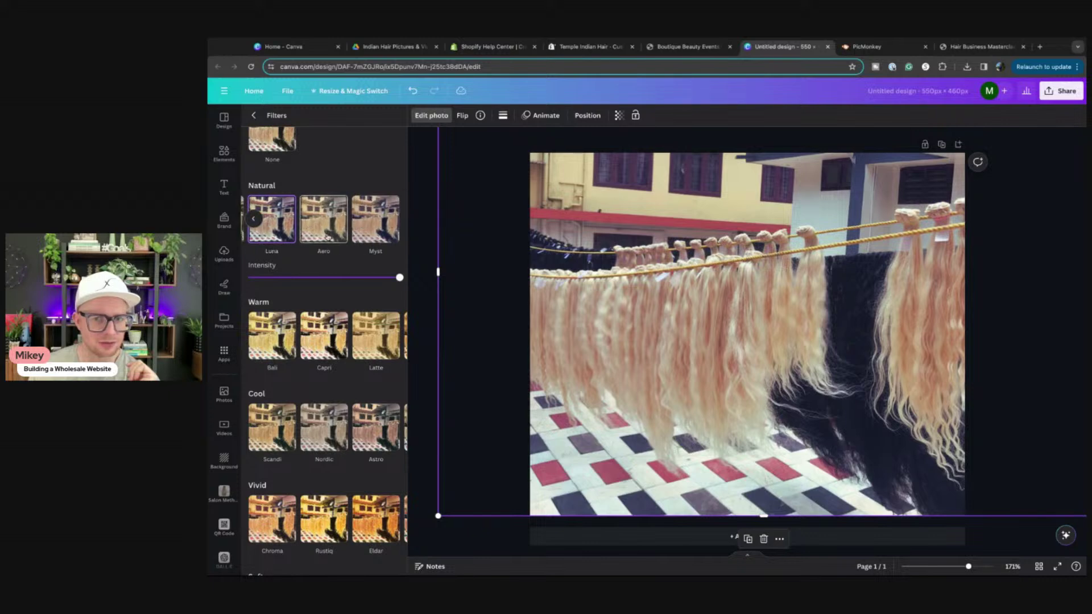
pyautogui.click(318, 236)
pyautogui.click(374, 230)
pyautogui.click(253, 219)
pyautogui.click(270, 224)
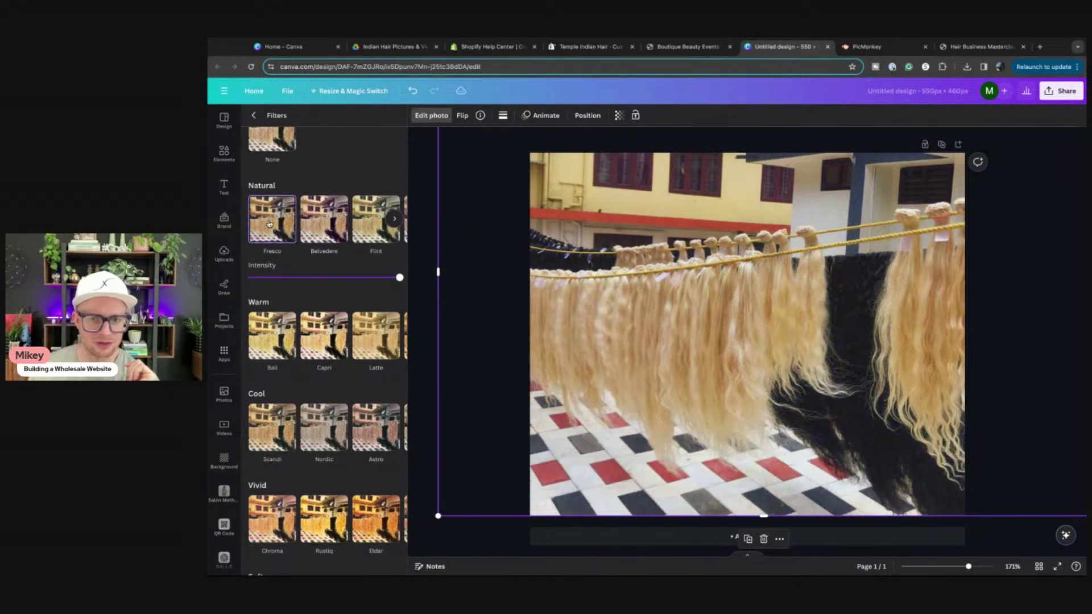
# Set the photo's filter to None and return to the photo effects overview
pyautogui.scroll(1, 266, 176)
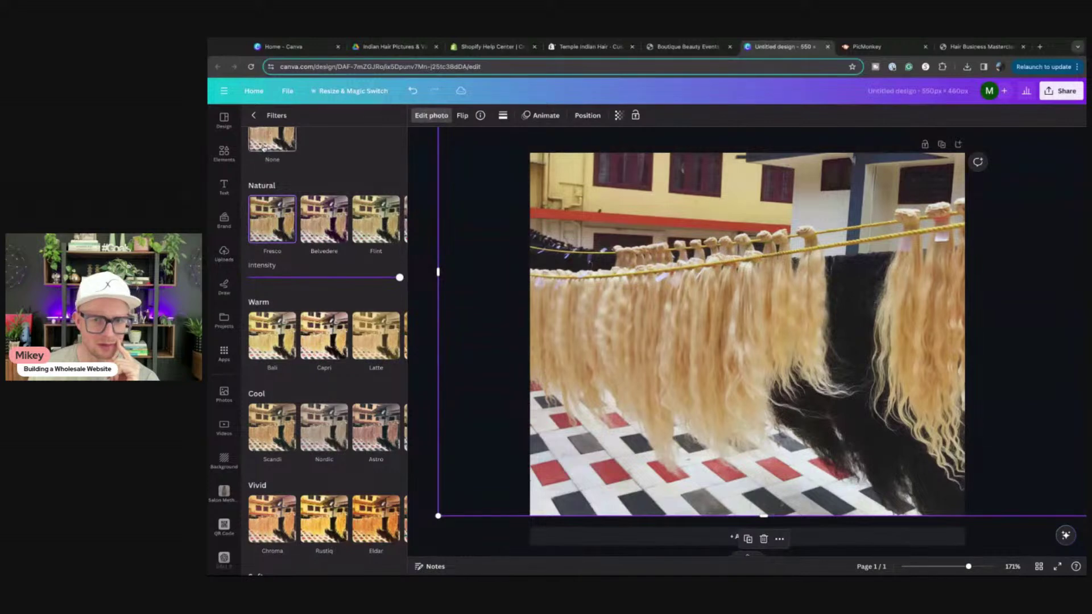
pyautogui.click(267, 162)
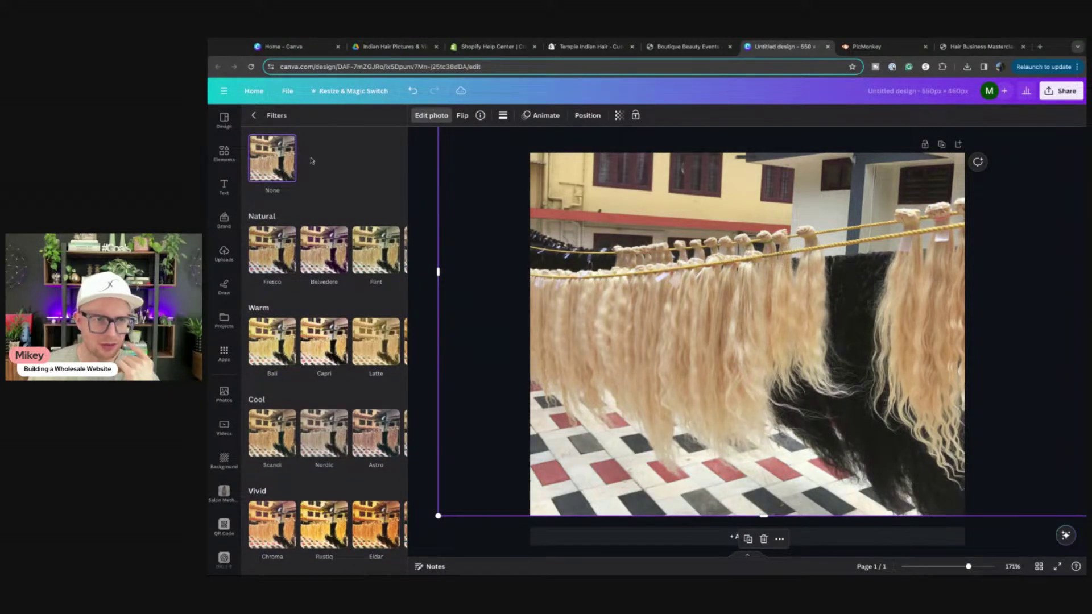
pyautogui.click(253, 116)
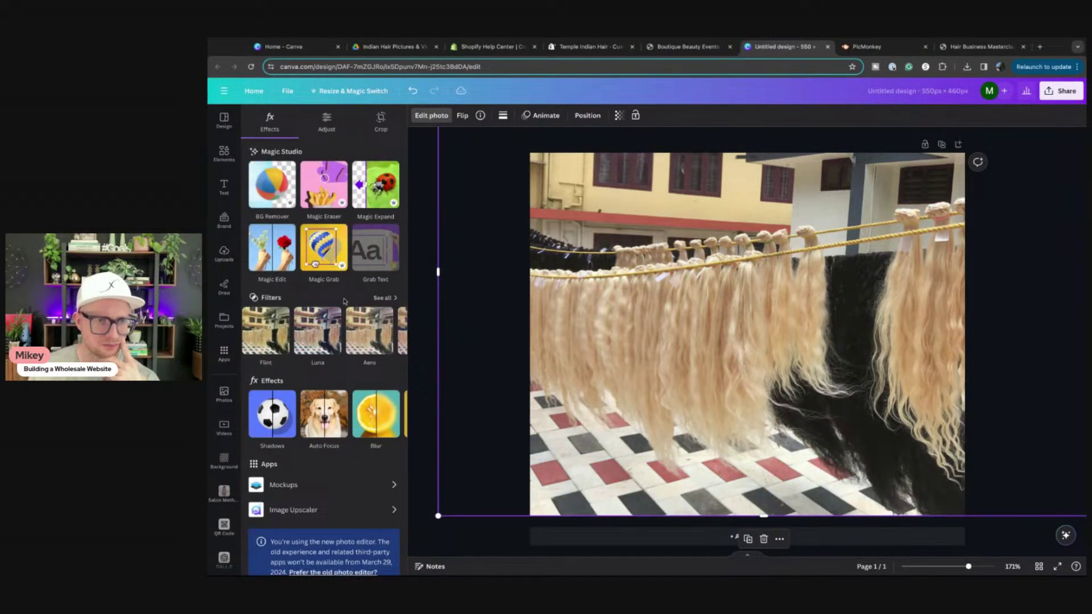
# Adjust the hanging-hair photo to Vibrance 12, Saturation 3 and Sharpness 8, and close the photo editing
pyautogui.click(326, 120)
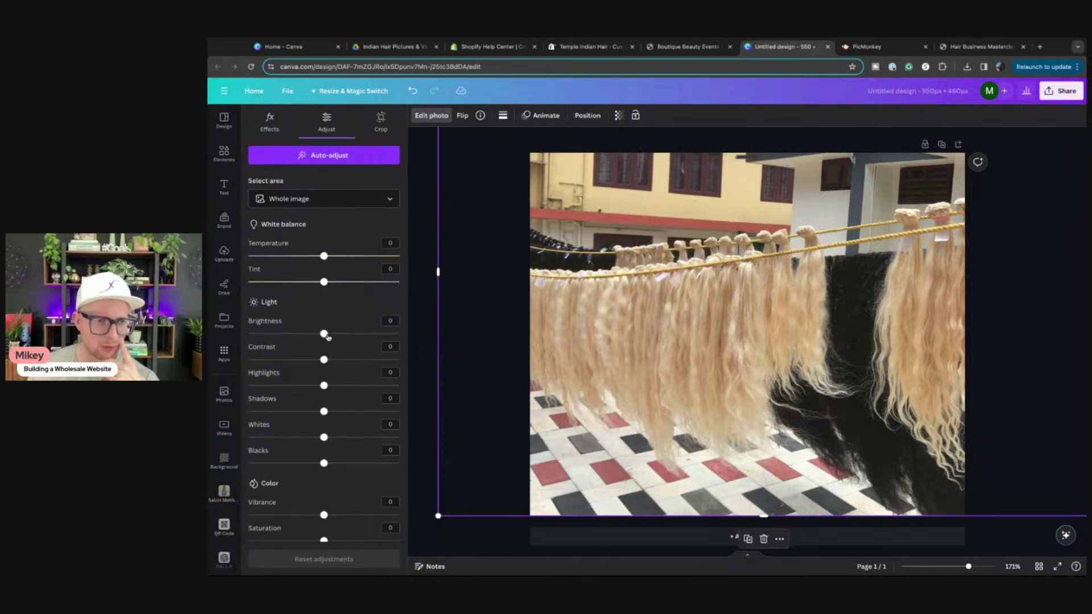
pyautogui.scroll(-2, 329, 261)
pyautogui.moveTo(324, 401); pyautogui.dragTo(357, 427)
pyautogui.click(325, 430)
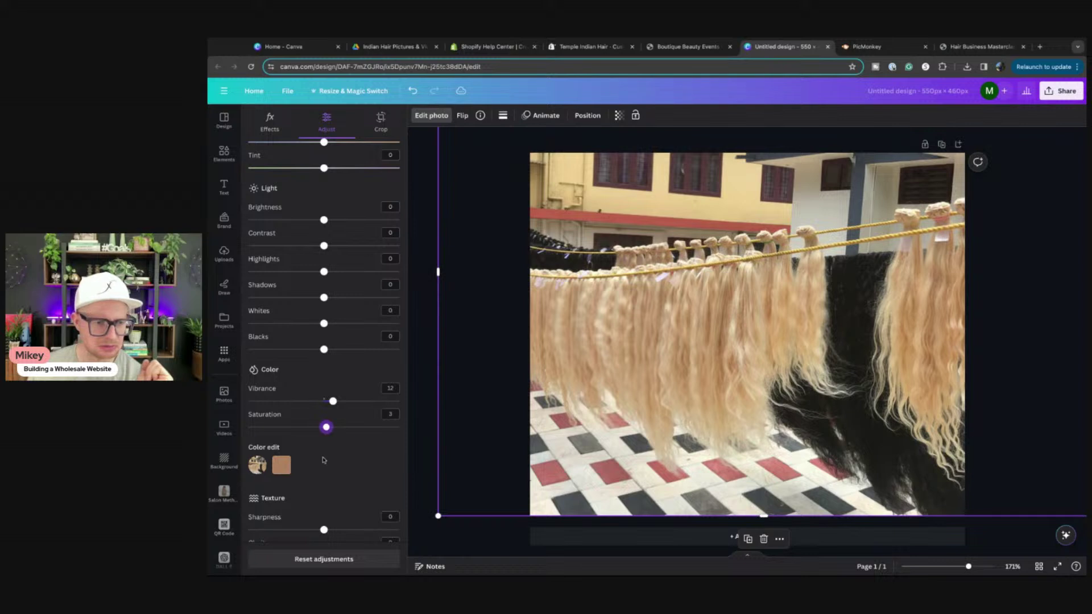
pyautogui.scroll(-2, 325, 449)
pyautogui.click(330, 480)
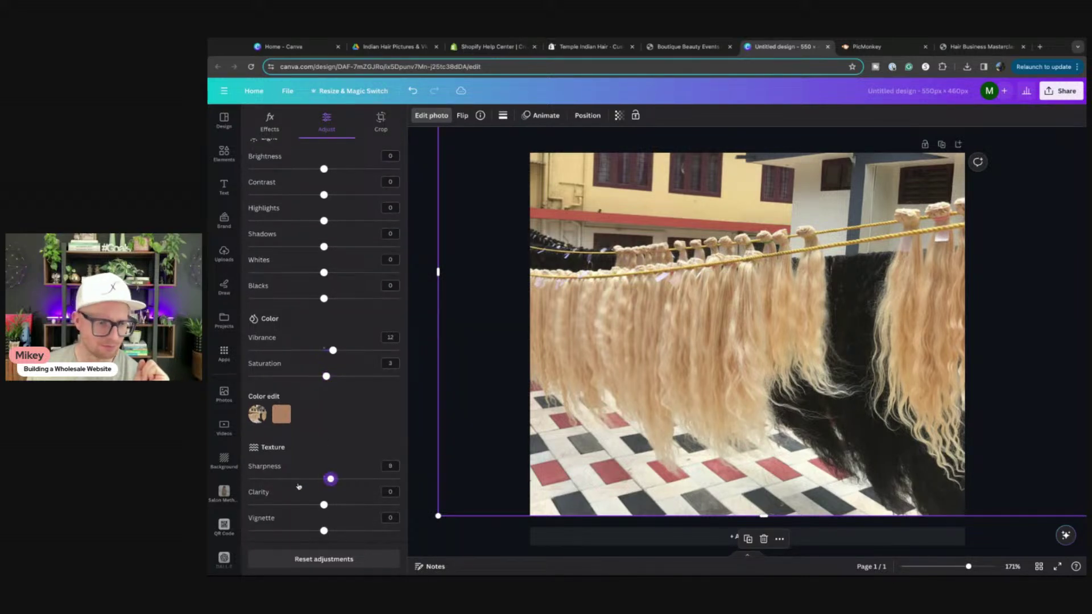
pyautogui.scroll(3, 323, 445)
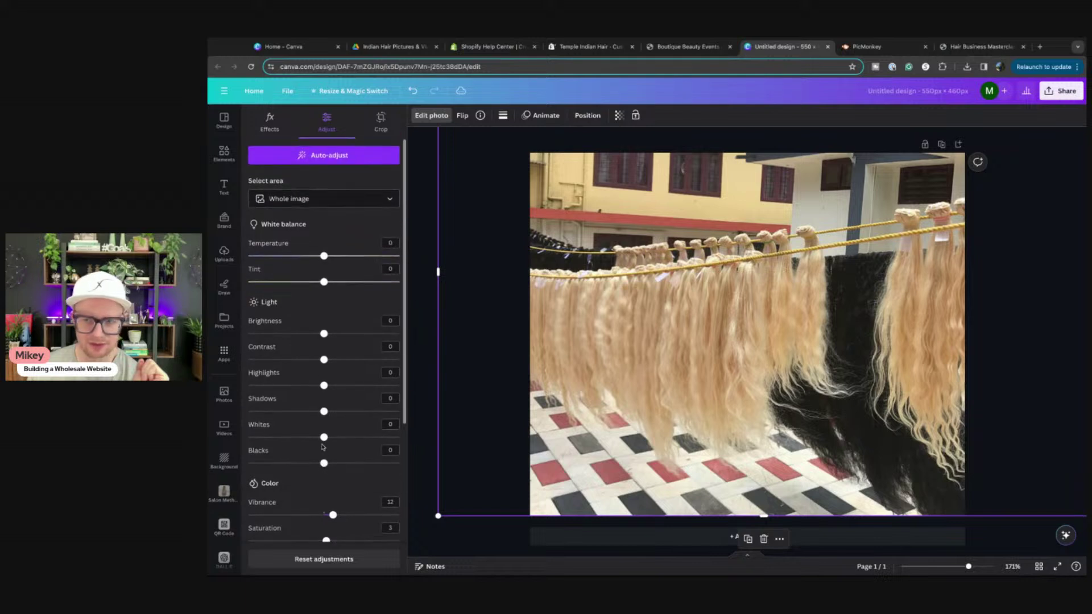
pyautogui.scroll(-5, 323, 447)
pyautogui.scroll(5, 323, 448)
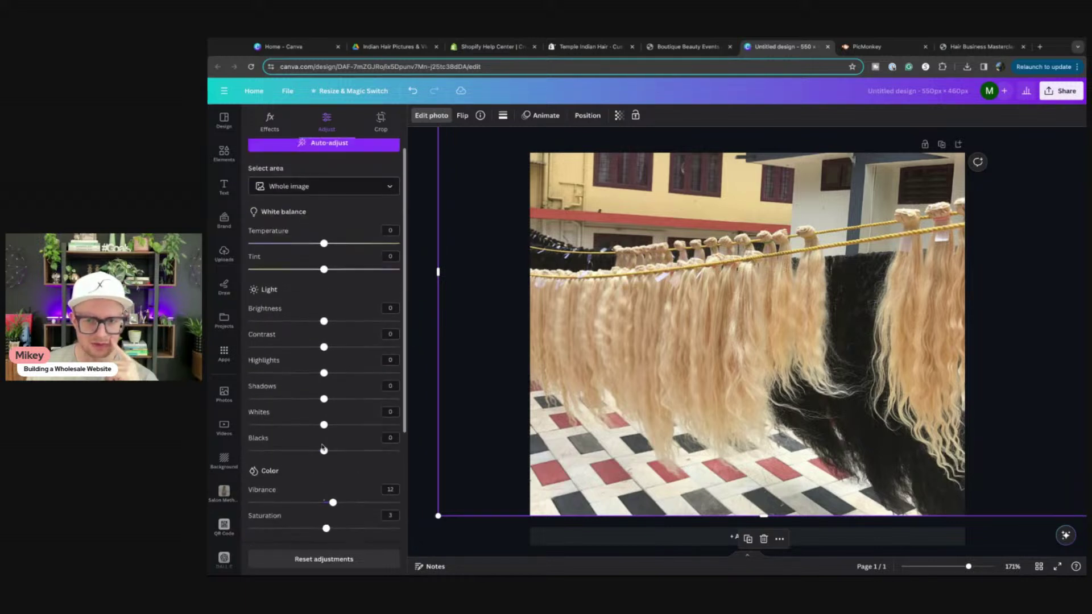
pyautogui.click(418, 387)
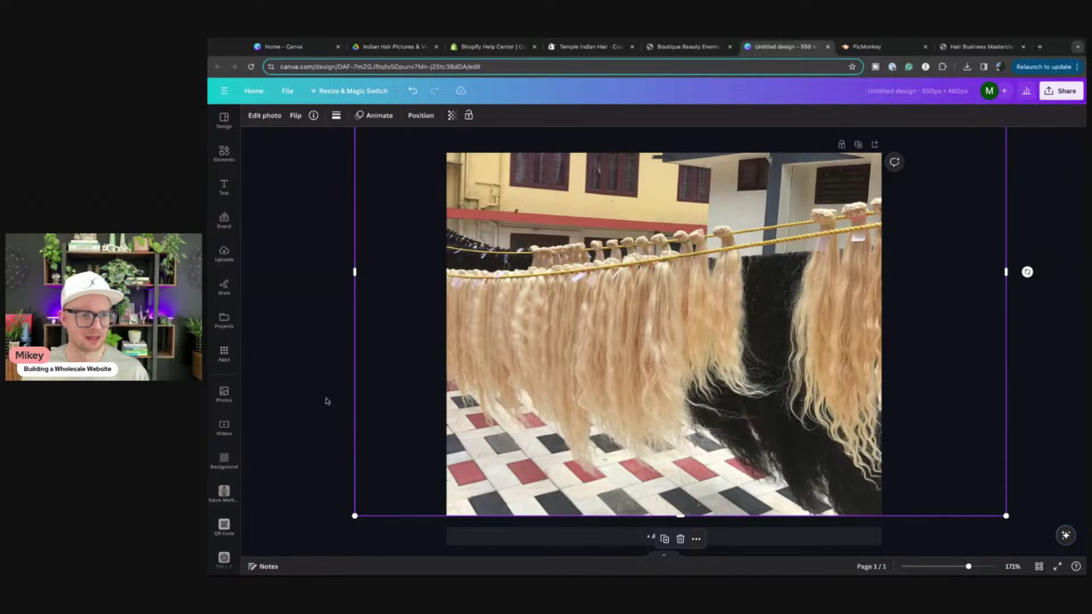
pyautogui.click(313, 381)
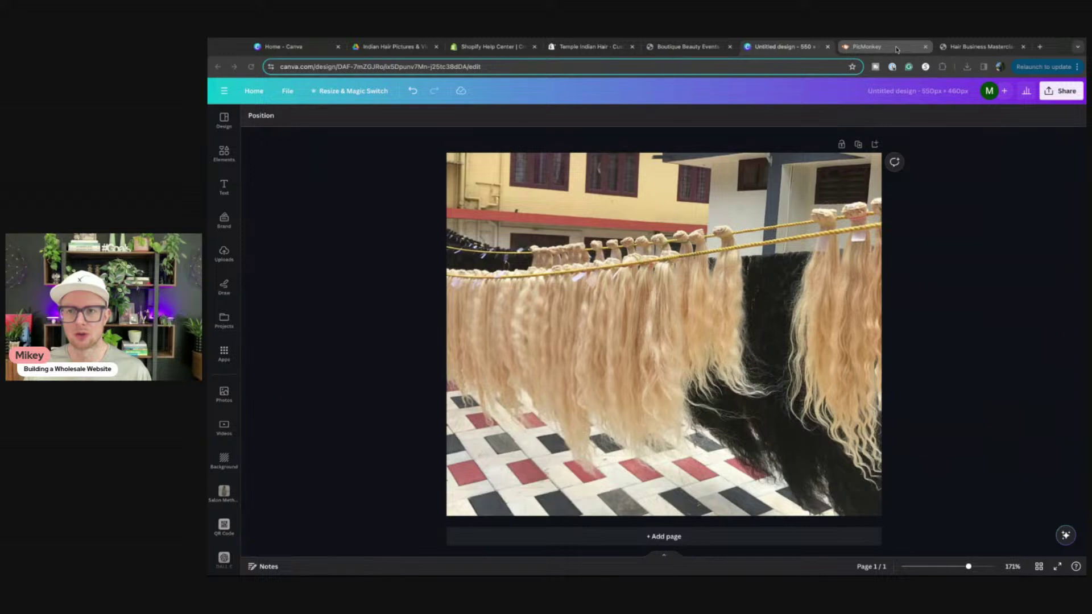
# Close the PicMonkey page and place the Canva design's browser tab beside the Shopify theme editor
pyautogui.click(925, 47)
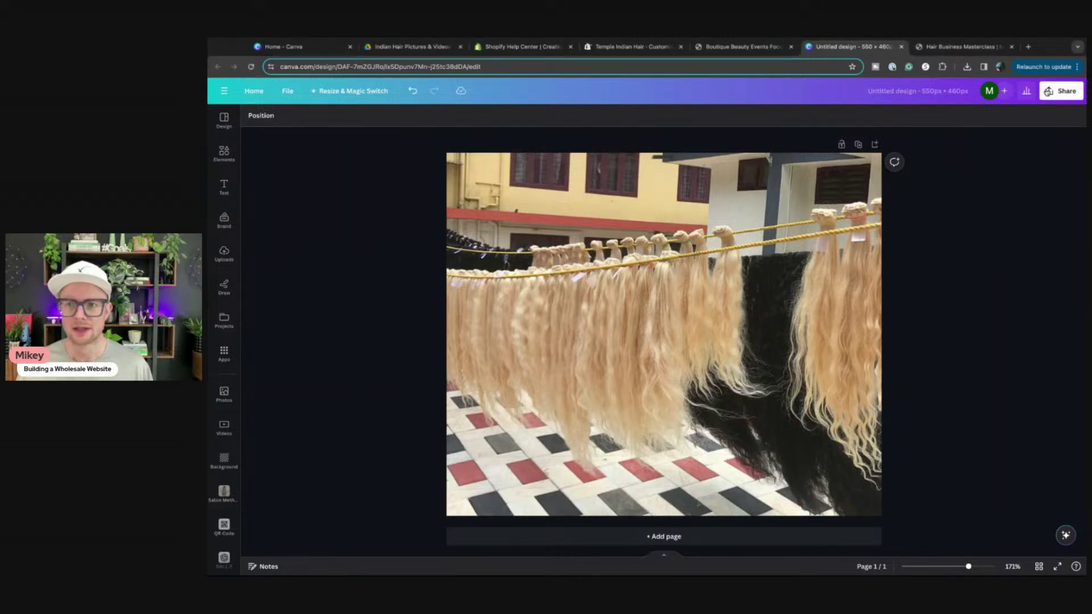
pyautogui.click(901, 47)
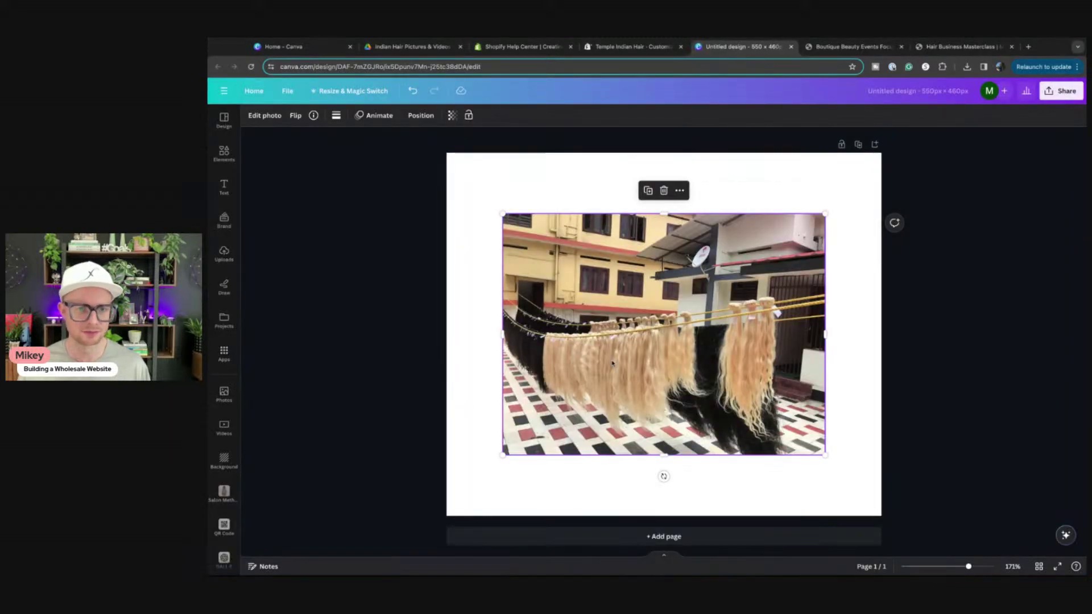
# Move the hanging-hair photo to the canvas corner and enlarge it until it fills the whole design
pyautogui.moveTo(613, 363); pyautogui.dragTo(546, 266)
pyautogui.moveTo(760, 358); pyautogui.dragTo(969, 516)
pyautogui.moveTo(687, 359); pyautogui.dragTo(673, 358)
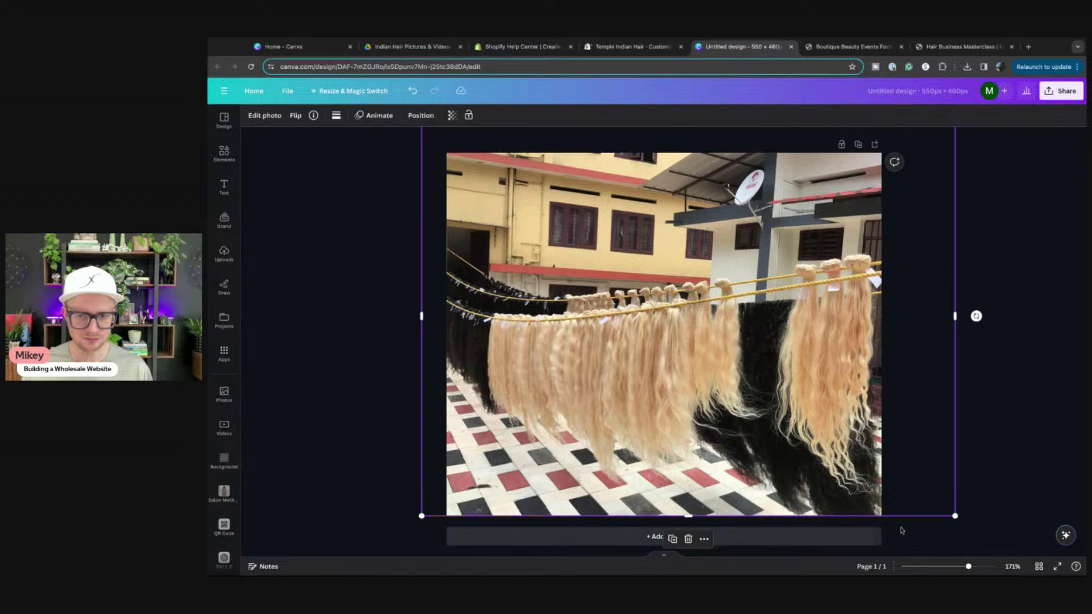
# Enlarge the photo well beyond the page and reposition it so the main row of blonde bundles fills the frame
pyautogui.scroll(-3, 971, 567)
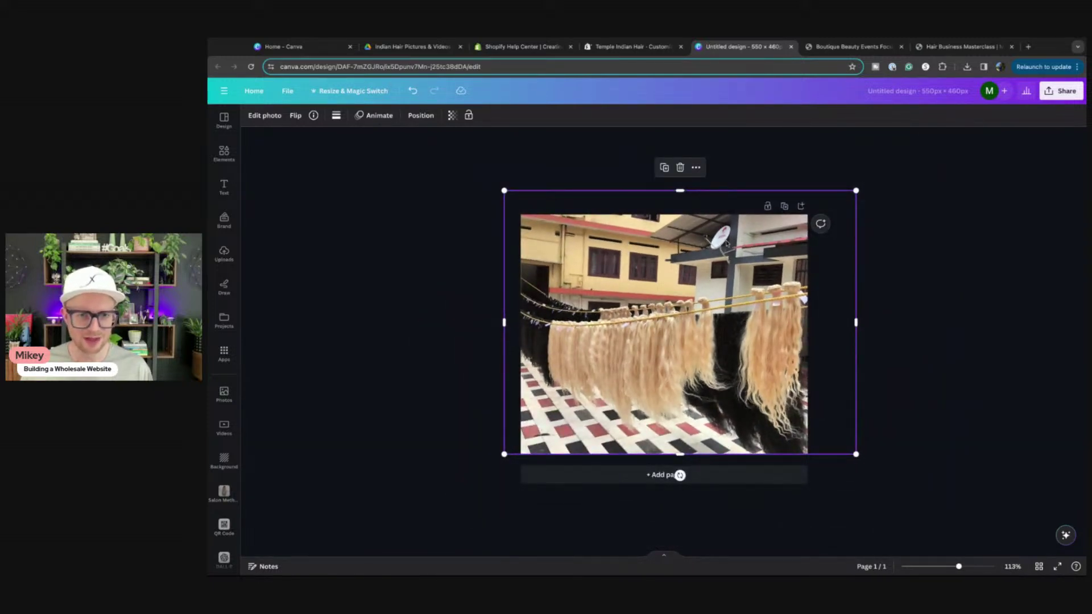
pyautogui.moveTo(856, 191); pyautogui.dragTo(919, 144)
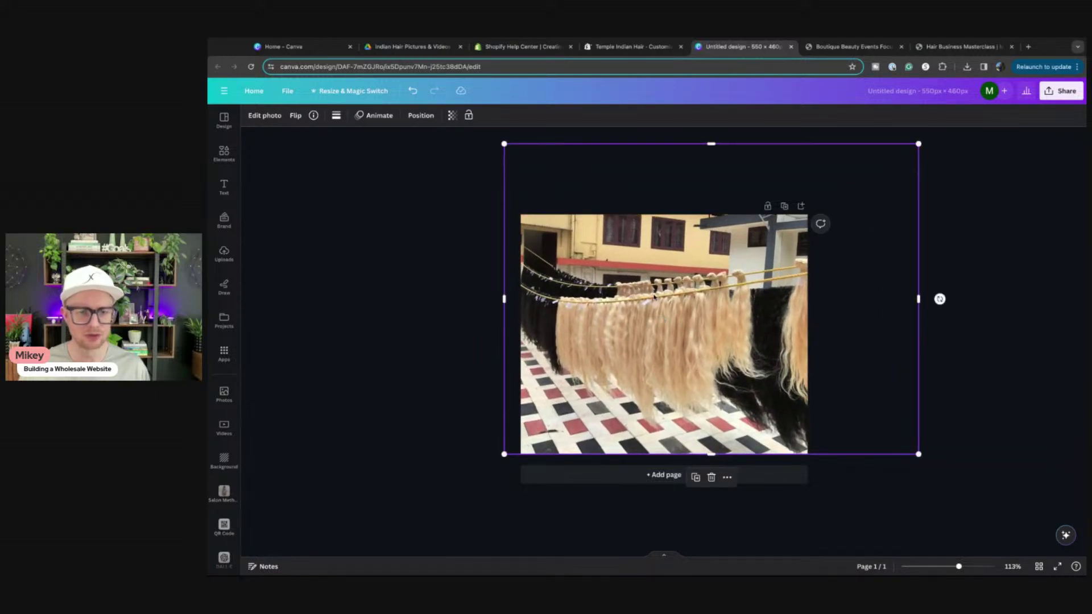
pyautogui.moveTo(504, 144); pyautogui.dragTo(483, 128)
pyautogui.moveTo(610, 266); pyautogui.dragTo(620, 268)
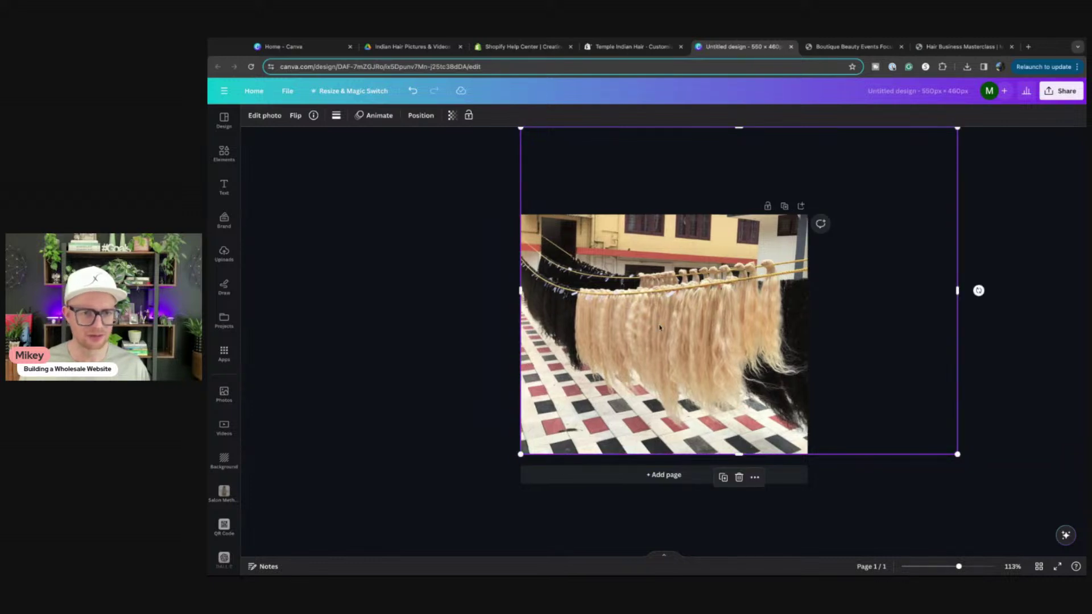
pyautogui.click(447, 299)
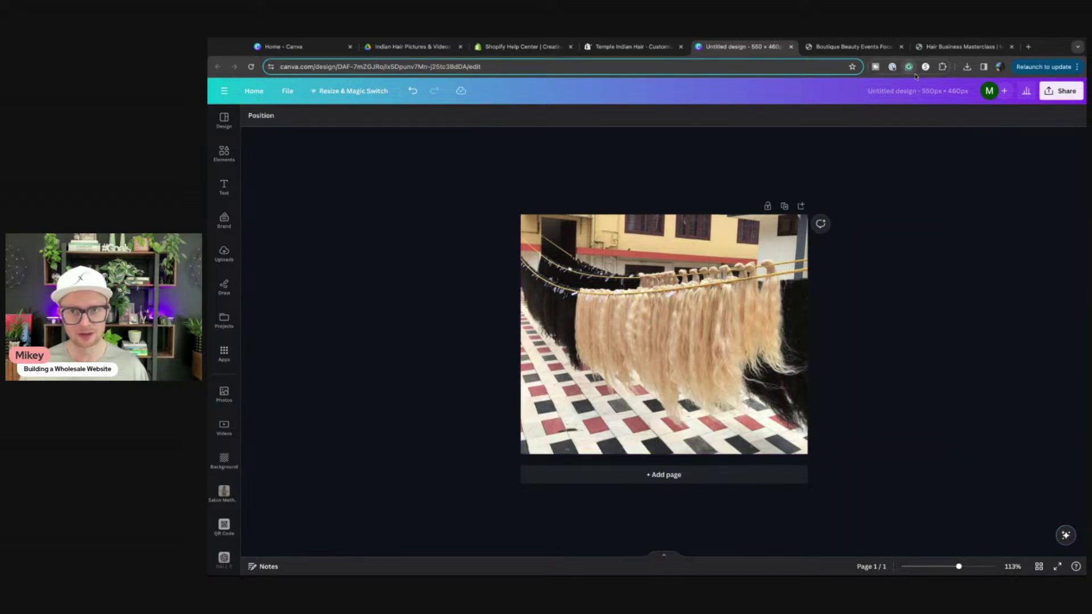
# Rename the design raw-indian-hair-drying
pyautogui.write('raw-in')
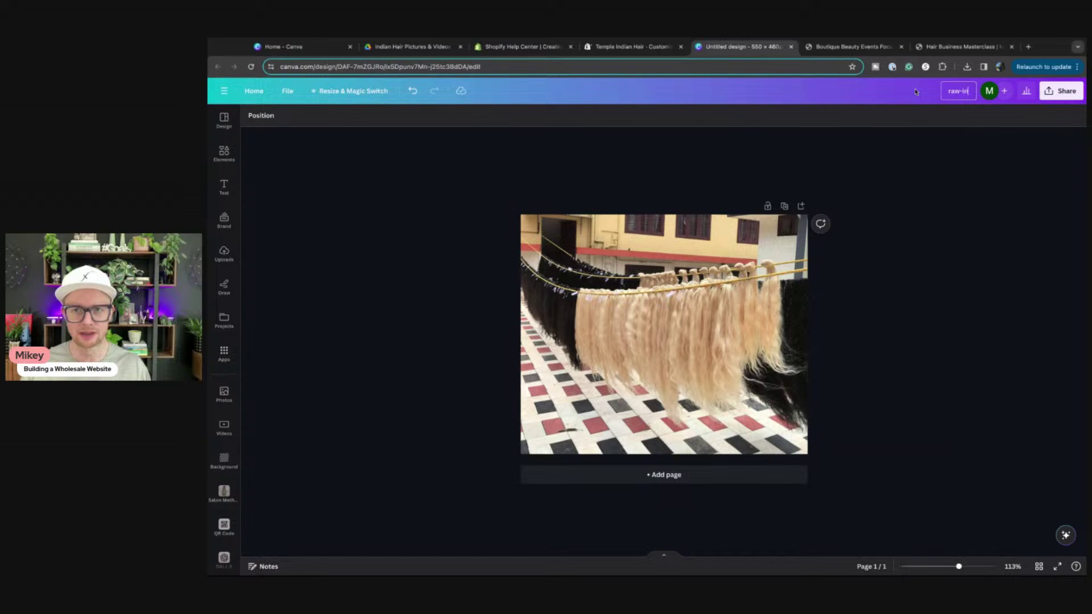
pyautogui.write('dian-hair-dry')
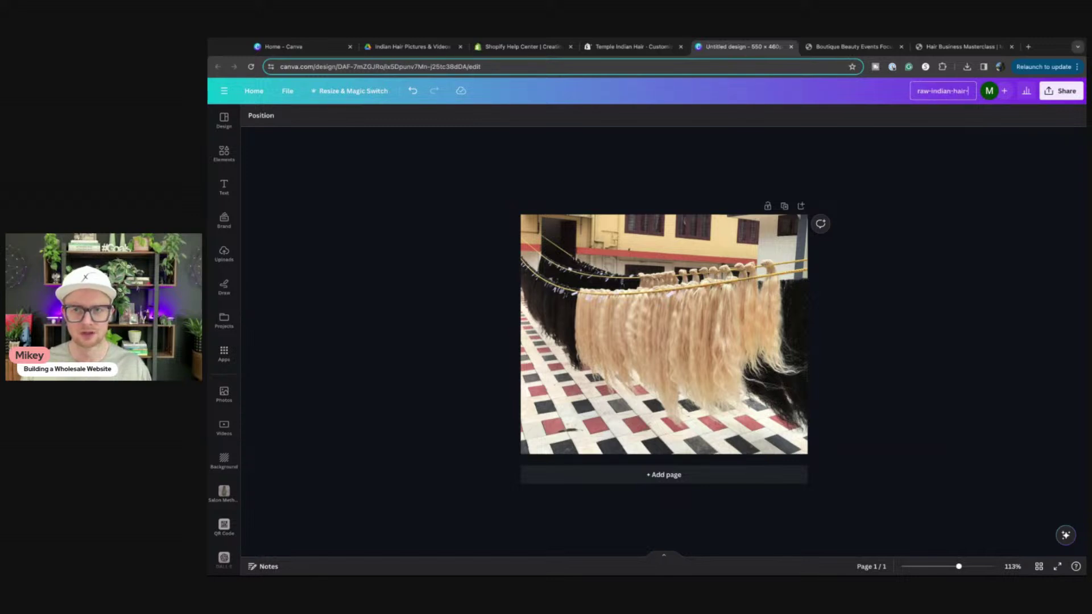
pyautogui.write('ing')
pyautogui.press('Return')
# Download the design as a JPG at size 1 with the quality set to 74
pyautogui.click(1055, 96)
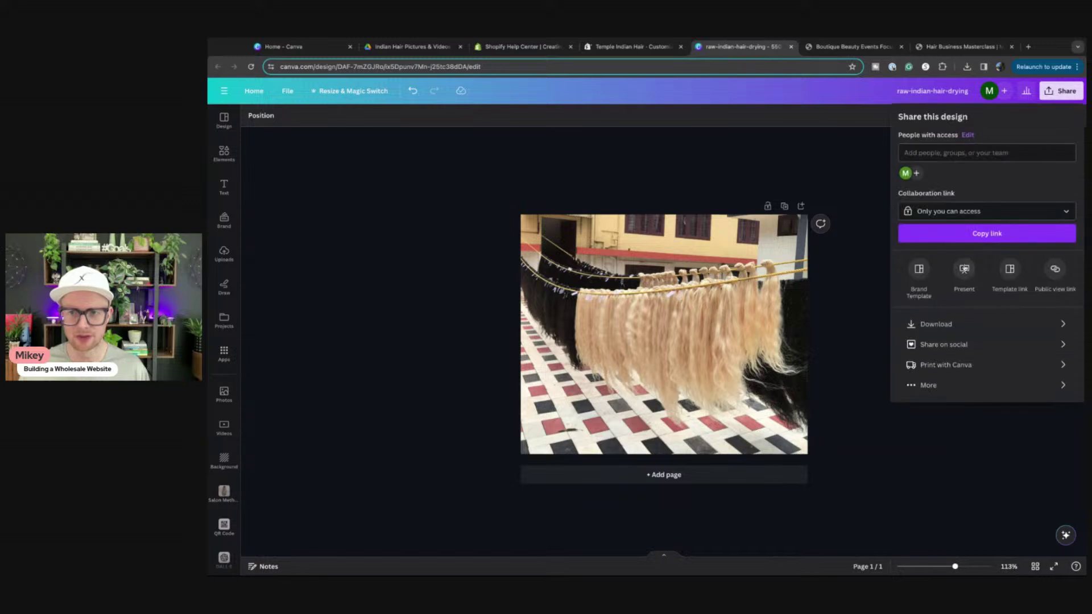
pyautogui.click(932, 321)
pyautogui.click(933, 156)
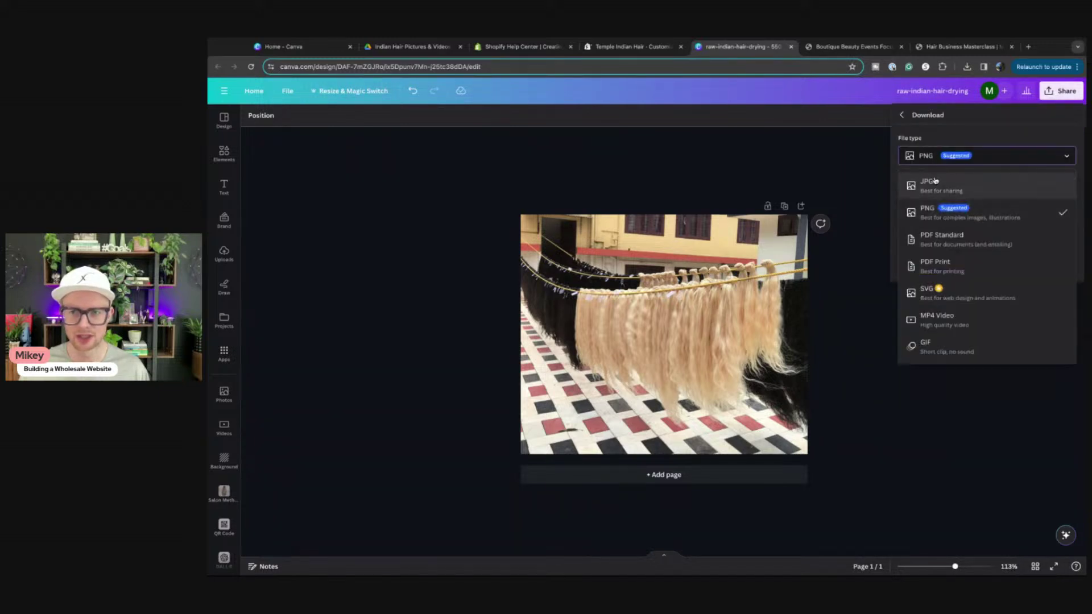
pyautogui.click(933, 182)
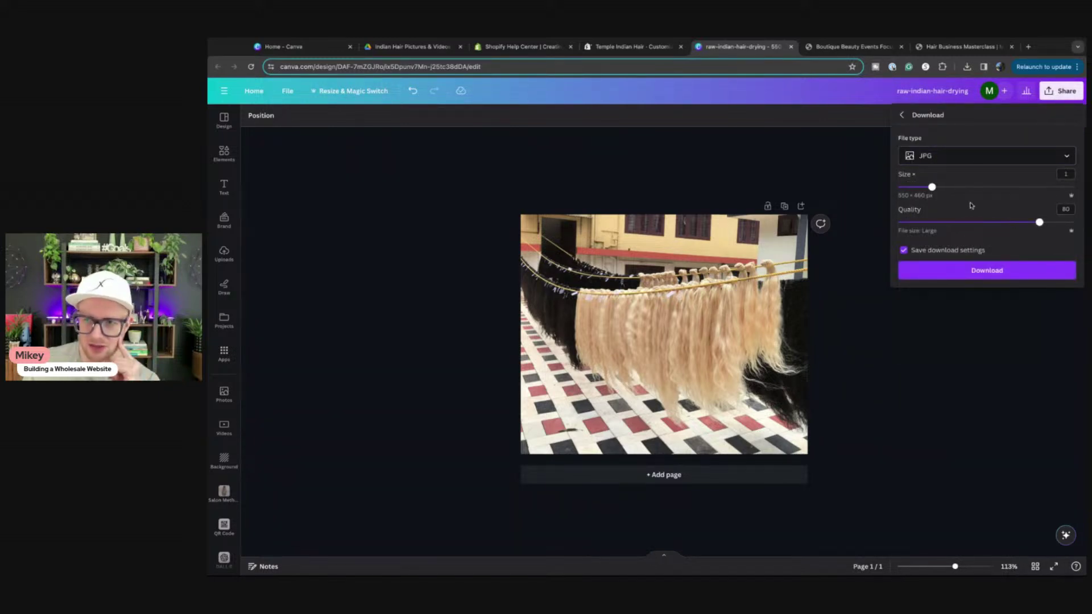
pyautogui.moveTo(1040, 223); pyautogui.dragTo(1043, 225)
pyautogui.press('Left')
pyautogui.press('Left')
pyautogui.press('Left')
pyautogui.press('Left')
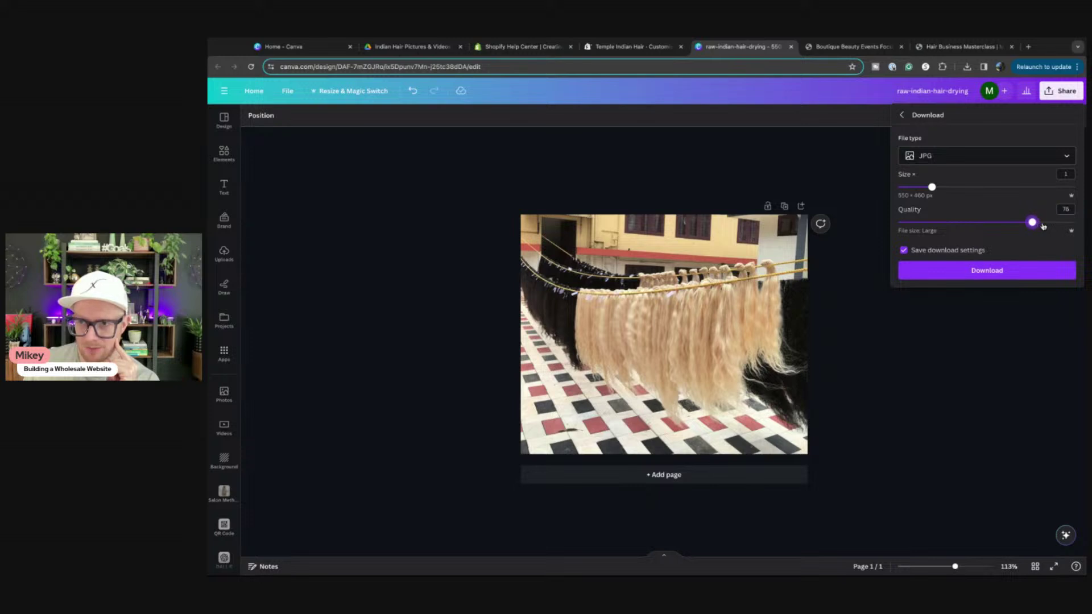
pyautogui.press('Left')
pyautogui.press('Left')
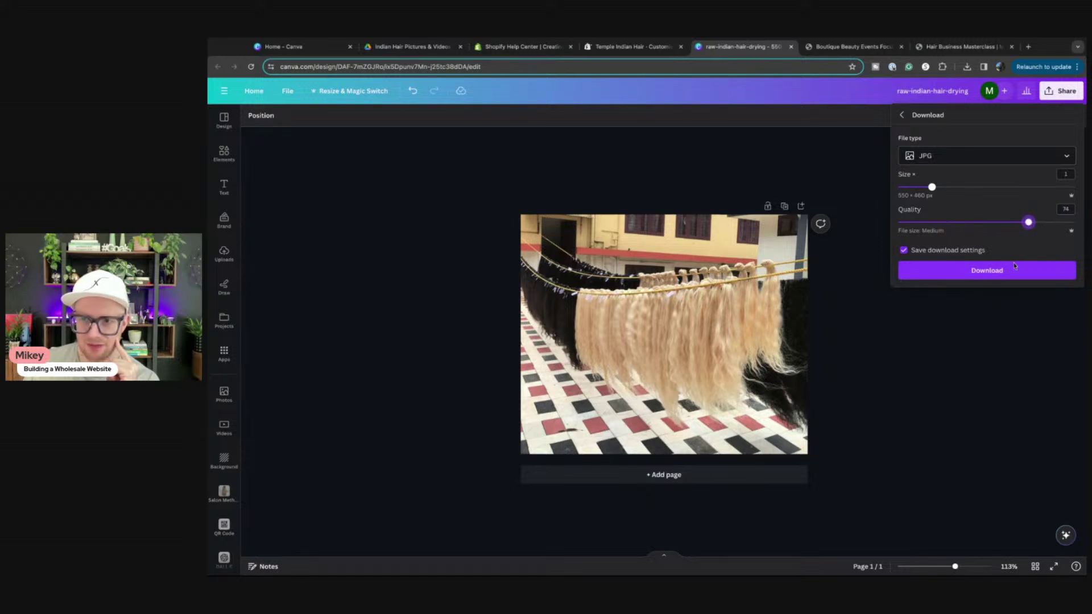
pyautogui.click(1012, 271)
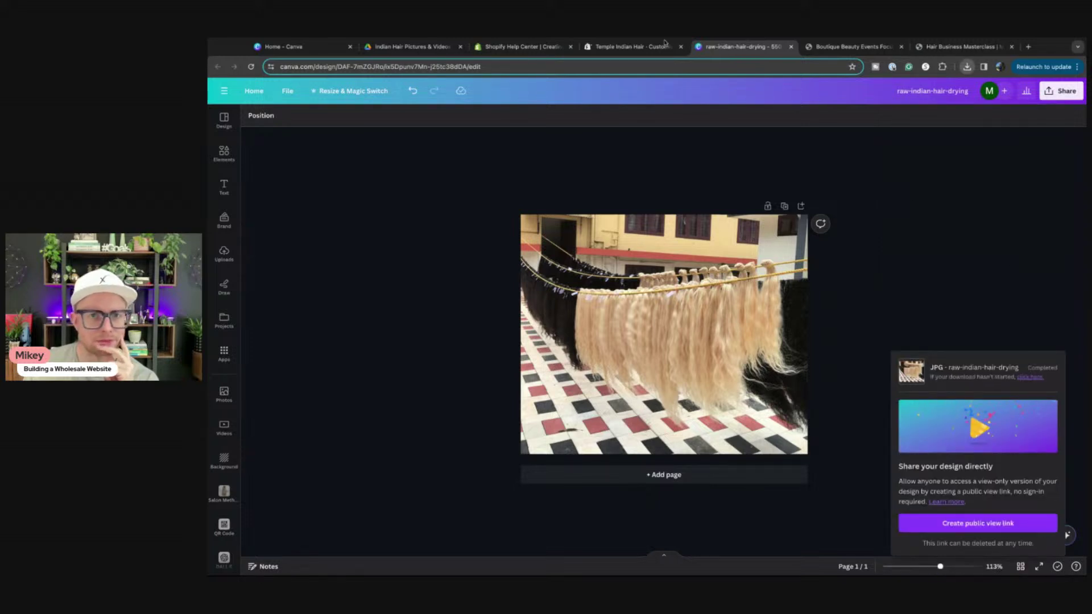
# Switch to the Shopify theme editor and upload the downloaded raw-indian-hair-drying JPG as the first Multirow row's image
pyautogui.click(631, 47)
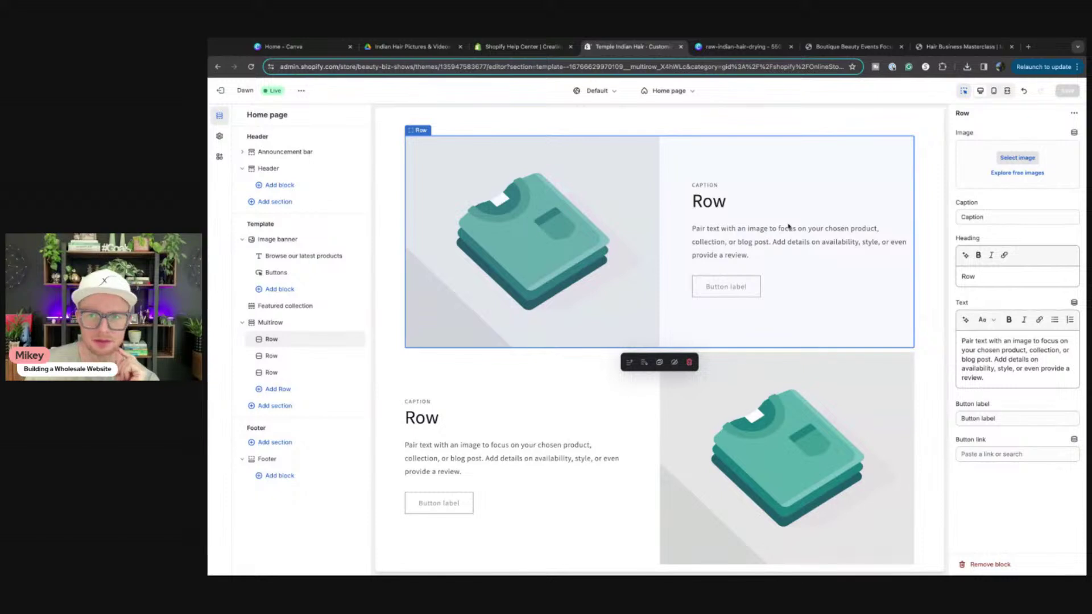
pyautogui.click(1027, 158)
pyautogui.click(967, 66)
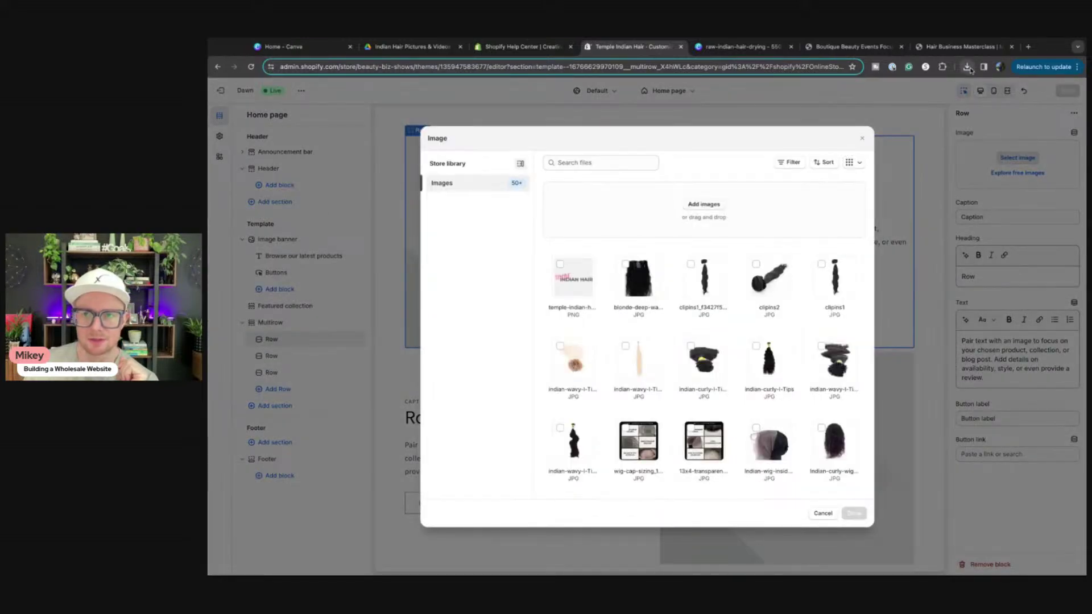
pyautogui.moveTo(910, 108); pyautogui.dragTo(669, 287)
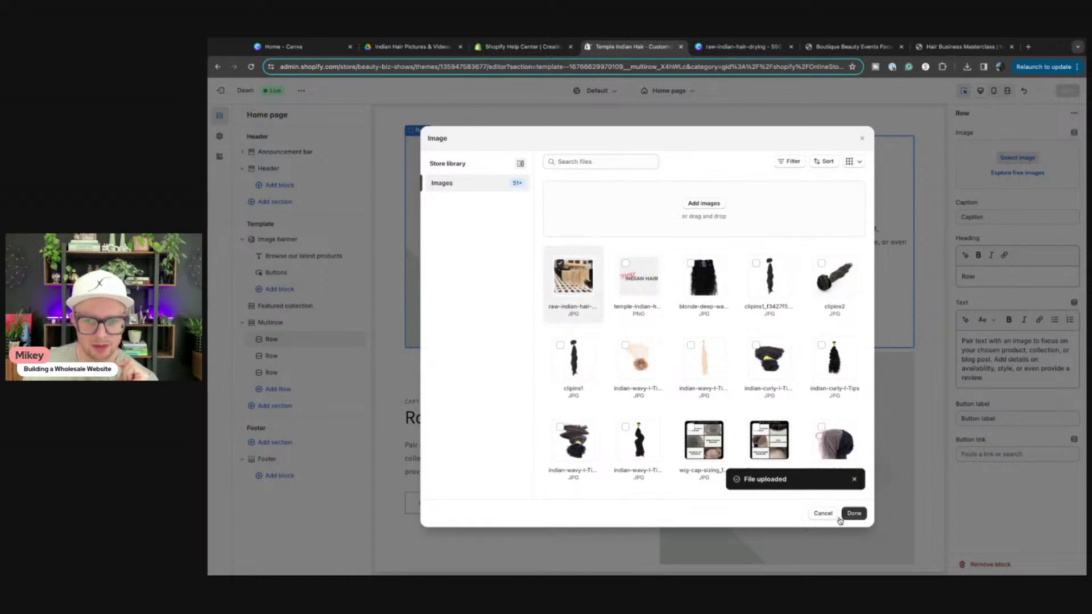
pyautogui.click(853, 514)
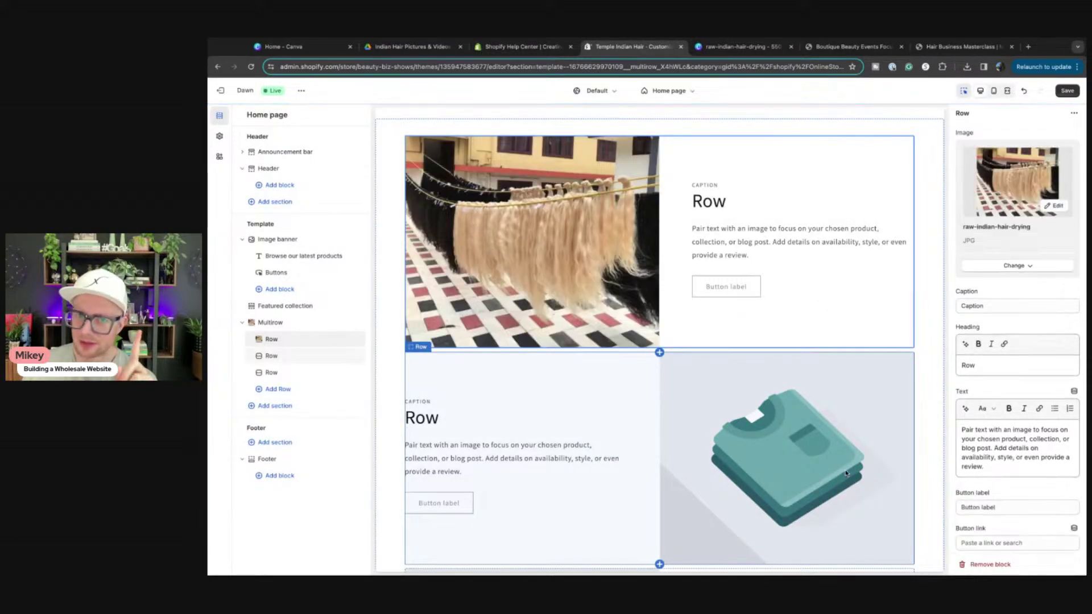
# Open the first row's image for editing and add a focal point on the blonde hair bundles
pyautogui.click(1017, 176)
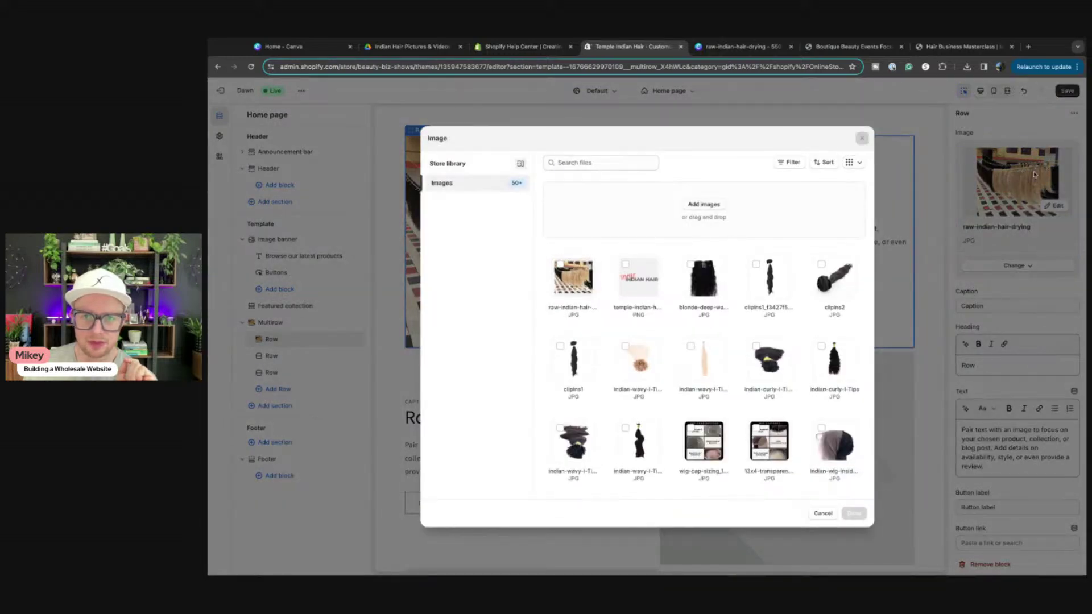
pyautogui.click(861, 138)
pyautogui.click(1056, 206)
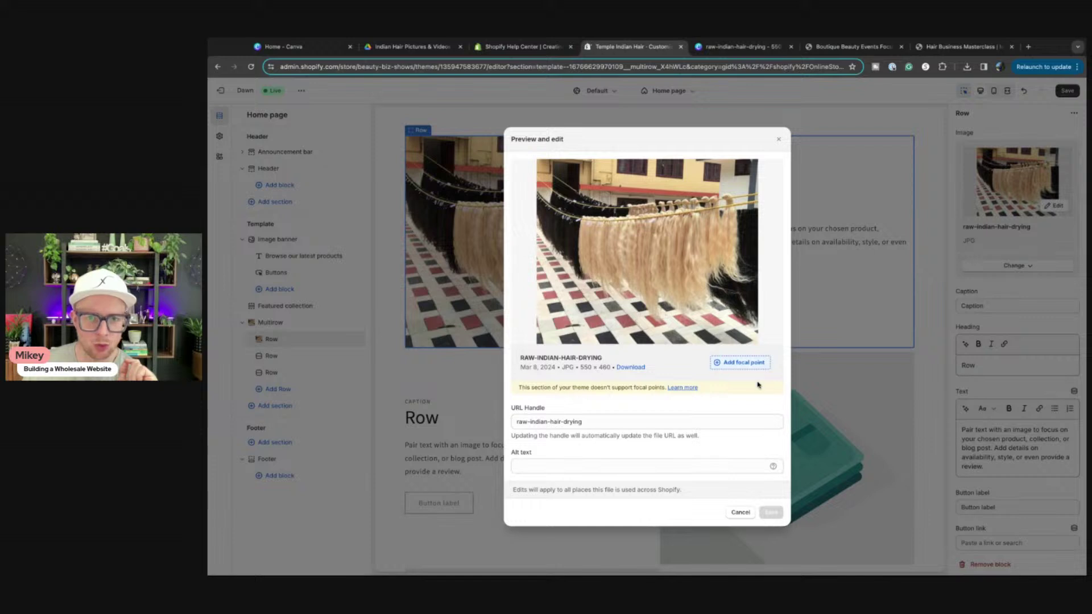
pyautogui.click(740, 362)
pyautogui.click(639, 230)
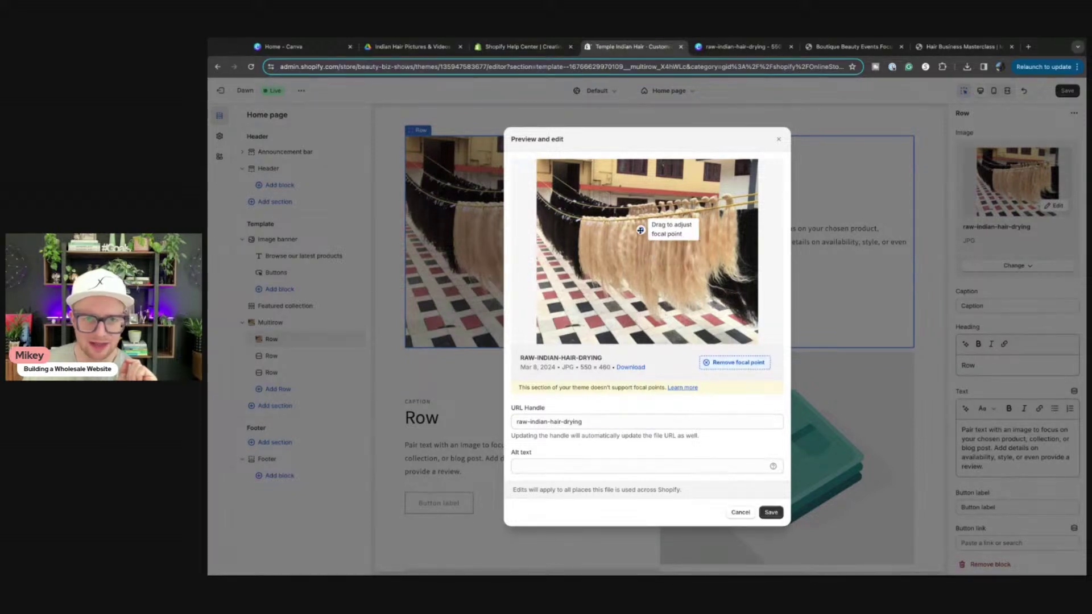
# Enter "Raw Indian Hair Bundles Drying in the Sun" as the image's alt text and save the image edits
pyautogui.click(578, 467)
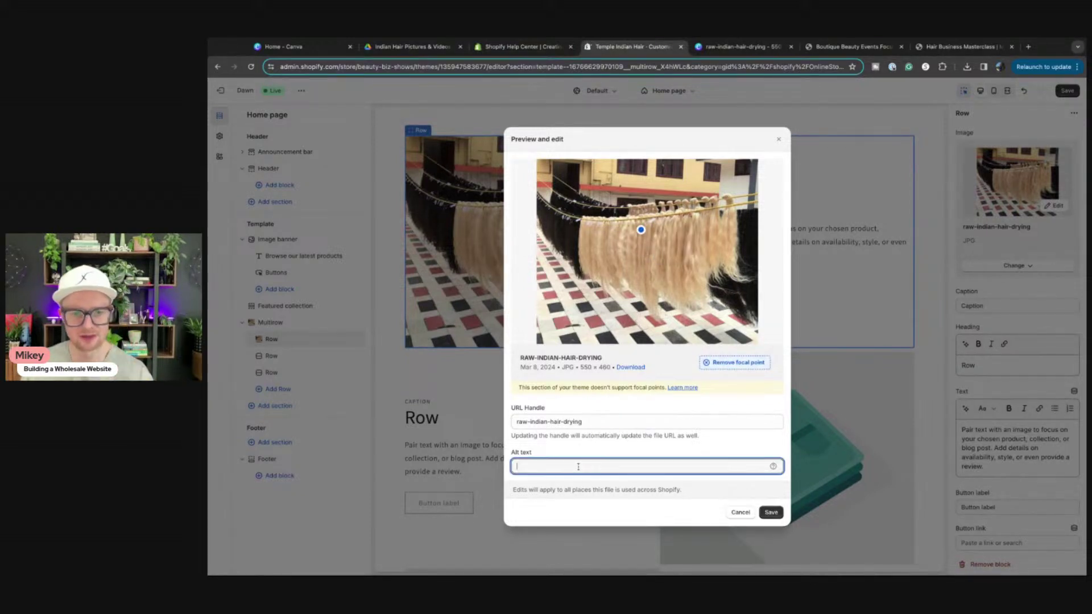
pyautogui.write('Ra')
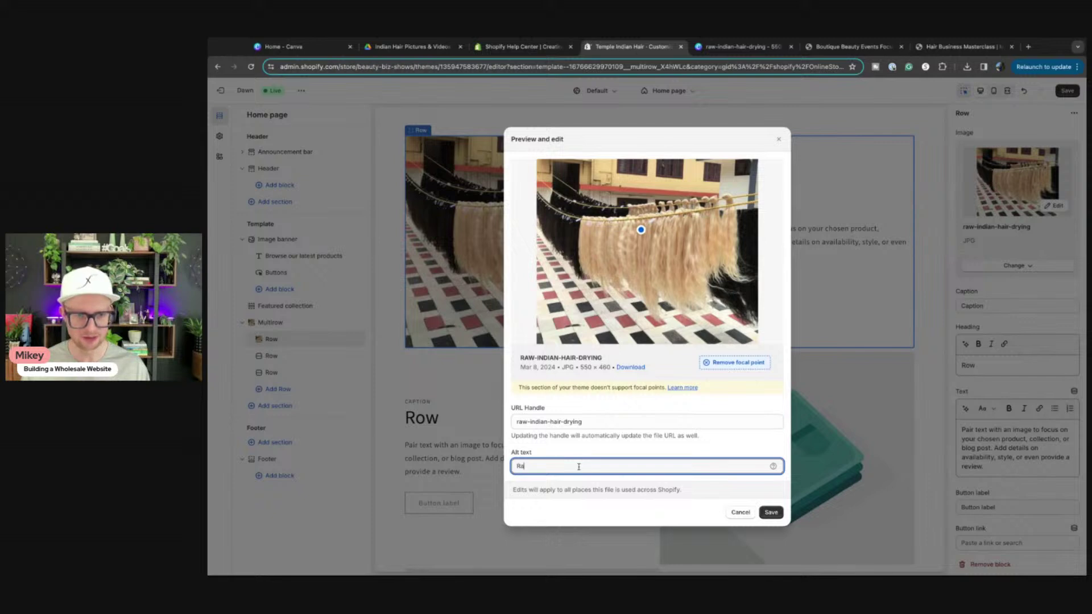
pyautogui.write('w Indian Hair Bu')
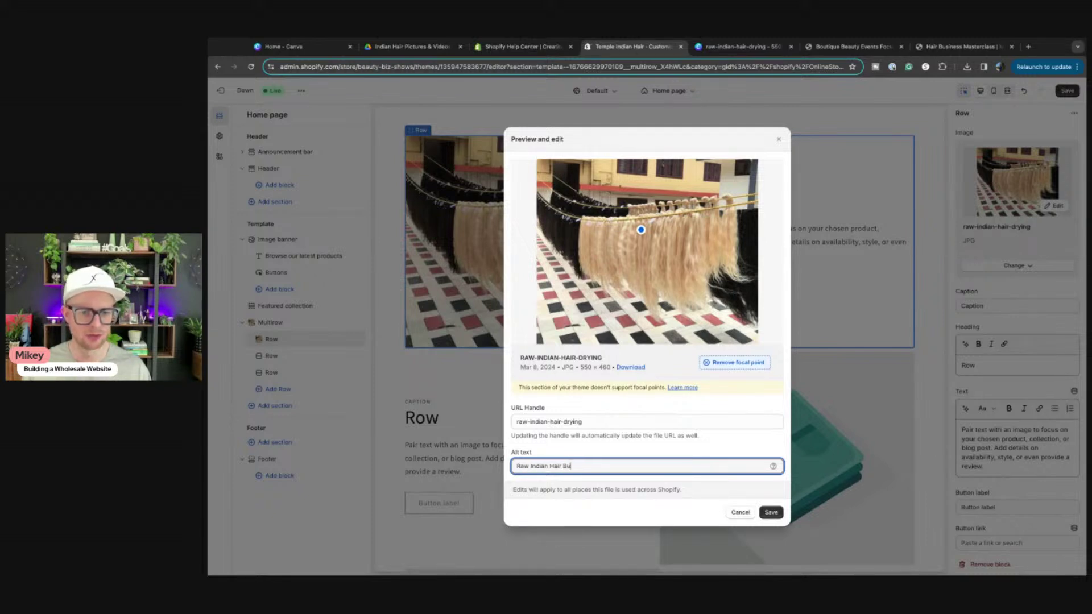
pyautogui.write('ndles Drying in the Sun')
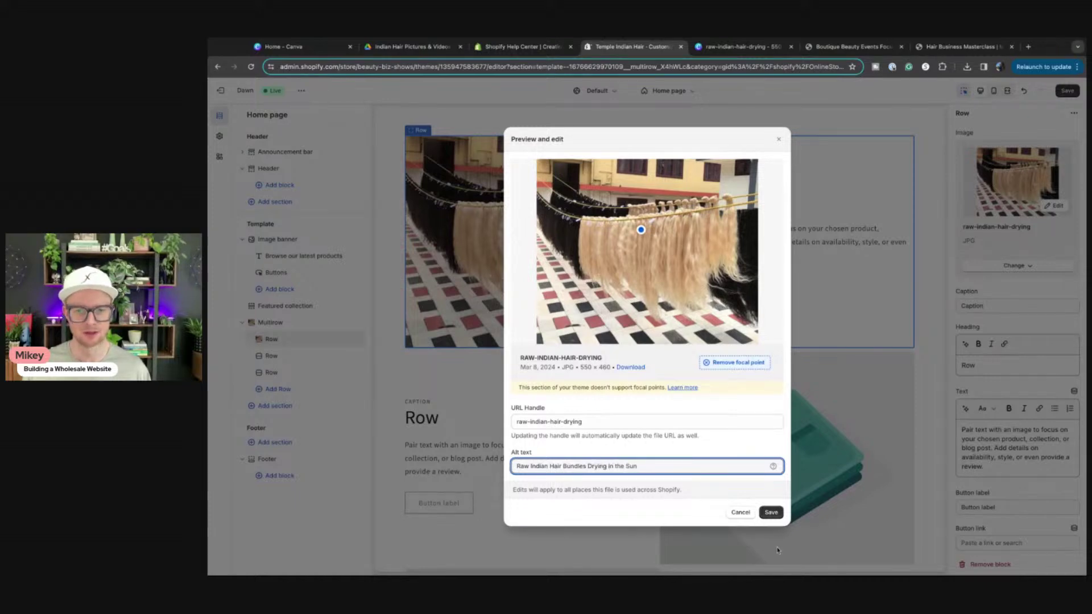
pyautogui.click(772, 513)
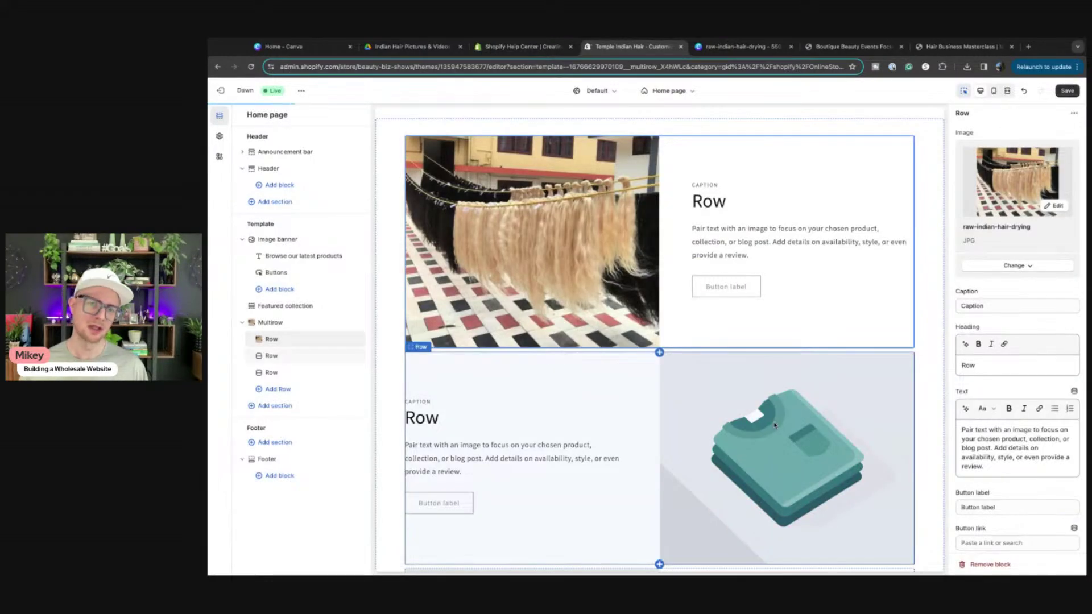
# Save the home page customization and switch to the live Temple Indian Hair storefront
pyautogui.click(1067, 91)
pyautogui.click(854, 47)
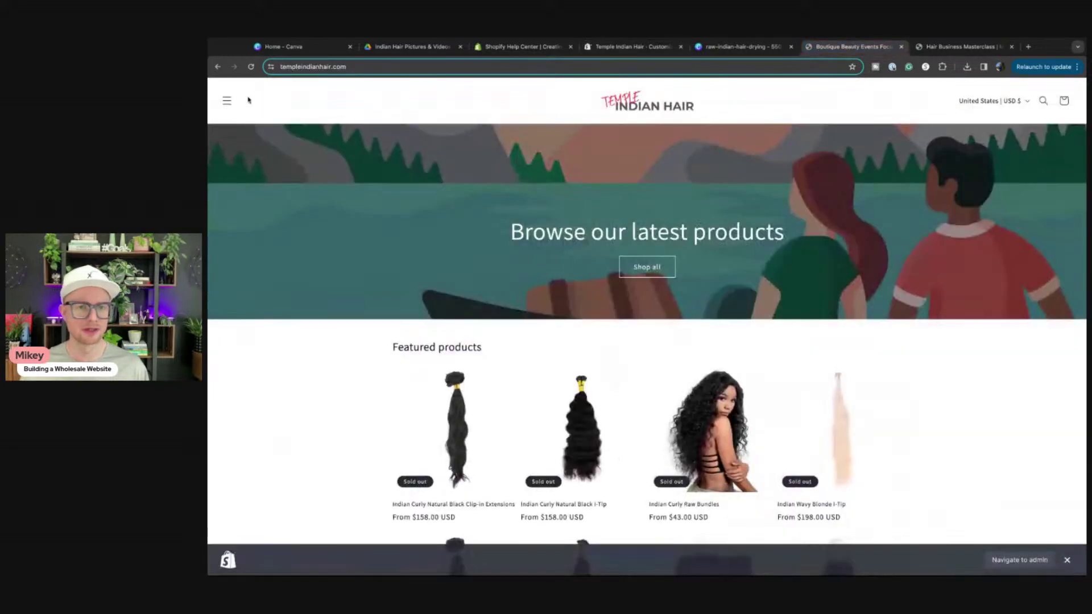
# Reload the live Temple Indian Hair storefront and examine the Multirow section on the home page
pyautogui.click(251, 66)
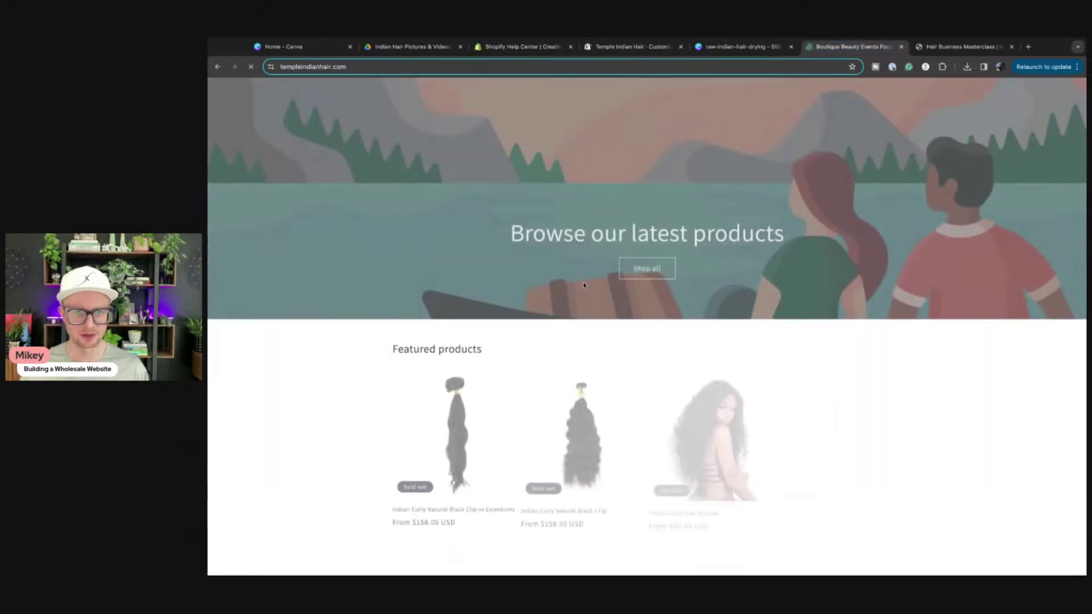
pyautogui.scroll(-10, 626, 301)
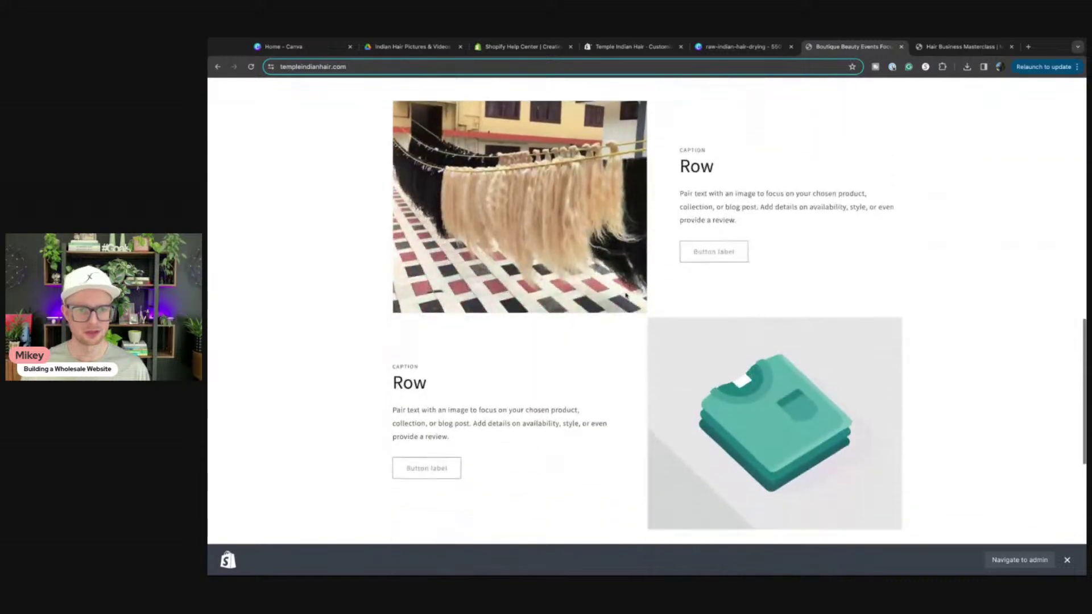
pyautogui.scroll(-10, 655, 311)
pyautogui.scroll(20, 607, 359)
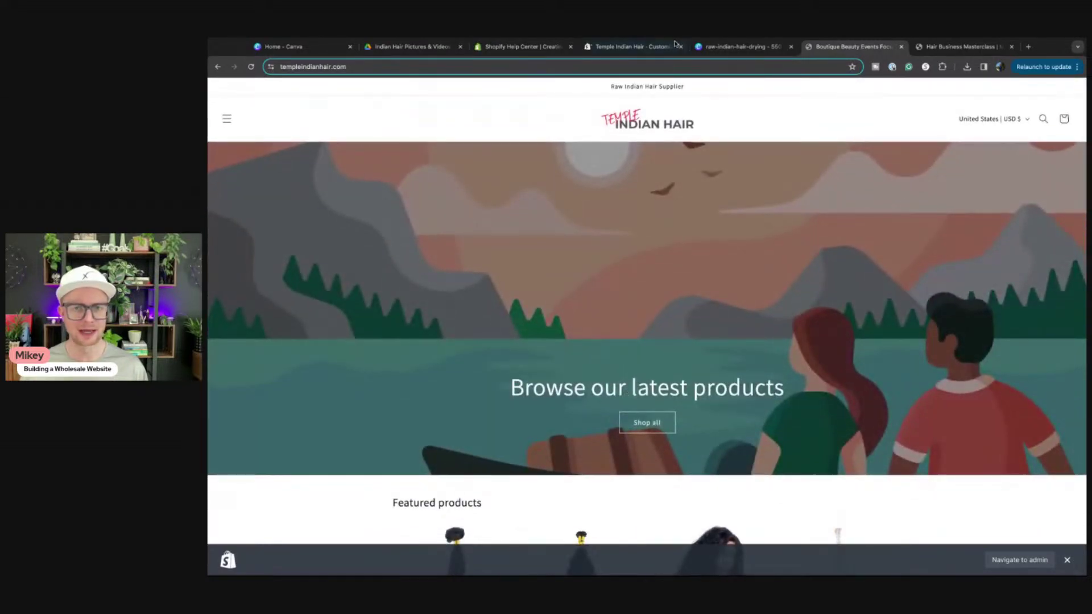
# Switch to the Shopify theme editor and examine the second and third Multirow rows in the home page preview
pyautogui.click(621, 47)
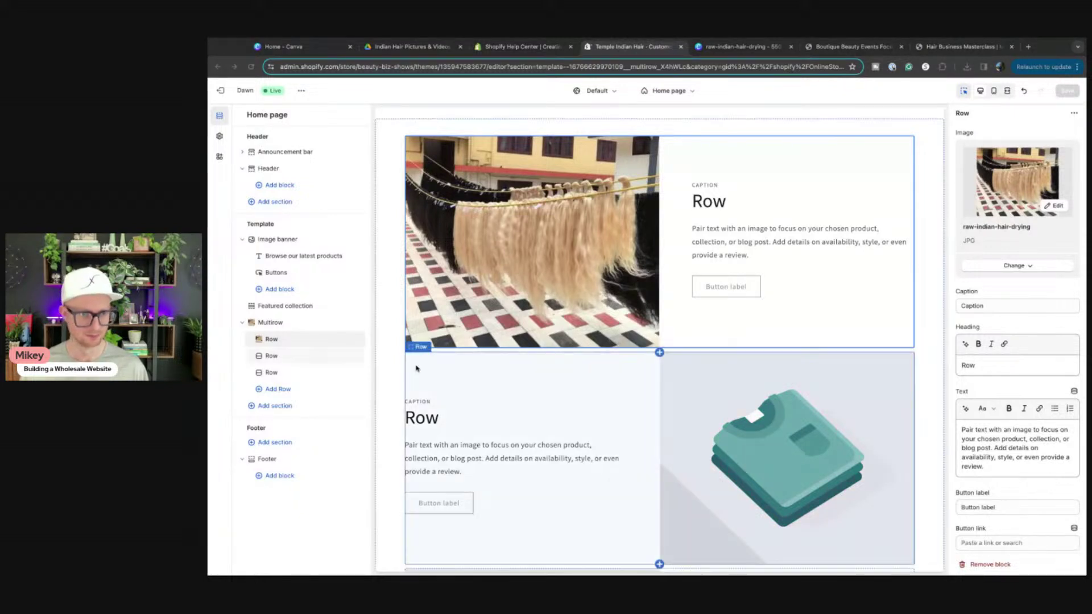
pyautogui.click(393, 366)
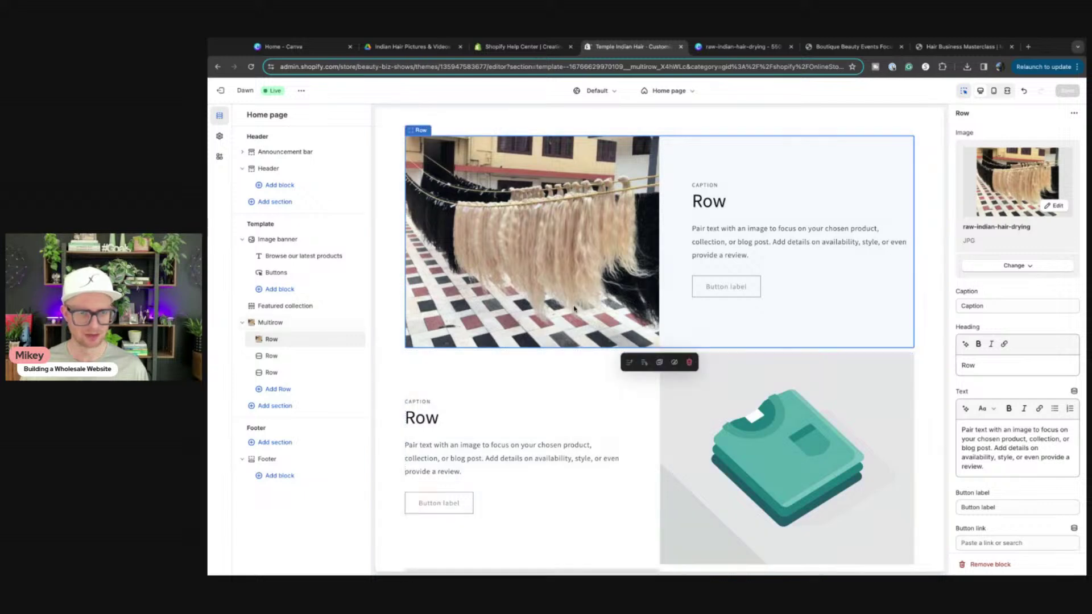
pyautogui.scroll(-2, 711, 256)
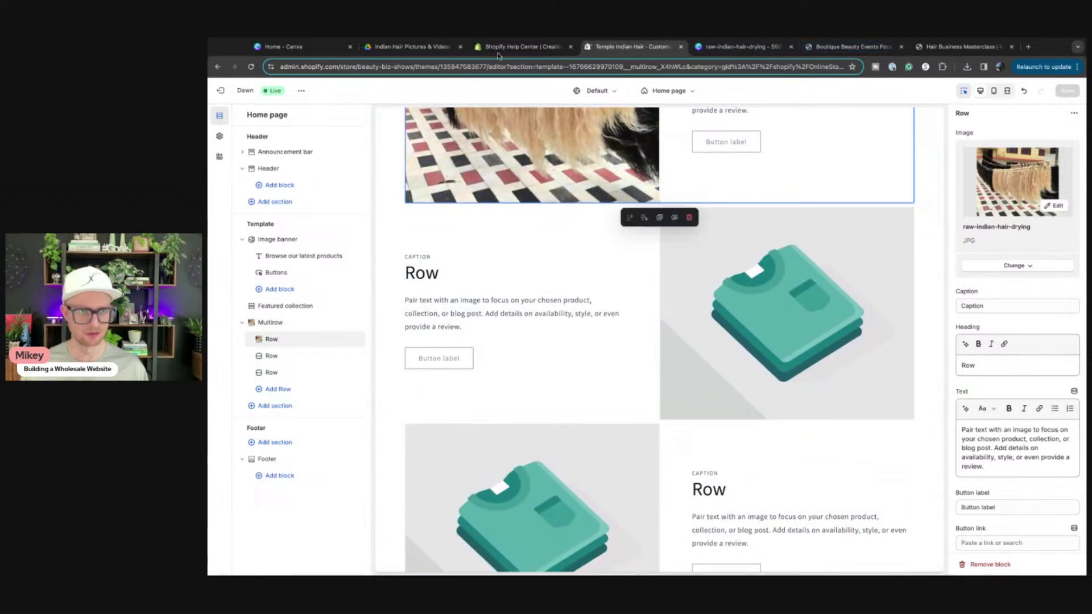
# Switch to Google Drive, close the image preview and browse the Indian Hair Pictures & Videos folder for more row photos
pyautogui.click(395, 48)
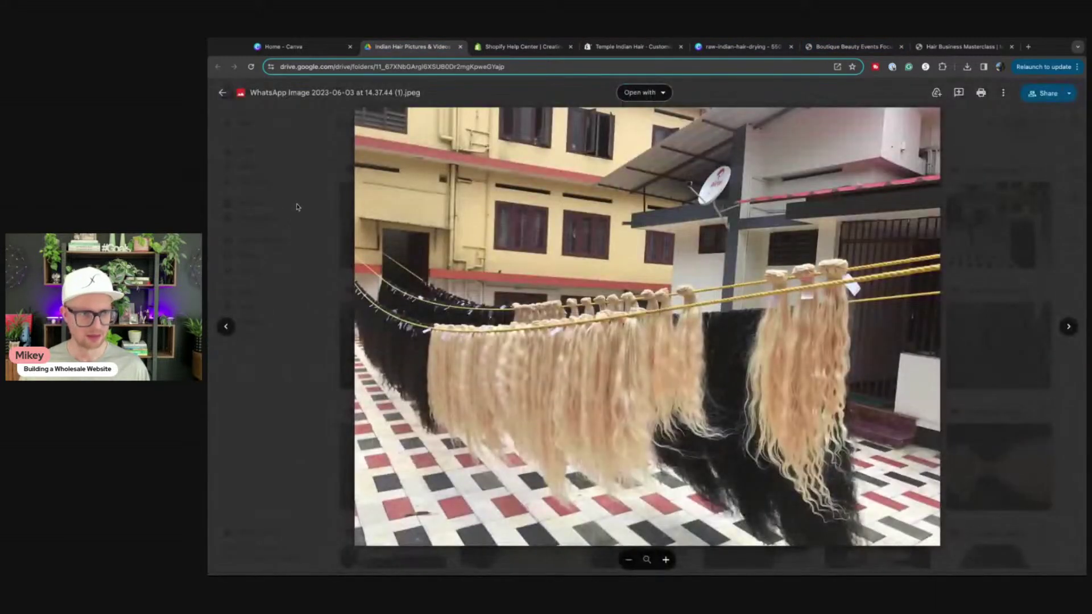
pyautogui.click(312, 206)
pyautogui.scroll(-3, 634, 364)
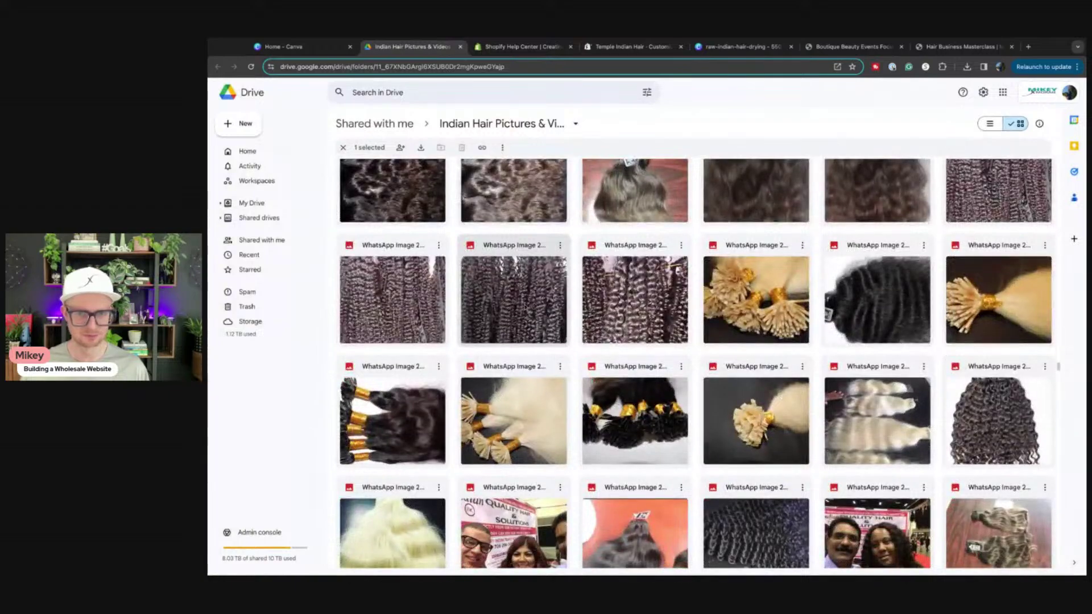
pyautogui.scroll(-5, 779, 315)
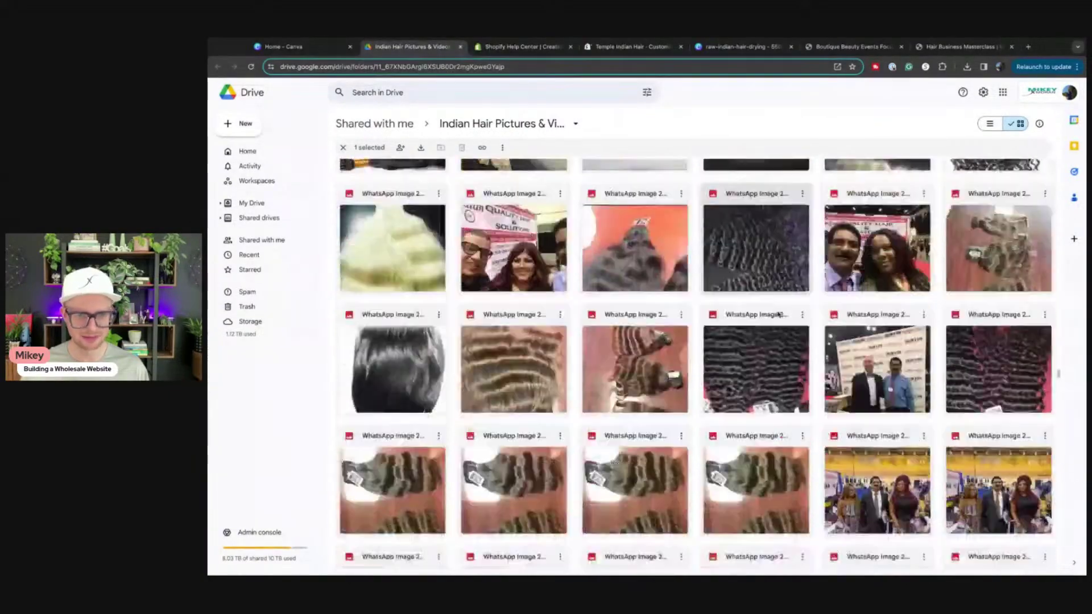
pyautogui.scroll(-12, 780, 314)
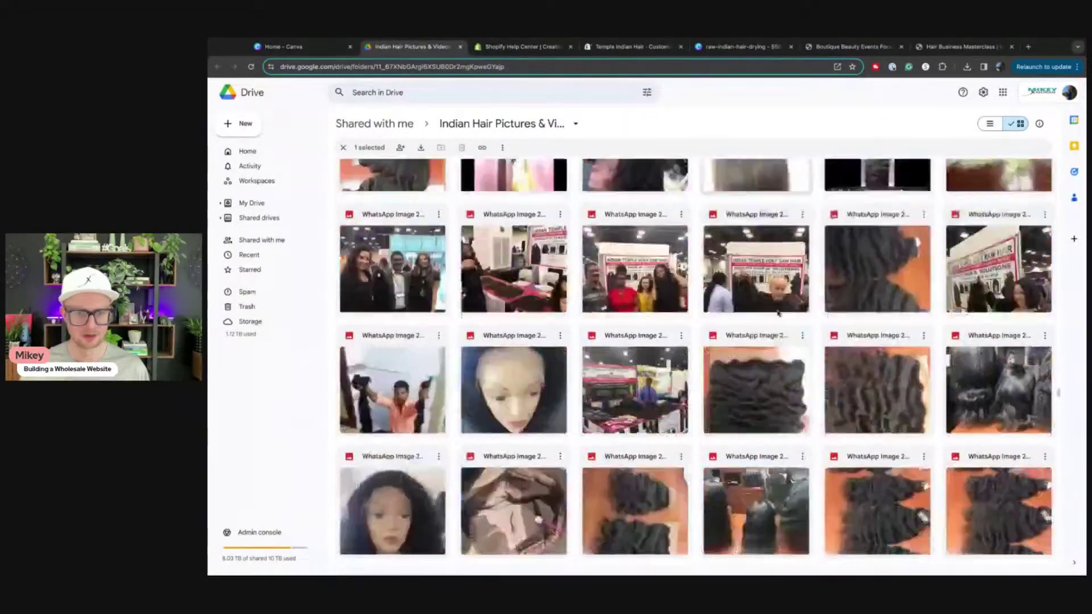
pyautogui.scroll(-3, 780, 313)
pyautogui.scroll(-4, 652, 324)
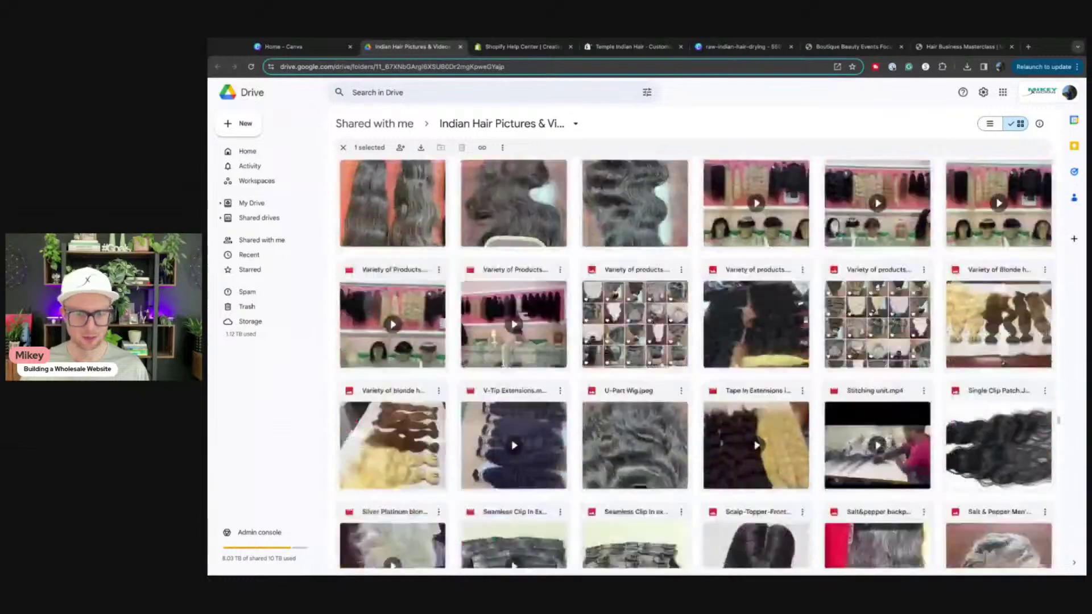
pyautogui.scroll(-15, 672, 314)
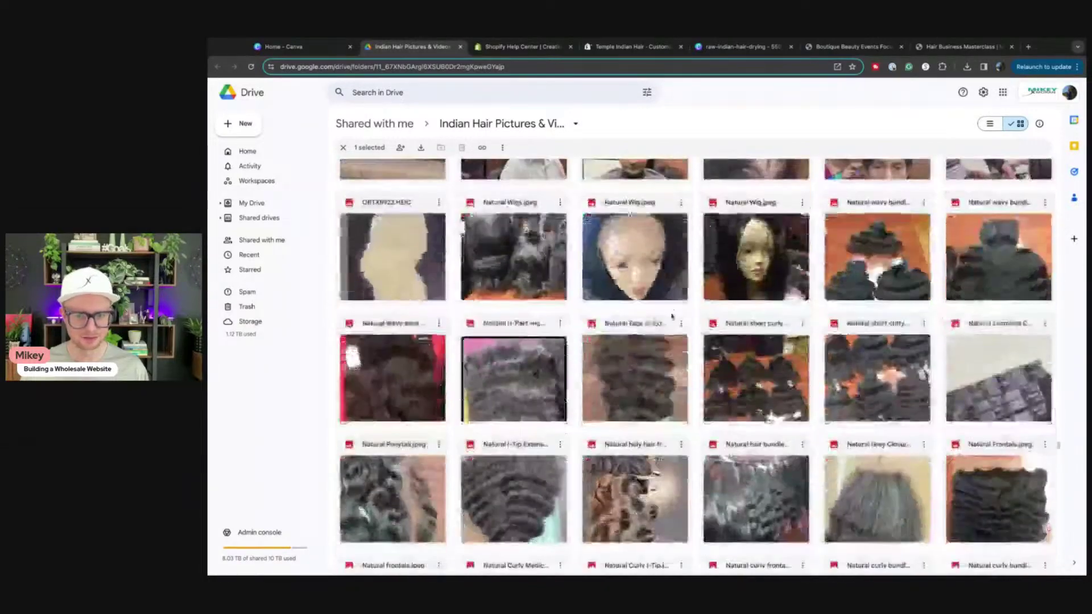
pyautogui.scroll(-3, 696, 364)
pyautogui.scroll(7, 696, 364)
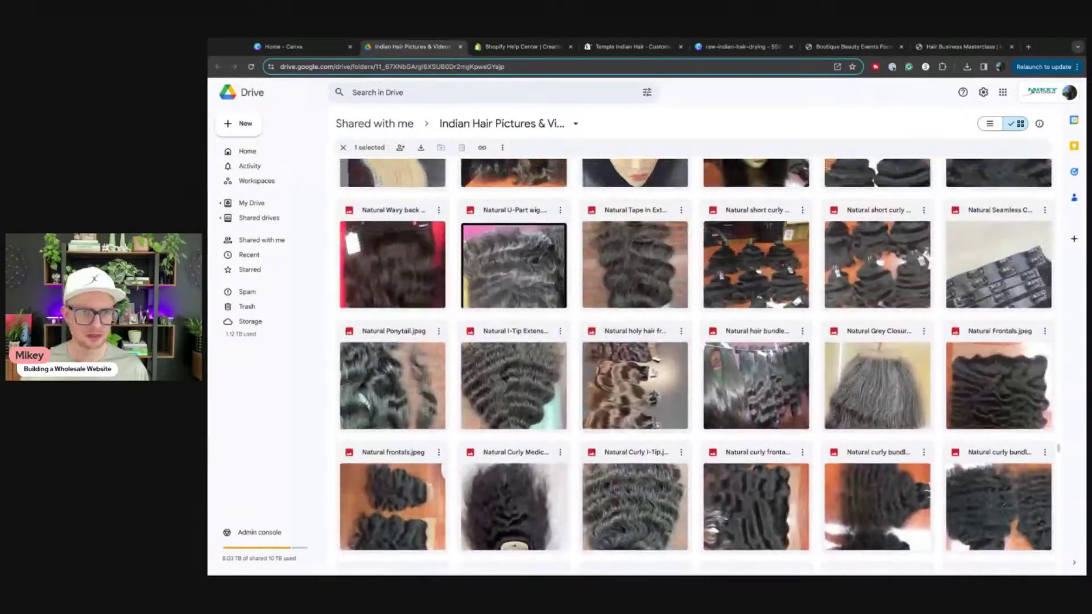
pyautogui.scroll(-1, 696, 364)
pyautogui.scroll(-20, 628, 326)
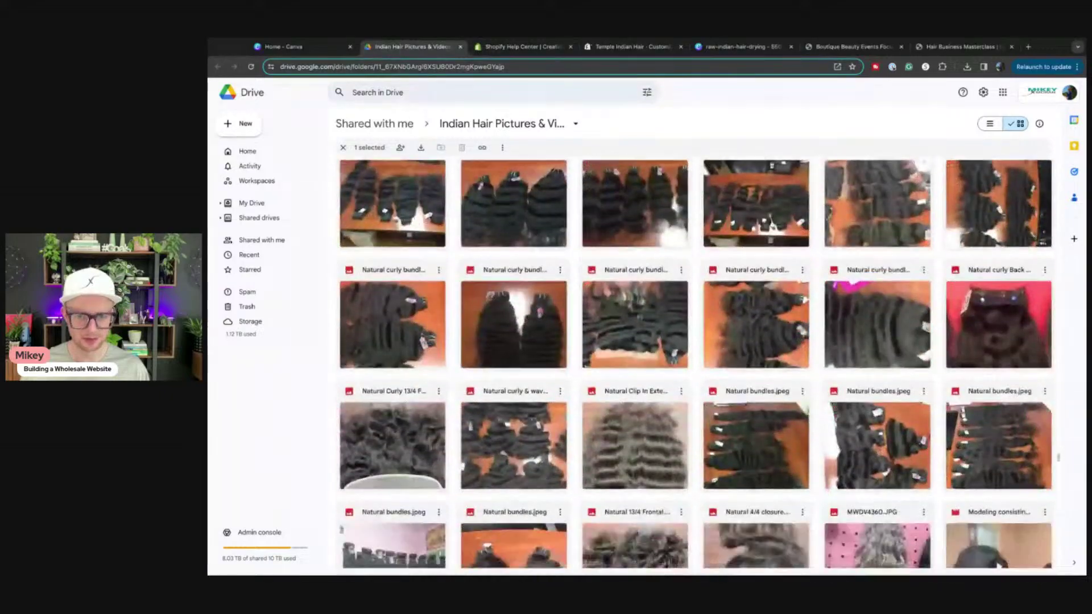
pyautogui.scroll(-20, 628, 327)
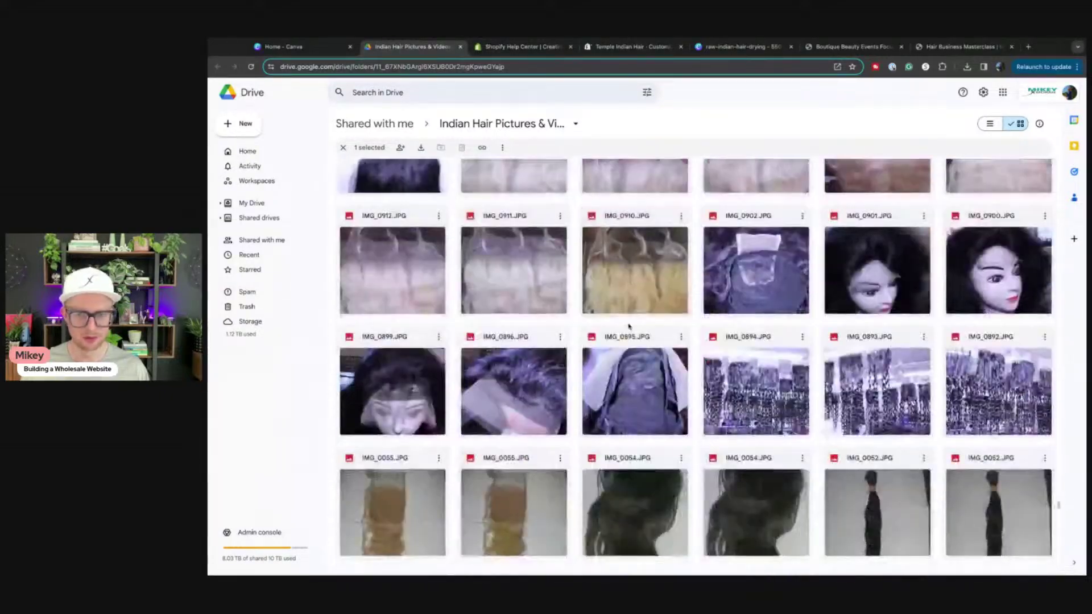
pyautogui.scroll(-6, 629, 325)
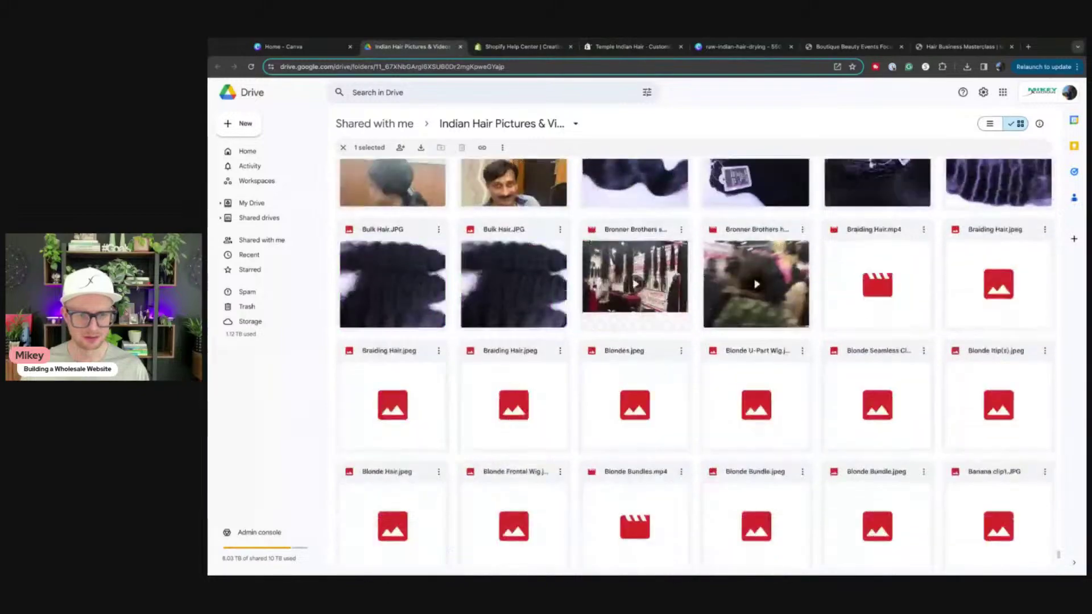
pyautogui.scroll(-4, 634, 341)
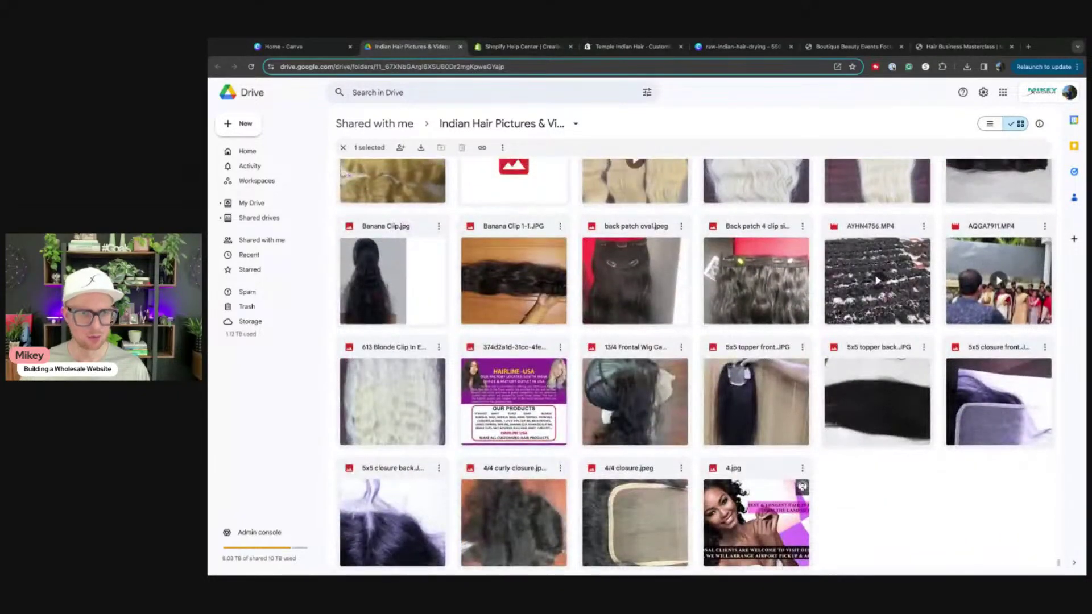
pyautogui.scroll(4, 635, 342)
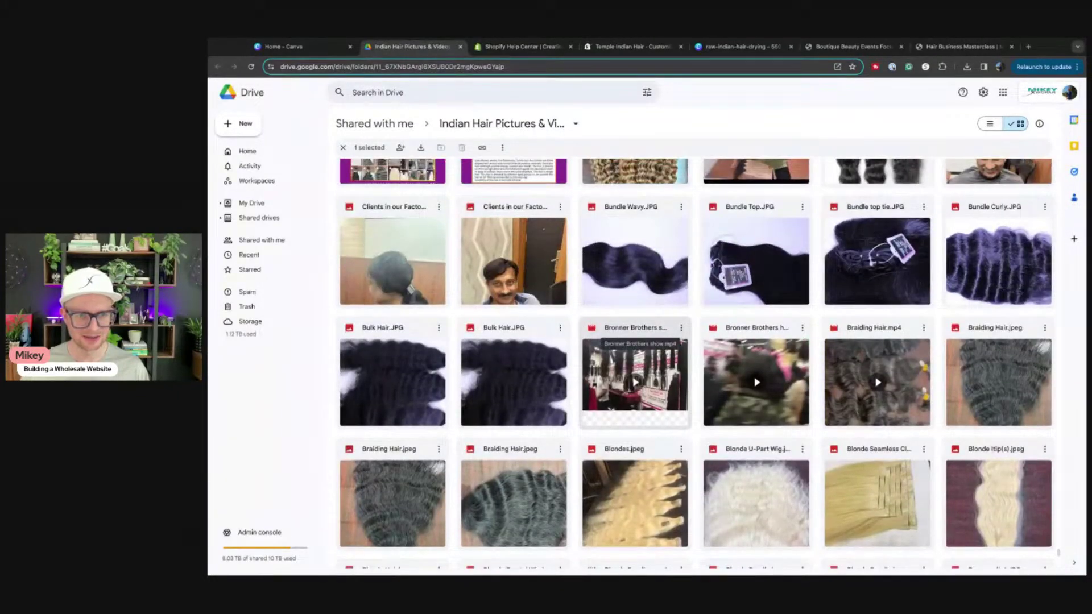
pyautogui.scroll(2, 634, 336)
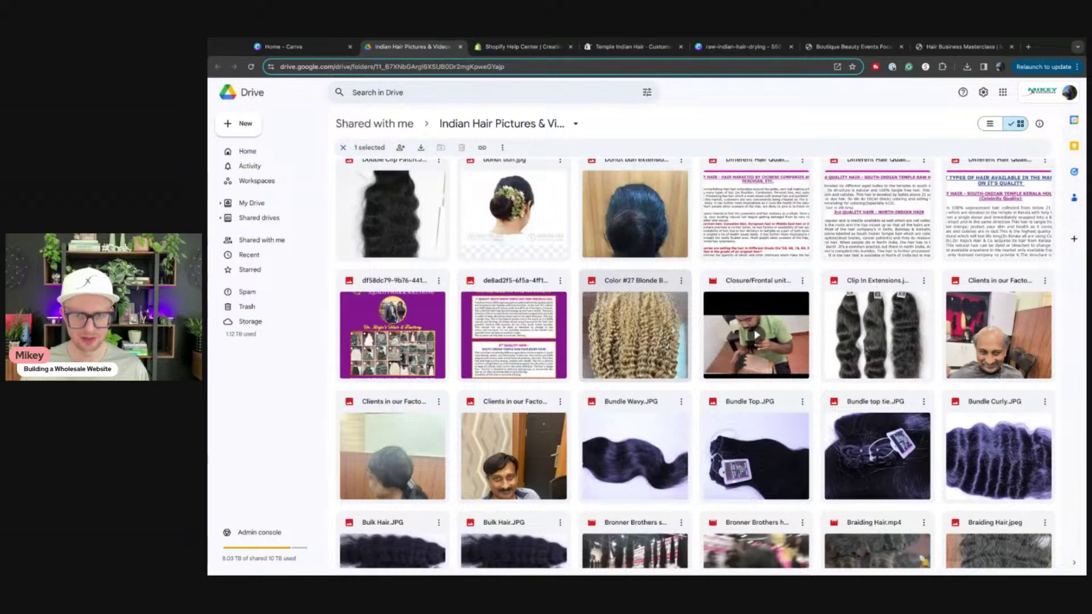
pyautogui.scroll(10, 635, 364)
pyautogui.scroll(5, 635, 364)
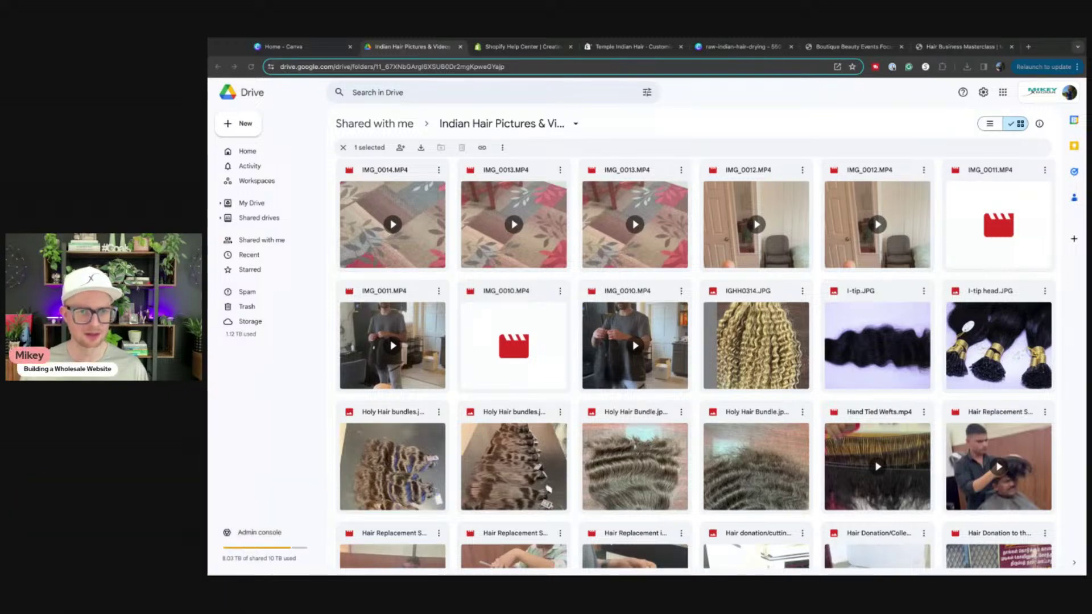
pyautogui.scroll(-15, 726, 336)
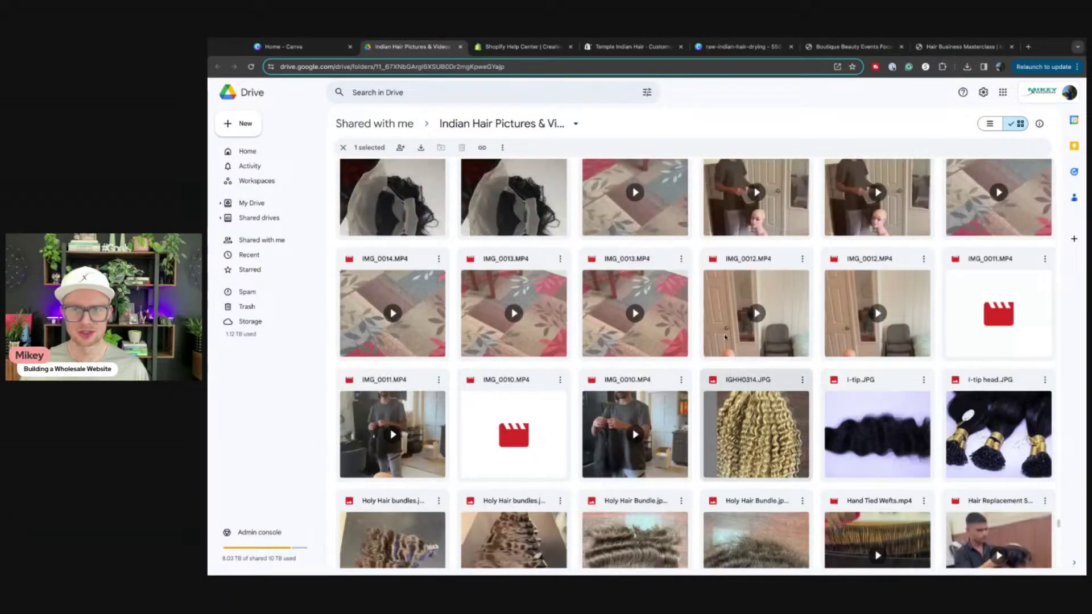
pyautogui.scroll(-10, 727, 337)
# Check the featured products on the live Temple Indian Hair storefront and return to the Shopify theme editor
pyautogui.click(853, 46)
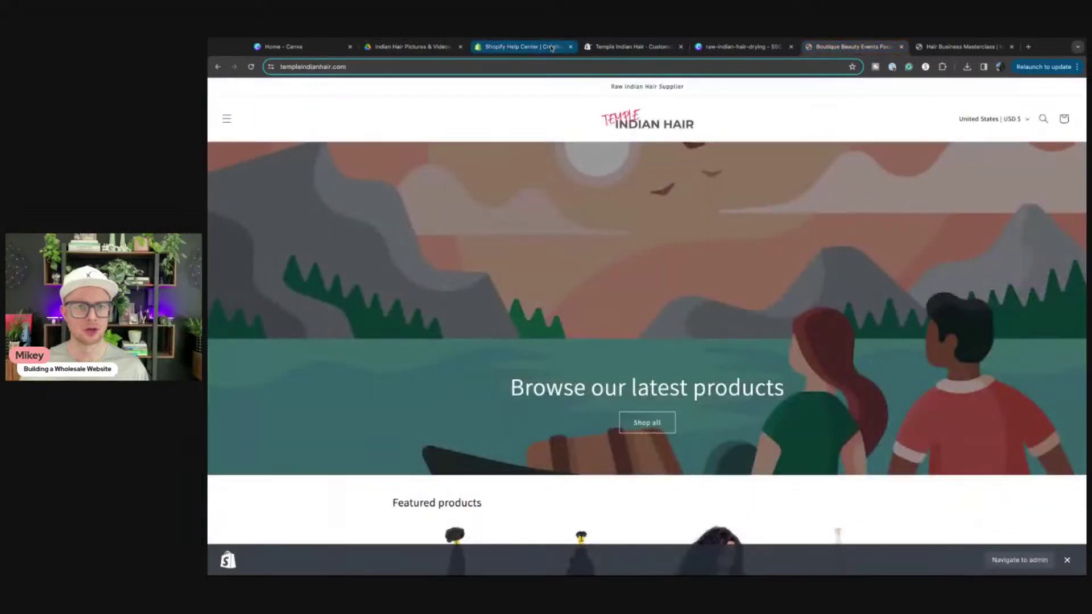
pyautogui.scroll(-5, 609, 183)
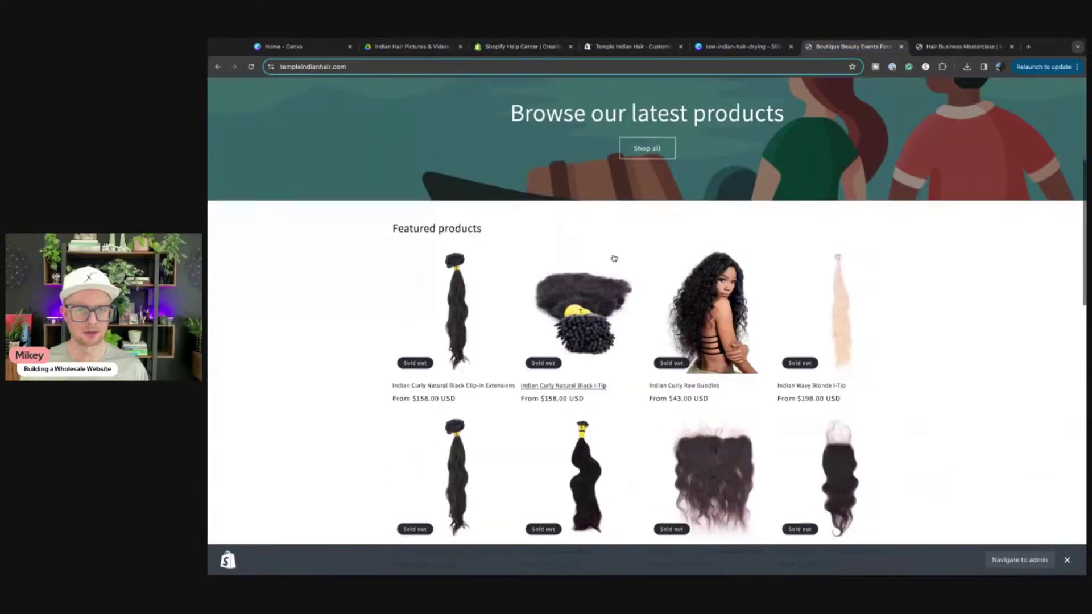
pyautogui.click(633, 46)
pyautogui.scroll(5, 567, 300)
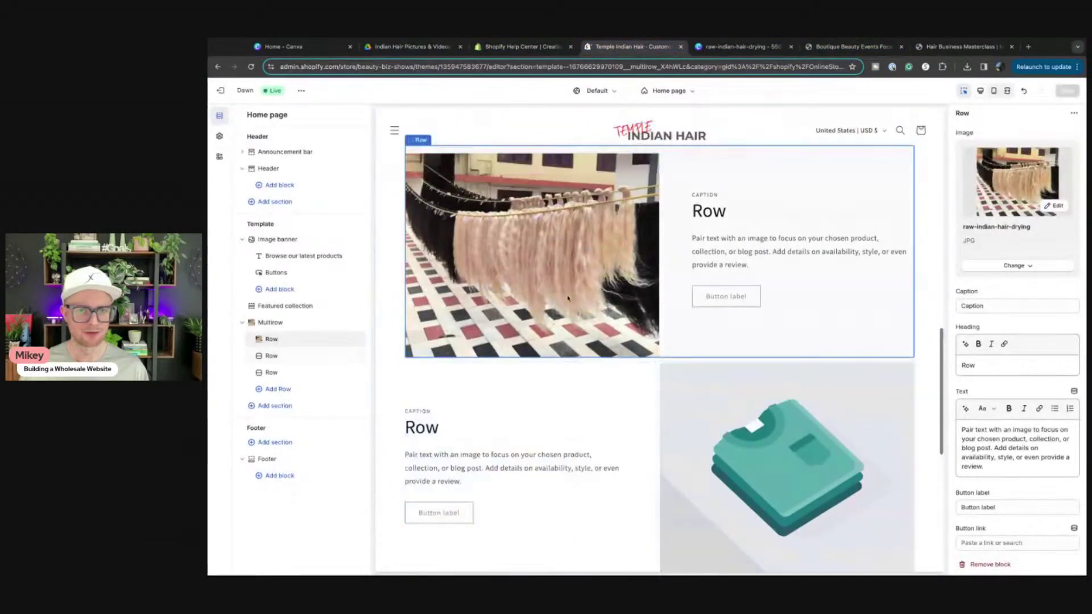
# Try Raw Hair Bundles as the collection shown in the home page's Featured collection section
pyautogui.click(557, 320)
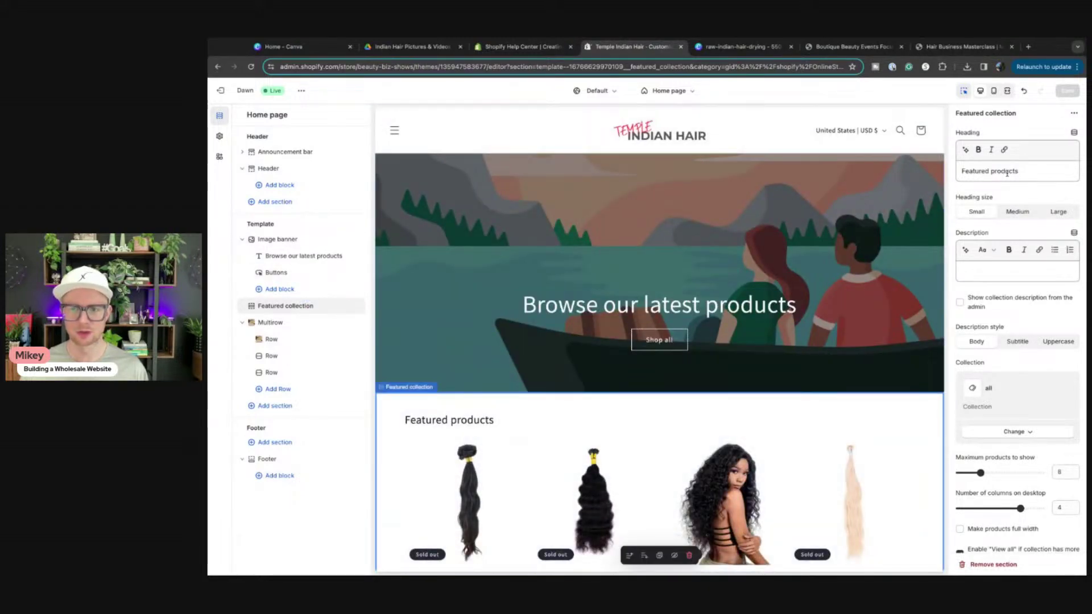
pyautogui.click(1018, 435)
pyautogui.click(1013, 451)
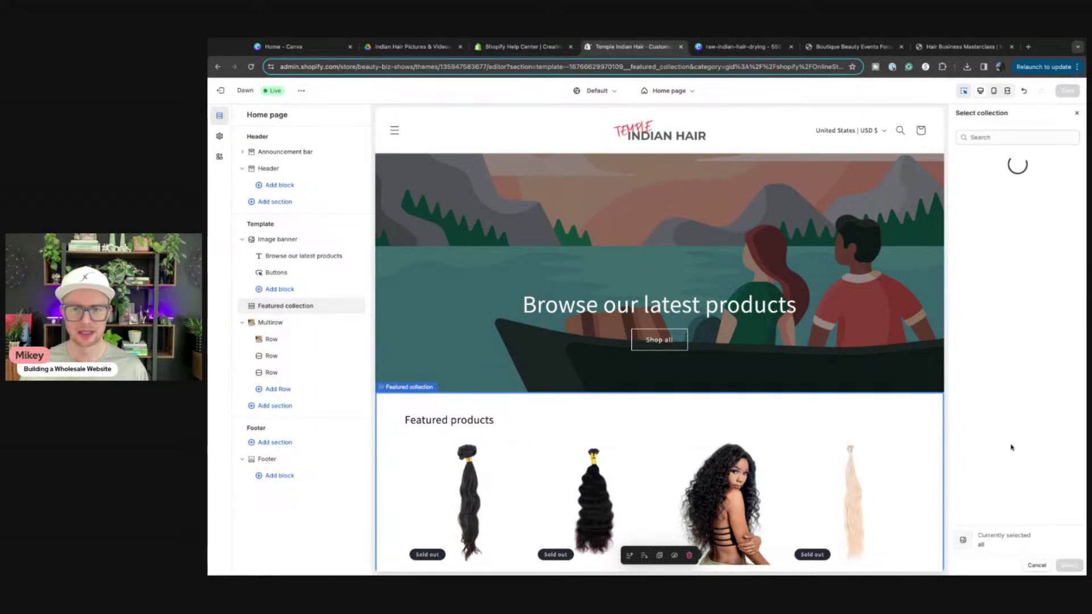
pyautogui.click(993, 192)
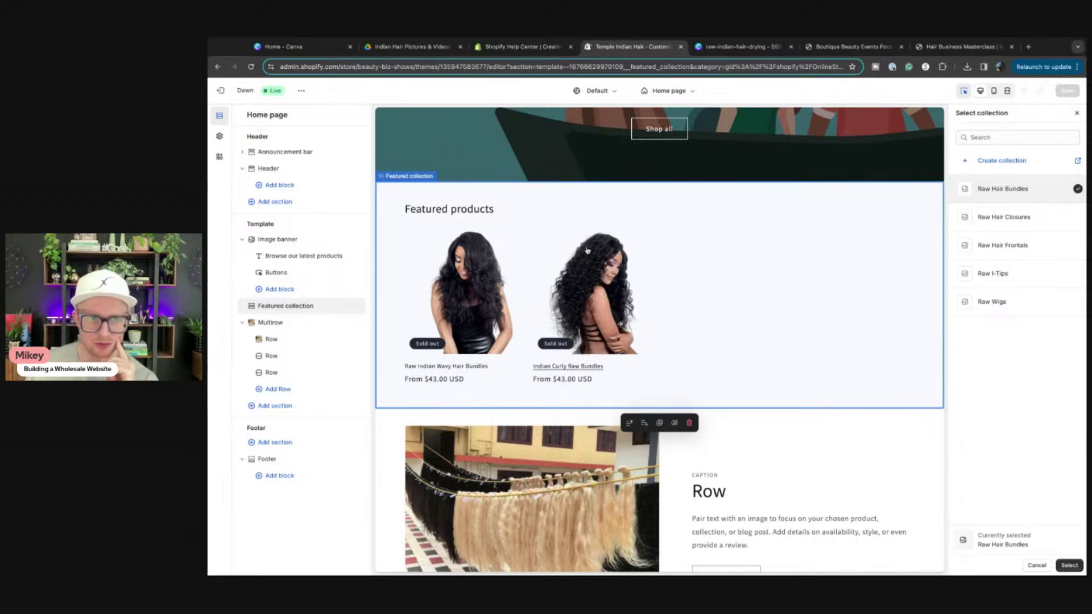
# Leave the theme editor, then create and save a new manual product collection titled "Homepage"
pyautogui.click(220, 91)
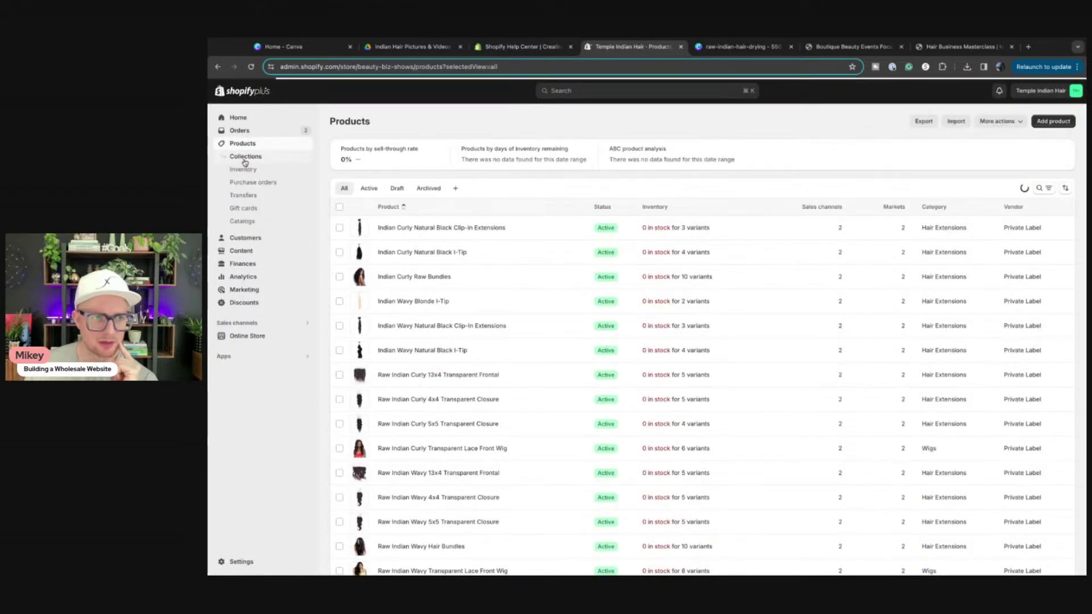
pyautogui.click(245, 157)
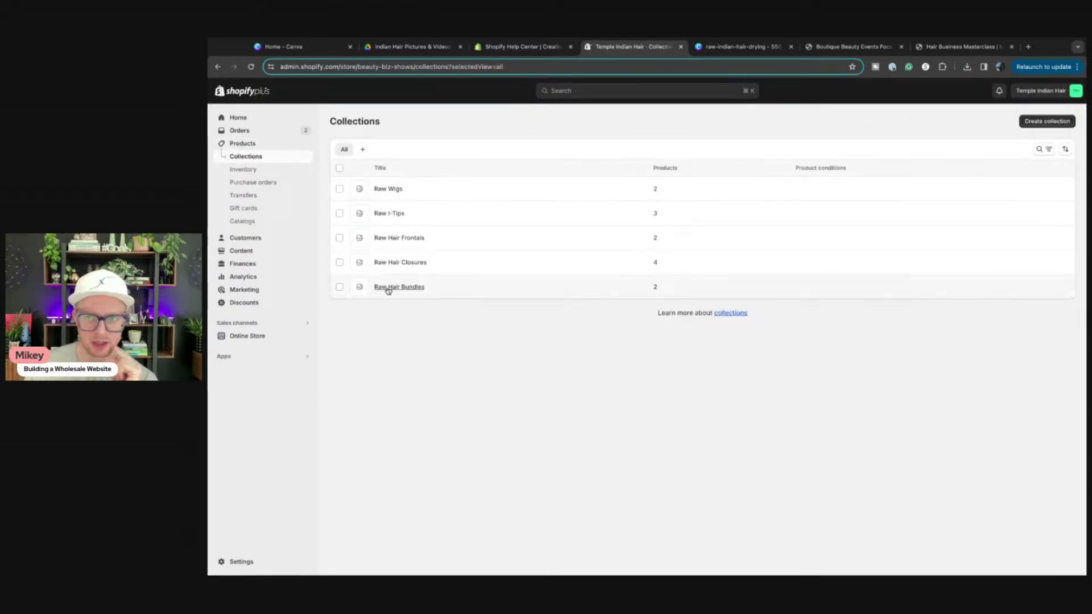
pyautogui.click(1050, 121)
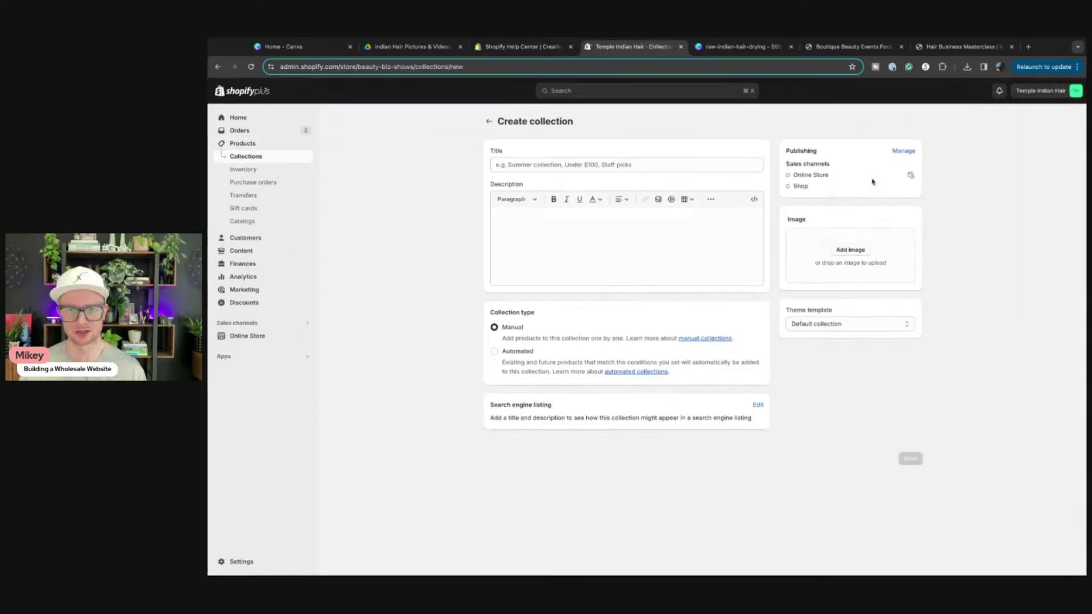
pyautogui.click(639, 167)
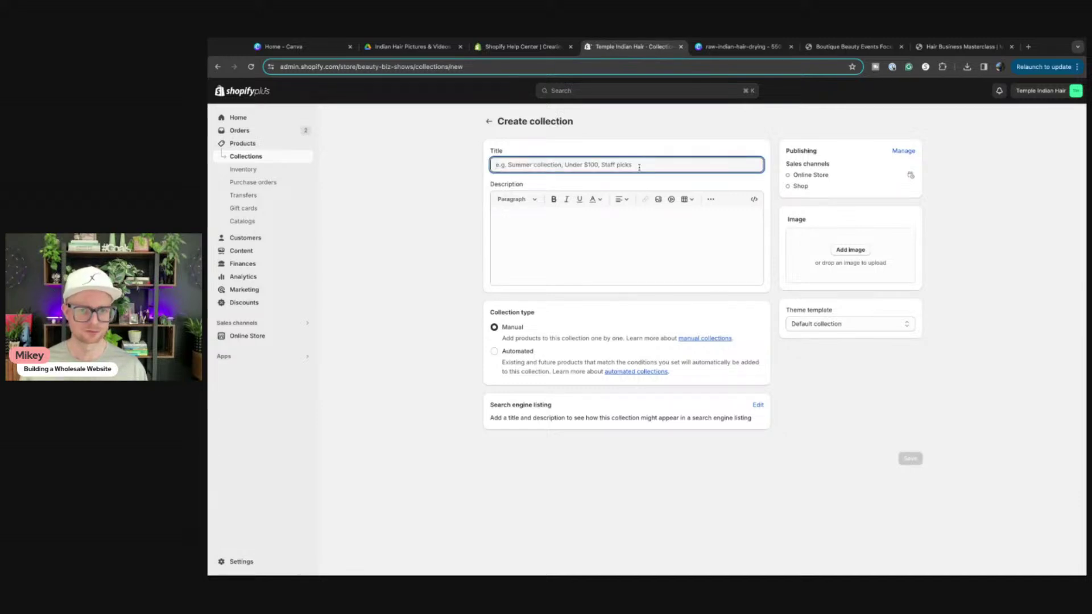
pyautogui.write('Homepage')
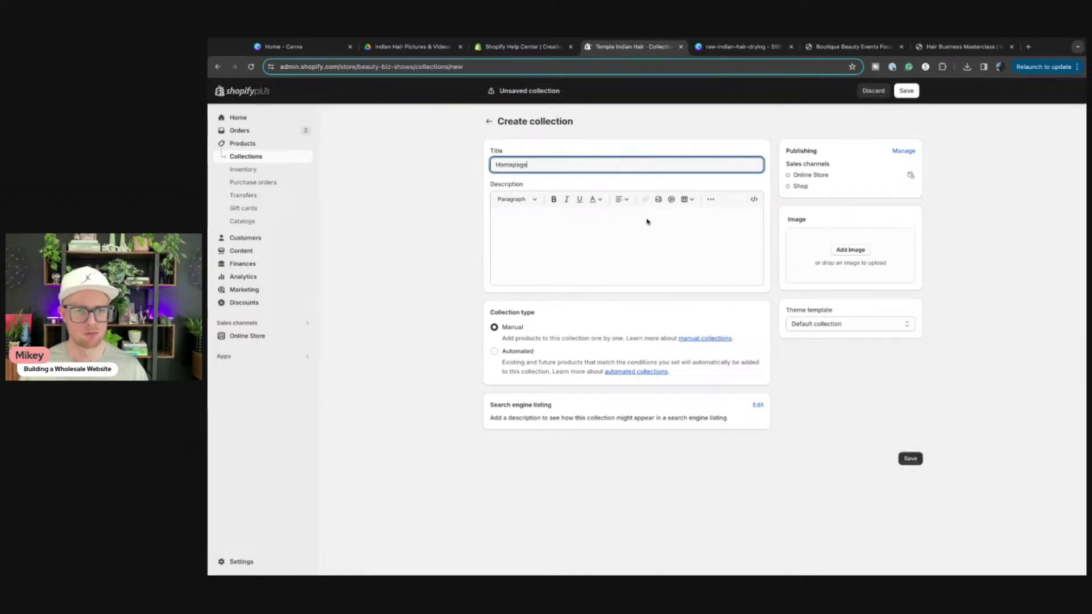
pyautogui.click(905, 461)
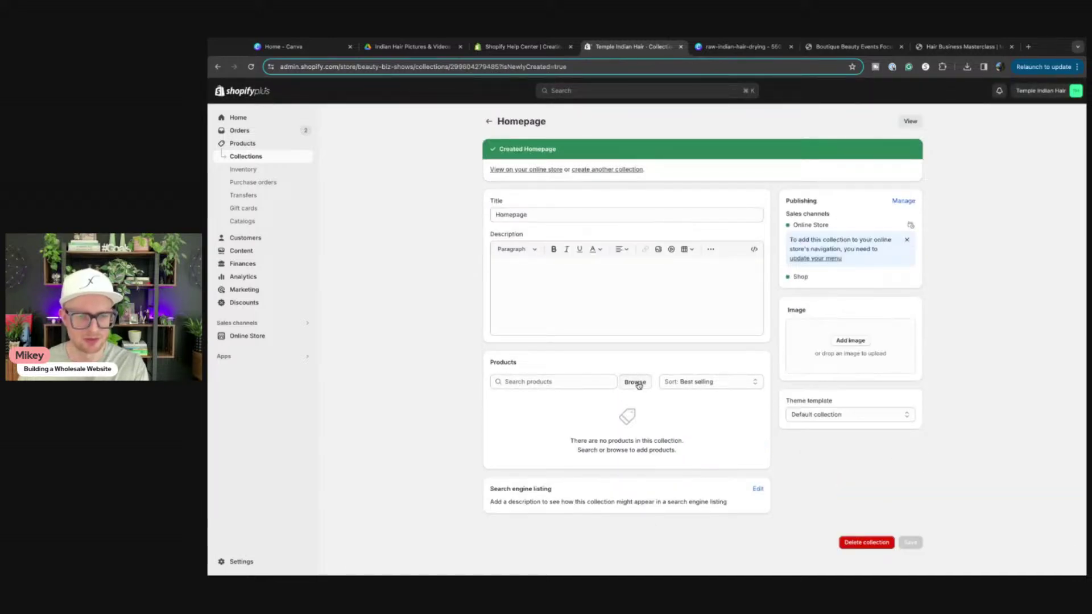
# Add the curly and wavy raw hair bundles, 13x4 transparent frontals and 5x5 transparent closures to the Homepage collection
pyautogui.click(635, 382)
pyautogui.click(617, 261)
pyautogui.scroll(-1, 614, 399)
pyautogui.scroll(-4, 613, 400)
pyautogui.scroll(4, 579, 432)
pyautogui.click(516, 401)
pyautogui.scroll(-4, 584, 409)
pyautogui.click(583, 411)
pyautogui.scroll(4, 585, 413)
pyautogui.click(590, 370)
pyautogui.scroll(-4, 581, 394)
pyautogui.click(580, 361)
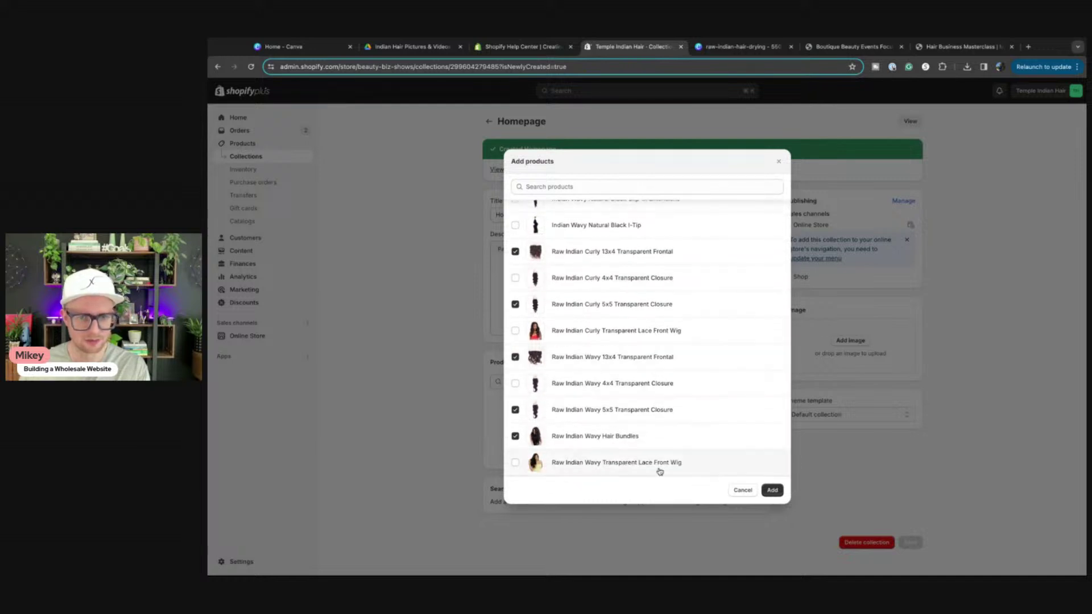
pyautogui.click(773, 491)
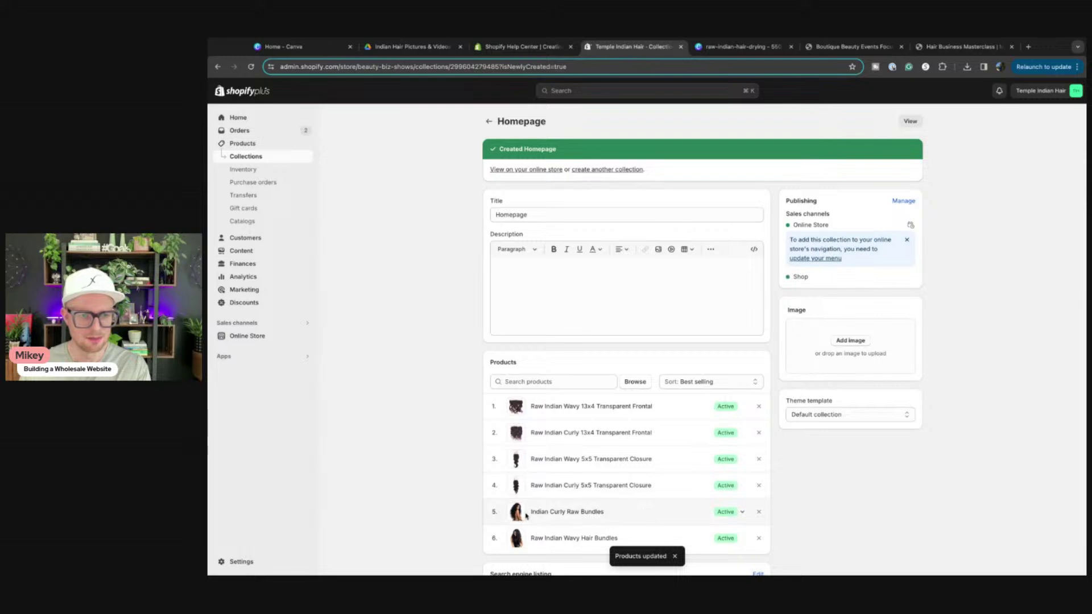
# Set the Homepage collection's sorting to Manually and move Indian Curly Raw Bundles first and Raw Indian Wavy Hair Bundles second
pyautogui.scroll(-3, 999, 409)
pyautogui.scroll(1, 999, 409)
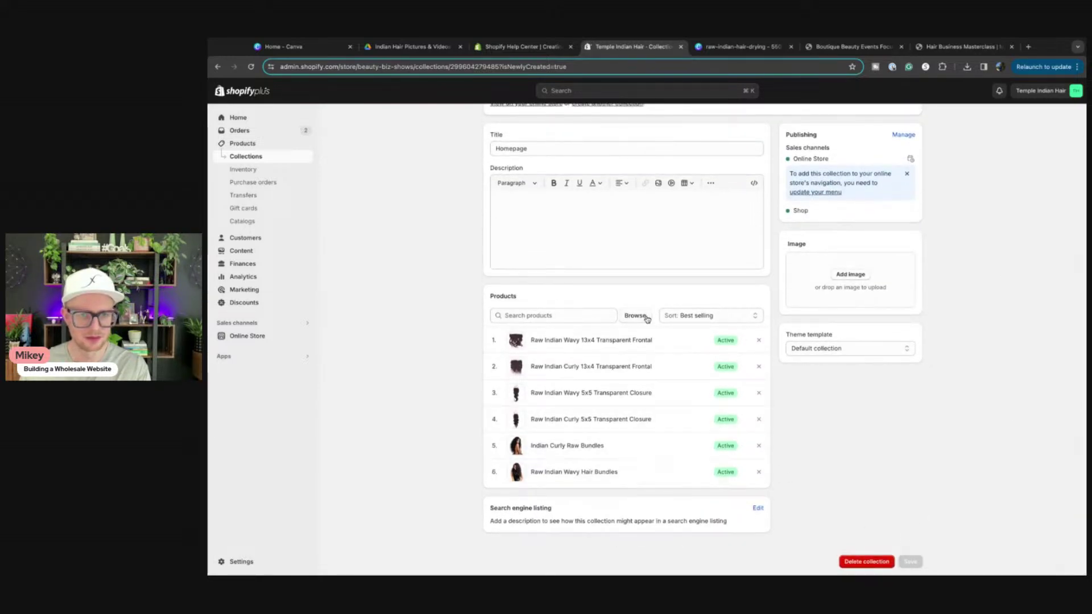
pyautogui.click(691, 320)
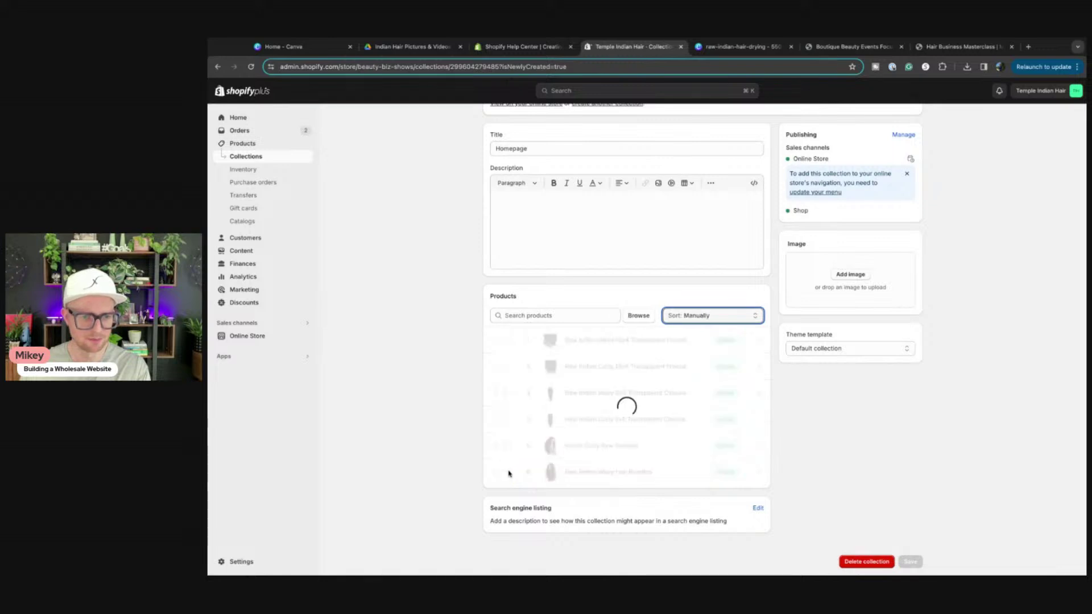
pyautogui.moveTo(495, 448); pyautogui.dragTo(495, 340)
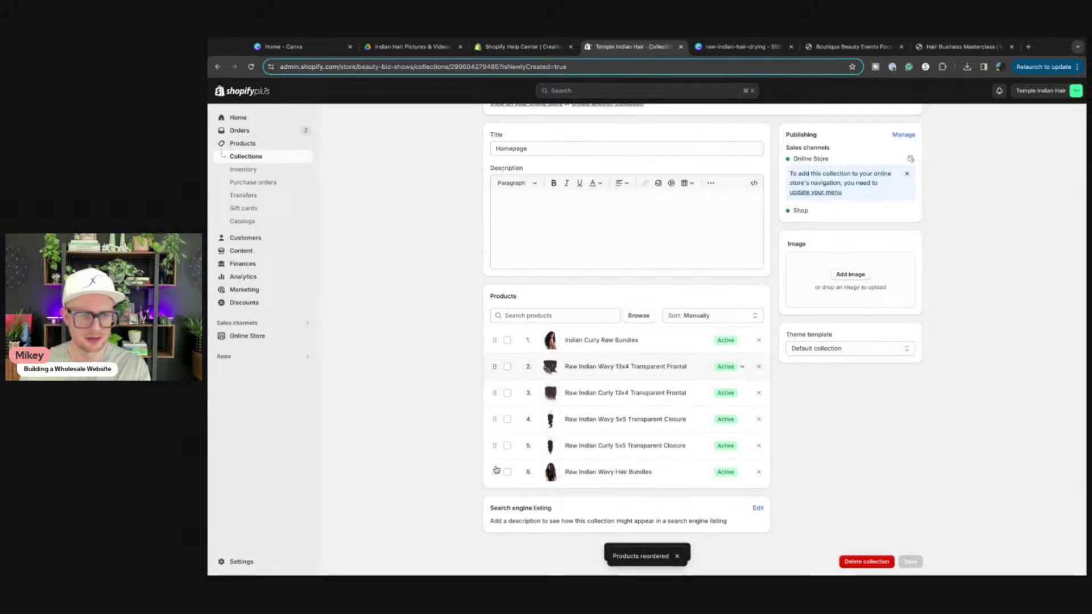
pyautogui.moveTo(499, 477); pyautogui.dragTo(496, 366)
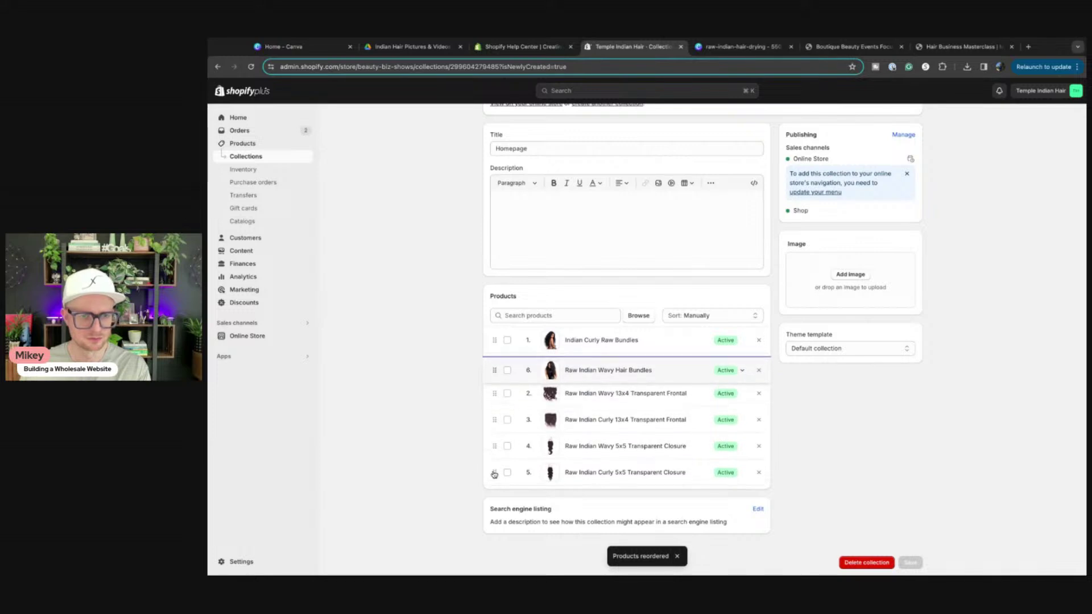
# Place the curly 5x5 closure and curly 13x4 frontal after the curly bundles, and the wavy 5x5 closure before the wavy 13x4 frontal
pyautogui.moveTo(495, 446); pyautogui.dragTo(495, 392)
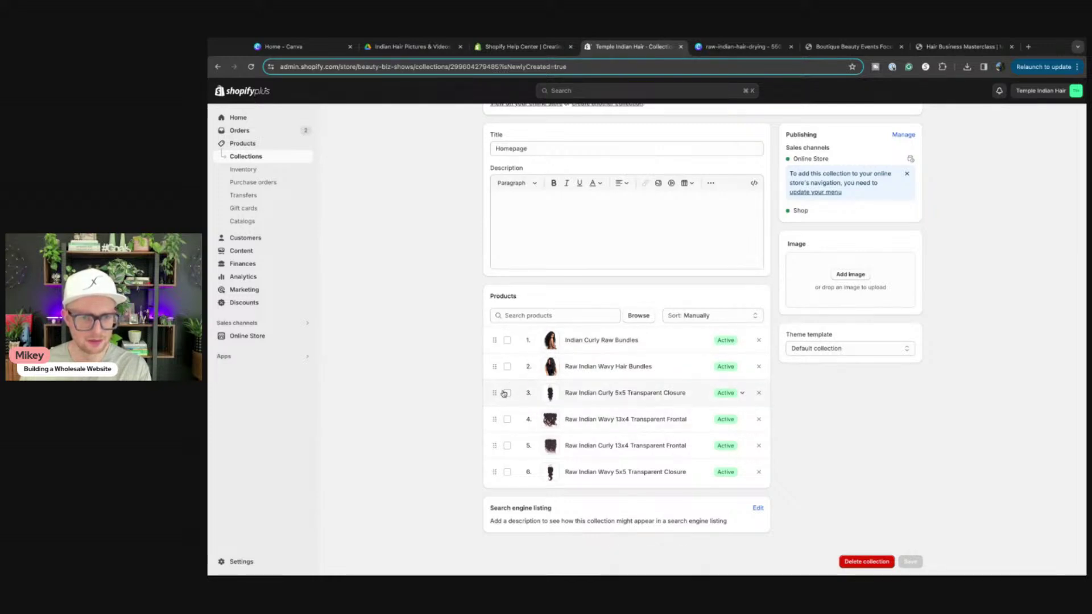
pyautogui.moveTo(494, 393); pyautogui.dragTo(495, 366)
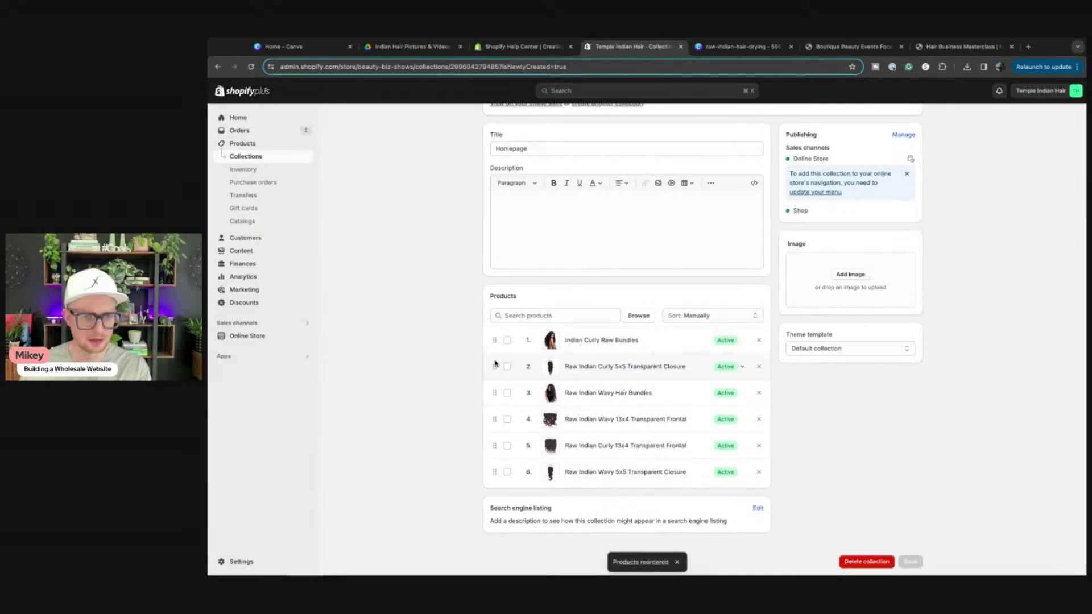
pyautogui.moveTo(495, 448); pyautogui.dragTo(495, 387)
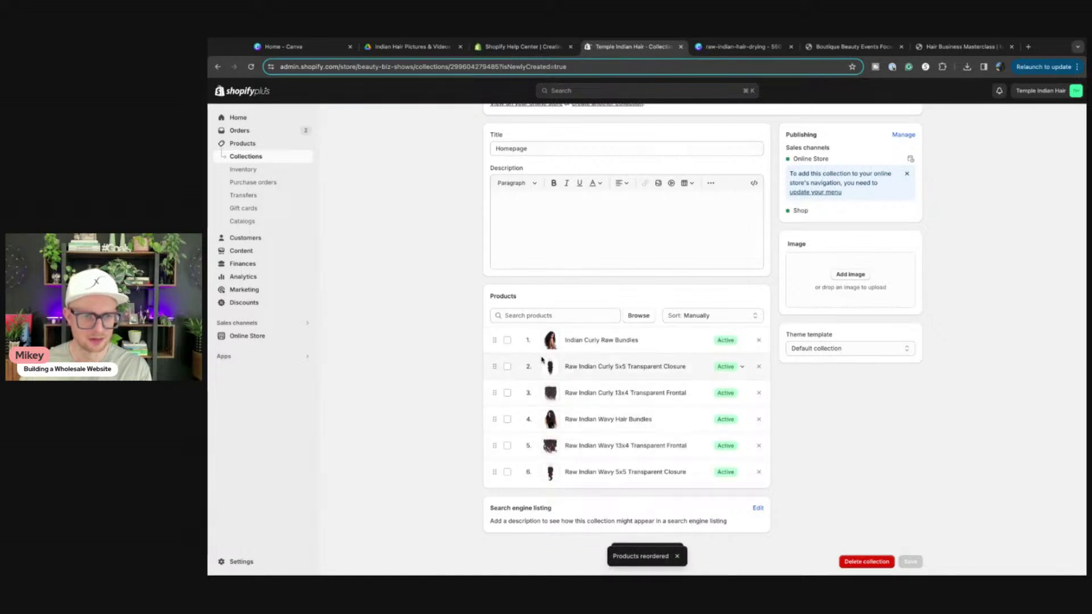
pyautogui.moveTo(495, 474); pyautogui.dragTo(495, 451)
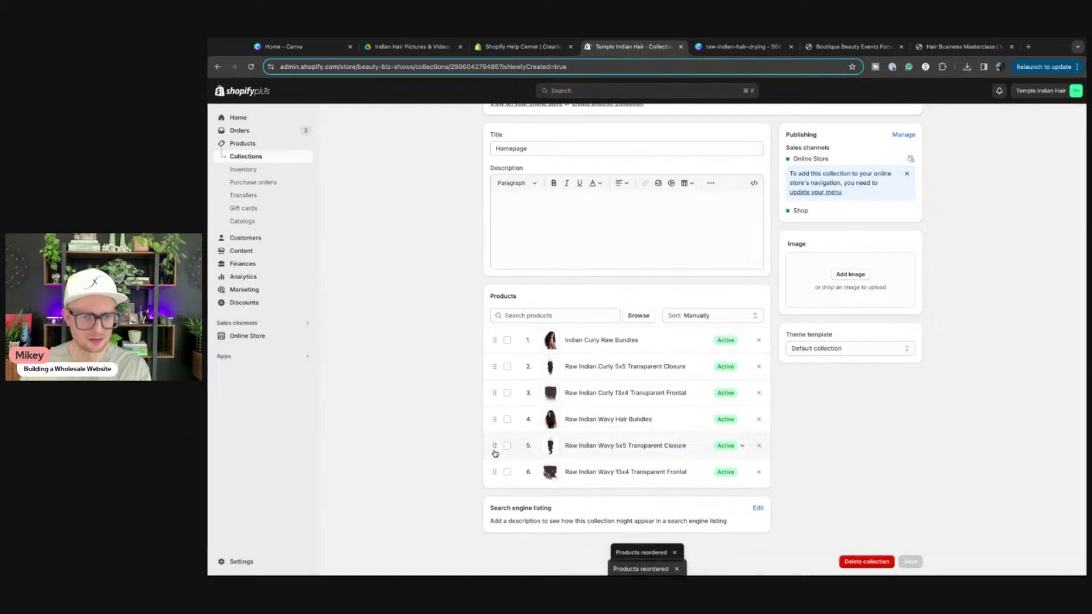
pyautogui.scroll(2, 867, 428)
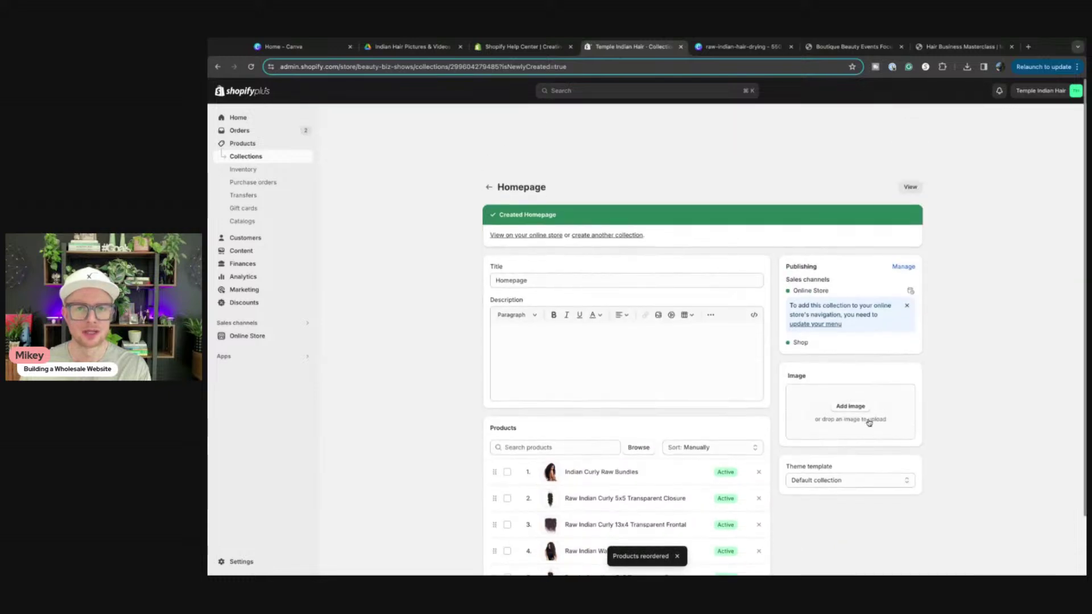
# Open the Dawn theme for customization and set the home page's Featured collection section to show the Homepage collection
pyautogui.click(244, 337)
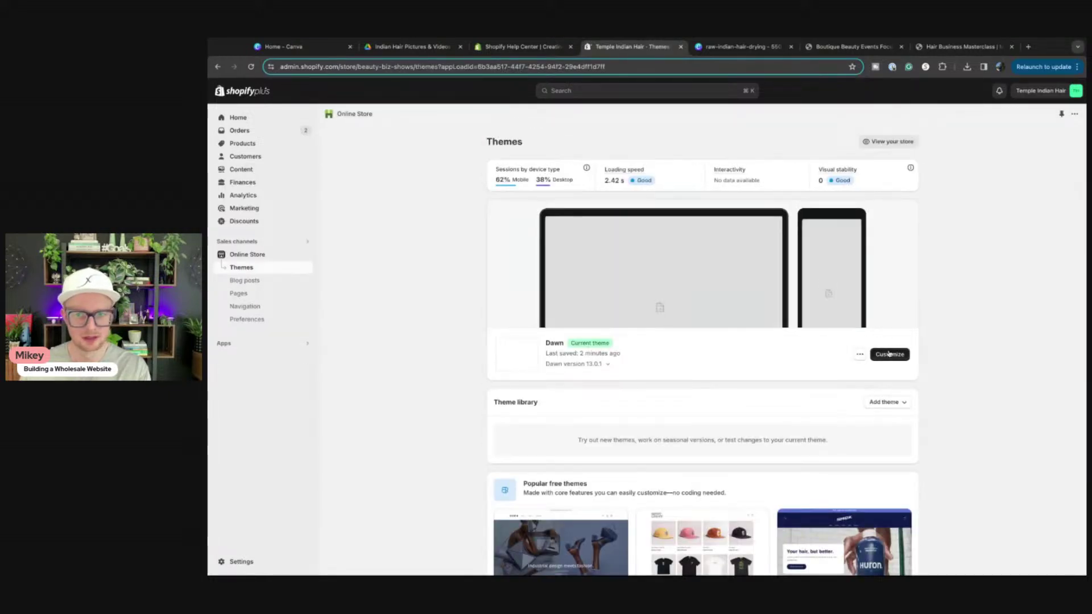
pyautogui.click(888, 354)
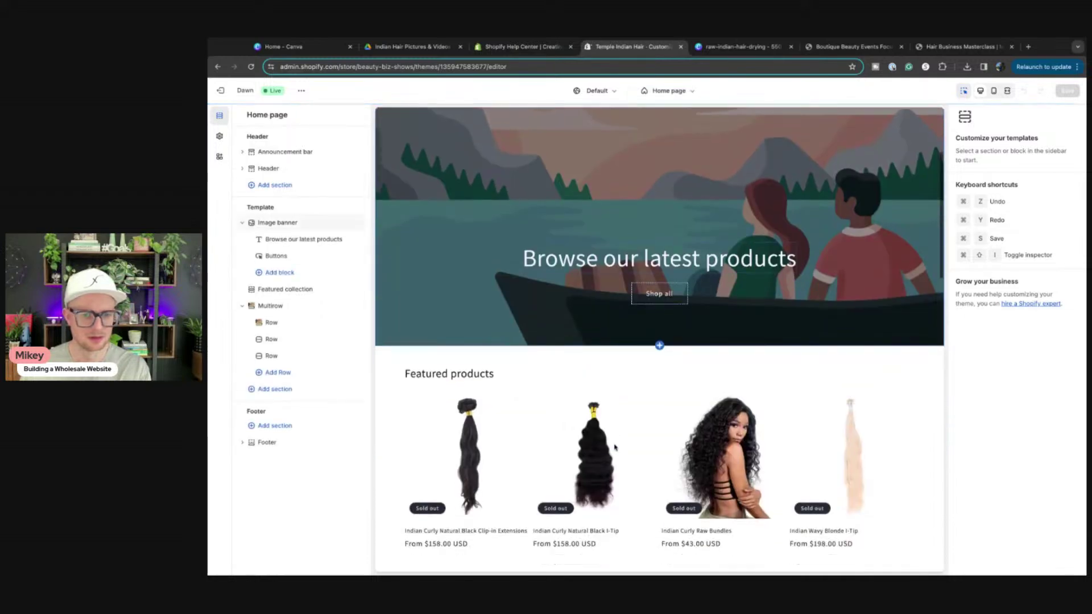
pyautogui.click(614, 448)
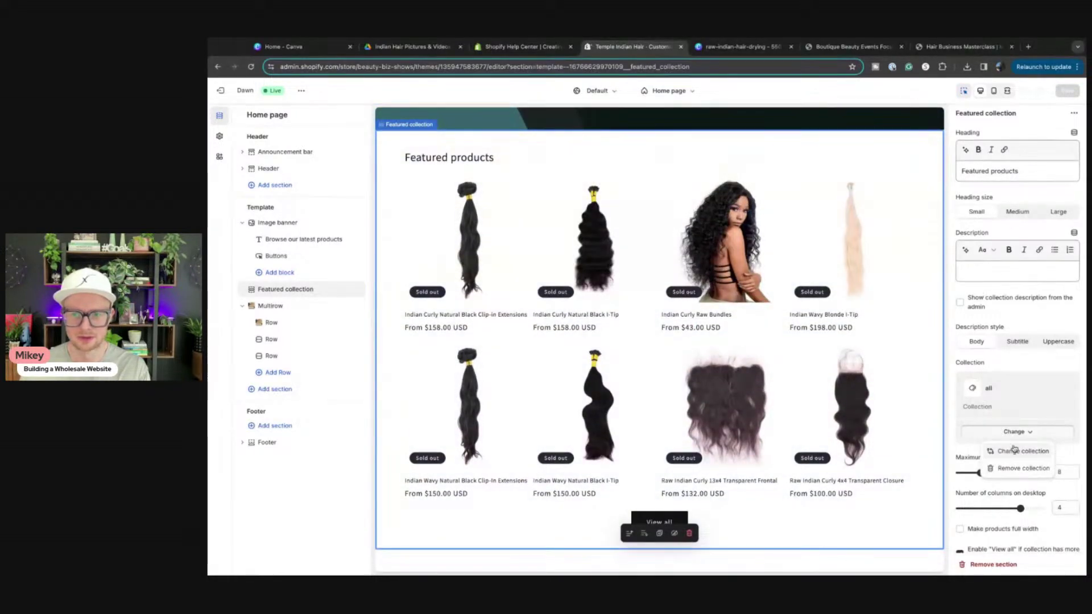
pyautogui.click(1014, 451)
pyautogui.click(1006, 197)
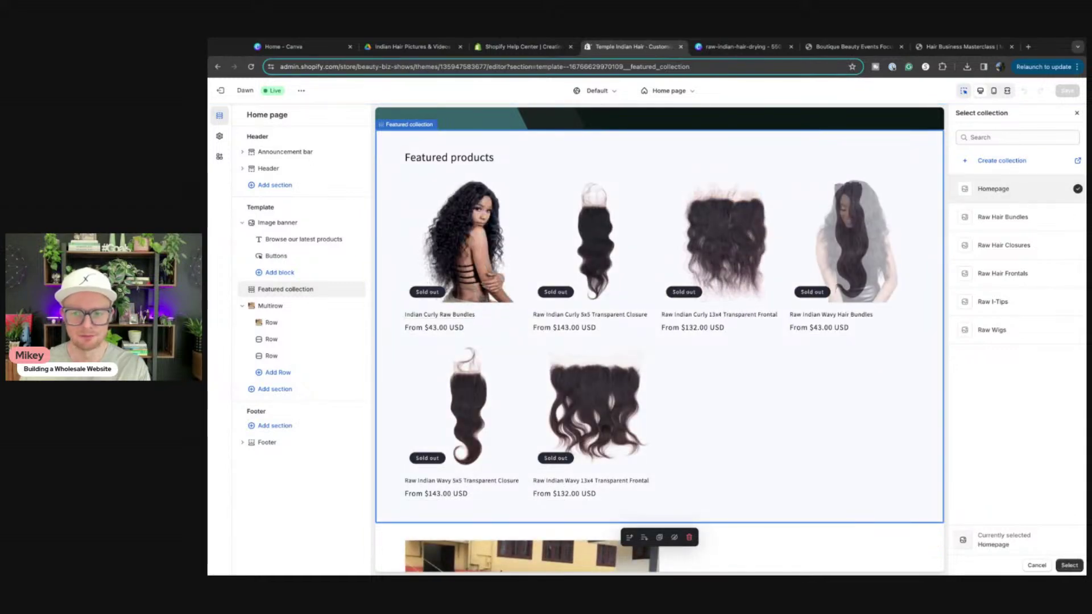
pyautogui.click(1066, 566)
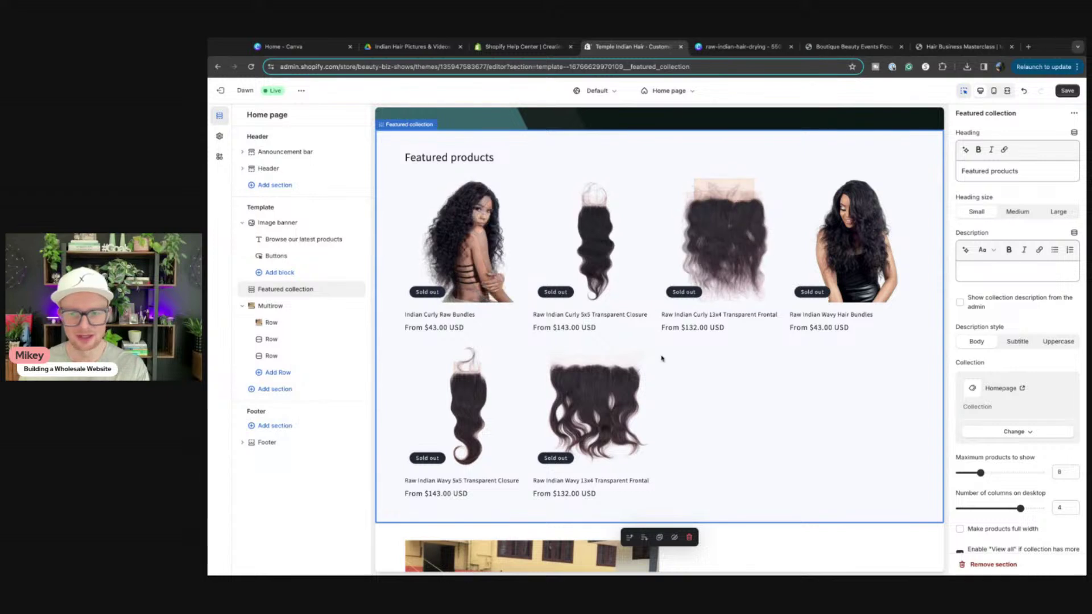
# Make the Featured collection's products full width and enable swipe on mobile
pyautogui.scroll(-5, 967, 353)
pyautogui.scroll(2, 970, 373)
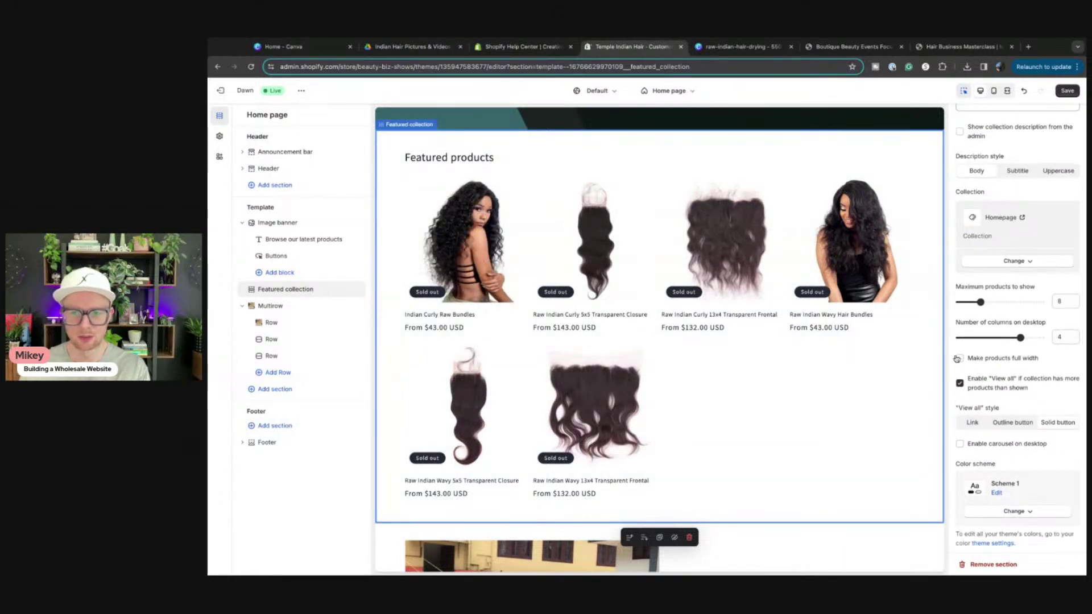
pyautogui.click(959, 358)
pyautogui.scroll(3, 967, 356)
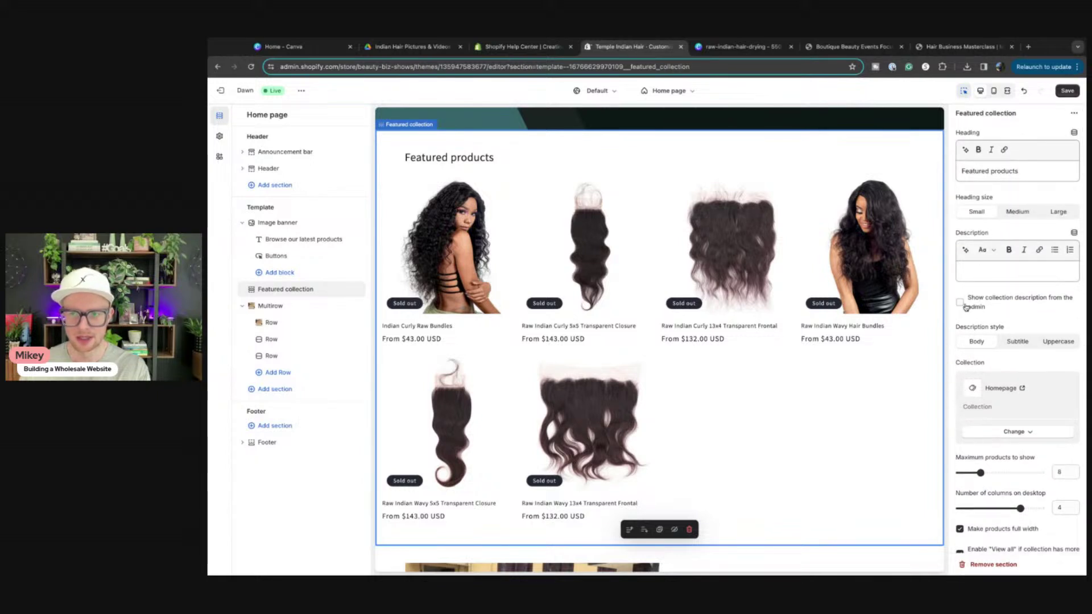
pyautogui.scroll(-8, 971, 336)
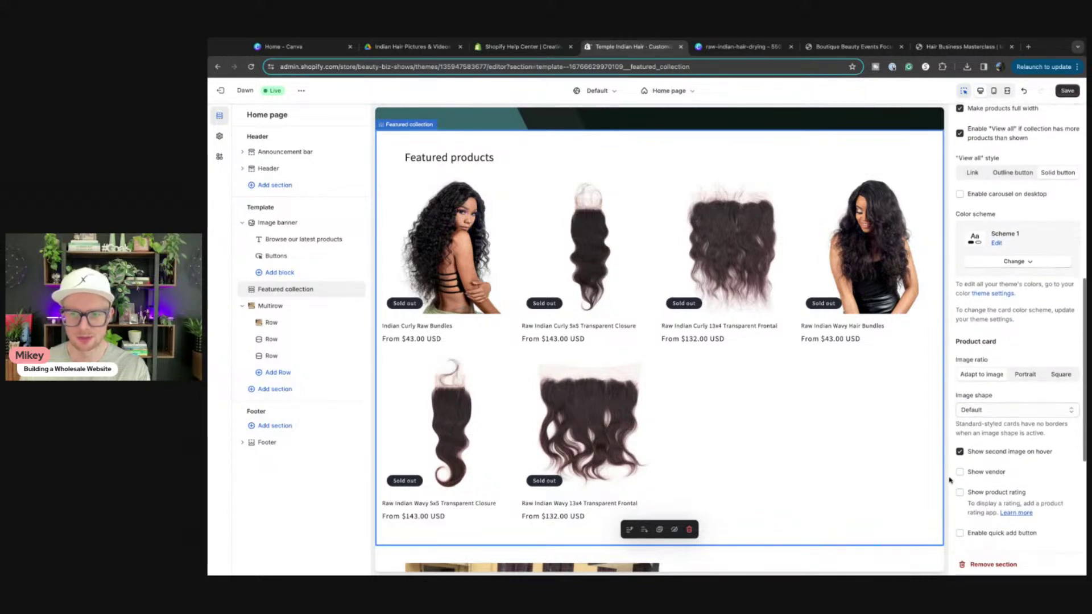
pyautogui.scroll(-2, 959, 498)
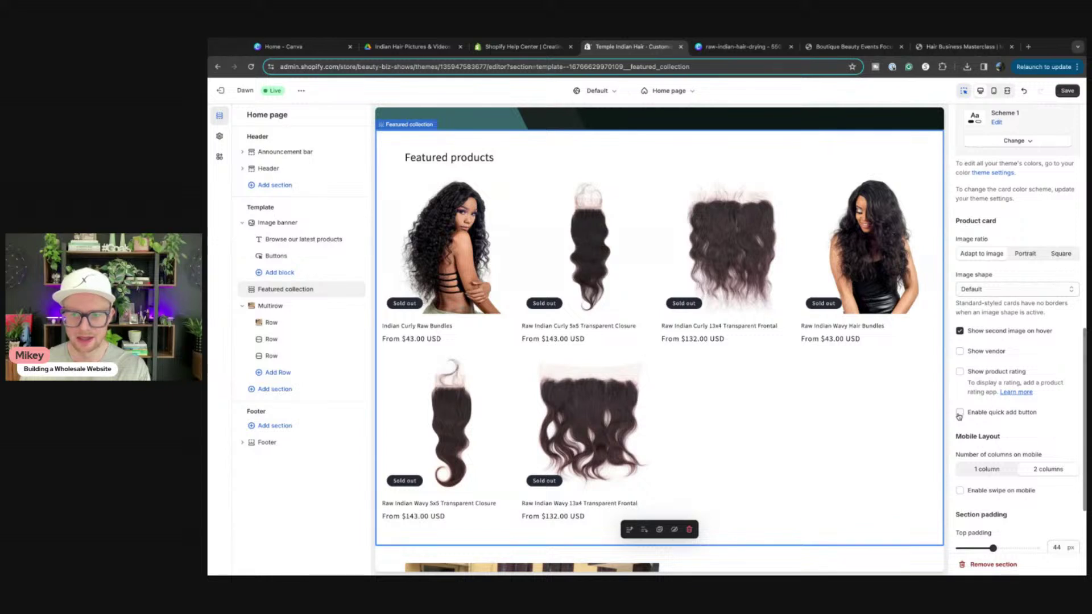
pyautogui.scroll(-2, 959, 416)
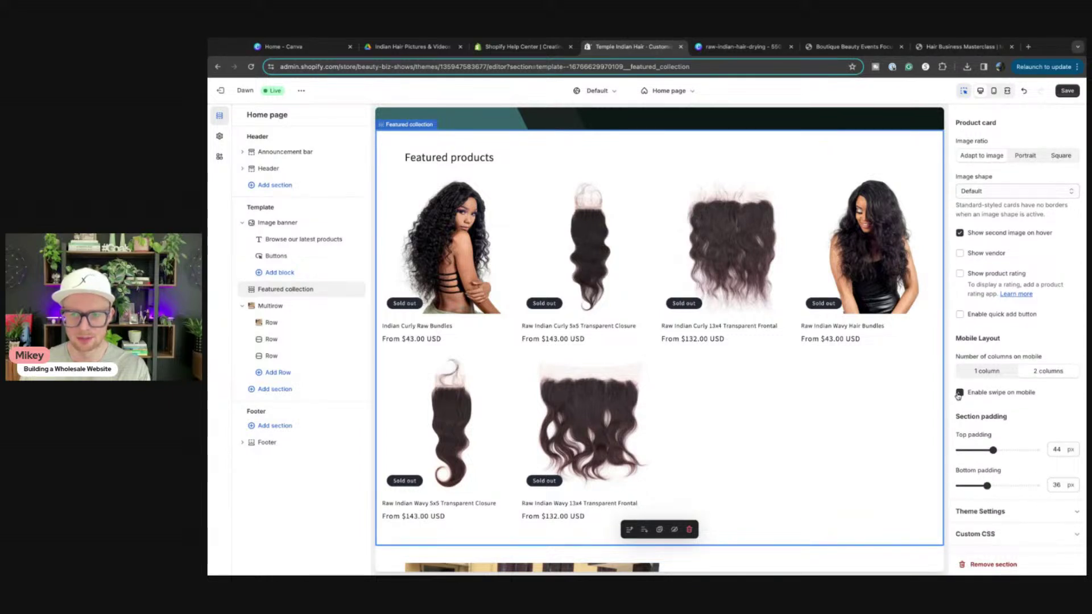
# Enable the desktop carousel for the Featured collection section and save the theme changes
pyautogui.scroll(8, 960, 398)
pyautogui.scroll(1, 961, 403)
pyautogui.scroll(2, 962, 403)
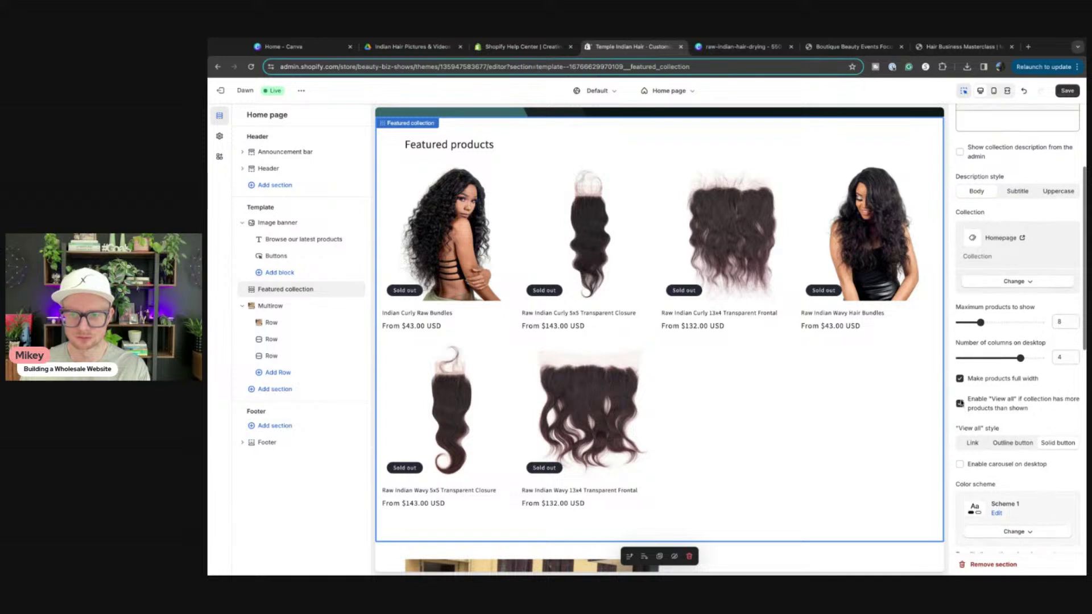
pyautogui.scroll(3, 1018, 341)
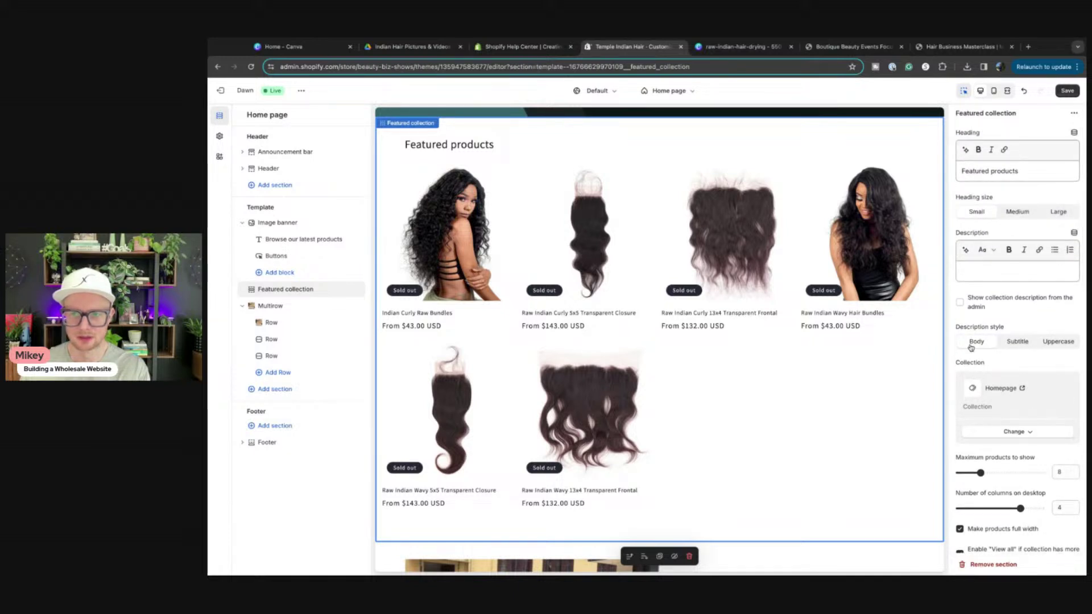
pyautogui.scroll(-5, 968, 320)
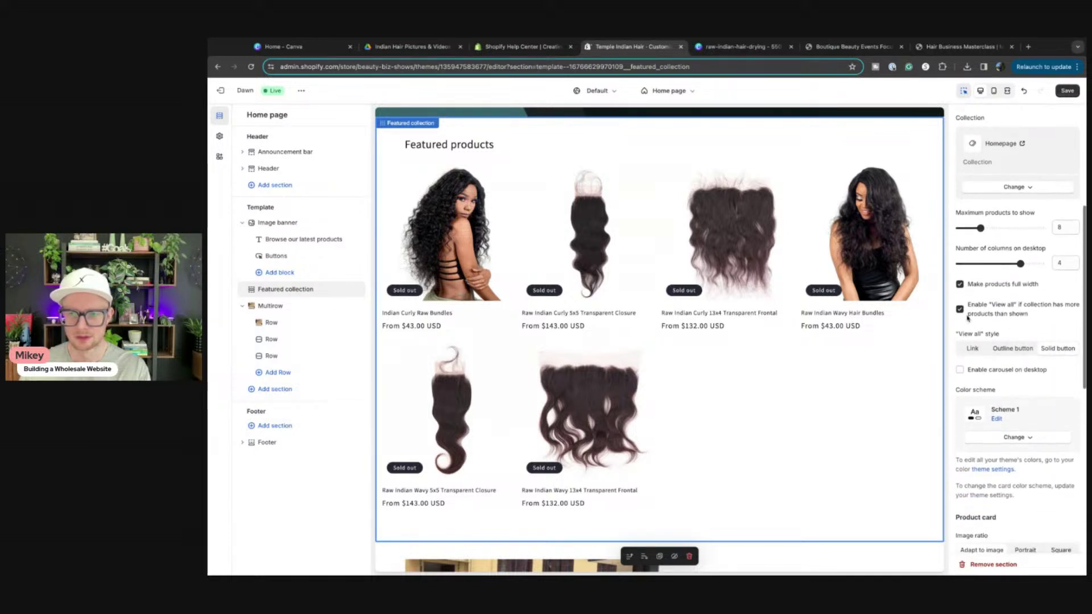
pyautogui.click(960, 363)
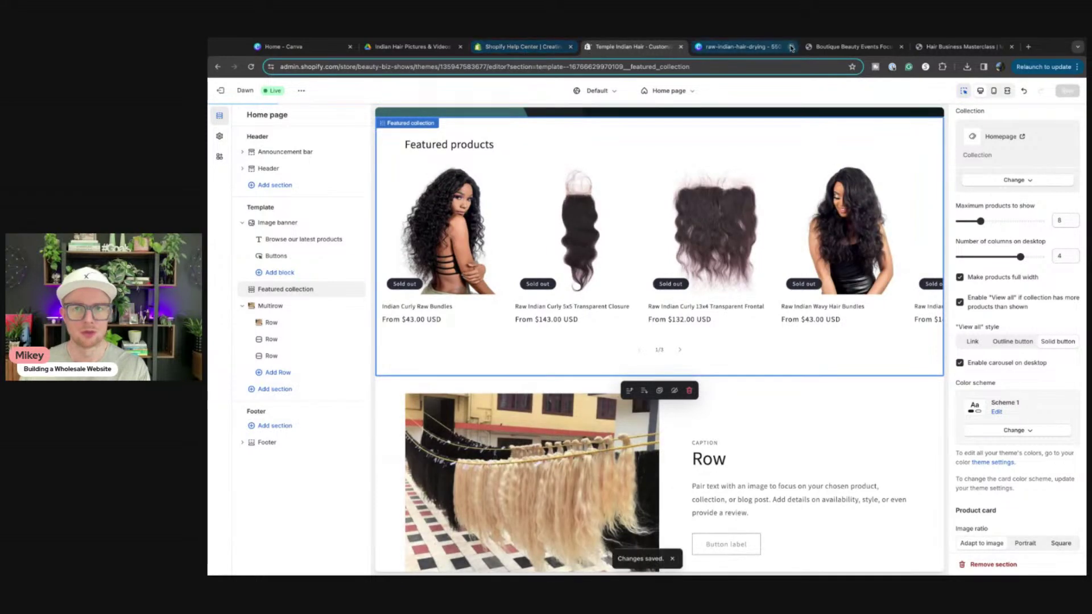
# Reload the live Temple Indian Hair storefront and check the Featured products carousel by moving through its products
pyautogui.click(853, 46)
pyautogui.scroll(-3, 607, 279)
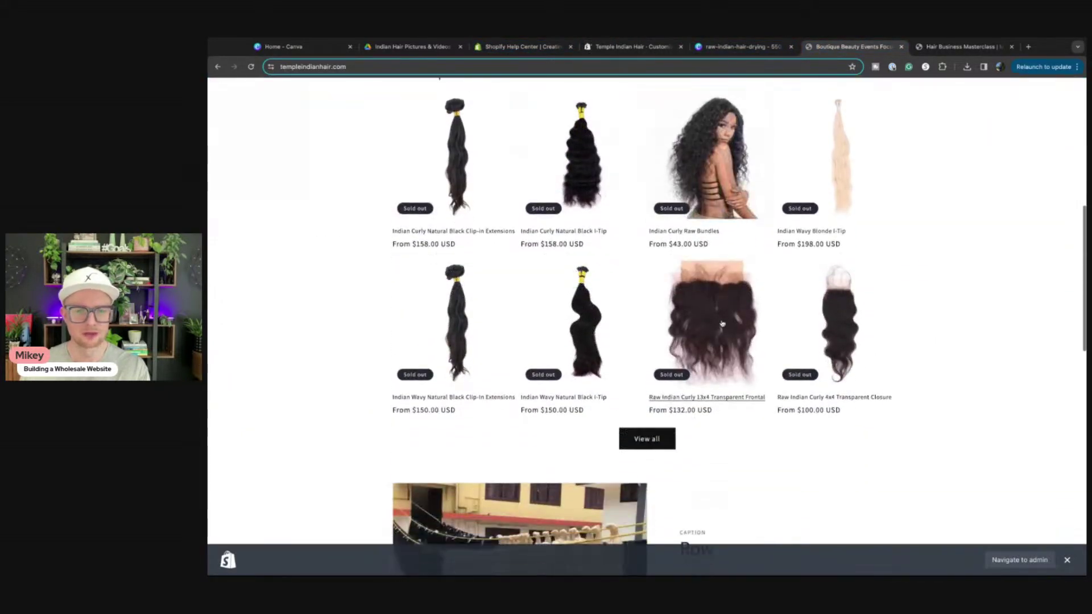
pyautogui.scroll(1, 432, 182)
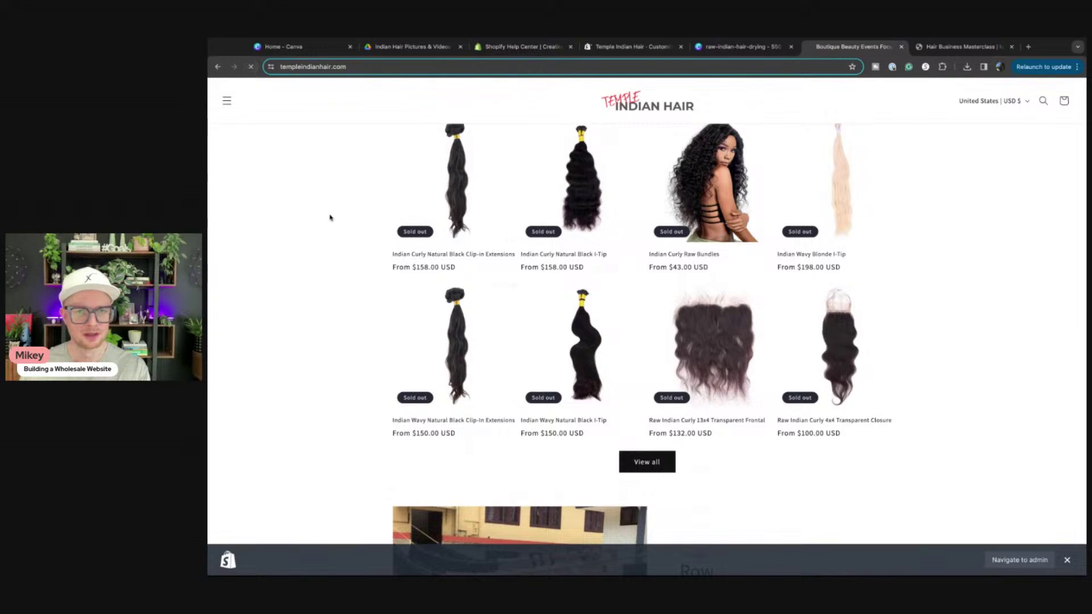
pyautogui.scroll(3, 687, 308)
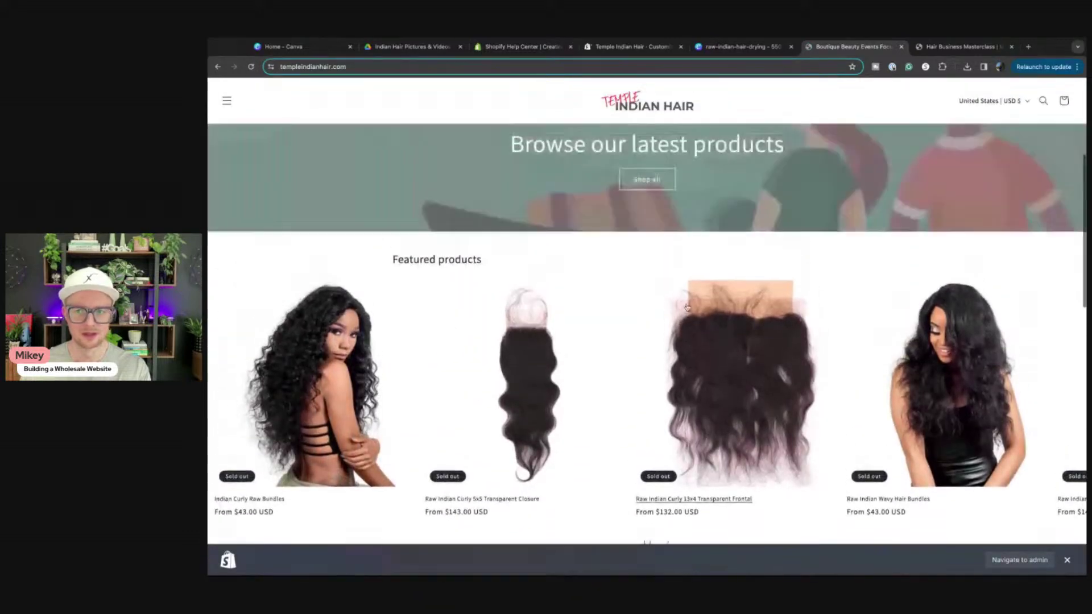
pyautogui.scroll(-3, 687, 307)
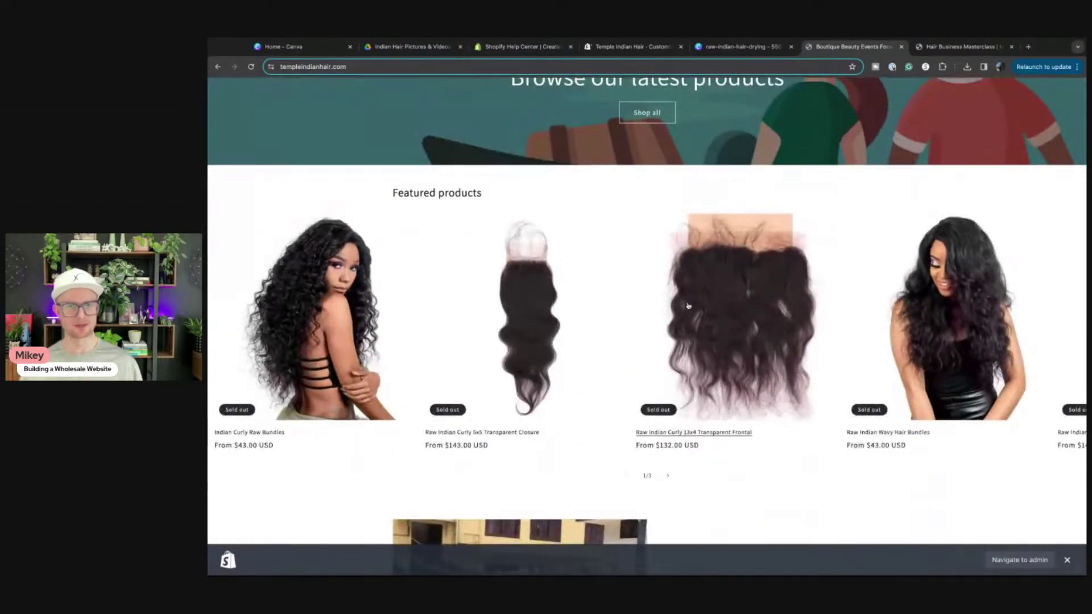
pyautogui.moveTo(859, 47); pyautogui.dragTo(754, 43)
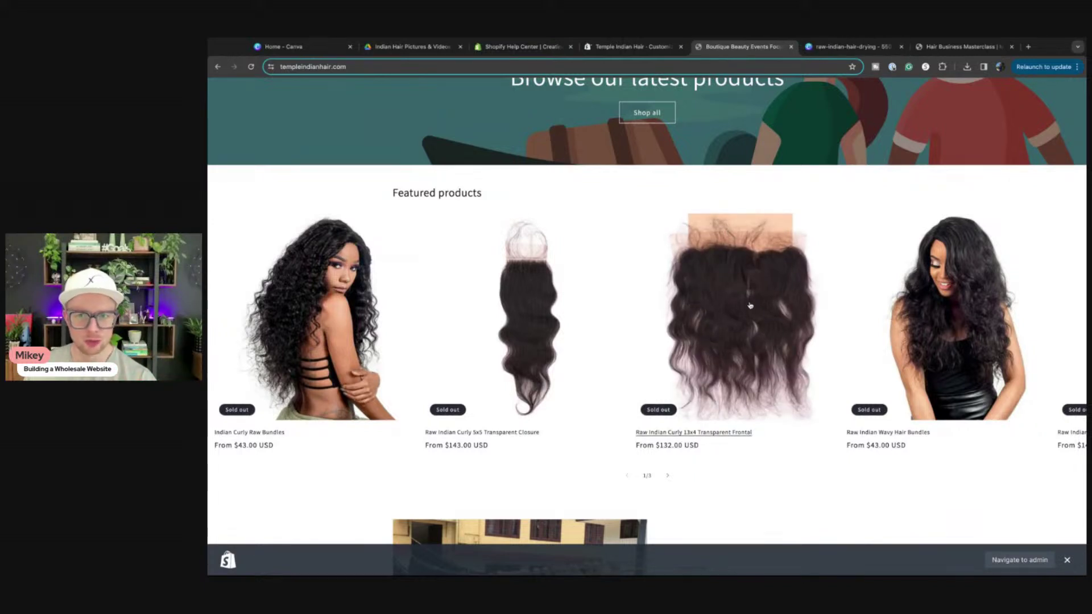
pyautogui.hscroll(6, 750, 306)
pyautogui.hscroll(-5, 739, 304)
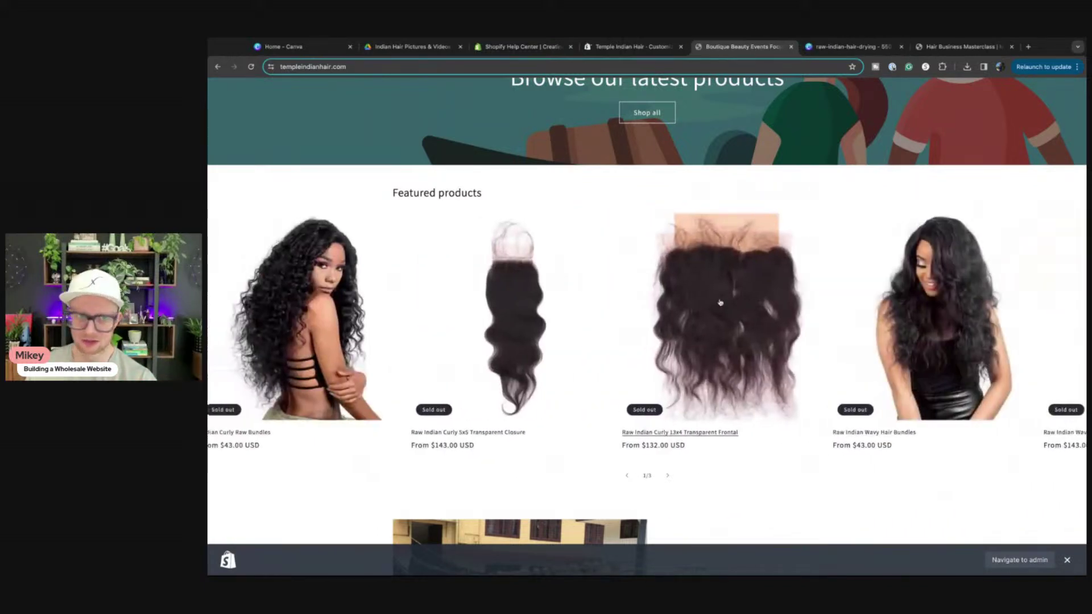
# Try the Featured collection without full-width products in the theme editor, save, and reload the live storefront to compare
pyautogui.click(626, 47)
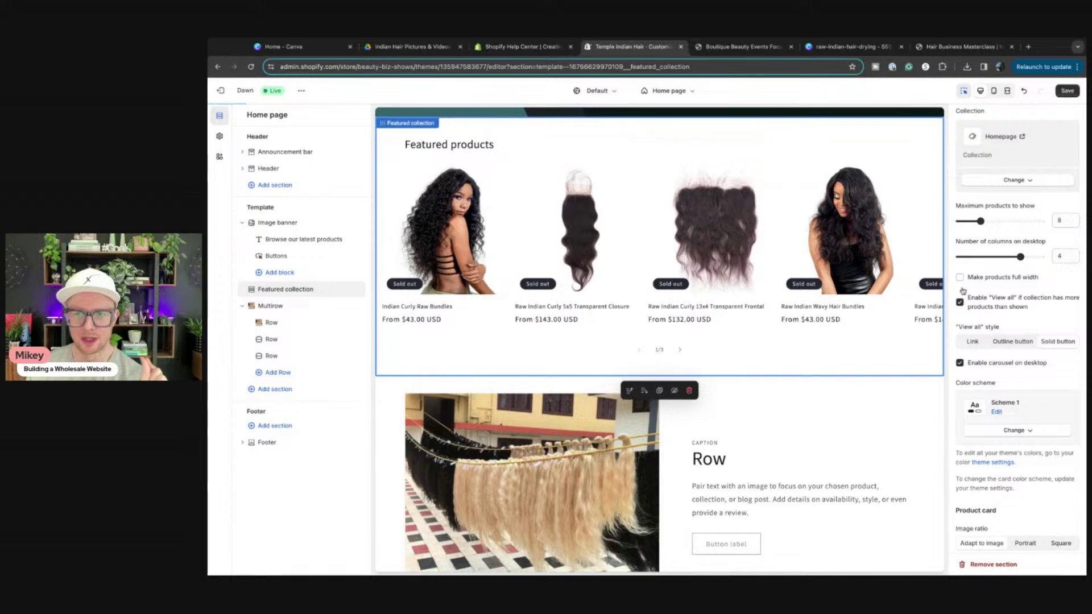
pyautogui.click(1067, 91)
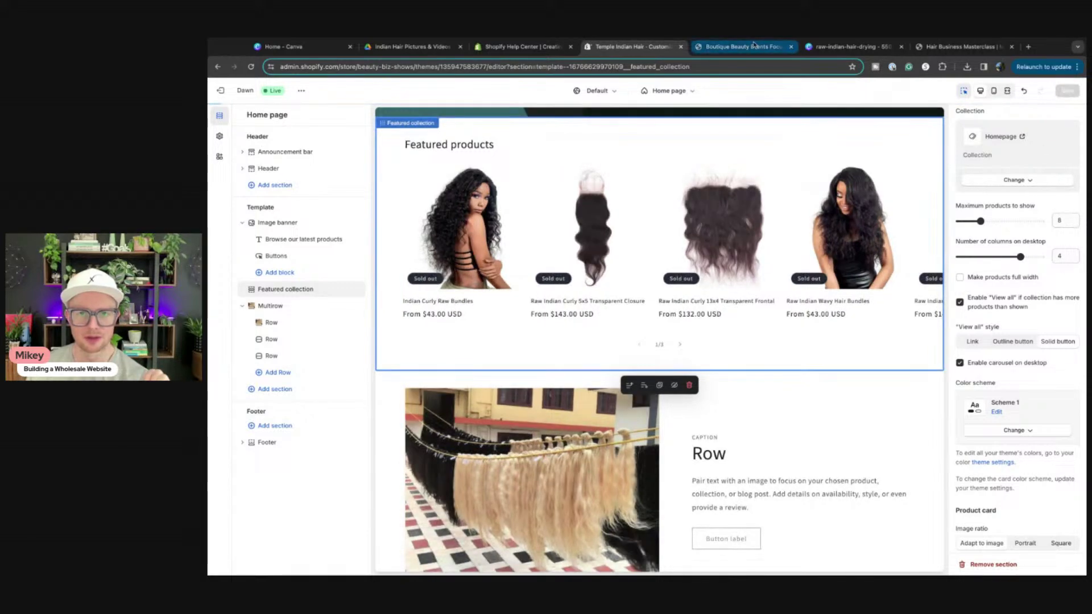
pyautogui.click(761, 46)
pyautogui.click(251, 67)
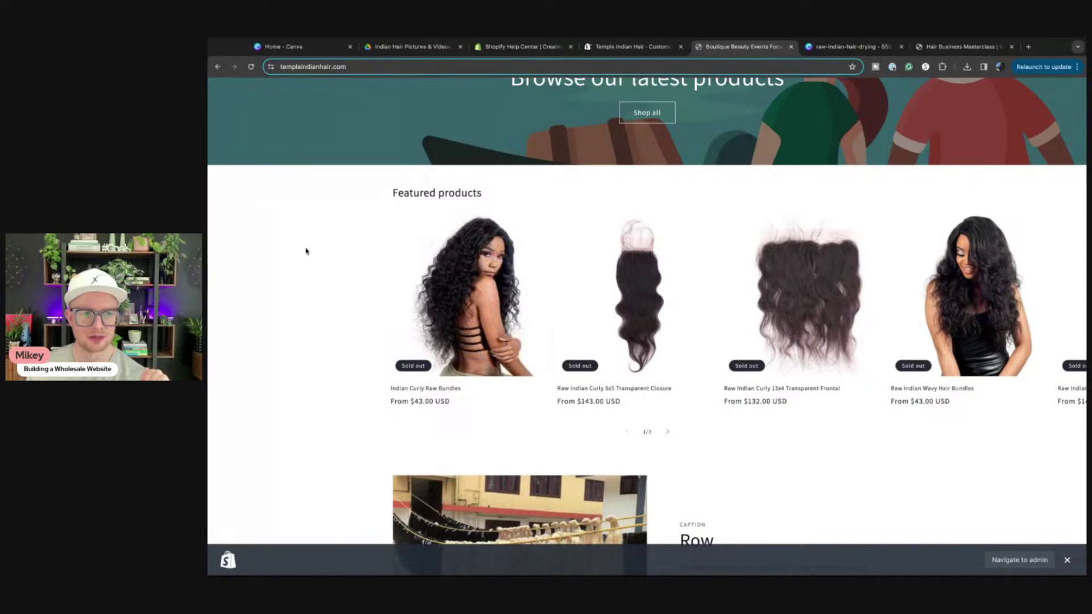
# Return to the theme editor, turn full-width products back on for the Featured collection, and save
pyautogui.click(631, 47)
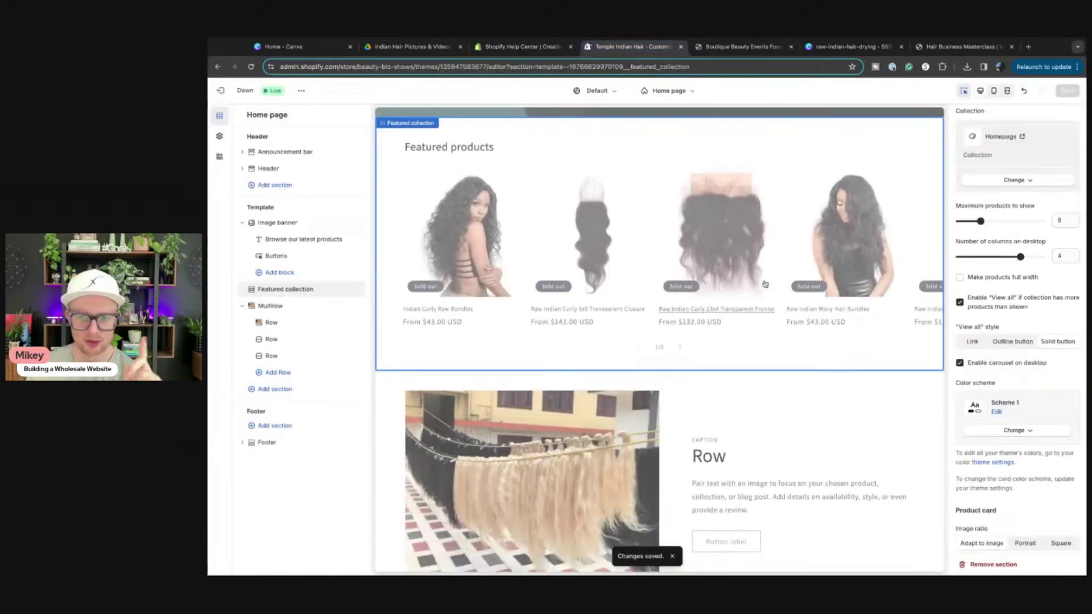
pyautogui.click(960, 278)
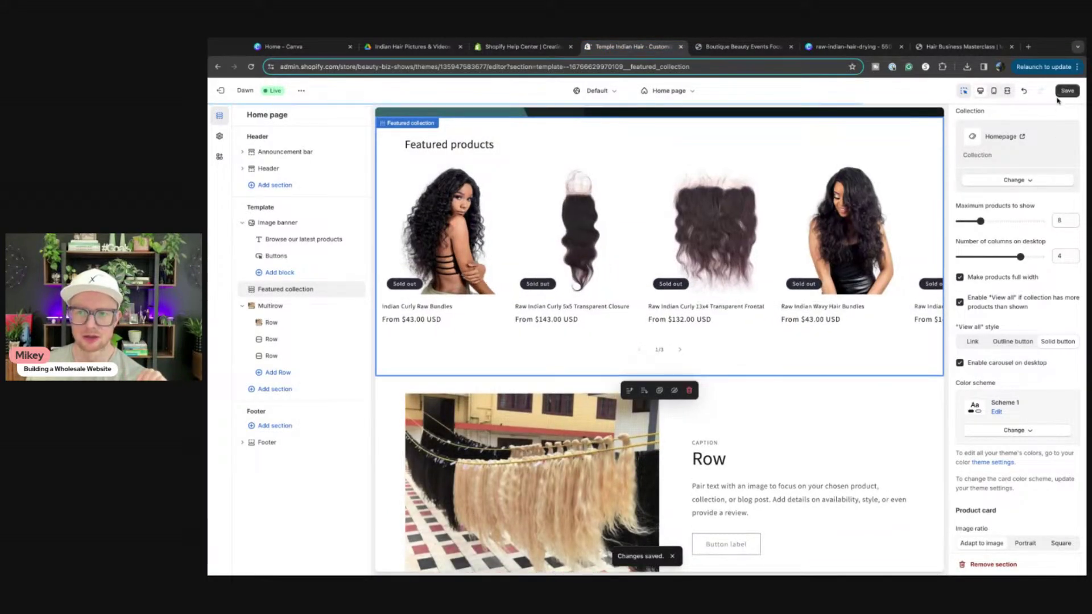
pyautogui.click(1059, 94)
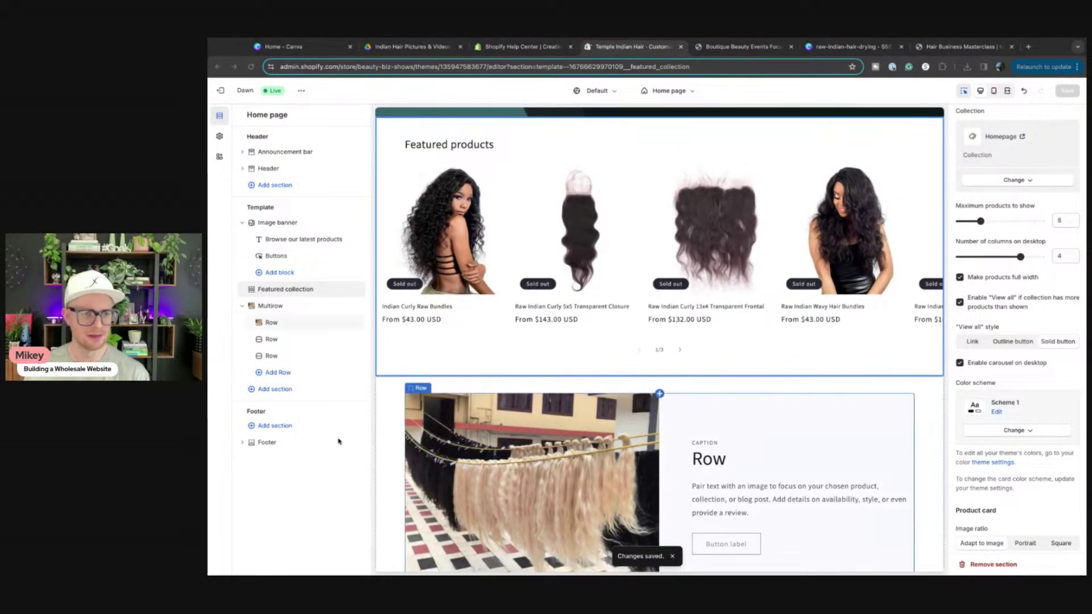
# Reload the live Temple Indian Hair storefront and check the full-width Featured products carousel in both directions
pyautogui.click(742, 46)
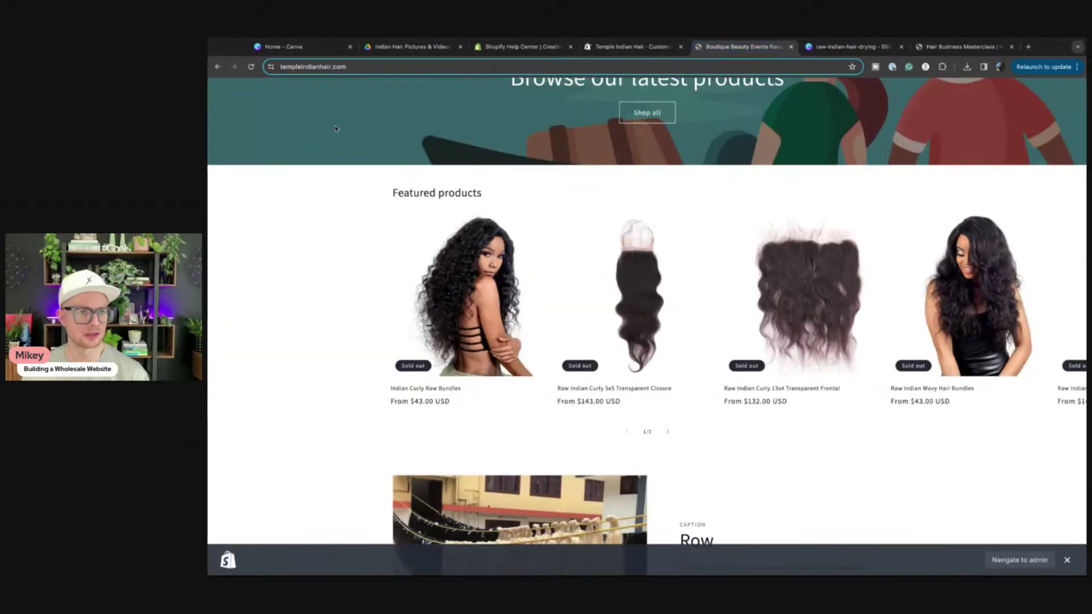
pyautogui.click(250, 67)
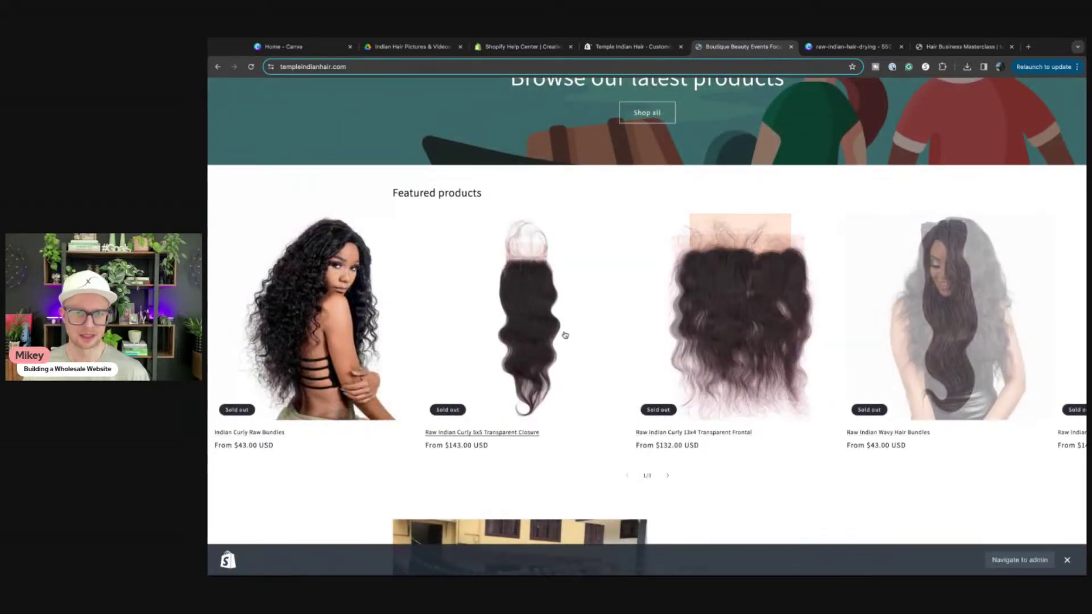
pyautogui.hscroll(10, 554, 314)
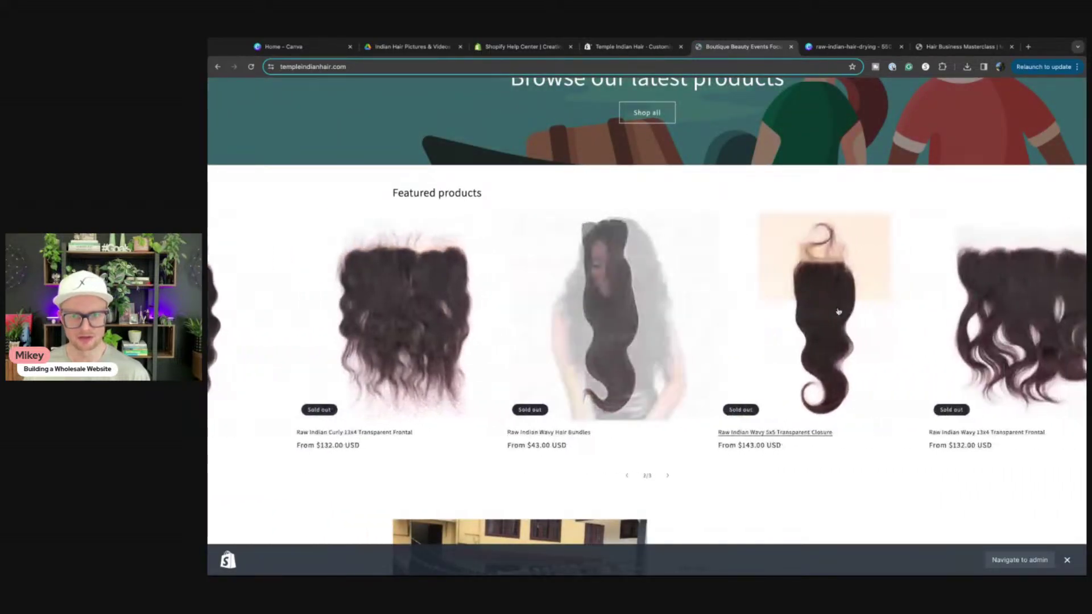
pyautogui.hscroll(-10, 631, 316)
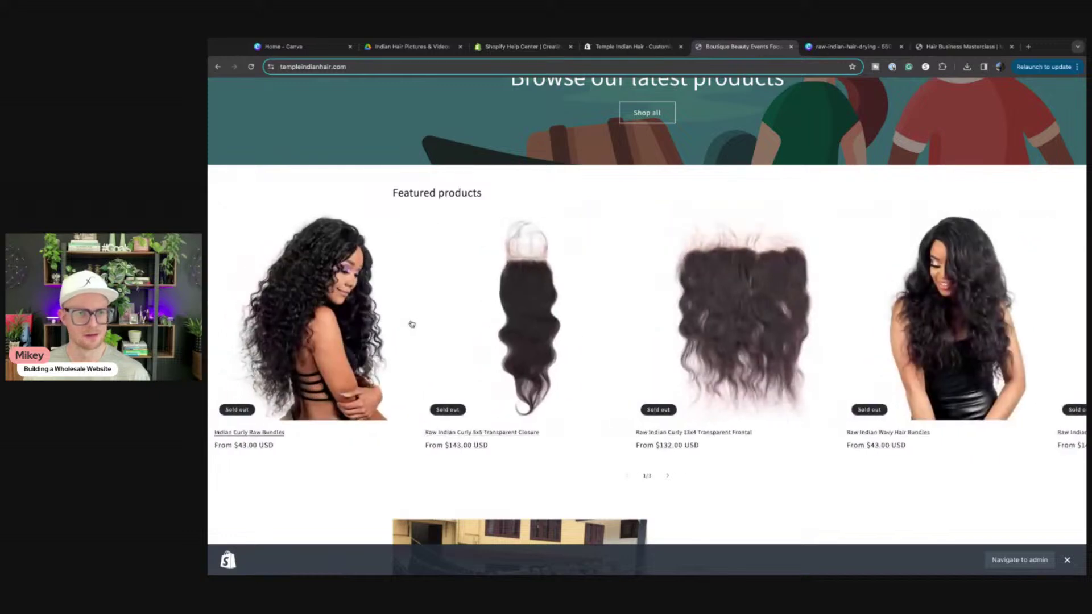
# Set the hover effect in the theme editor's animation settings to 3D lift and save the theme
pyautogui.click(631, 46)
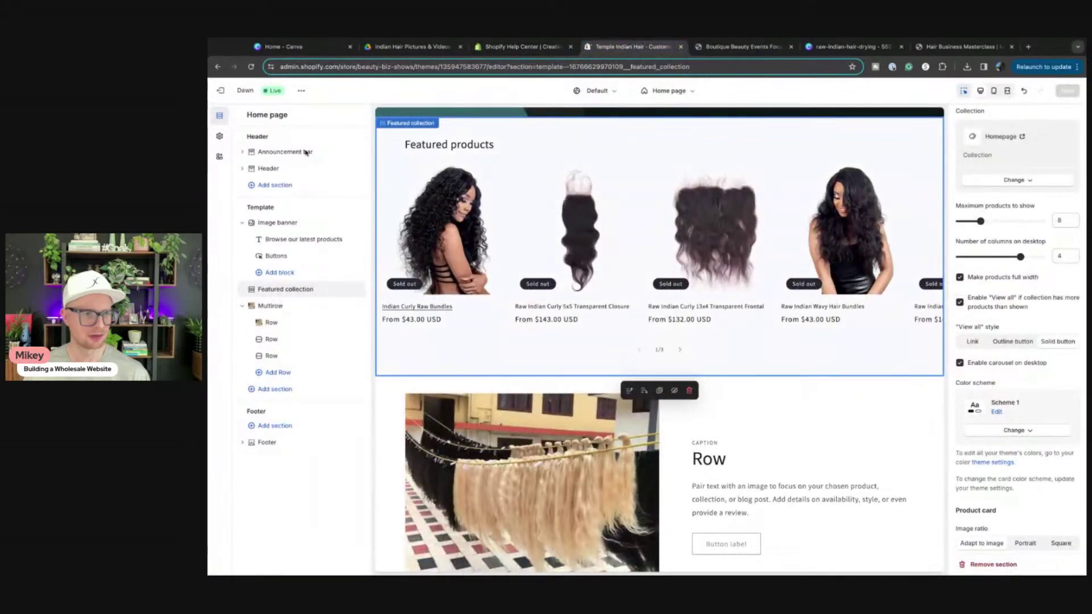
pyautogui.click(221, 136)
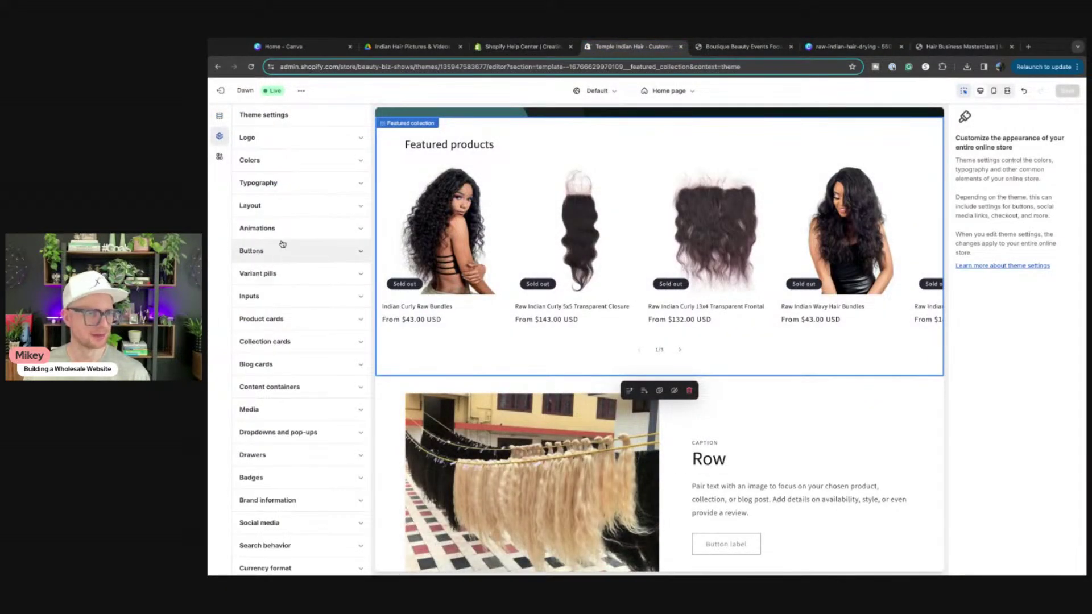
pyautogui.click(281, 229)
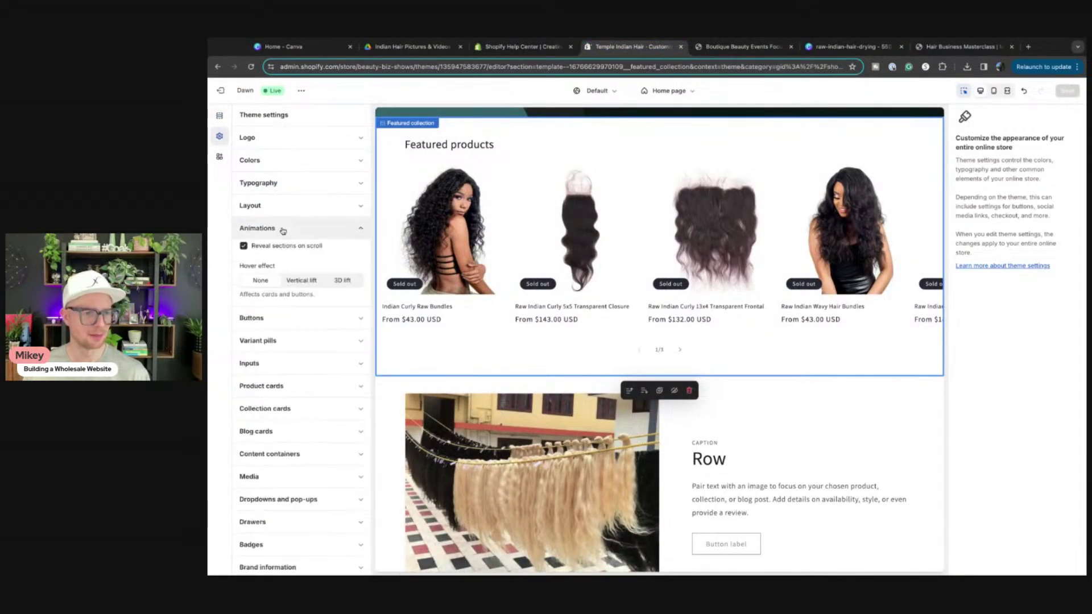
pyautogui.click(344, 281)
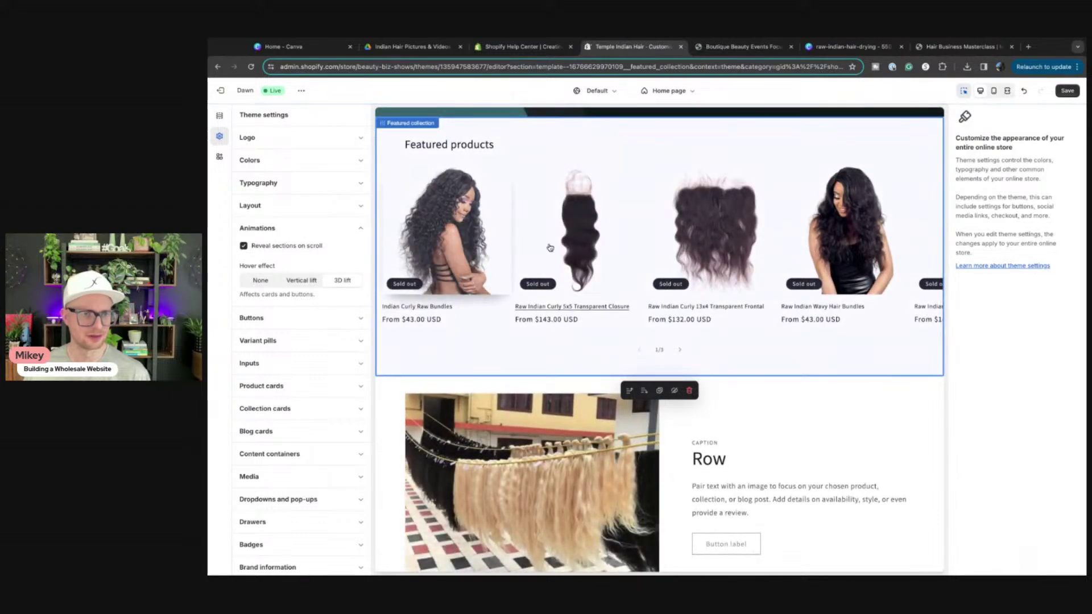
pyautogui.hotkey('ctrl', 's')
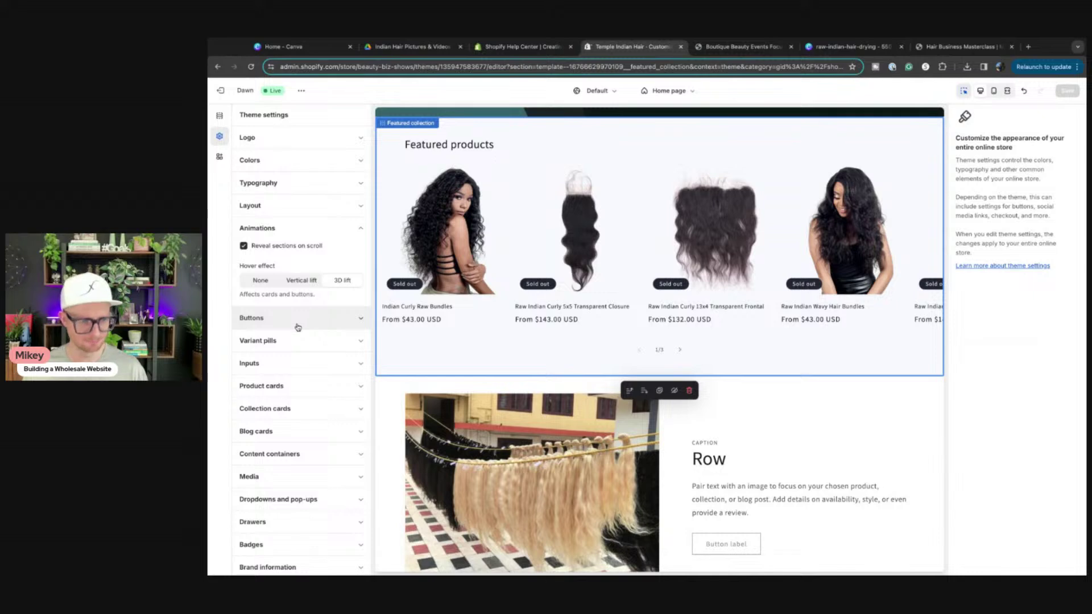
# Review the home page's image banner in the preview and close the raw-indian-hair-drying design
pyautogui.scroll(7, 793, 239)
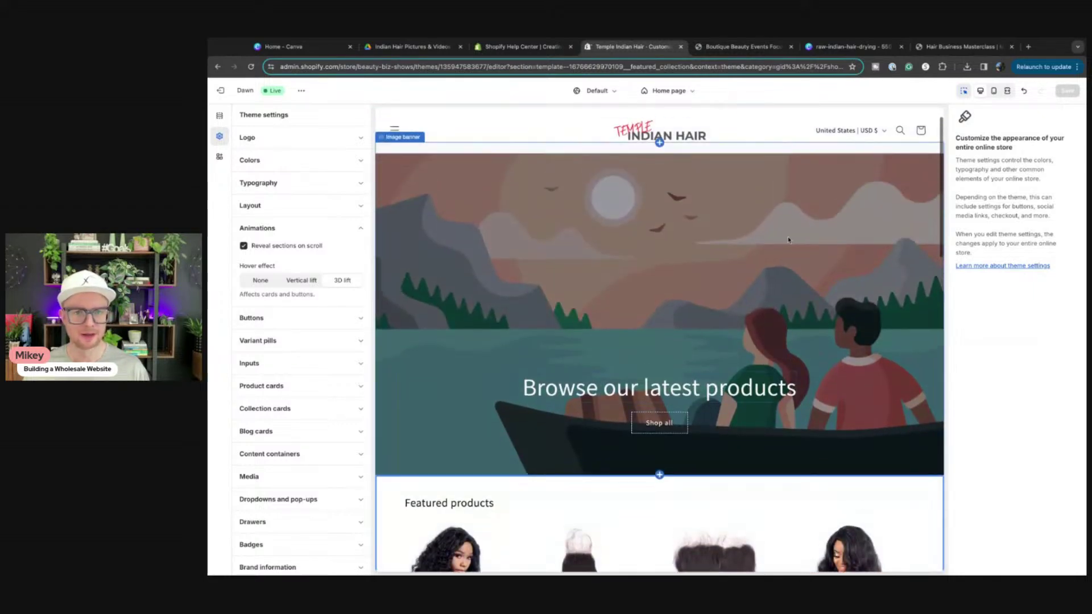
pyautogui.scroll(-2, 788, 240)
pyautogui.scroll(2, 830, 302)
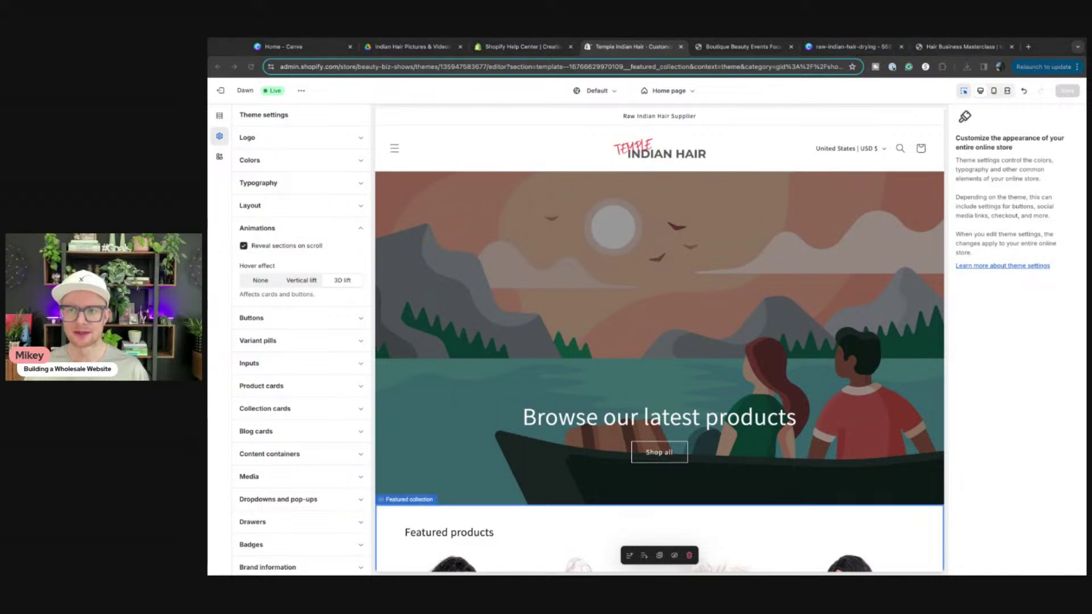
pyautogui.click(902, 46)
pyautogui.click(864, 51)
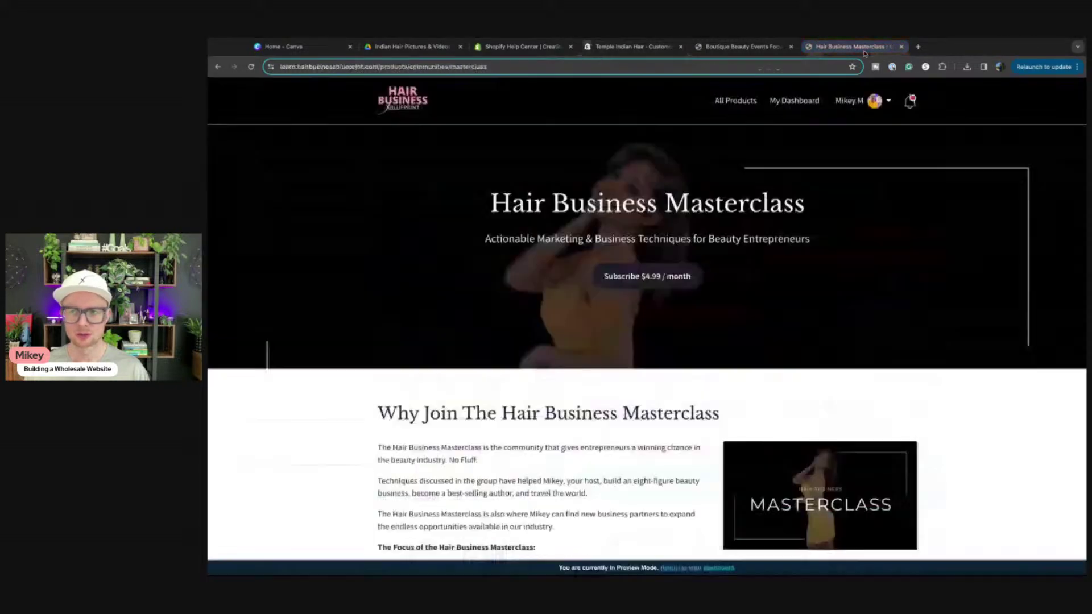
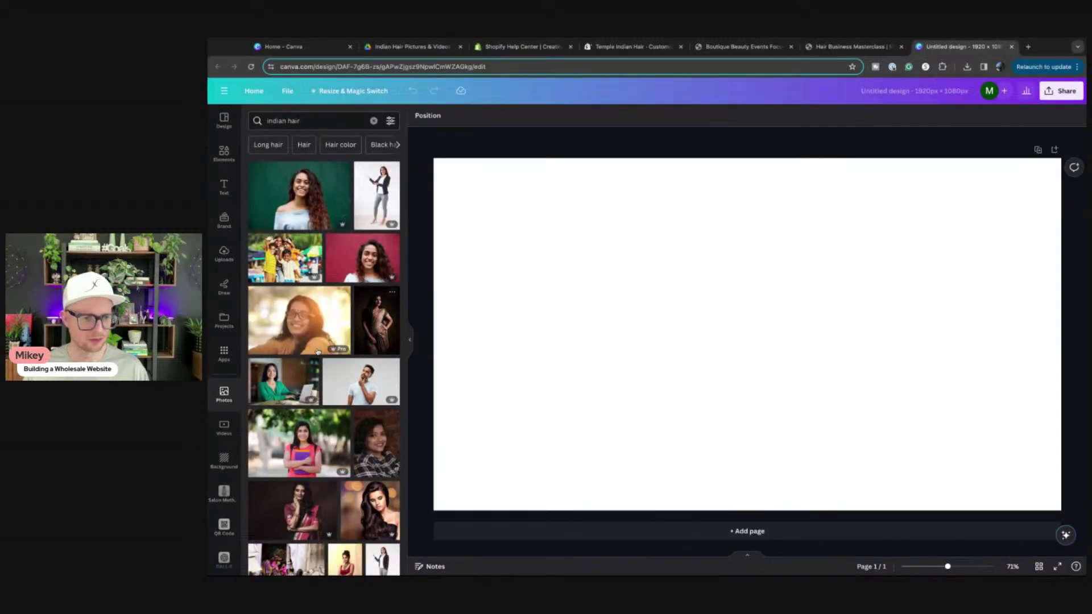
# In the blank 1920 × 1080 px Canva design, try three sari photos from the indian hair results, removing each one
pyautogui.scroll(-5, 322, 351)
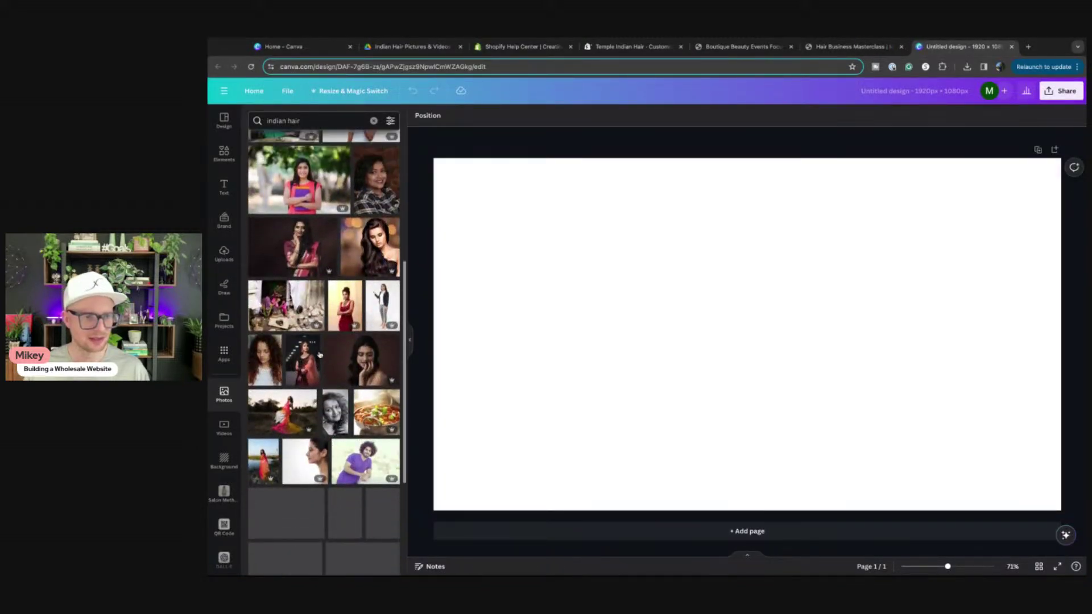
pyautogui.click(294, 315)
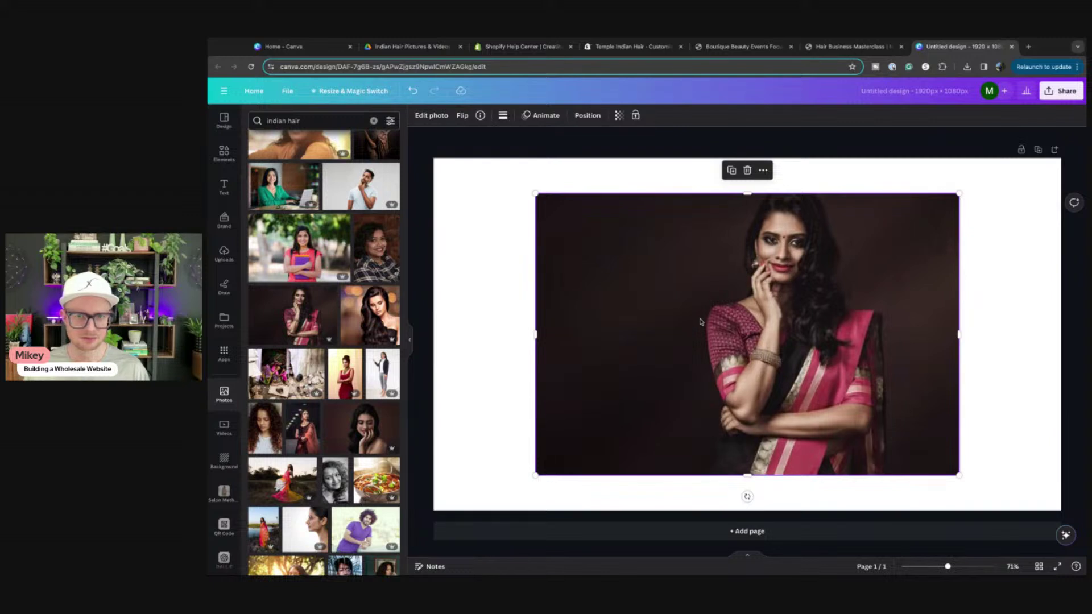
pyautogui.press('Delete')
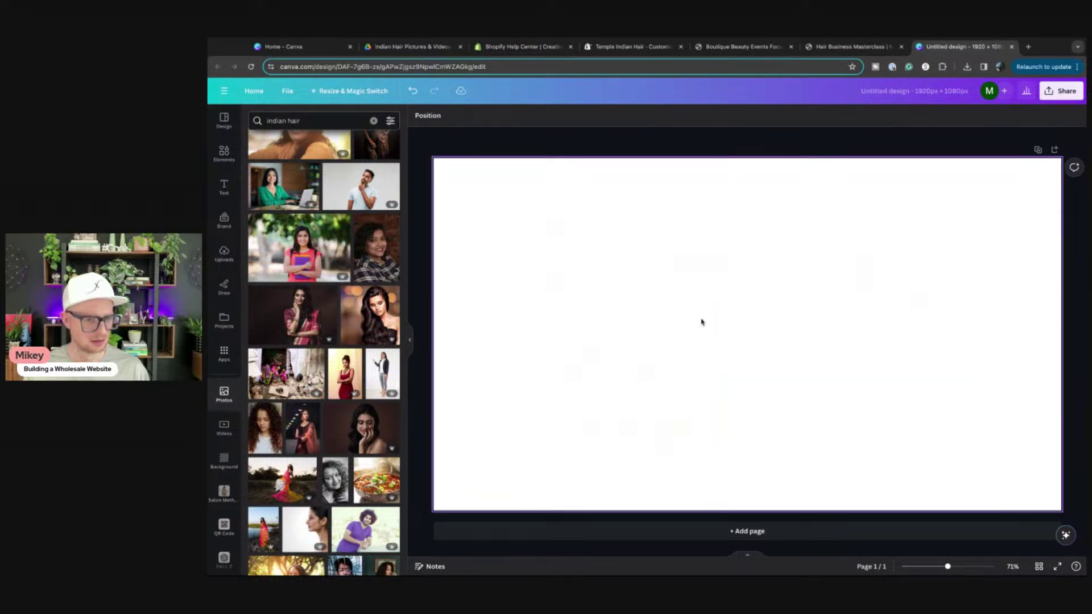
pyautogui.click(289, 480)
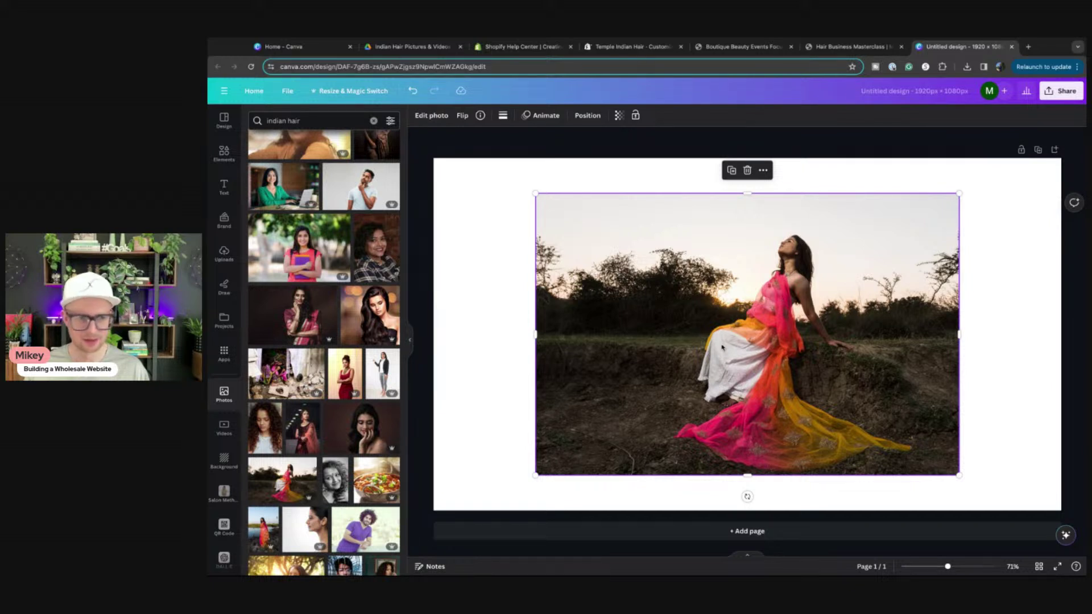
pyautogui.press('Delete')
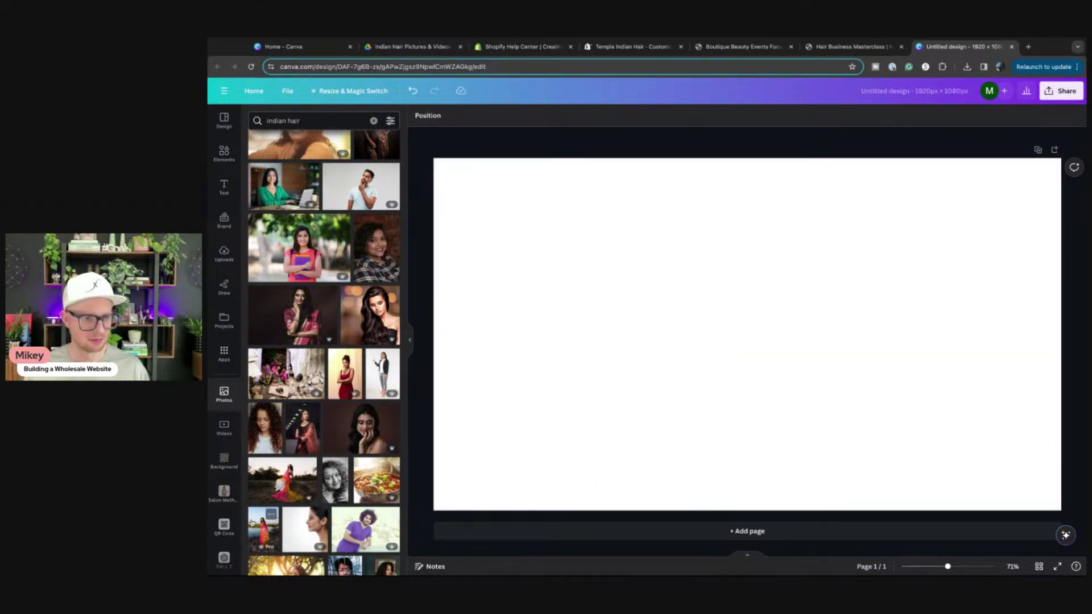
pyautogui.click(267, 519)
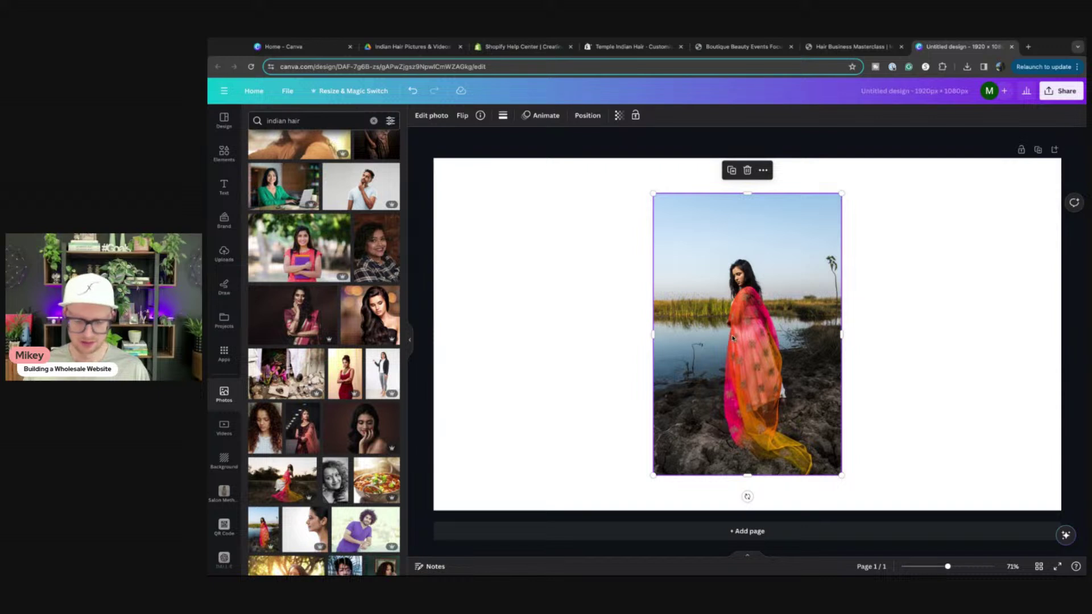
pyautogui.press('Delete')
# Try the indian hair photo of a woman by the water holding out a flowing pink and yellow sari
pyautogui.scroll(-4, 324, 398)
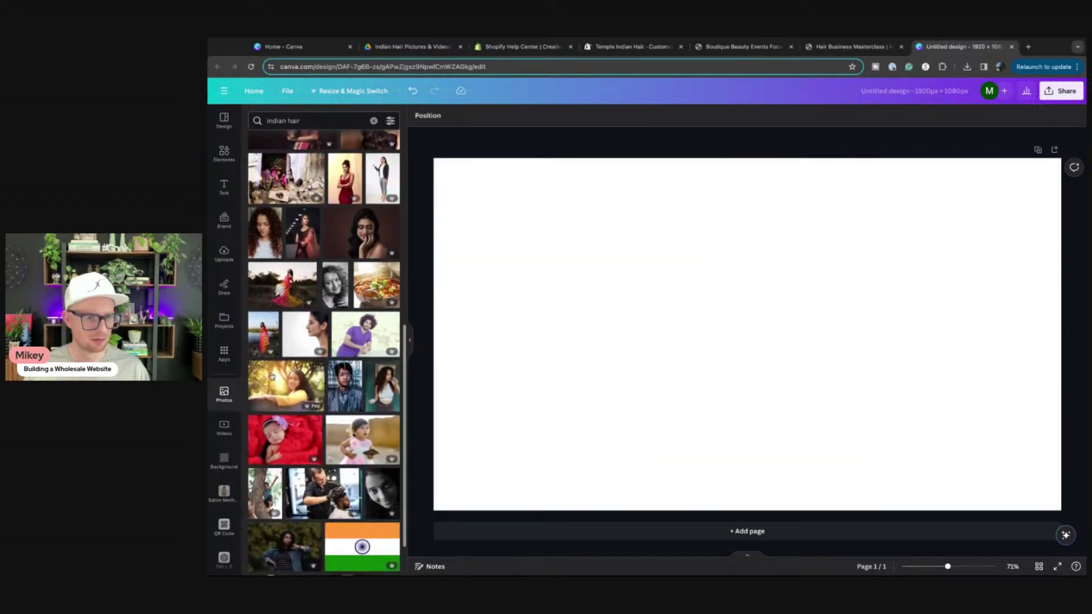
pyautogui.scroll(-6, 290, 398)
pyautogui.scroll(-1, 311, 428)
pyautogui.scroll(-5, 311, 427)
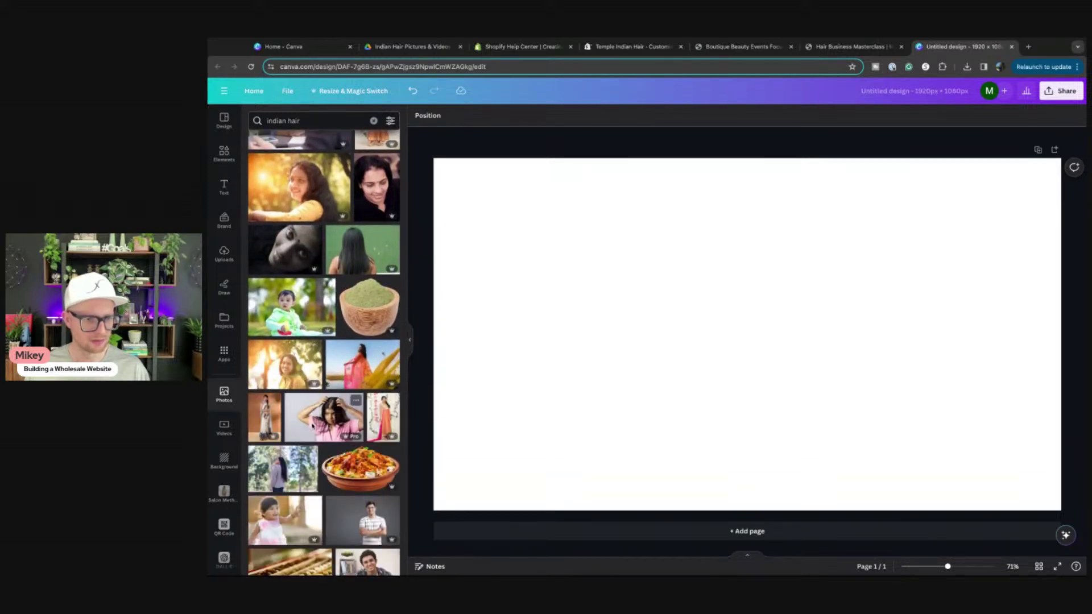
pyautogui.click(353, 351)
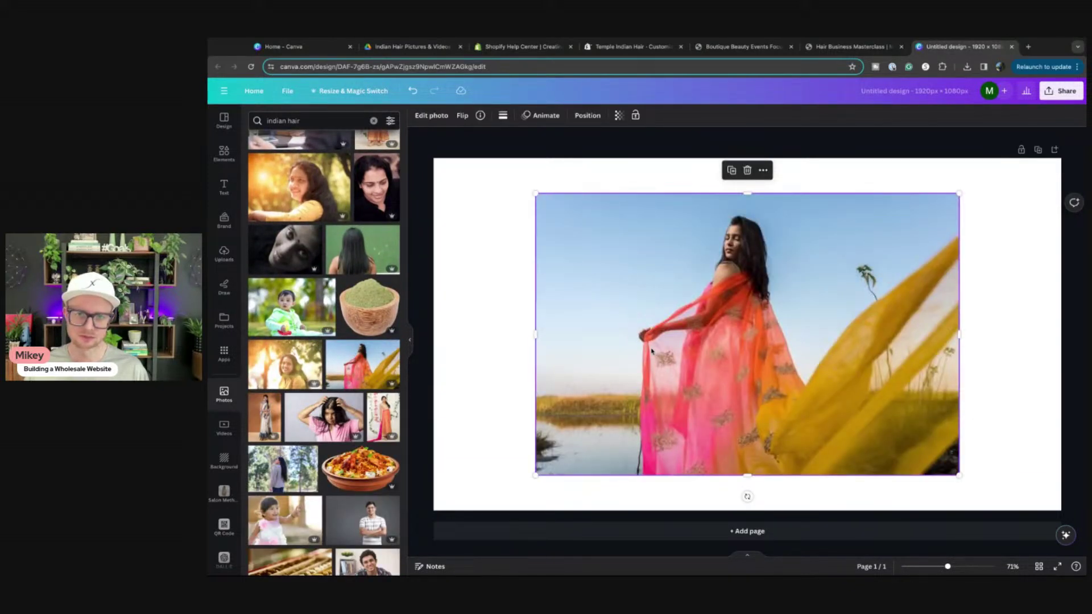
# Look through the remaining indian hair photos and search the photo library for "woman indian" instead
pyautogui.scroll(-6, 347, 395)
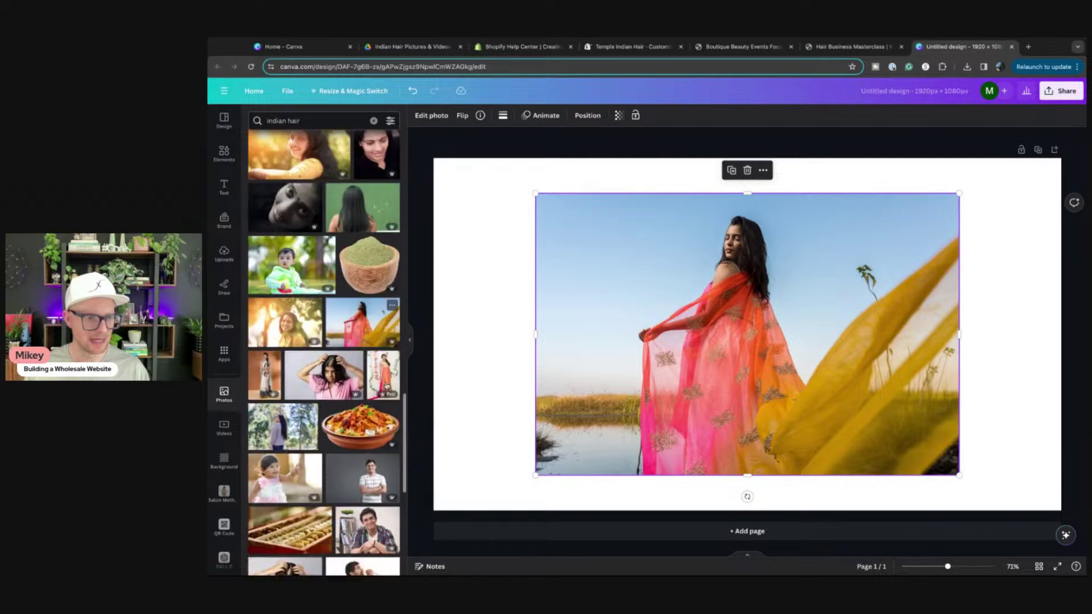
pyautogui.scroll(-2, 347, 394)
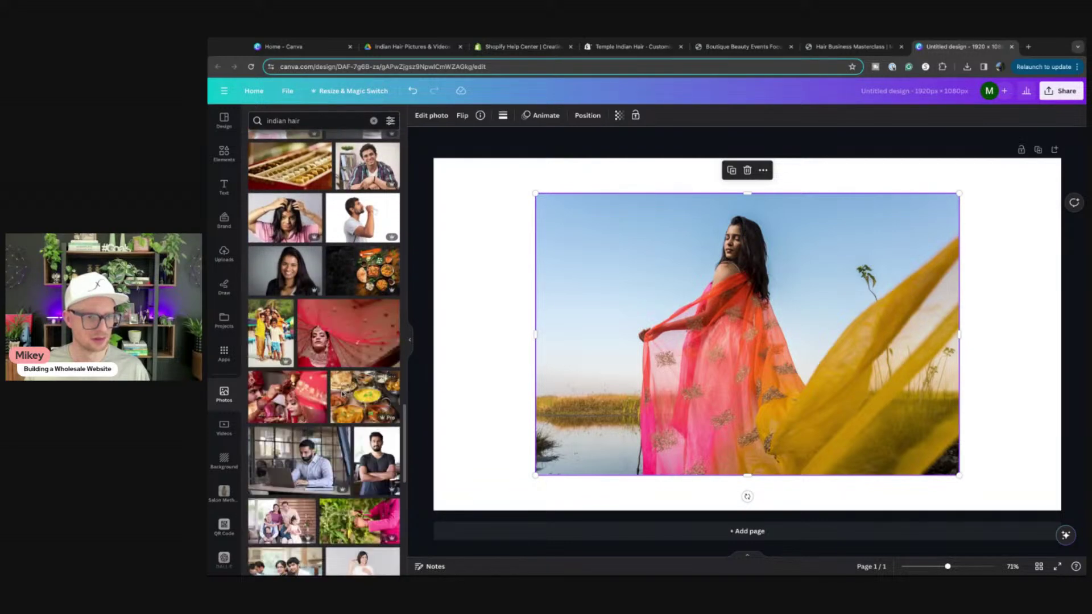
pyautogui.scroll(-3, 342, 395)
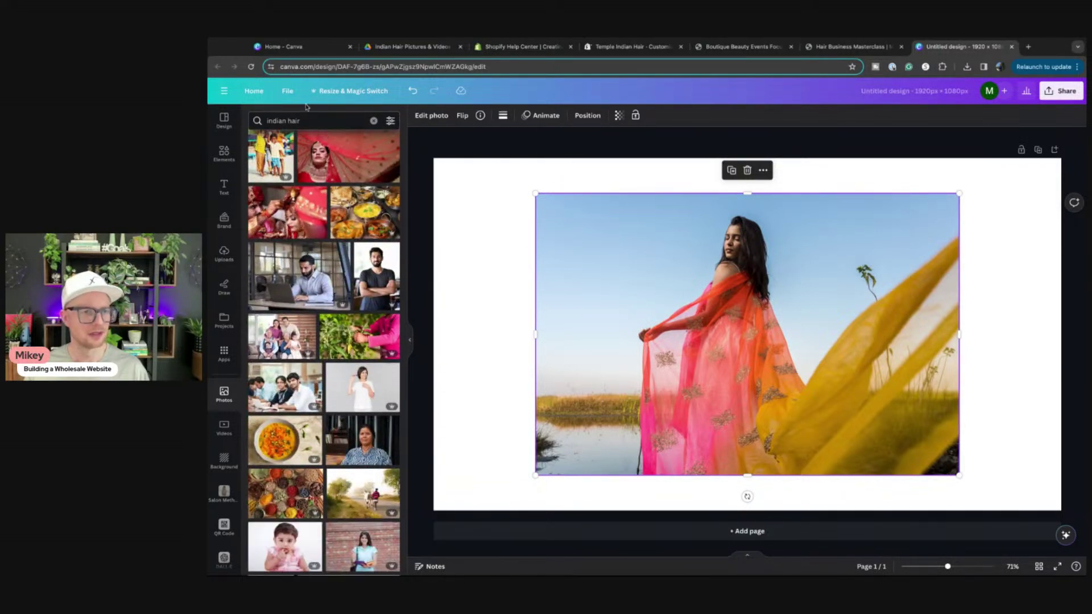
pyautogui.click(336, 121)
pyautogui.press('BackSpace')
pyautogui.press('BackSpace')
pyautogui.press('BackSpace')
pyautogui.press('BackSpace')
pyautogui.write('woman')
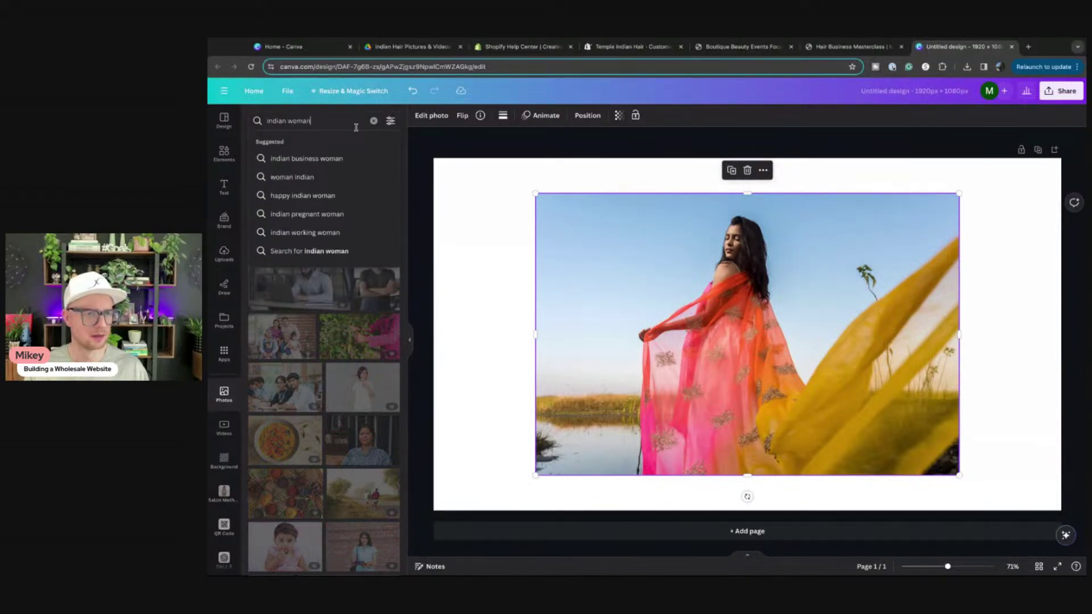
pyautogui.click(299, 178)
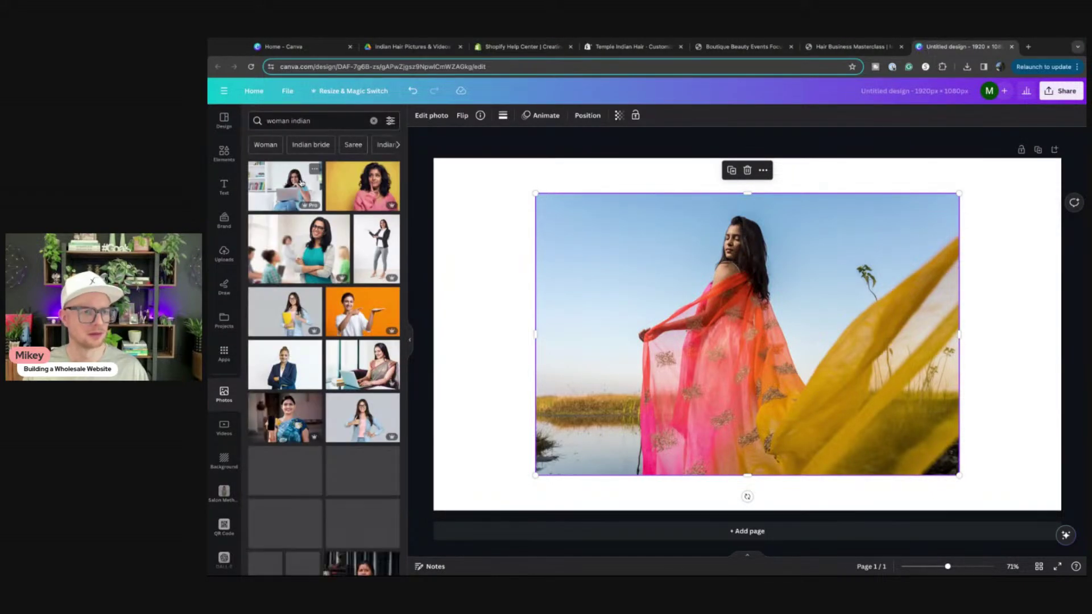
# Add the photo of the smiling woman in a pink and teal sari beside stone columns to the design
pyautogui.scroll(-10, 299, 228)
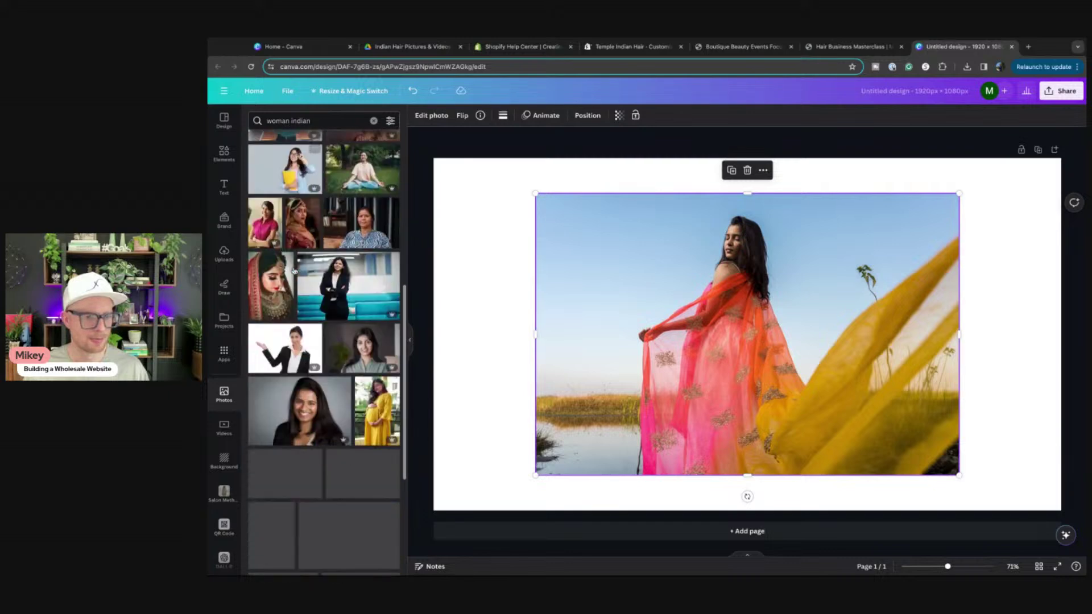
pyautogui.scroll(-10, 294, 270)
pyautogui.scroll(-5, 297, 269)
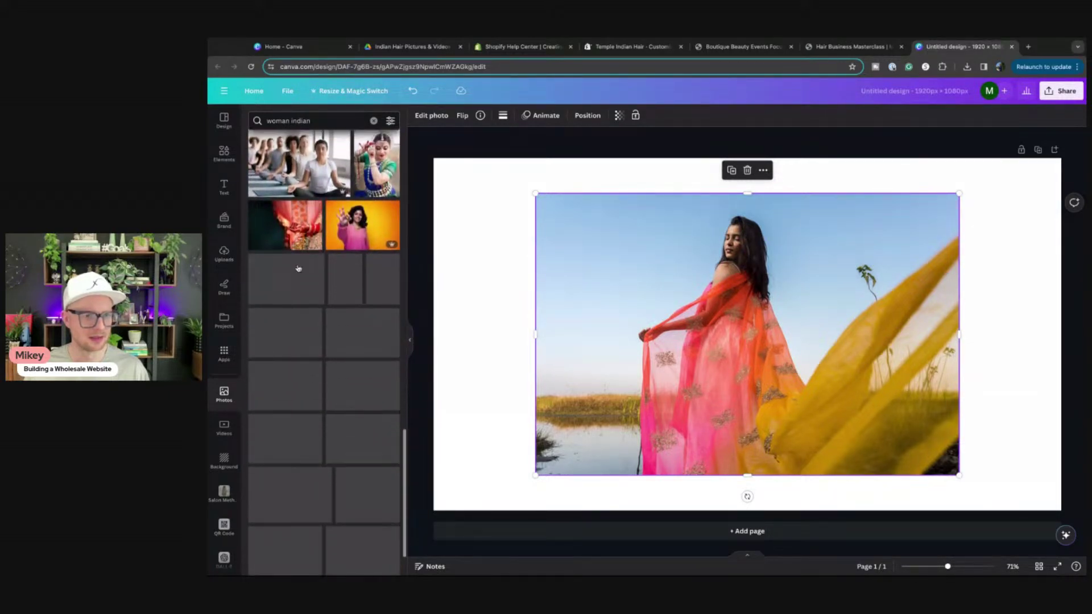
pyautogui.scroll(-5, 298, 268)
pyautogui.scroll(-3, 297, 269)
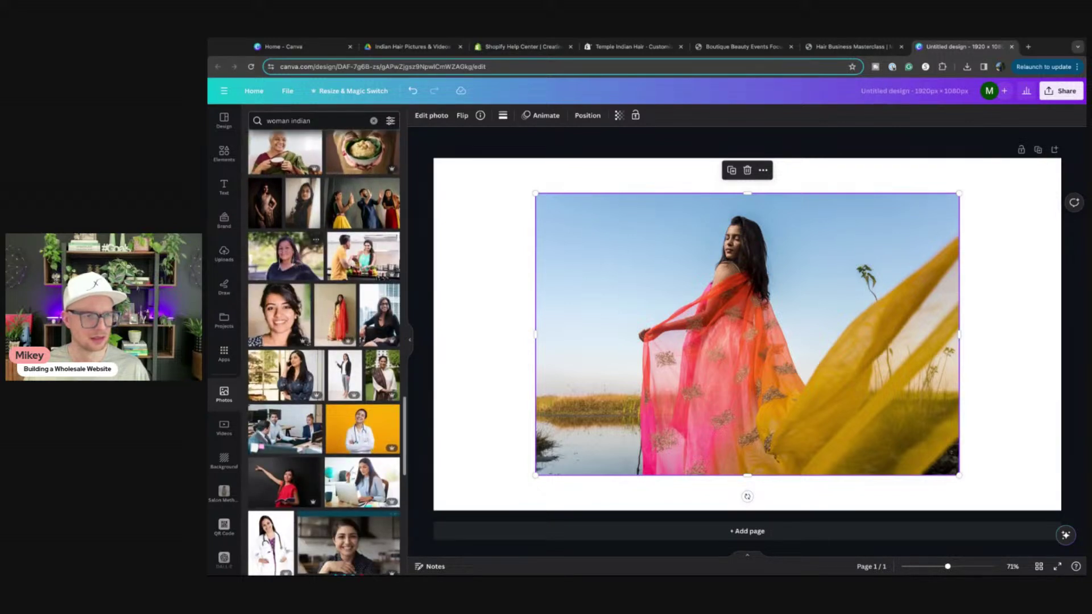
pyautogui.scroll(-3, 297, 269)
pyautogui.scroll(-3, 297, 269)
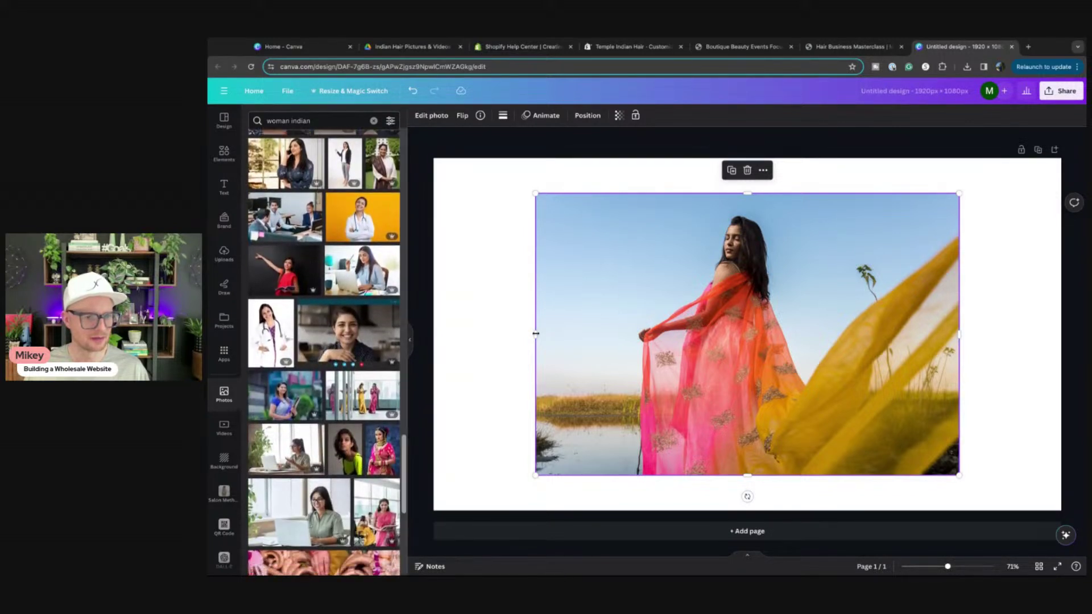
pyautogui.scroll(-5, 336, 325)
pyautogui.scroll(-8, 336, 325)
pyautogui.scroll(-2, 333, 327)
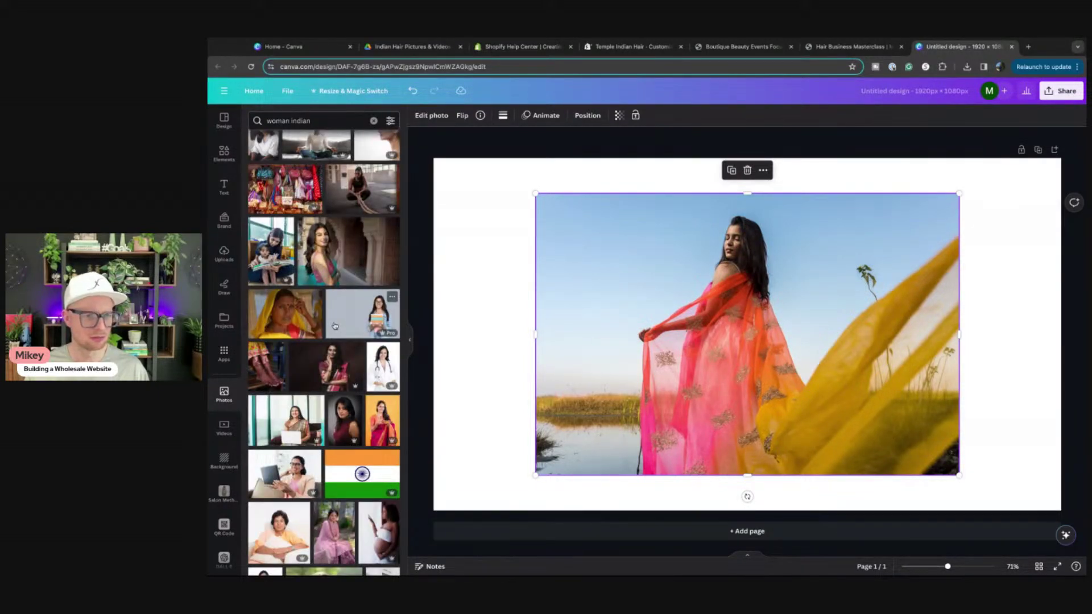
pyautogui.click(334, 263)
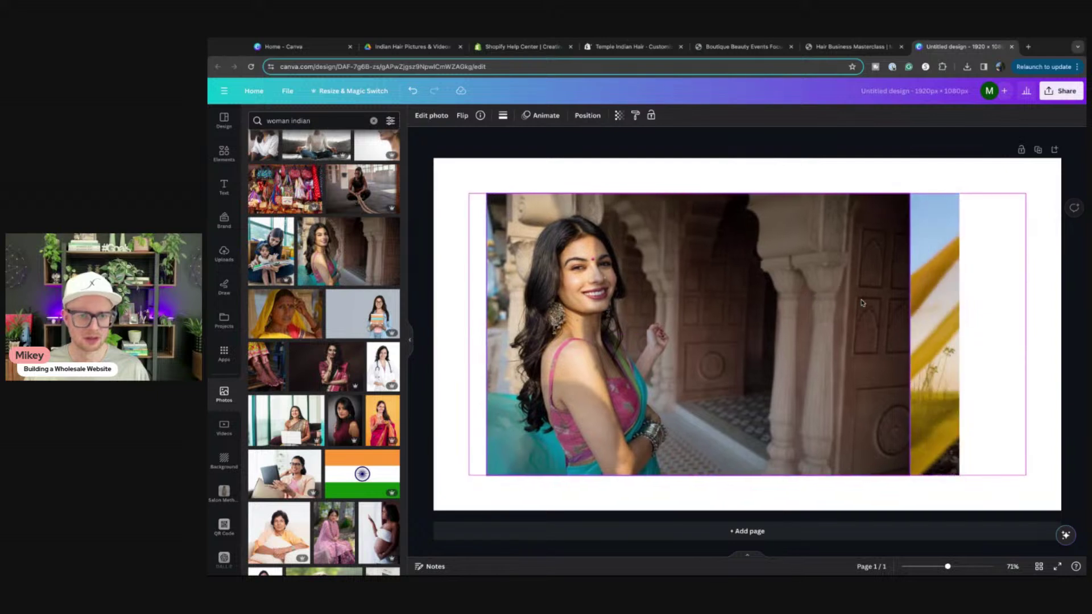
# Delete the waterside sari photo and enlarge the stone-column photo to cover the whole page
pyautogui.click(929, 312)
pyautogui.moveTo(853, 319); pyautogui.dragTo(818, 359)
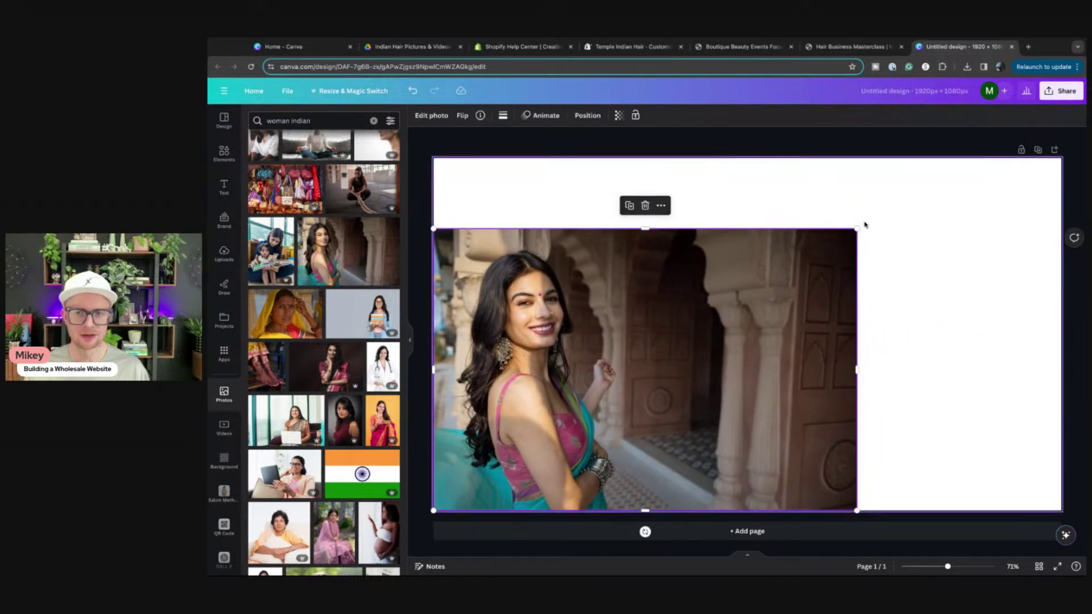
pyautogui.moveTo(857, 229); pyautogui.dragTo(846, 260)
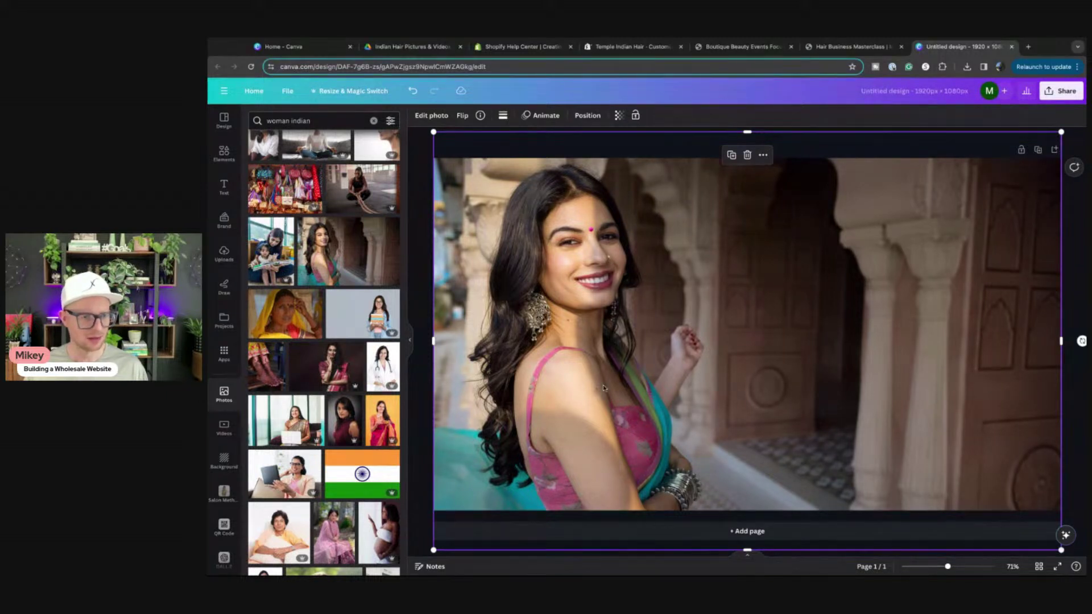
# Try two other sari photos over the design, the woman under the arches and the seated laughing woman, and delete both
pyautogui.scroll(-15, 301, 391)
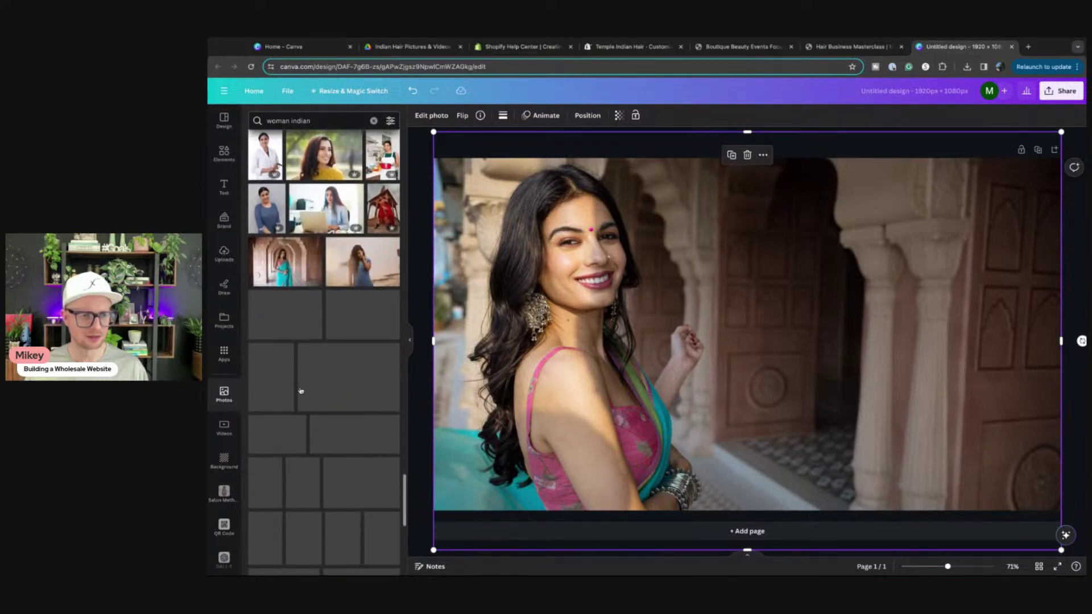
pyautogui.click(284, 272)
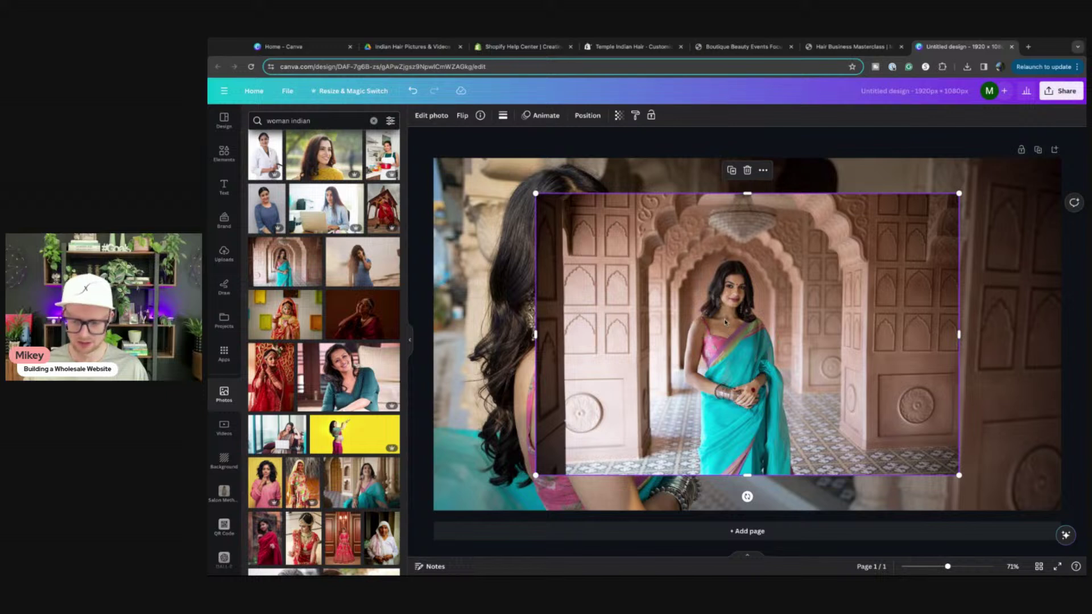
pyautogui.press('Delete')
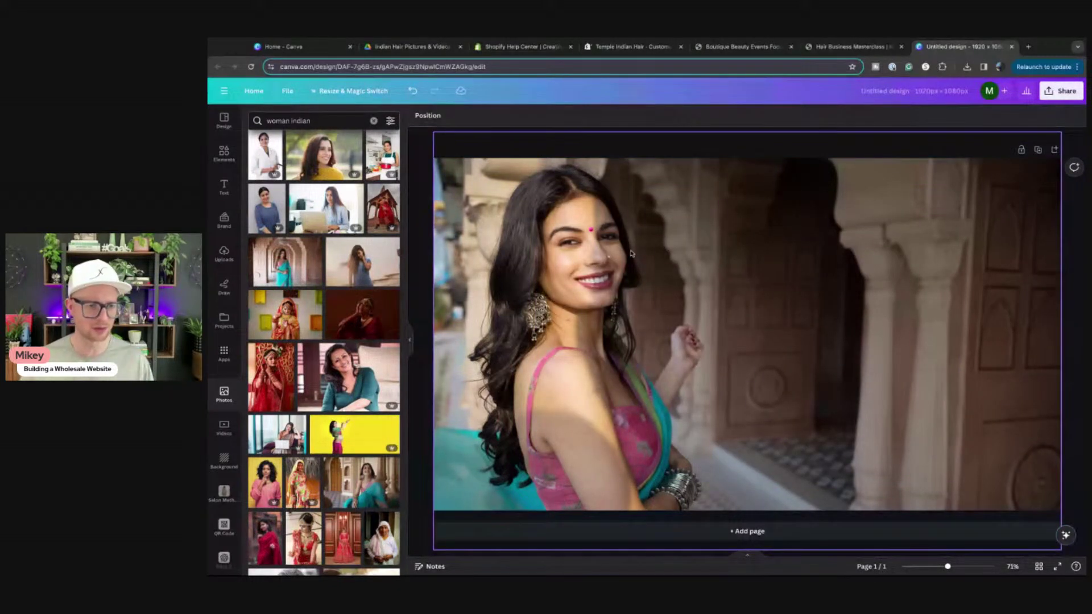
pyautogui.click(392, 464)
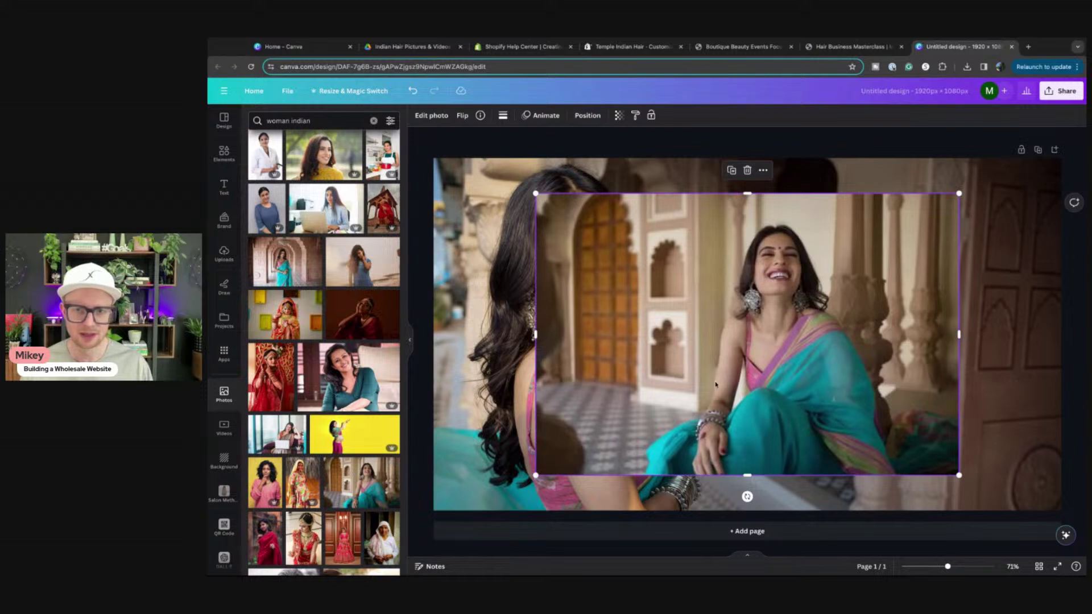
pyautogui.press('Delete')
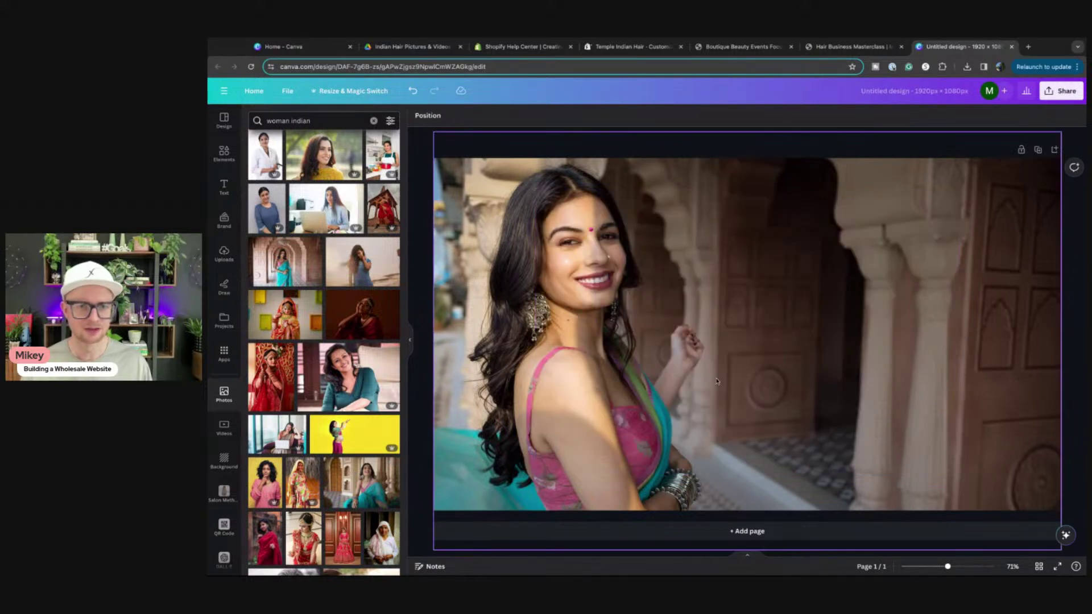
# Name the design temple-indian-hair-banner and download it as a JPG at 1,920 × 1,080 px with quality 70
pyautogui.write('temple-indian-hair-banner')
pyautogui.press('Return')
pyautogui.click(1061, 91)
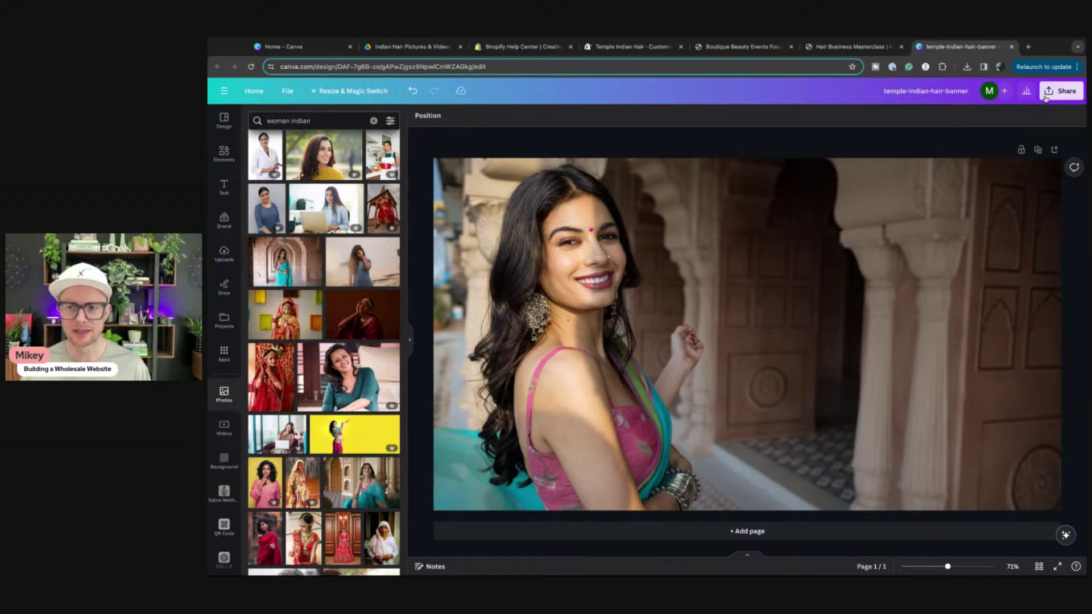
pyautogui.click(949, 325)
pyautogui.click(938, 159)
pyautogui.click(955, 181)
pyautogui.moveTo(1040, 223); pyautogui.dragTo(1027, 222)
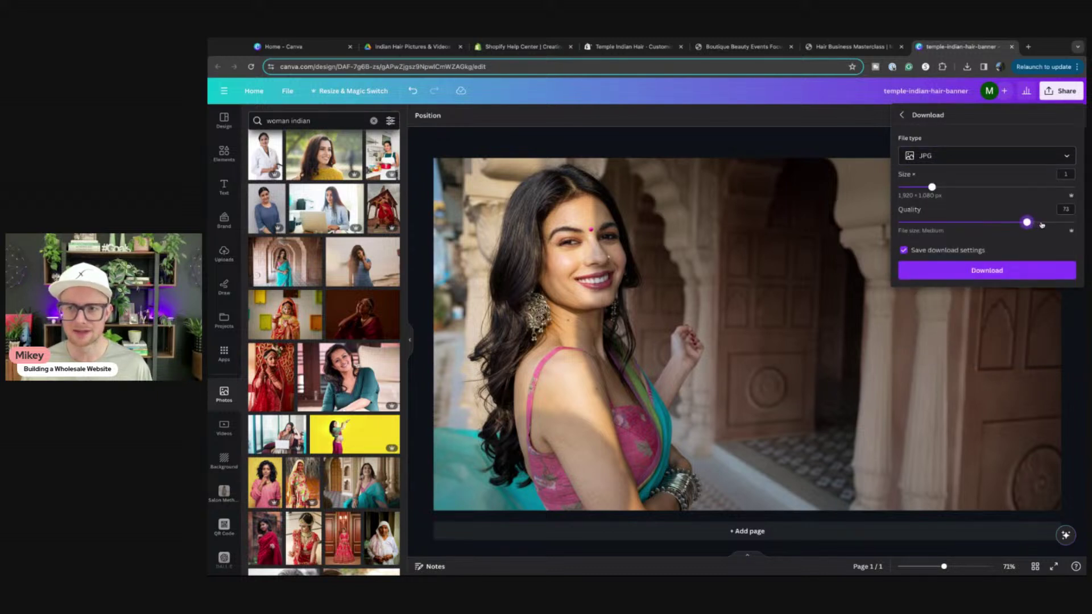
pyautogui.press('Left')
pyautogui.press('Left')
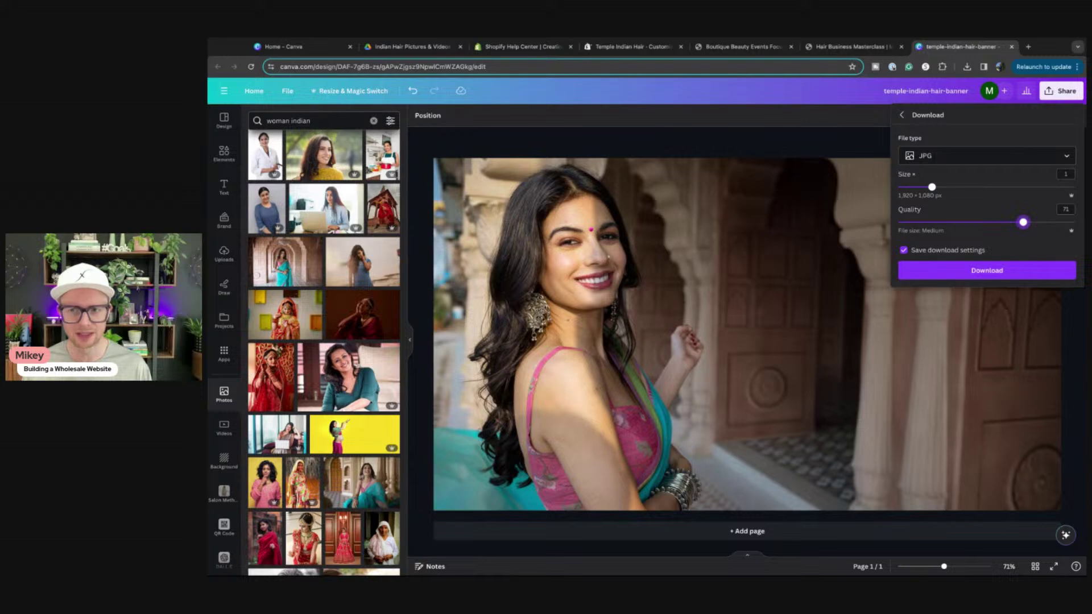
pyautogui.press('Left')
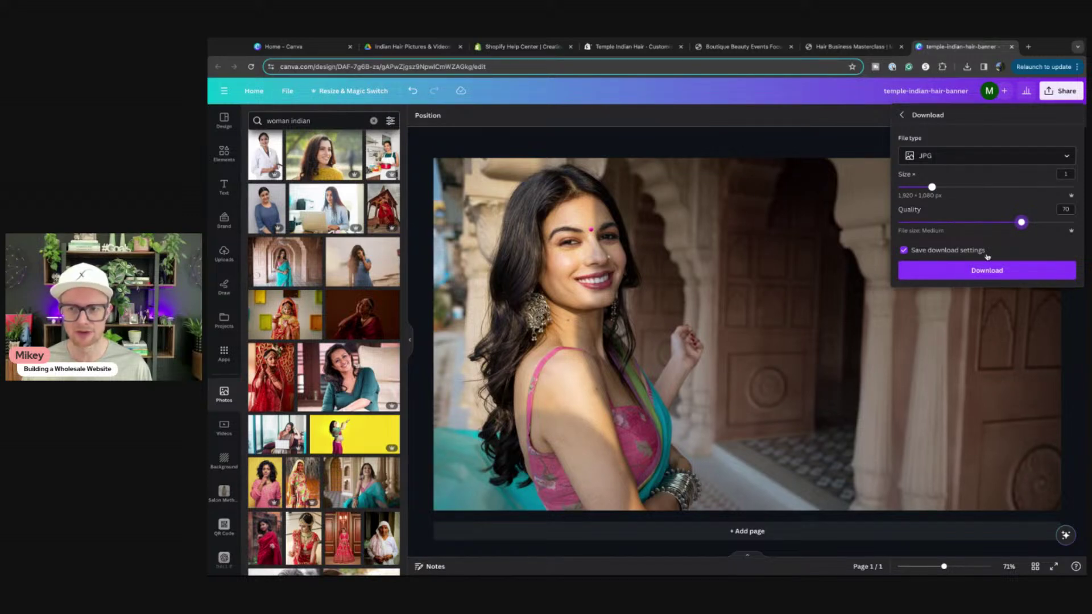
pyautogui.click(1011, 272)
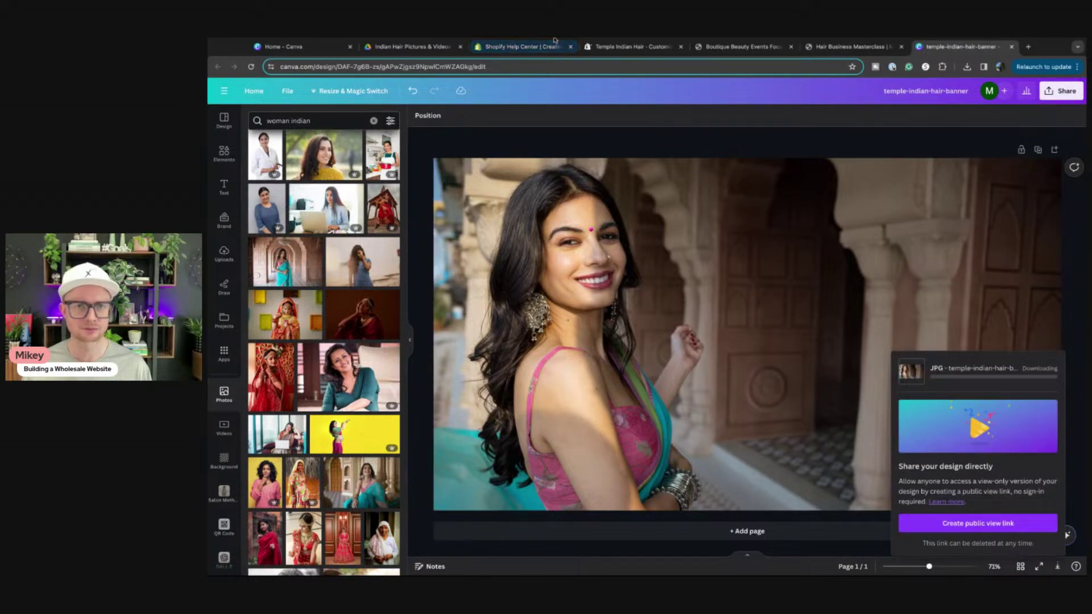
# Switch to the Shopify theme editor and upload temple-indian-hair-banner as the first image of the home page's image banner
pyautogui.click(632, 46)
pyautogui.click(512, 259)
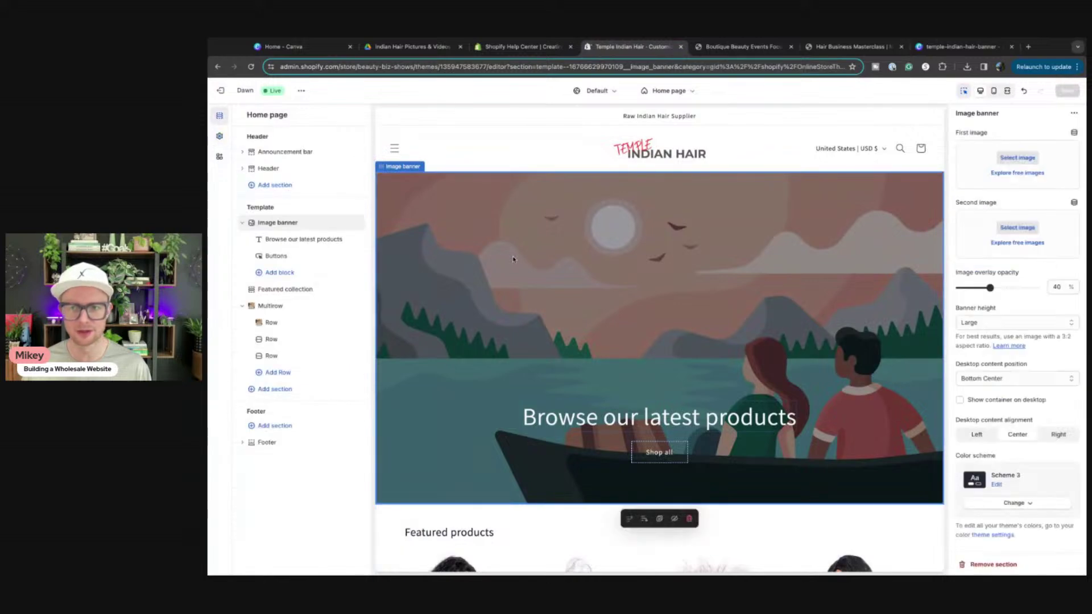
pyautogui.click(1018, 158)
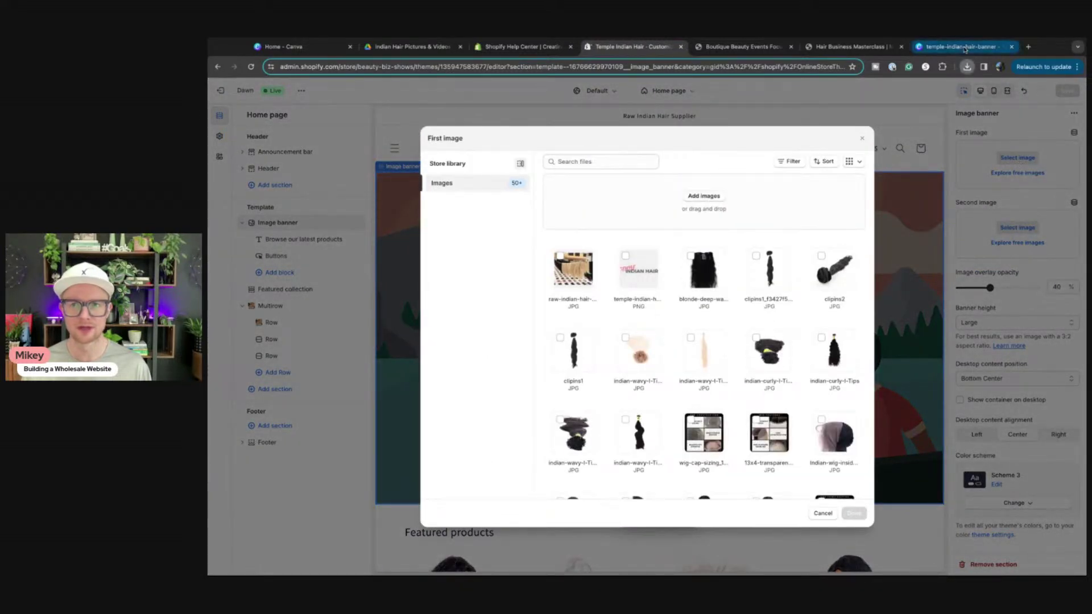
pyautogui.moveTo(931, 78); pyautogui.dragTo(700, 278)
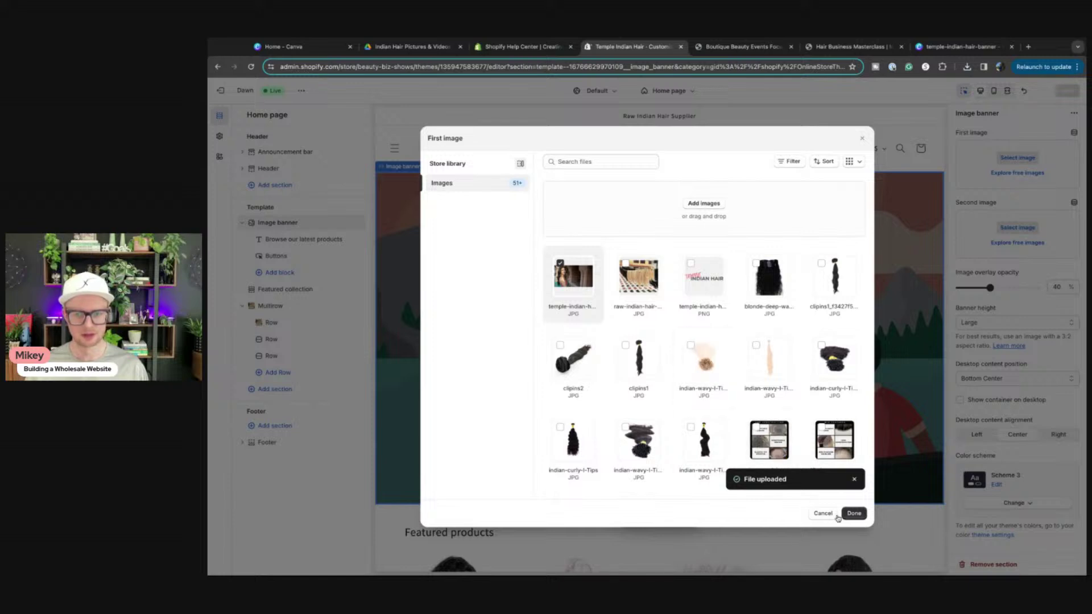
pyautogui.click(851, 513)
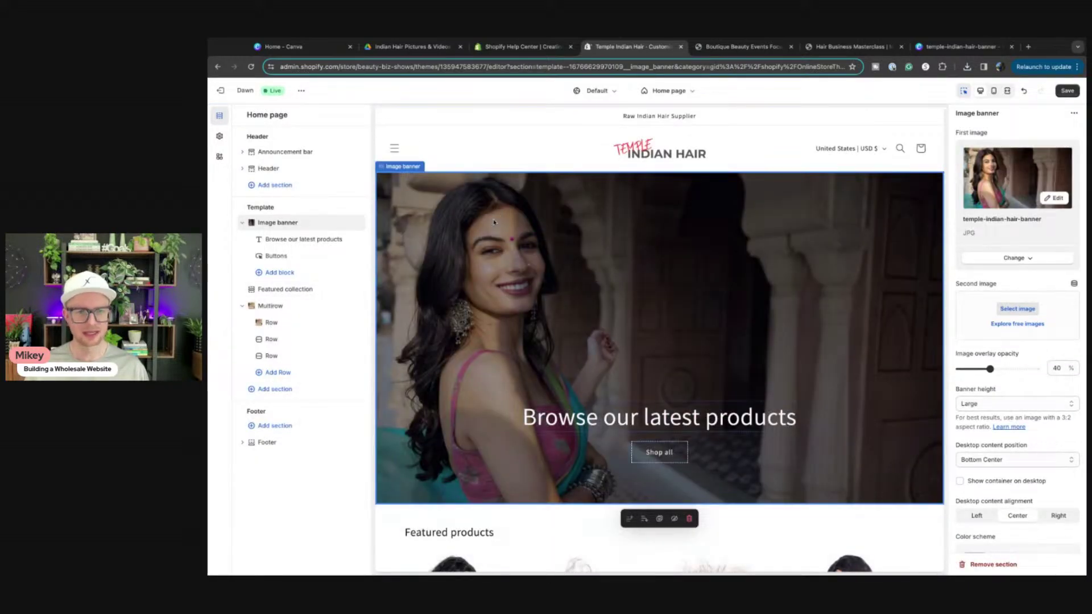
# Set the image banner's overlay opacity to 20%
pyautogui.scroll(-1, 988, 433)
pyautogui.scroll(-1, 988, 433)
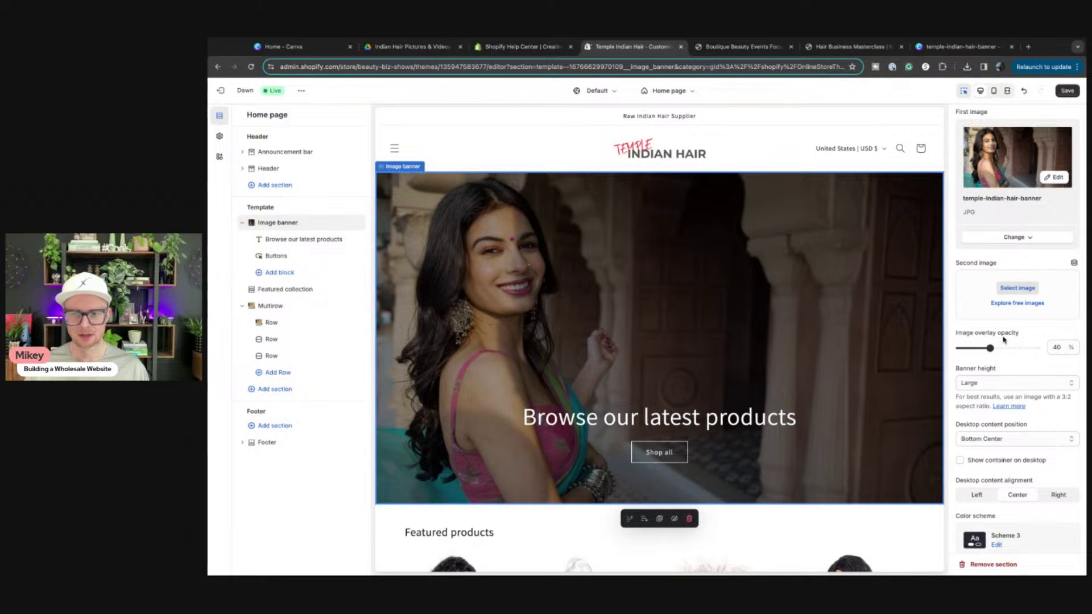
pyautogui.moveTo(990, 347); pyautogui.dragTo(974, 348)
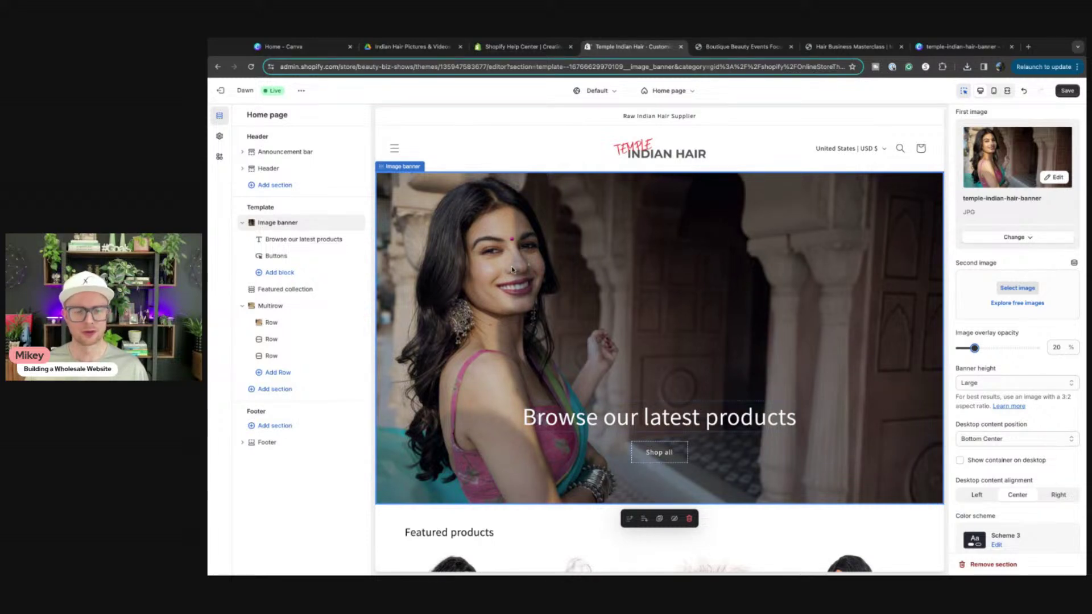
# Switch back to the Canva banner design and flip the stone-column photo horizontally
pyautogui.click(964, 47)
pyautogui.click(609, 315)
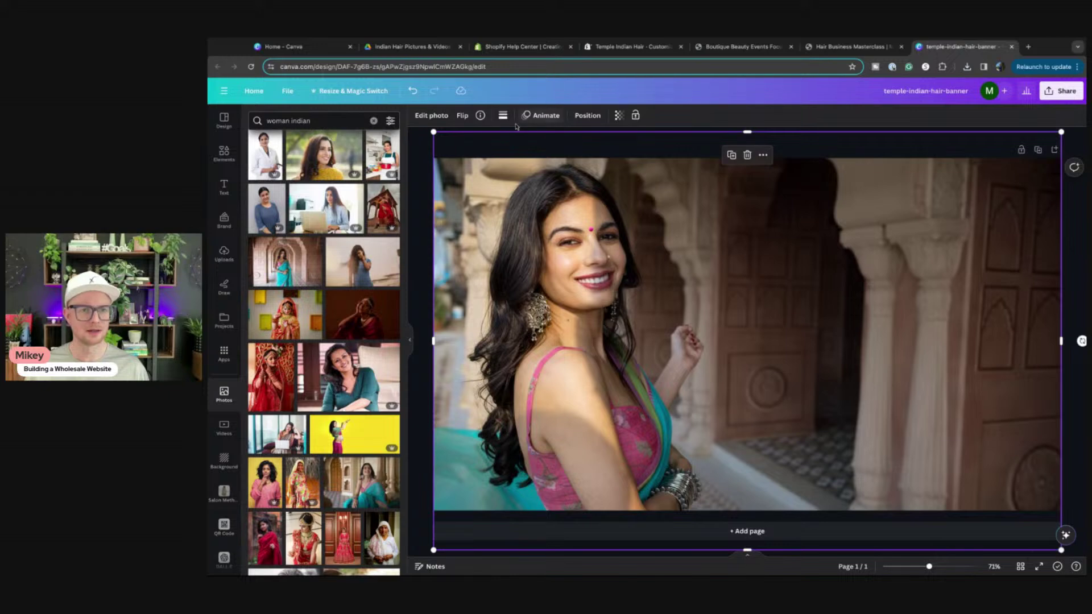
pyautogui.click(462, 115)
pyautogui.click(473, 140)
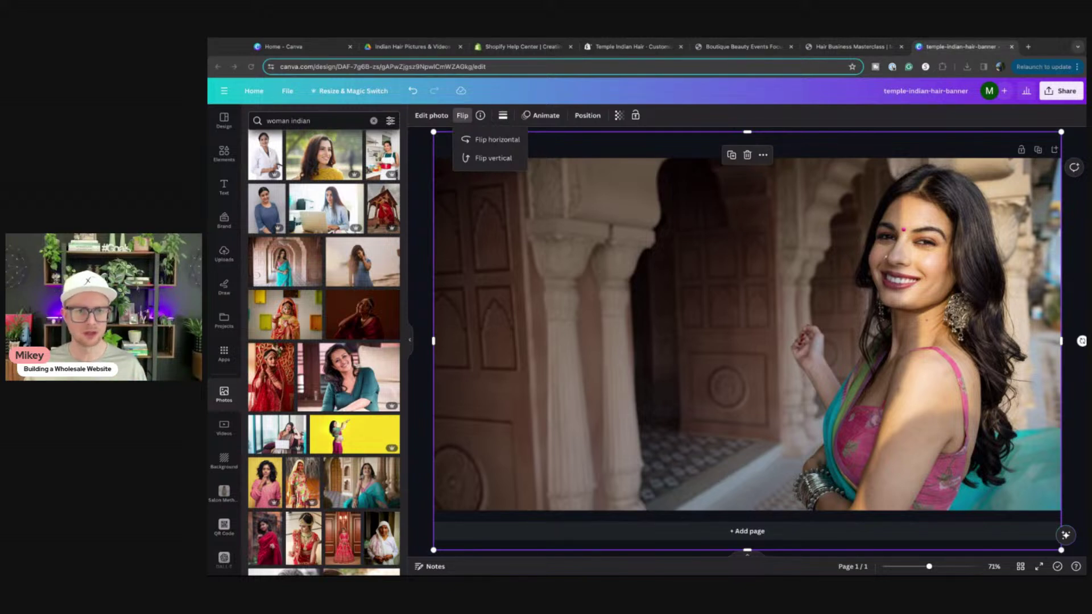
# Rename the design as temple-indian-hair-header
pyautogui.click(969, 90)
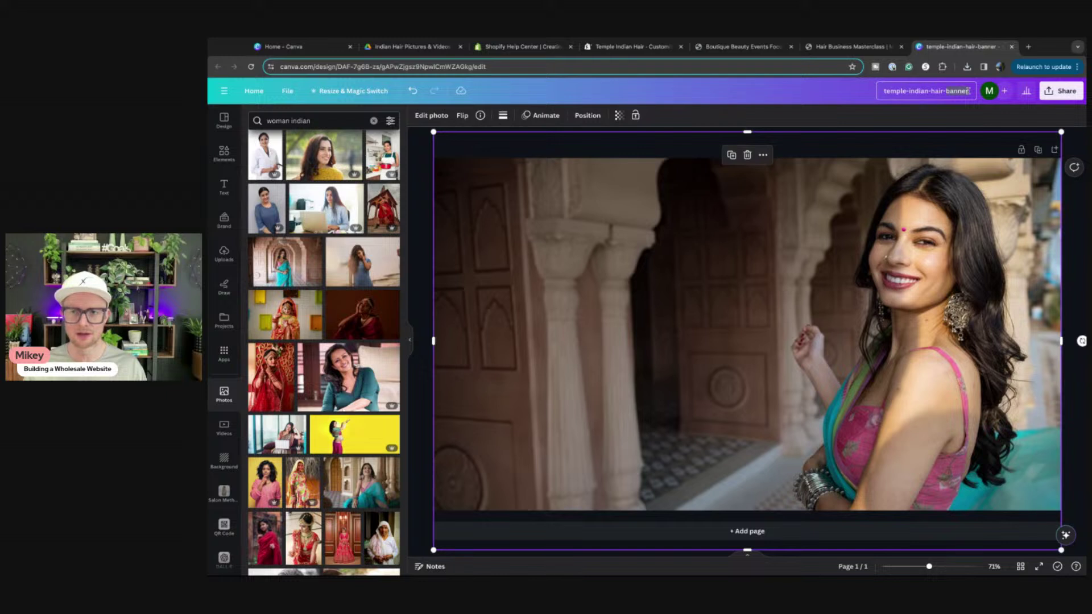
pyautogui.press('BackSpace')
pyautogui.press('BackSpace')
pyautogui.press('BackSpace')
pyautogui.press('BackSpace')
pyautogui.press('BackSpace')
pyautogui.press('BackSpace')
pyautogui.write('header')
pyautogui.press('Return')
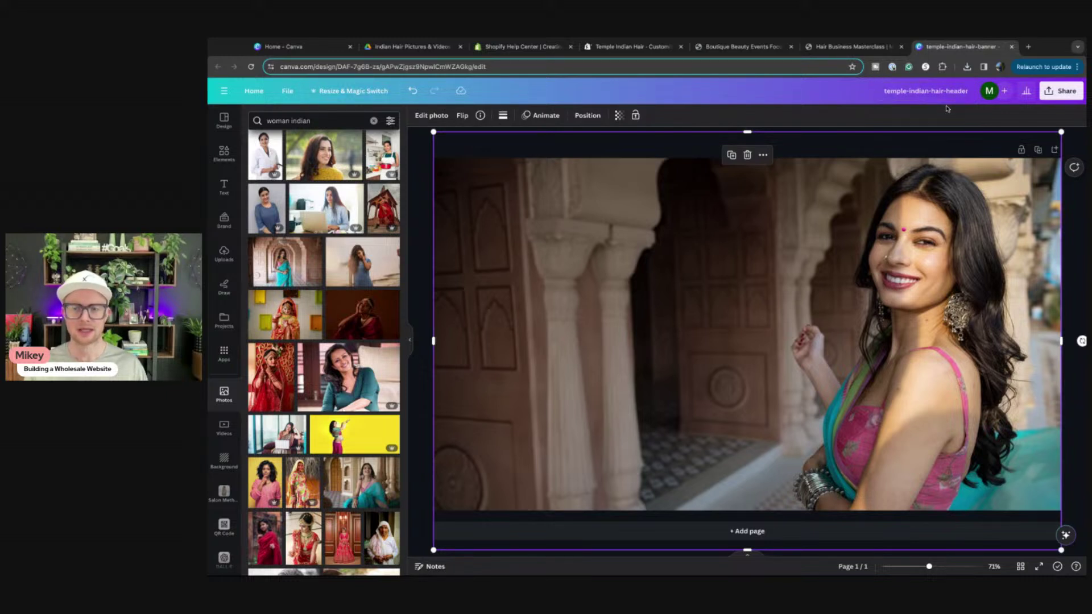
# Download the flipped design as a JPG with quality 70
pyautogui.click(1062, 91)
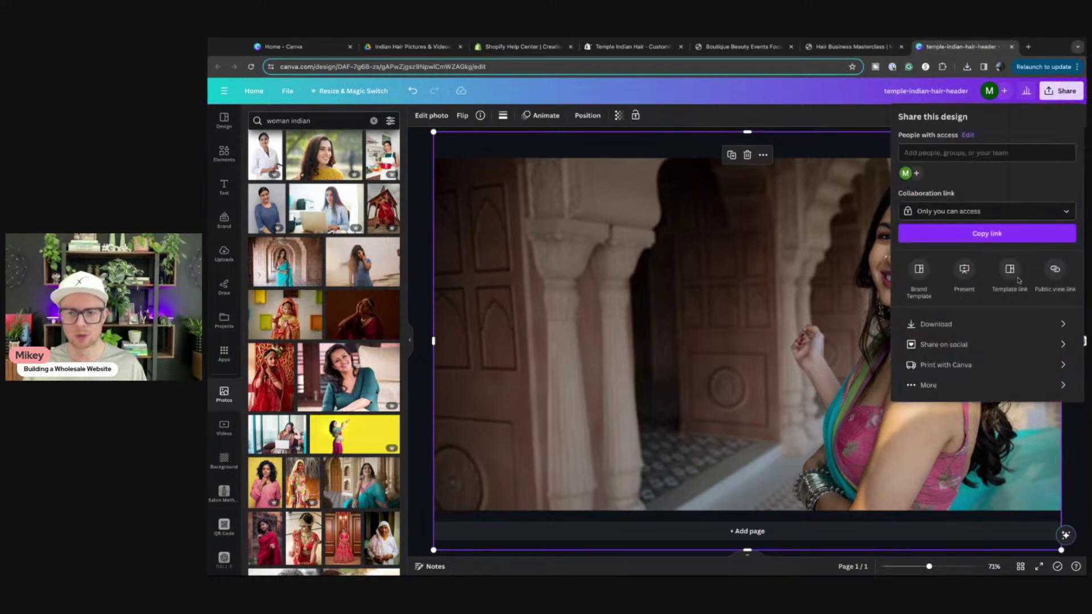
pyautogui.click(947, 329)
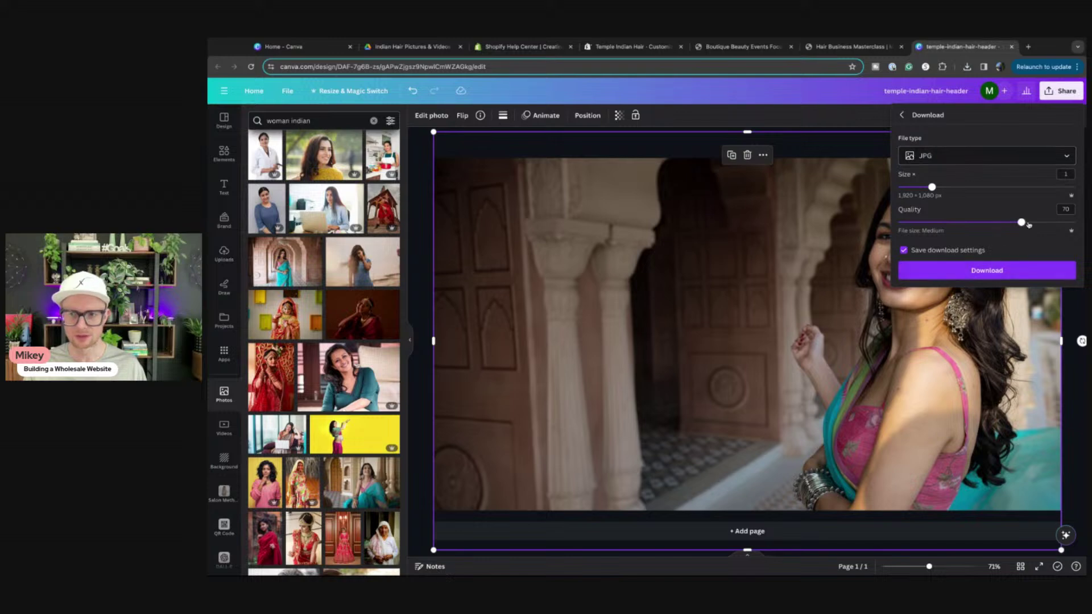
pyautogui.click(983, 272)
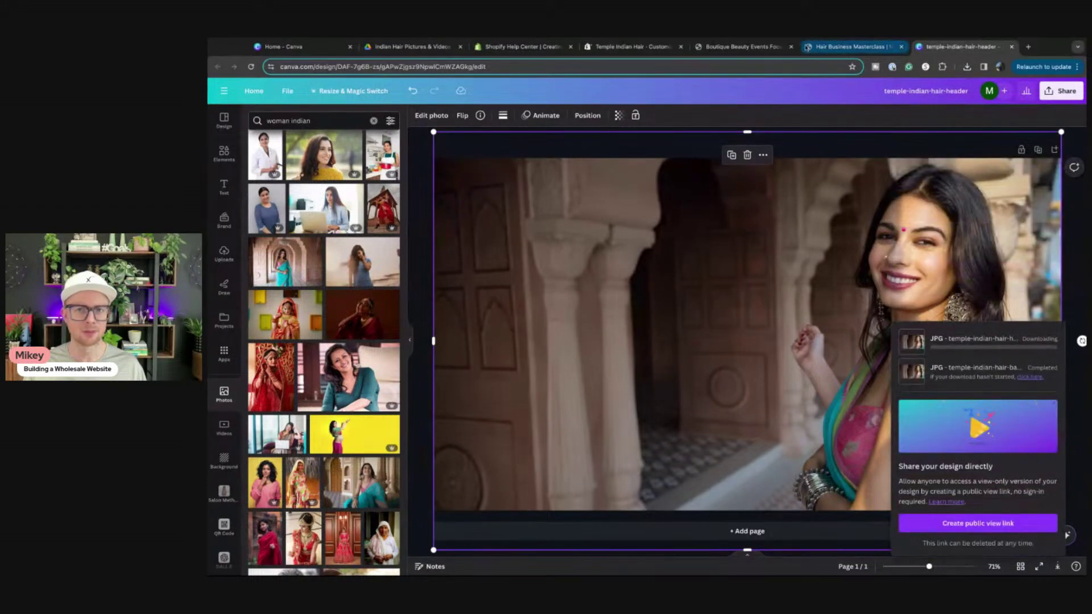
# Switch to the Shopify theme editor and replace the image banner's first image with an upload of temple-indian-hair-header
pyautogui.click(633, 46)
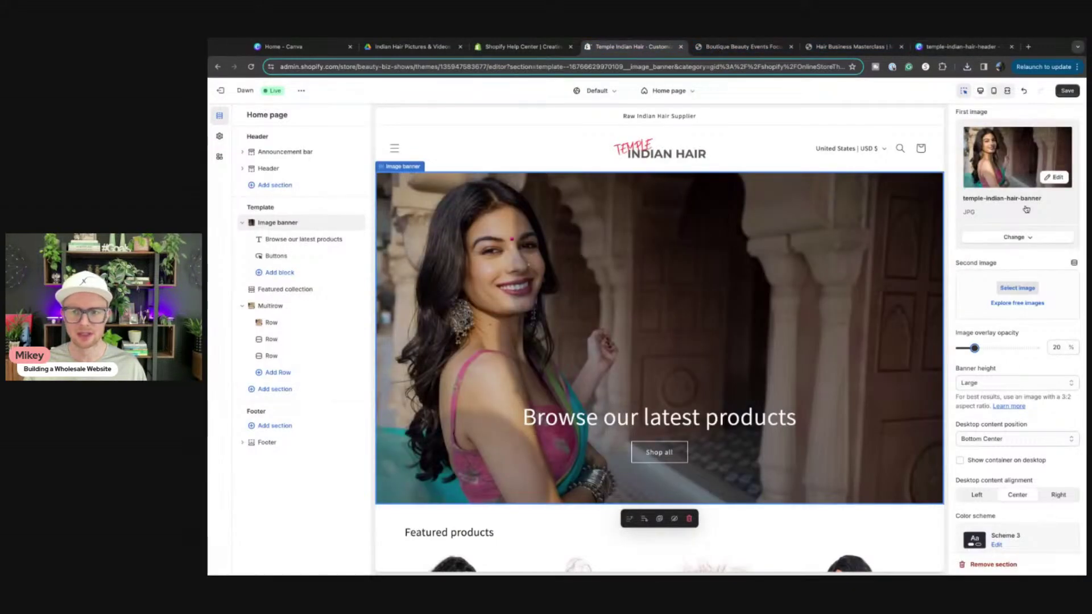
pyautogui.click(1015, 238)
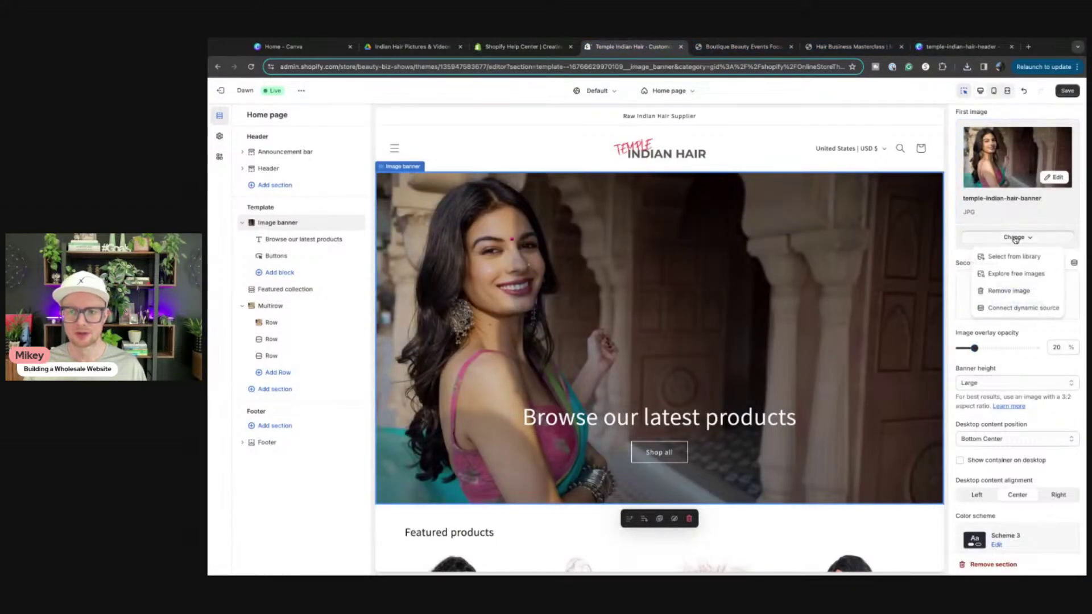
pyautogui.click(1005, 290)
pyautogui.click(1018, 137)
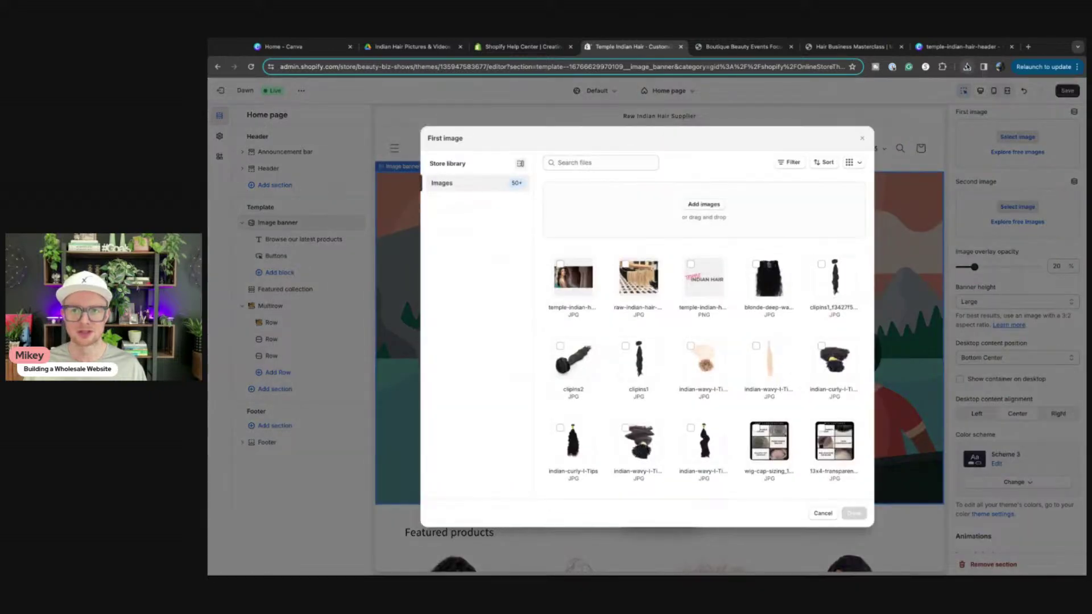
pyautogui.moveTo(967, 66); pyautogui.dragTo(647, 319)
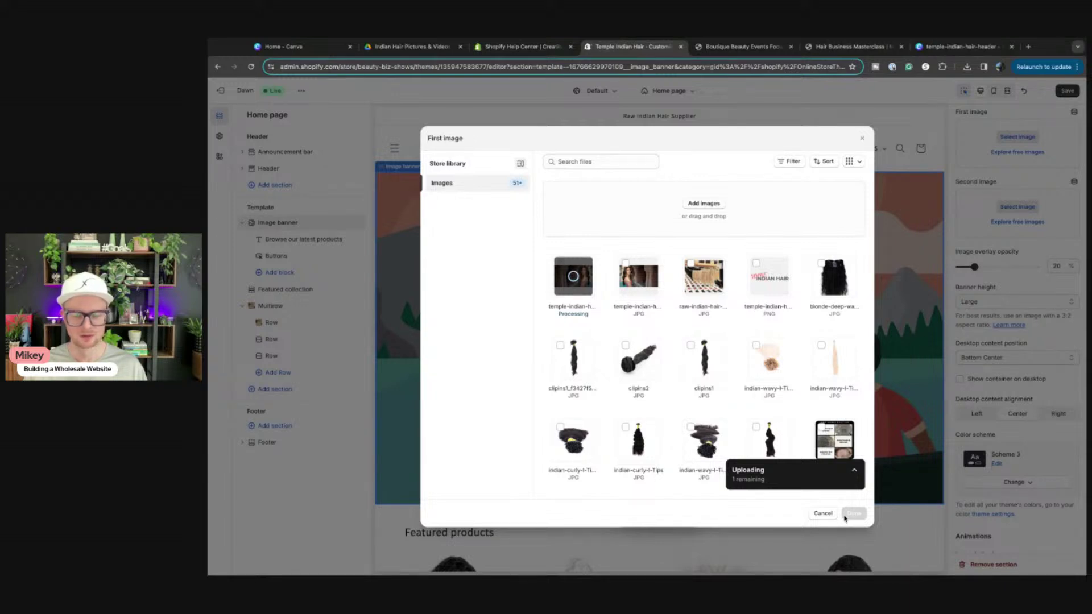
pyautogui.click(847, 516)
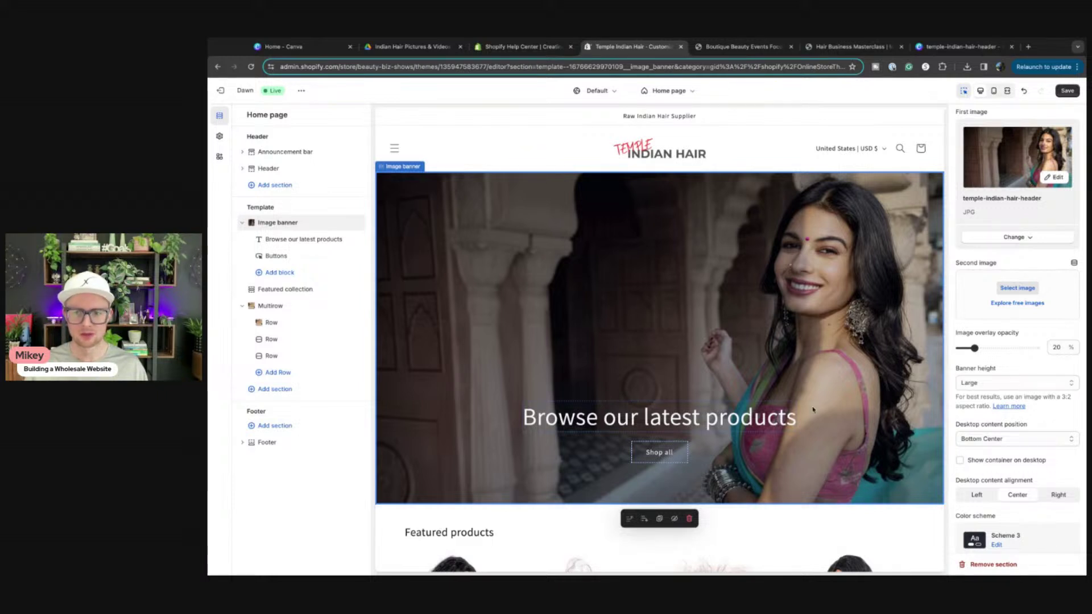
# Set the image banner's desktop content position to Middle Left and look over its other settings
pyautogui.click(987, 440)
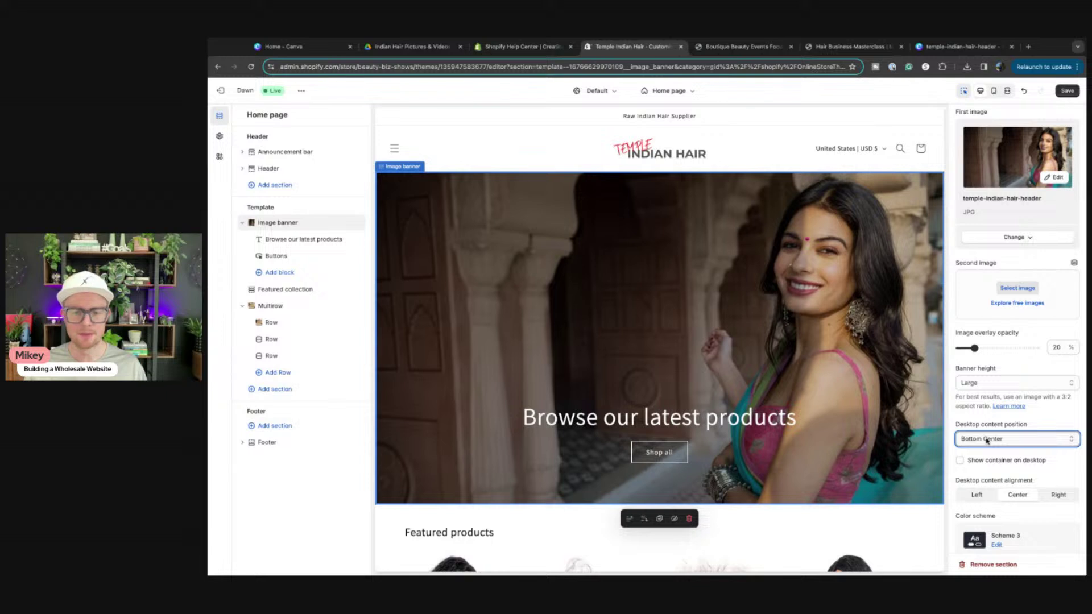
pyautogui.click(985, 393)
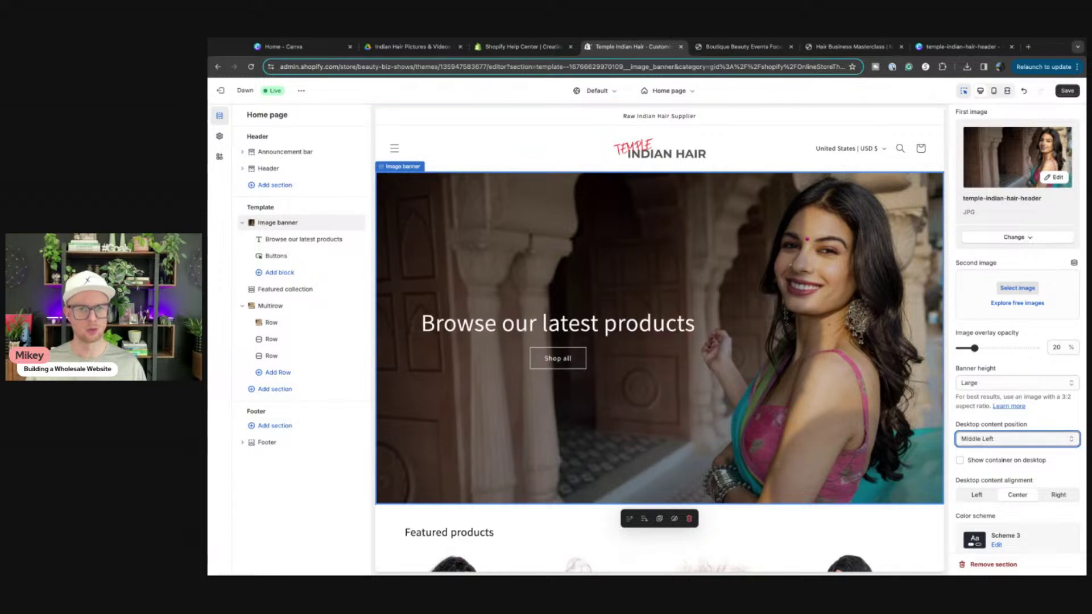
pyautogui.scroll(1, 1017, 342)
pyautogui.scroll(-3, 1017, 341)
pyautogui.scroll(3, 1017, 341)
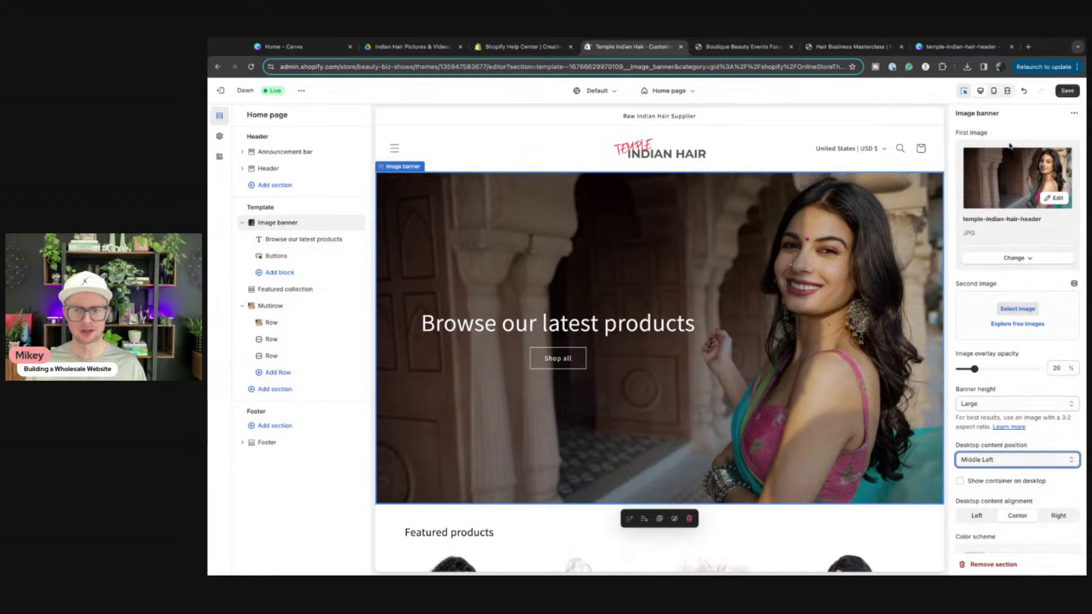
pyautogui.scroll(-4, 985, 421)
pyautogui.scroll(5, 985, 421)
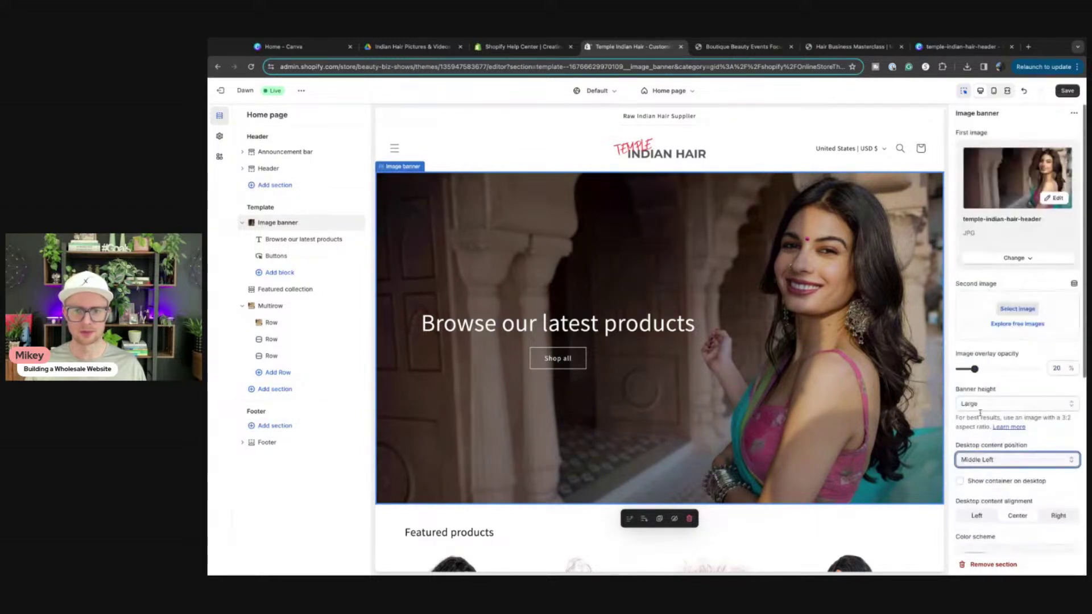
# Change the image banner's heading text to "Raw Indian Hair Supplier"
pyautogui.click(512, 324)
pyautogui.tripleClick(1055, 171)
pyautogui.write('Raw Indian Hair Sup')
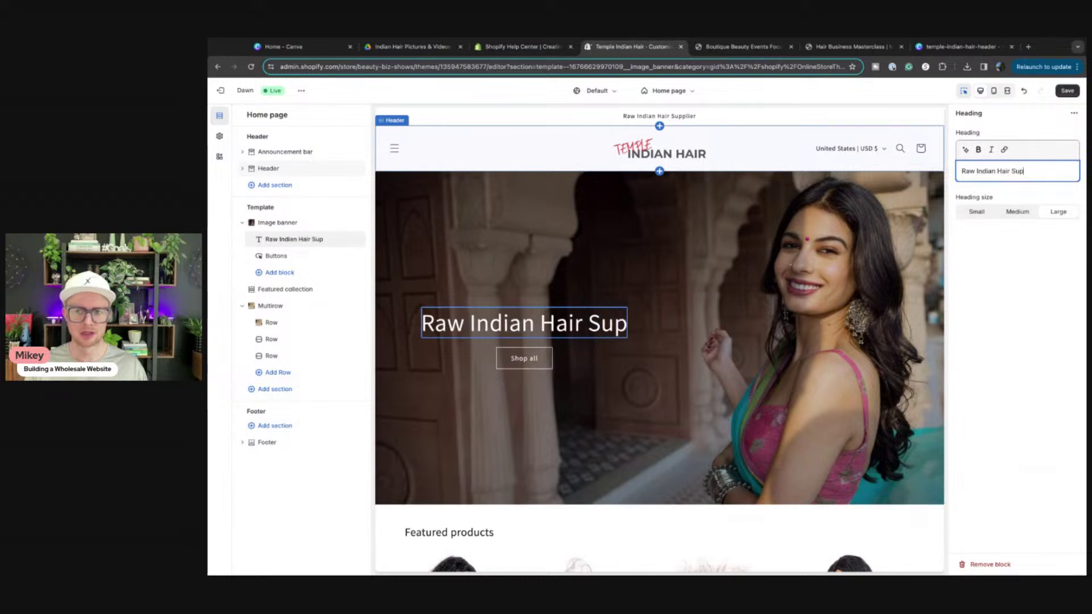
pyautogui.write('plier')
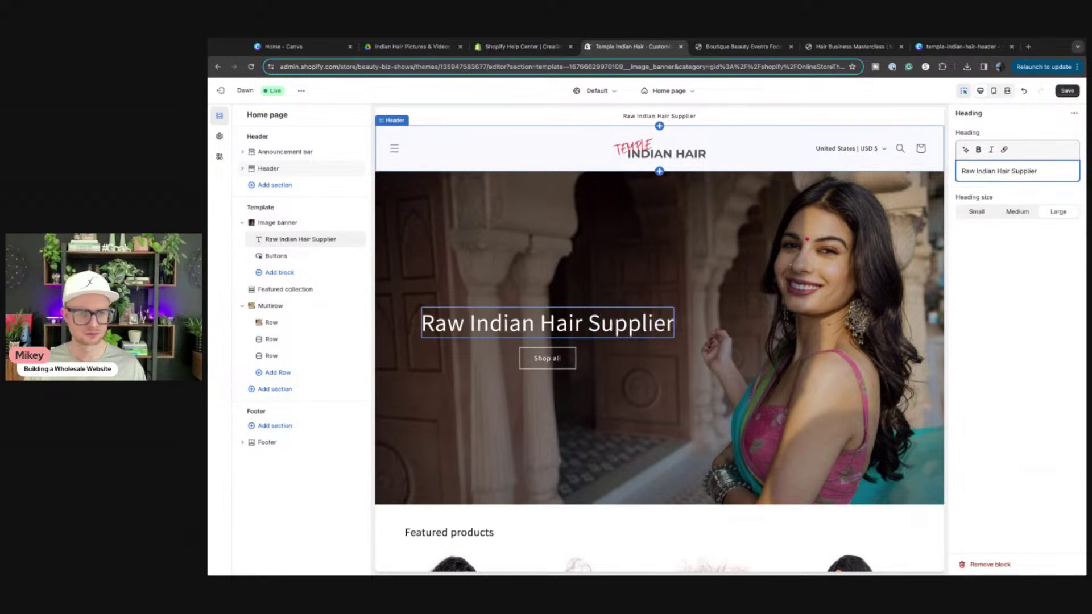
# Change the image banner's first button label to "VIEW PRODUCTS" and save the theme
pyautogui.click(556, 362)
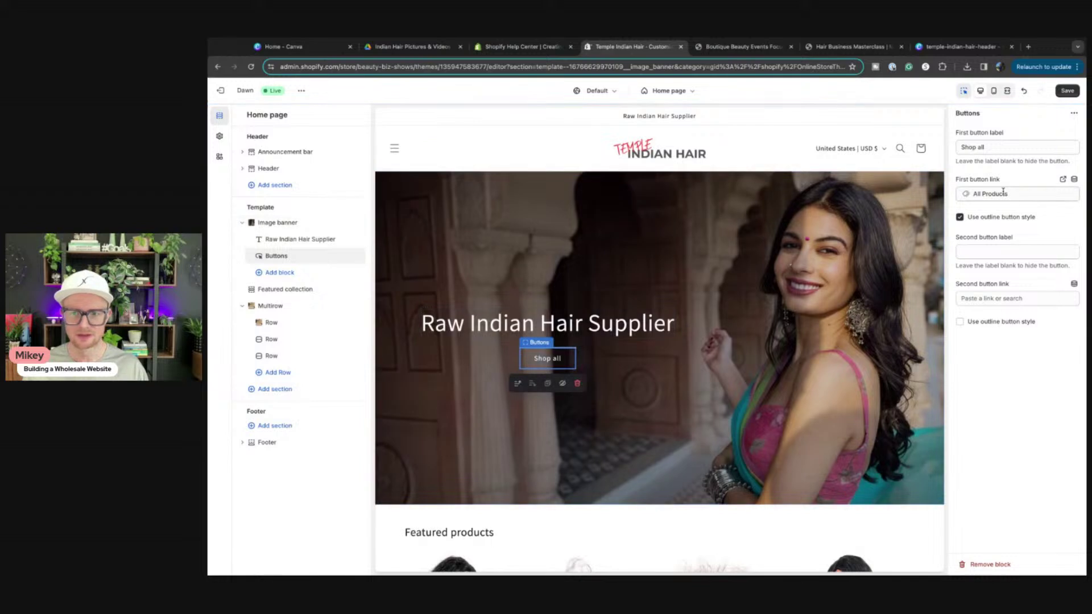
pyautogui.click(1002, 148)
pyautogui.moveTo(1002, 147); pyautogui.dragTo(947, 147)
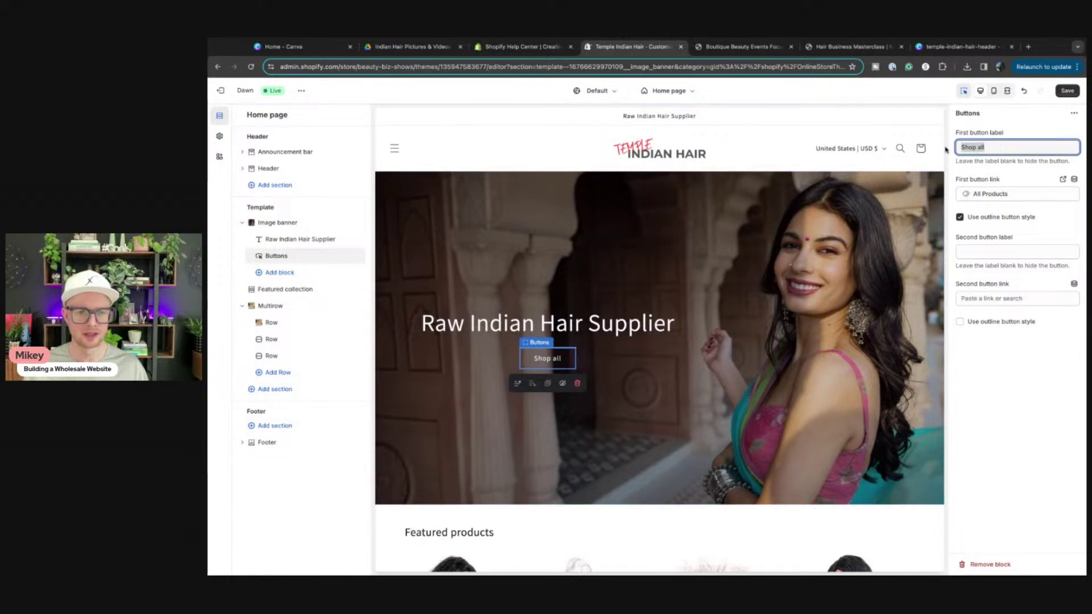
pyautogui.write('VIEW')
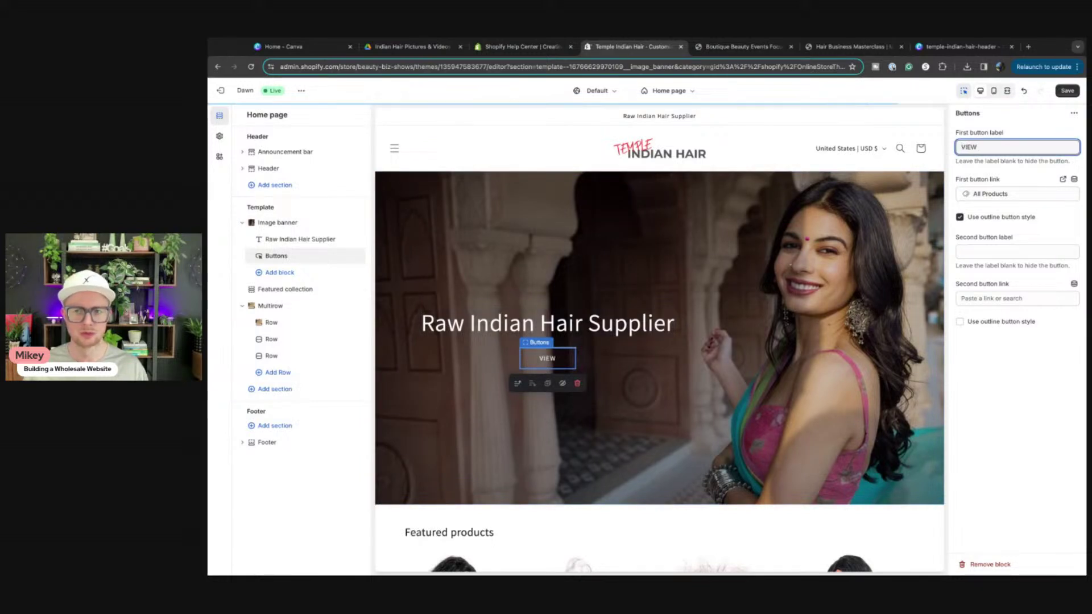
pyautogui.write(' PRODUCTS')
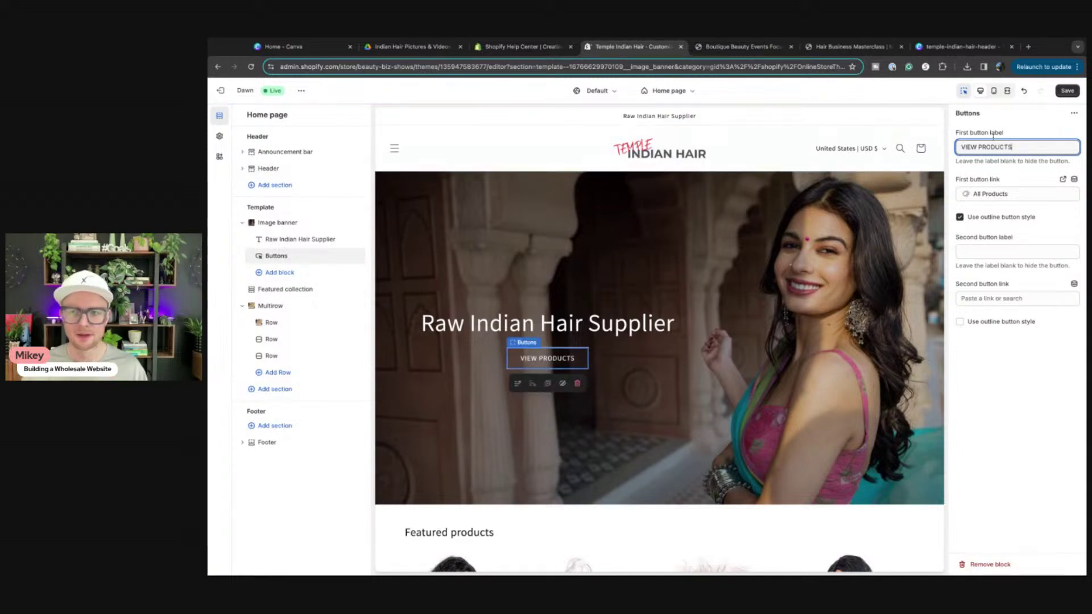
pyautogui.click(1071, 93)
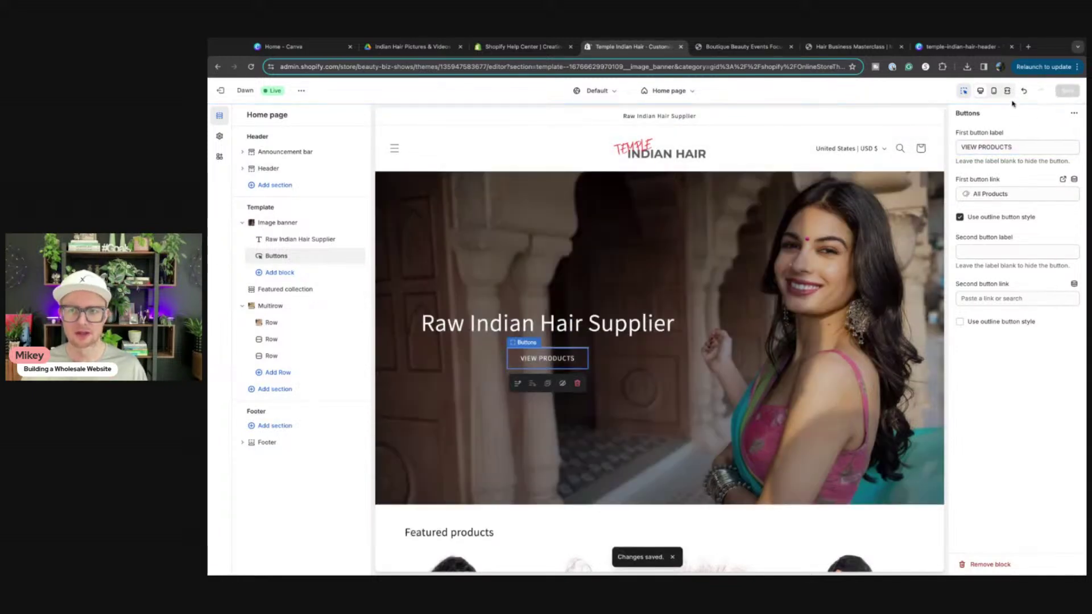
# Compare the banner in the mobile and desktop previews, add a focal point on the woman's face in the banner's first image, and save it
pyautogui.click(994, 92)
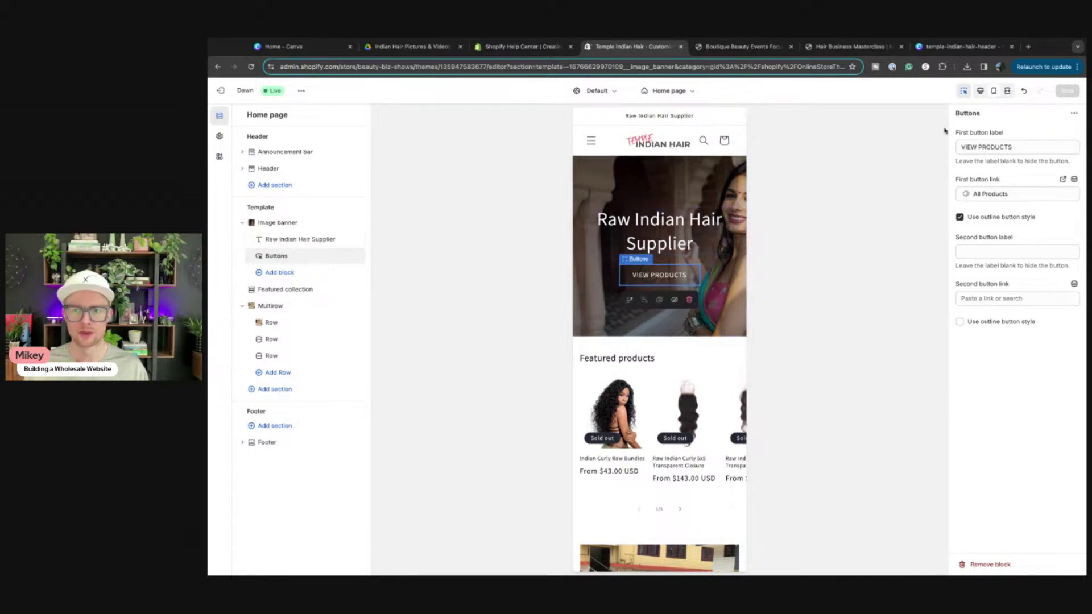
pyautogui.click(980, 92)
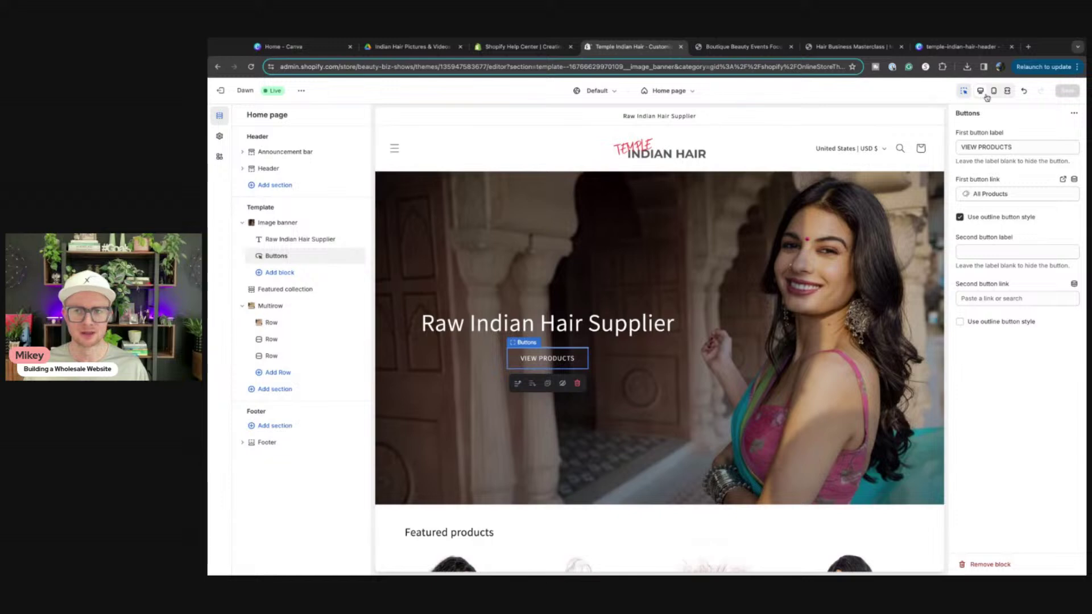
pyautogui.click(828, 254)
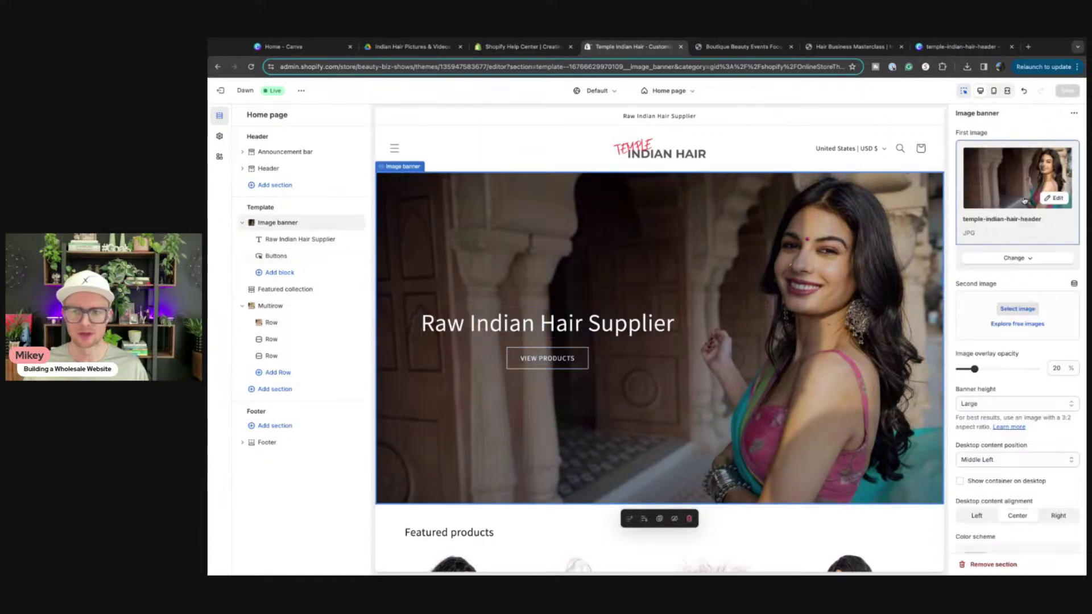
pyautogui.click(1054, 198)
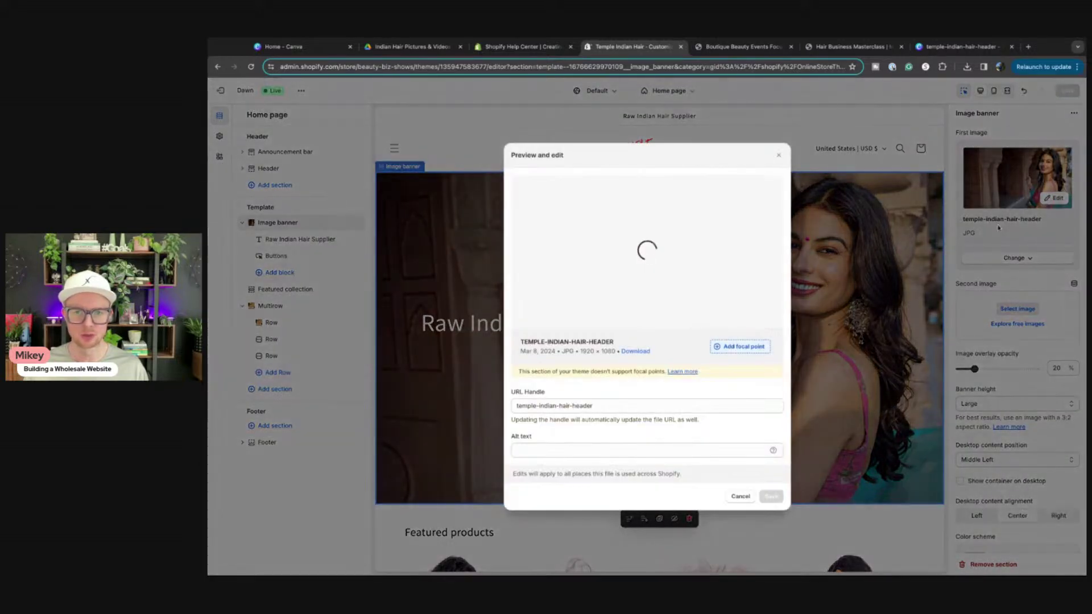
pyautogui.click(739, 347)
pyautogui.click(724, 217)
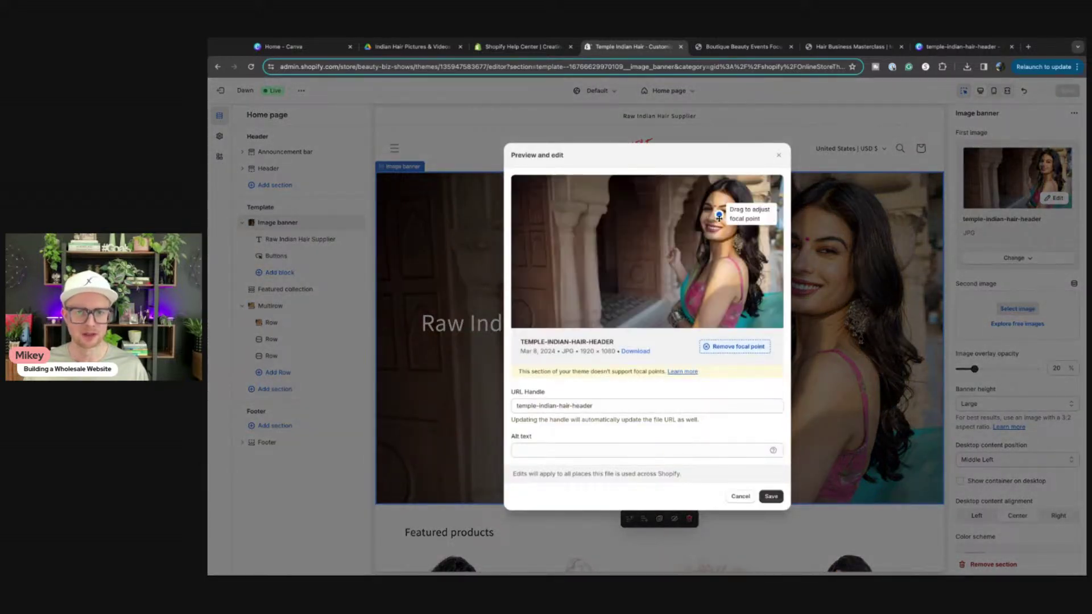
pyautogui.click(771, 497)
pyautogui.scroll(-3, 1008, 361)
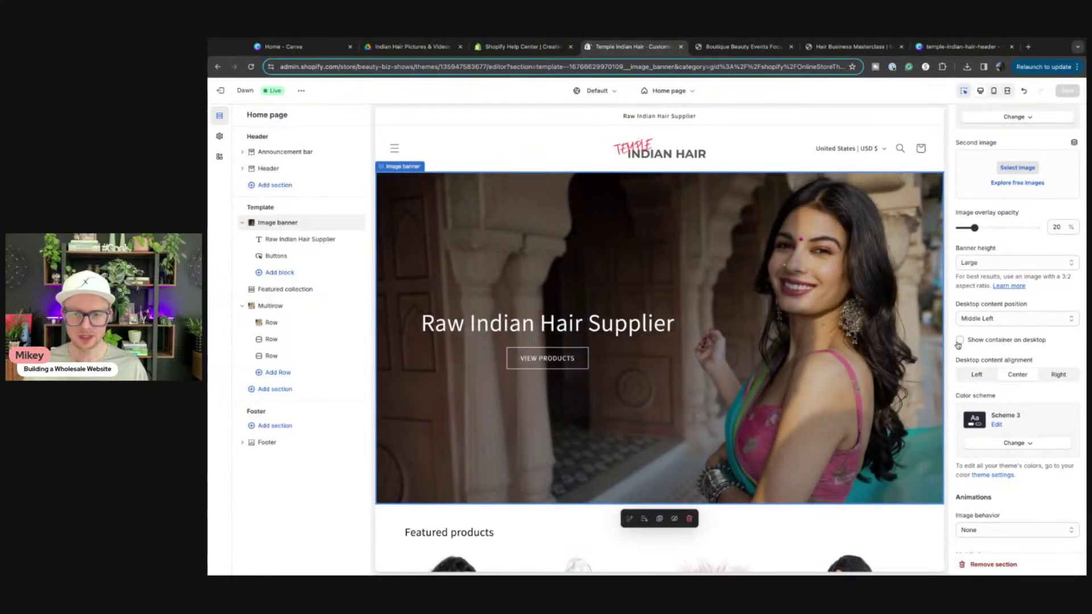
pyautogui.click(960, 341)
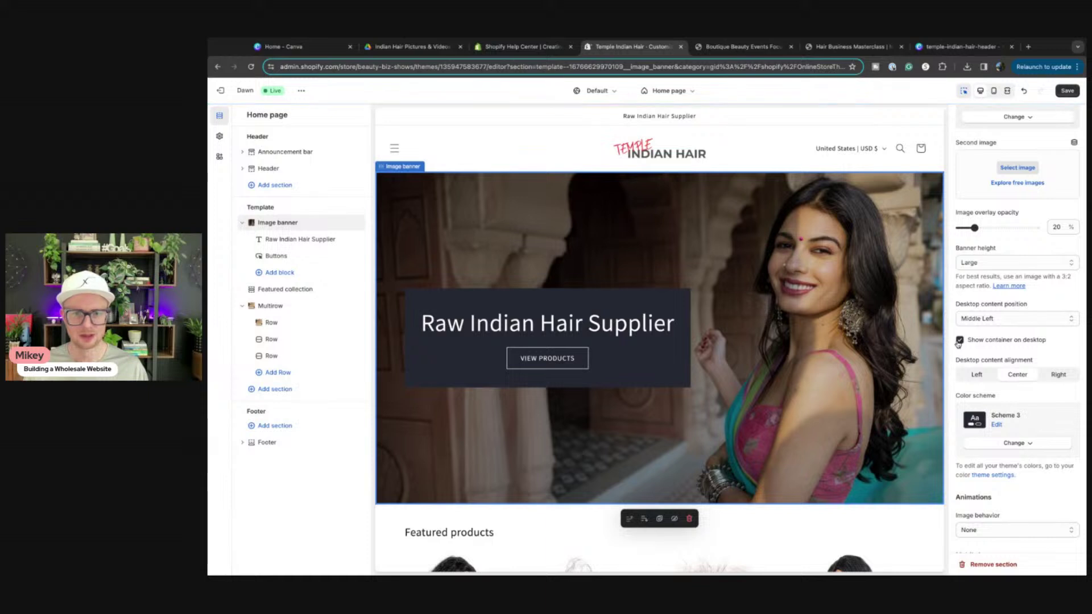
pyautogui.click(960, 340)
# Enable showing the image banner's container on mobile and save the theme
pyautogui.scroll(-3, 980, 487)
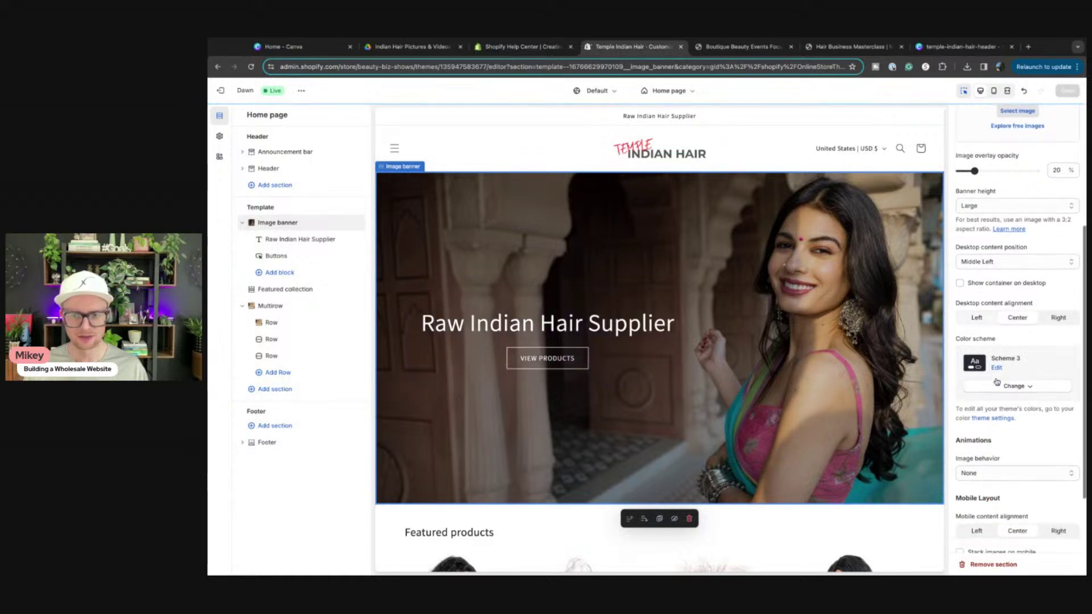
pyautogui.click(960, 487)
pyautogui.click(1068, 91)
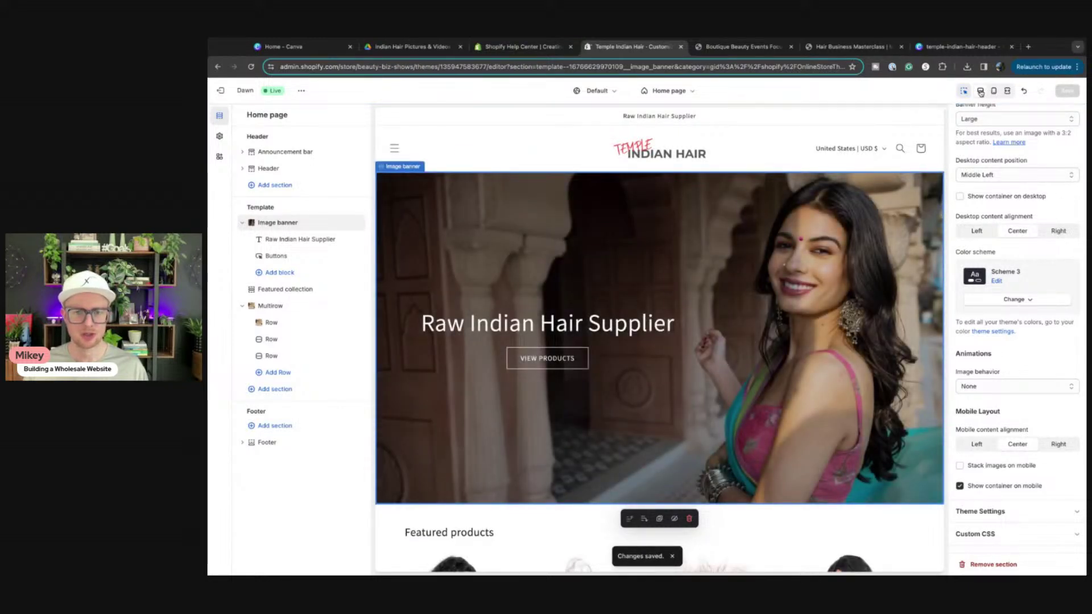
# Review the whole home page in the mobile preview and look at the image banner's color scheme options
pyautogui.click(993, 91)
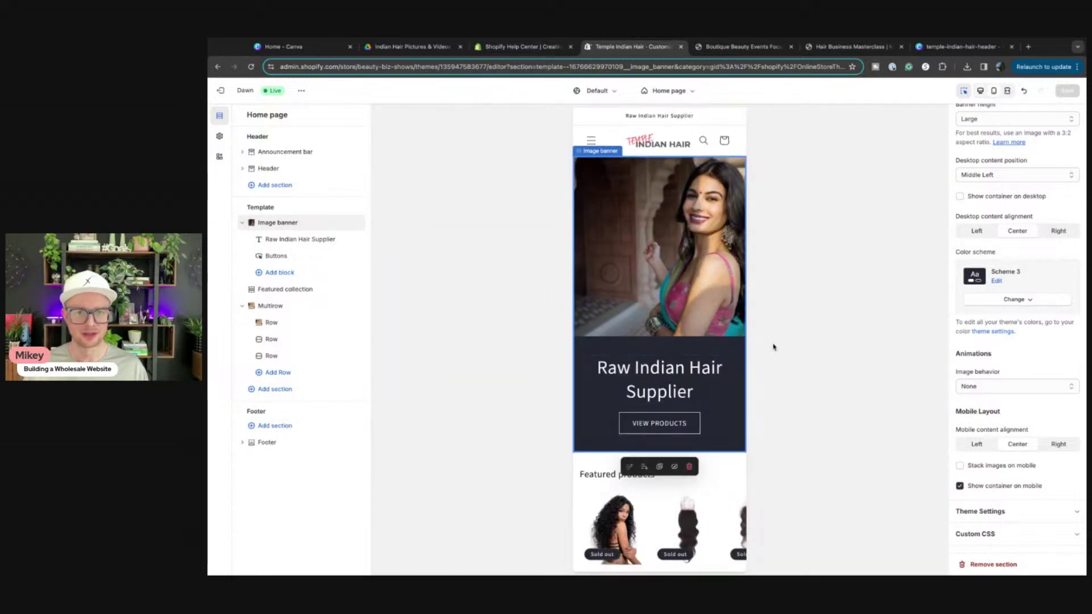
pyautogui.scroll(-3, 614, 400)
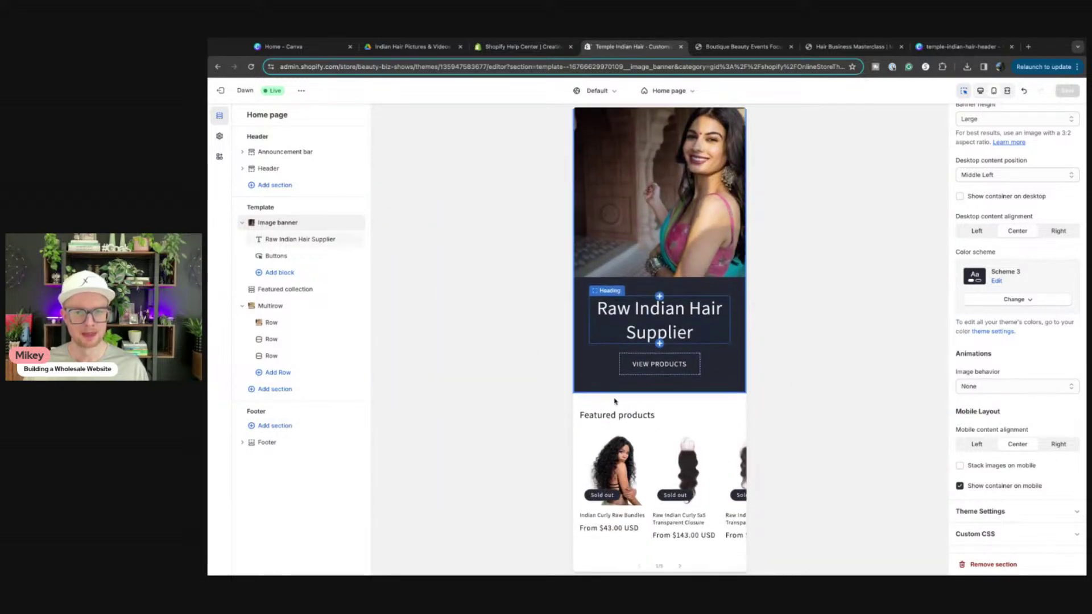
pyautogui.scroll(-5, 614, 400)
pyautogui.scroll(10, 605, 393)
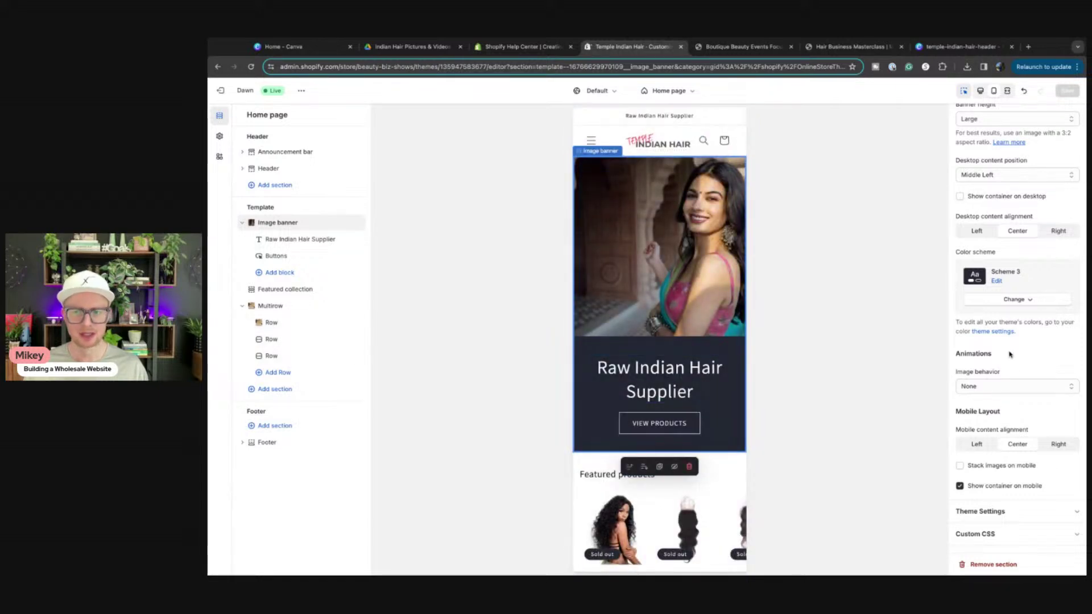
pyautogui.click(992, 300)
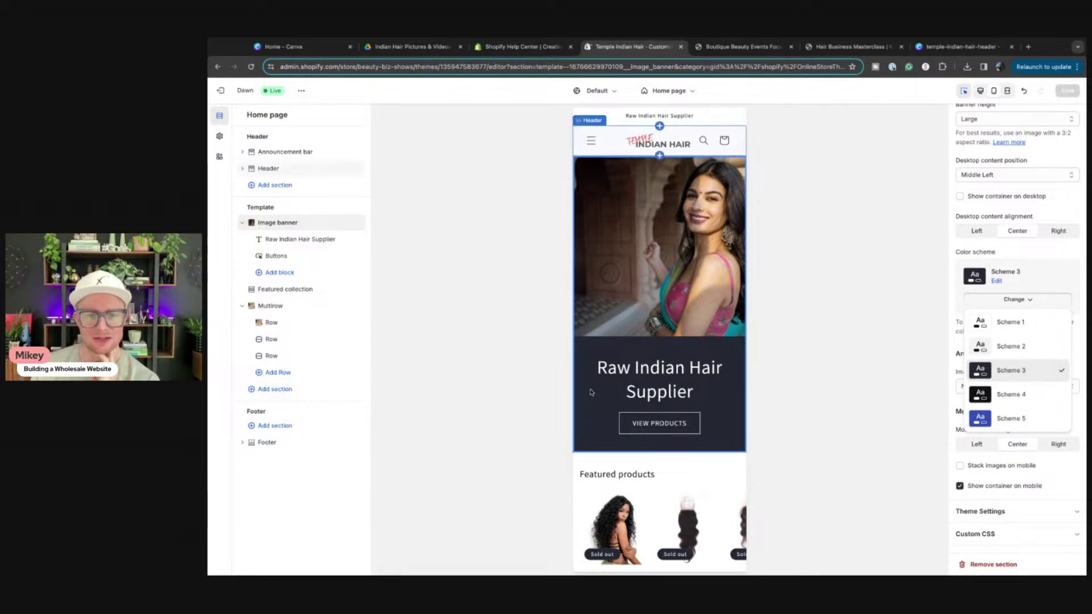
pyautogui.scroll(-7, 643, 171)
pyautogui.scroll(-6, 628, 357)
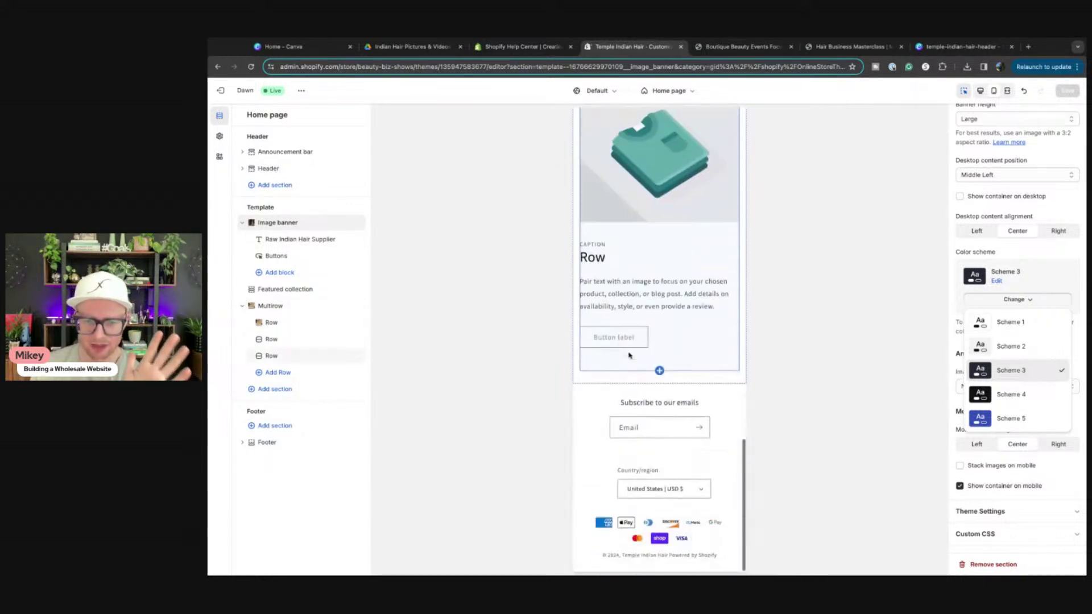
pyautogui.scroll(15, 629, 356)
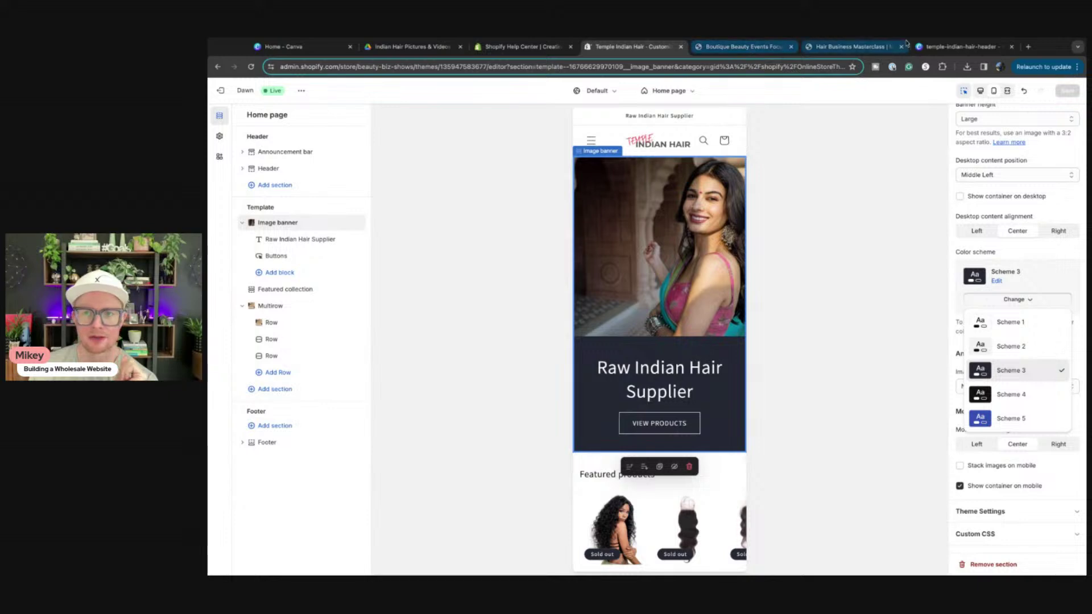
# Switch to Canva and, in the temple-indian-hair-logo design, select the hex code of the INDIAN HAIR text color for copying
pyautogui.click(932, 47)
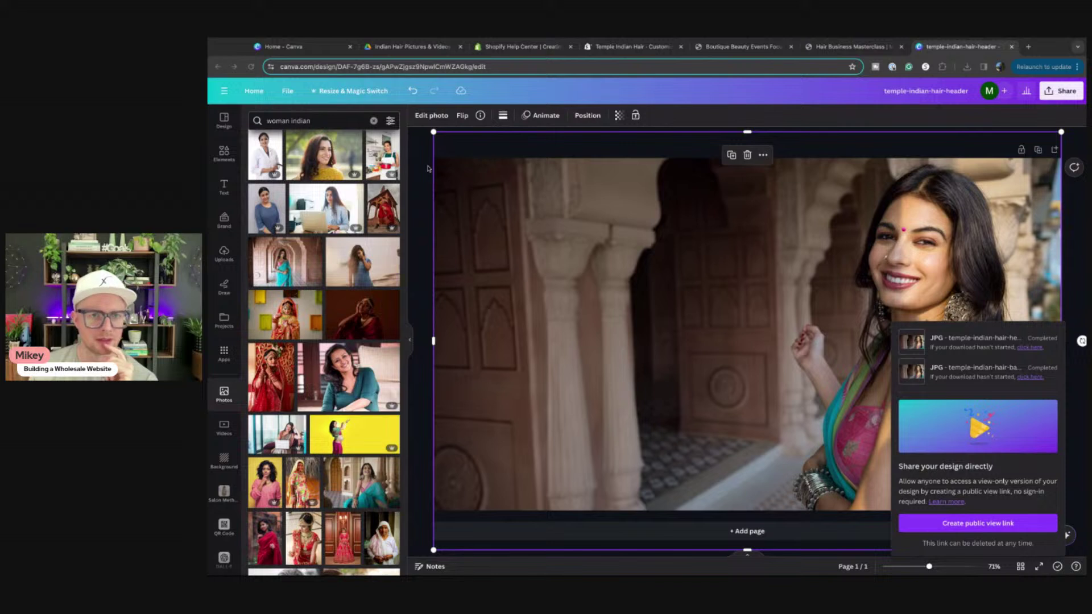
pyautogui.click(632, 47)
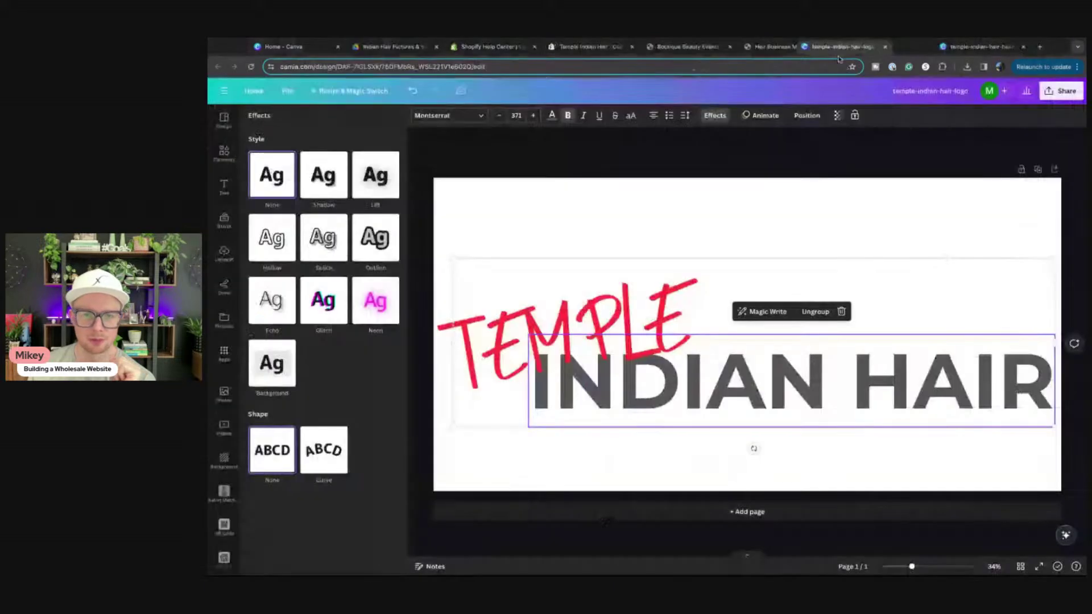
pyautogui.click(653, 372)
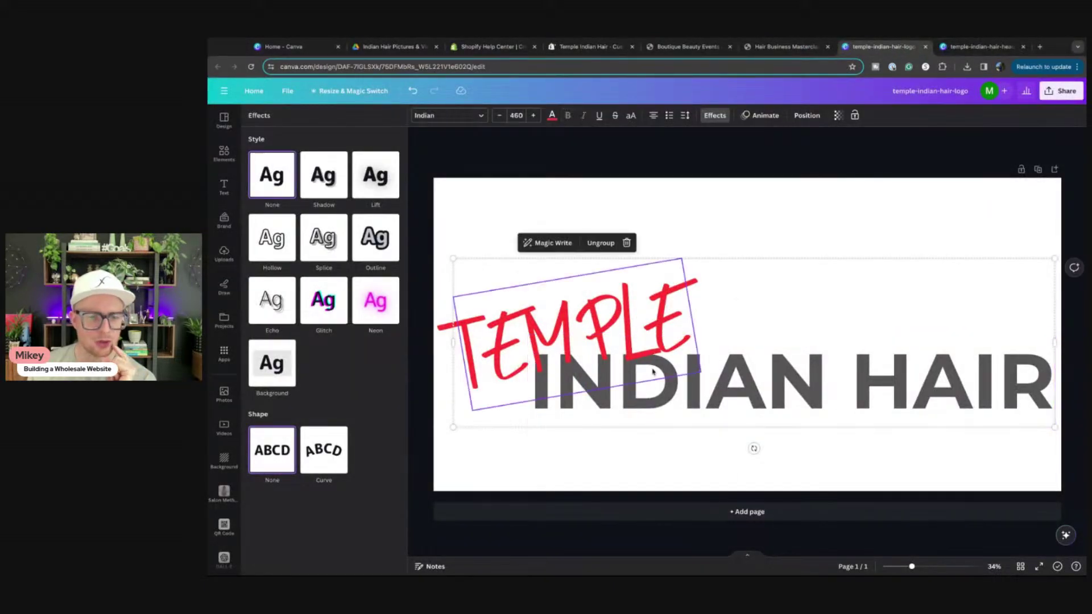
pyautogui.click(769, 377)
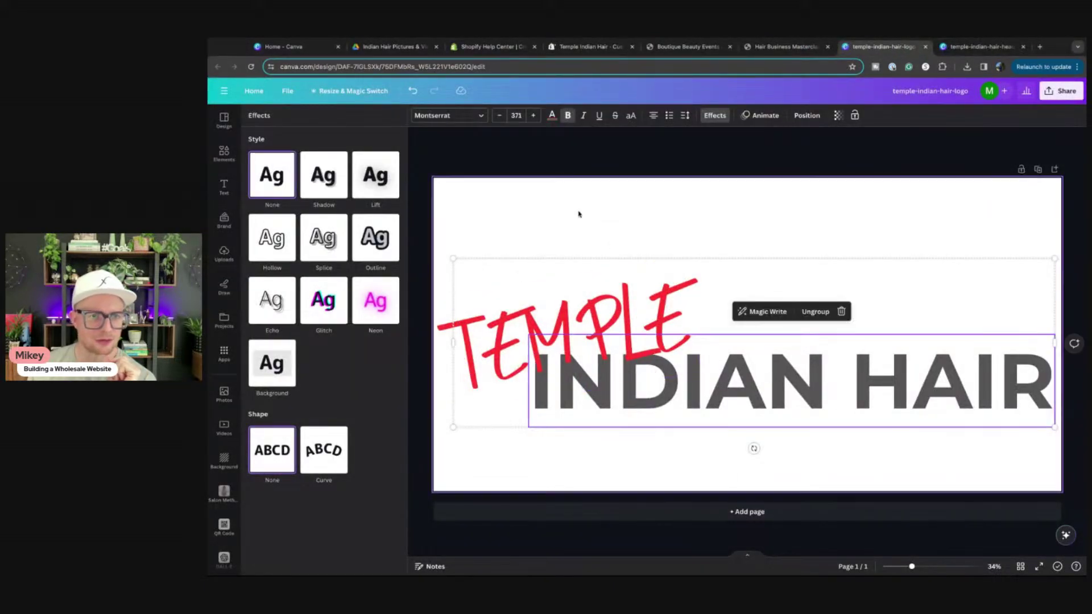
pyautogui.click(552, 116)
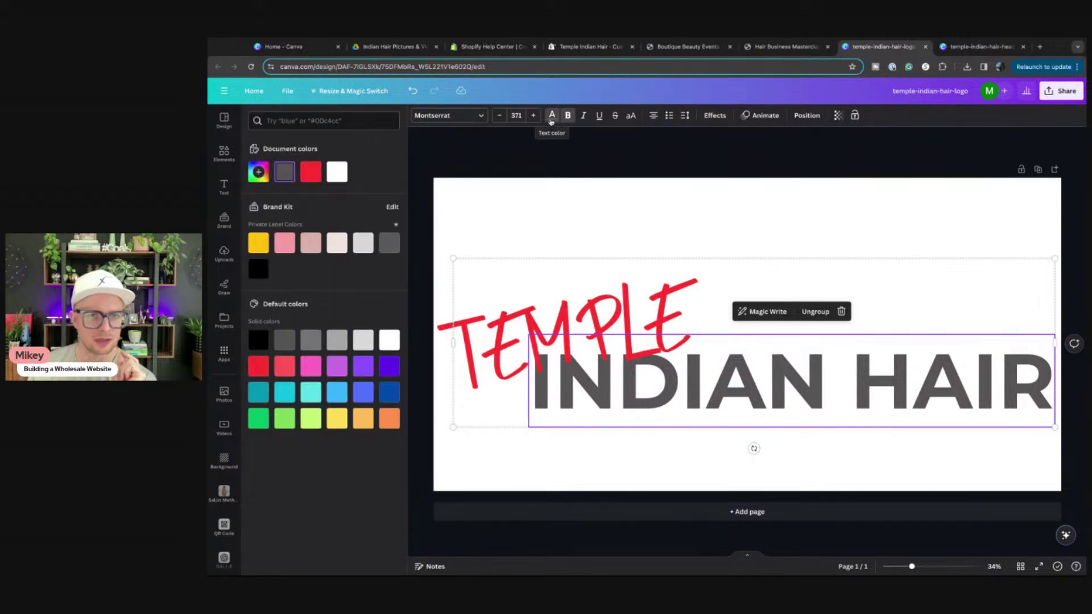
pyautogui.click(255, 177)
pyautogui.doubleClick(305, 268)
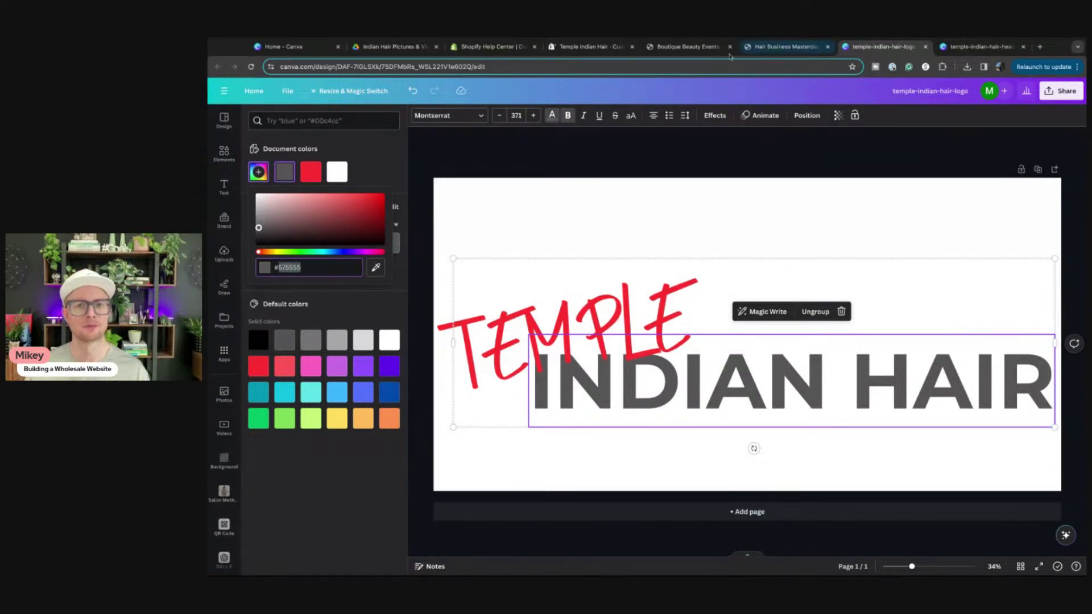
# Switch back to the Shopify theme editor and set the image banner's color scheme to Scheme 5
pyautogui.click(590, 48)
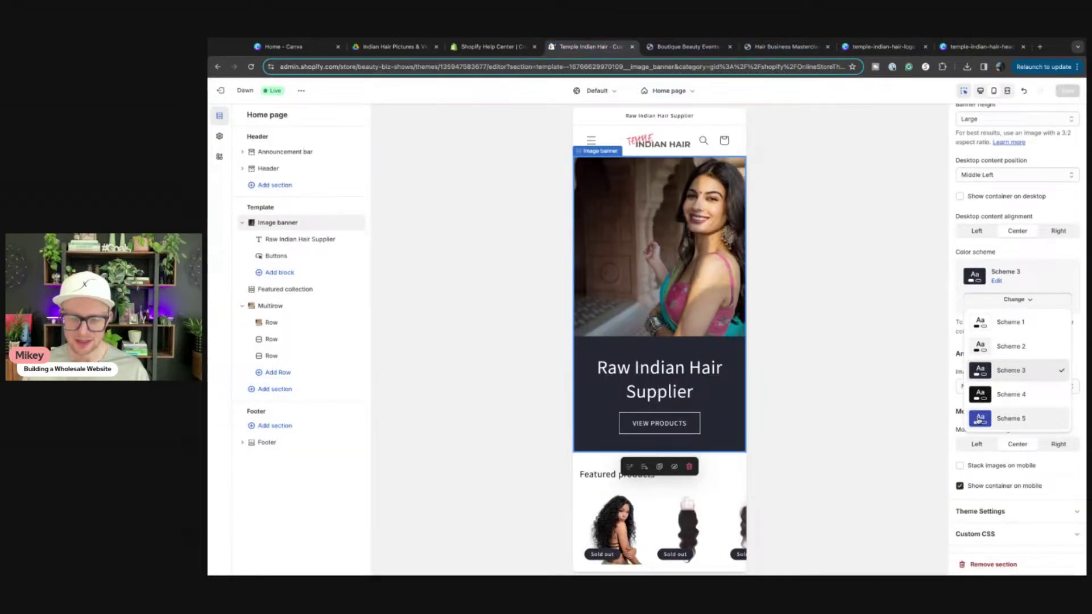
pyautogui.click(219, 137)
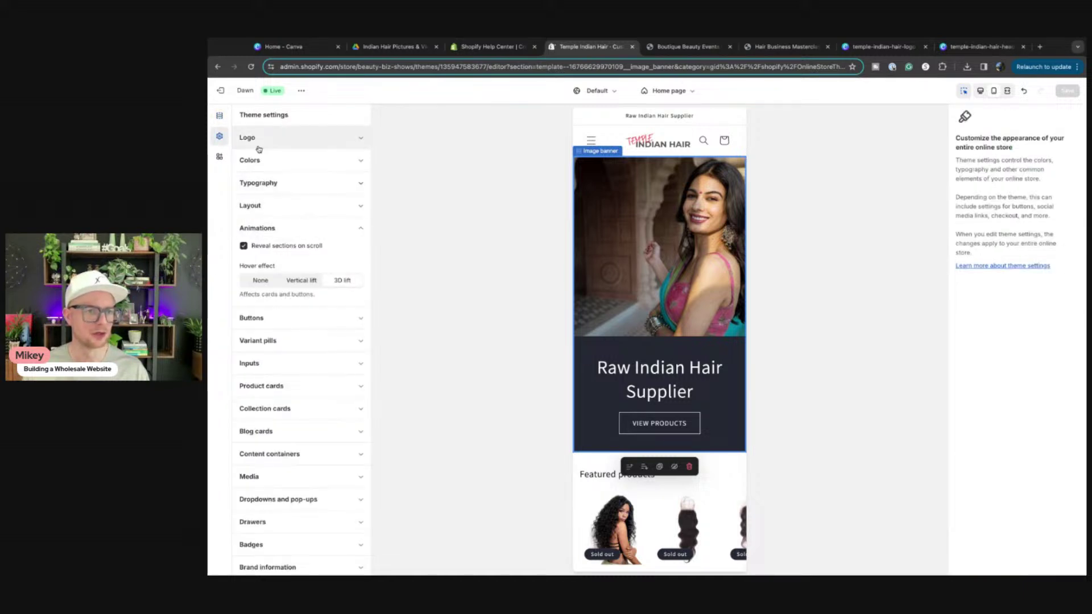
pyautogui.click(219, 115)
pyautogui.scroll(-5, 1013, 358)
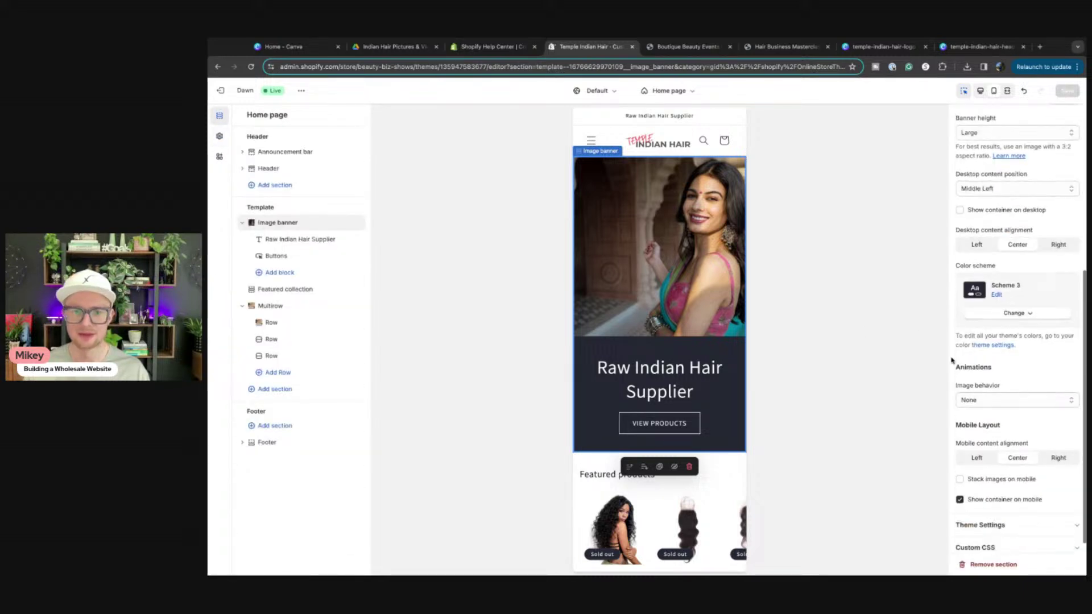
pyautogui.click(1016, 314)
pyautogui.click(1009, 430)
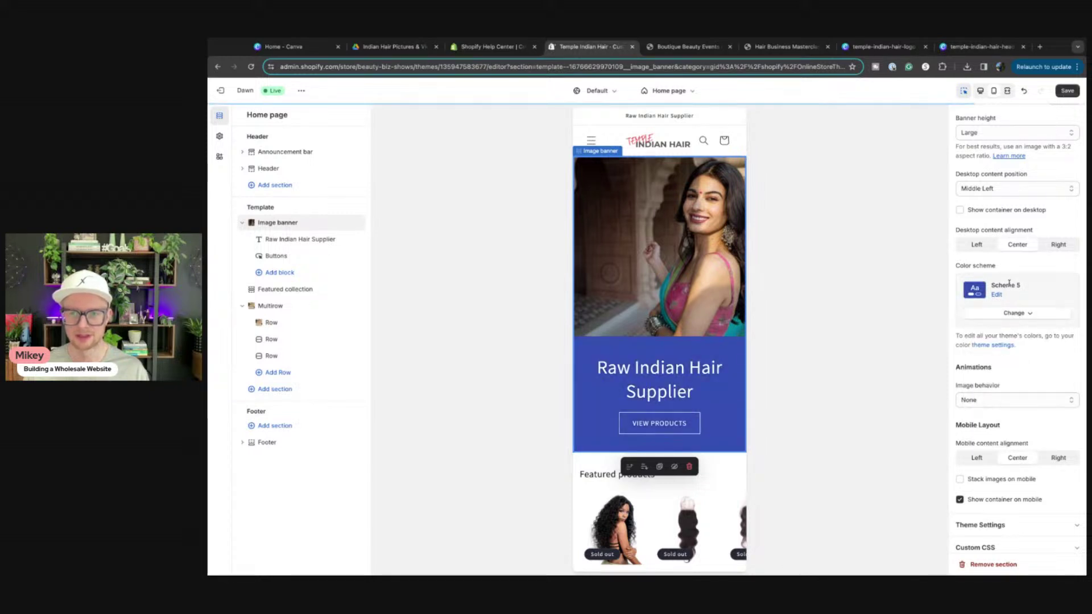
# Set the background color of Scheme 5 to #575555, save the theme and return to the desktop preview
pyautogui.click(997, 295)
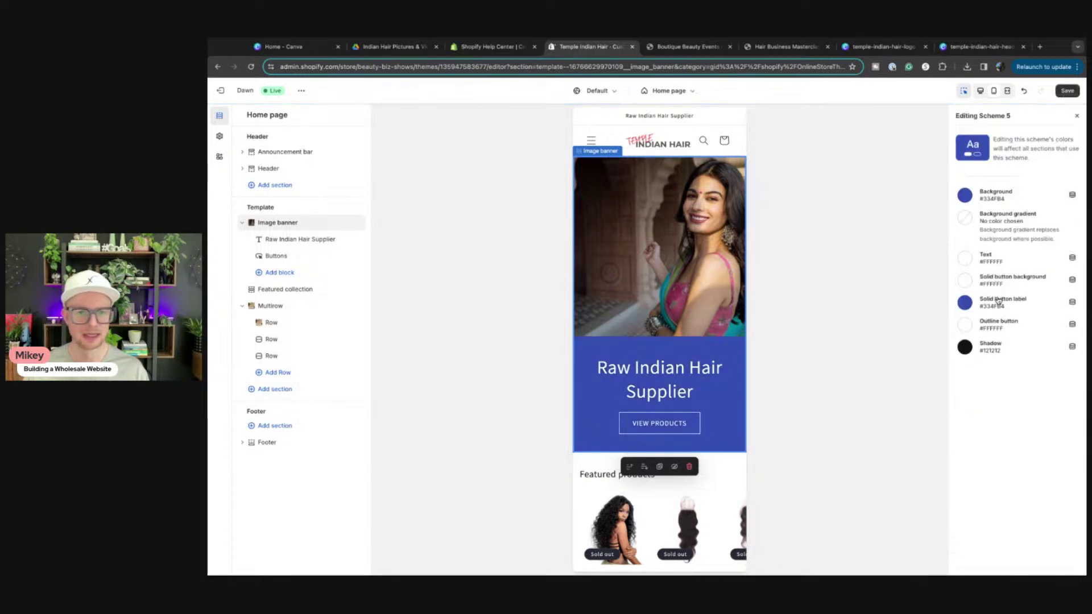
pyautogui.click(964, 196)
pyautogui.moveTo(1007, 295)
pyautogui.mouseDown()
pyautogui.moveTo(1027, 294)
pyautogui.moveTo(988, 294)
pyautogui.mouseUp()
pyautogui.write('575555')
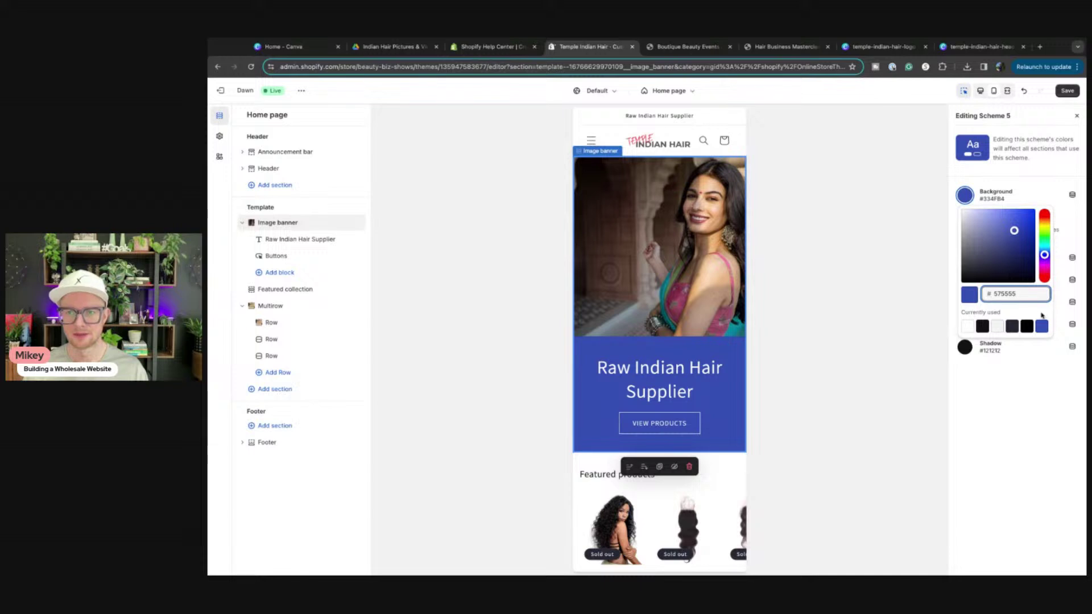
pyautogui.click(1037, 401)
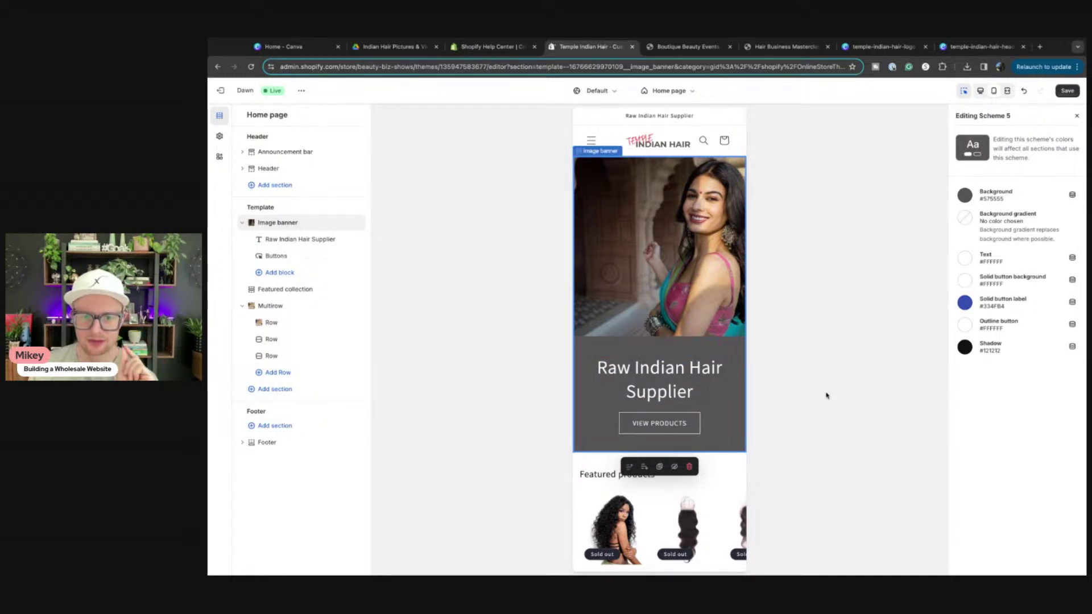
pyautogui.click(1065, 91)
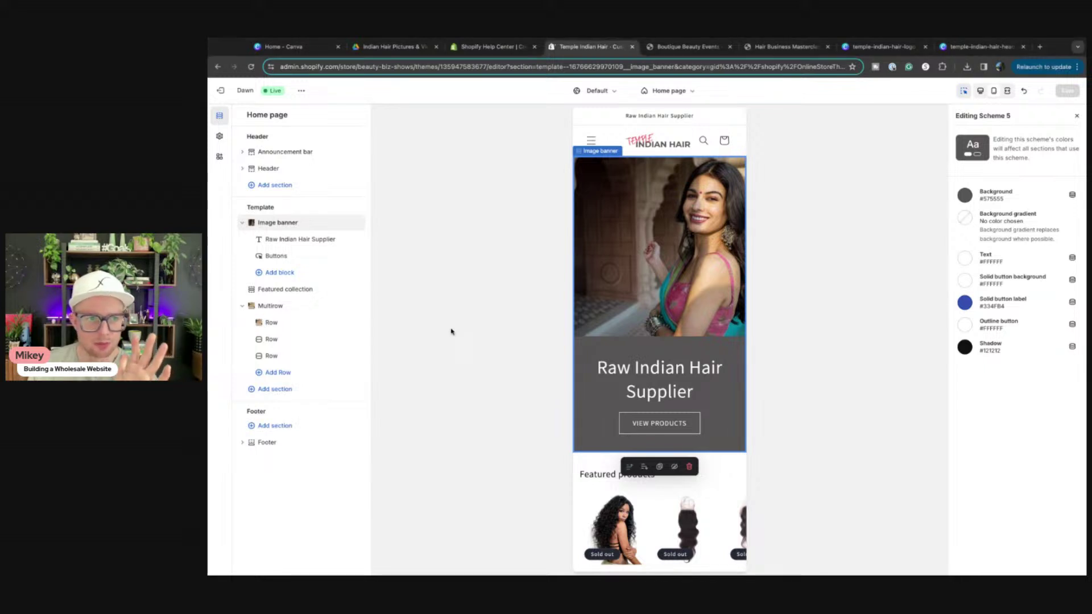
pyautogui.click(981, 92)
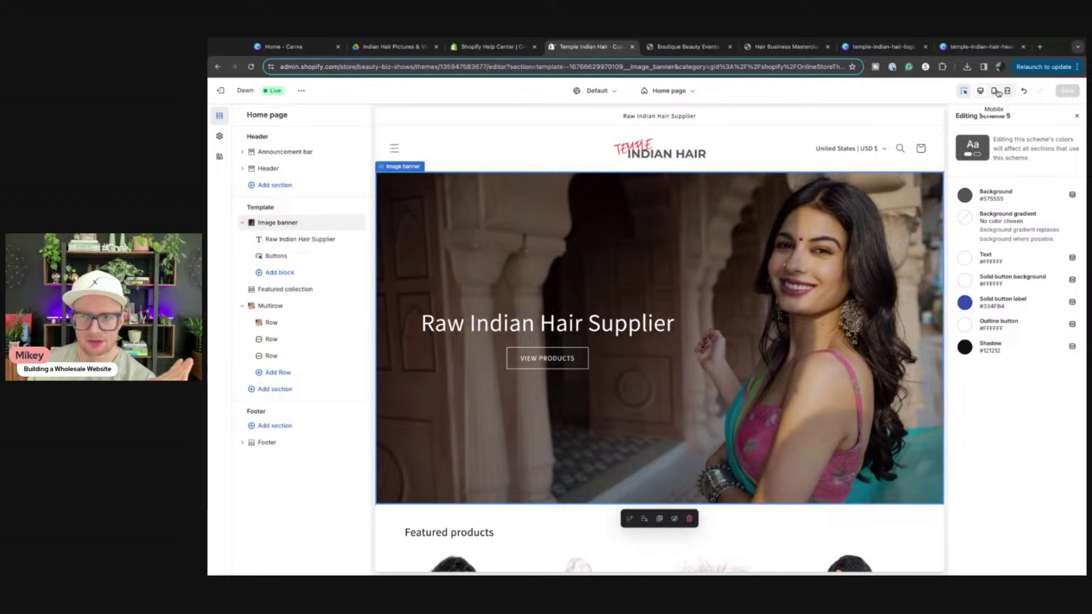
# Check the image banner in the mobile and desktop previews and review the featured products and first Multirow row on desktop
pyautogui.click(980, 92)
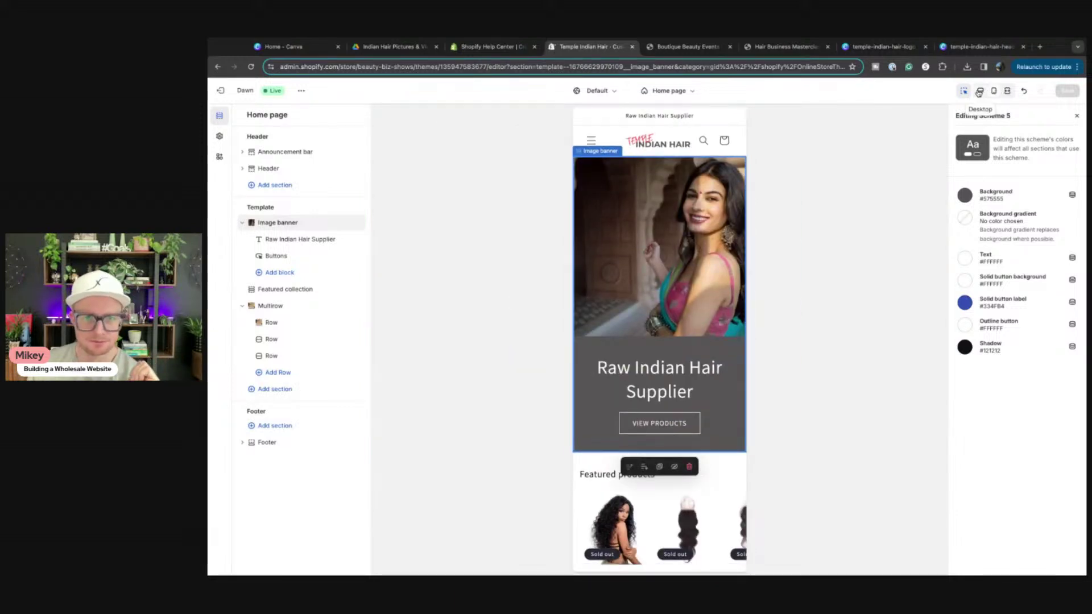
pyautogui.click(979, 93)
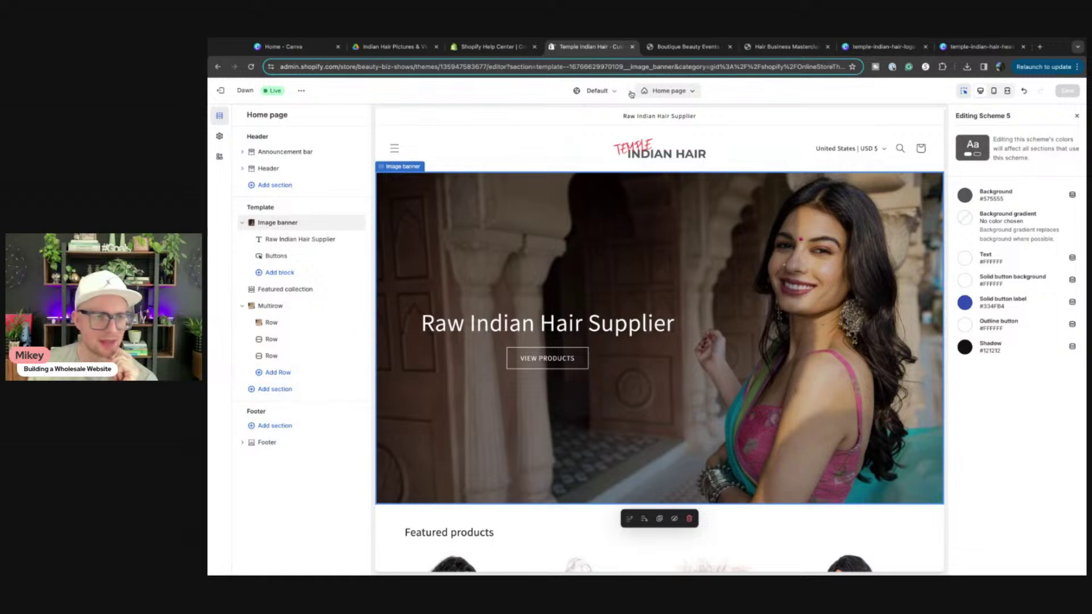
pyautogui.scroll(-6, 414, 316)
pyautogui.scroll(-1, 415, 316)
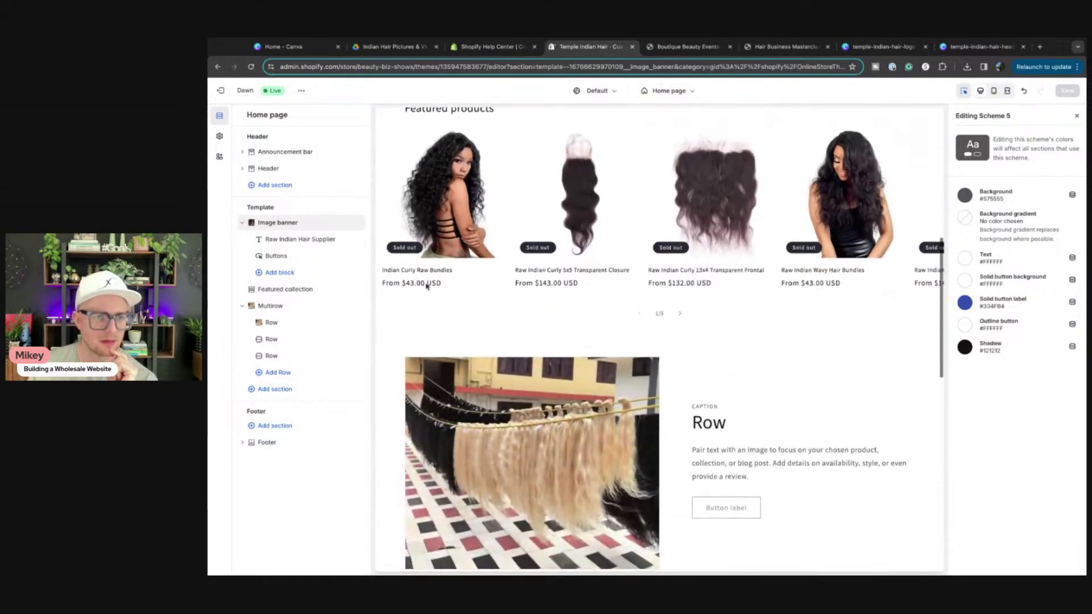
# Open the font choices for headings in the theme's typography settings
pyautogui.click(220, 138)
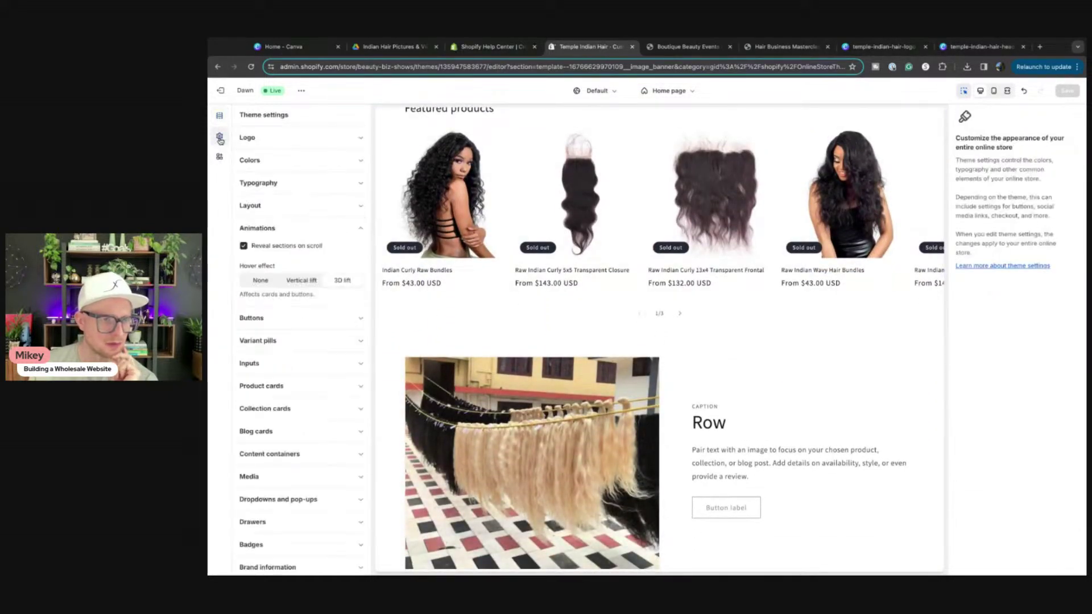
pyautogui.click(254, 184)
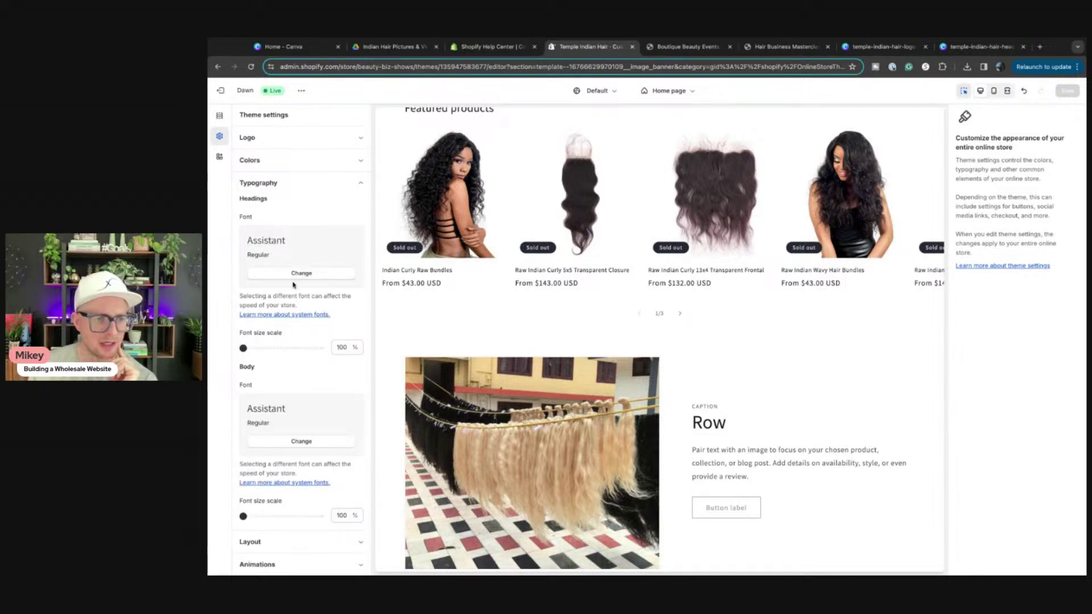
pyautogui.click(293, 276)
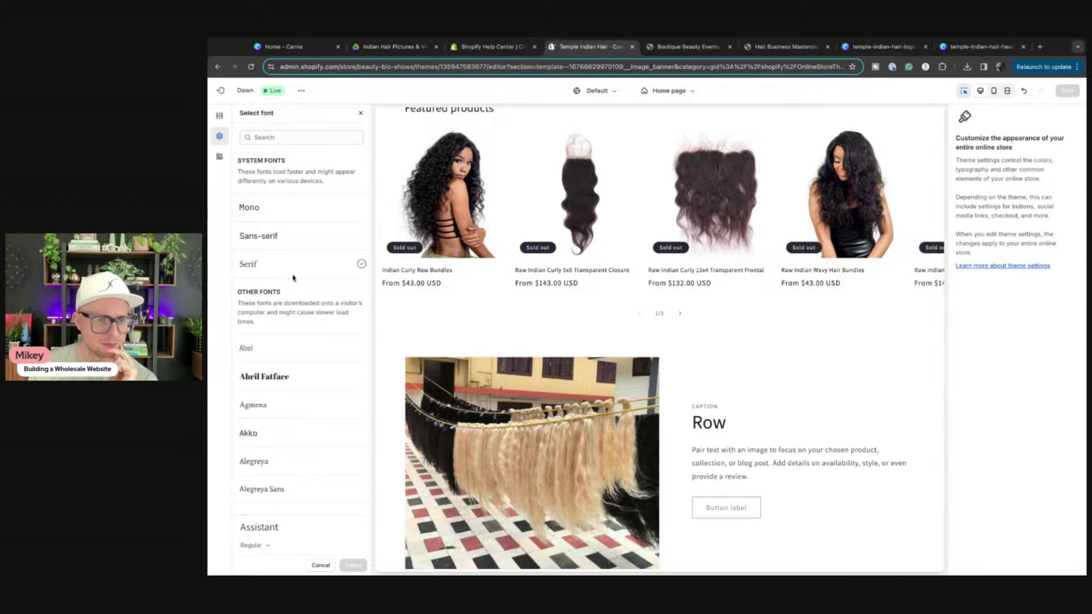
# Try Abril Fatface, Alegreya and Antique Olive as the heading font
pyautogui.click(272, 381)
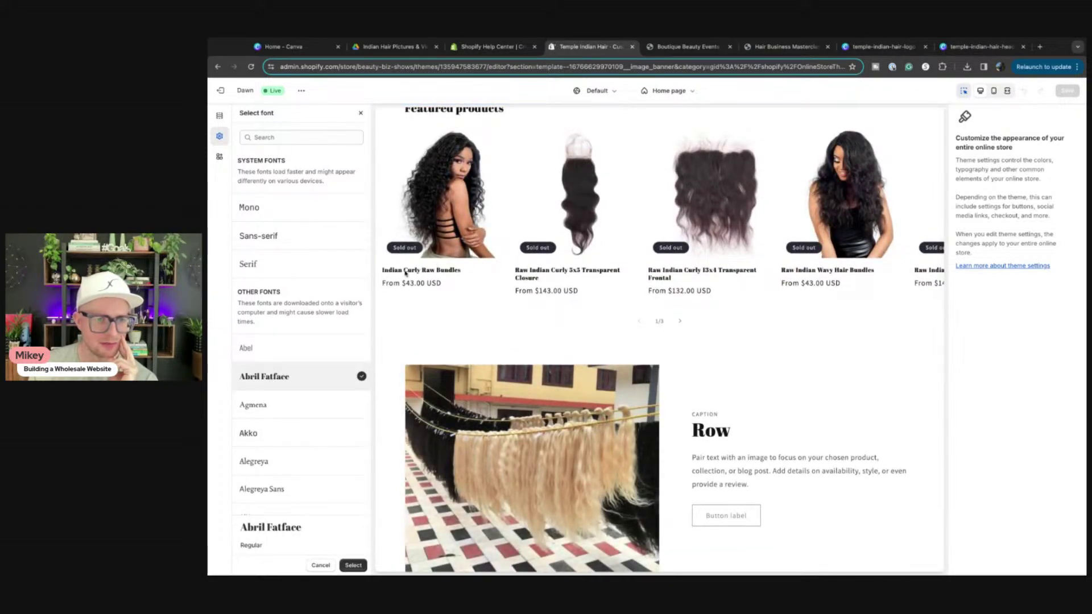
pyautogui.scroll(-3, 301, 344)
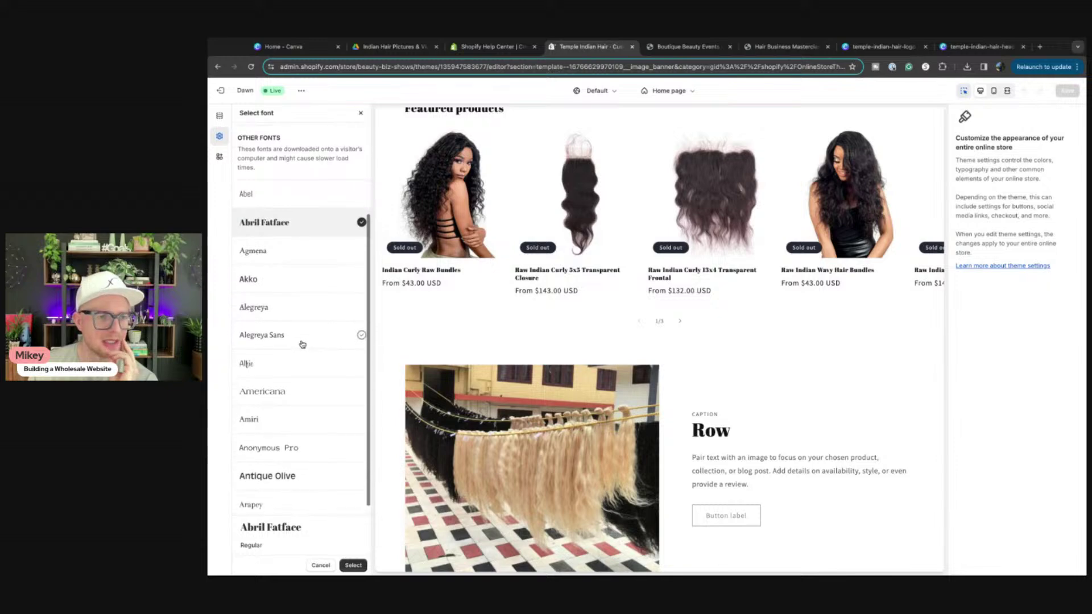
pyautogui.click(258, 302)
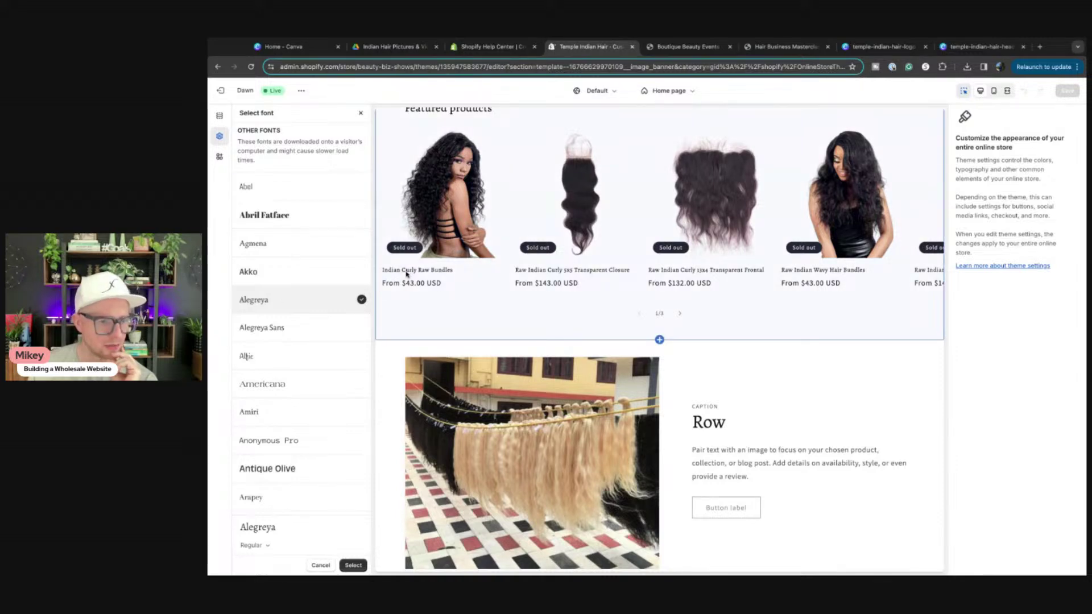
pyautogui.scroll(-2, 280, 378)
pyautogui.click(271, 401)
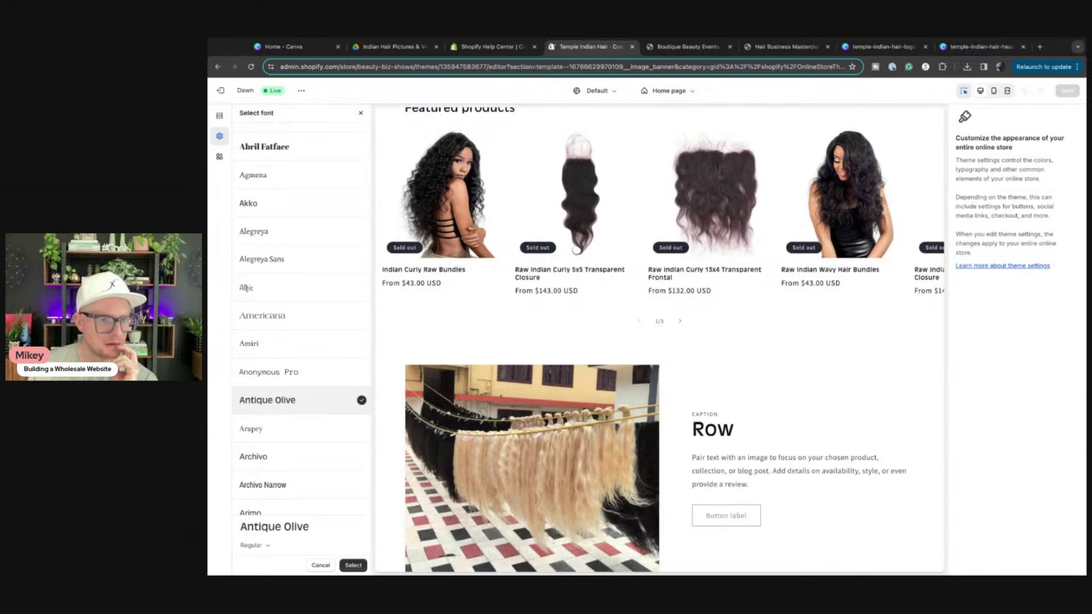
# Set the theme's heading font to Asap
pyautogui.scroll(-4, 259, 341)
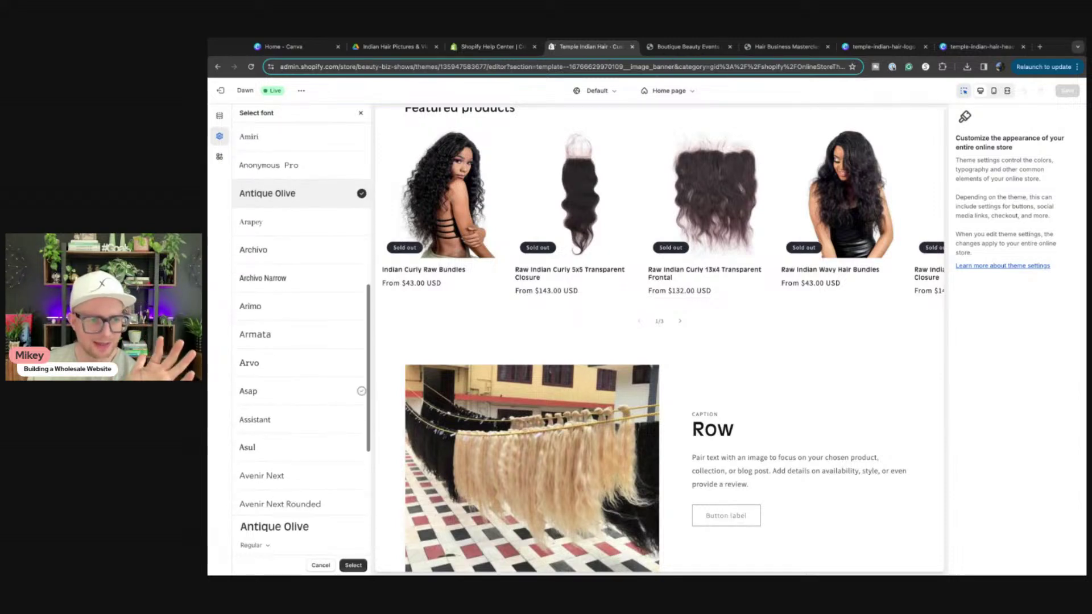
pyautogui.click(261, 392)
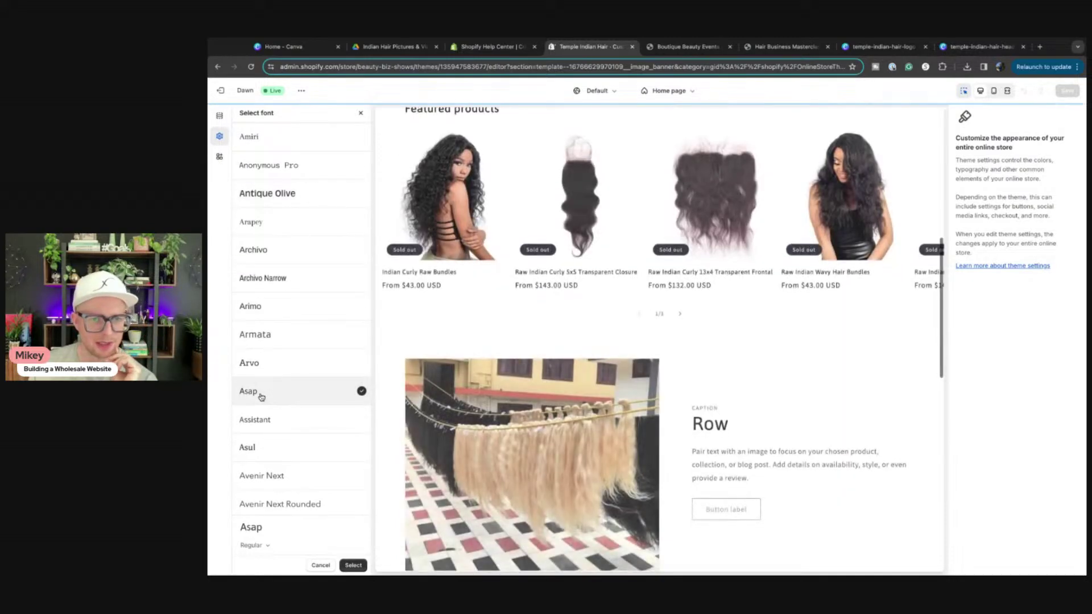
pyautogui.scroll(6, 263, 396)
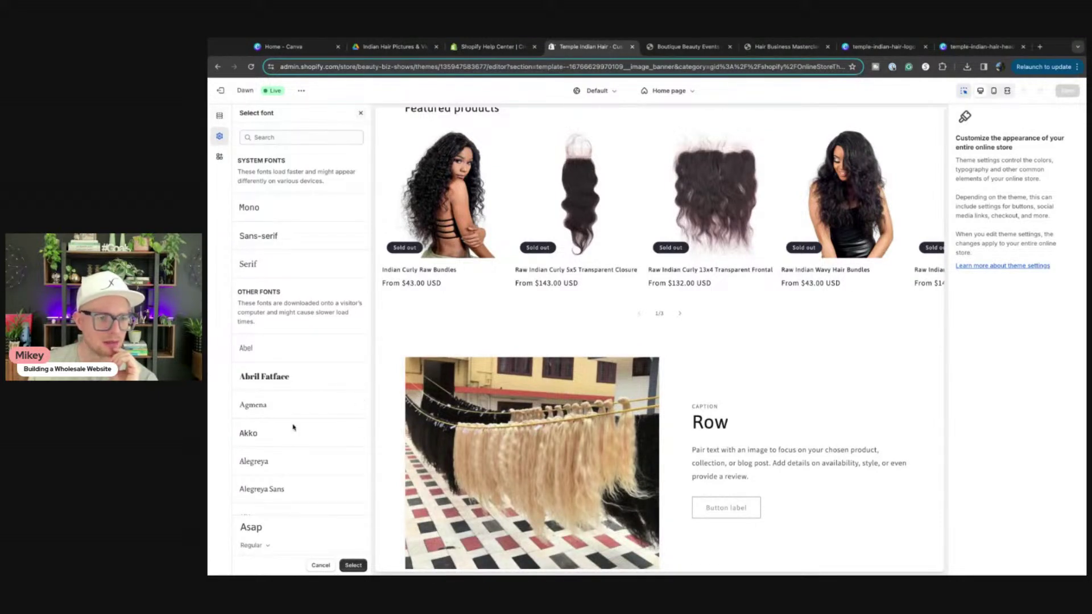
pyautogui.click(353, 565)
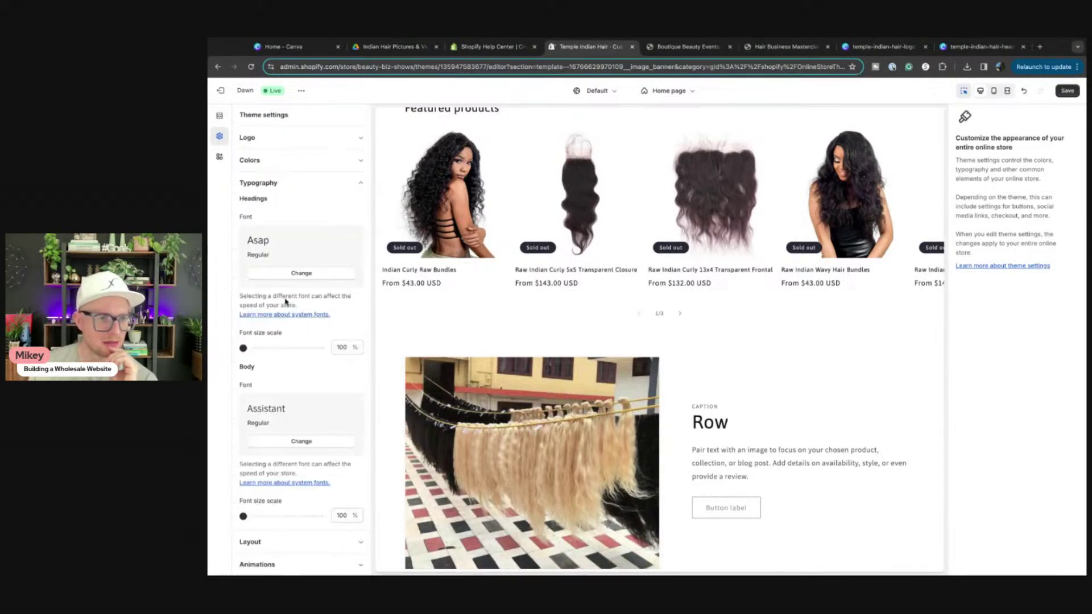
pyautogui.click(296, 442)
pyautogui.scroll(-5, 284, 400)
pyautogui.scroll(-3, 284, 400)
pyautogui.scroll(-5, 255, 469)
pyautogui.scroll(5, 296, 443)
# Open the Indian Curly Raw Bundles product page in the theme preview from the featured products
pyautogui.click(451, 239)
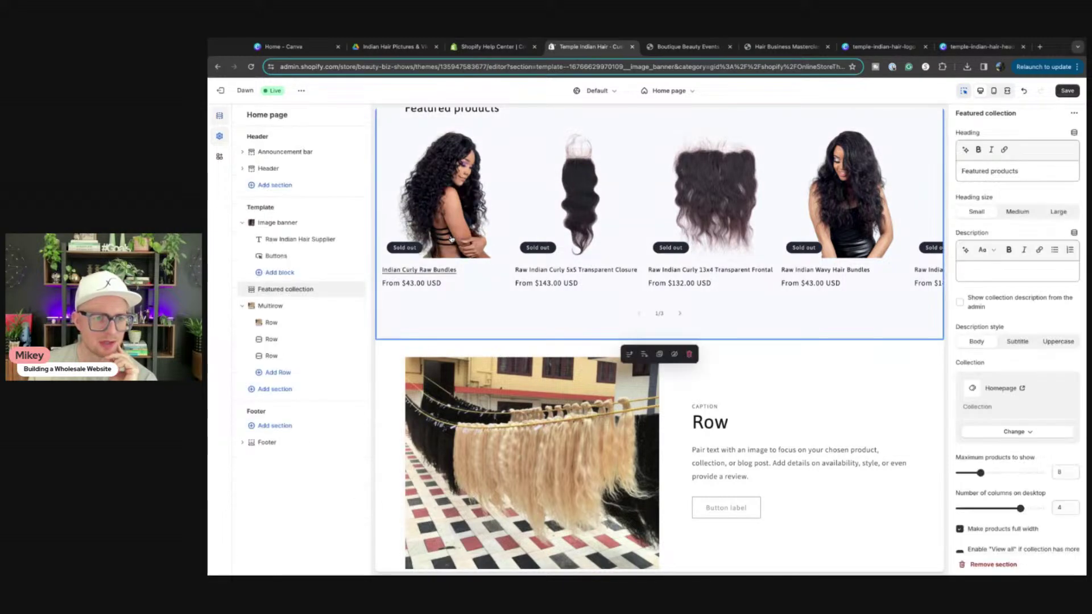
pyautogui.scroll(3, 451, 238)
pyautogui.click(441, 315)
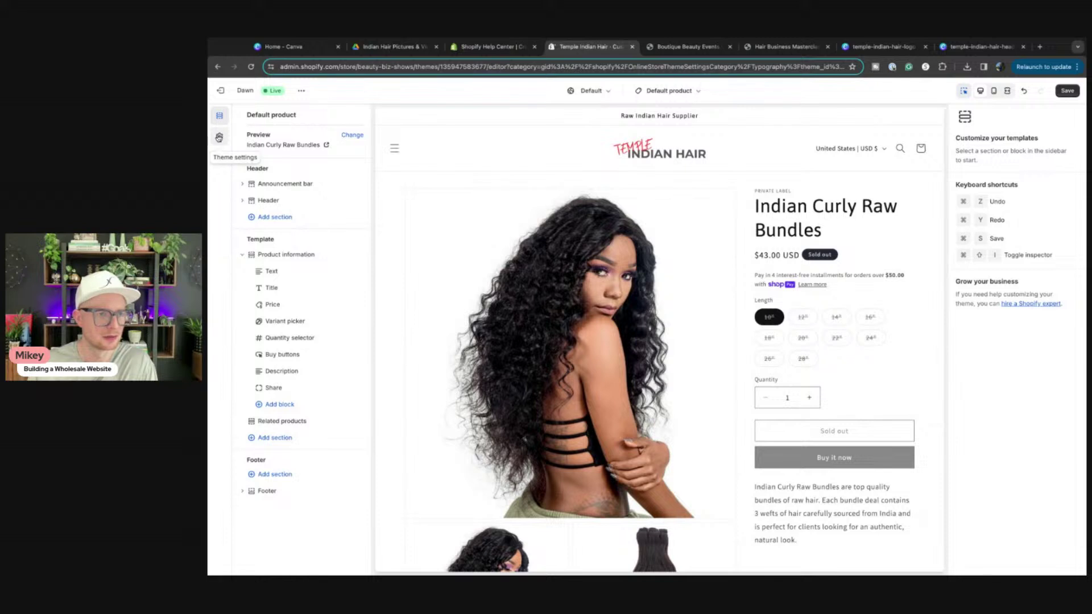
# Set the theme's body font to Asap in the typography settings
pyautogui.click(220, 136)
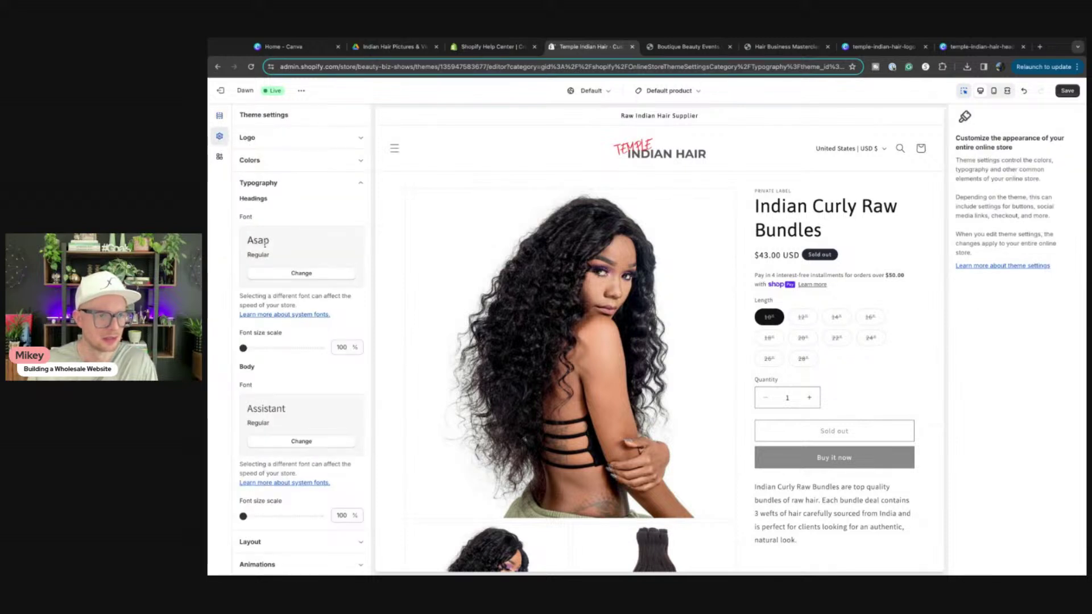
pyautogui.click(290, 443)
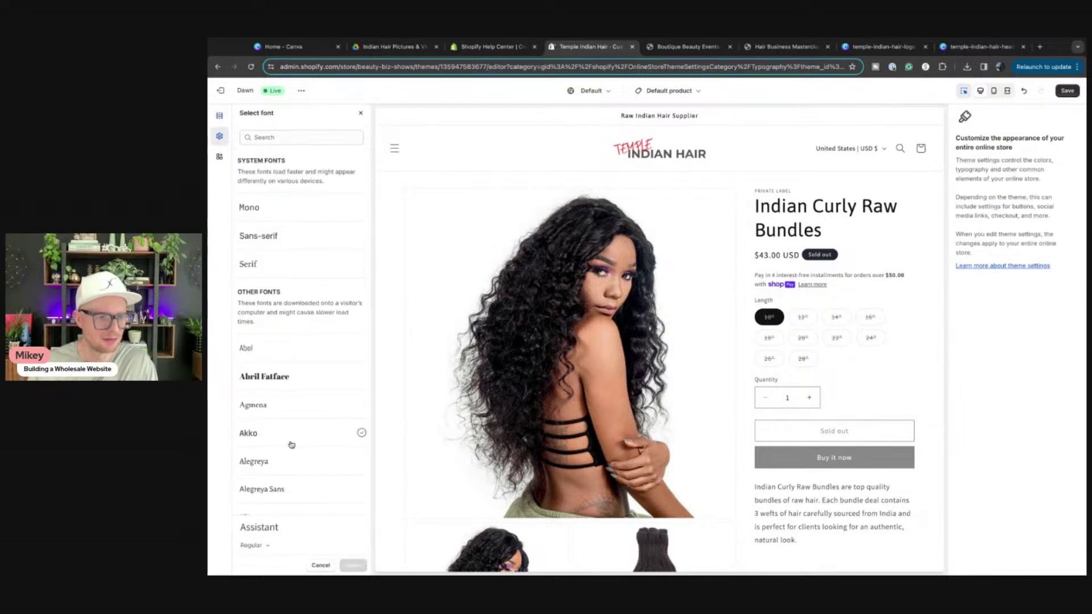
pyautogui.scroll(-5, 281, 461)
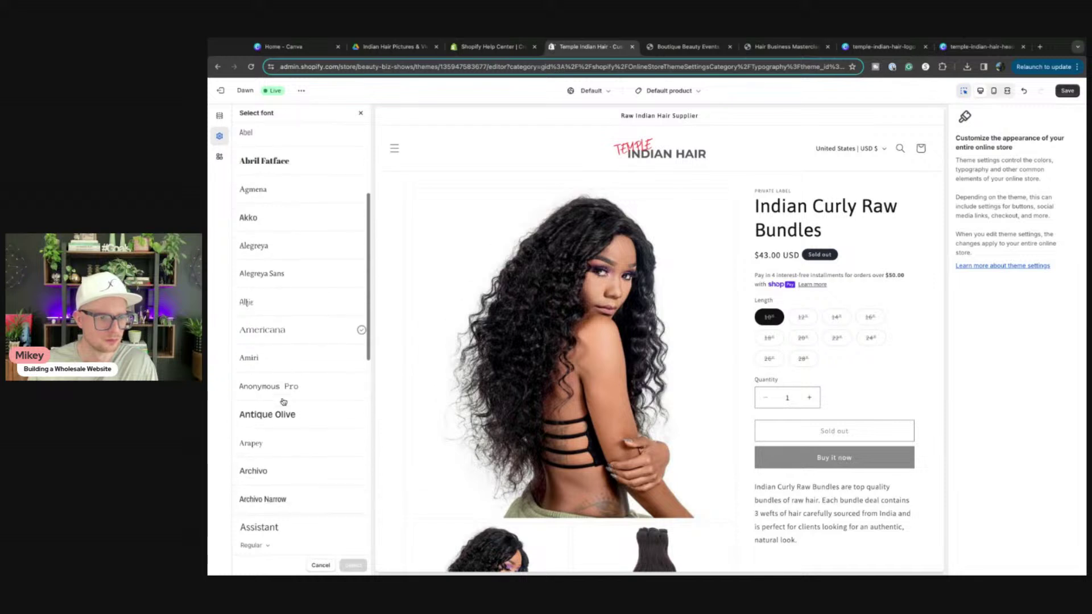
pyautogui.scroll(-4, 281, 406)
pyautogui.click(257, 319)
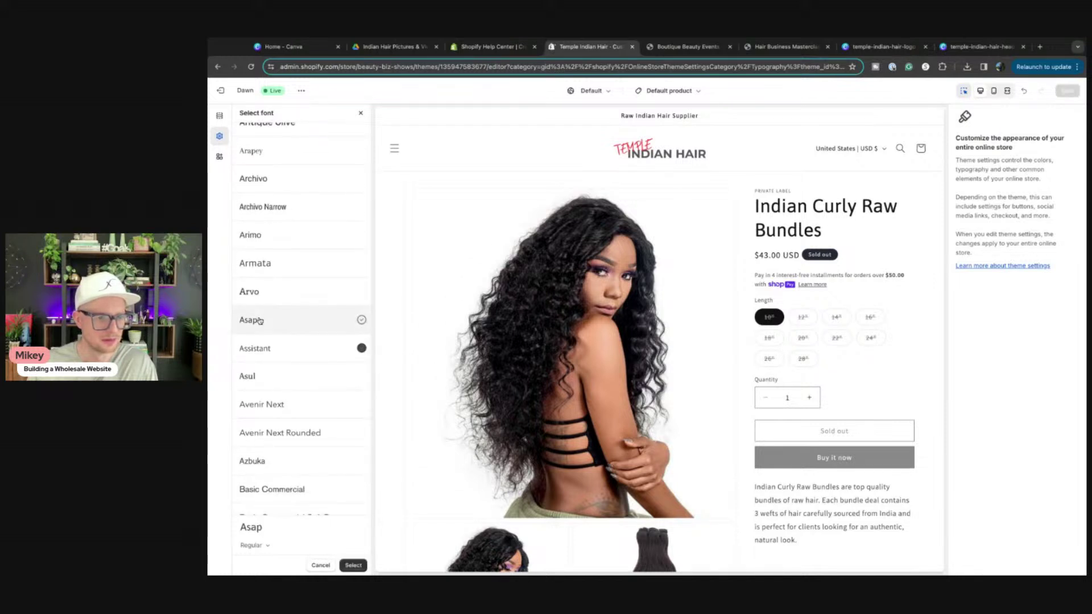
pyautogui.click(353, 565)
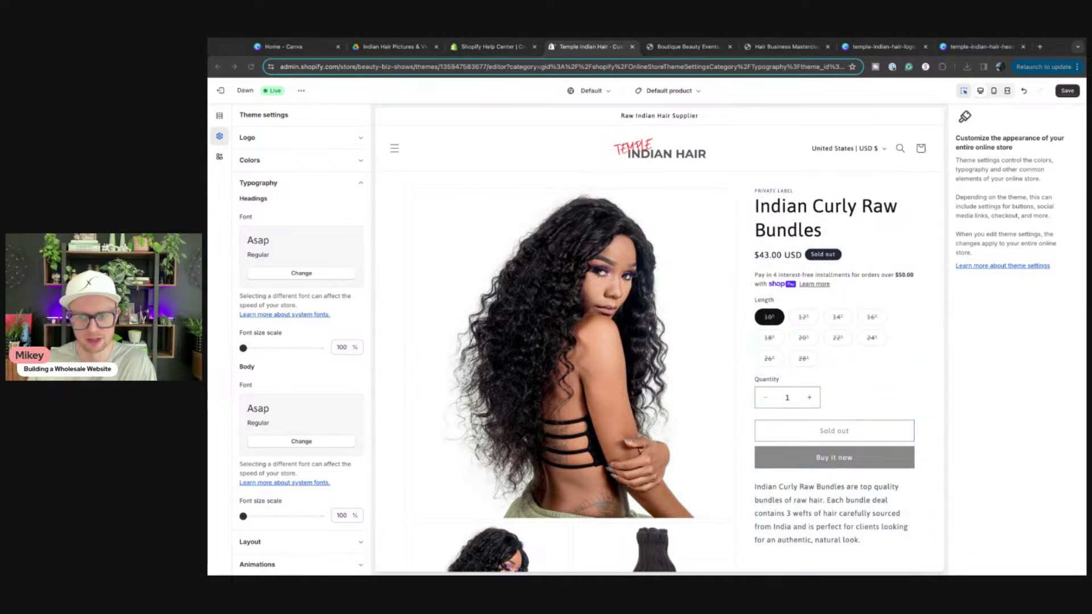
# Select the product title in the theme preview and open the heading font selection in the theme's typography settings
pyautogui.click(430, 425)
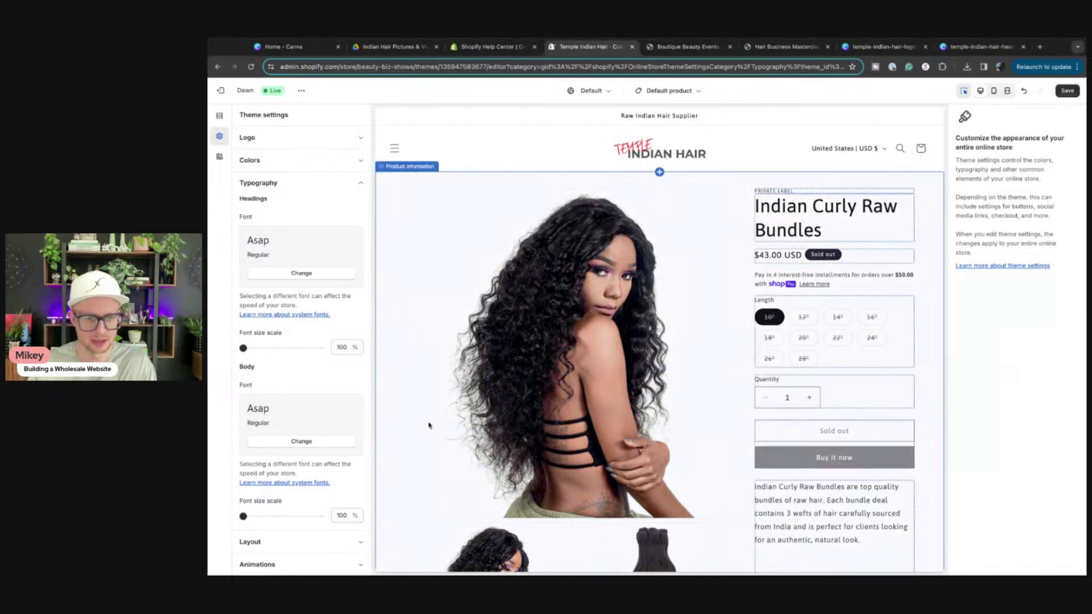
pyautogui.click(813, 206)
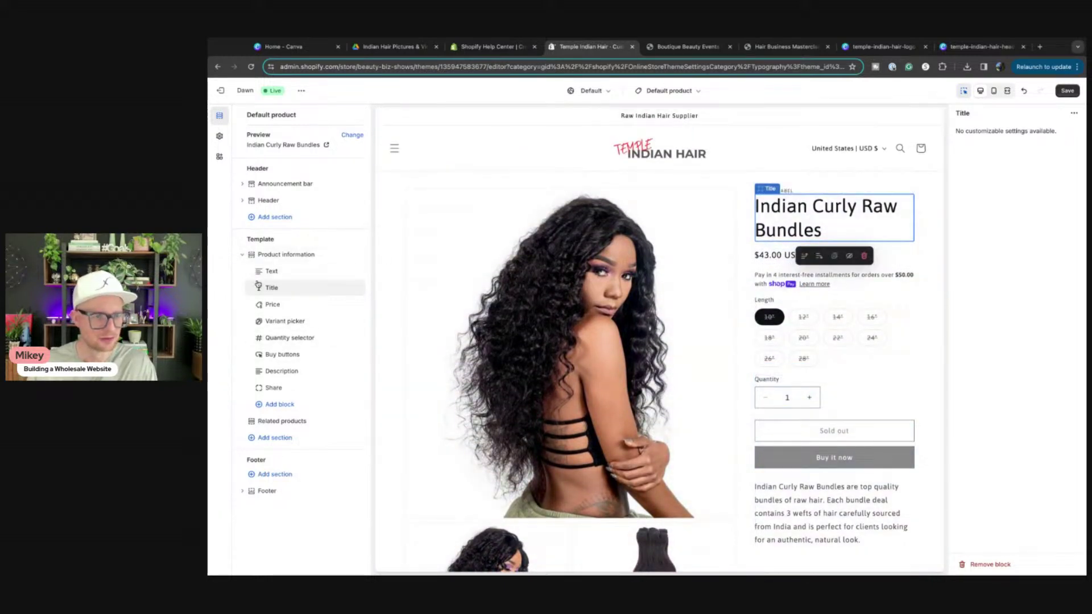
pyautogui.click(220, 136)
pyautogui.click(281, 274)
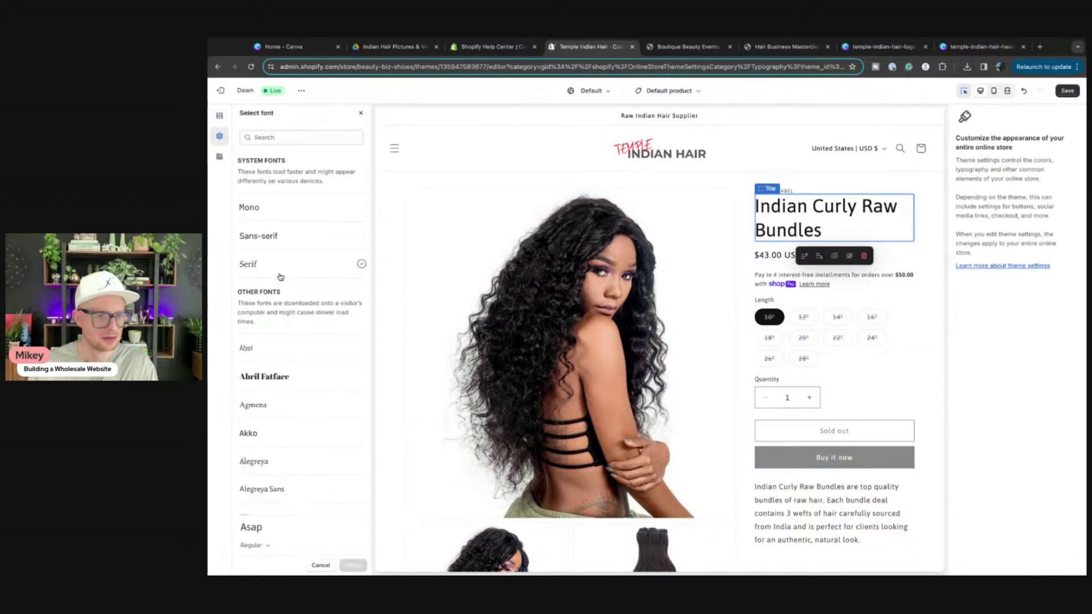
# Try ITC Stepp and Kalam as the heading font on the product page
pyautogui.scroll(-10, 275, 374)
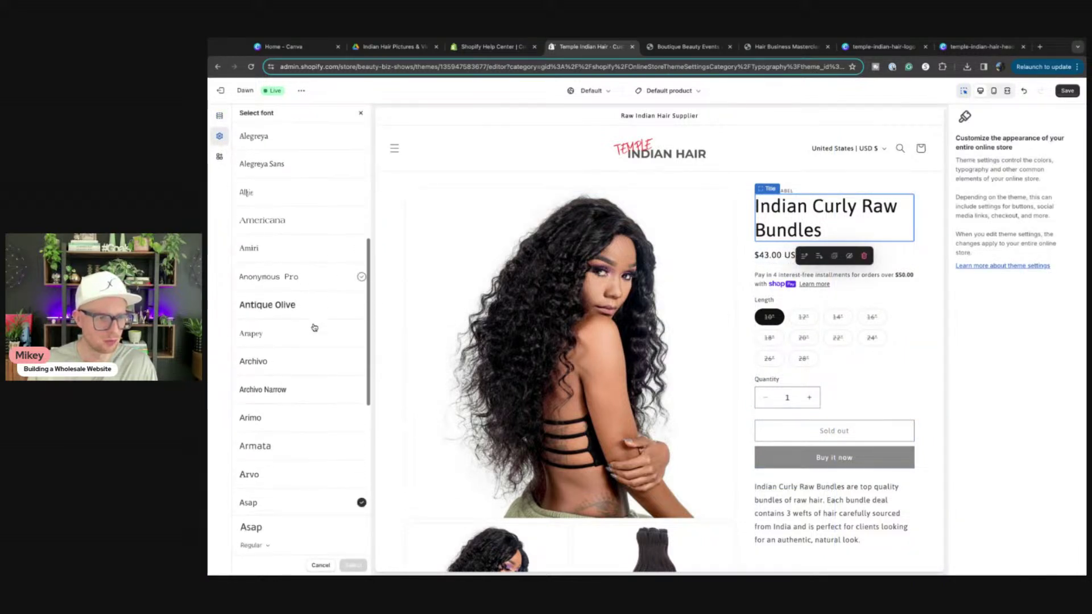
pyautogui.scroll(-5, 292, 342)
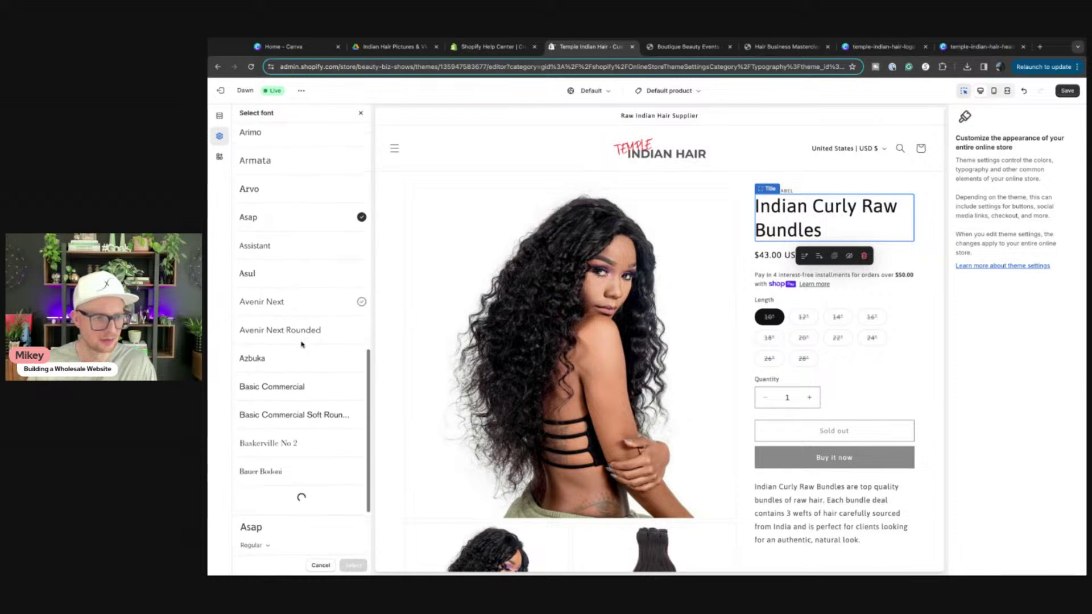
pyautogui.scroll(-8, 303, 344)
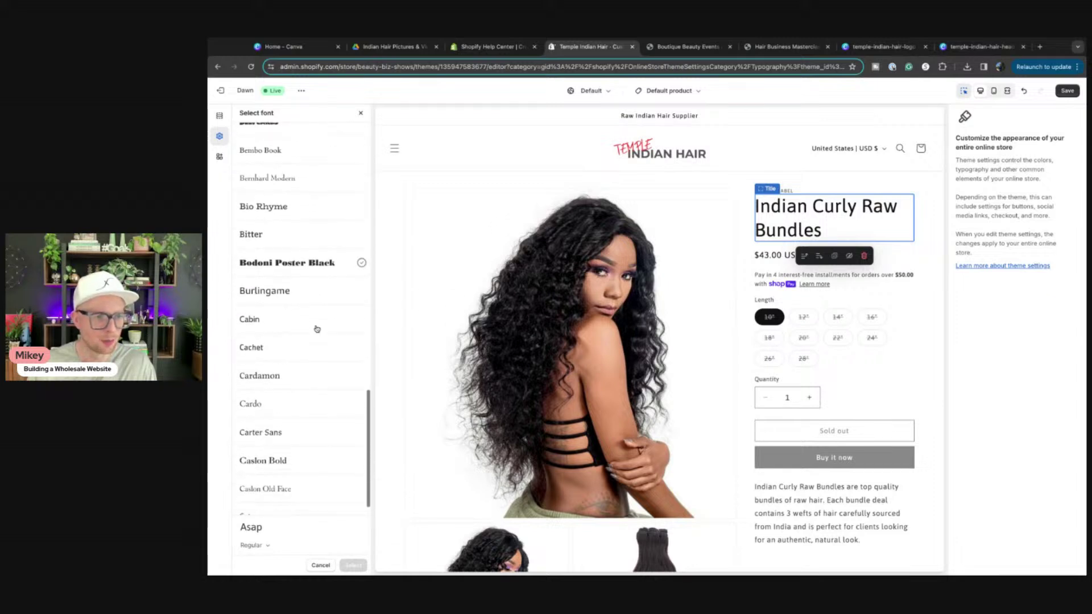
pyautogui.scroll(-5, 317, 329)
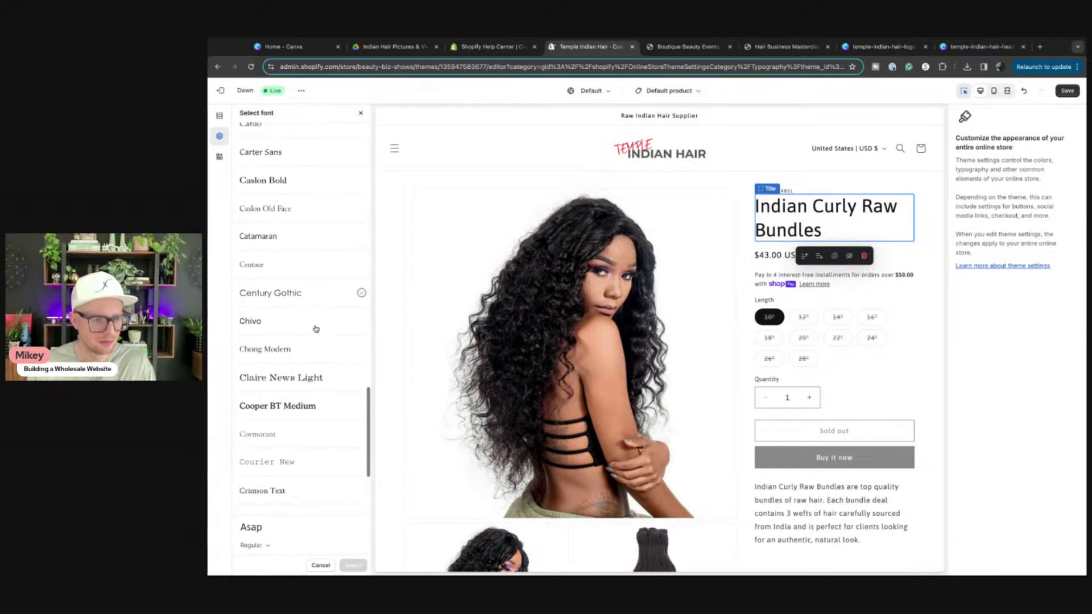
pyautogui.scroll(-8, 316, 328)
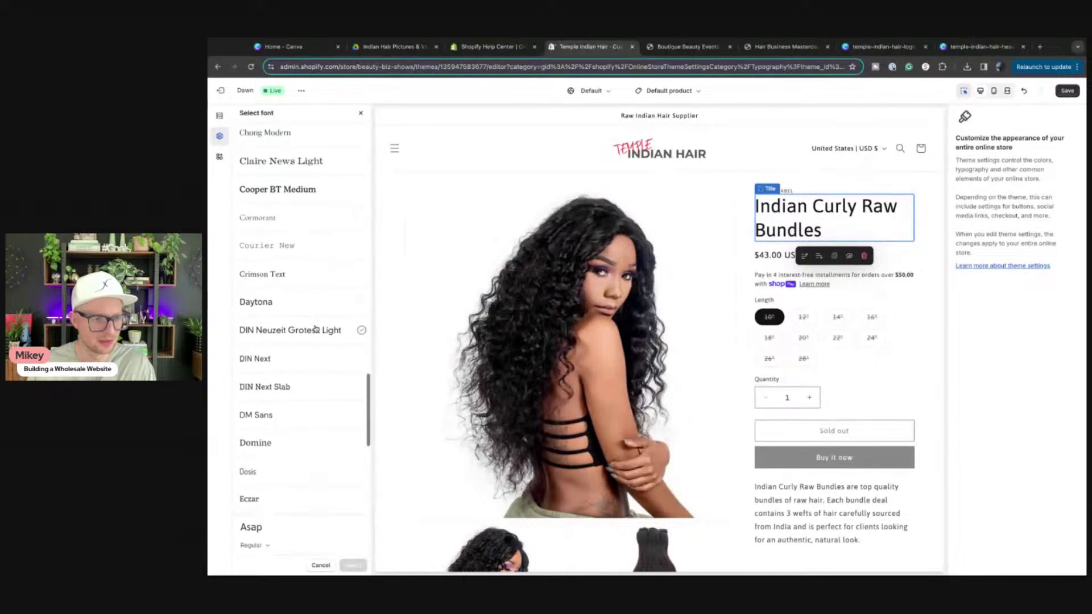
pyautogui.scroll(-2, 320, 329)
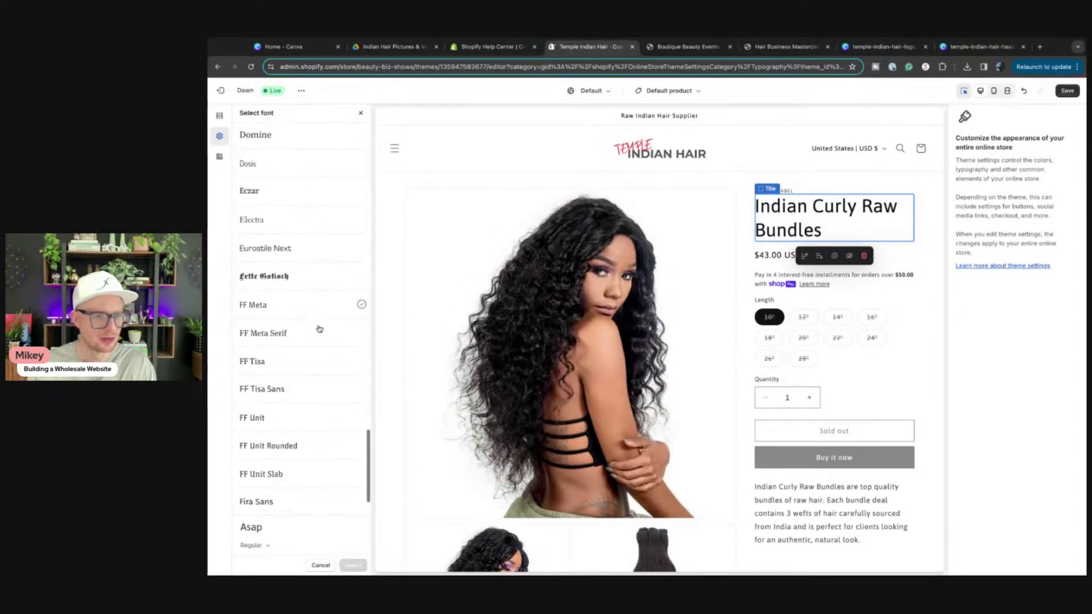
pyautogui.scroll(-6, 327, 330)
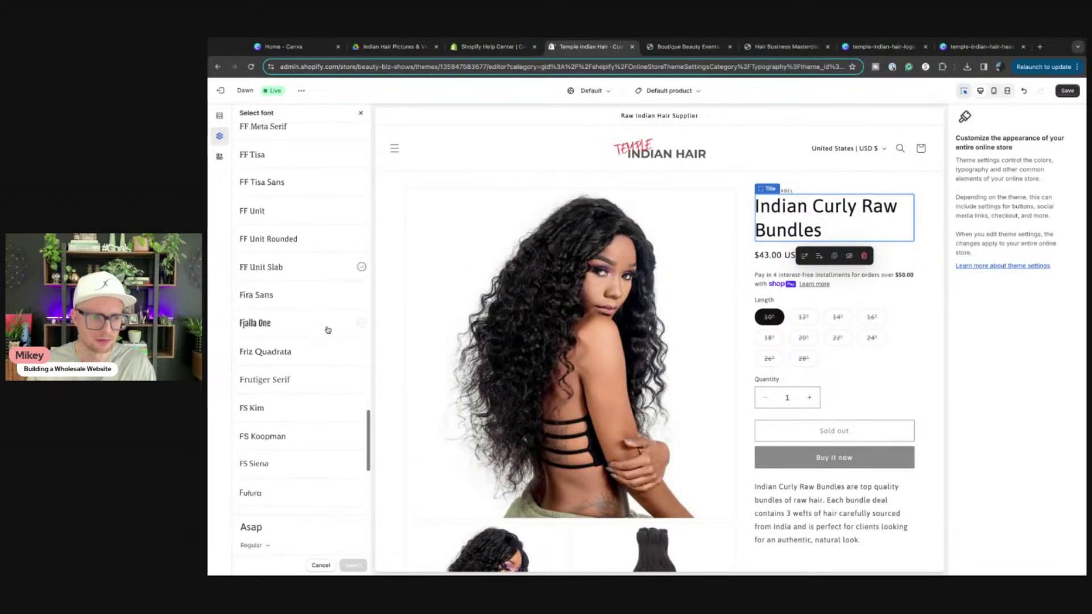
pyautogui.scroll(-8, 327, 330)
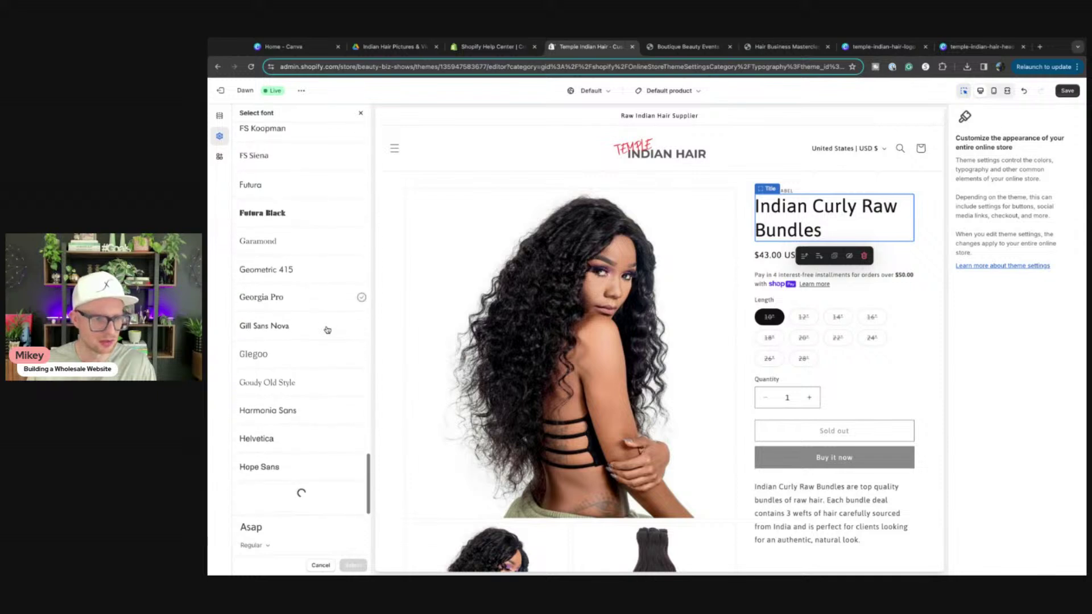
pyautogui.scroll(-7, 327, 330)
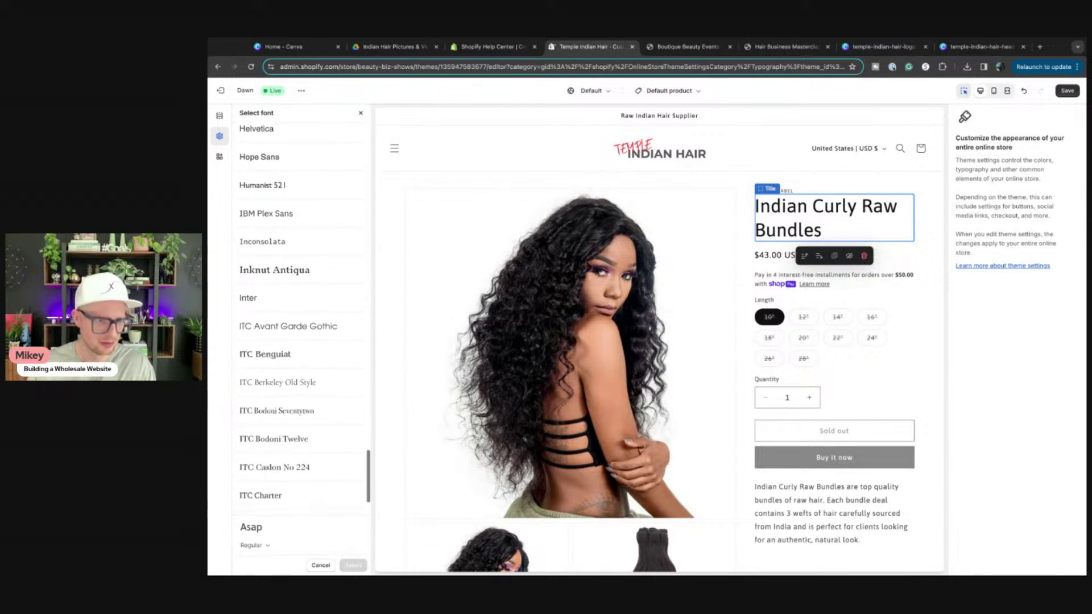
pyautogui.scroll(-9, 332, 322)
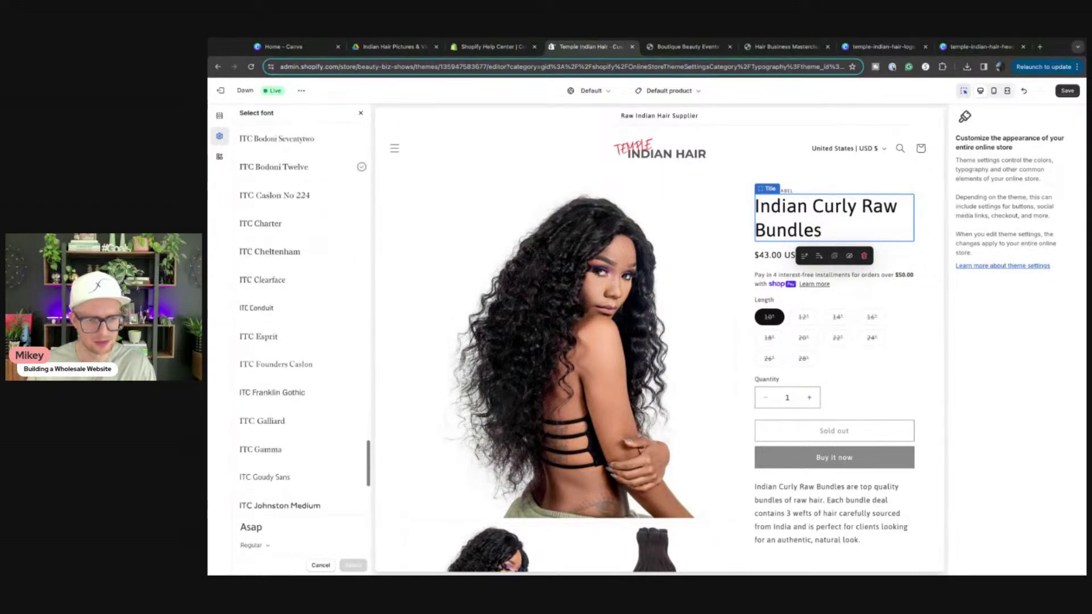
pyautogui.scroll(-15, 301, 330)
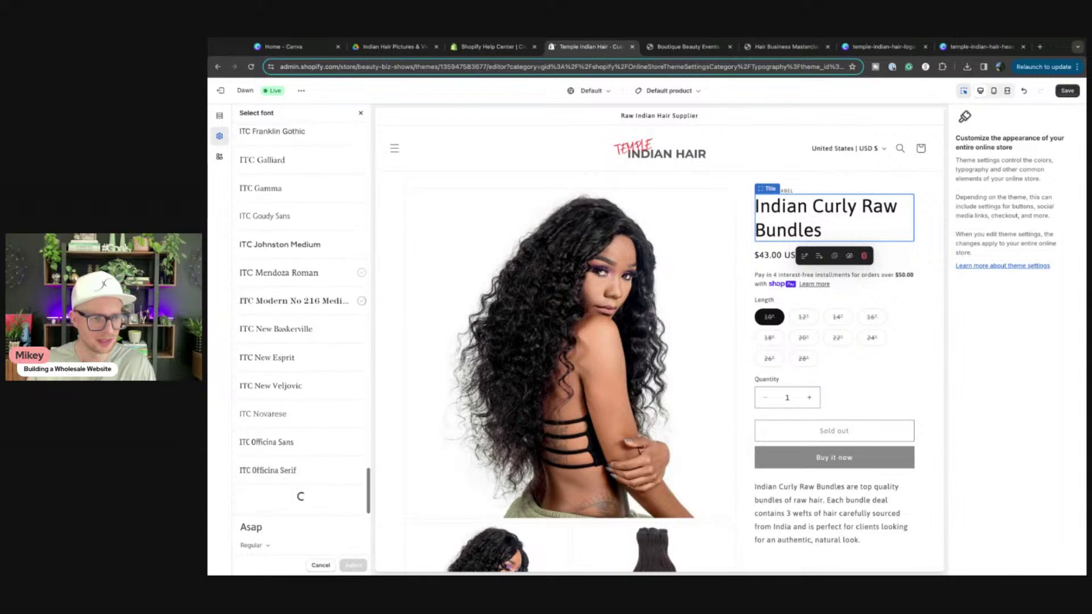
pyautogui.scroll(-1, 302, 330)
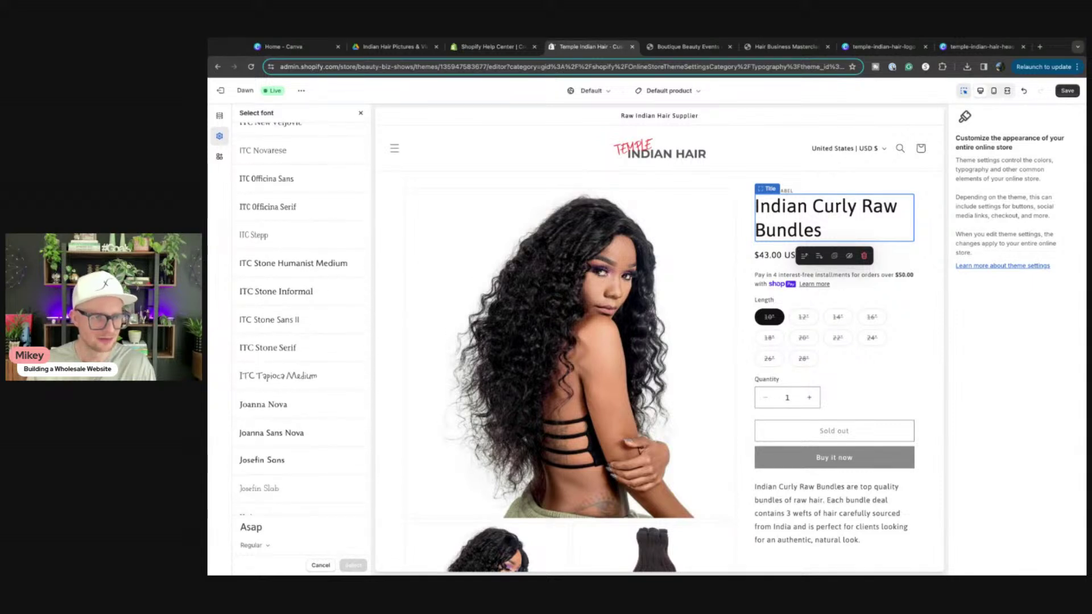
pyautogui.scroll(3, 273, 324)
pyautogui.click(273, 323)
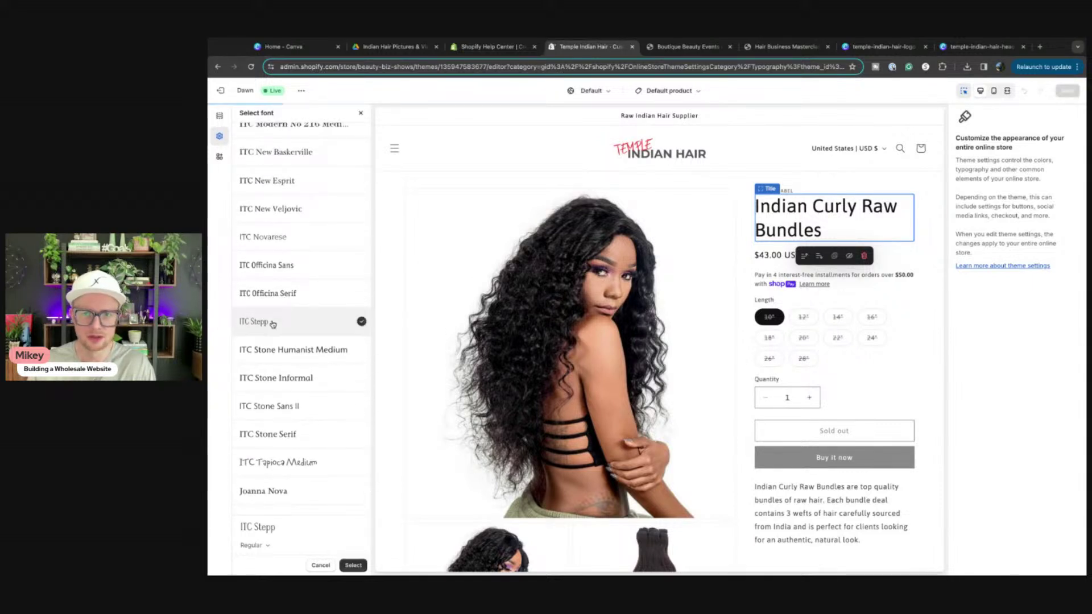
pyautogui.scroll(-7, 317, 329)
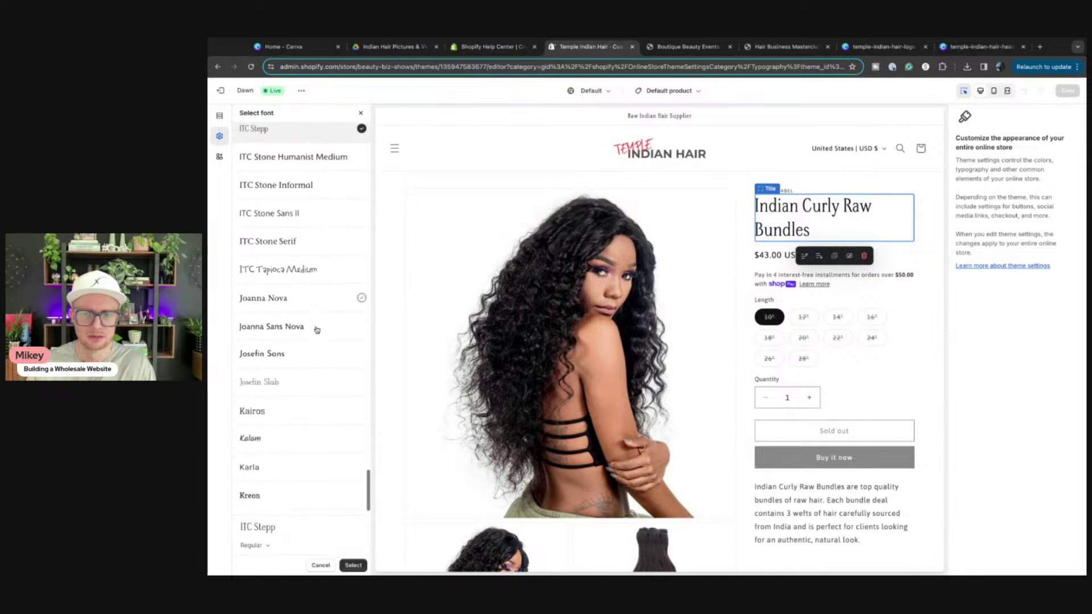
pyautogui.scroll(-2, 310, 333)
pyautogui.click(248, 383)
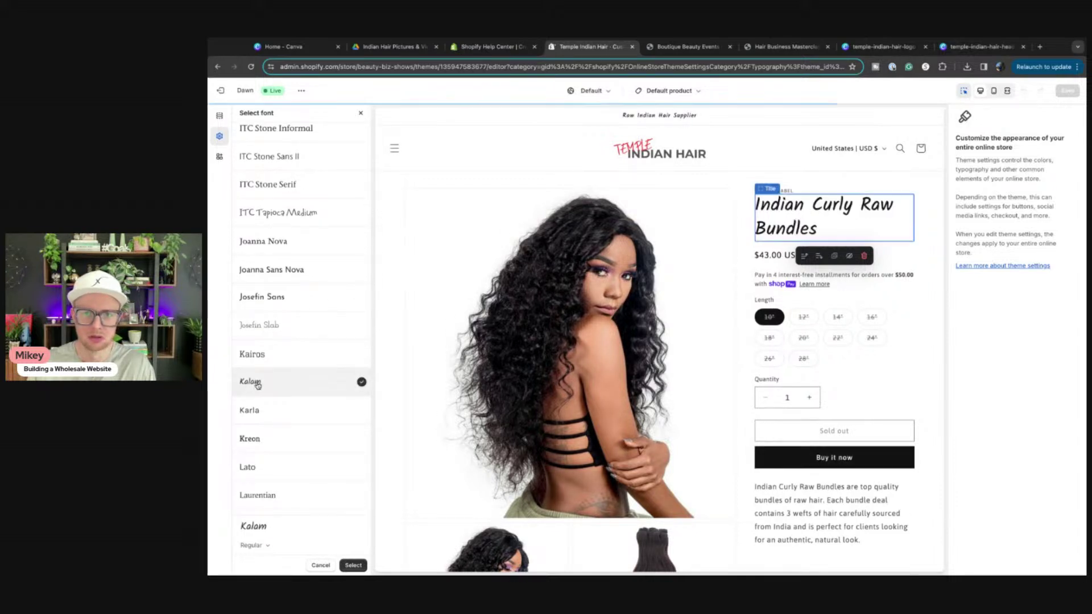
# Try the script fonts Lucia and Playball as the heading font on the product page
pyautogui.scroll(-7, 271, 382)
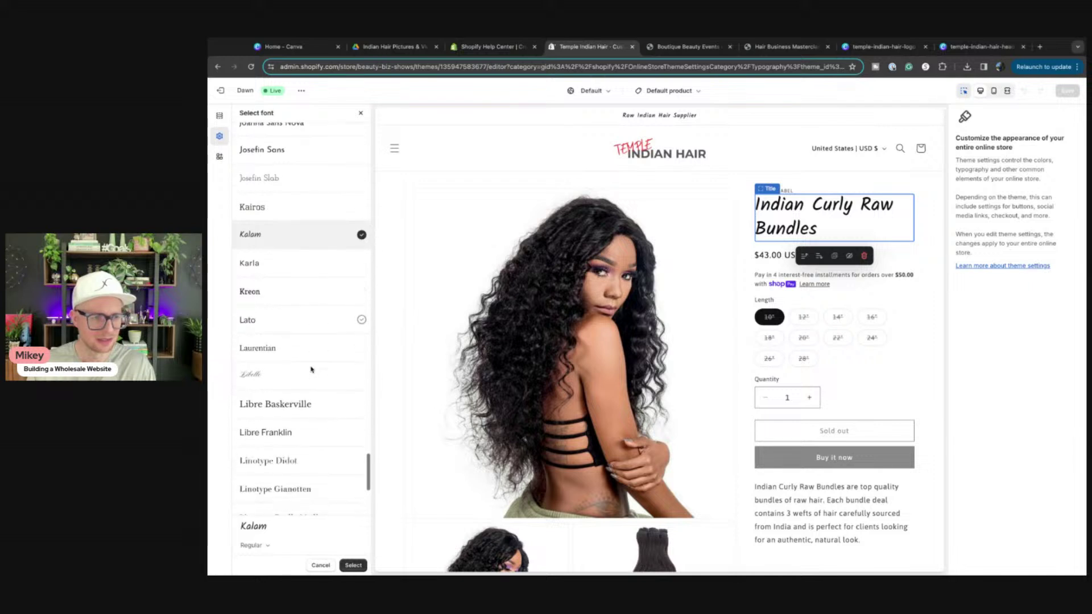
pyautogui.scroll(-7, 323, 371)
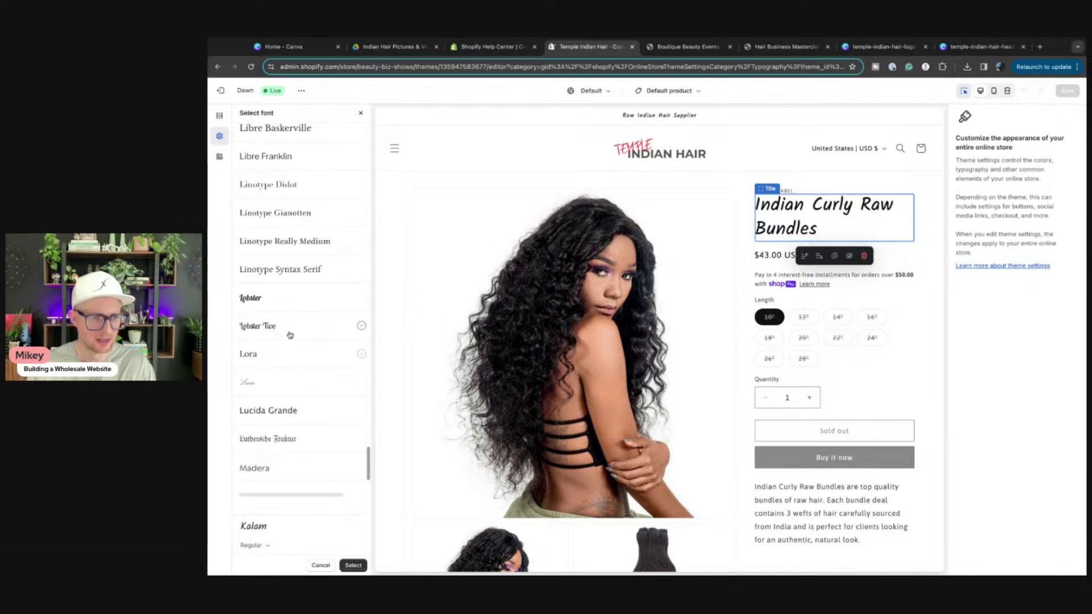
pyautogui.click(265, 381)
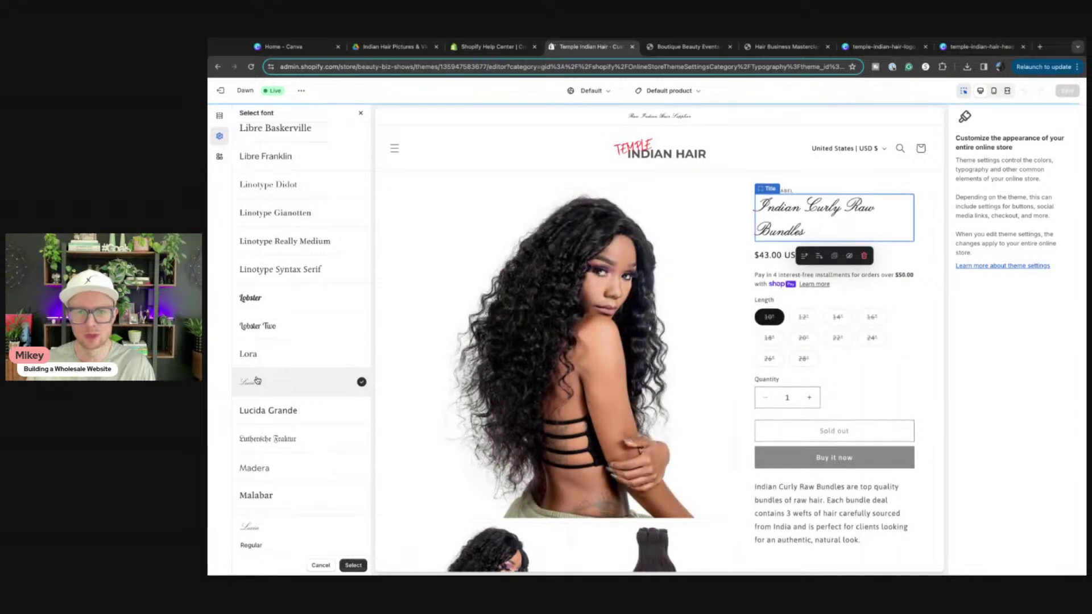
pyautogui.scroll(-6, 269, 381)
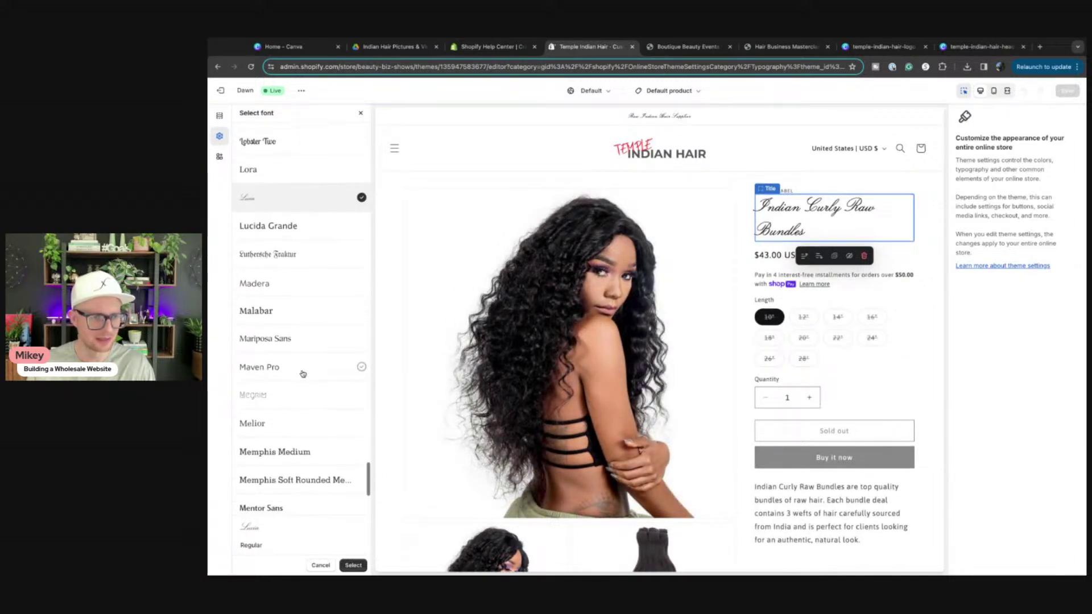
pyautogui.scroll(-6, 303, 373)
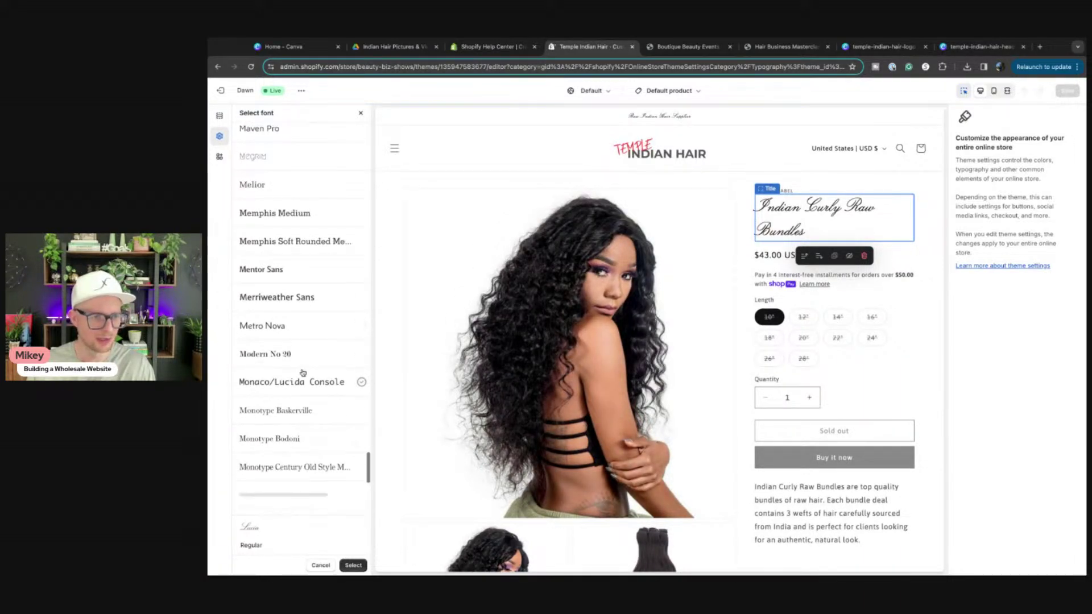
pyautogui.scroll(-5, 303, 374)
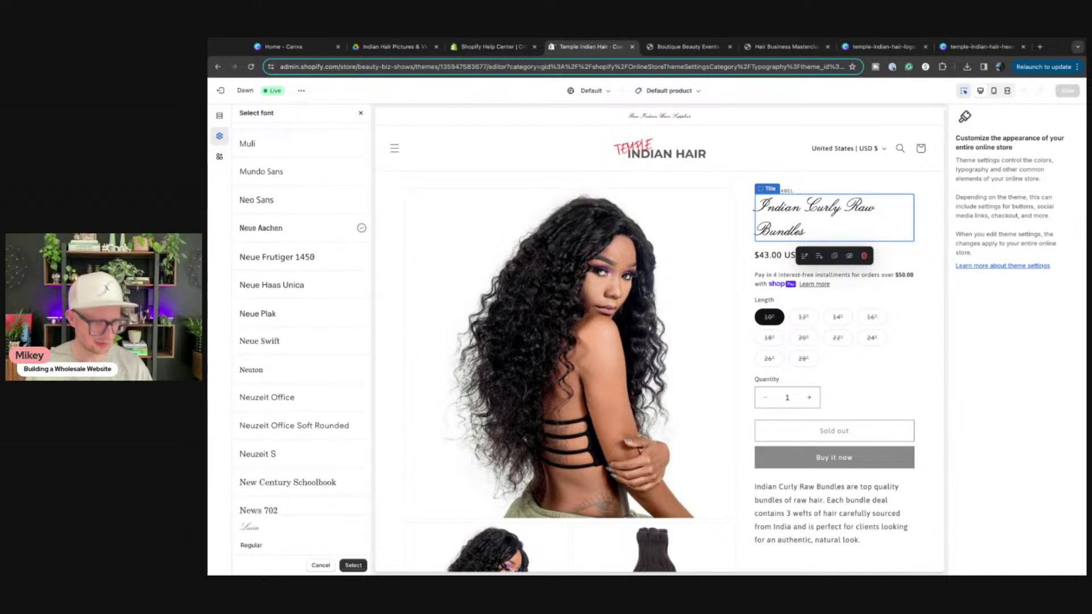
pyautogui.scroll(-5, 303, 374)
pyautogui.scroll(-10, 303, 319)
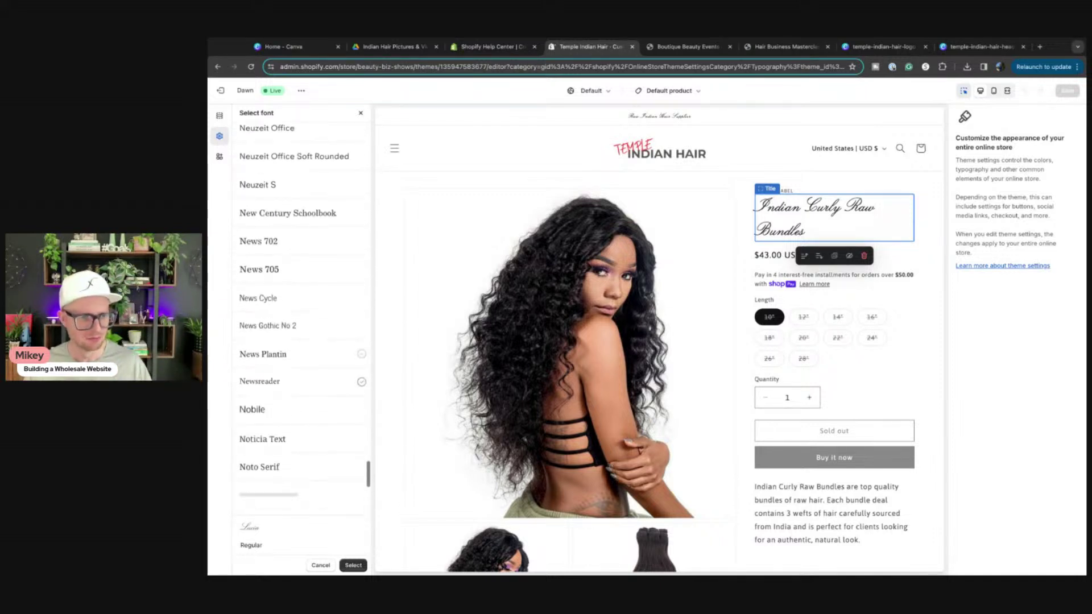
pyautogui.scroll(-4, 300, 489)
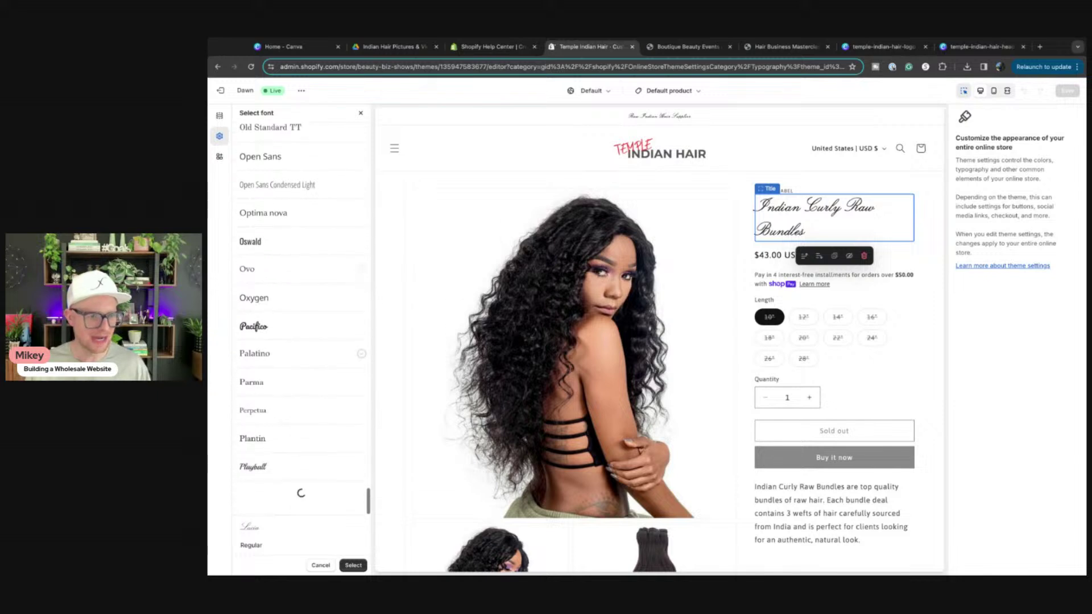
pyautogui.click(246, 450)
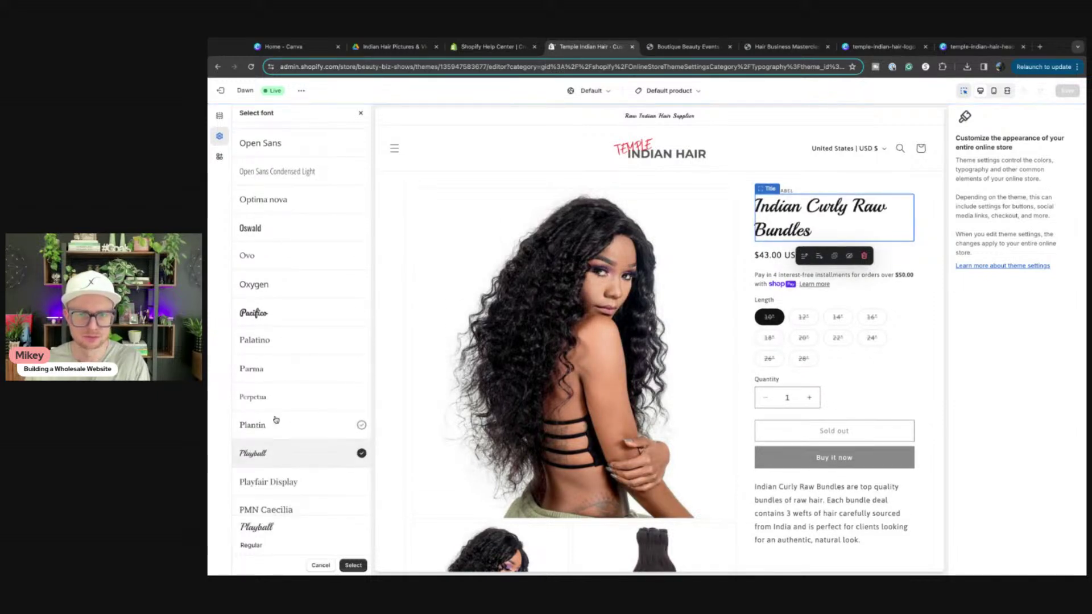
# Pick Alfie as the heading font in the theme's font list
pyautogui.scroll(-3, 276, 420)
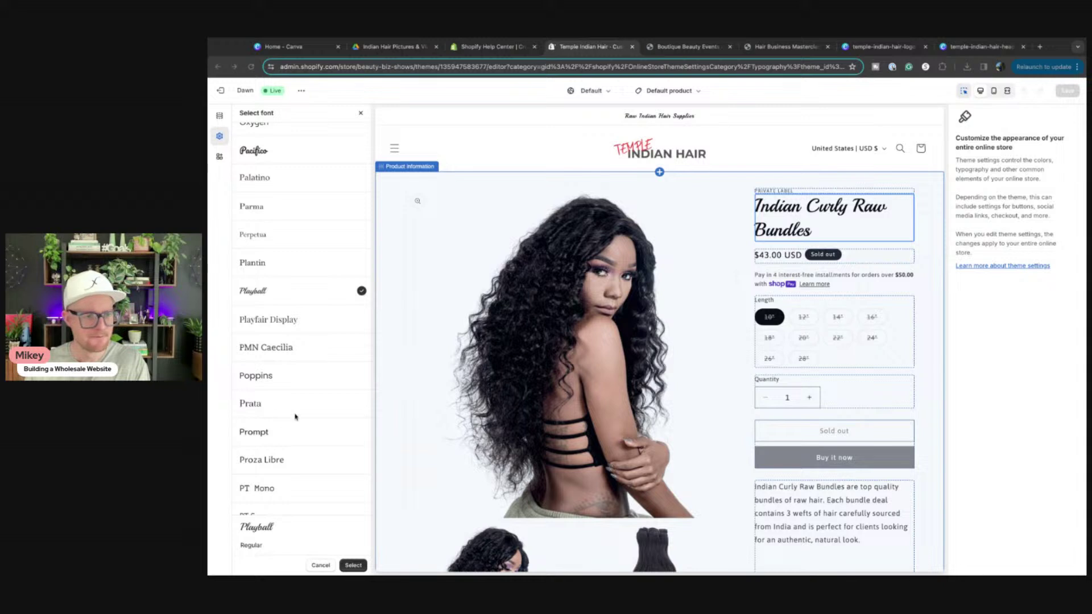
pyautogui.scroll(-5, 299, 414)
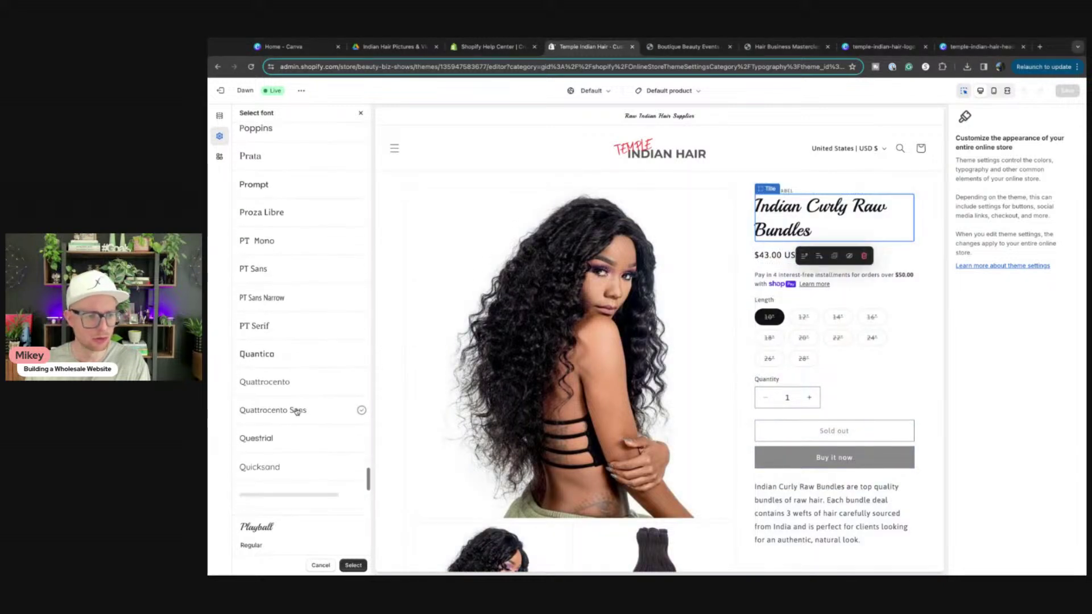
pyautogui.scroll(20, 296, 411)
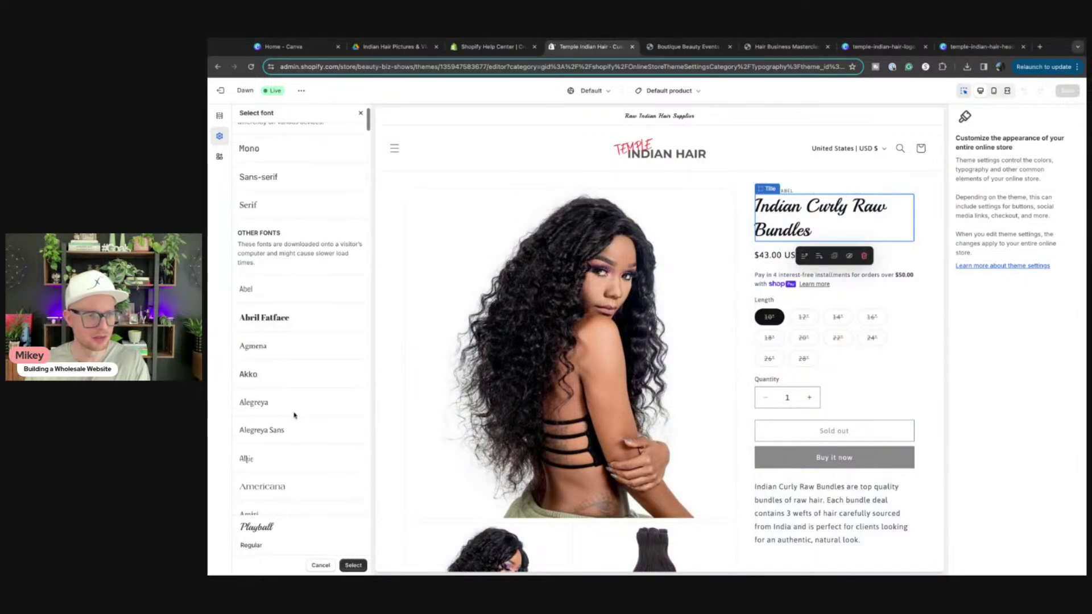
pyautogui.scroll(-3, 301, 398)
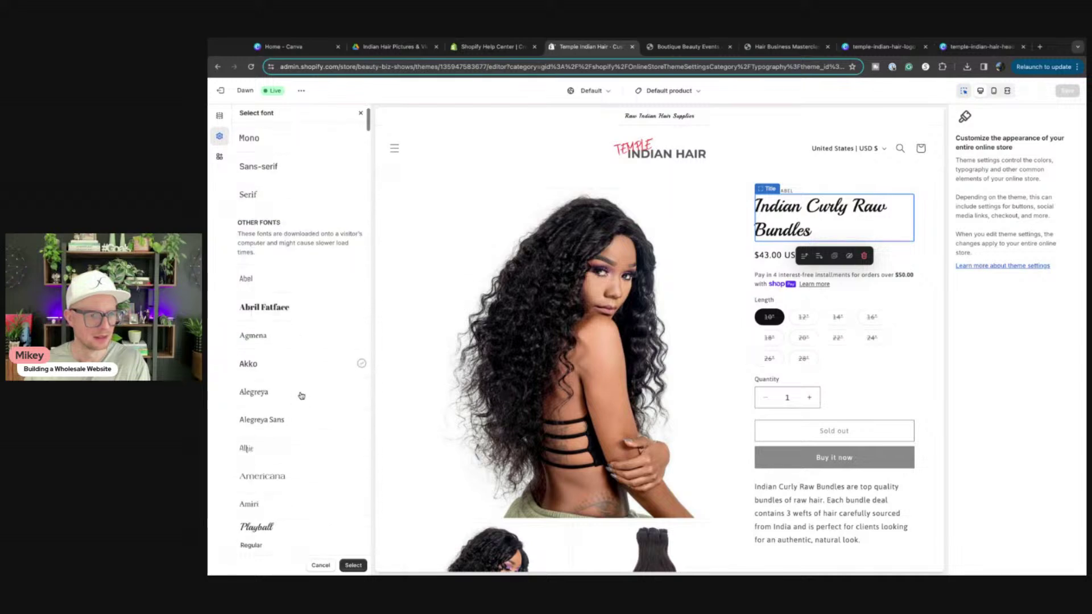
pyautogui.click(254, 405)
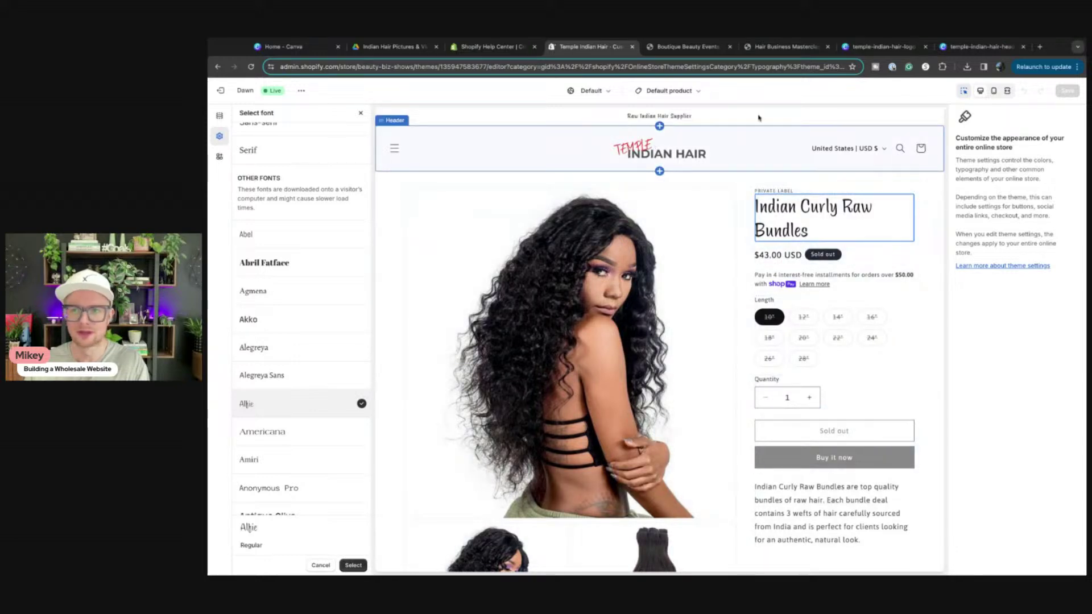
# Switch to the temple-indian-hair-logo design in Canva, examine the TEMPLE lettering's font, and return to the Shopify theme editor
pyautogui.click(955, 50)
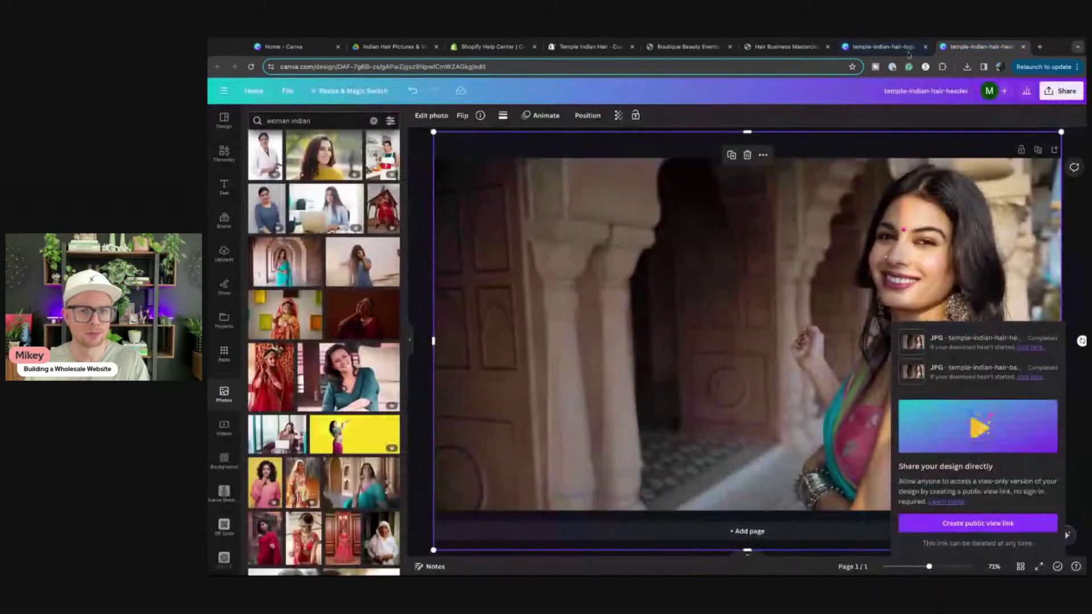
pyautogui.click(864, 50)
pyautogui.click(586, 310)
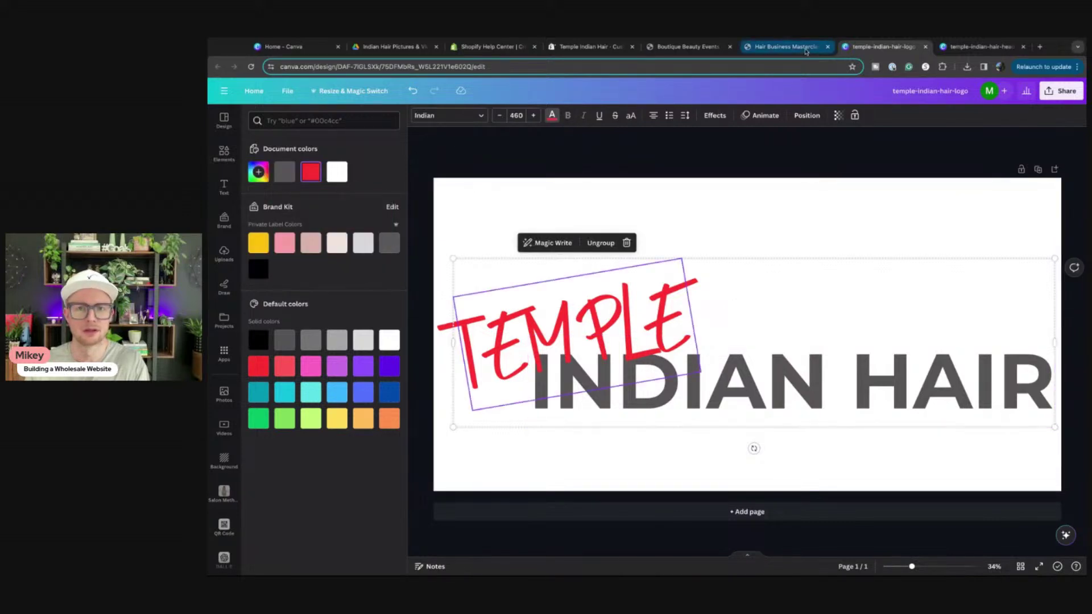
pyautogui.click(788, 47)
pyautogui.click(578, 50)
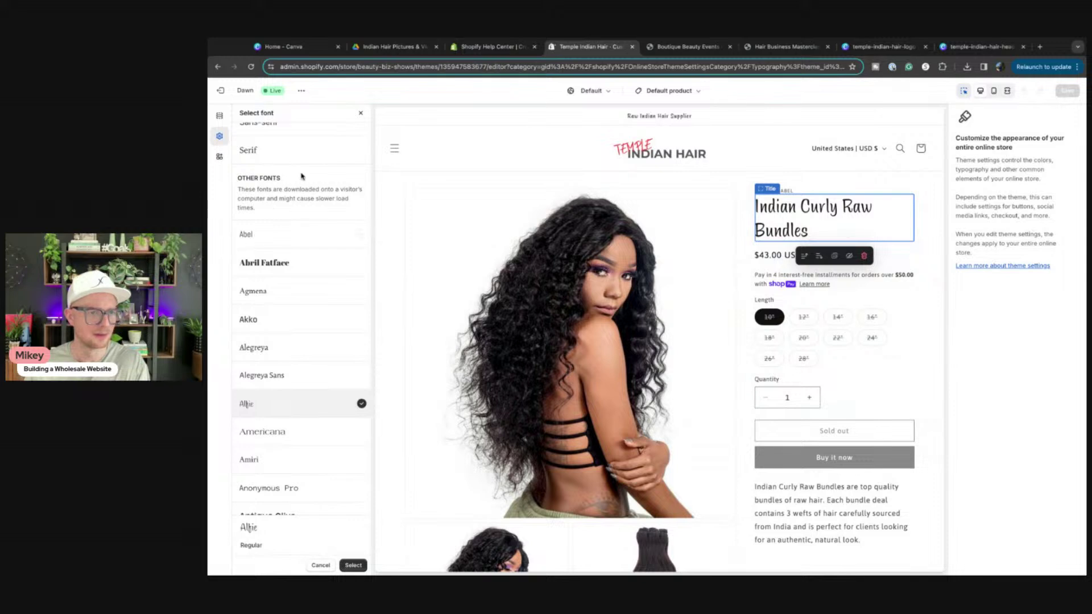
# Search the heading font list for "indian" and clear the search
pyautogui.scroll(4, 278, 211)
pyautogui.click(280, 137)
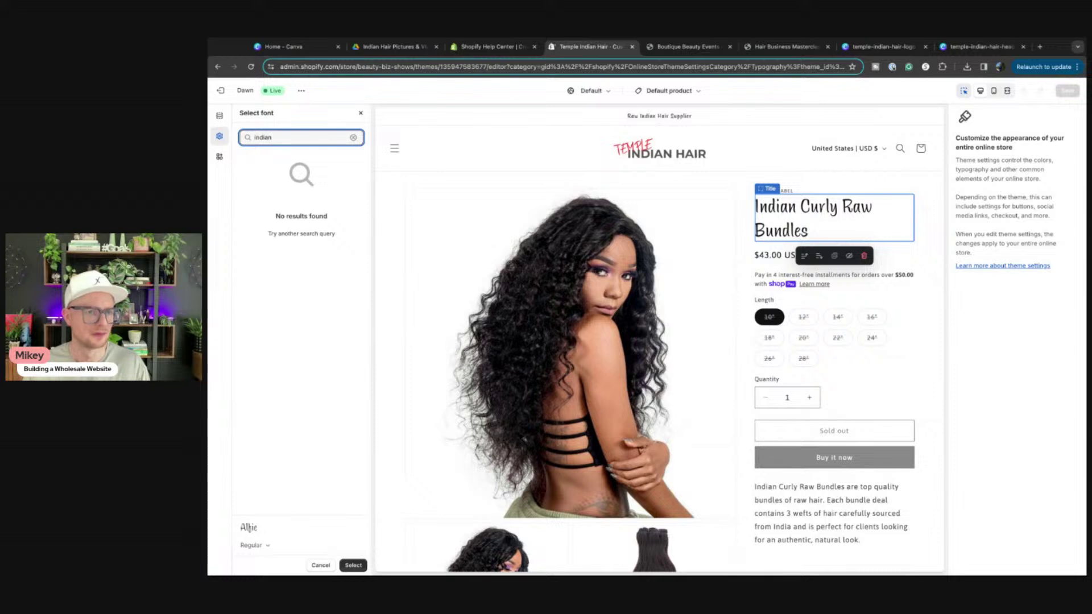
pyautogui.click(354, 139)
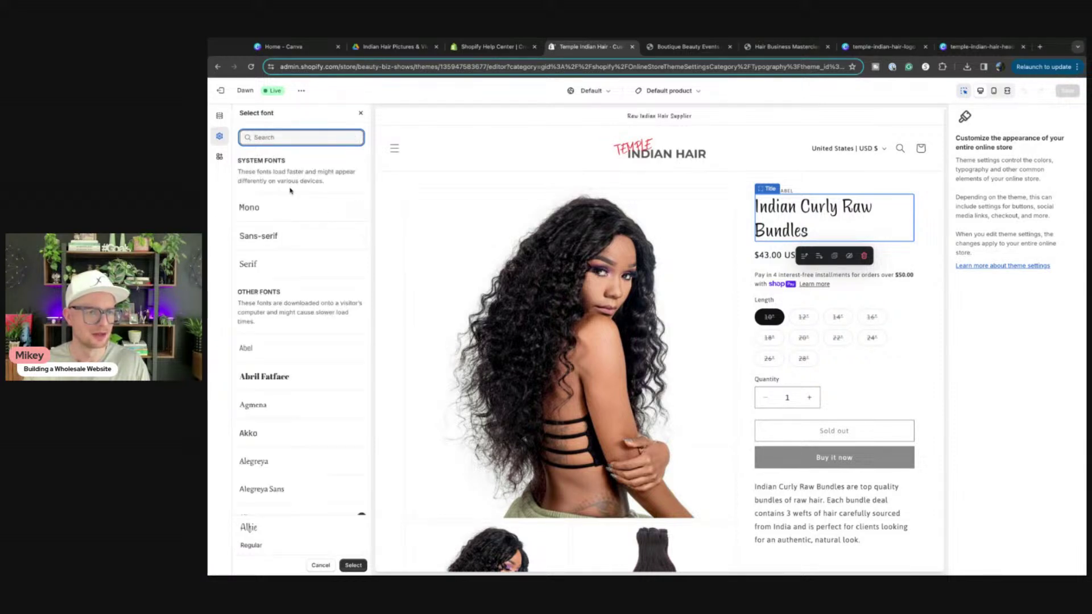
# Browse the full heading font list for a font that suits the Temple Indian Hair logo
pyautogui.scroll(-15, 304, 240)
pyautogui.scroll(-20, 303, 239)
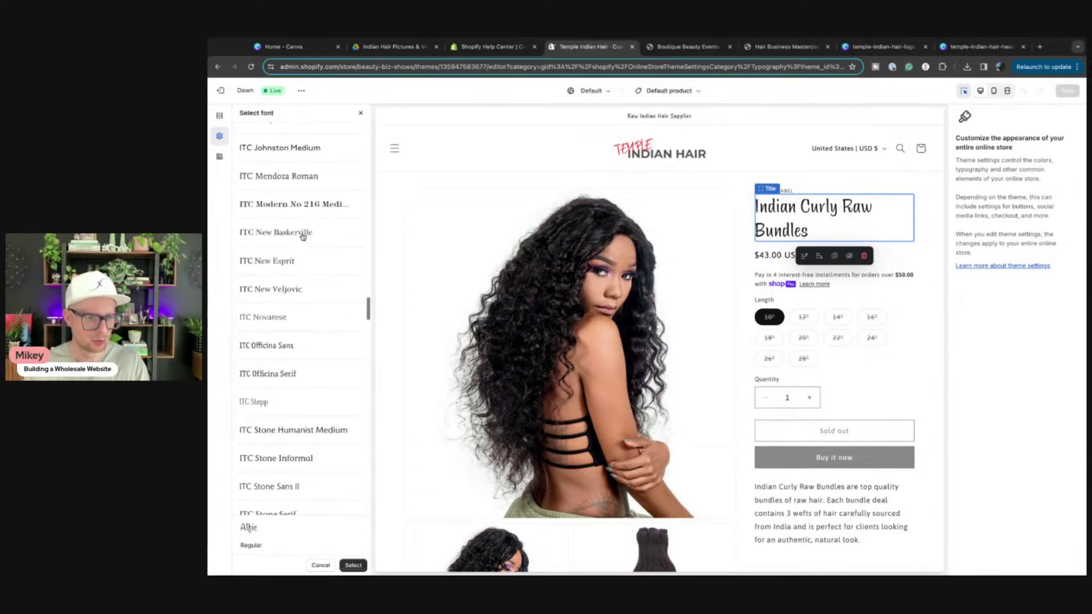
pyautogui.scroll(12, 303, 237)
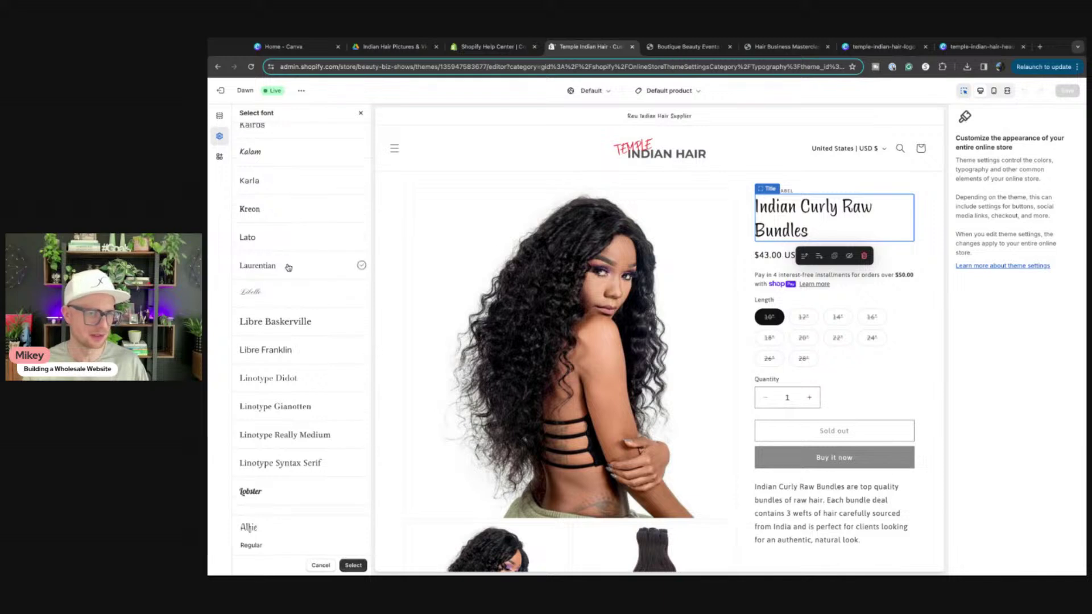
pyautogui.scroll(2, 289, 267)
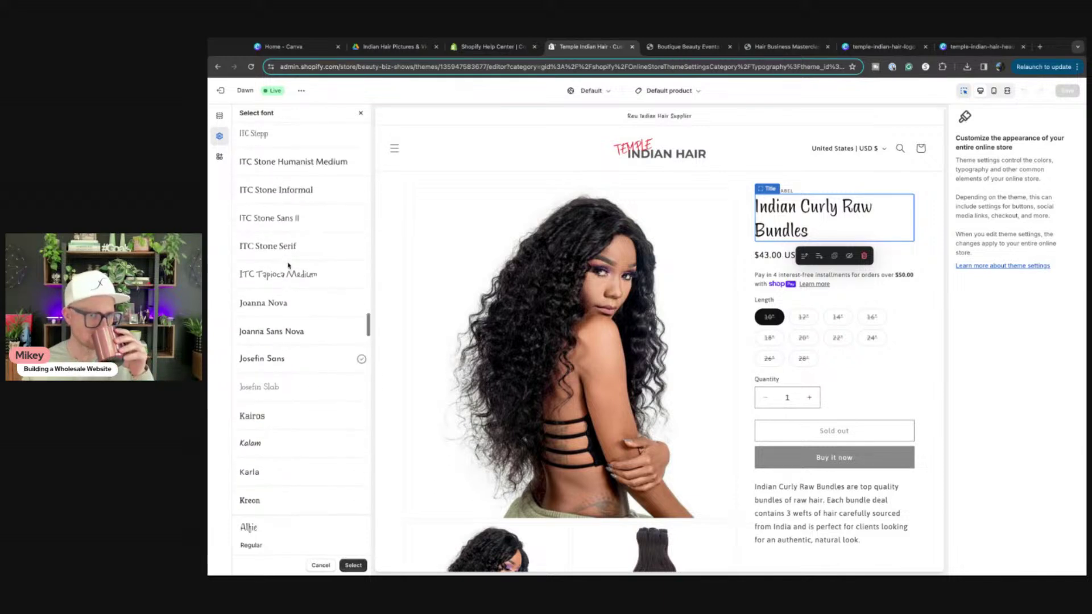
pyautogui.scroll(-2, 289, 266)
pyautogui.scroll(-6, 289, 266)
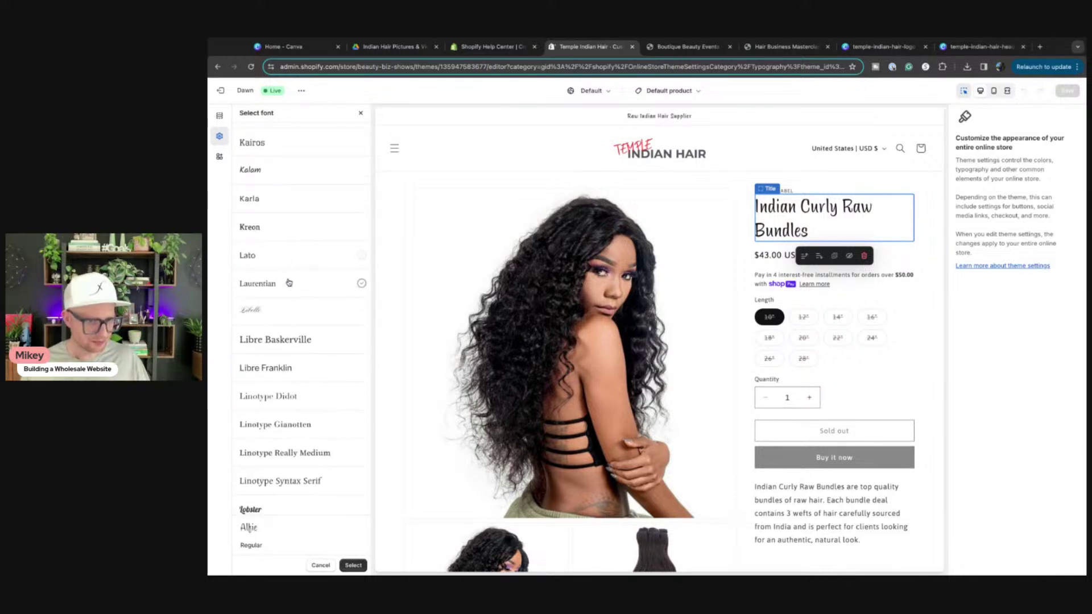
pyautogui.scroll(-5, 296, 273)
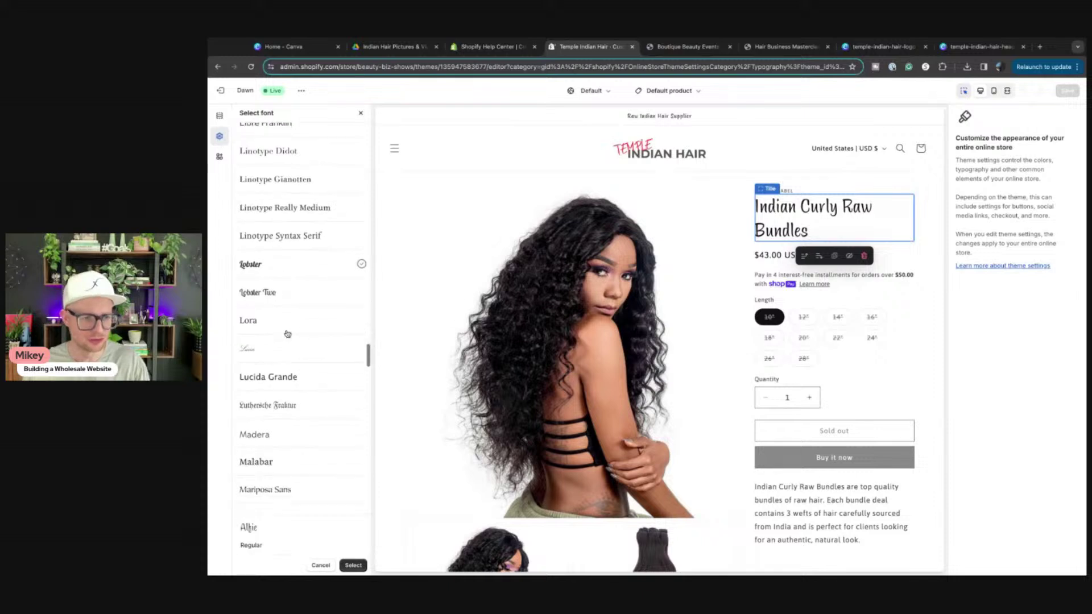
pyautogui.scroll(-12, 293, 333)
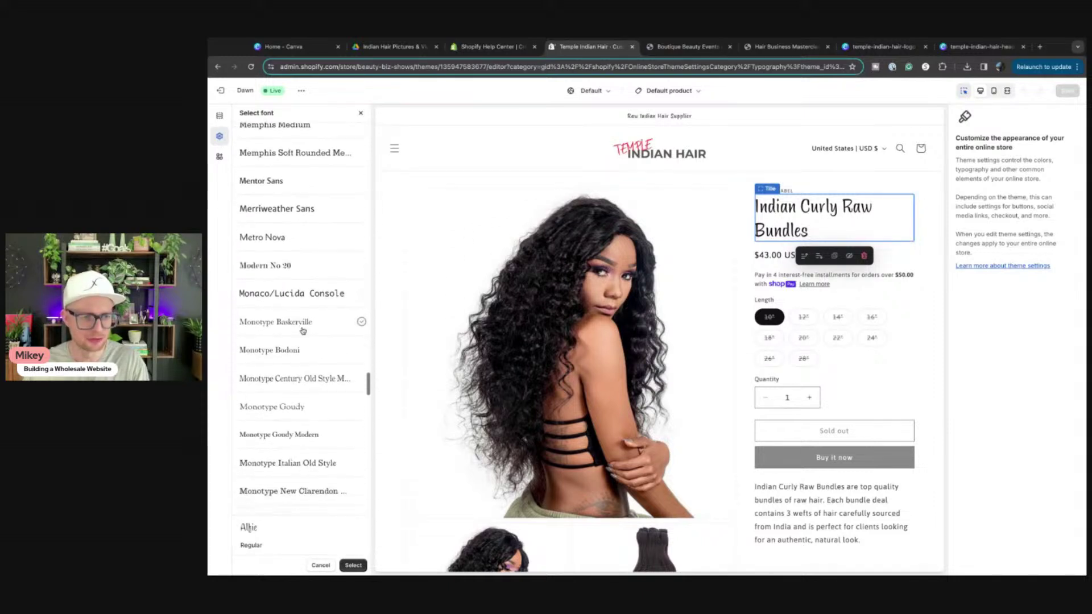
pyautogui.scroll(-10, 303, 332)
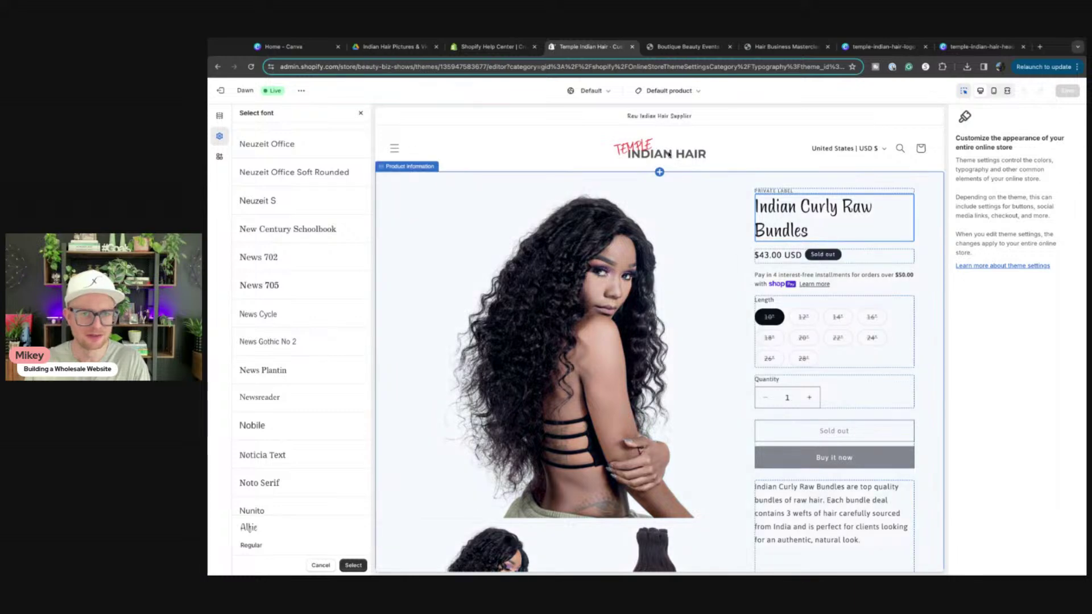
pyautogui.scroll(-3, 388, 316)
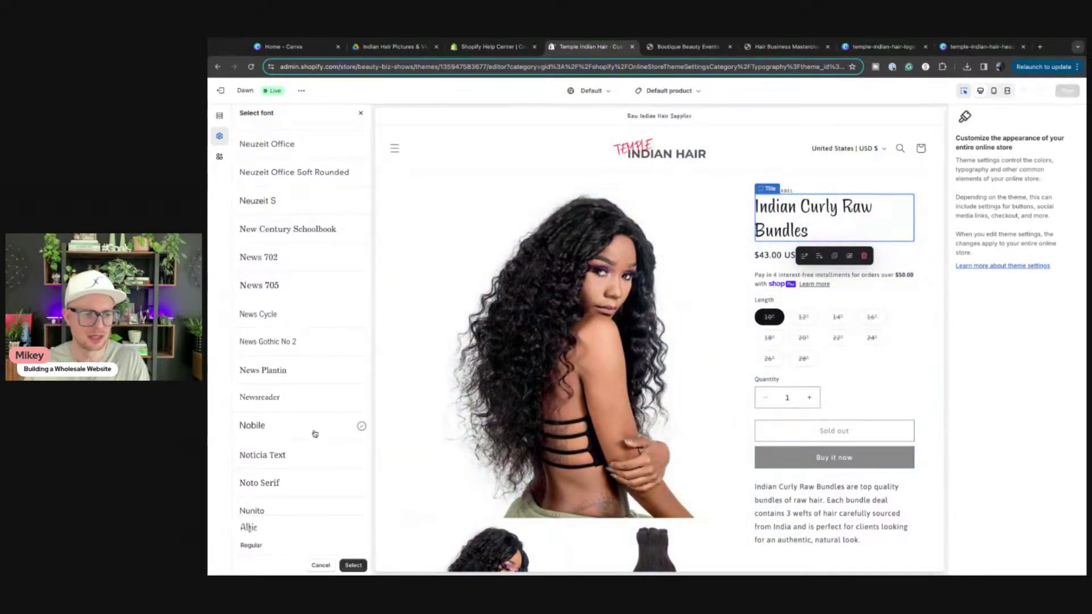
pyautogui.scroll(-6, 302, 409)
pyautogui.scroll(-10, 273, 426)
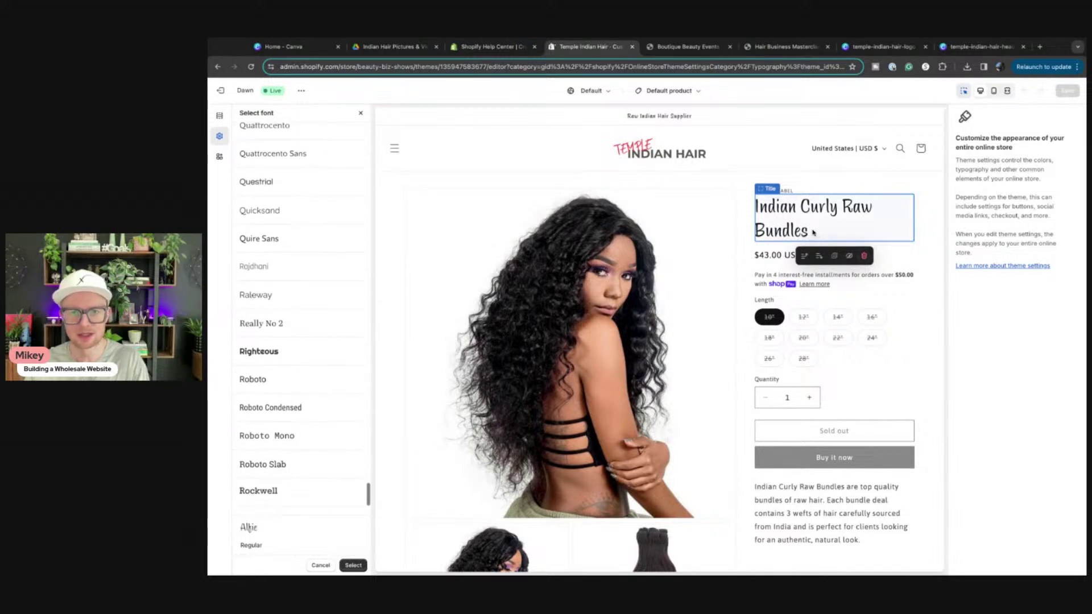
# Remove the Vendor source from the text block above the product title and save the theme
pyautogui.click(802, 191)
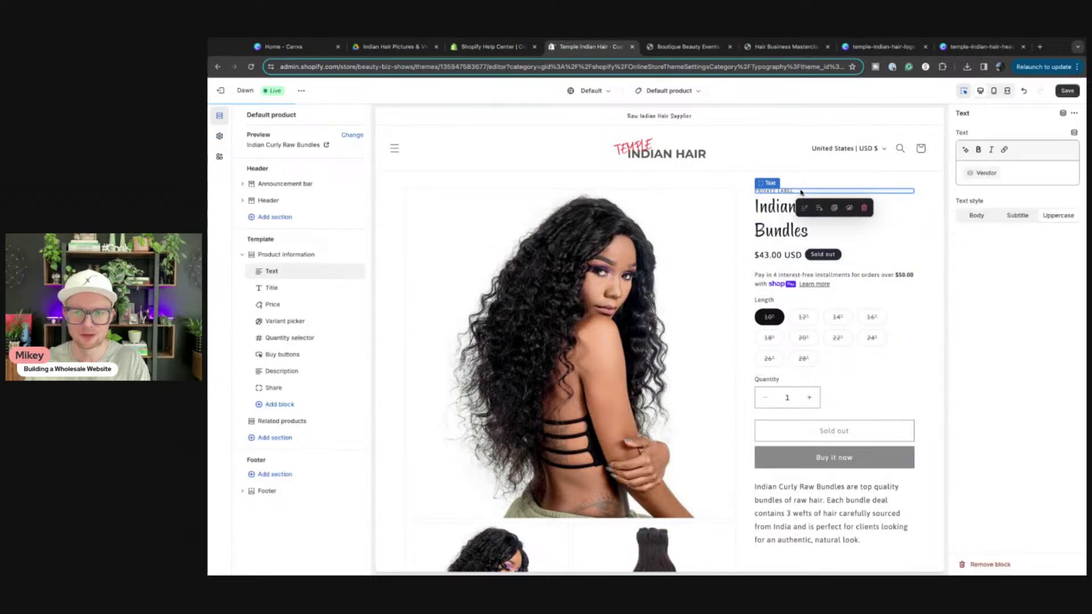
pyautogui.click(1029, 174)
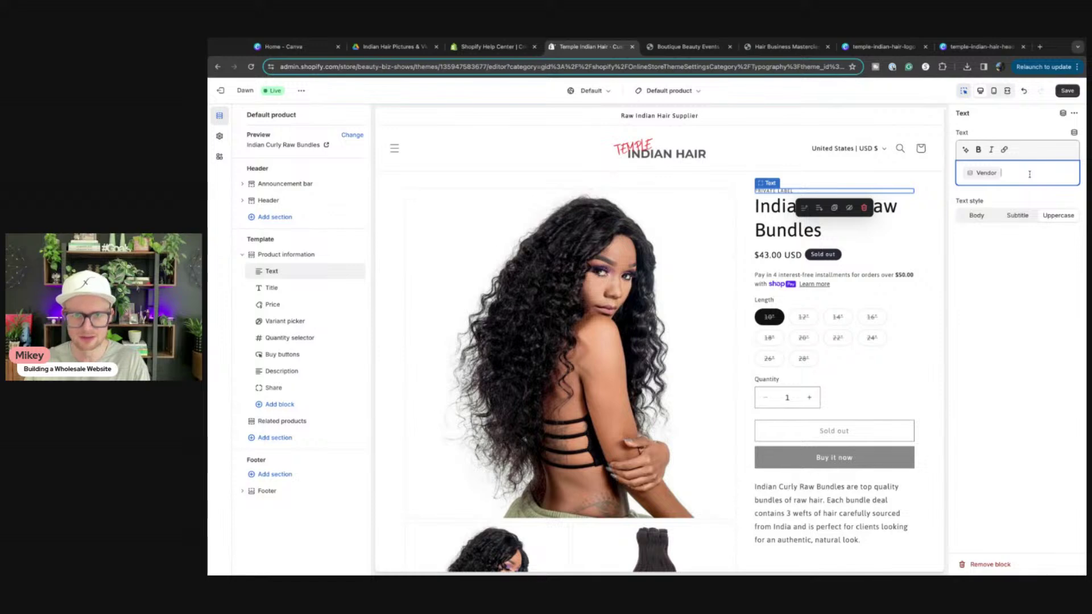
pyautogui.press('BackSpace')
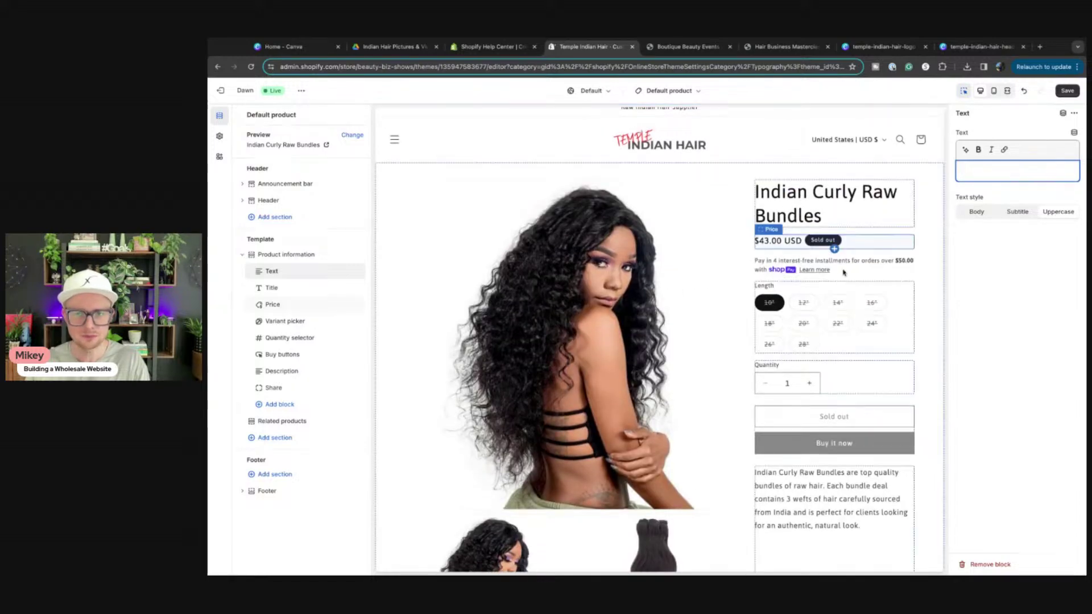
pyautogui.hotkey('ctrl', 's')
# Select the product page's Description block and examine its text, video and hair specifications
pyautogui.scroll(-1, 934, 166)
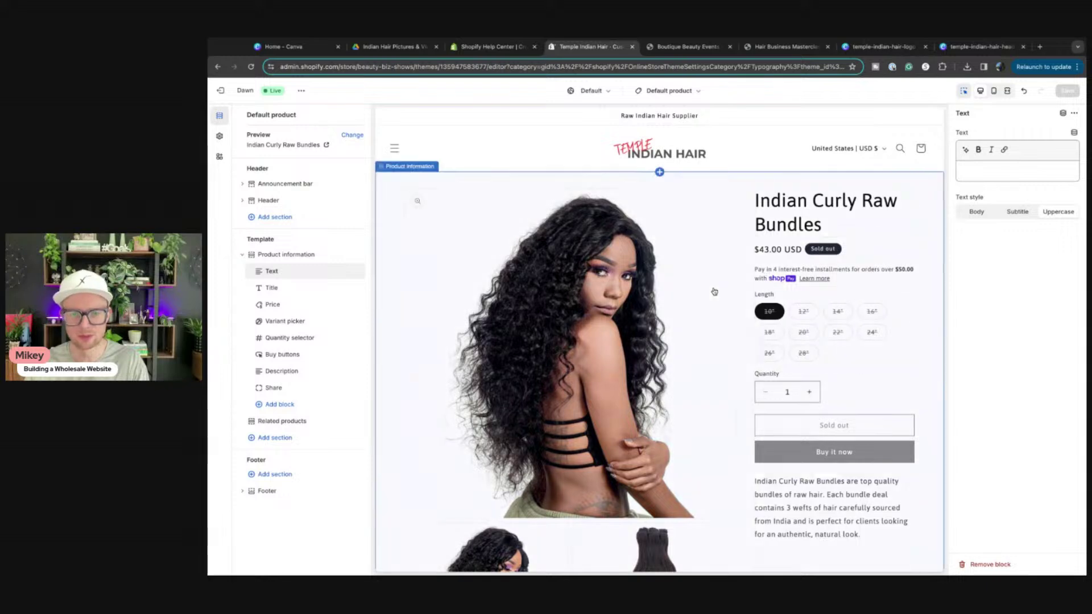
pyautogui.scroll(-5, 800, 341)
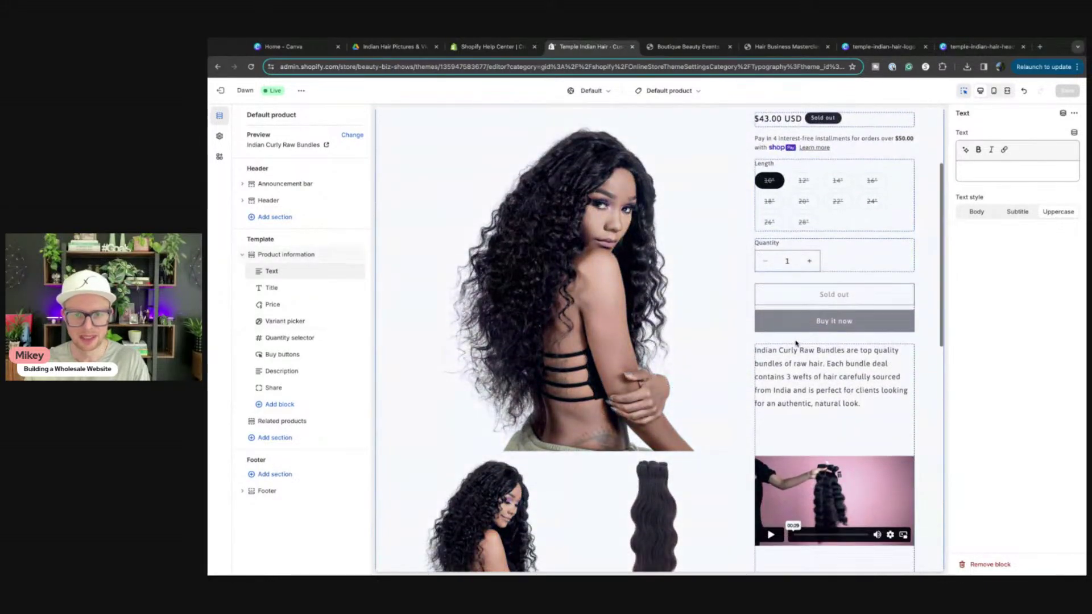
pyautogui.click(821, 419)
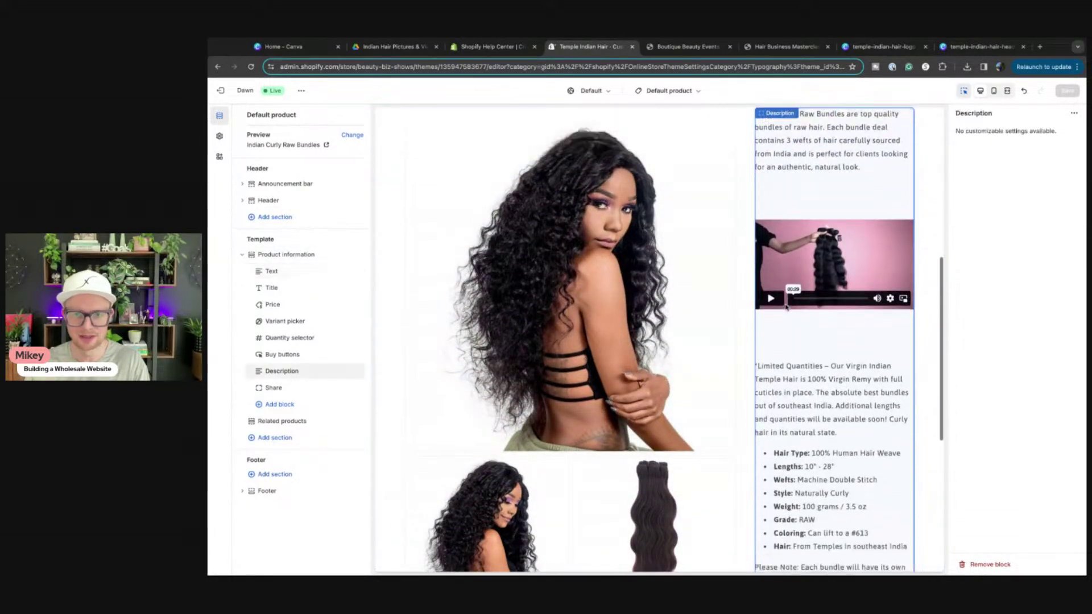
pyautogui.scroll(-2, 821, 418)
pyautogui.scroll(-4, 821, 418)
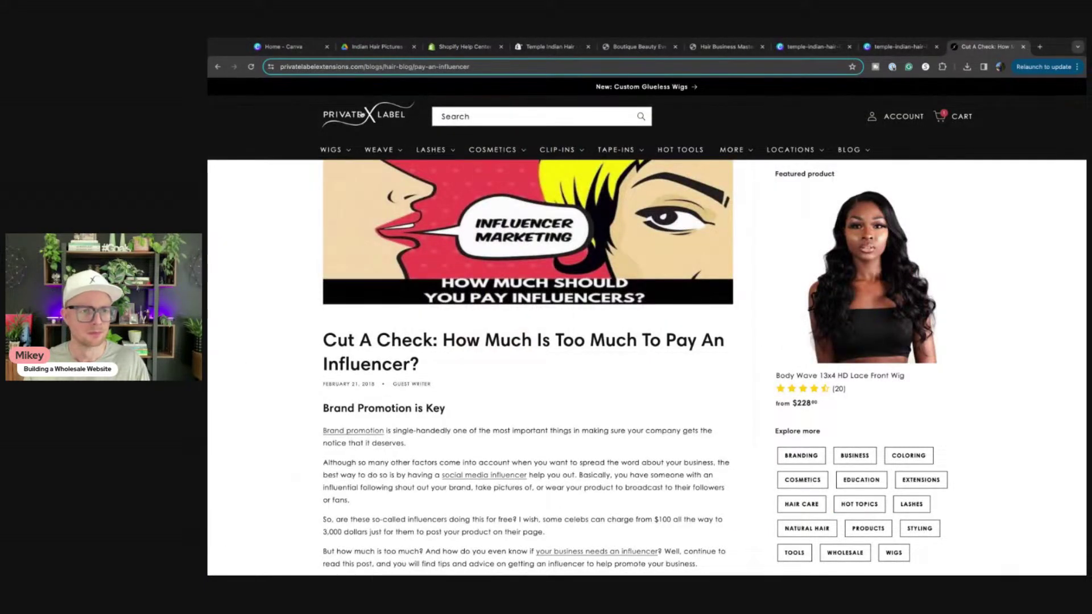
# On the Private Label website, open the Raw Indian Wavy Hair Bundles product from the Raw Hair Bundles collection
pyautogui.click(361, 113)
pyautogui.click(376, 147)
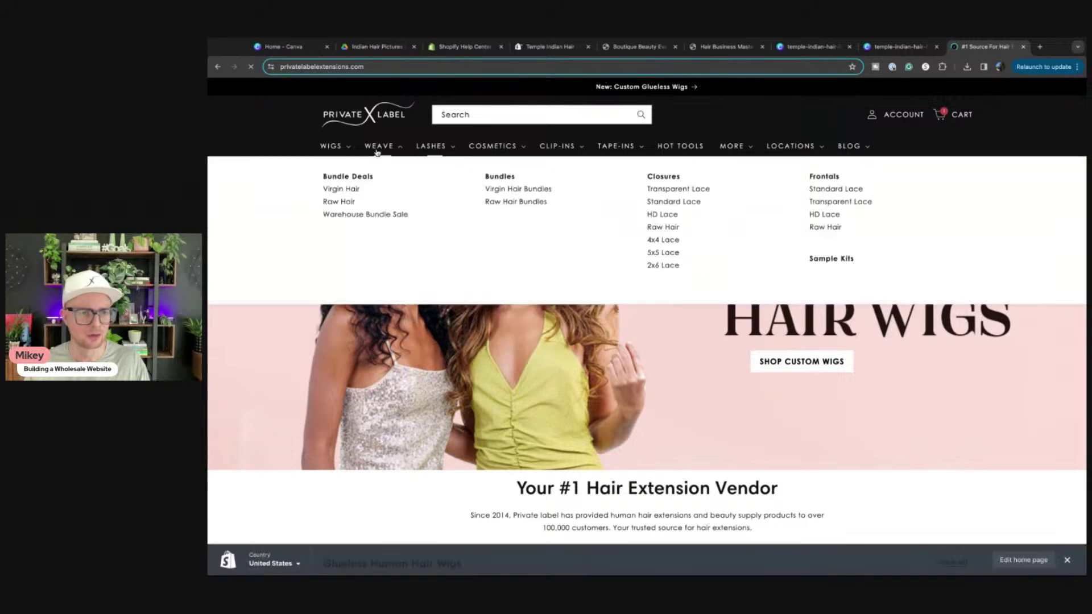
pyautogui.click(341, 203)
pyautogui.moveTo(377, 151)
pyautogui.click(518, 206)
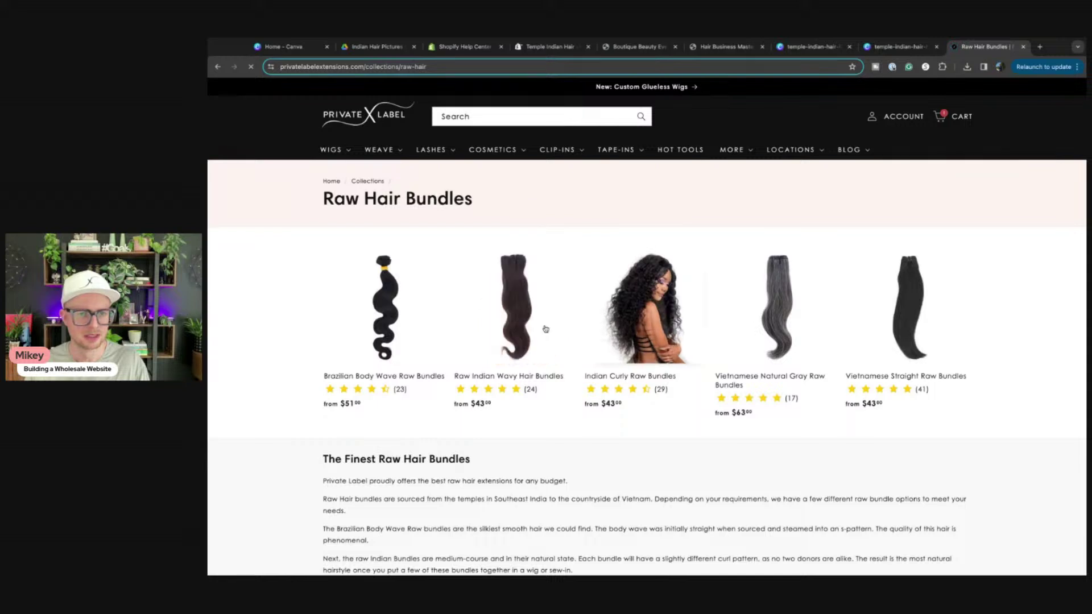
pyautogui.click(515, 298)
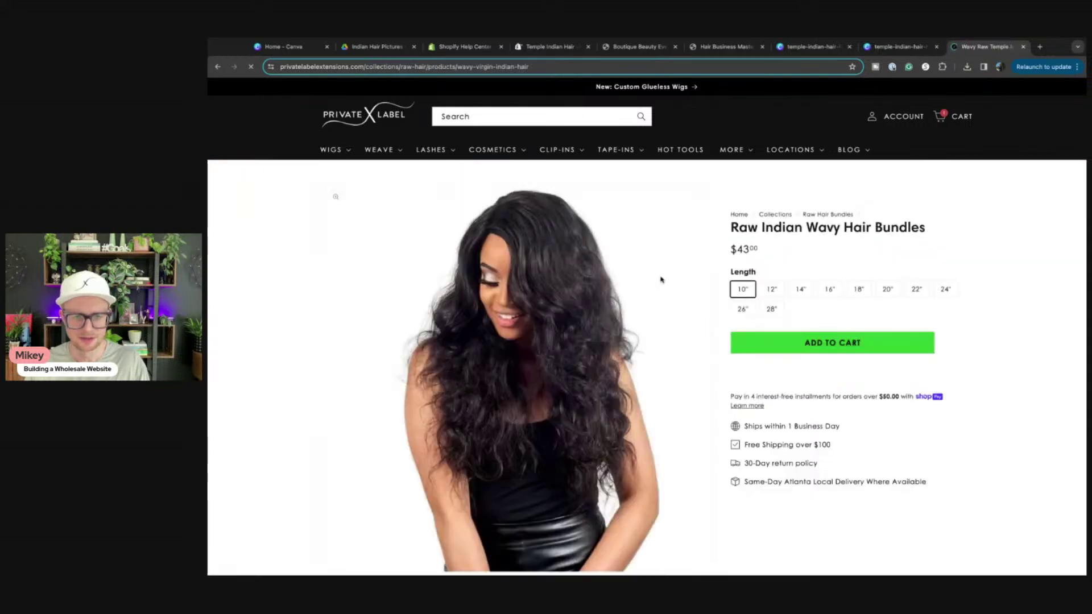
# Examine the Raw Indian Wavy Hair Bundles page's layout, including its delivery details, description, image-with-text sections and related products
pyautogui.scroll(-10, 1027, 277)
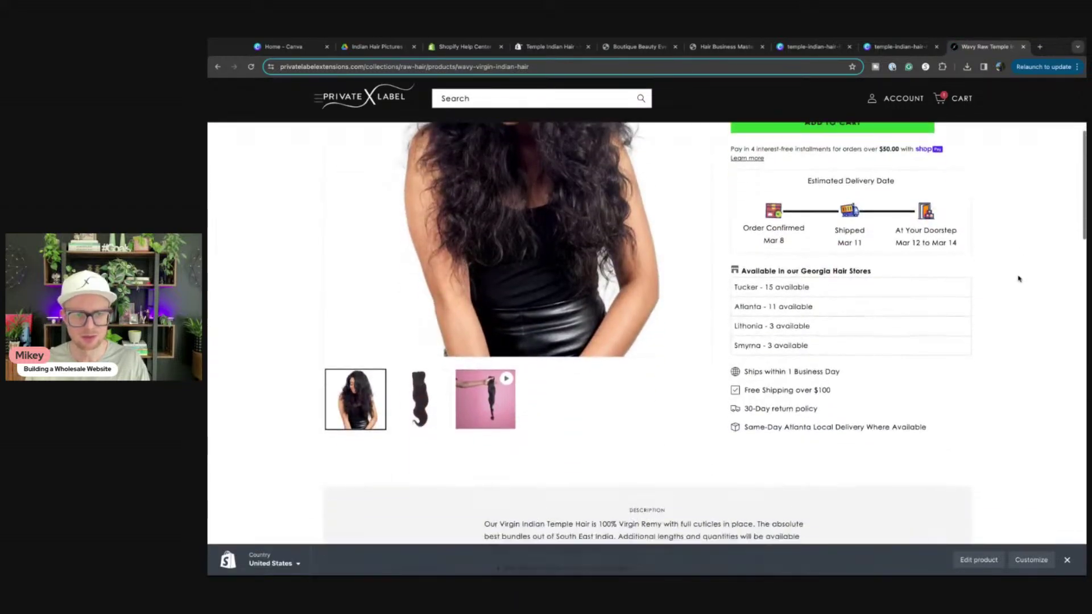
pyautogui.scroll(-5, 1017, 279)
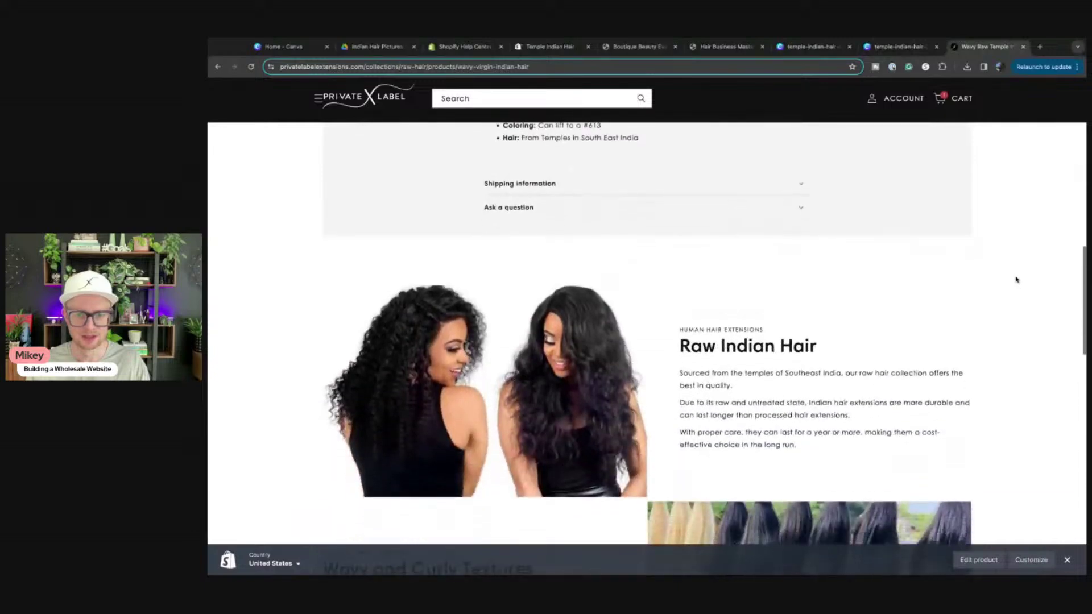
pyautogui.scroll(-3, 778, 340)
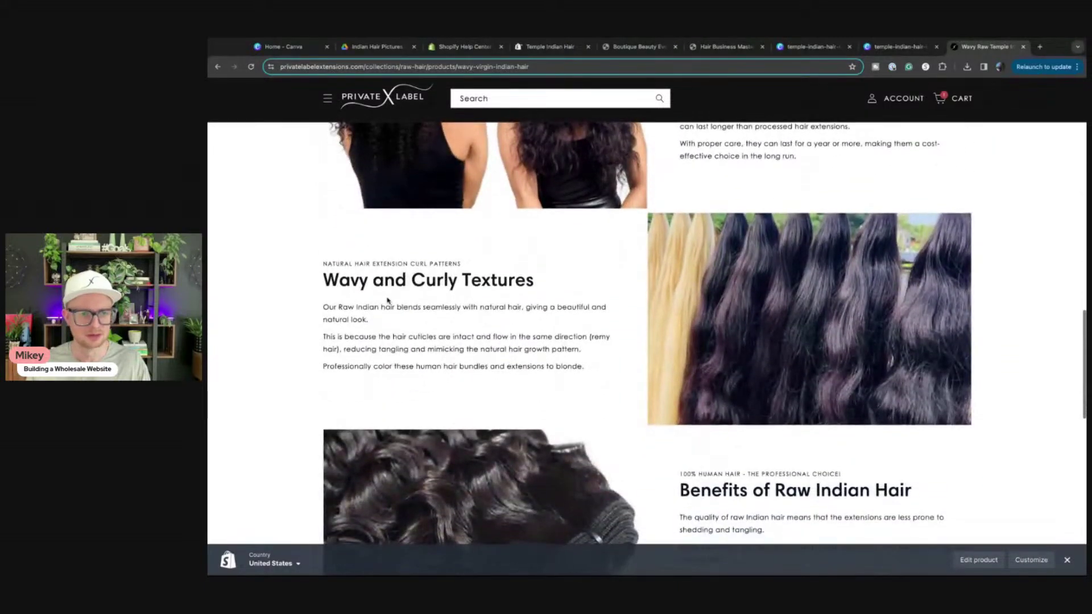
pyautogui.scroll(-5, 519, 289)
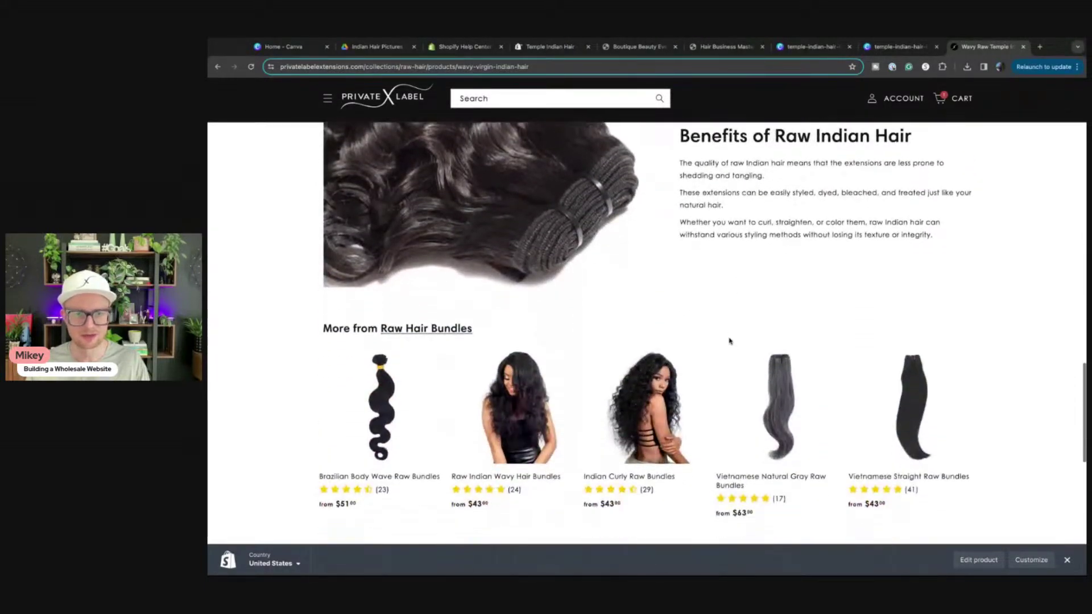
pyautogui.scroll(15, 701, 316)
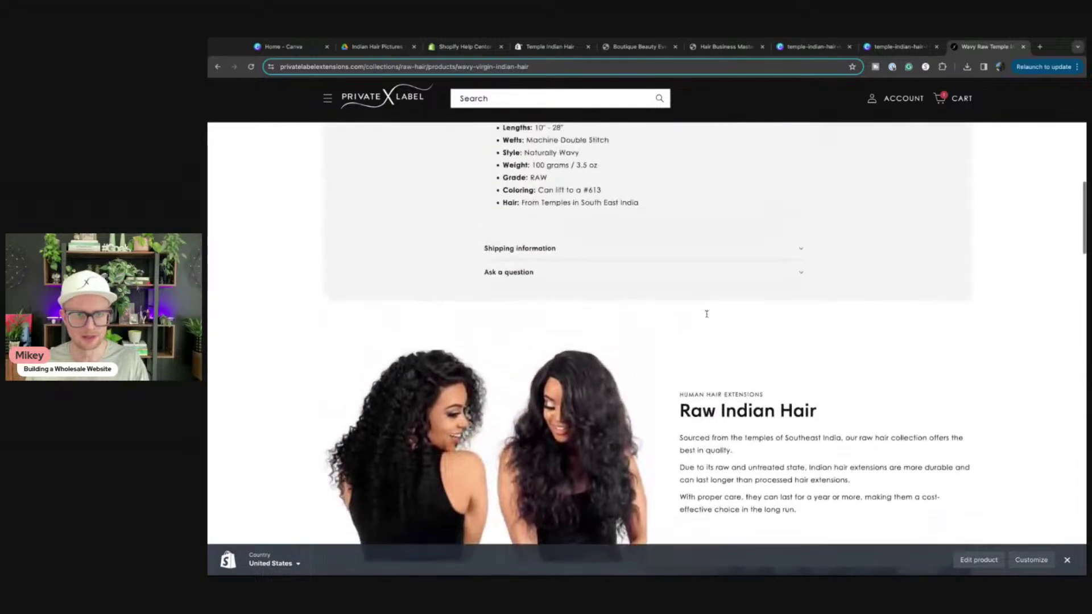
pyautogui.scroll(10, 708, 323)
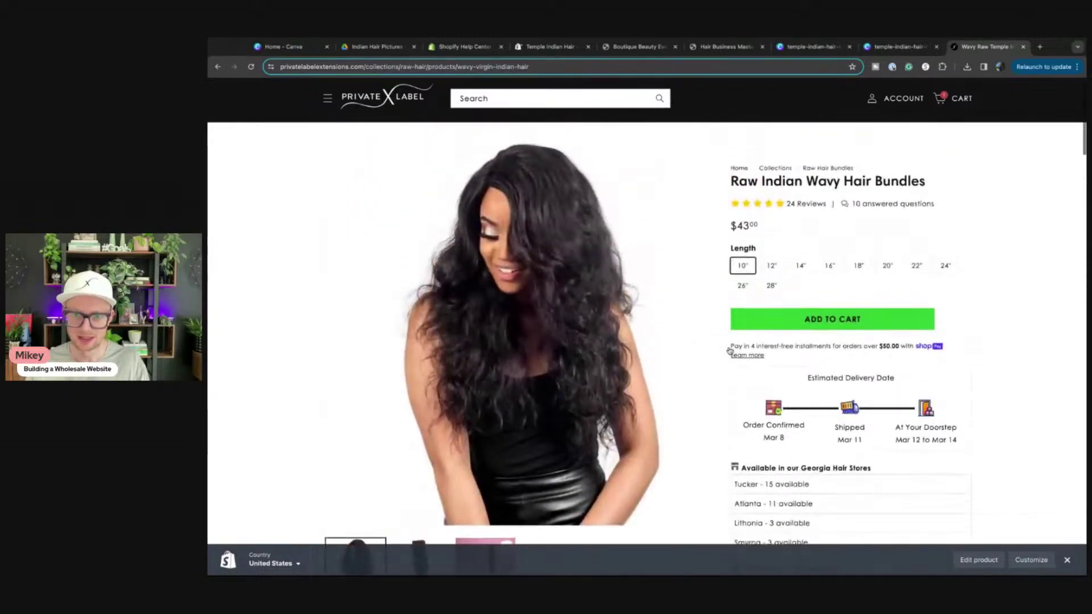
pyautogui.scroll(-20, 722, 347)
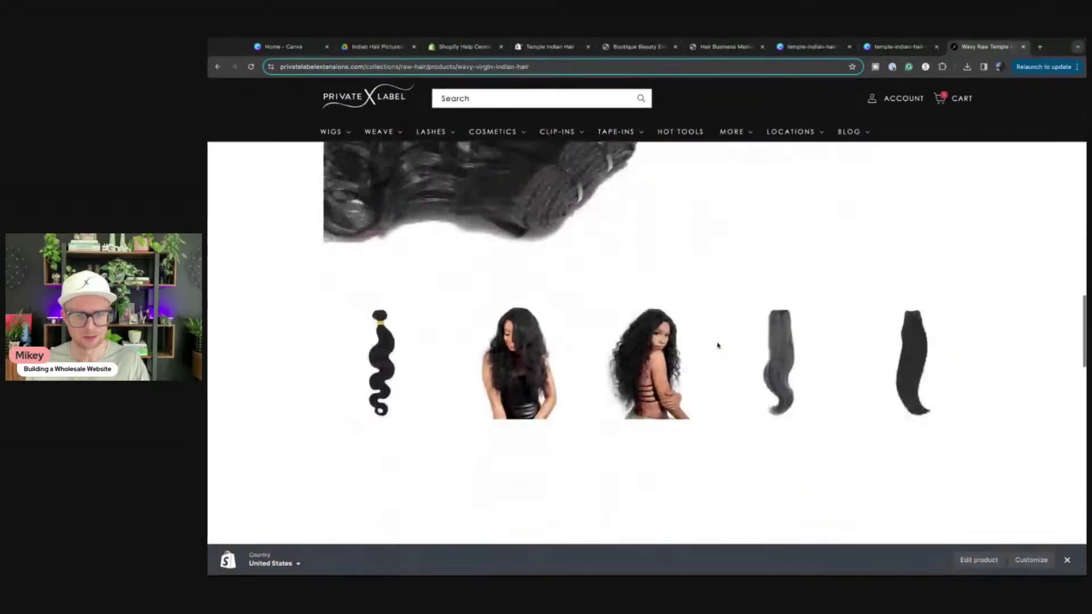
pyautogui.scroll(10, 709, 344)
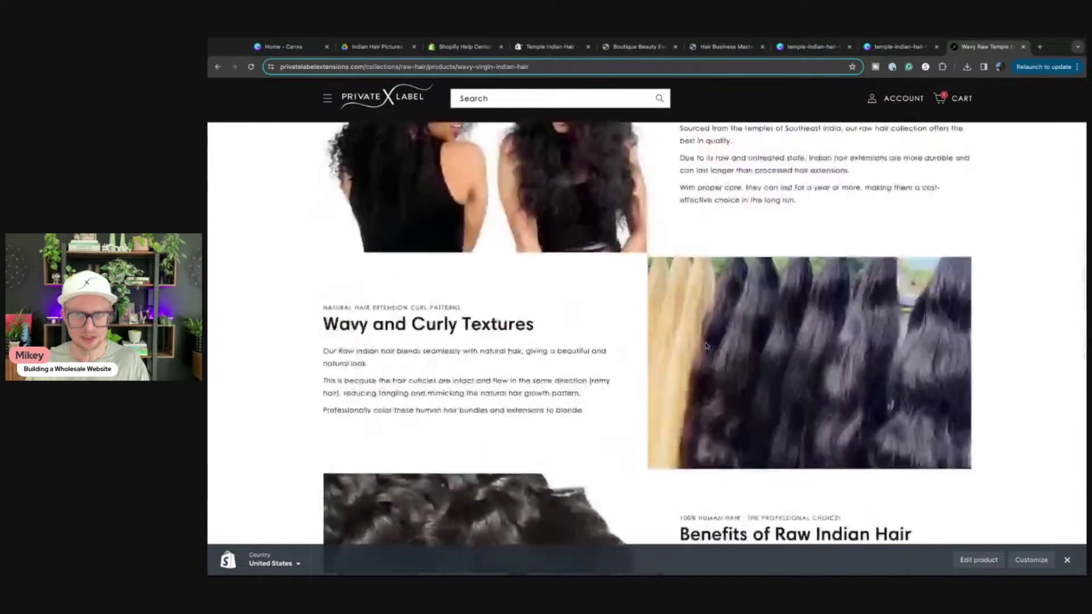
pyautogui.scroll(10, 707, 345)
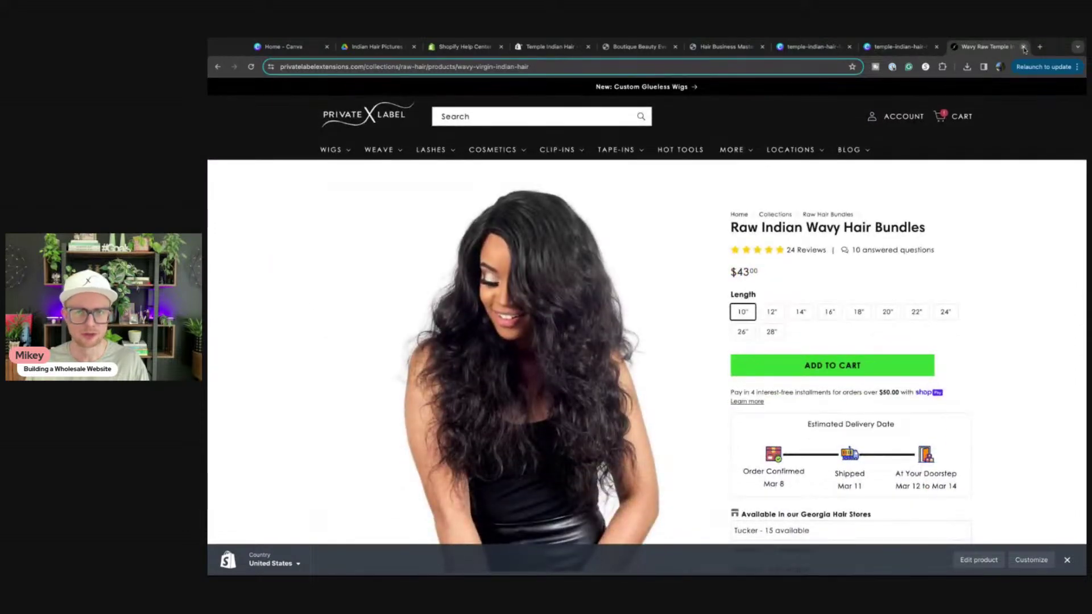
# Examine the customer reviews section of the Raw Indian Wavy Hair Bundles page
pyautogui.scroll(-1, 799, 288)
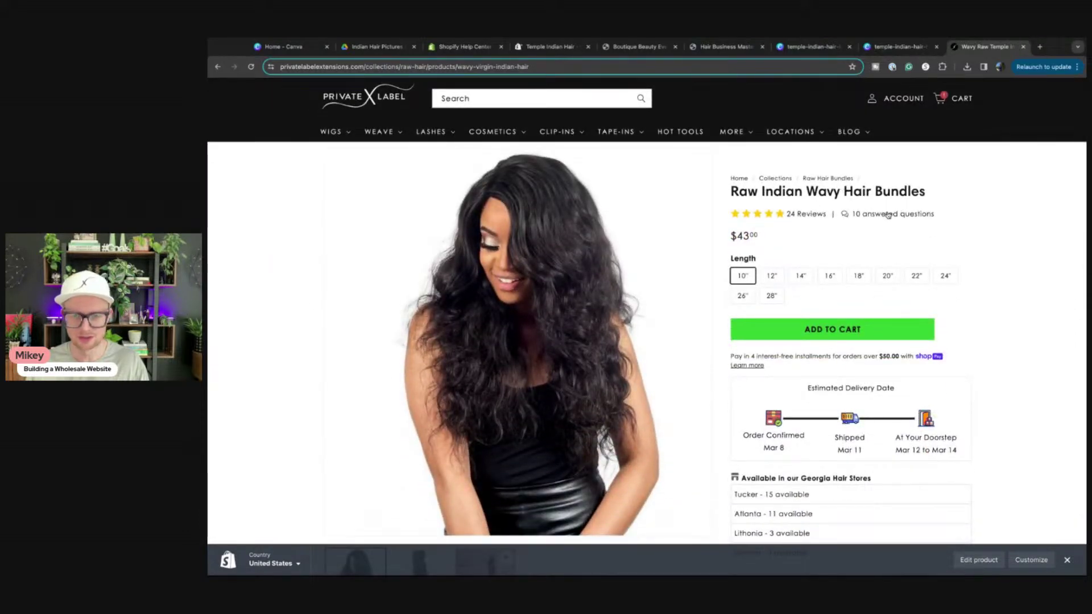
pyautogui.scroll(-5, 858, 238)
pyautogui.scroll(-1, 858, 238)
pyautogui.scroll(-15, 605, 358)
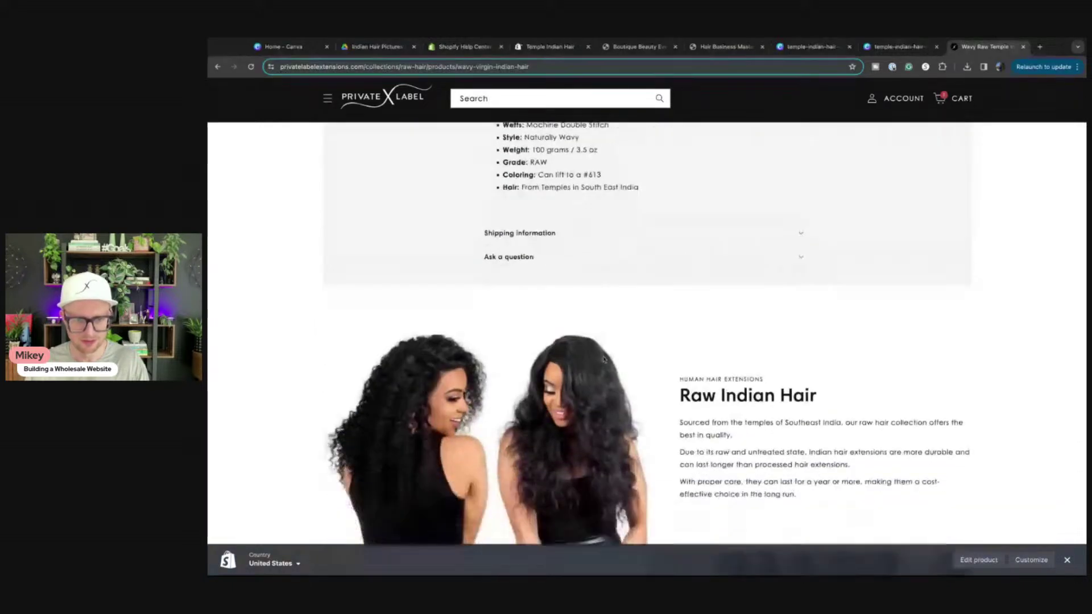
pyautogui.scroll(-20, 596, 365)
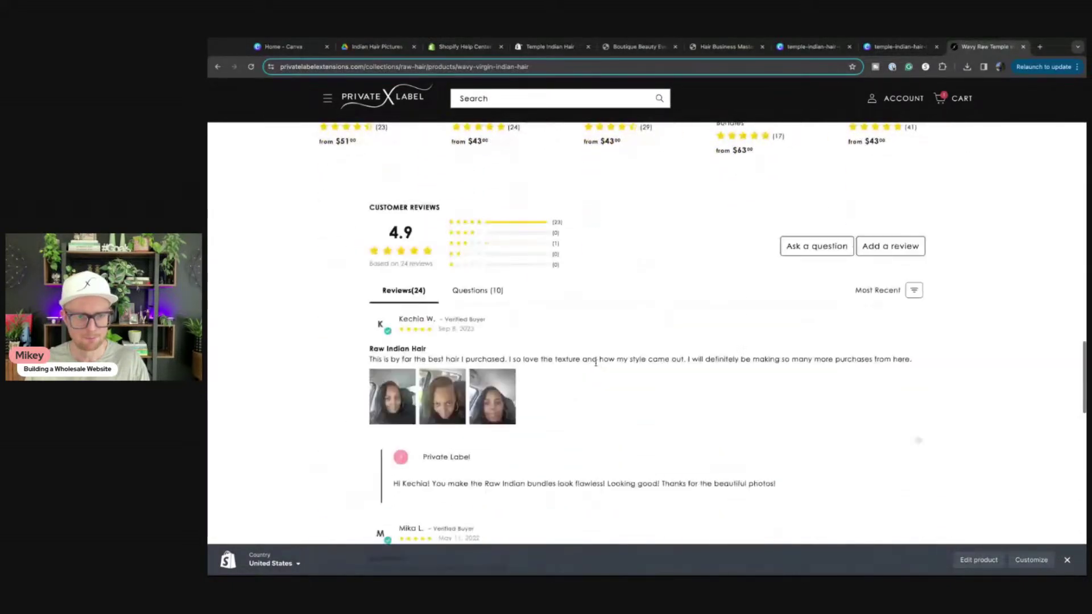
pyautogui.scroll(20, 596, 362)
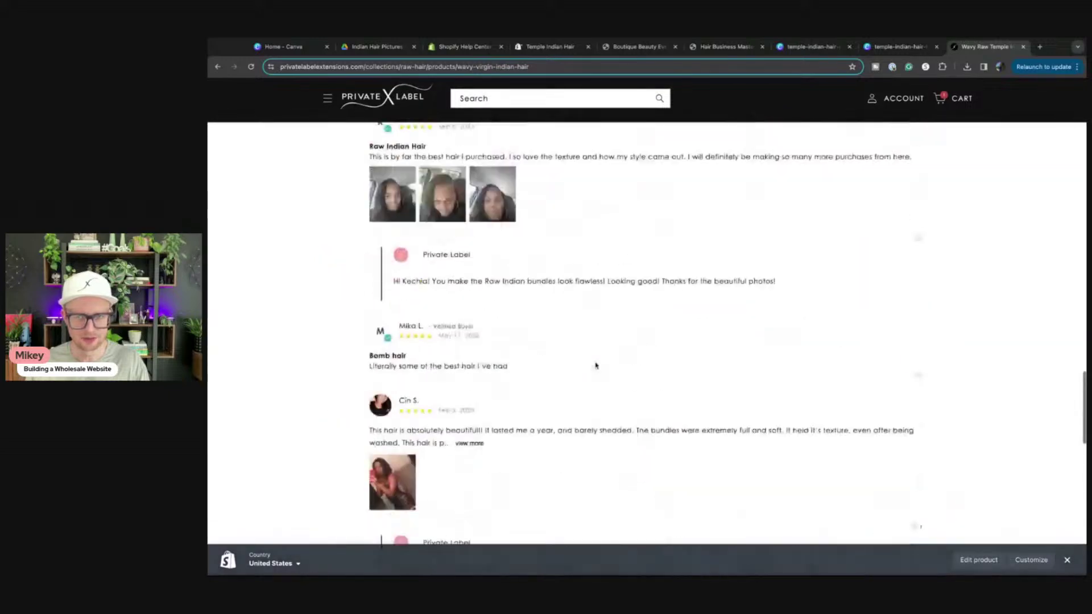